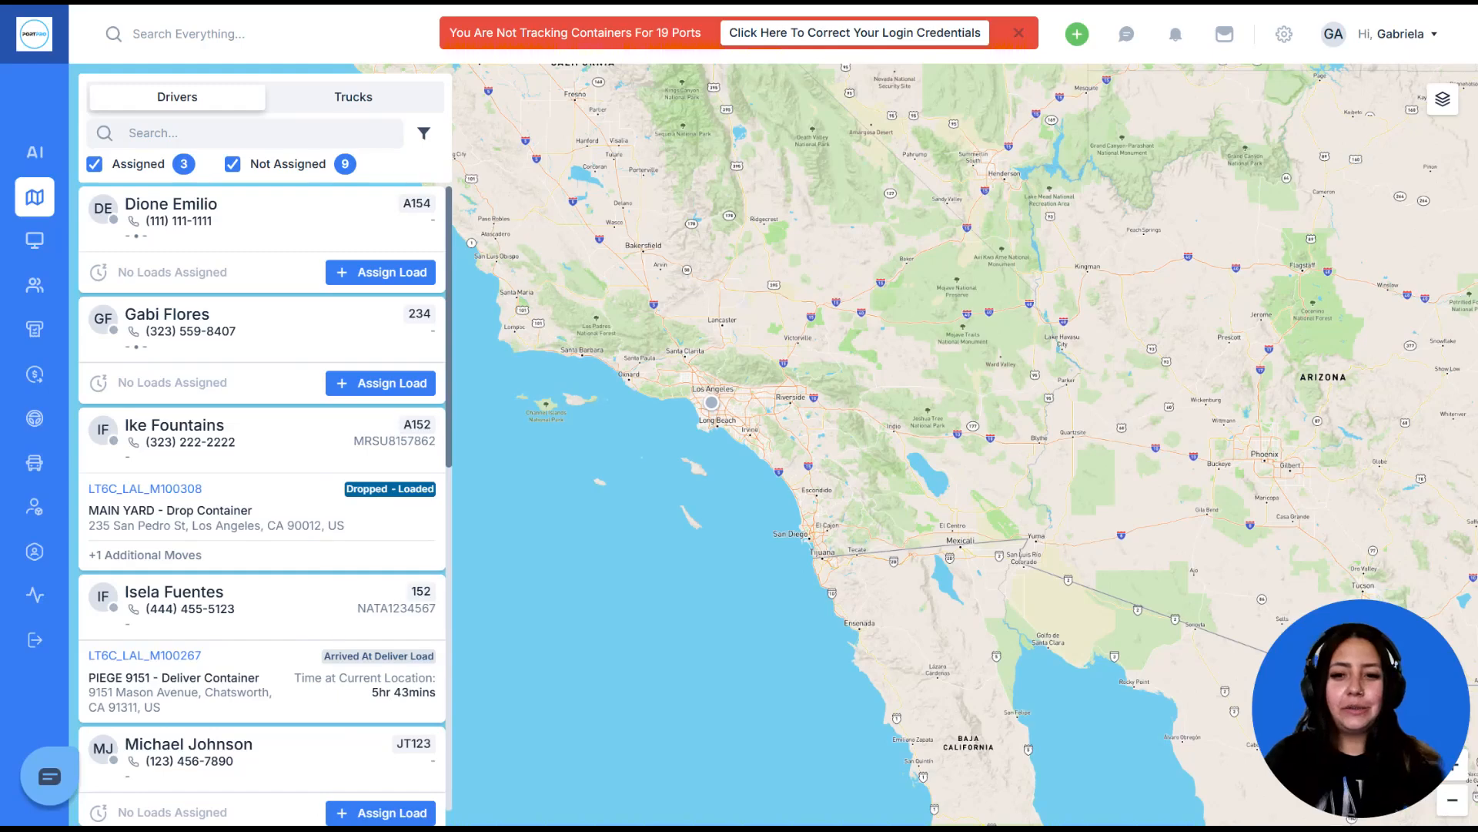
# - Open the Dispatcher board
pyautogui.moveTo(66, 216)
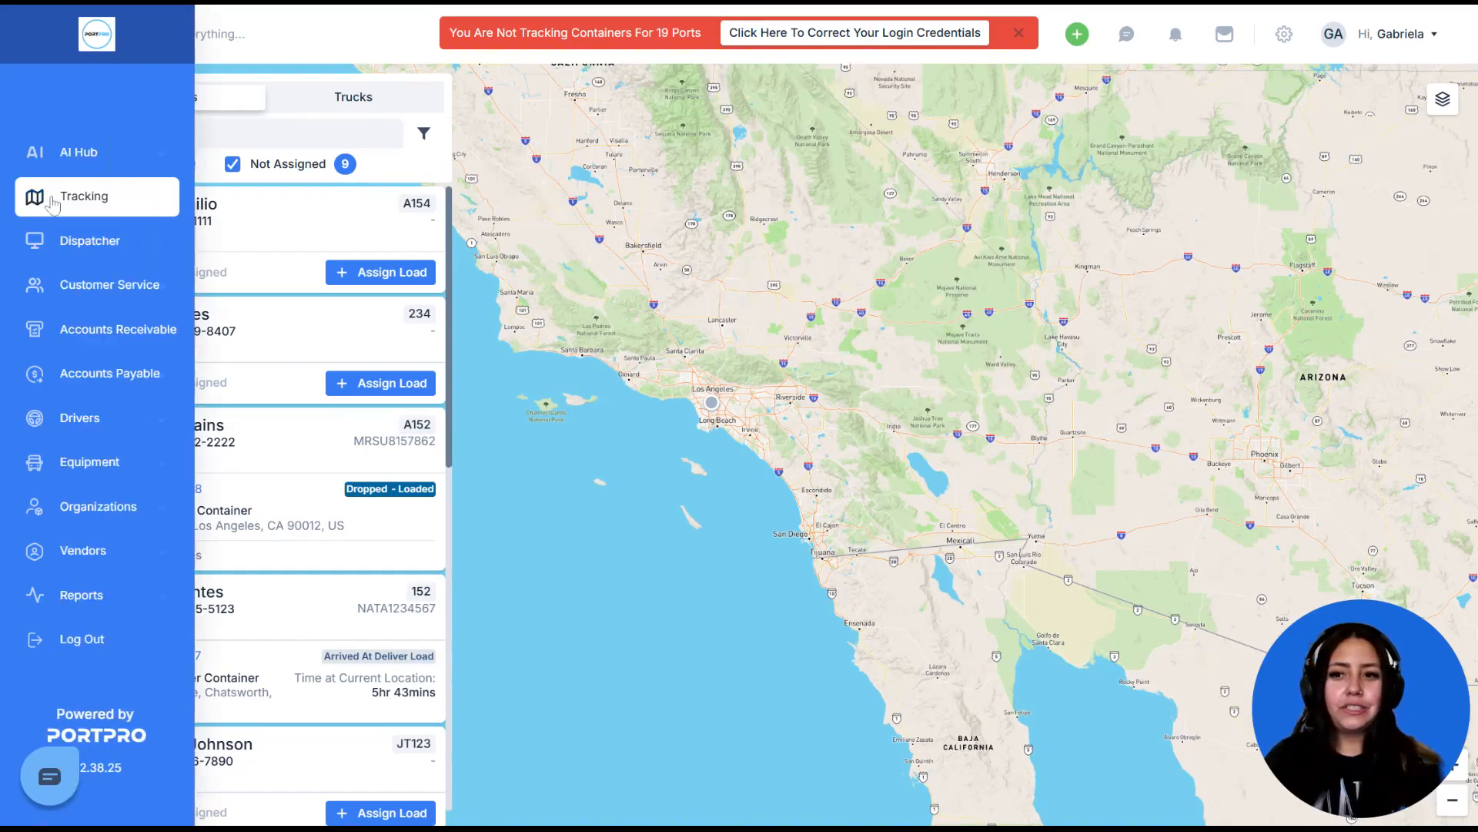
pyautogui.click(77, 239)
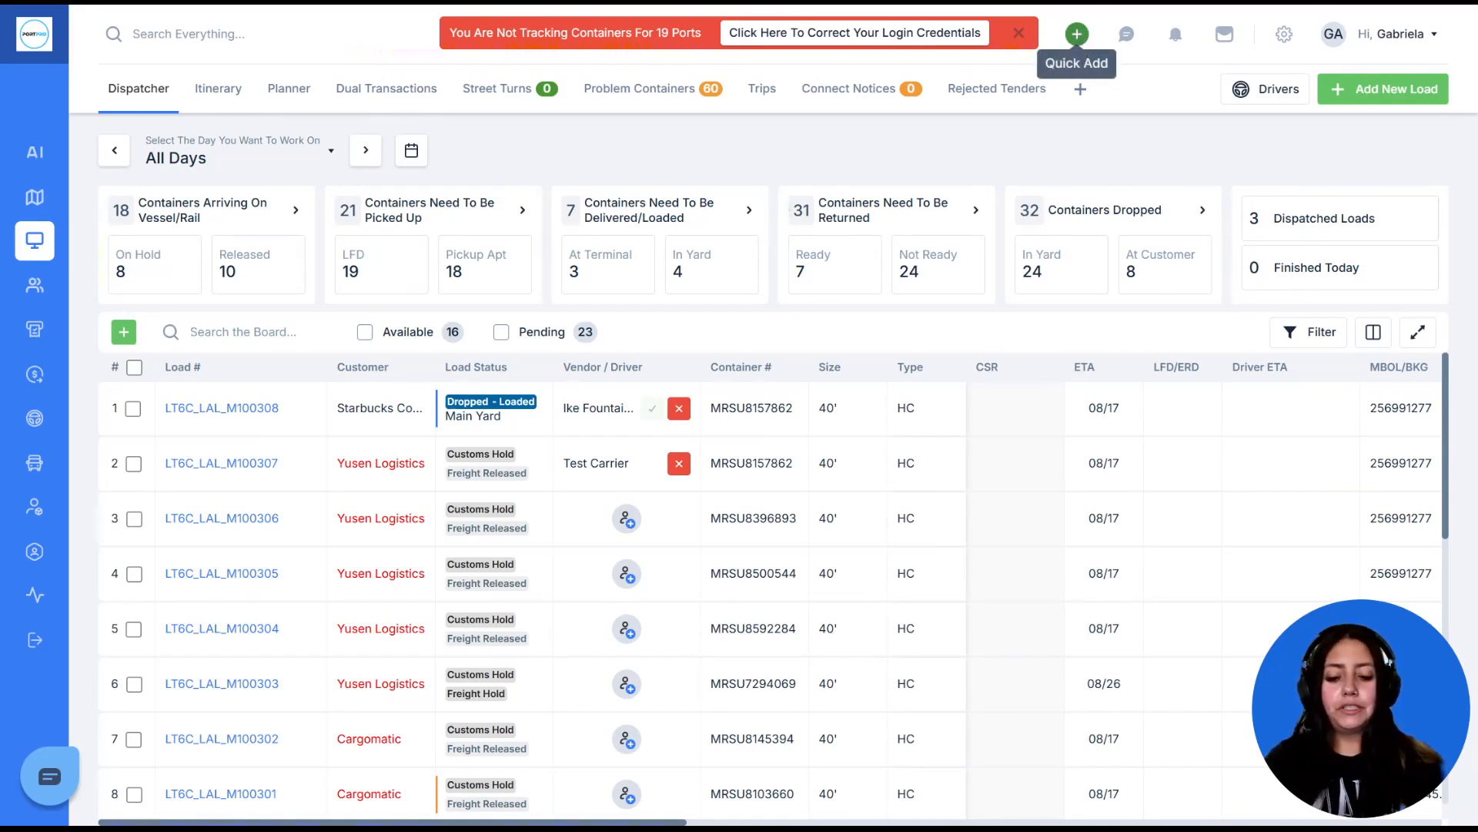
pyautogui.click(1078, 35)
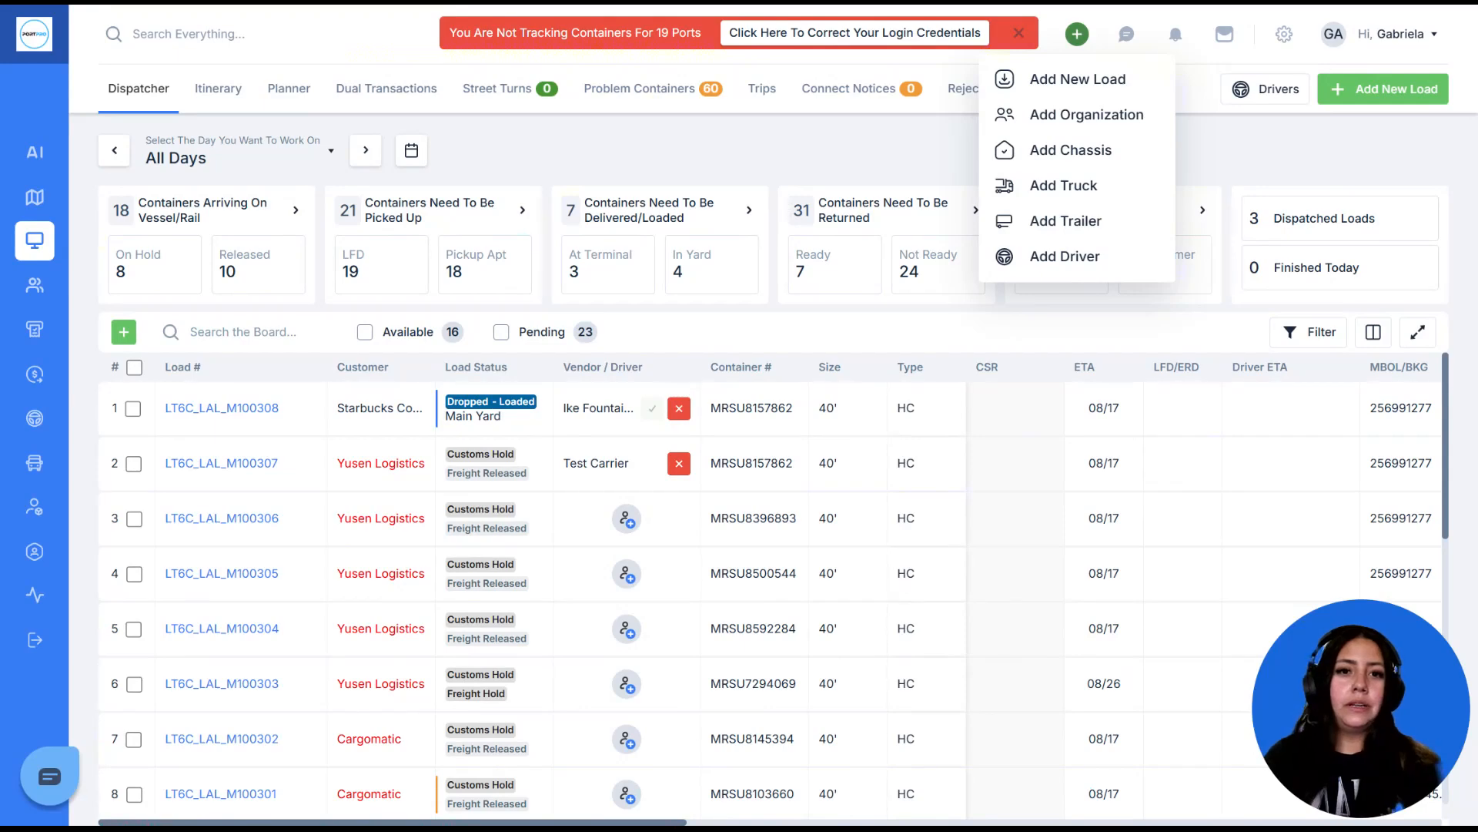
pyautogui.click(1071, 80)
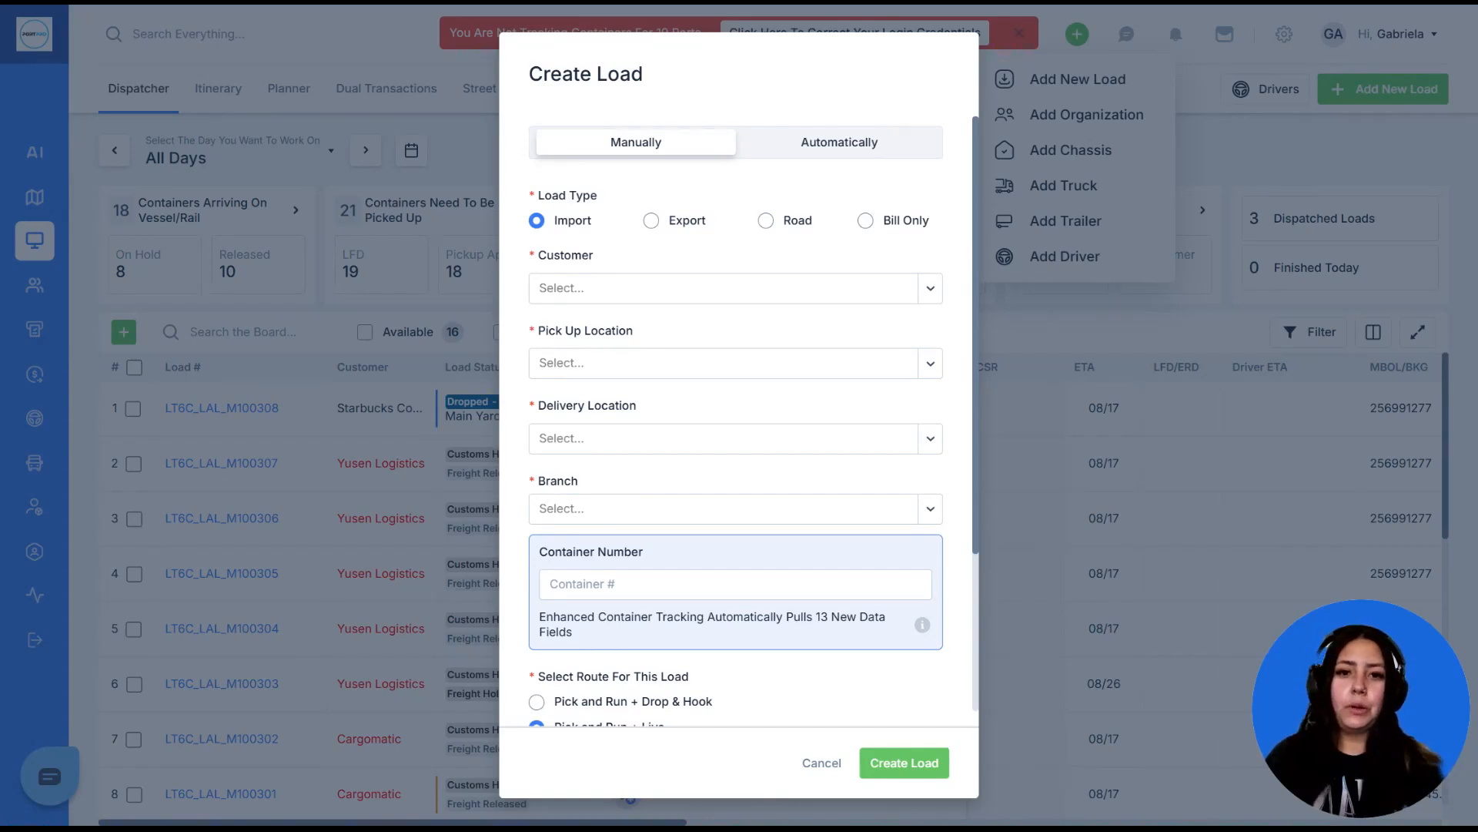
pyautogui.click(821, 763)
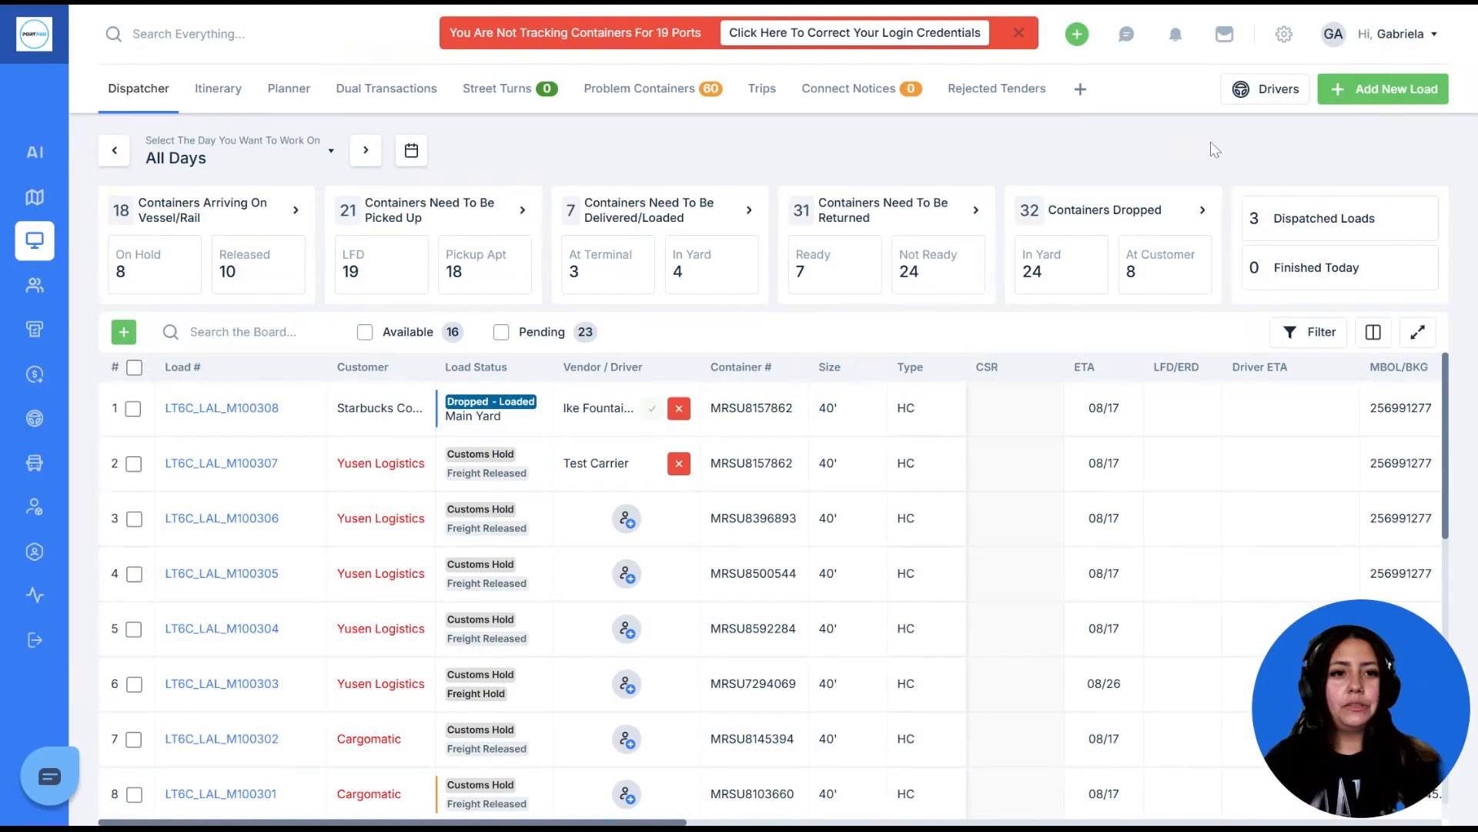
pyautogui.click(1416, 92)
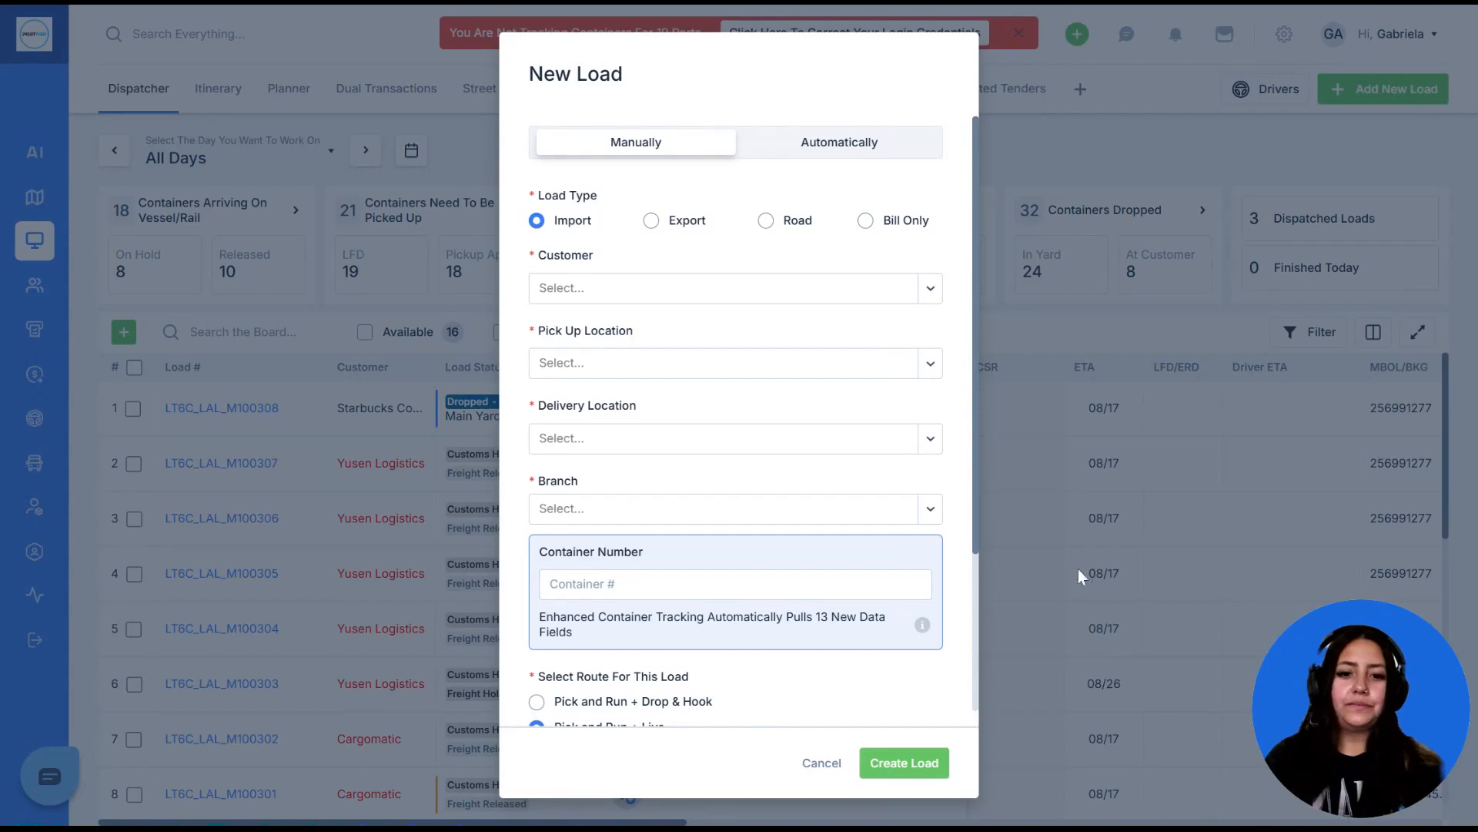
pyautogui.click(819, 763)
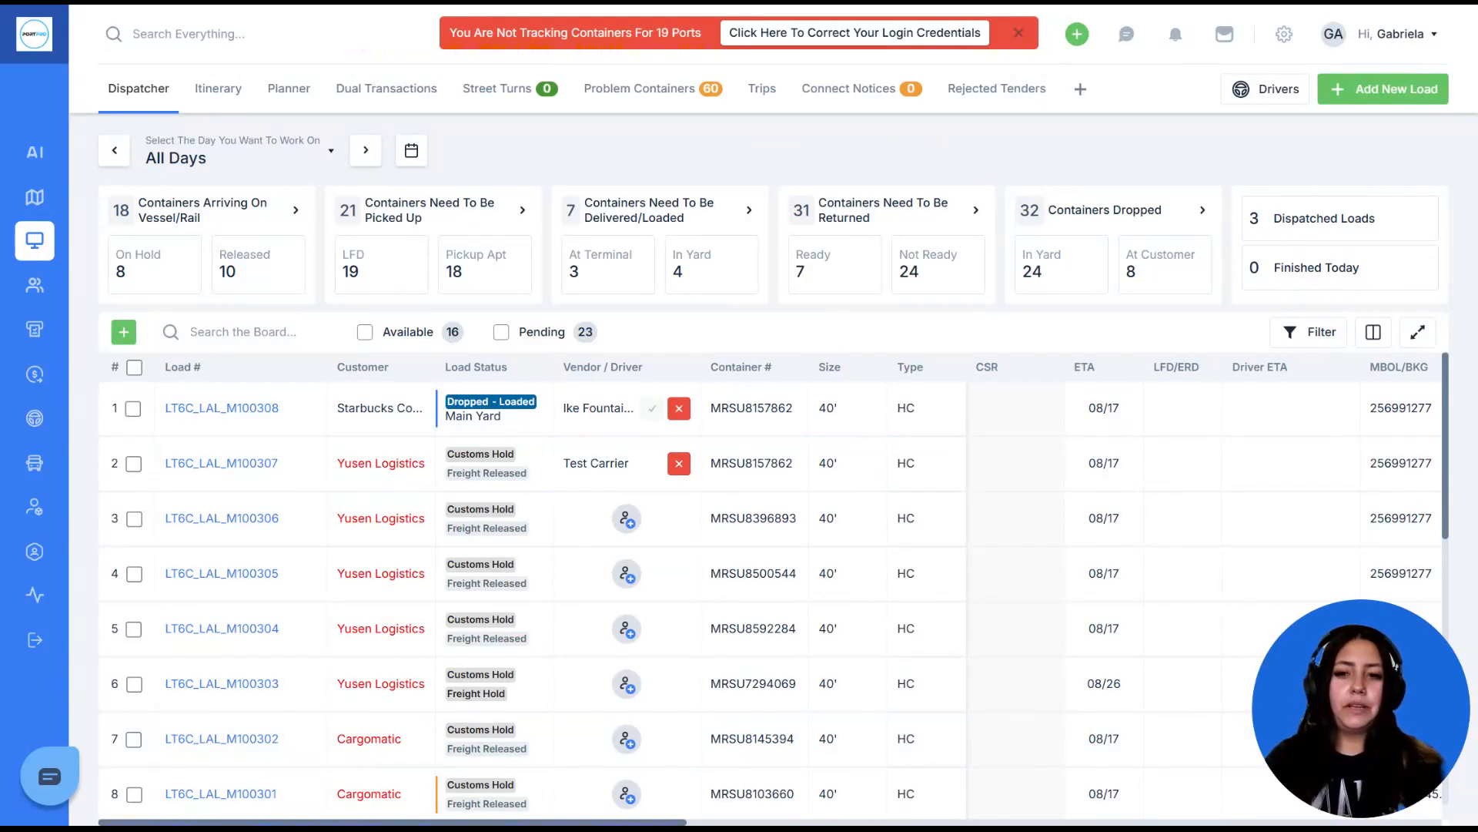
pyautogui.click(129, 343)
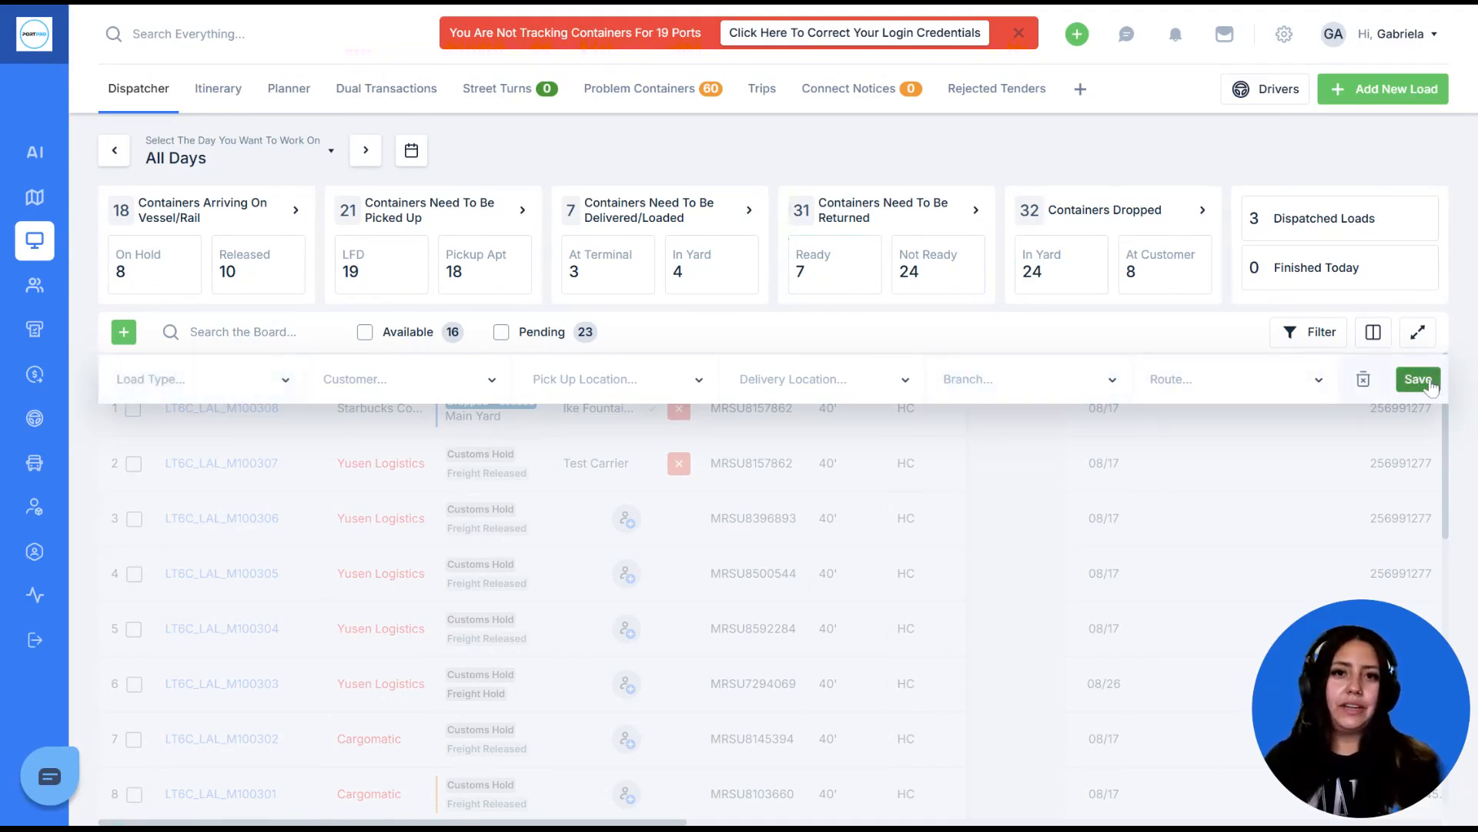
pyautogui.click(1421, 382)
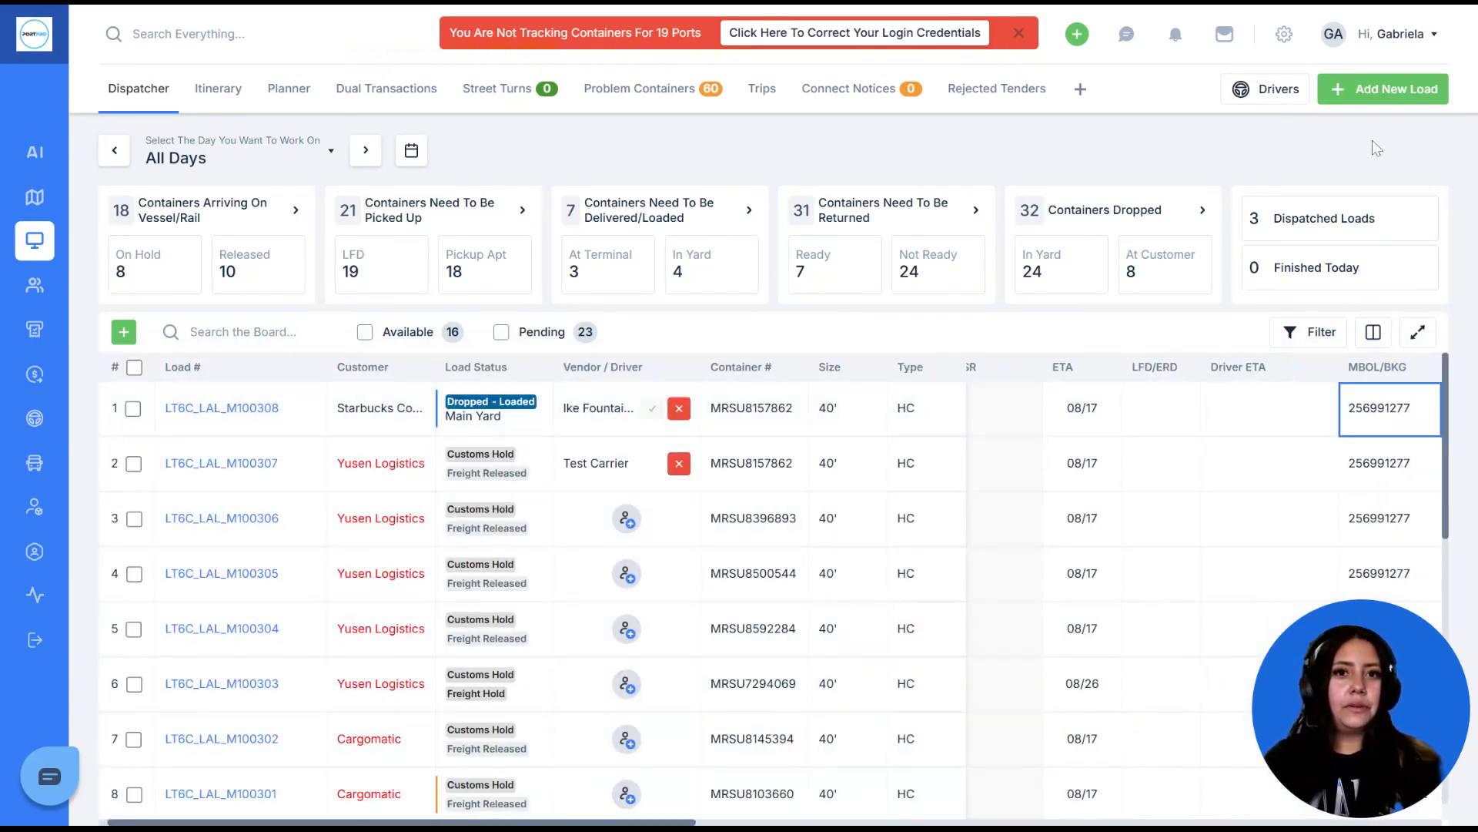
# - Start a new import load for customer Cargomatic with APM TERMINAL as the pick-up location
pyautogui.click(1403, 87)
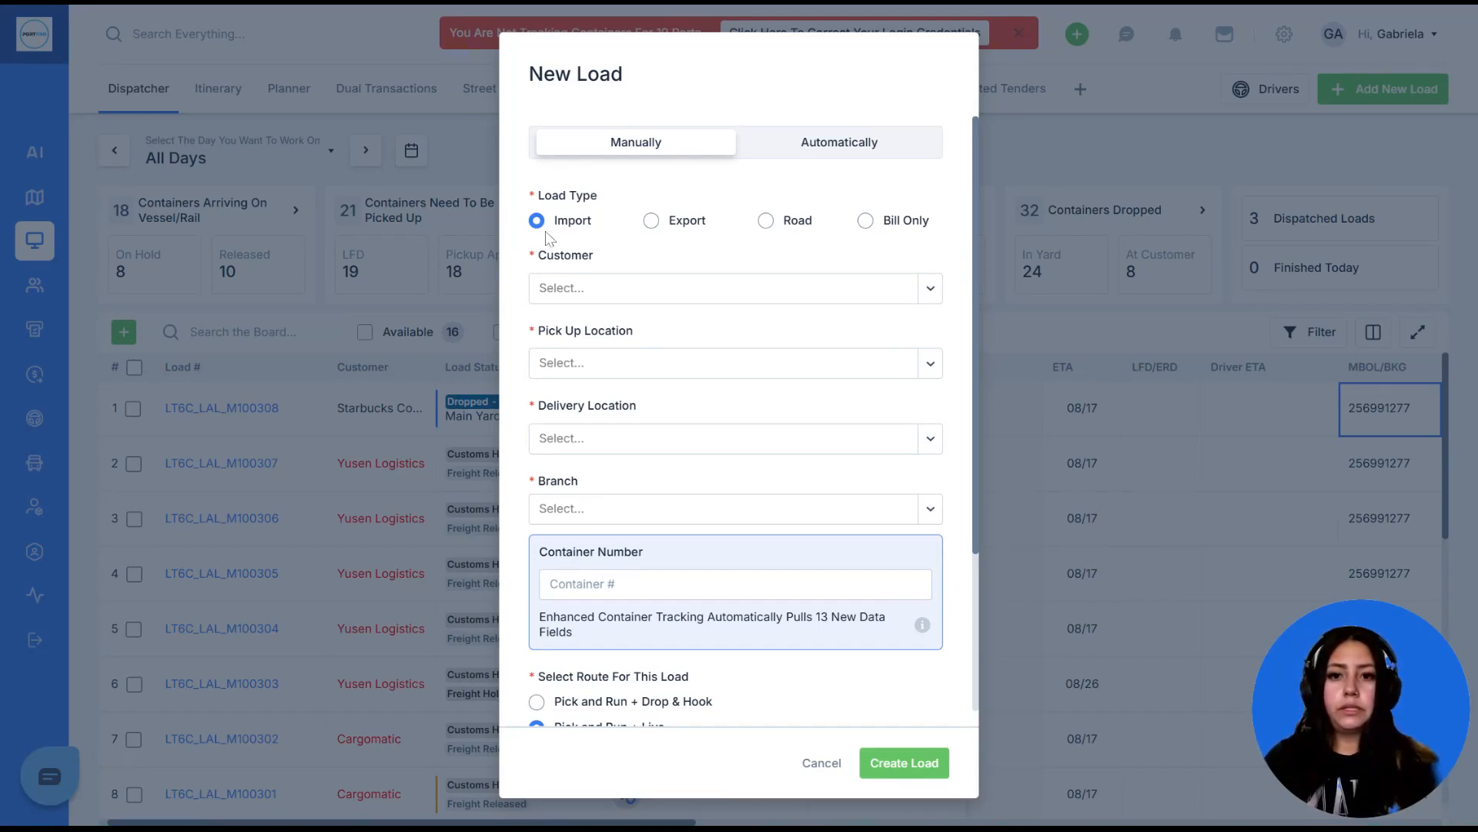
pyautogui.click(558, 287)
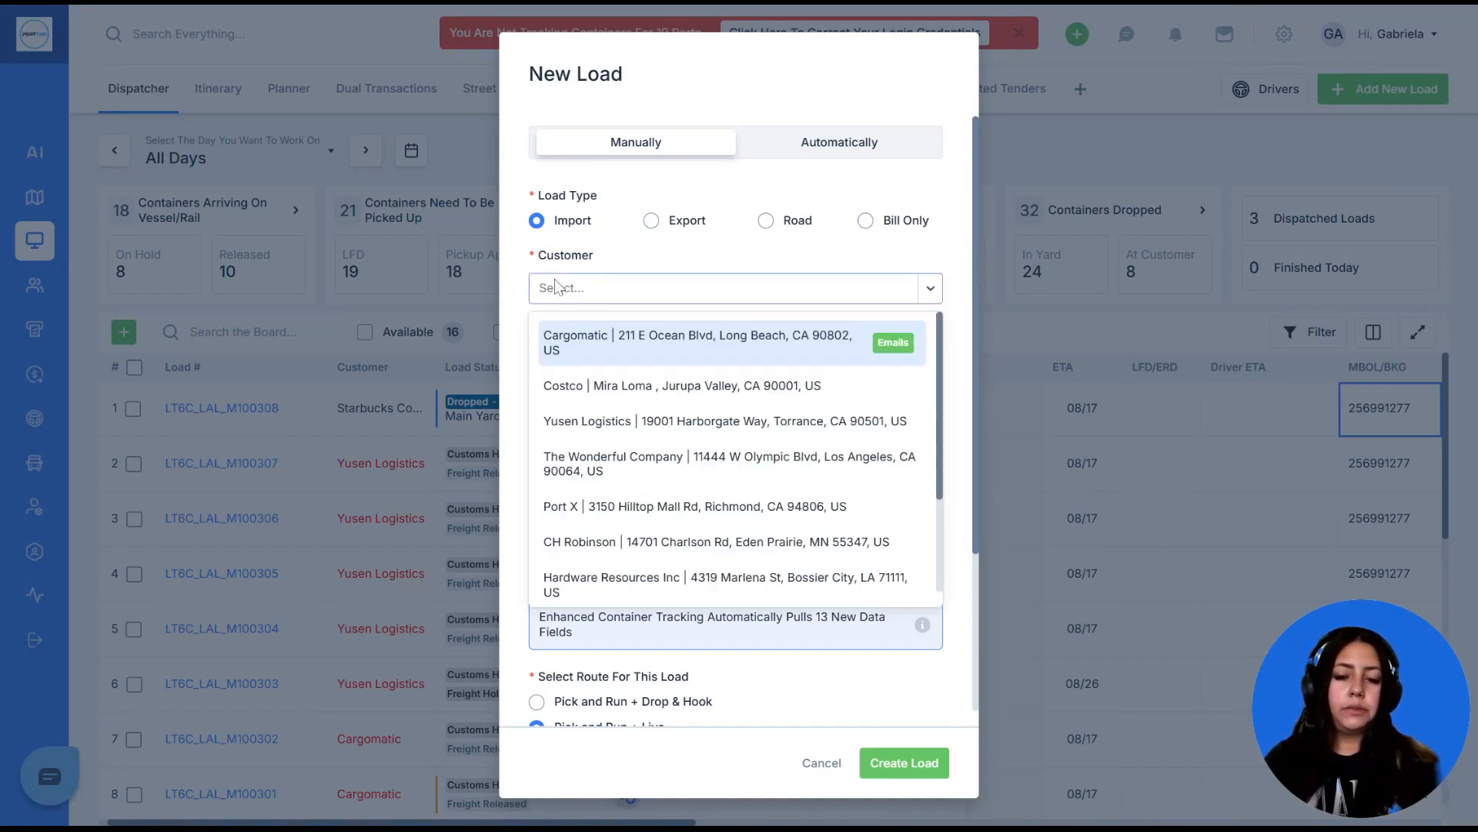
pyautogui.click(595, 355)
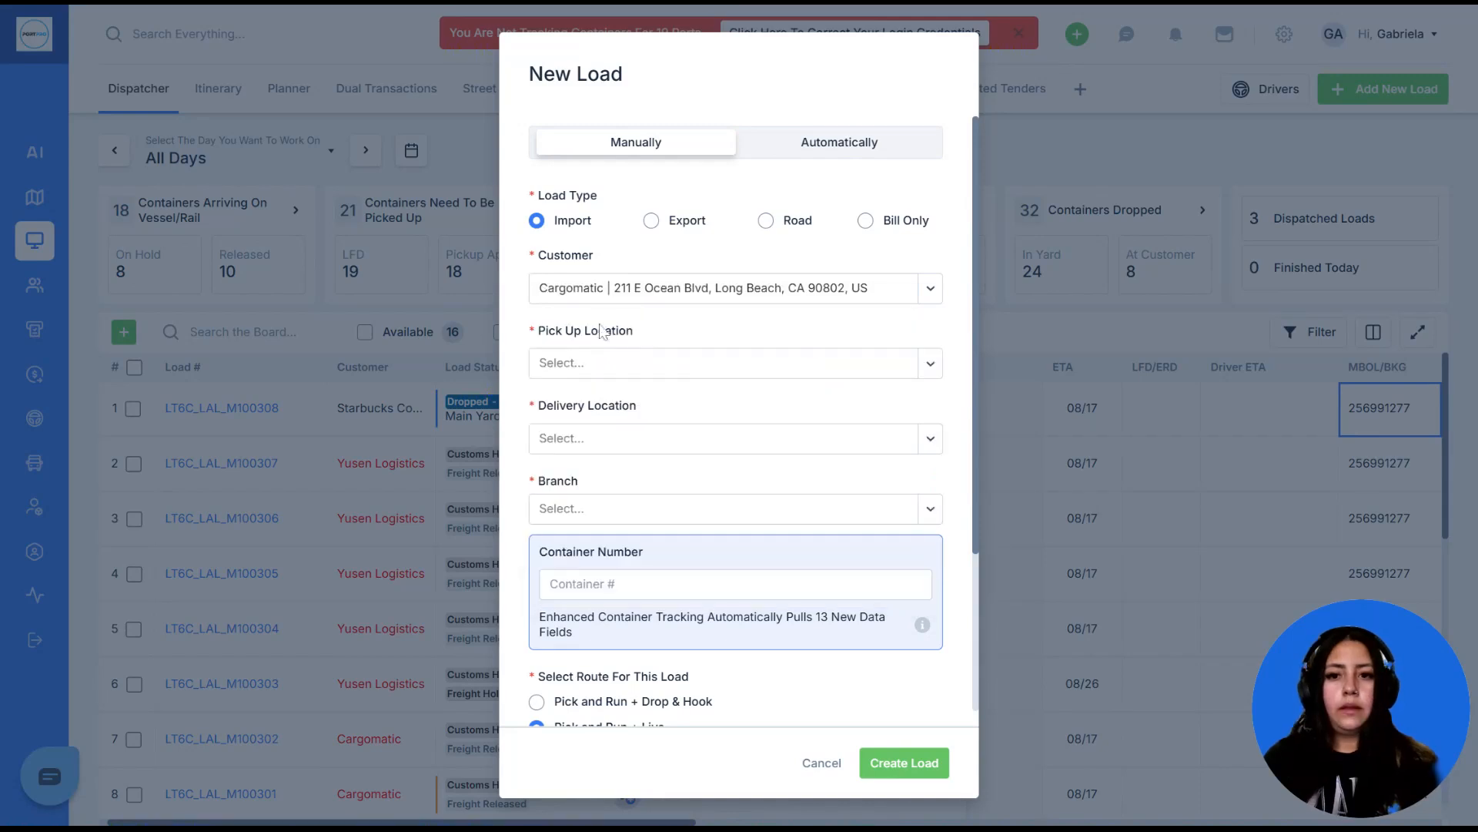
pyautogui.click(551, 367)
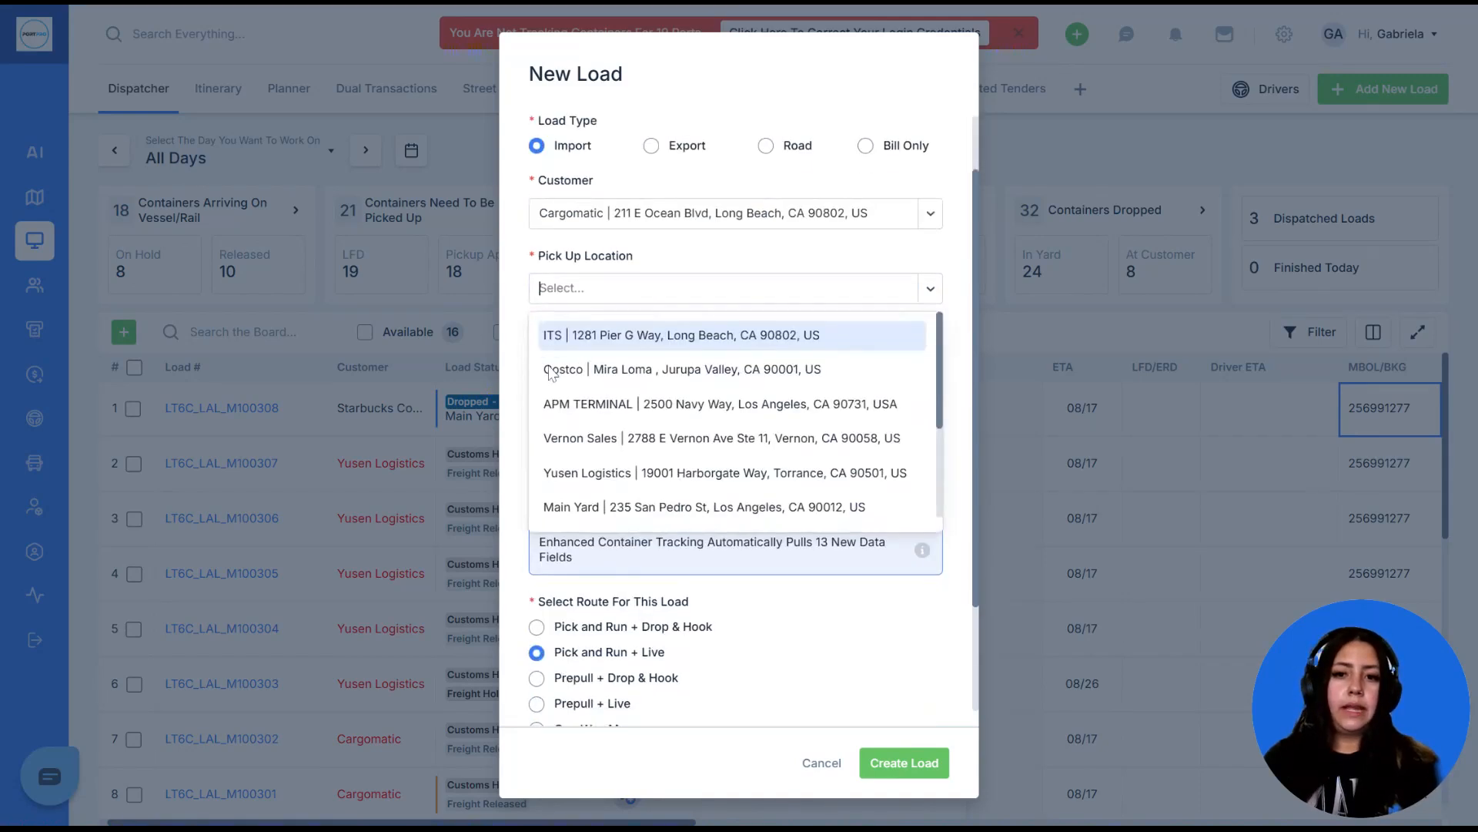
pyautogui.click(614, 404)
# - Look over the form for adding a new warehouse and set the load's delivery location to Nature's Produce
pyautogui.click(583, 389)
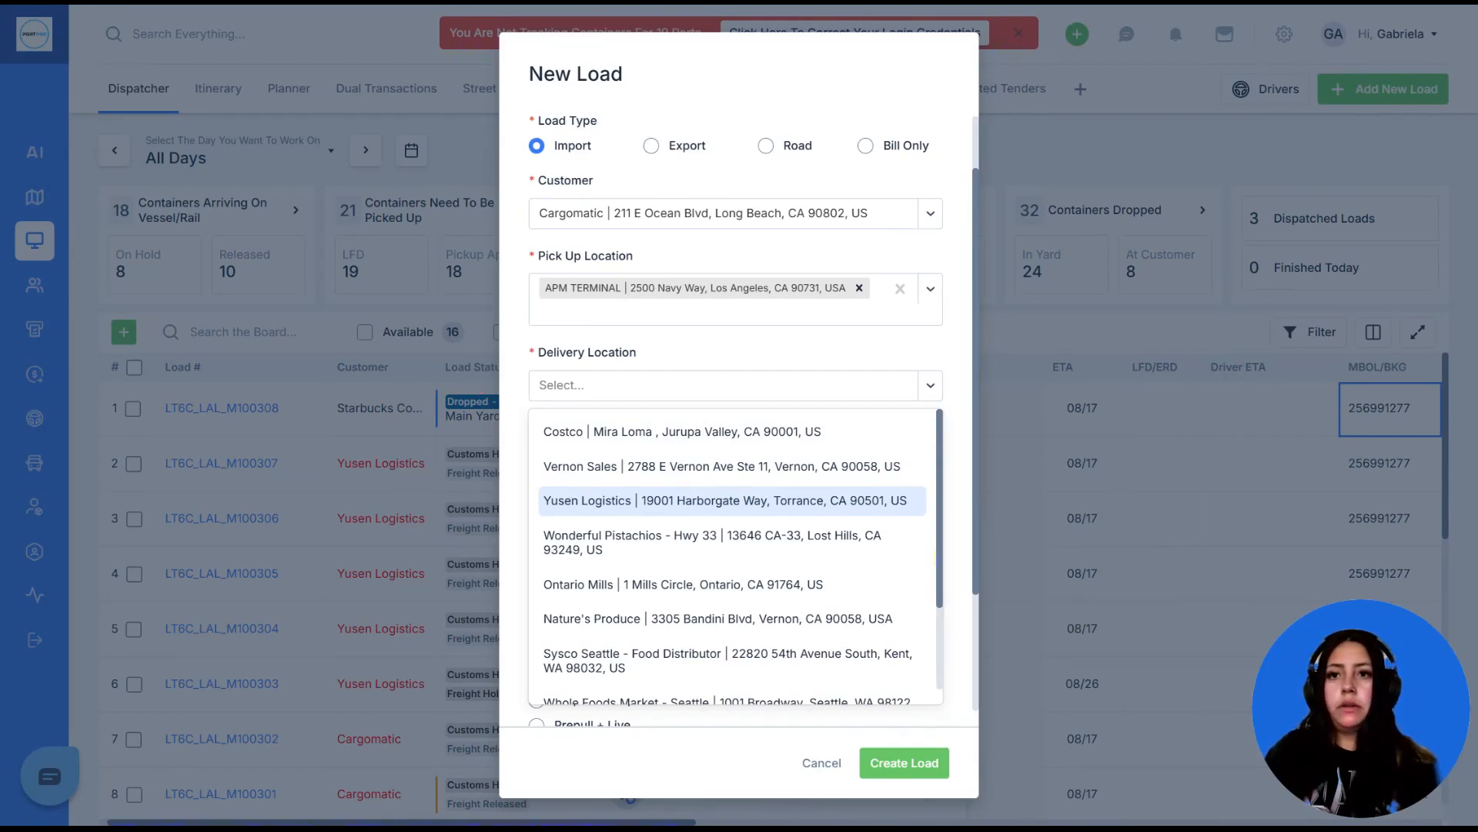
pyautogui.write('natu')
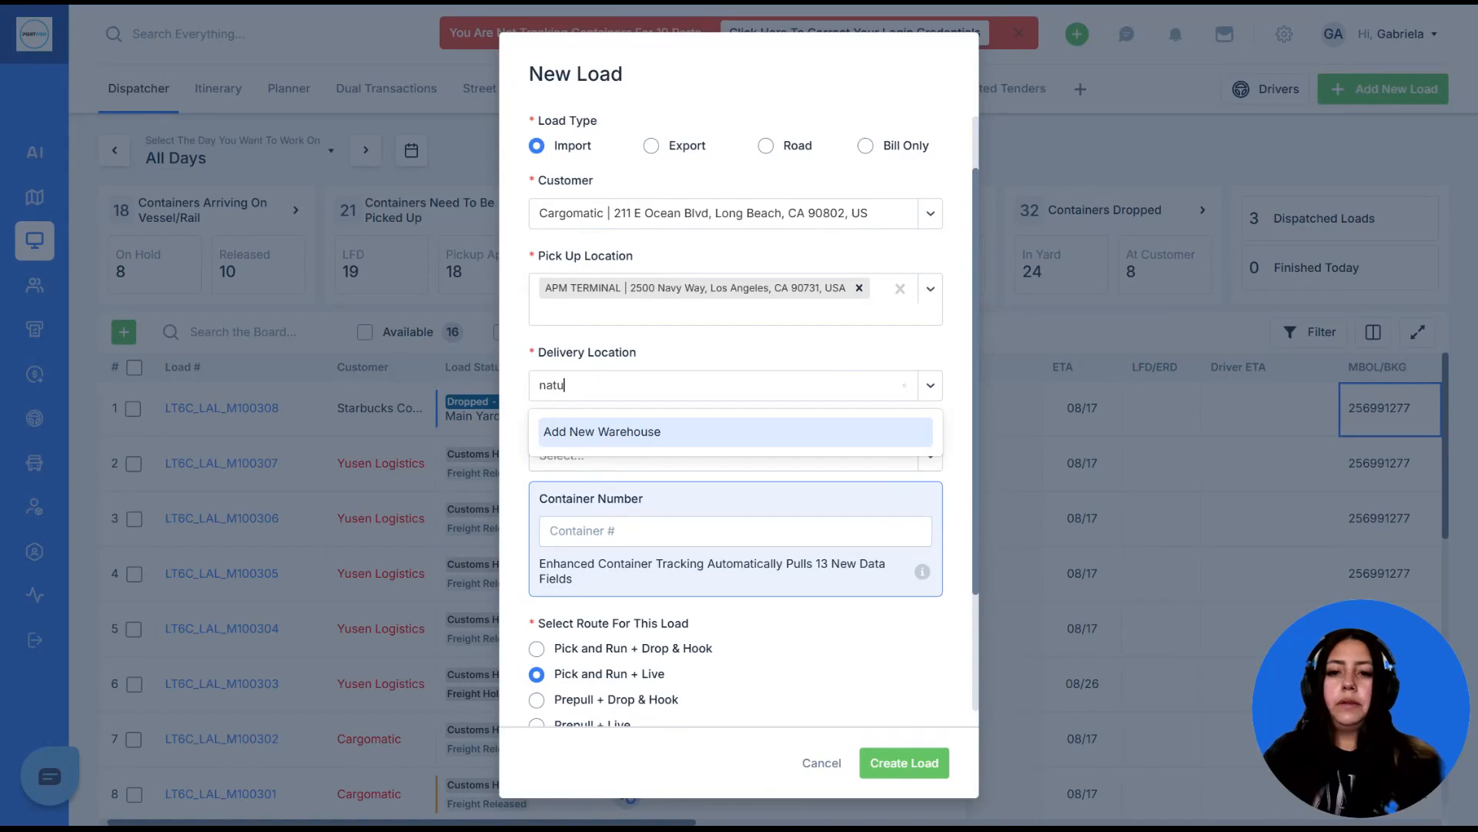
pyautogui.write('res')
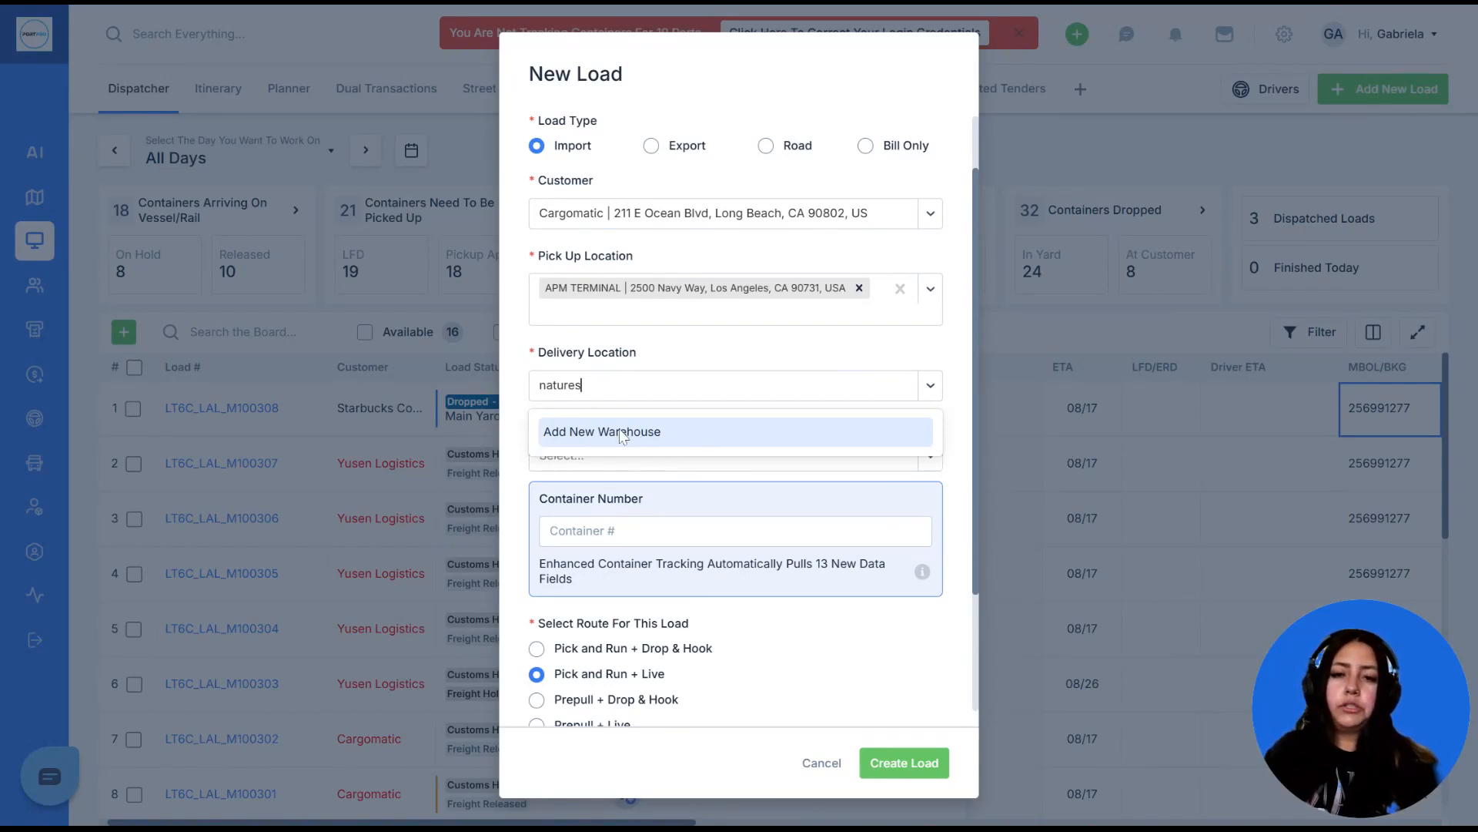
pyautogui.click(679, 448)
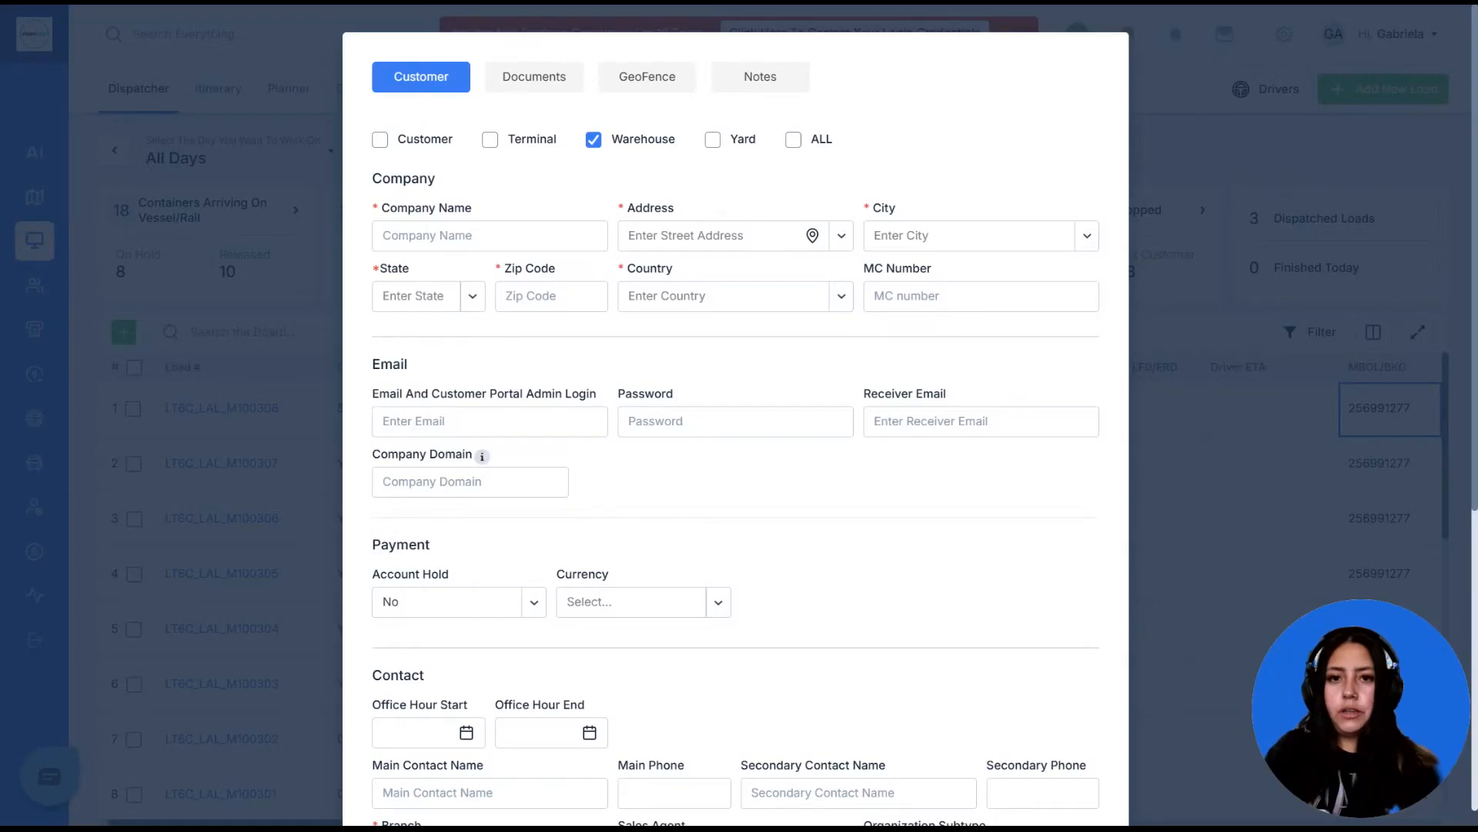
pyautogui.scroll(-6, 950, 651)
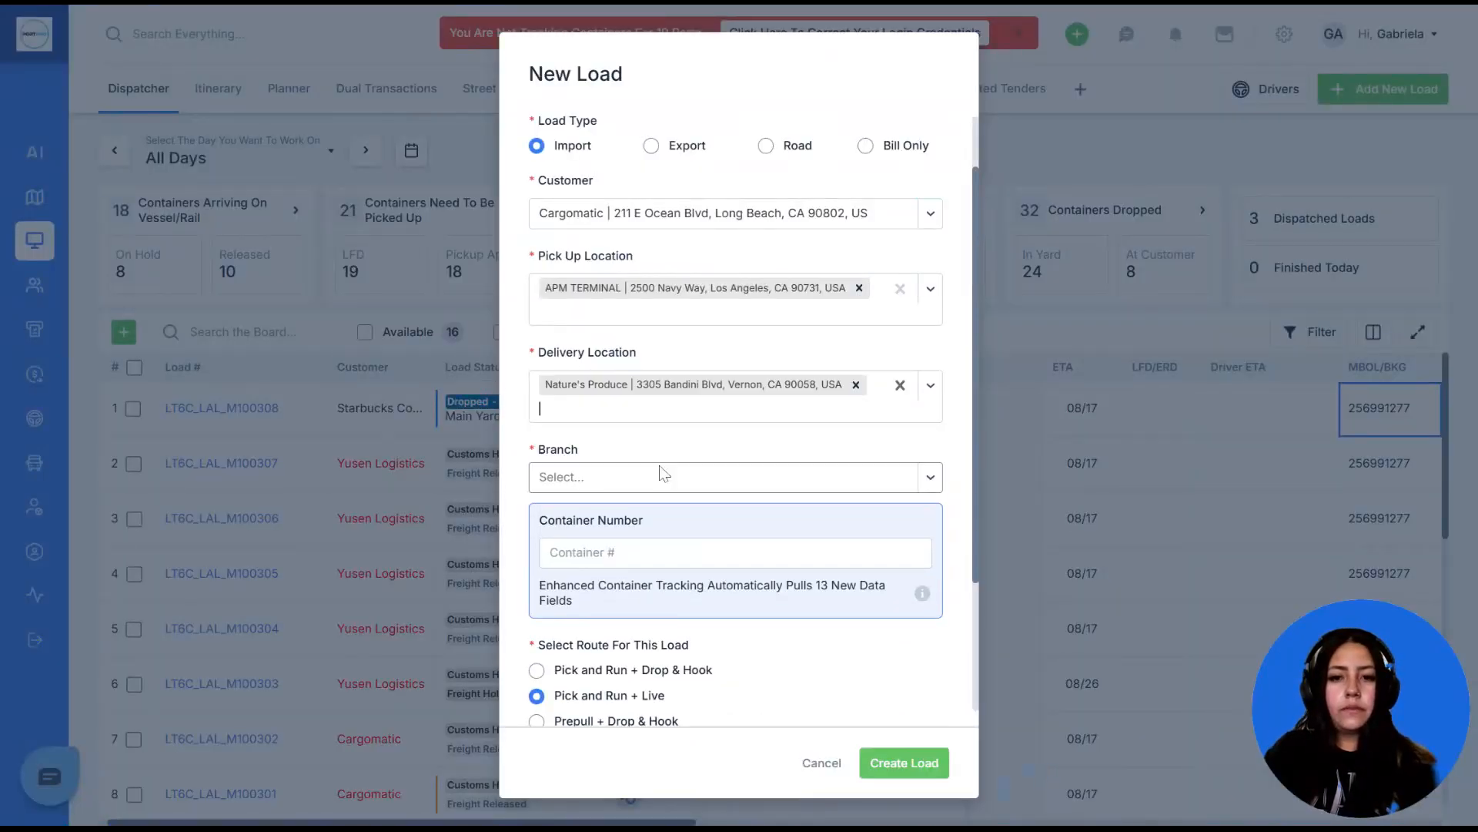
pyautogui.click(674, 447)
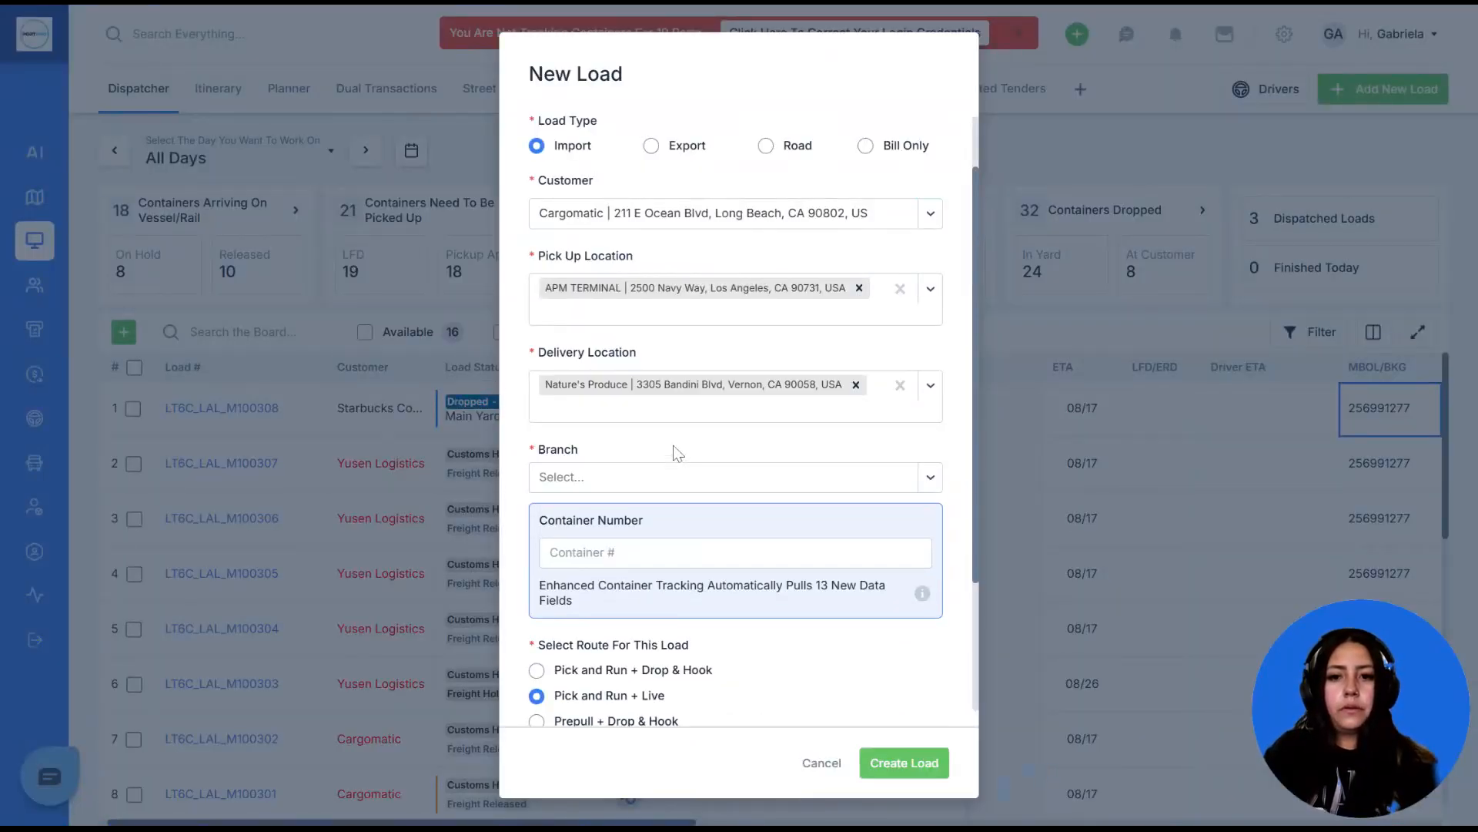
# - Assign the load to the LA/LB branch and enter MRSU8599611 as its container number
pyautogui.scroll(-1, 673, 452)
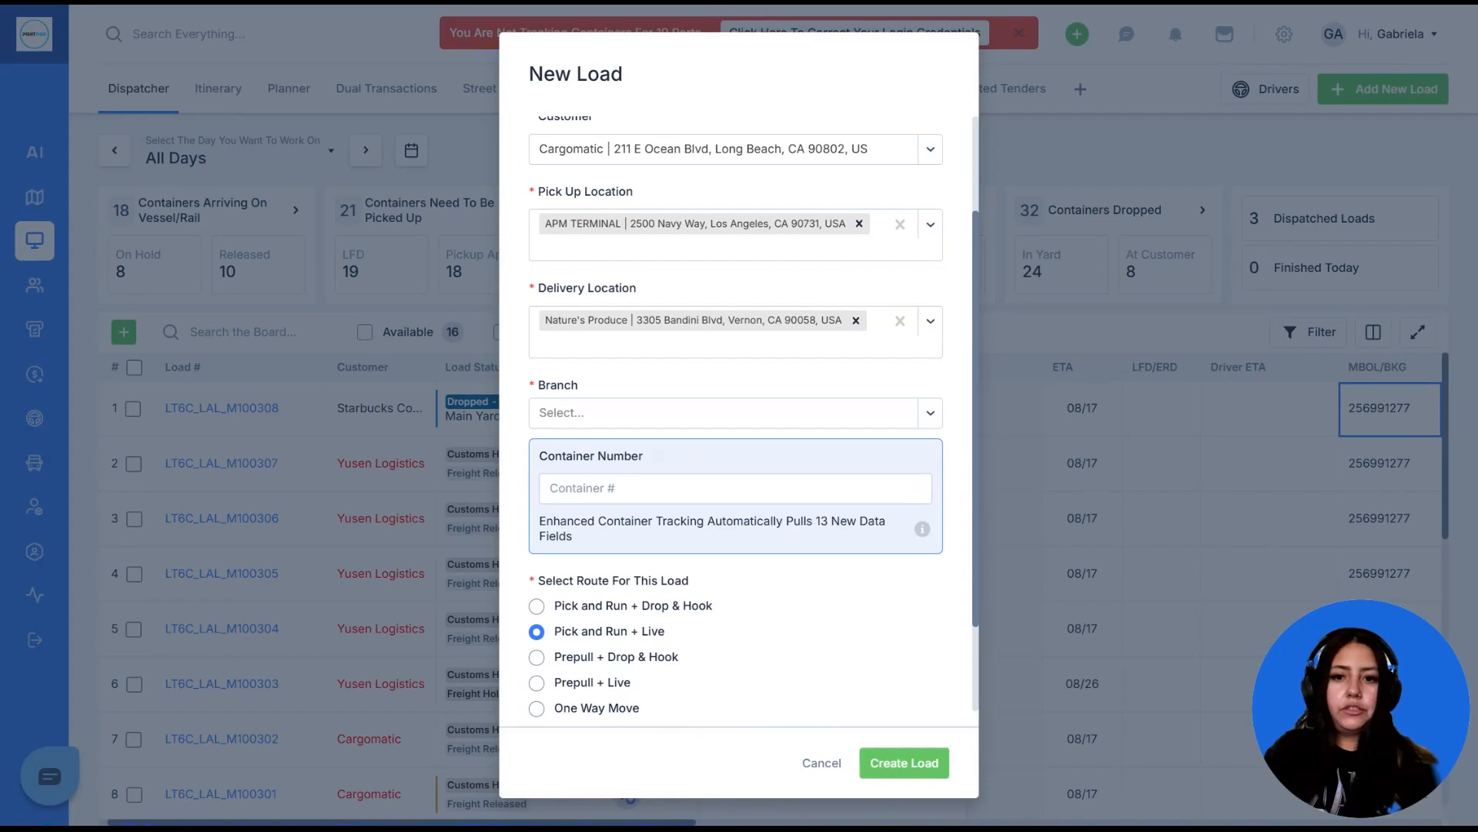
pyautogui.click(644, 421)
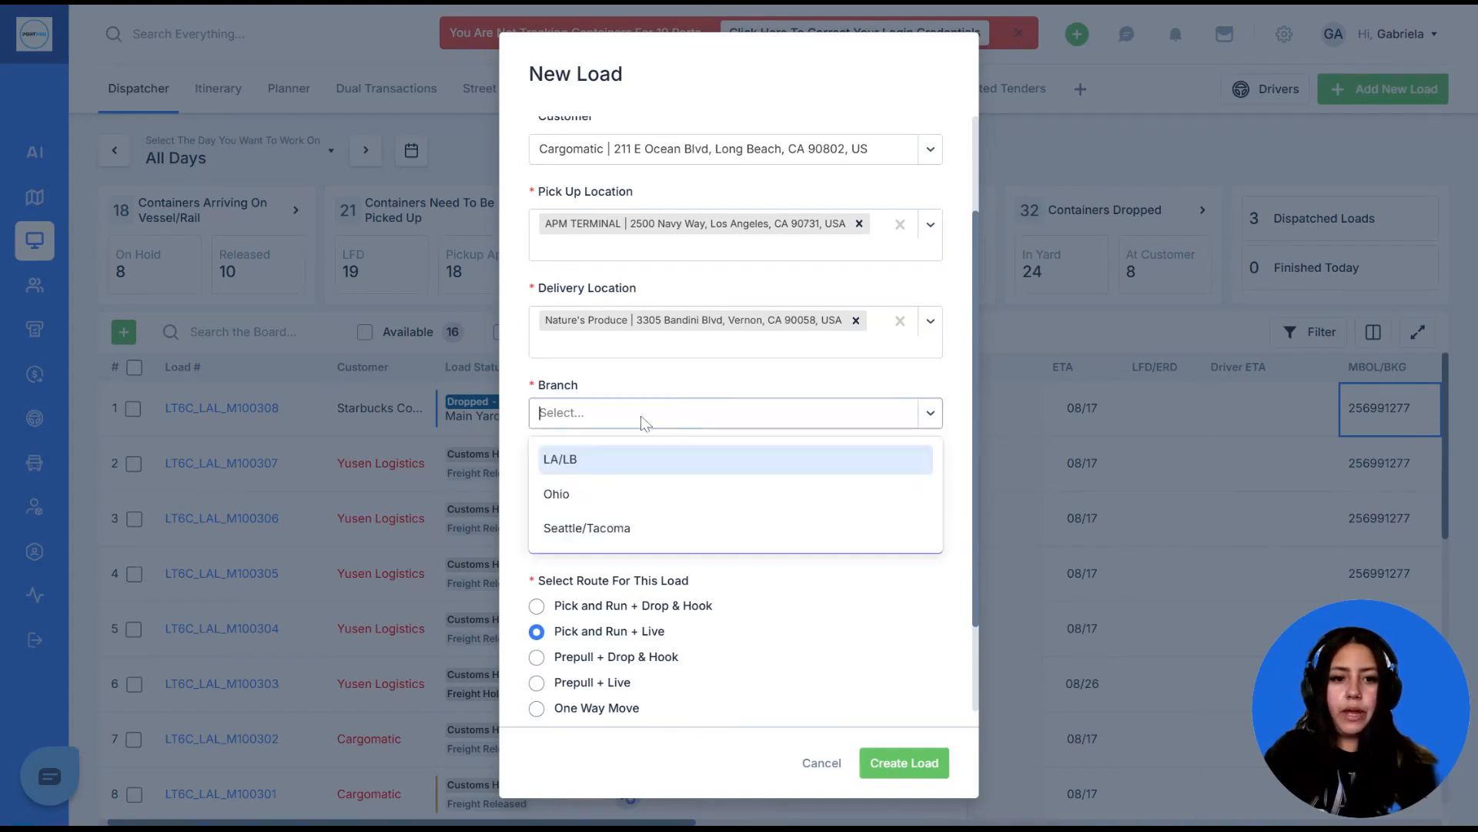
pyautogui.click(628, 462)
pyautogui.scroll(-2, 626, 465)
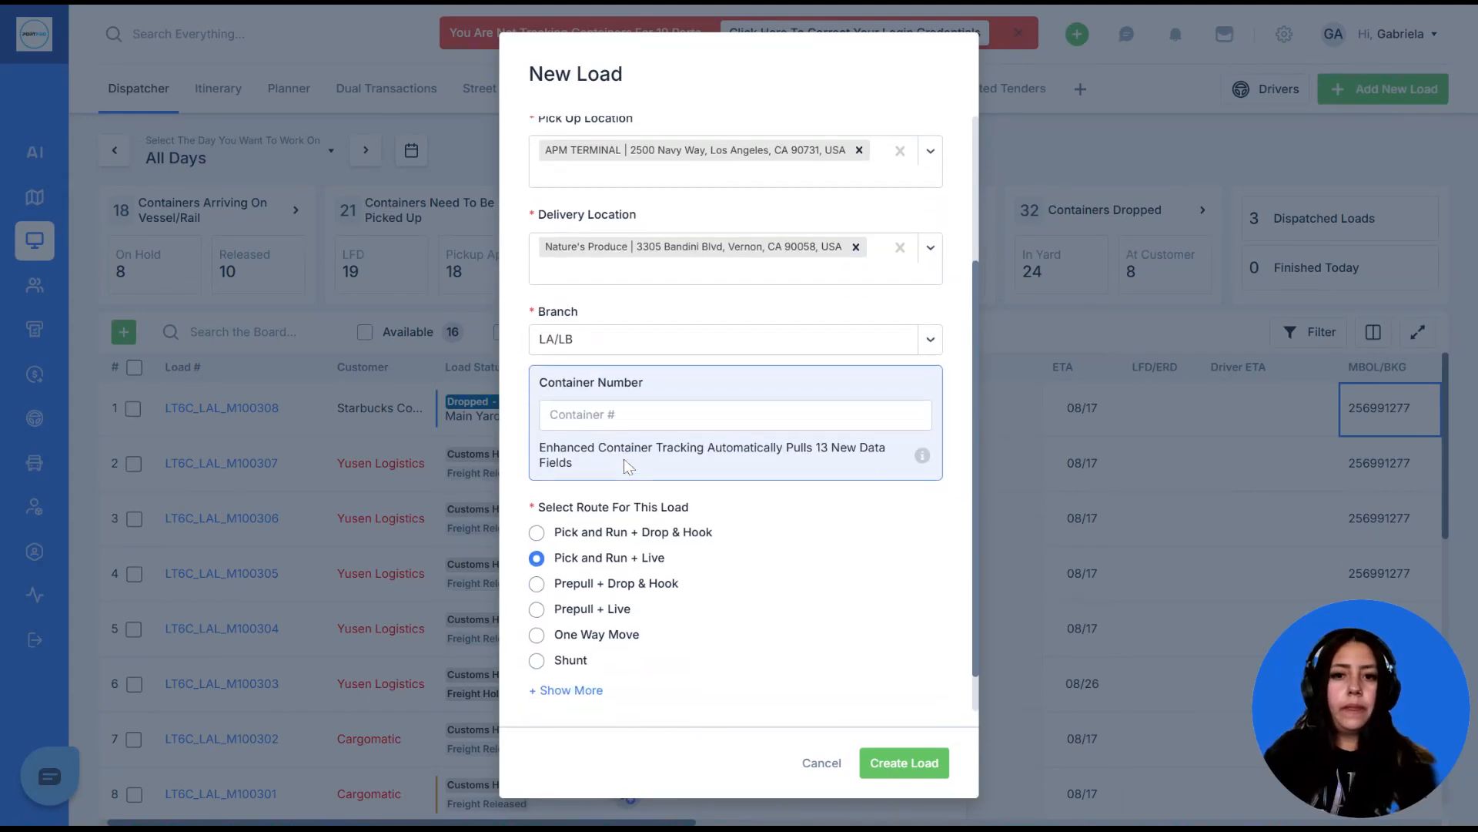
pyautogui.click(577, 370)
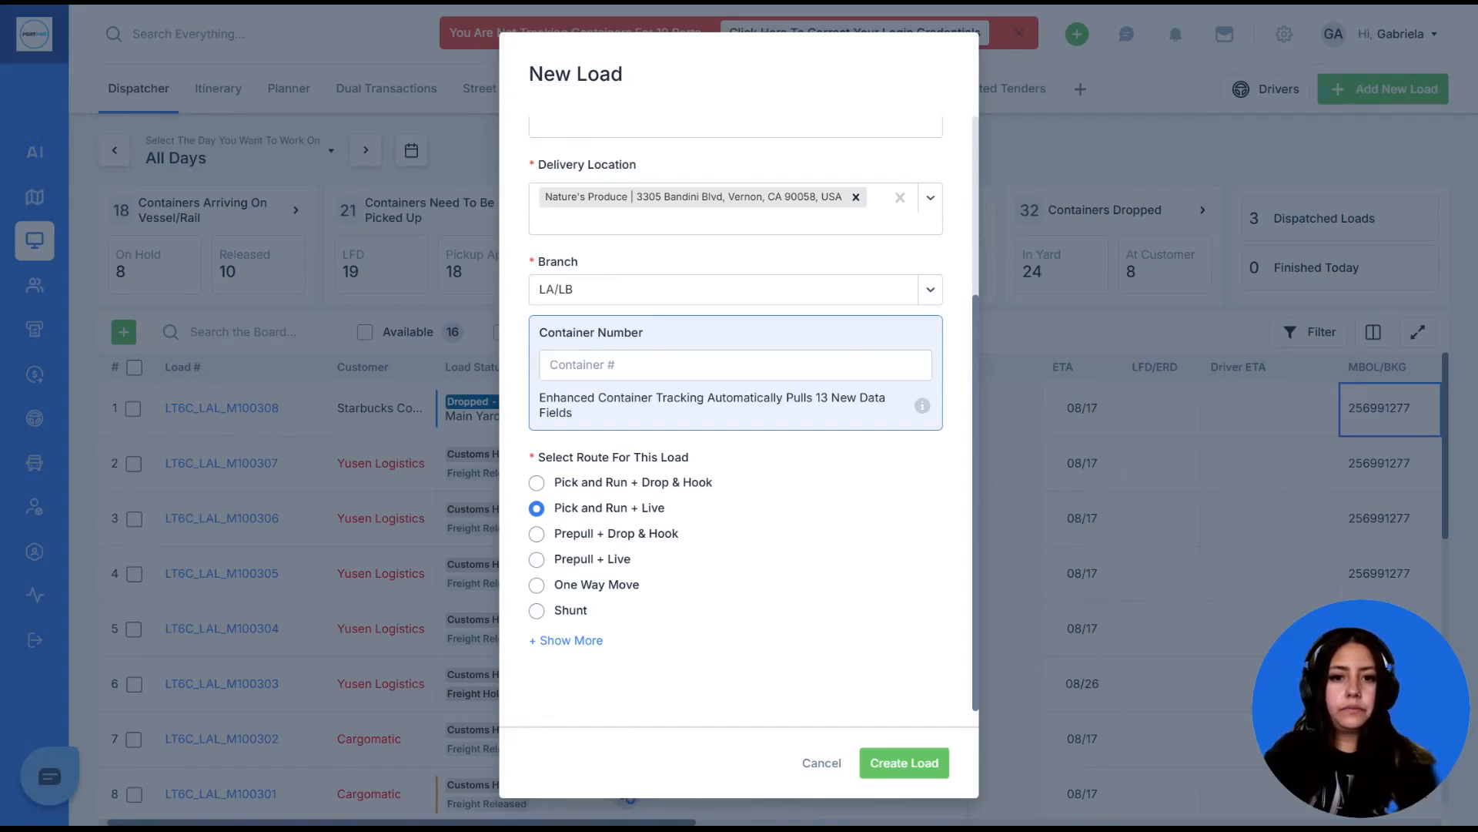
pyautogui.click(735, 365)
pyautogui.write('MRSU8599611')
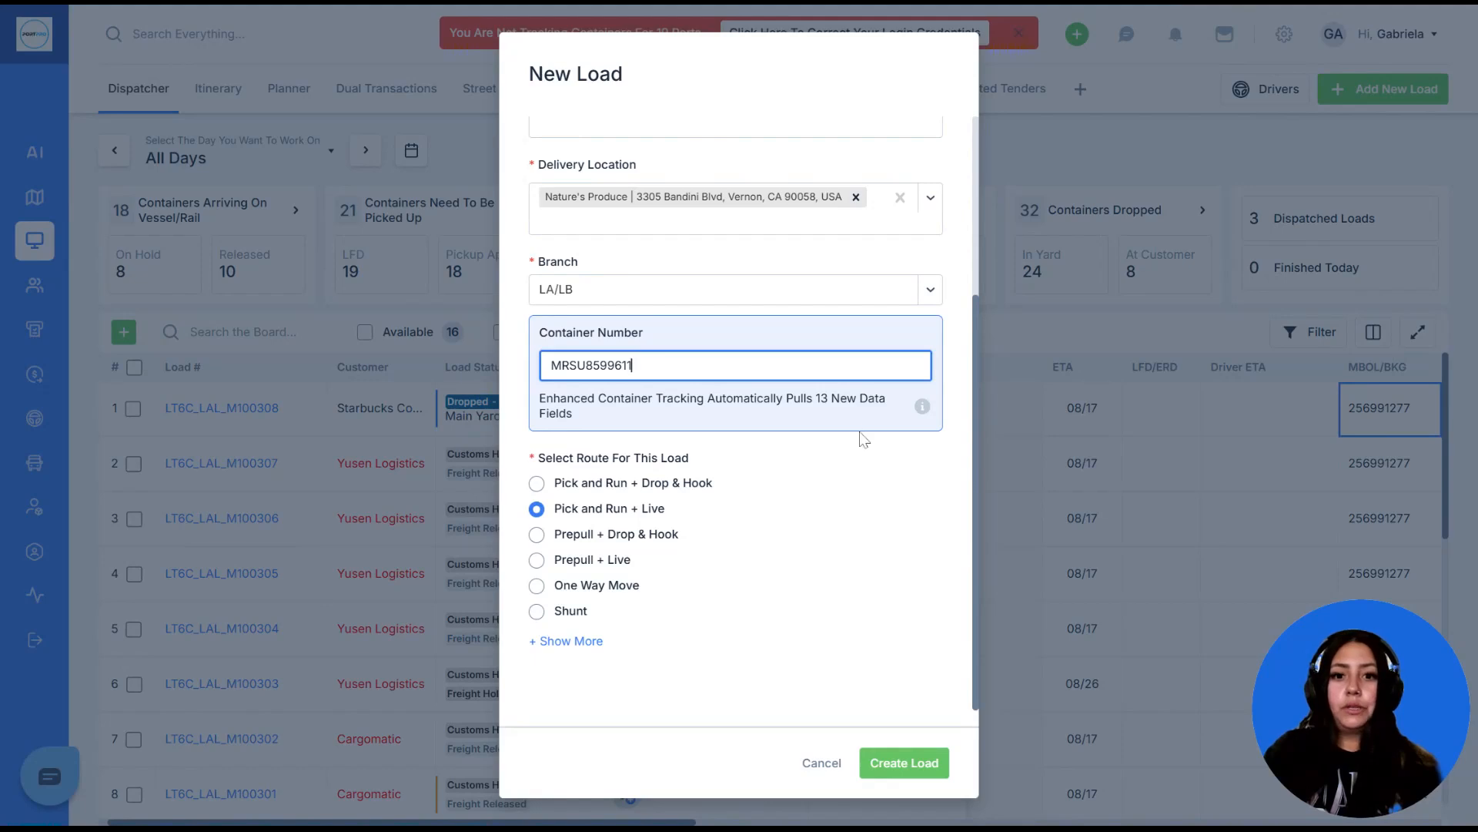
pyautogui.moveTo(926, 418)
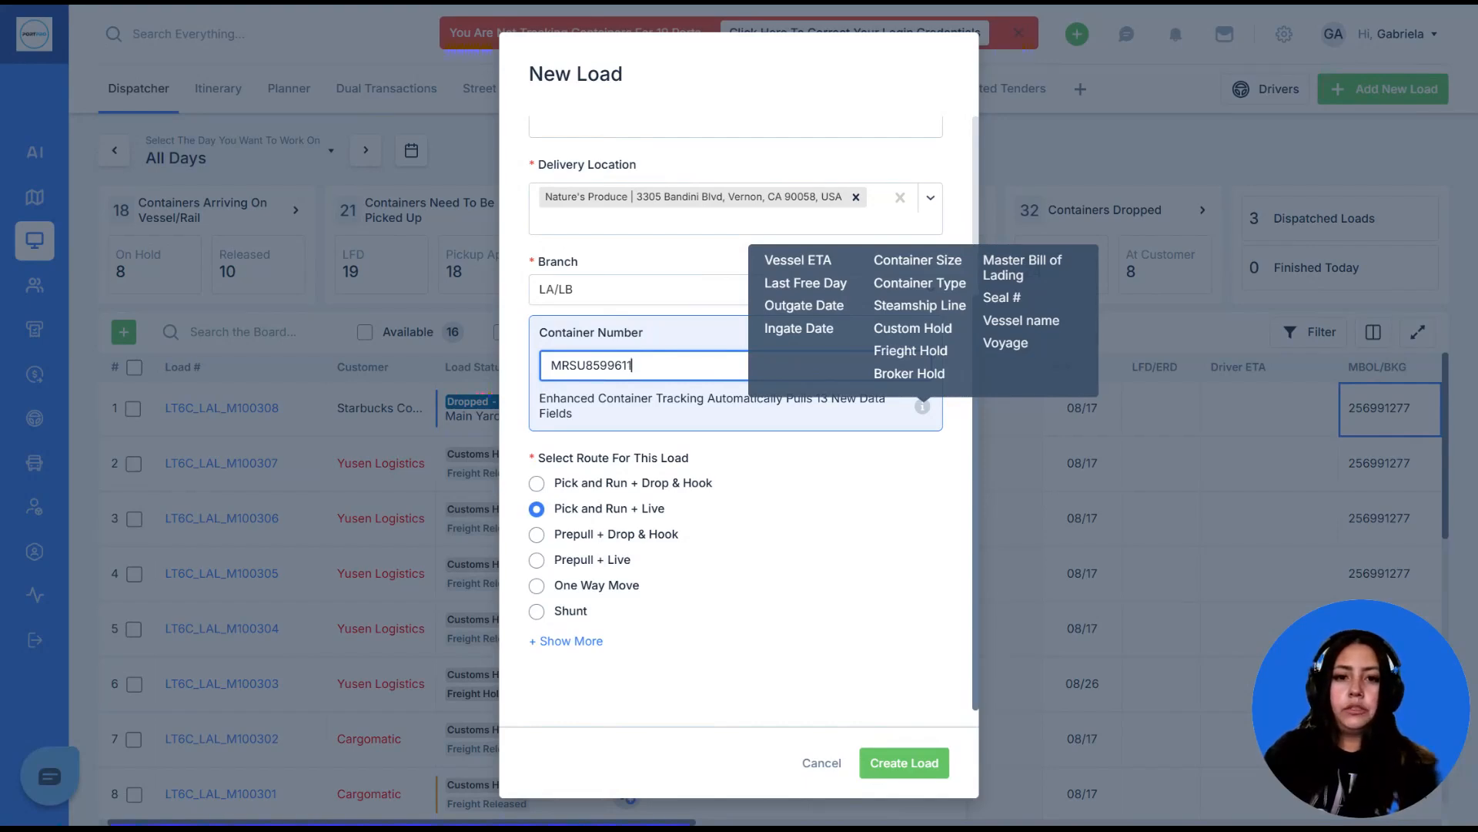
# - Review the full list of route templates, choose Prepull + Live for the load, and create it
pyautogui.scroll(1, 923, 436)
pyautogui.scroll(1, 923, 436)
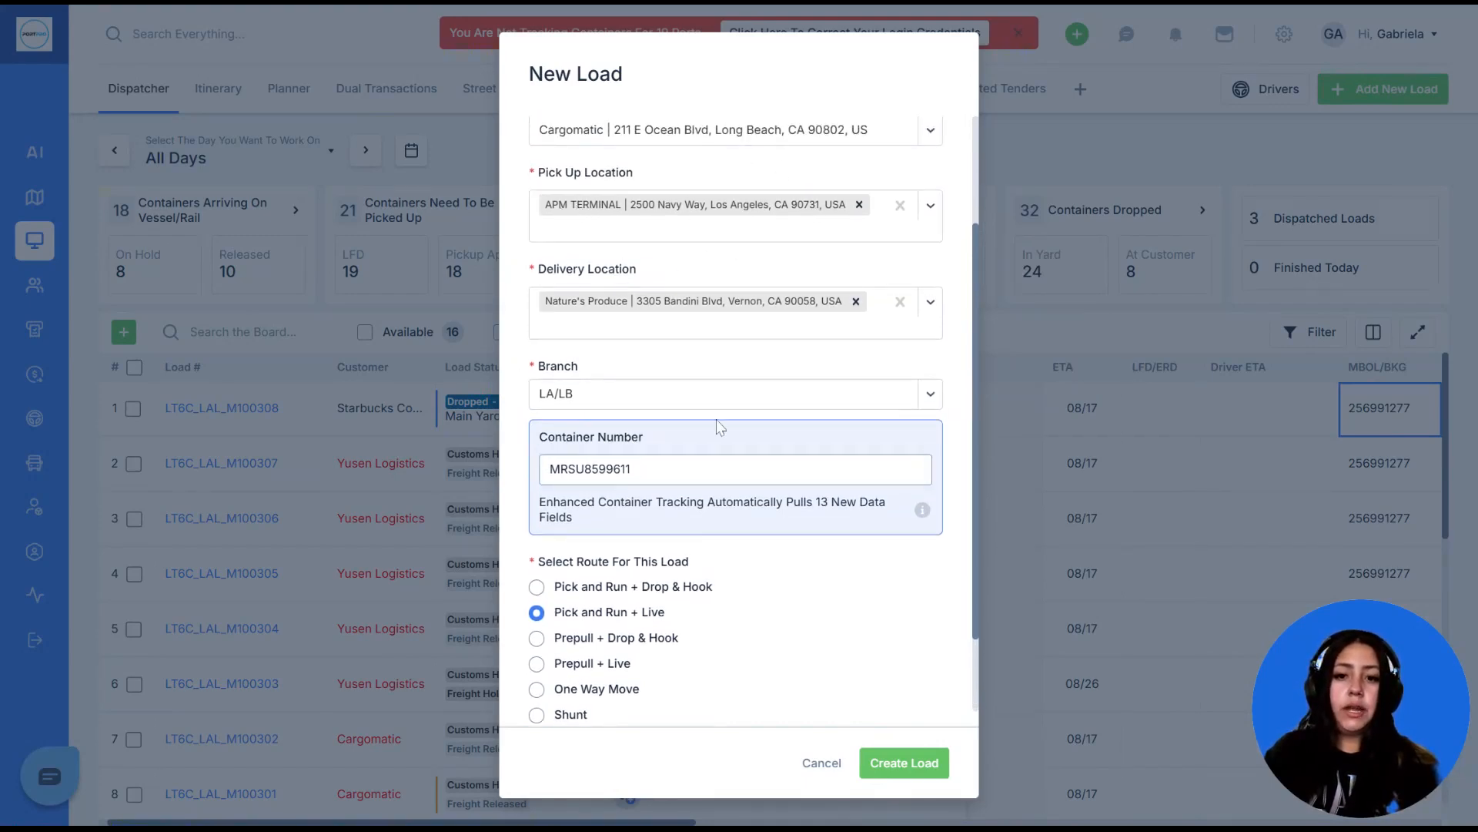
pyautogui.scroll(-2, 581, 461)
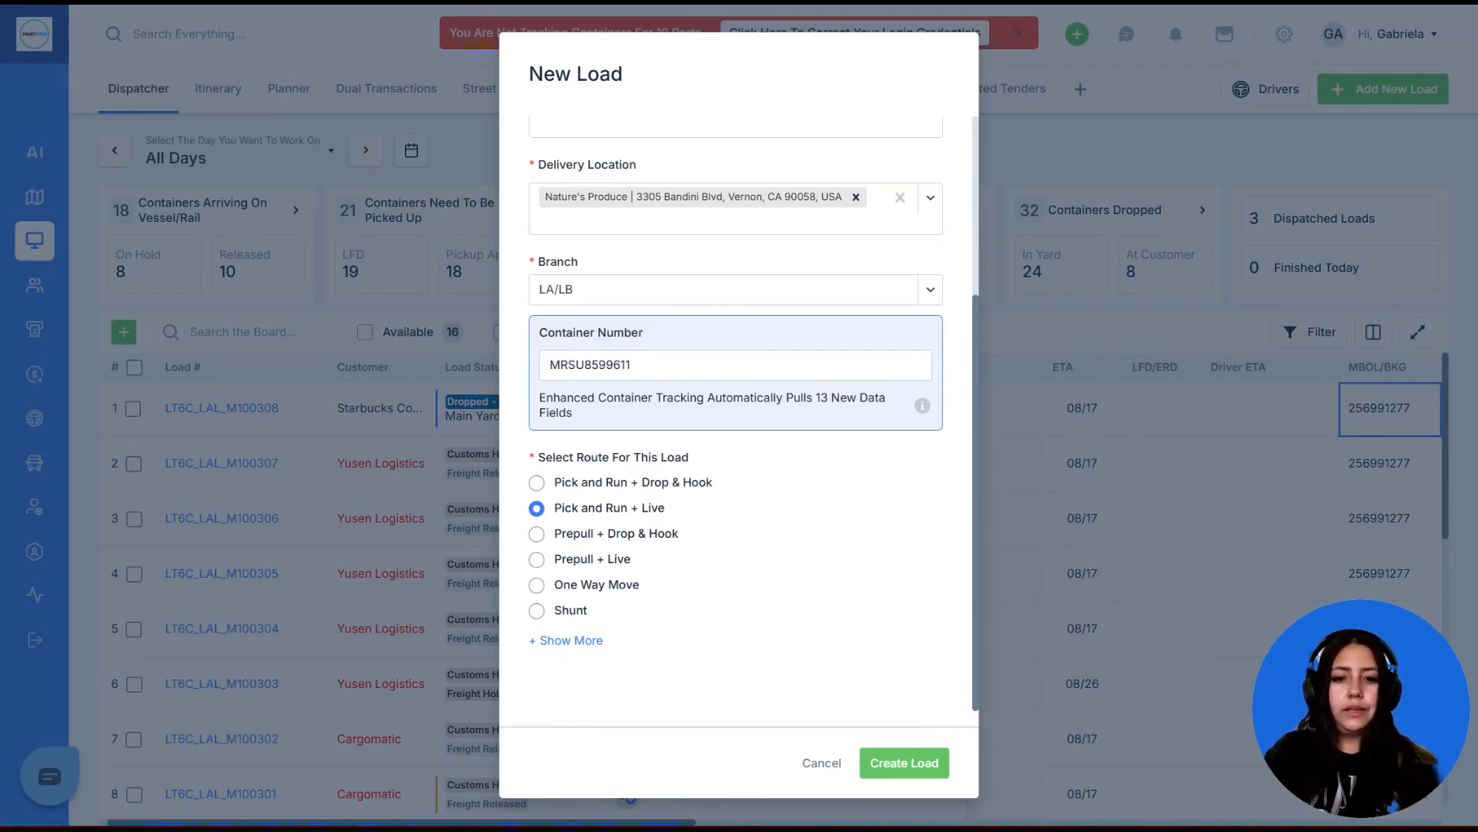
pyautogui.click(570, 640)
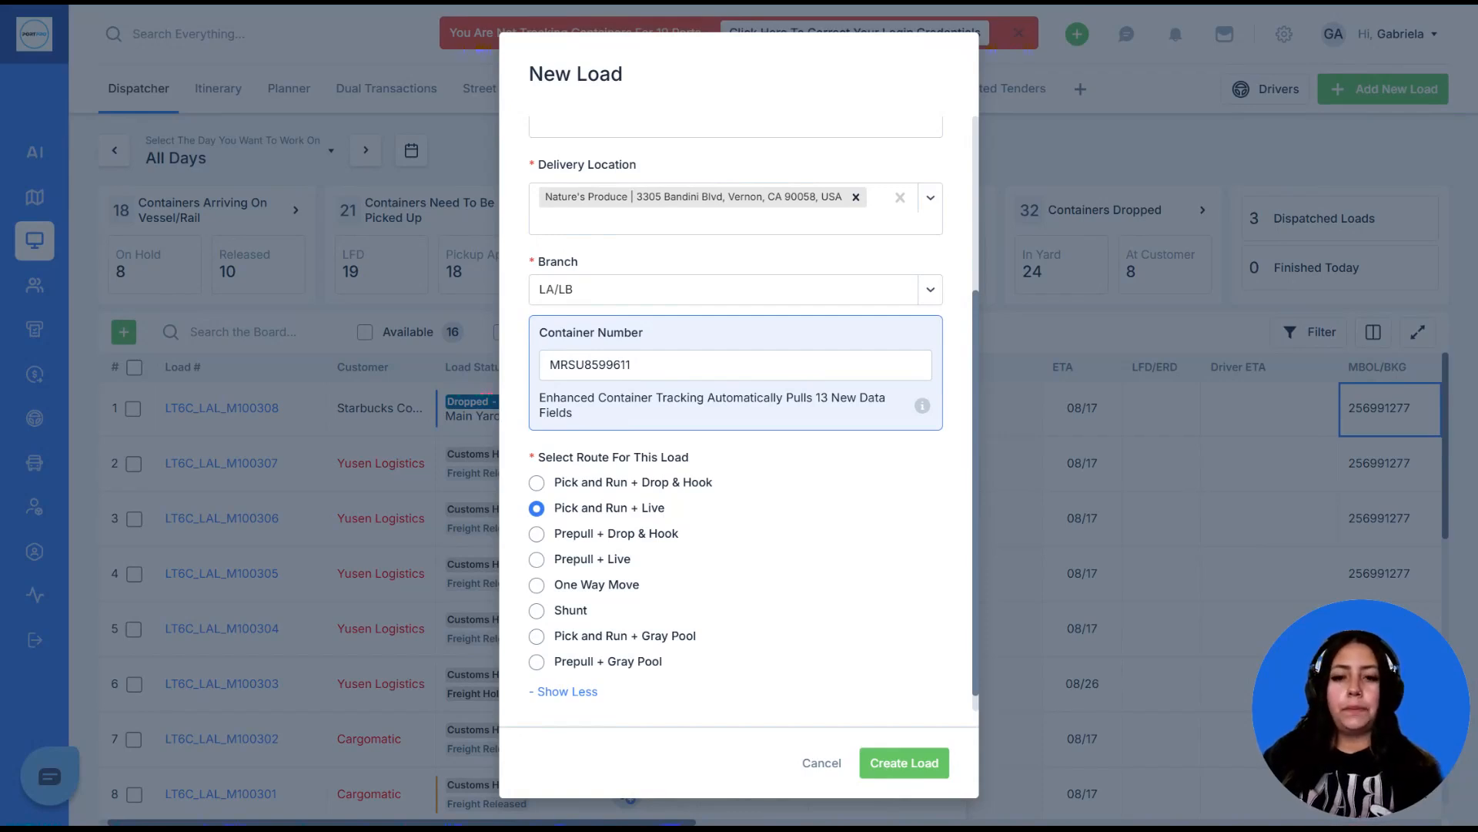
pyautogui.scroll(3, 638, 219)
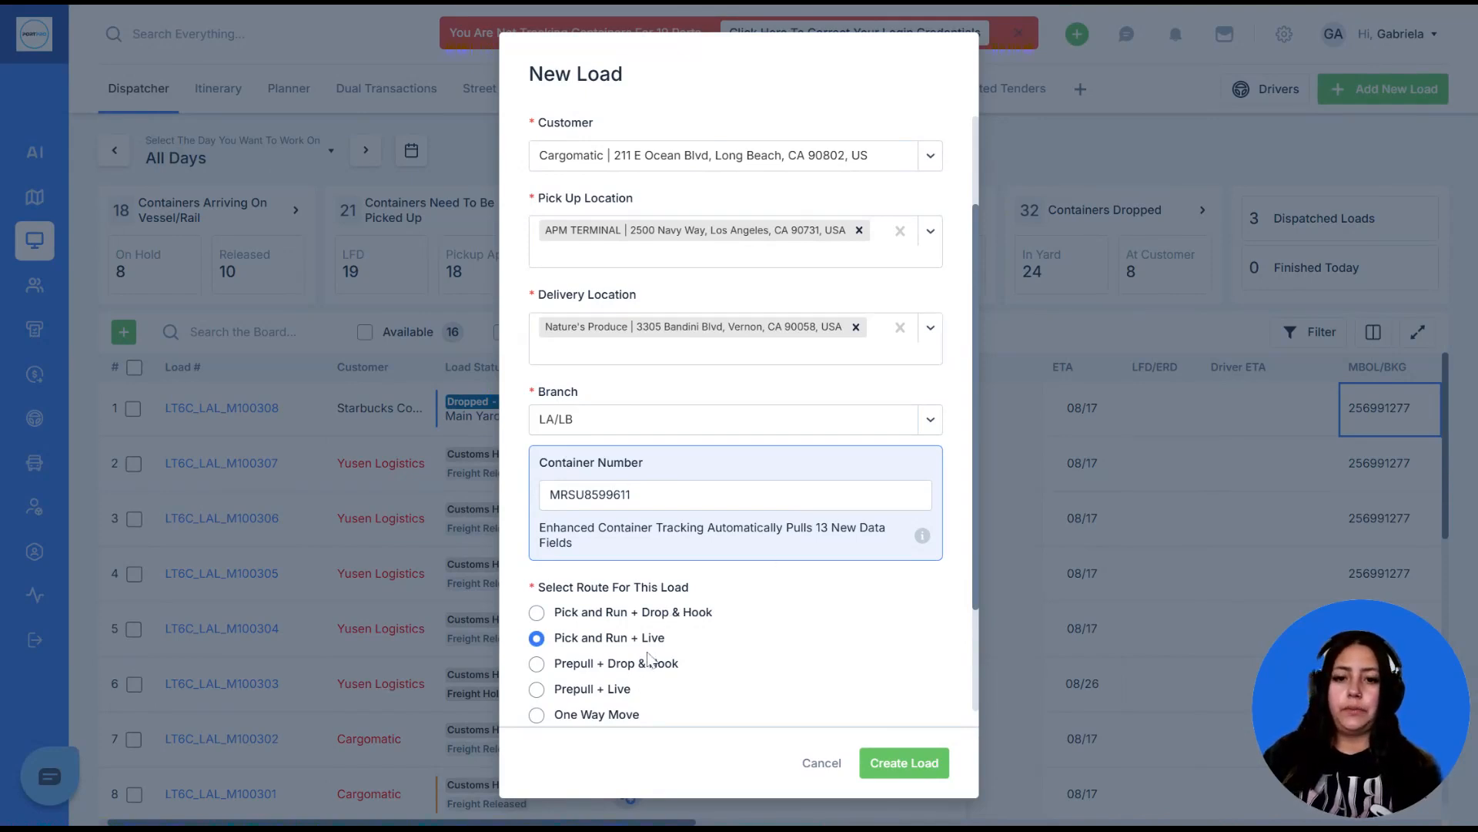
pyautogui.scroll(-1, 648, 659)
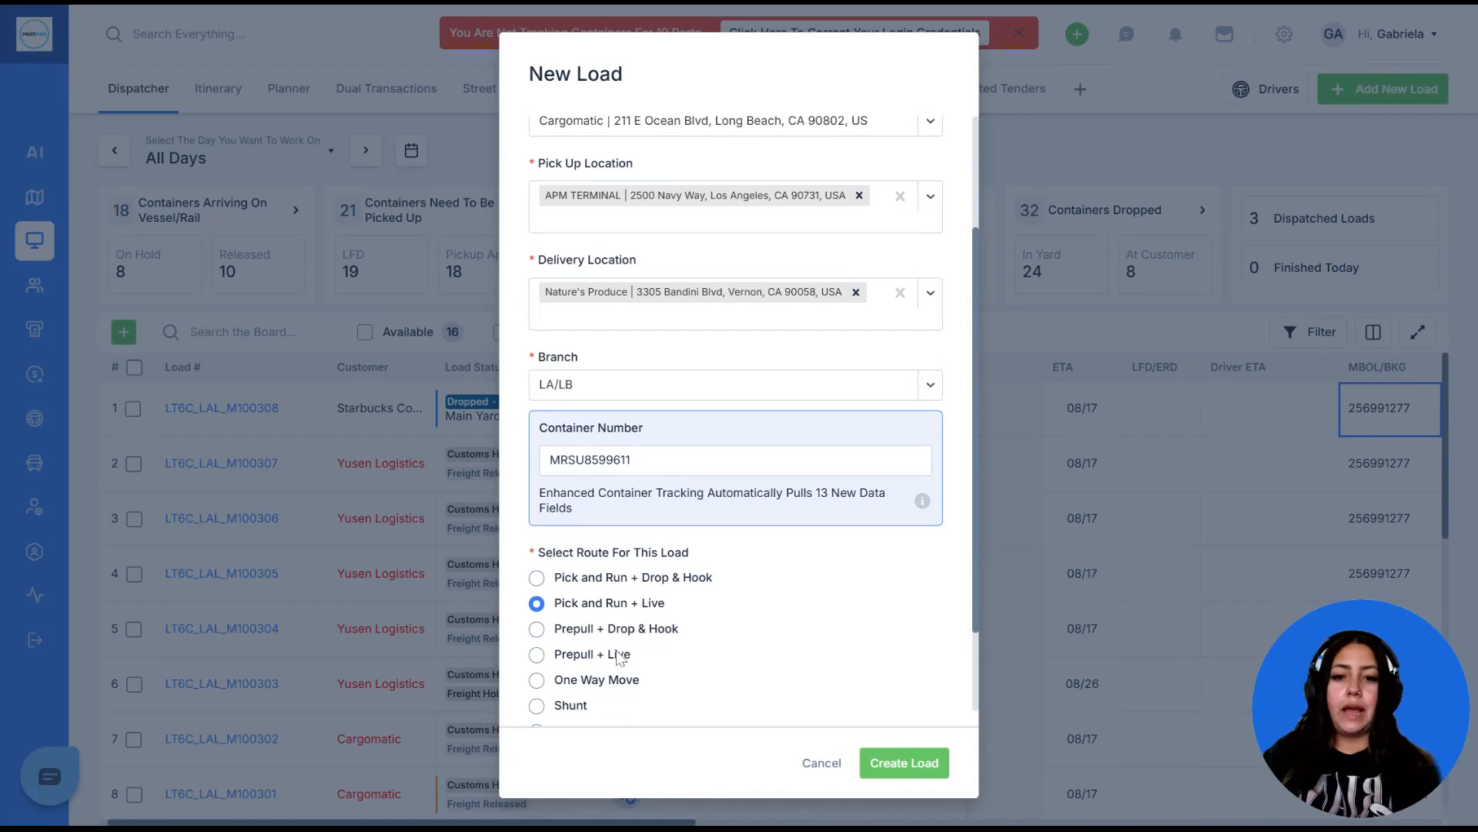
pyautogui.scroll(-3, 618, 657)
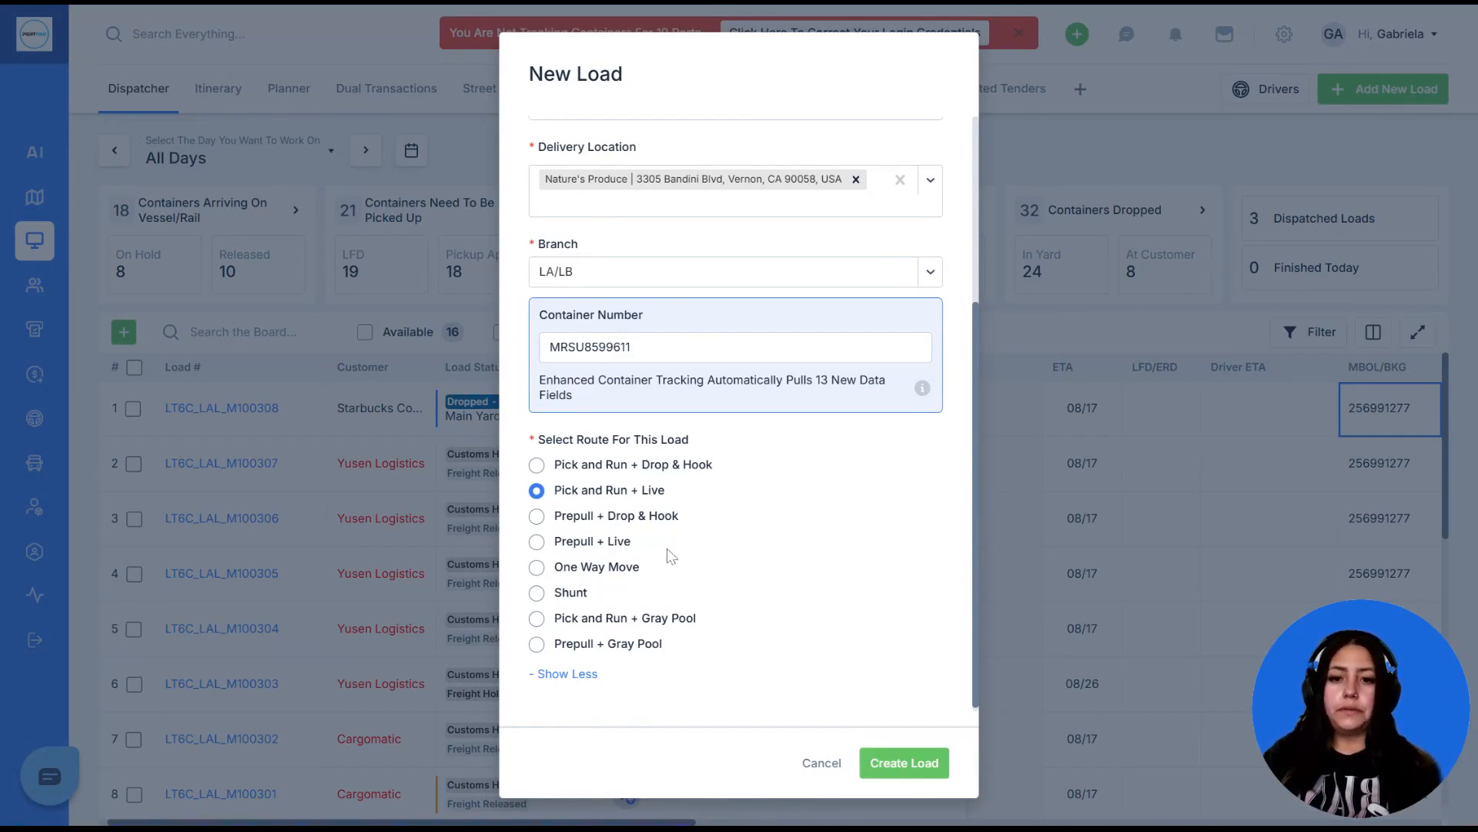
pyautogui.scroll(-1, 672, 556)
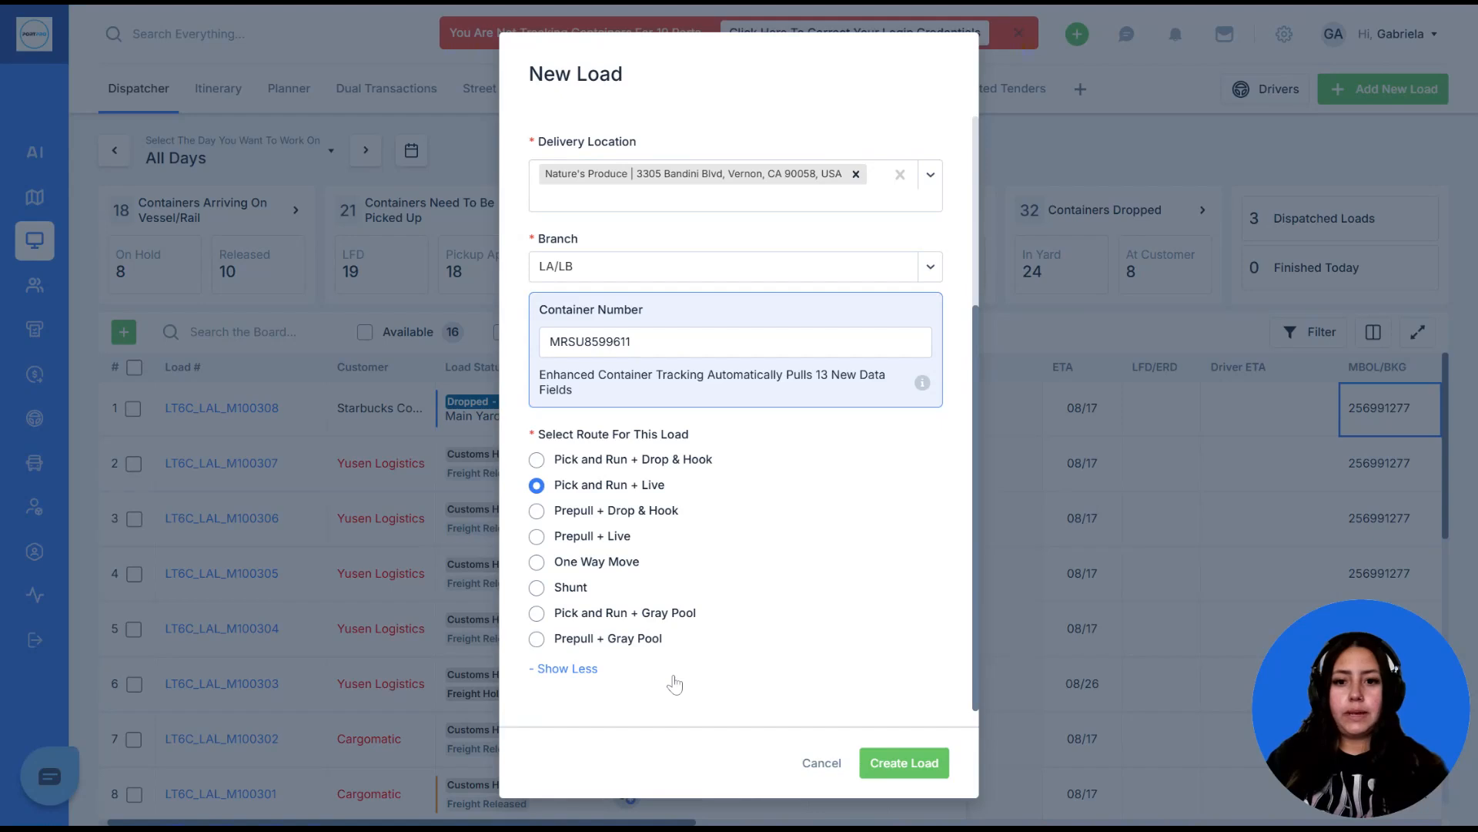
pyautogui.click(537, 537)
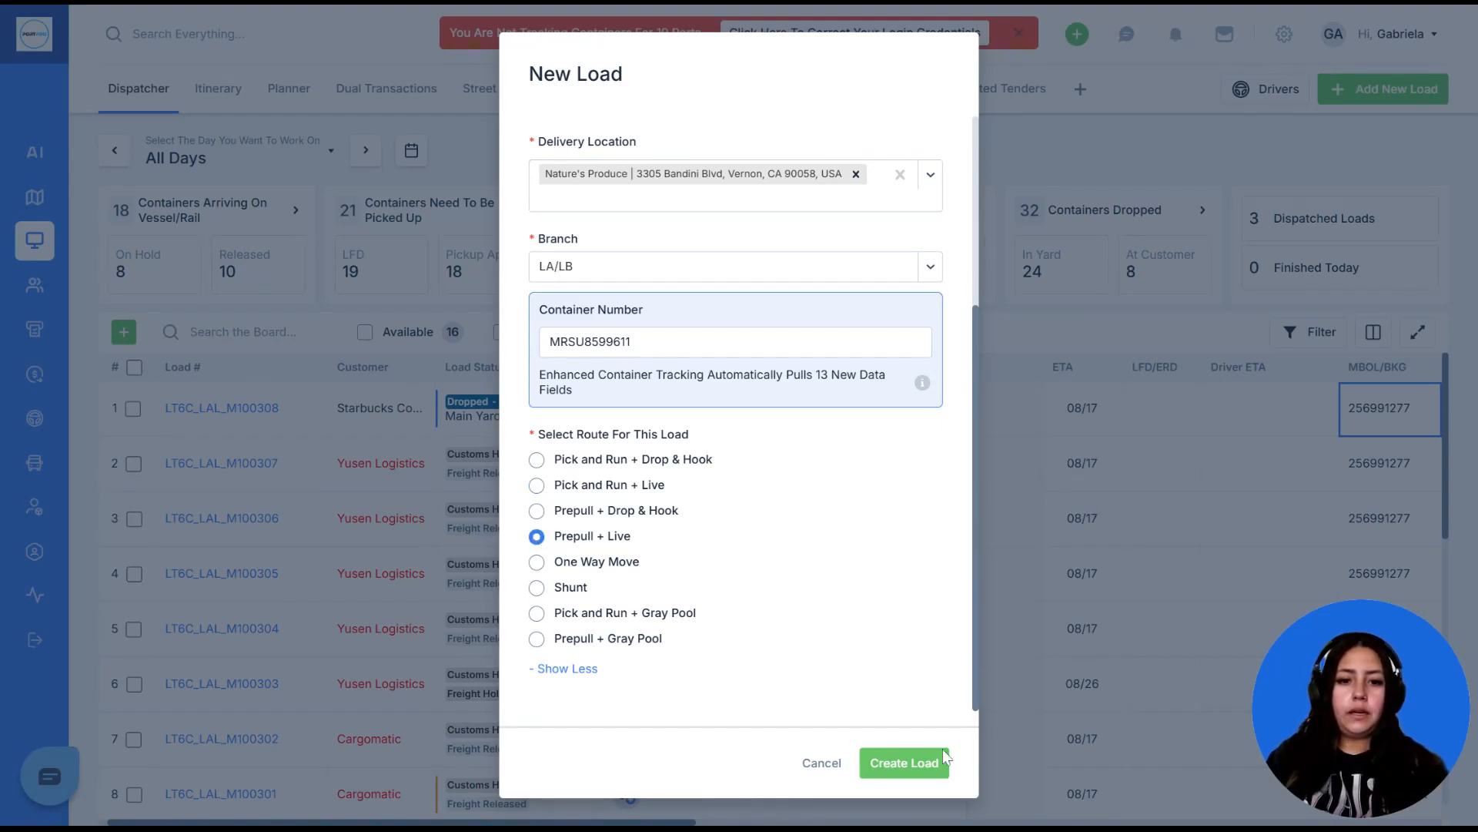
pyautogui.click(904, 763)
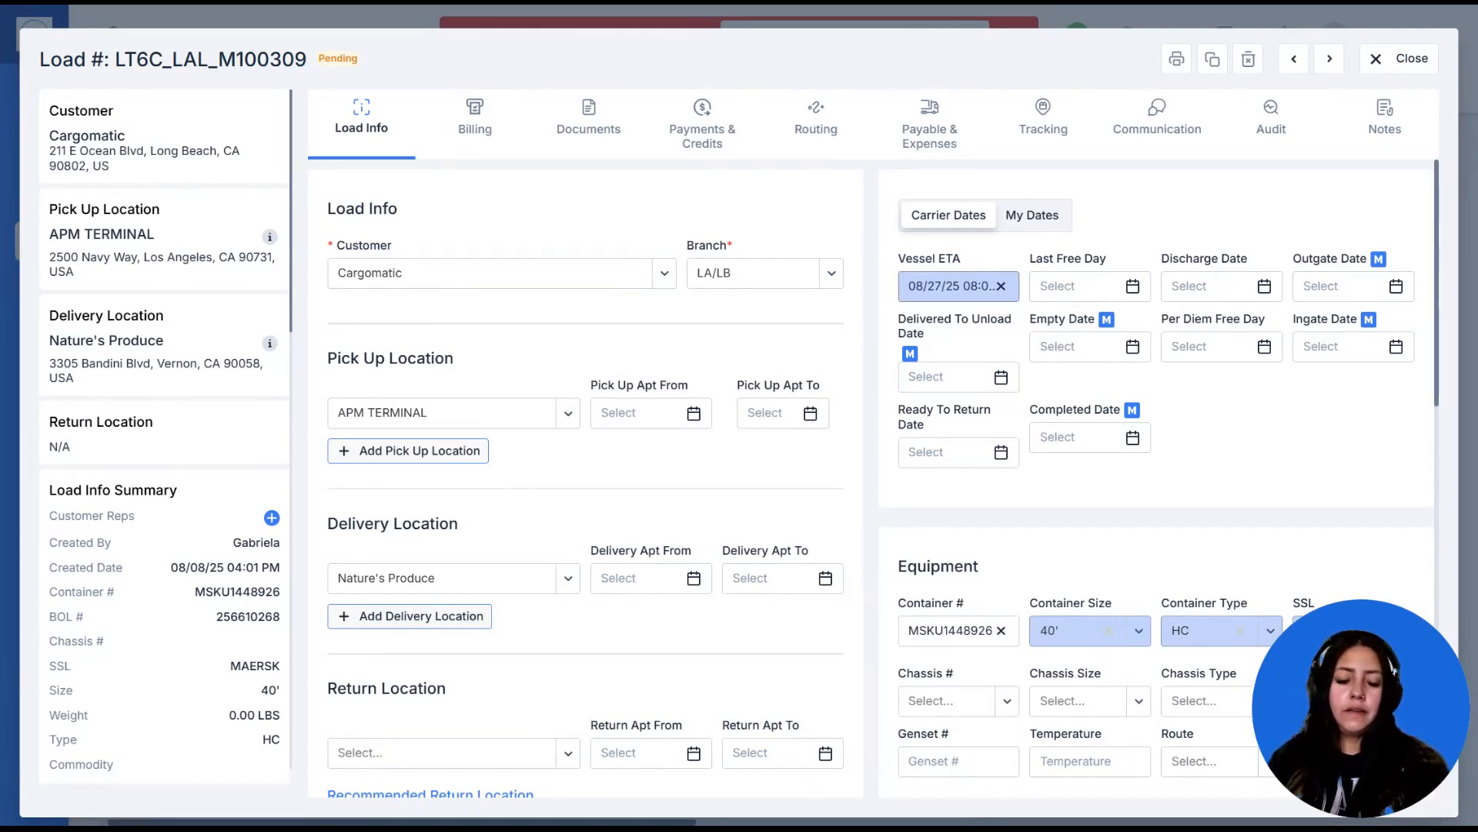
# - Examine the new load's carrier dates, equipment, reference numbers and container visibility, plus the selectable pick-up locations
pyautogui.scroll(-4, 1087, 303)
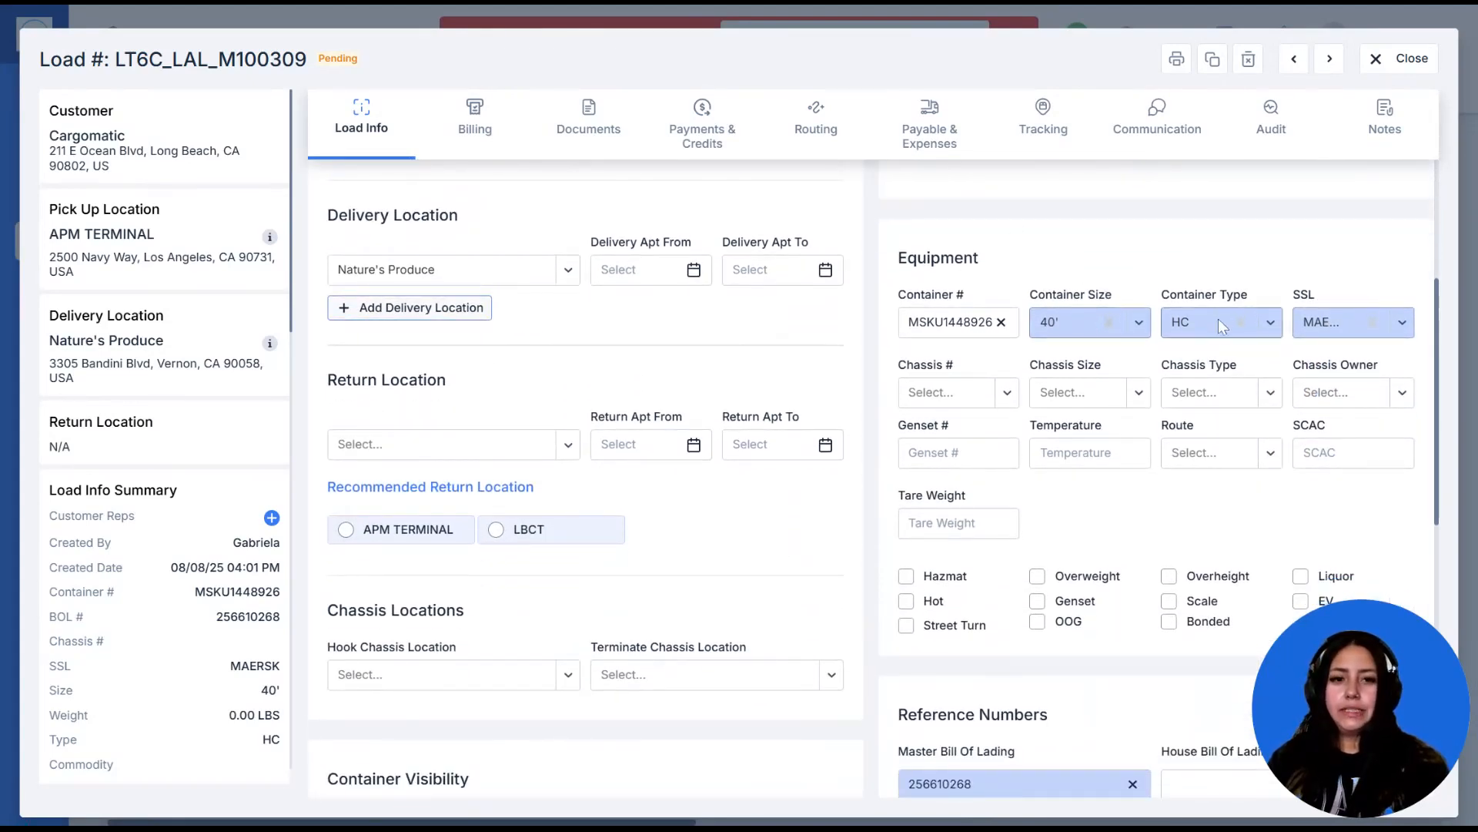
pyautogui.scroll(-5, 1339, 319)
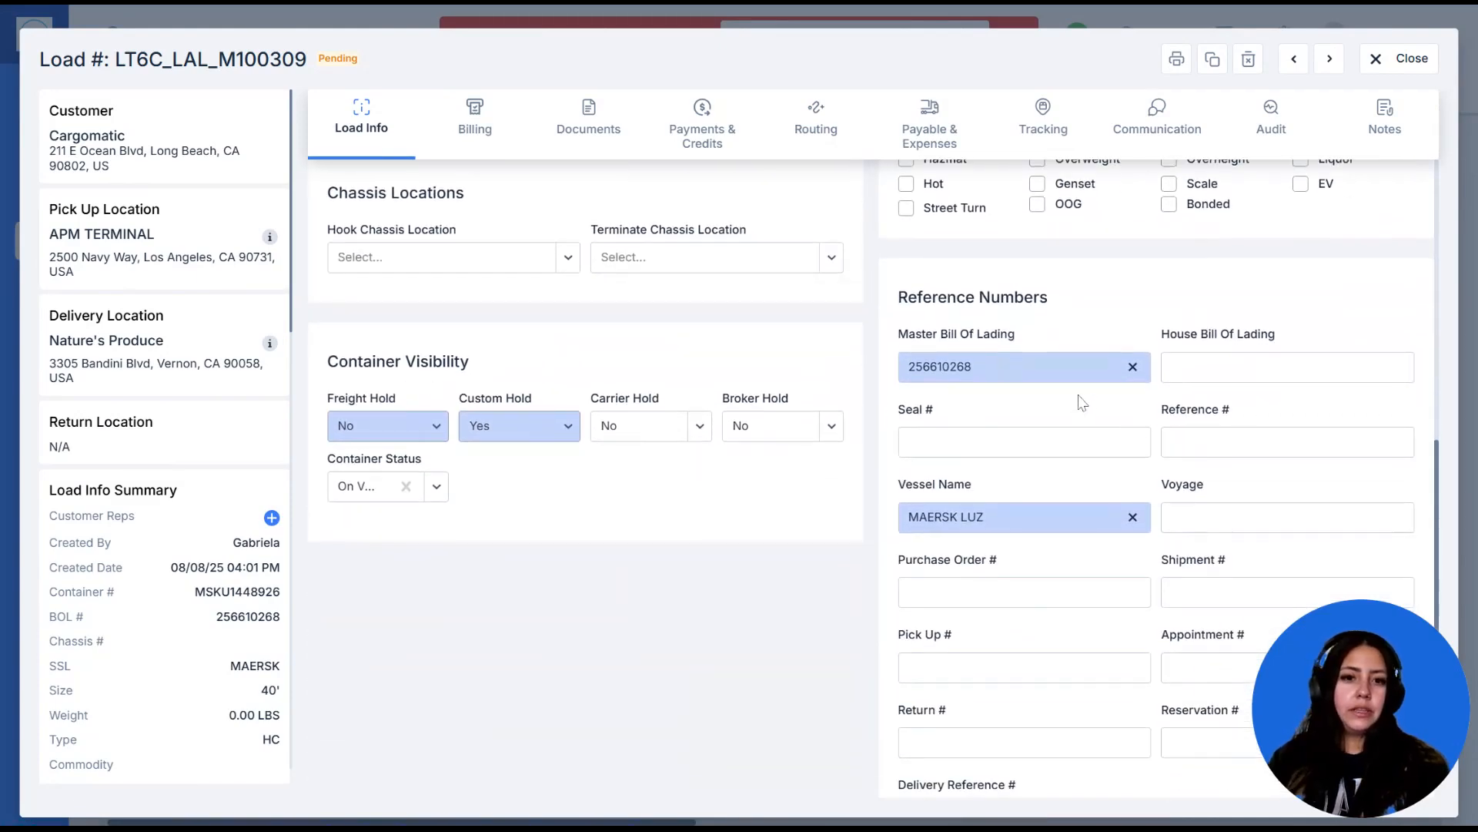
pyautogui.scroll(-3, 487, 281)
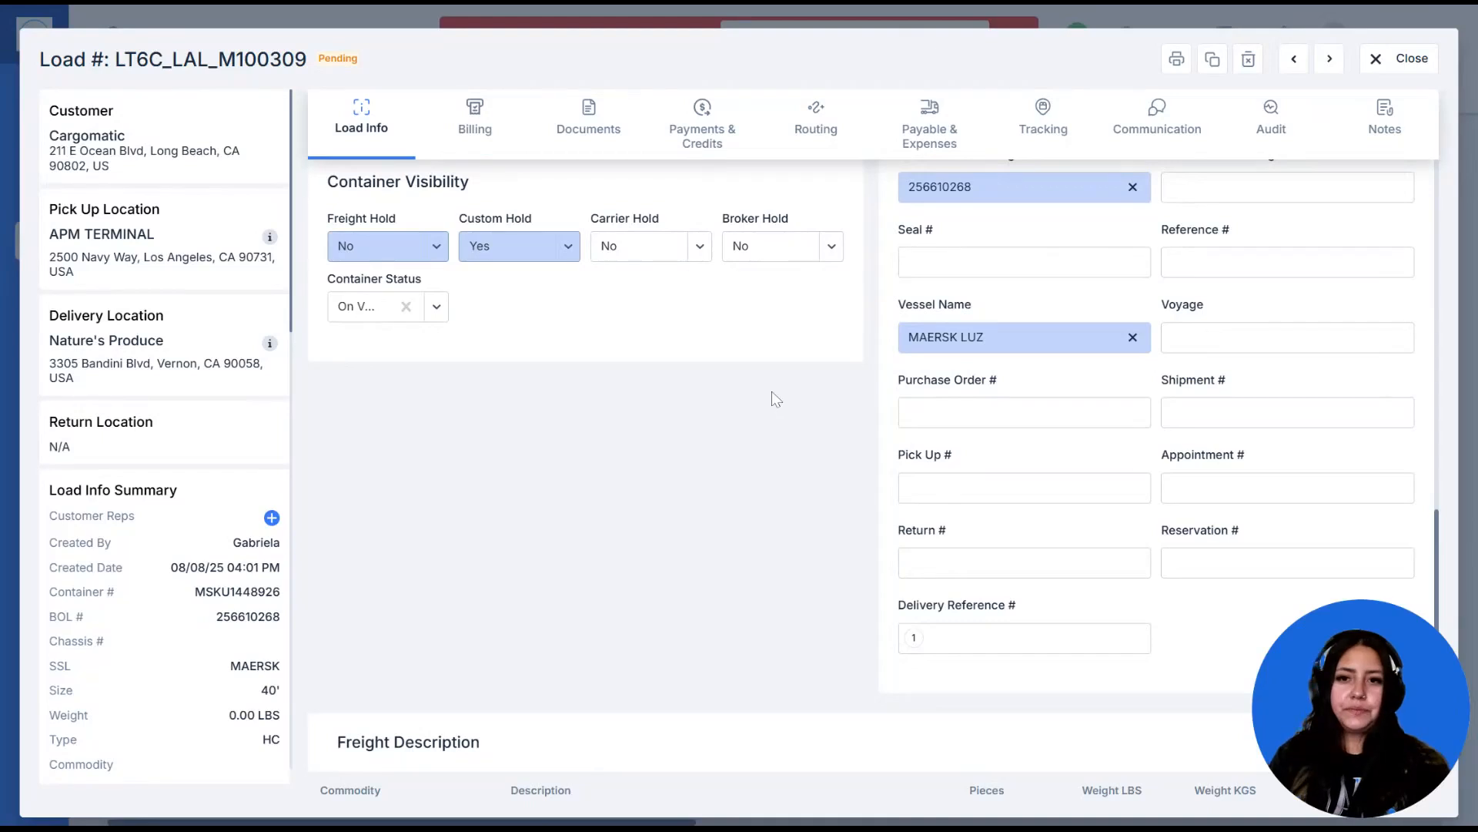
pyautogui.scroll(12, 775, 400)
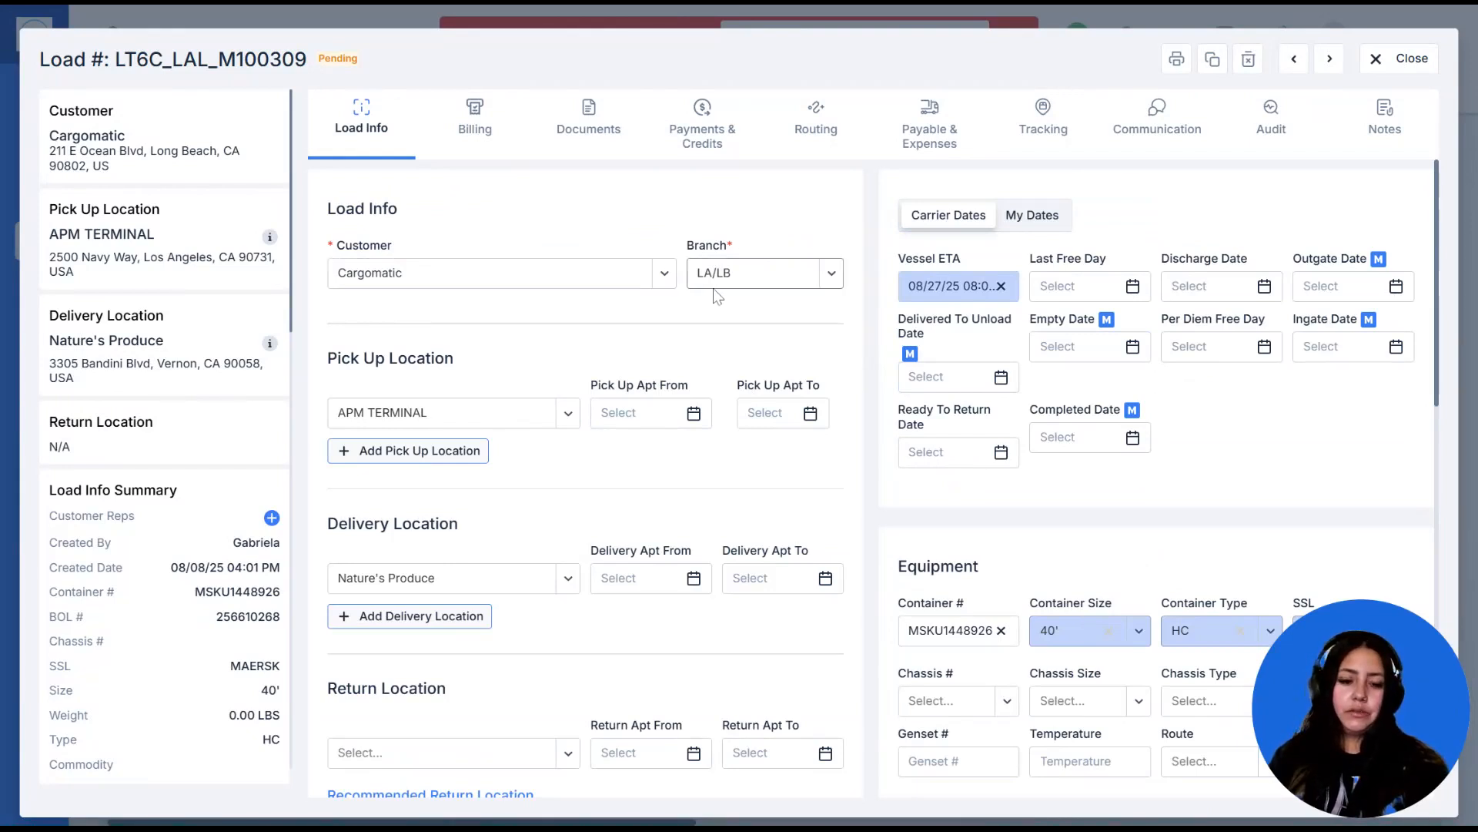
pyautogui.scroll(-1, 555, 401)
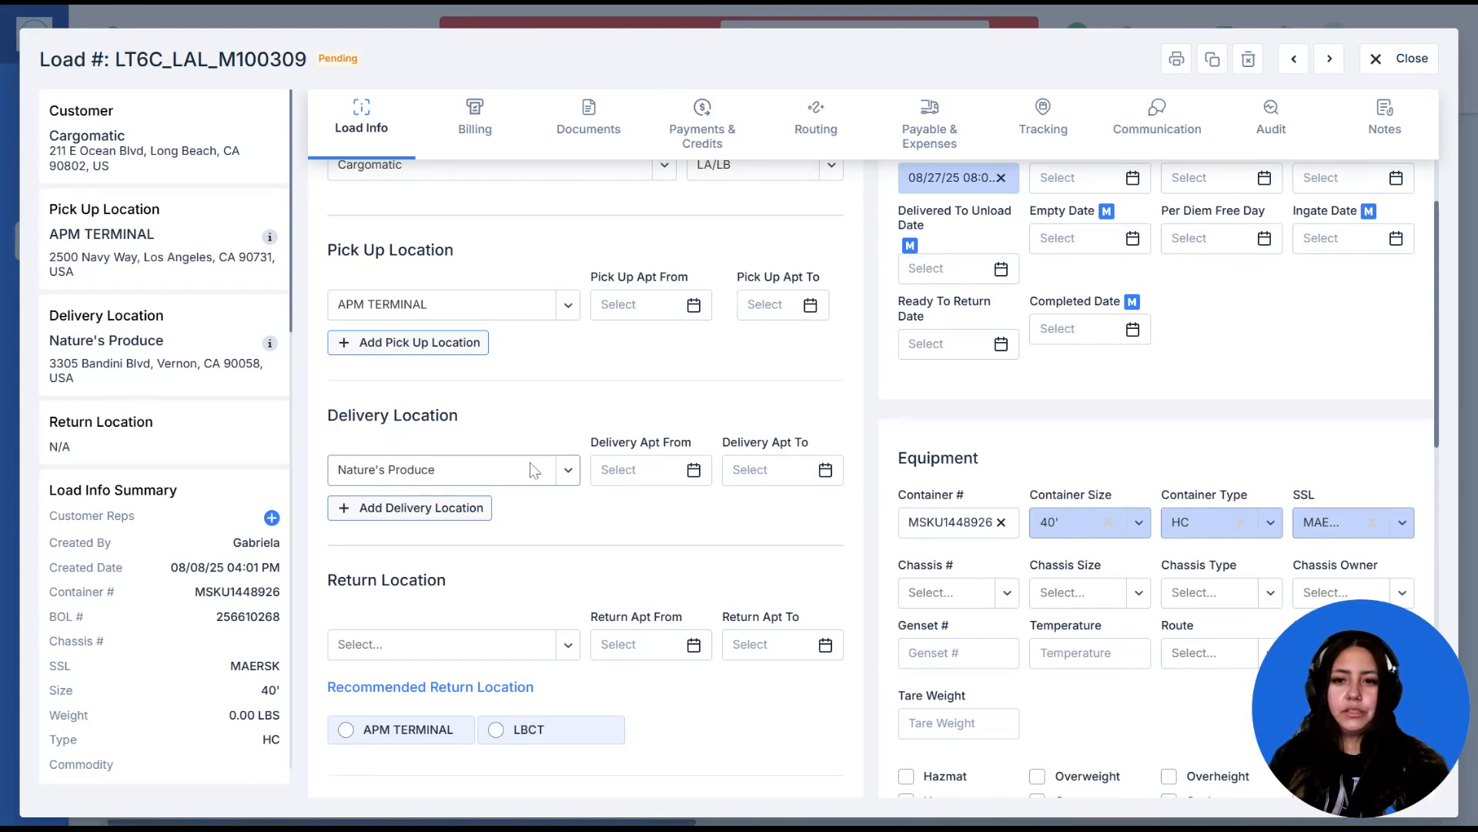
pyautogui.scroll(-1, 533, 470)
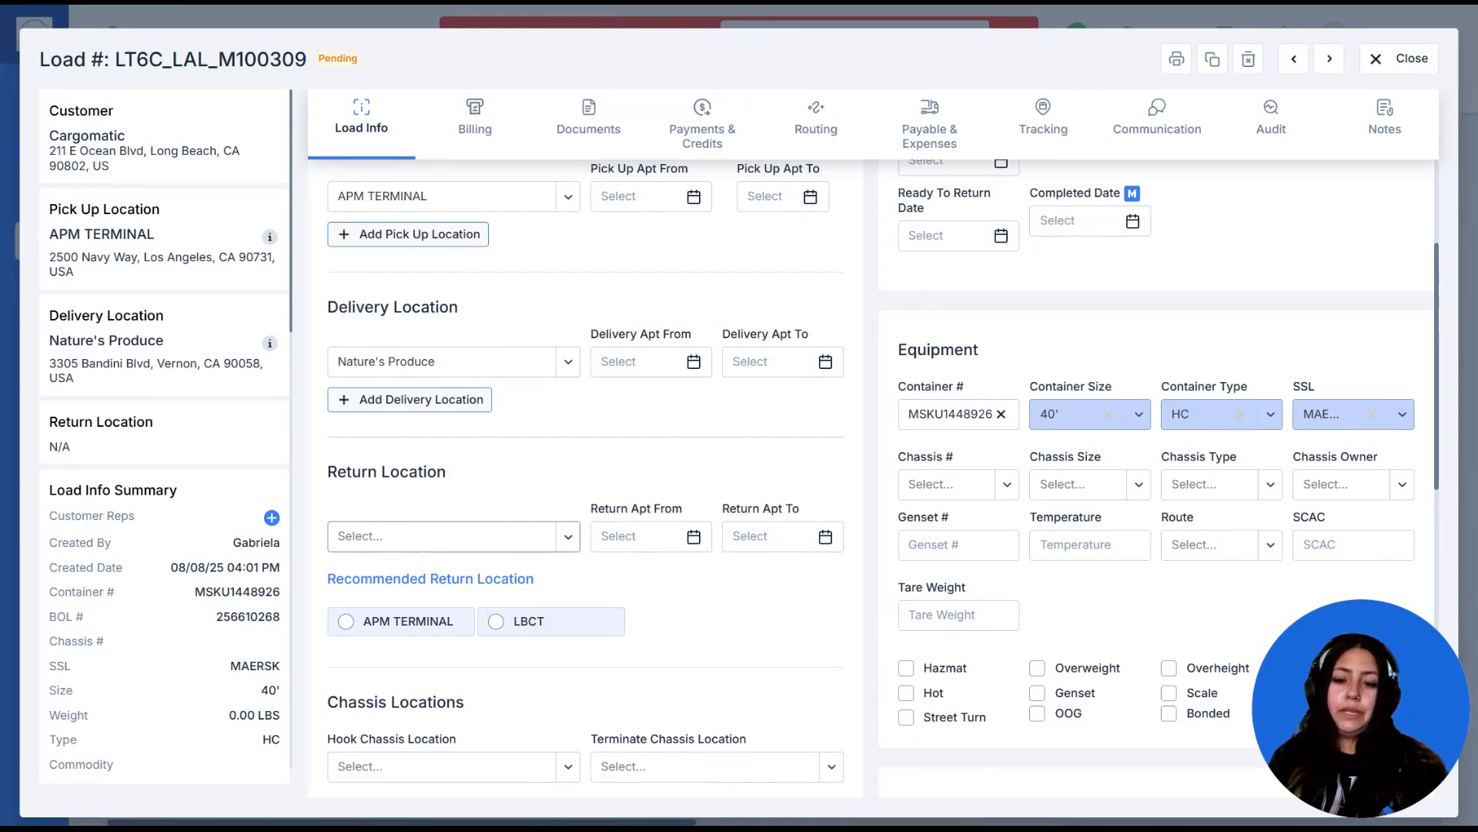
pyautogui.scroll(3, 880, 478)
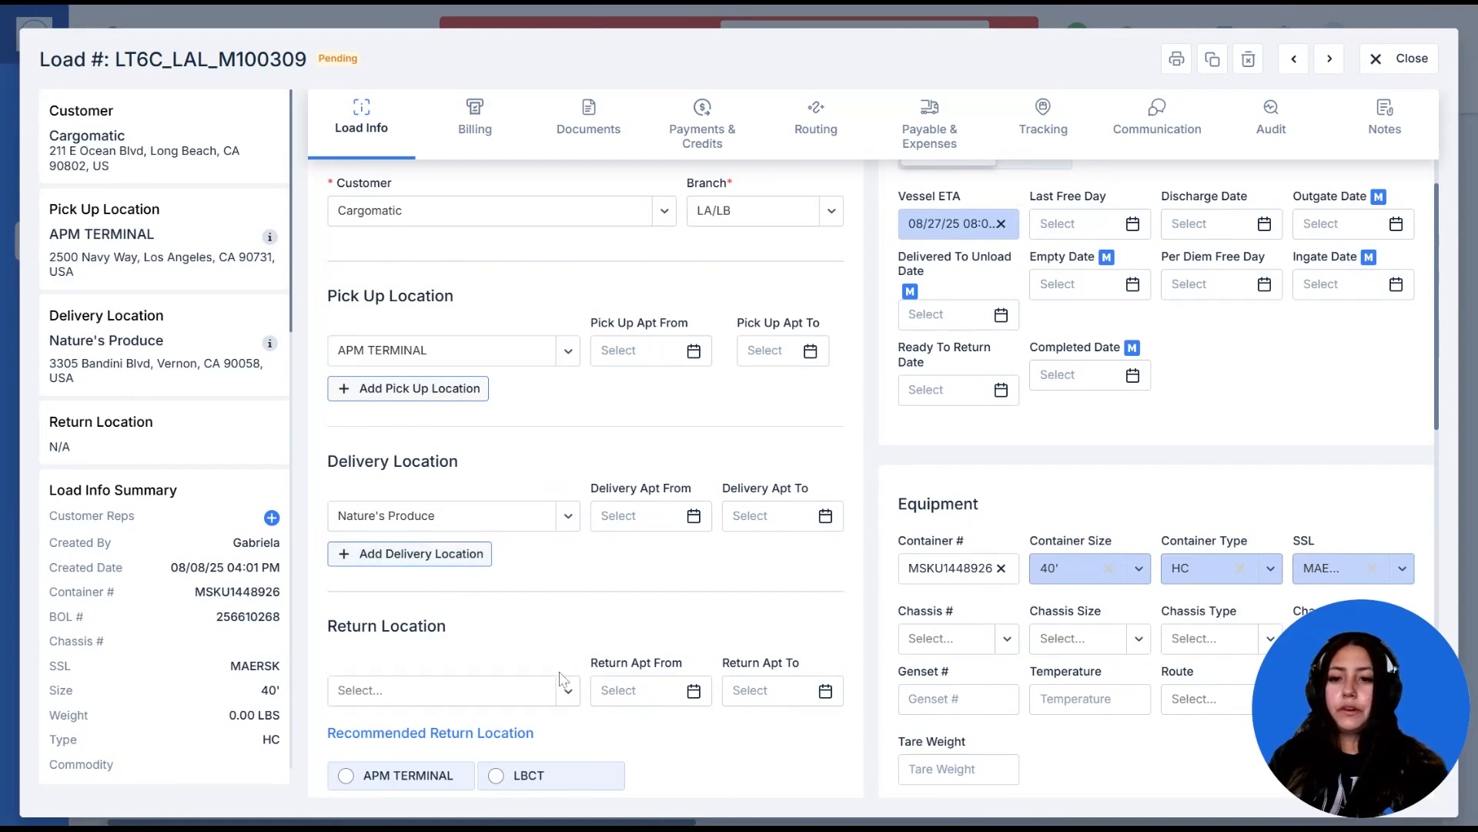
pyautogui.click(578, 361)
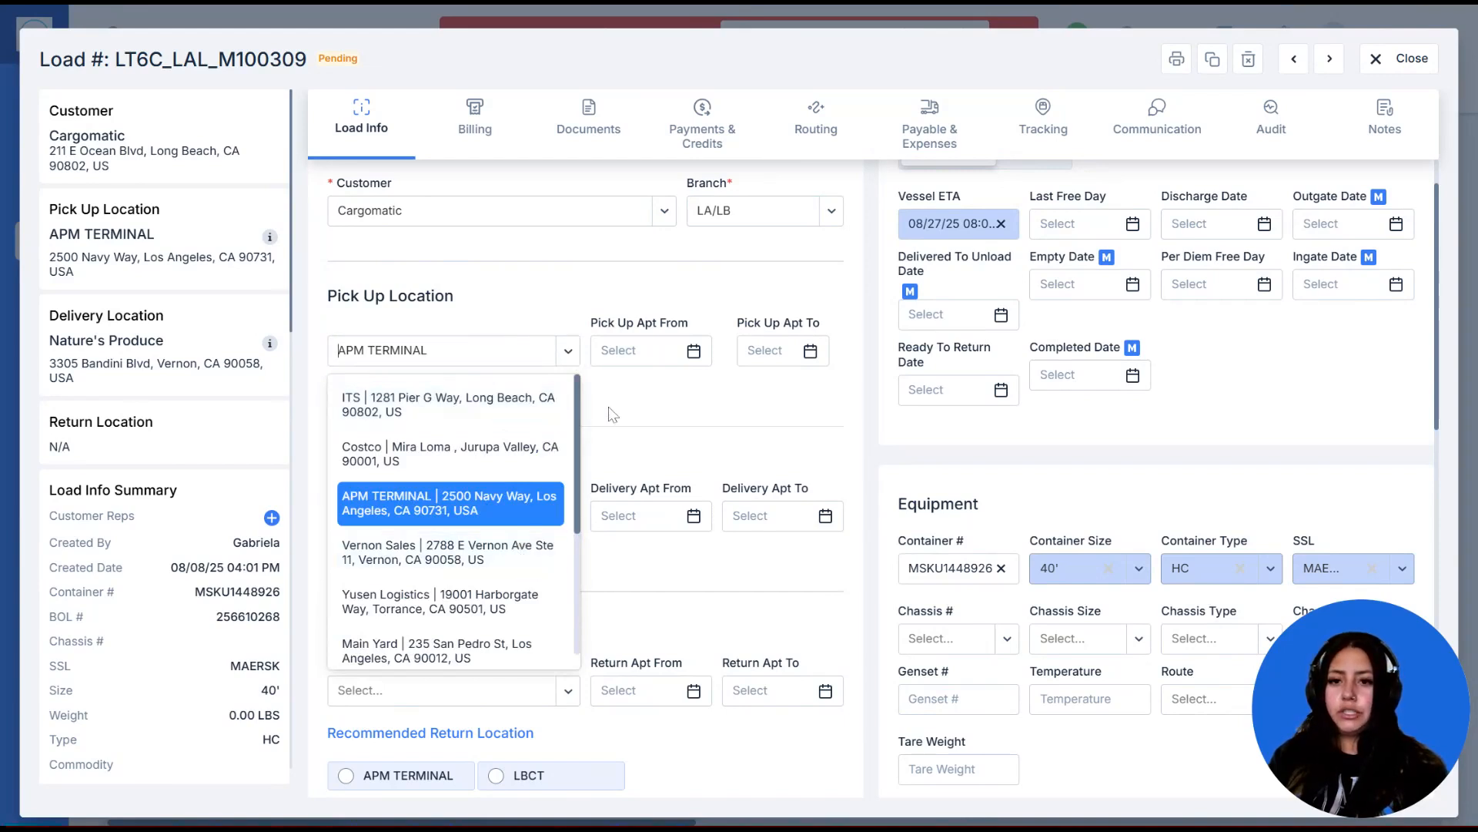
pyautogui.click(568, 351)
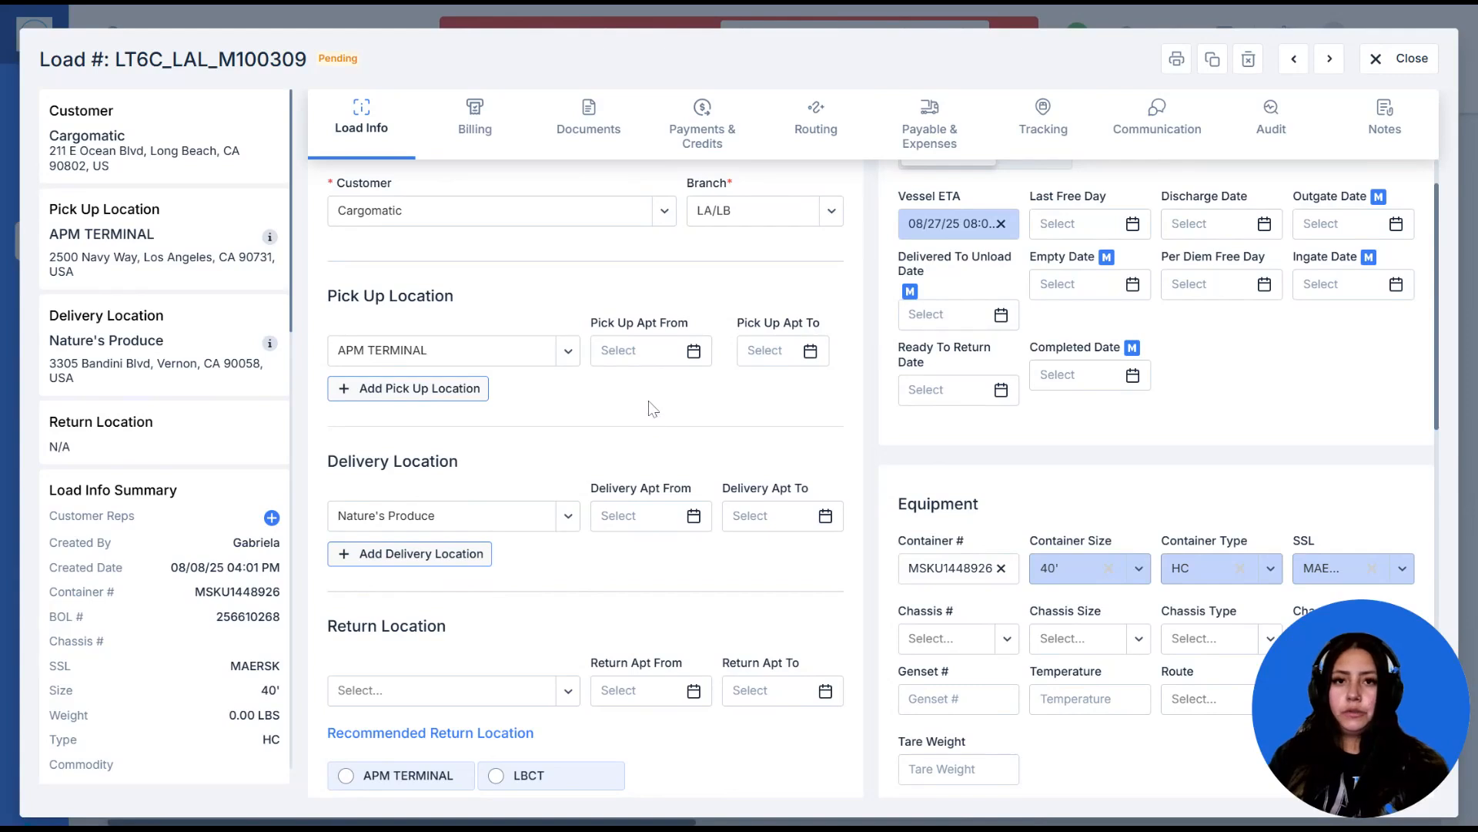
# - Try a pick-up appointment window on 08/11/25 from 07:00 AM to 08:00 AM for APM TERMINAL
pyautogui.click(639, 350)
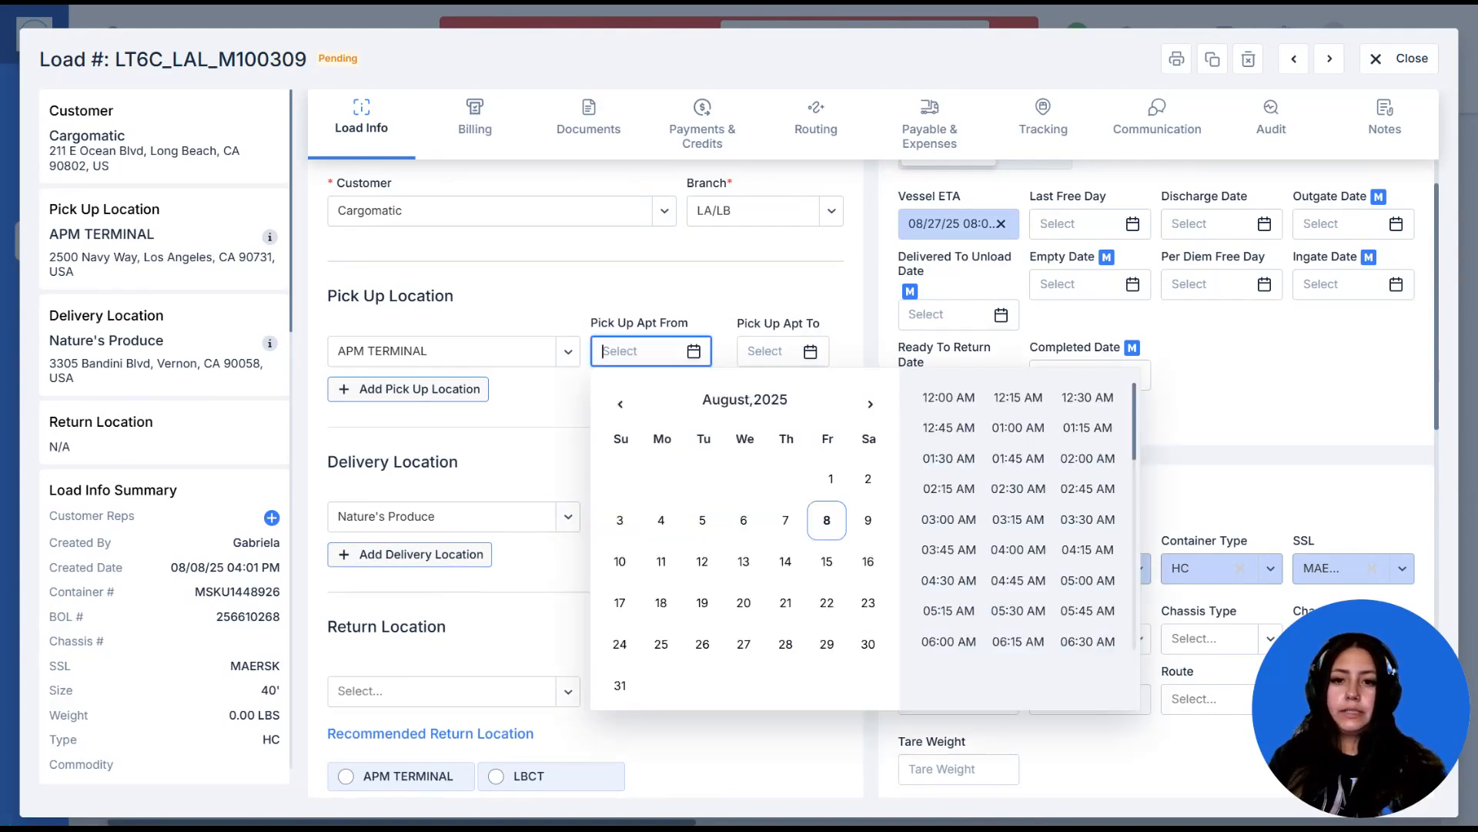
pyautogui.click(661, 561)
pyautogui.scroll(-3, 1082, 608)
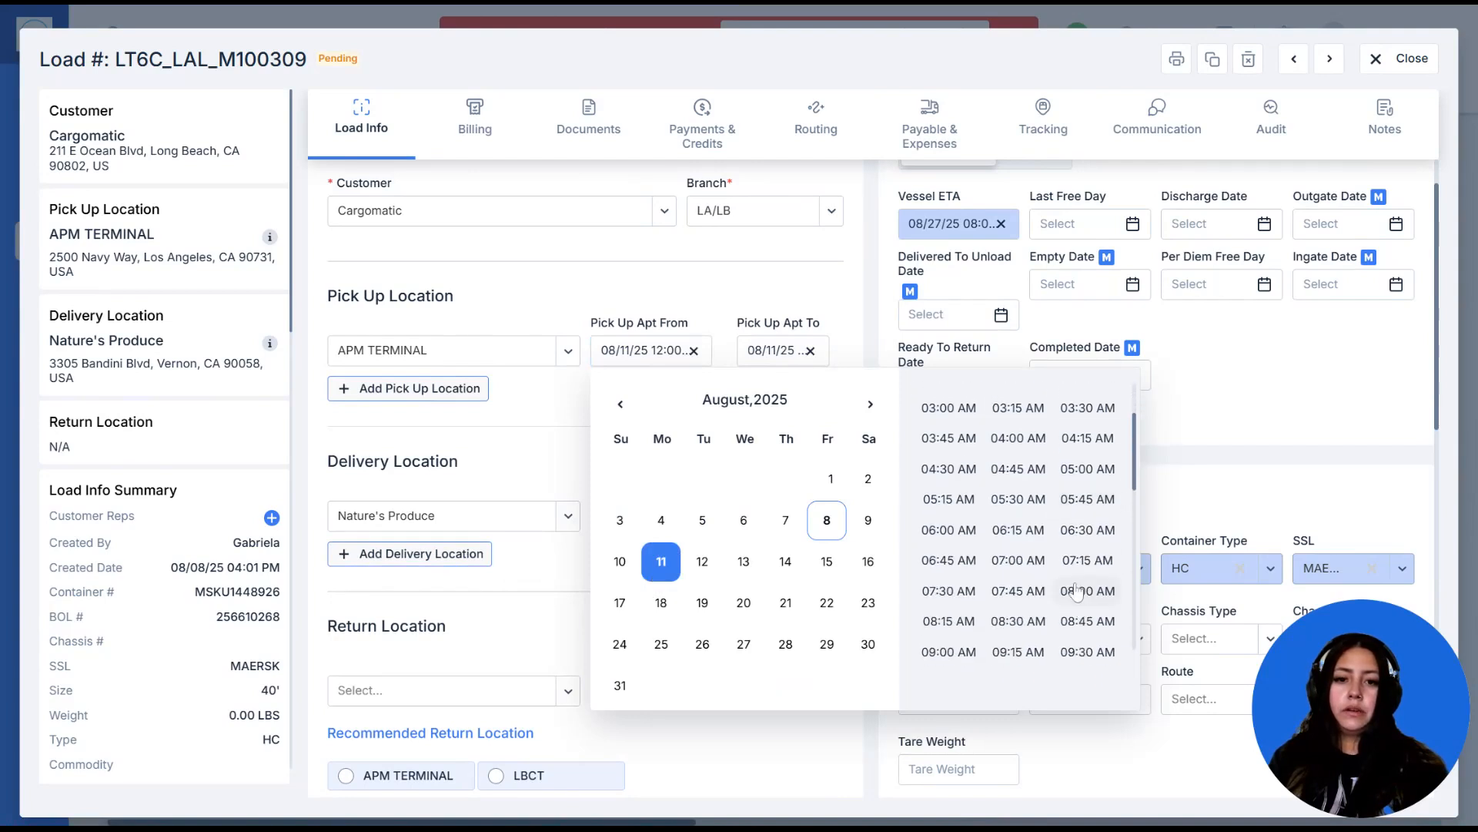
pyautogui.click(1016, 562)
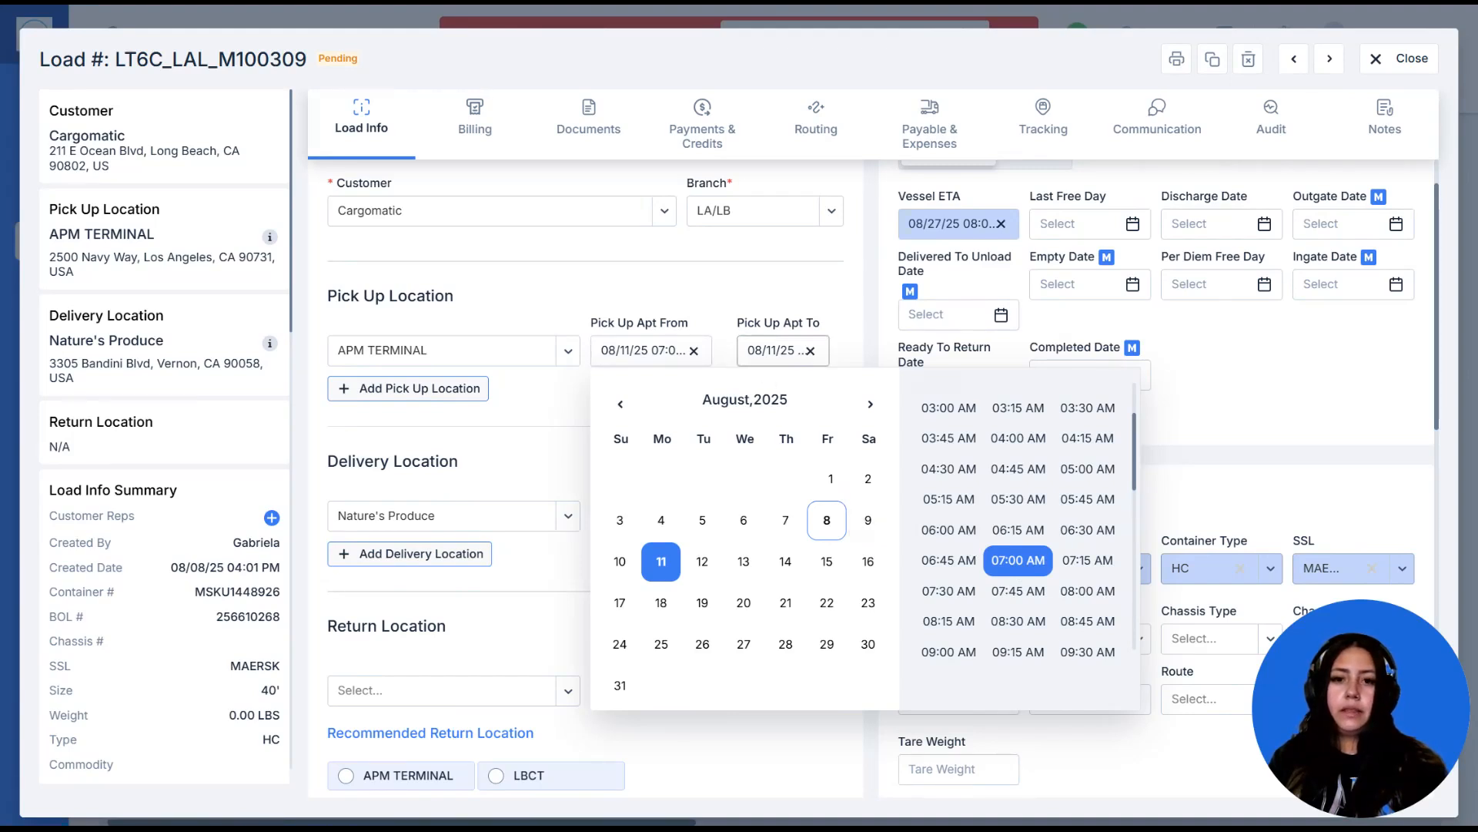
pyautogui.click(753, 351)
pyautogui.scroll(-3, 1152, 591)
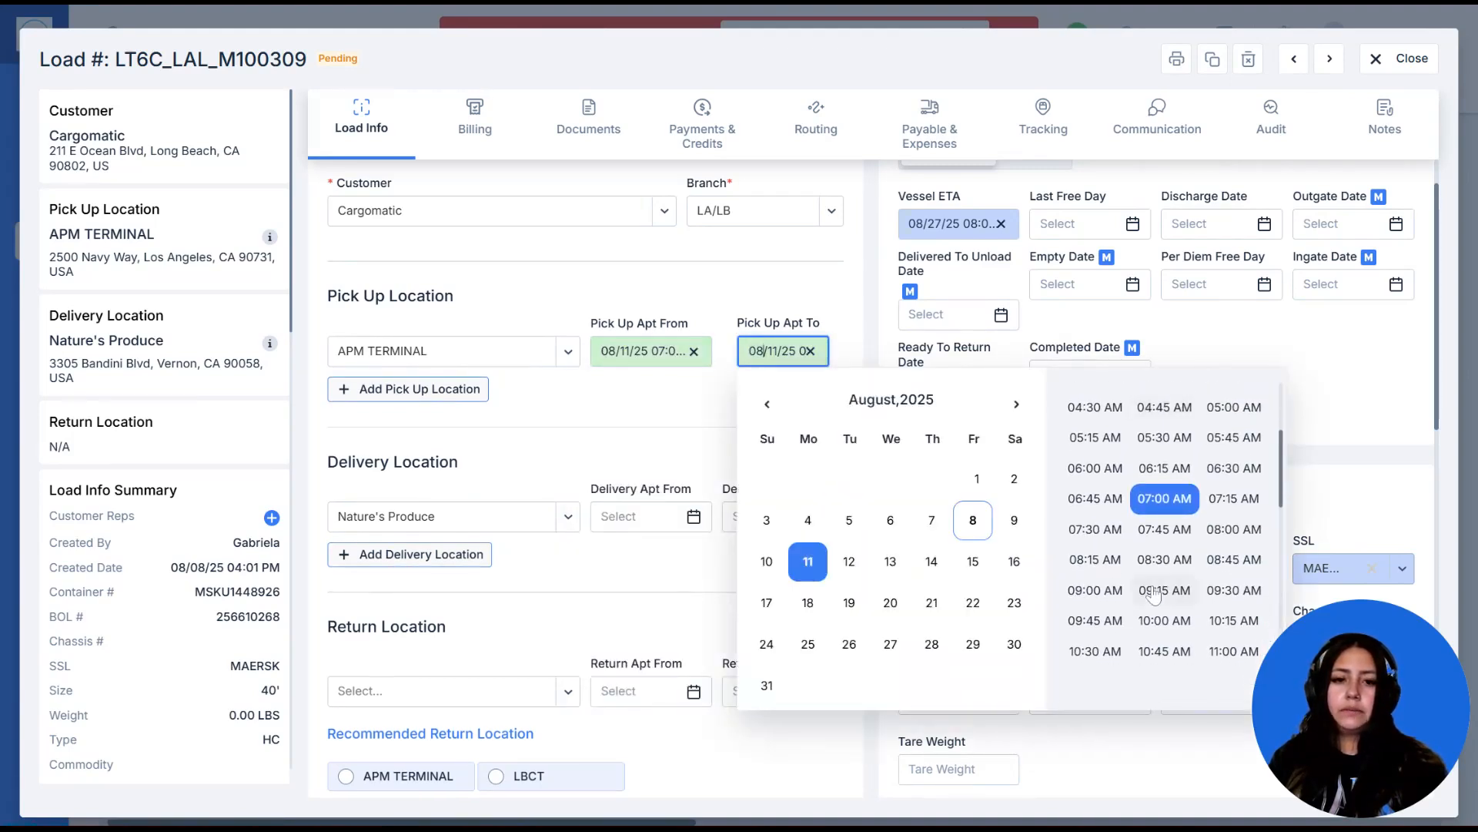
pyautogui.click(1234, 474)
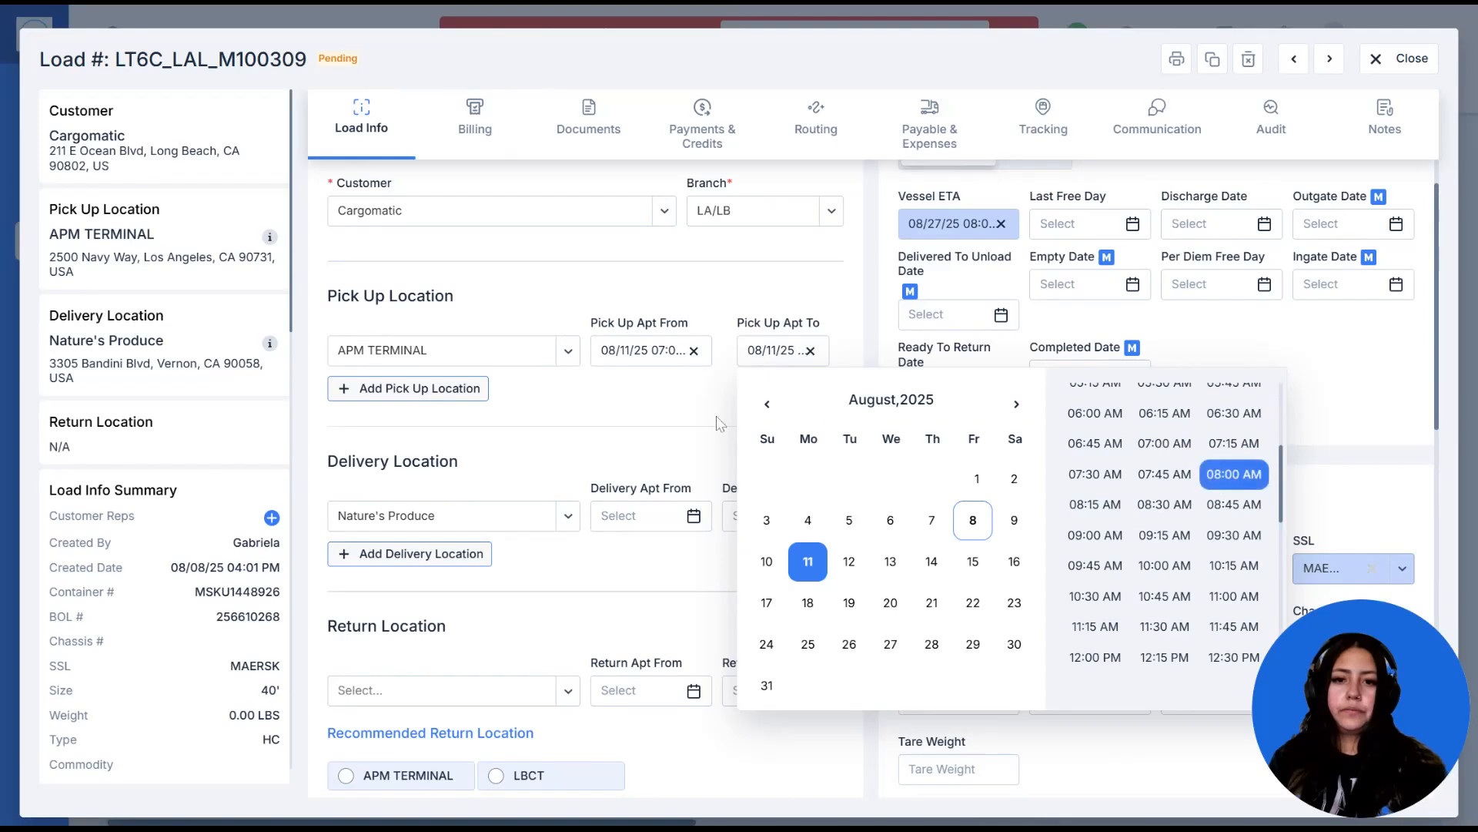
pyautogui.click(653, 429)
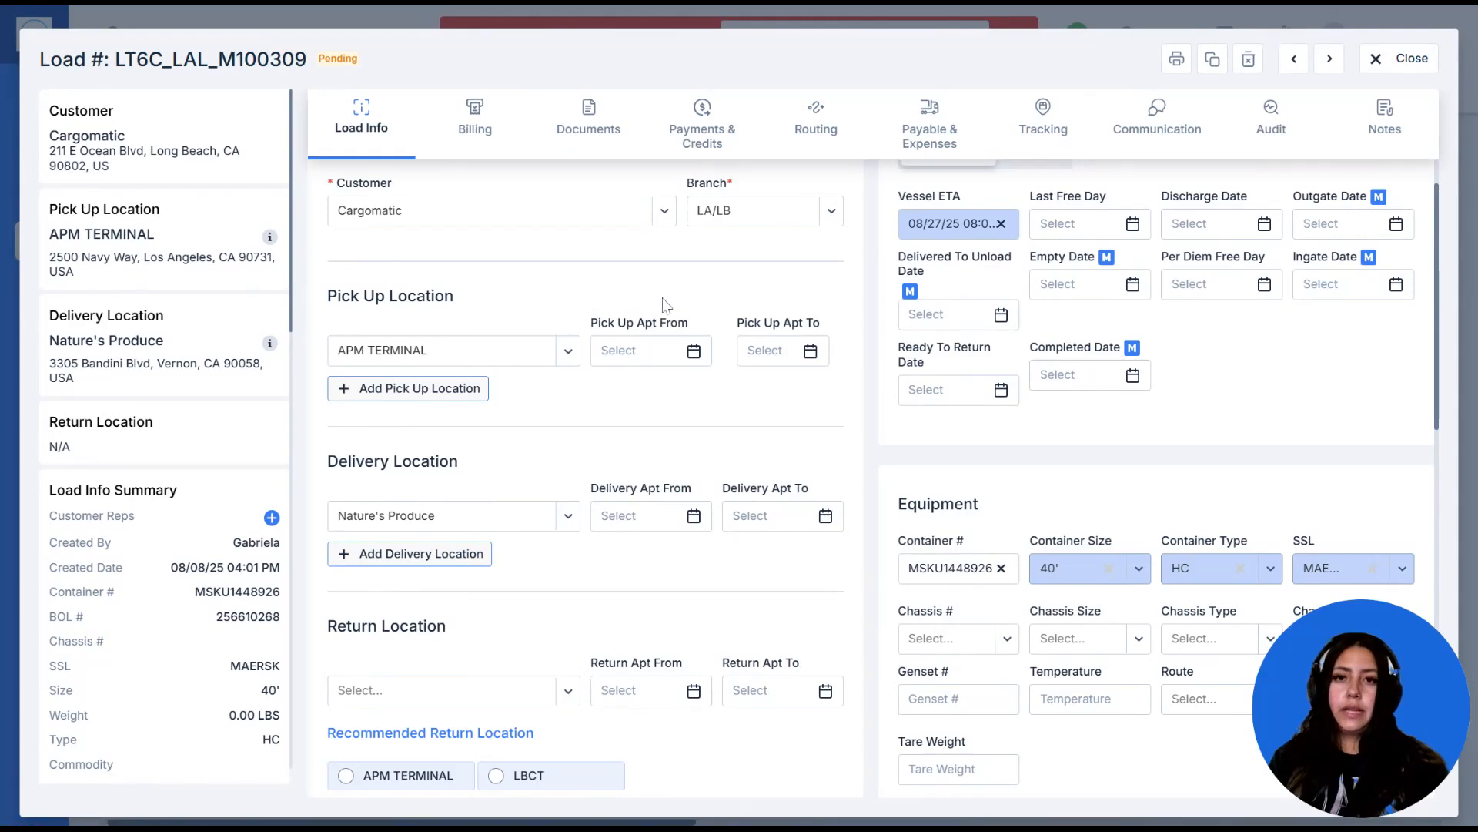
# - Look over the recommended return locations and the available hook chassis locations for the load
pyautogui.scroll(-1, 666, 304)
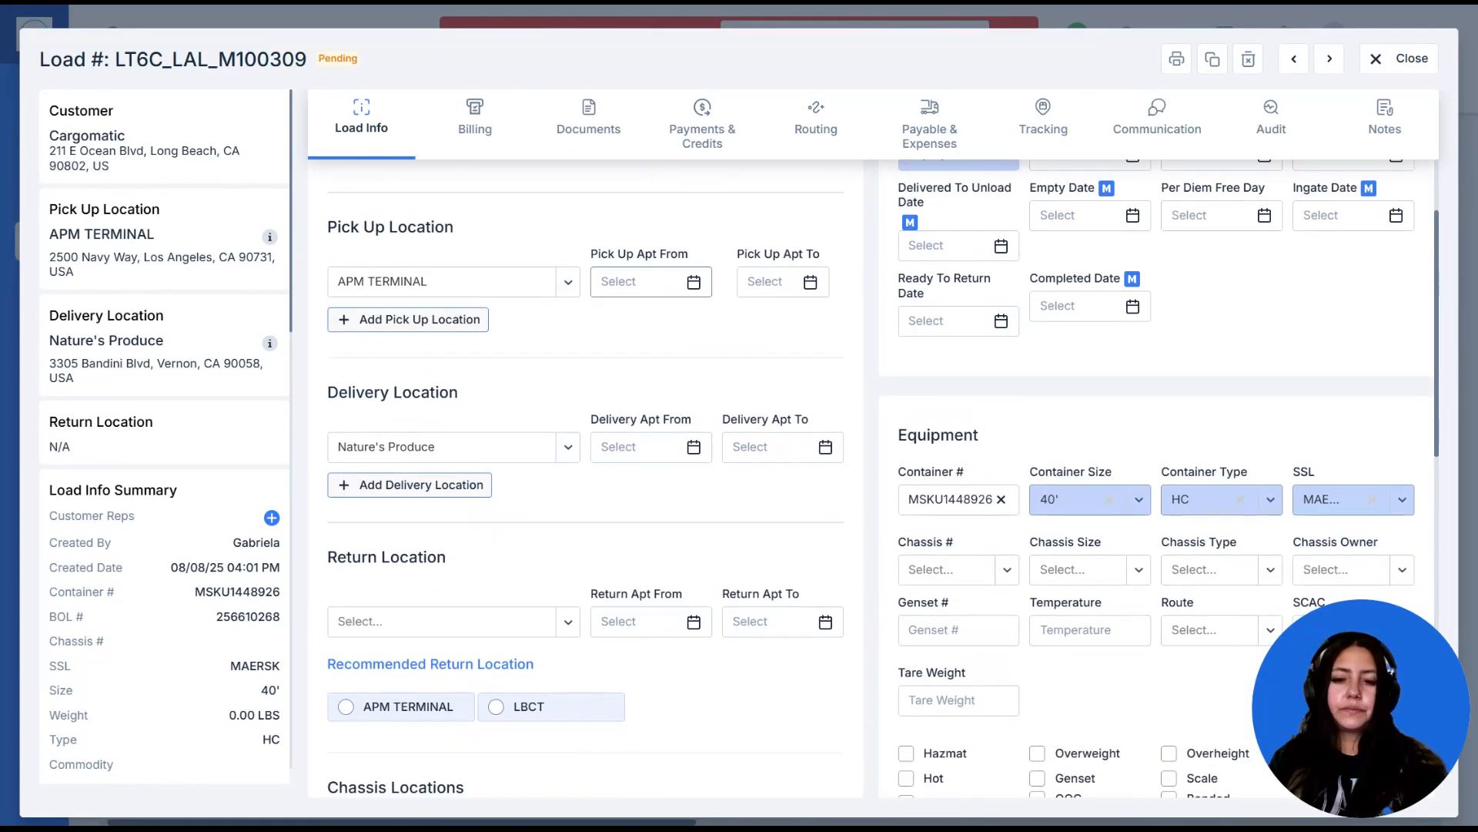
pyautogui.scroll(-5, 650, 281)
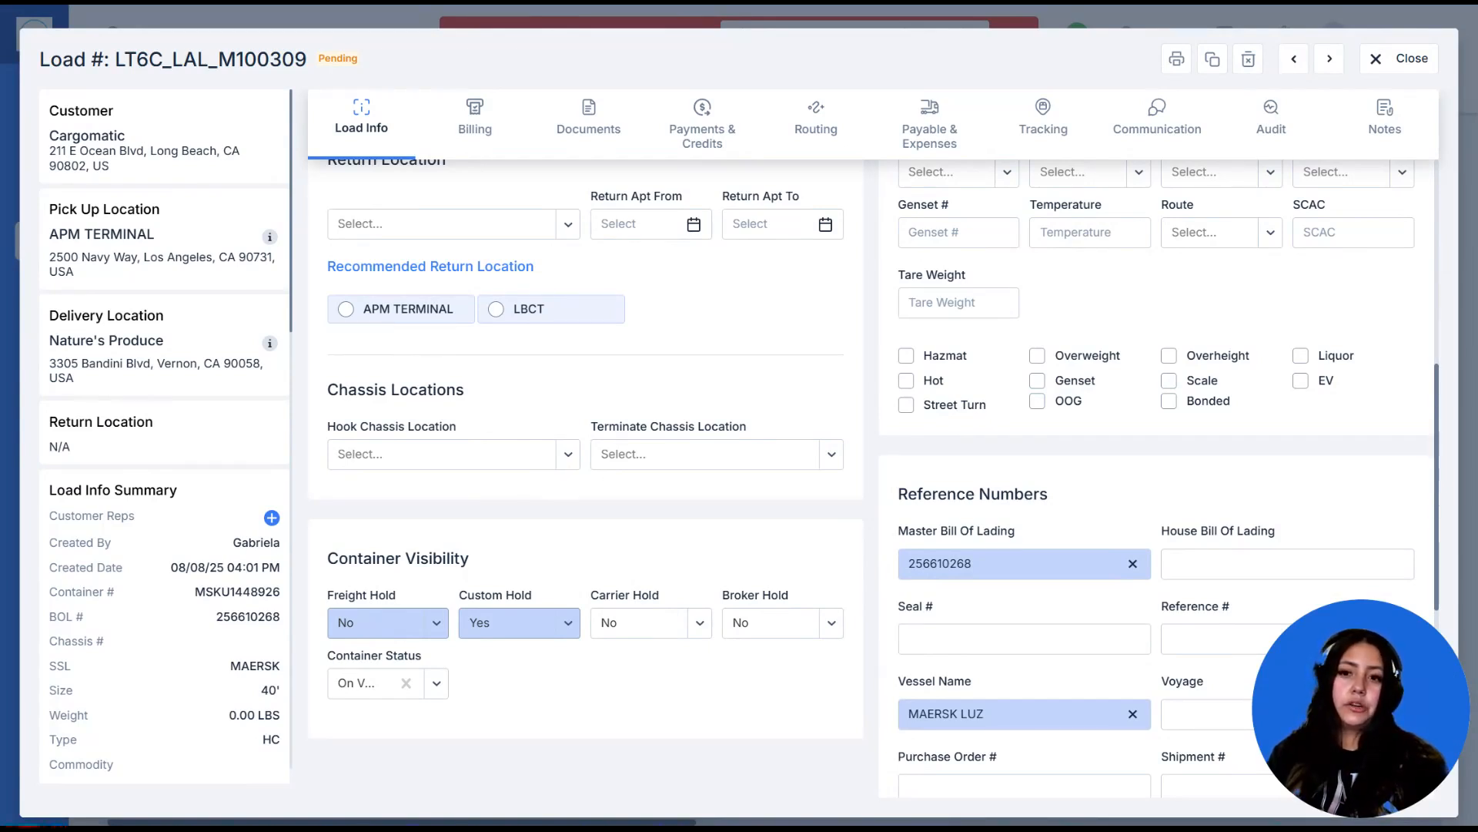
pyautogui.scroll(2, 1068, 237)
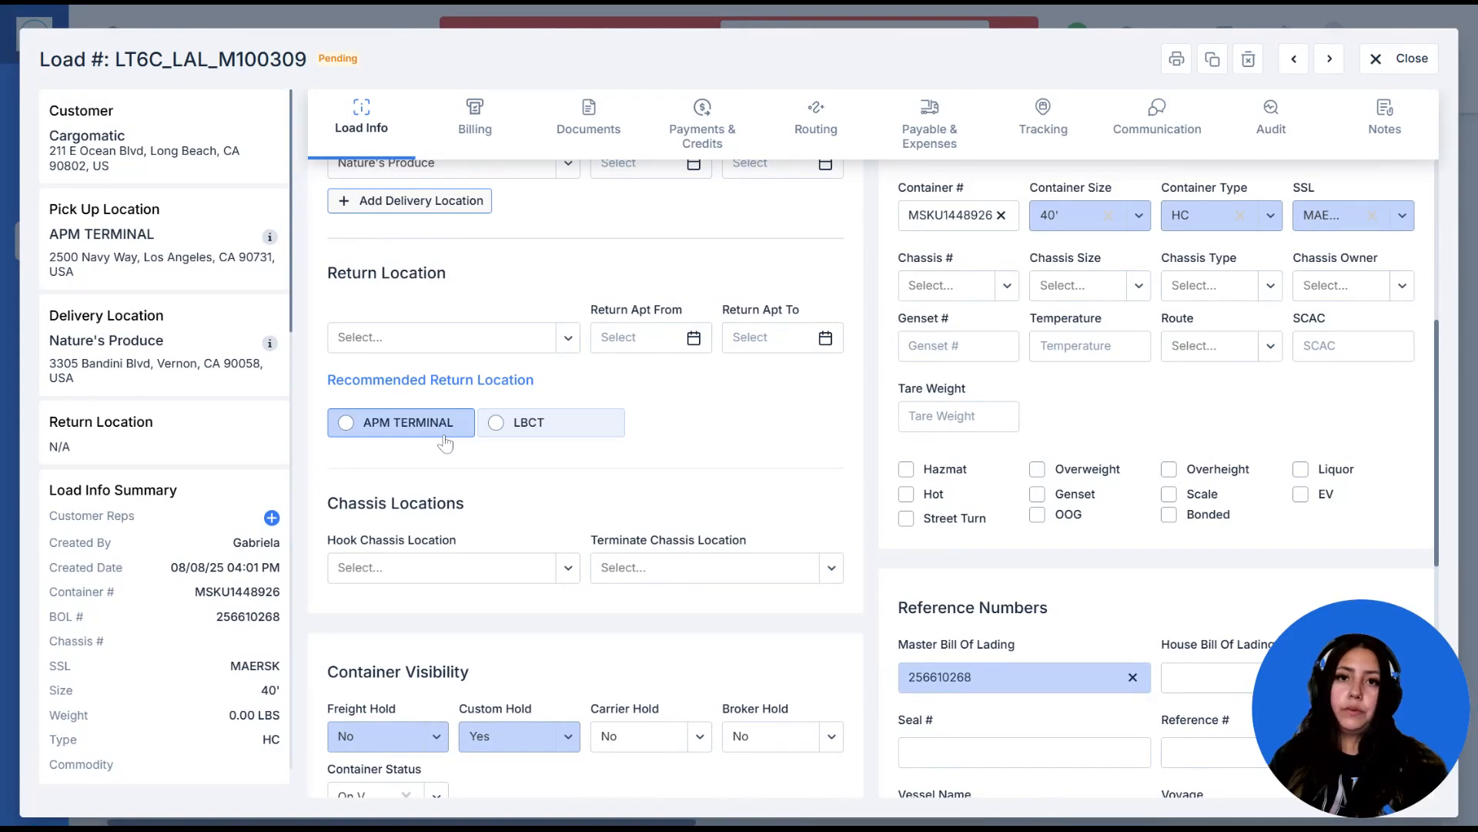
pyautogui.scroll(-3, 445, 444)
pyautogui.scroll(-2, 445, 444)
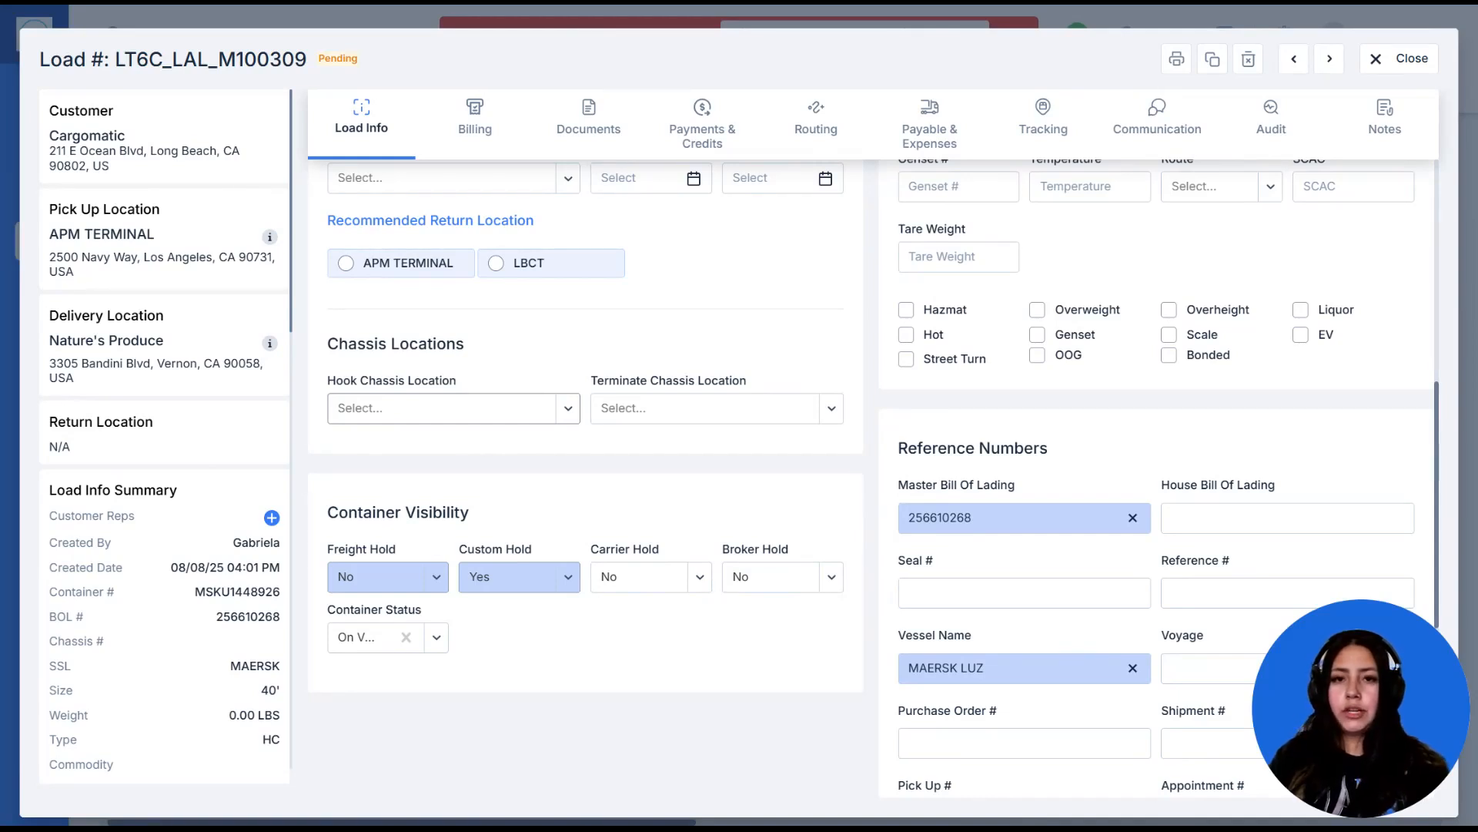
pyautogui.click(462, 408)
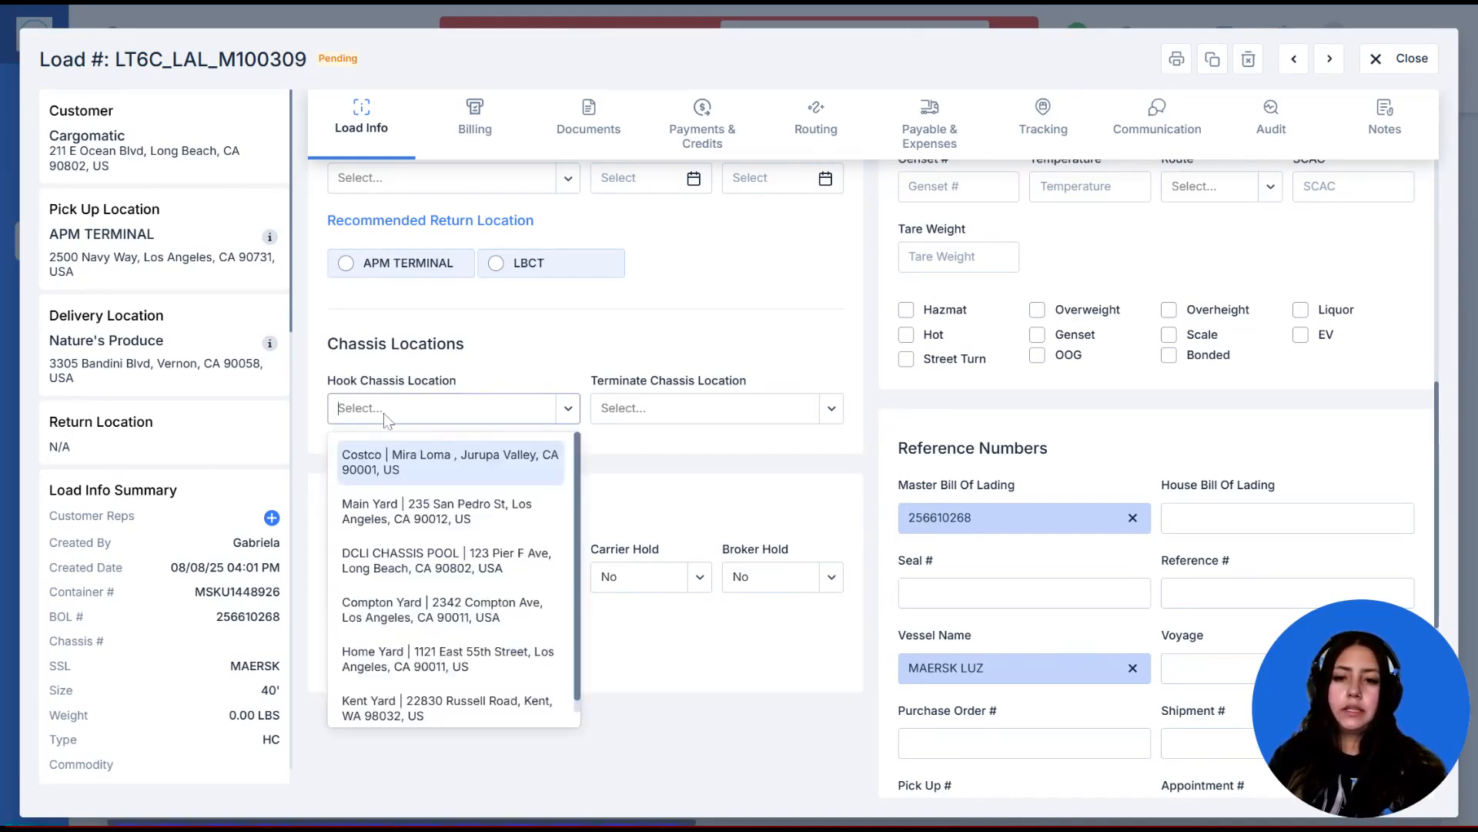
pyautogui.click(667, 411)
pyautogui.click(662, 374)
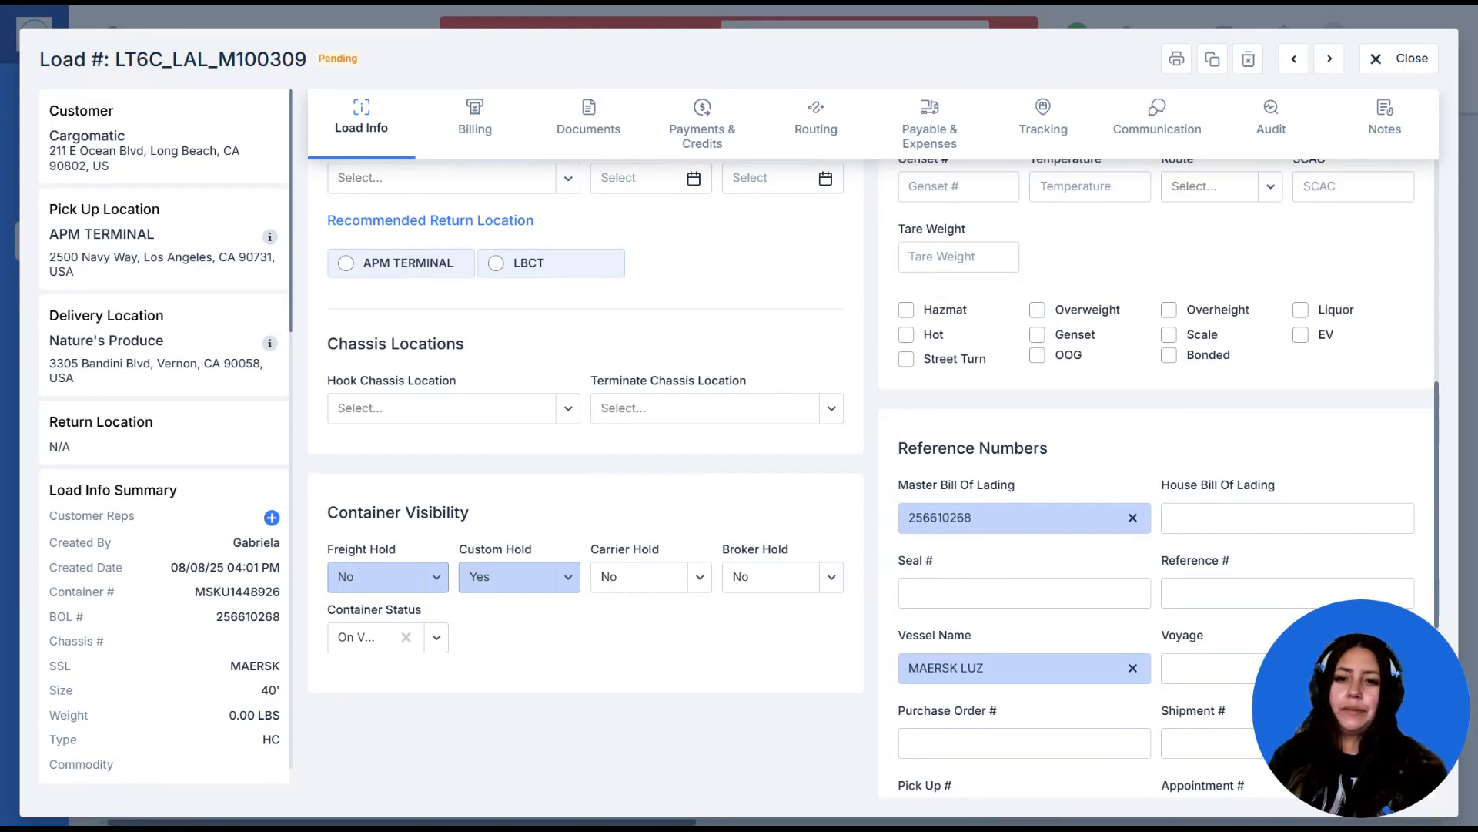
# - Review the container's hold fields and the list of container status options
pyautogui.scroll(-3, 642, 385)
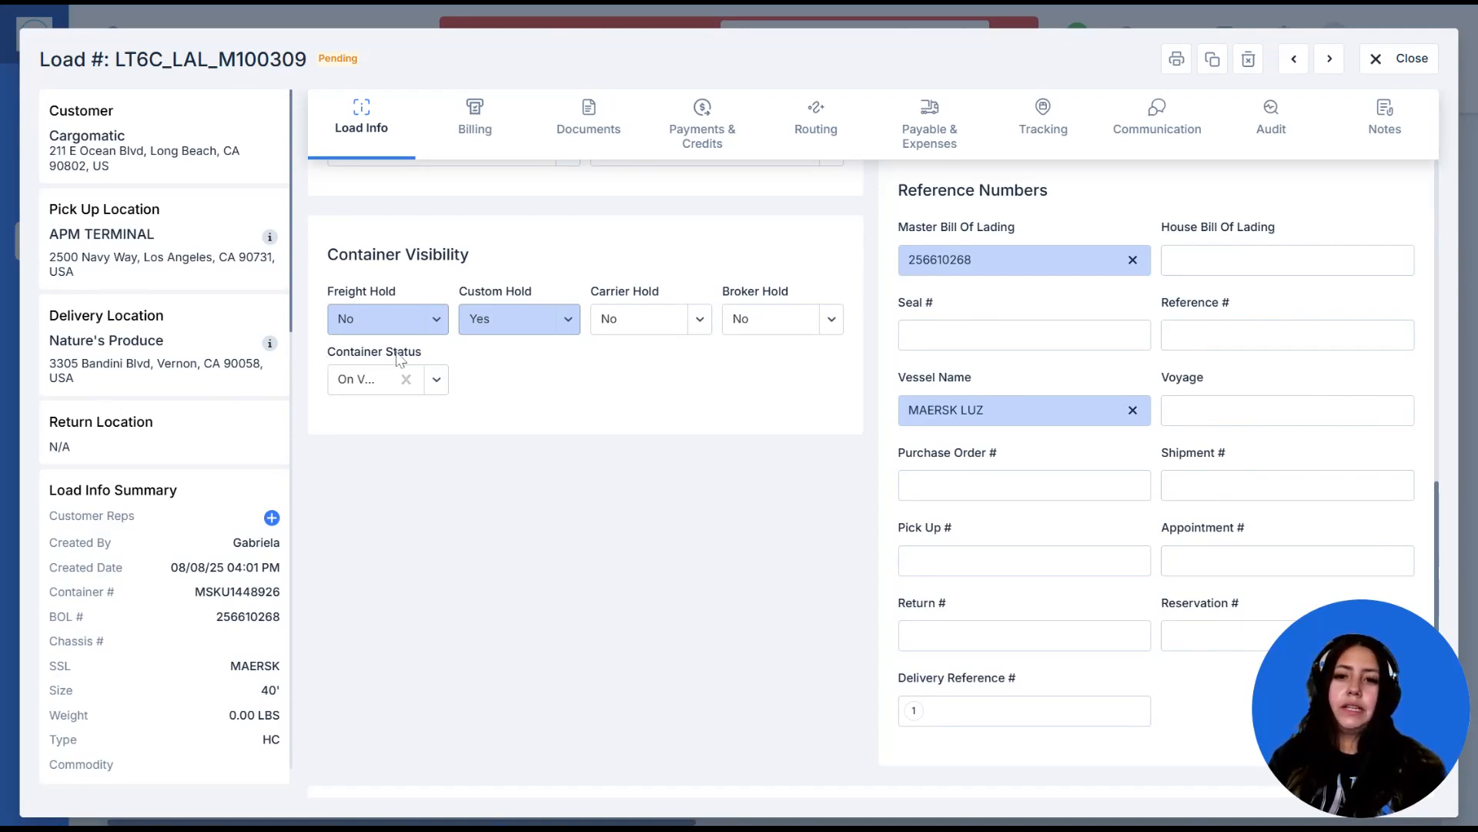
pyautogui.click(444, 382)
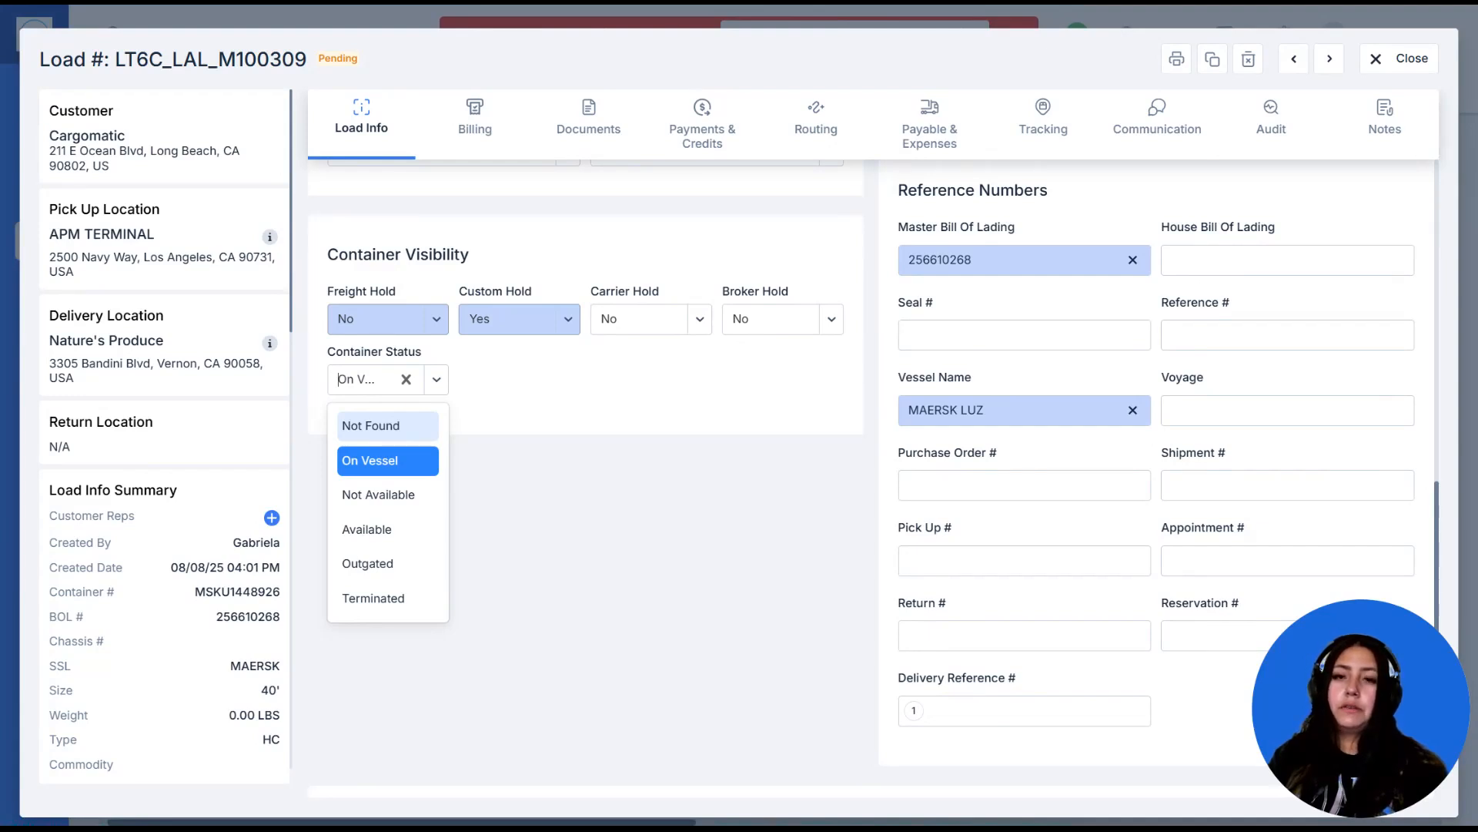
pyautogui.click(486, 428)
# - Add a freight description row with commodity Clothing and the description JACKETS
pyautogui.scroll(-3, 486, 429)
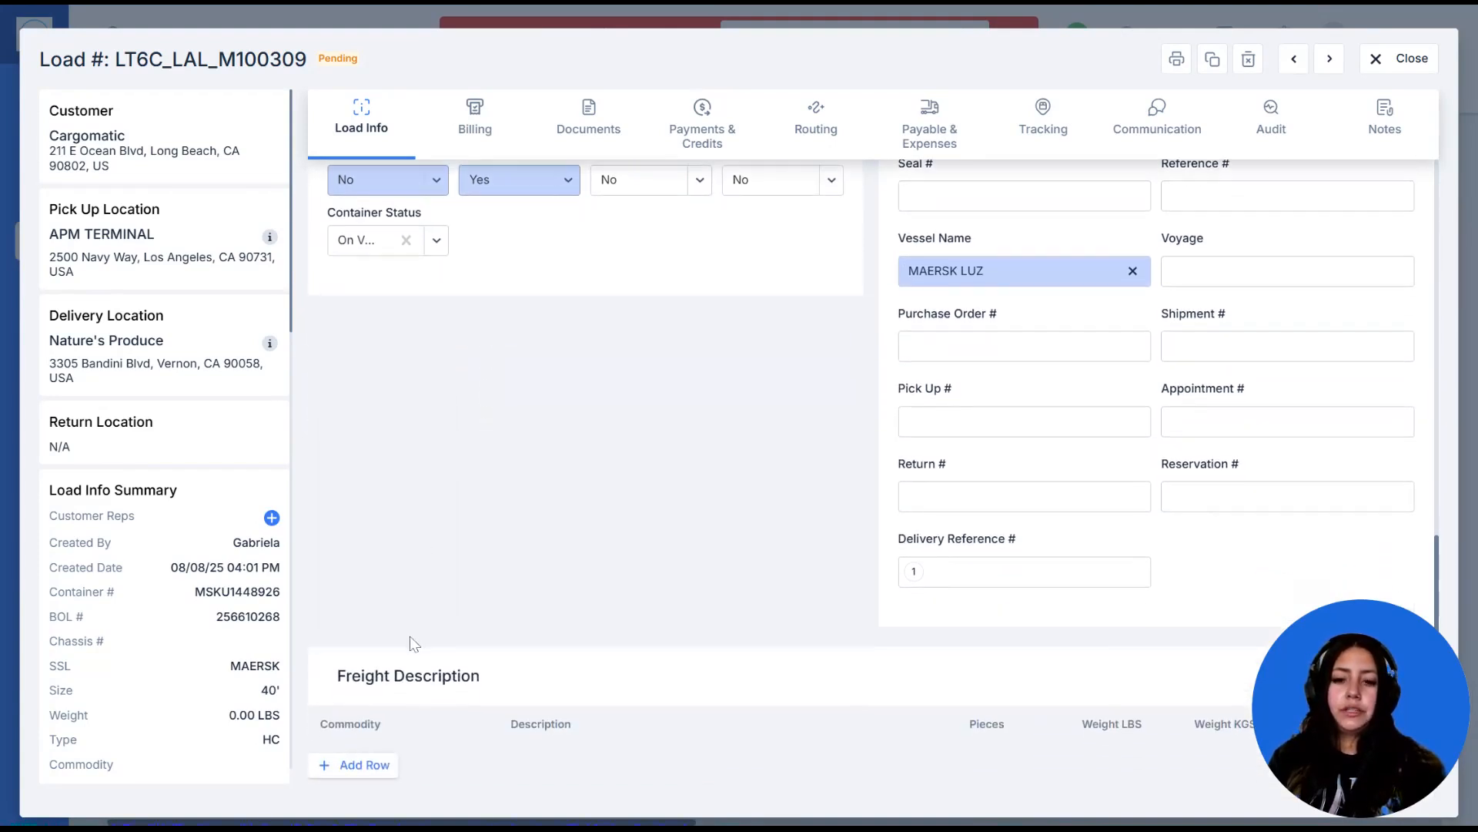
pyautogui.click(365, 765)
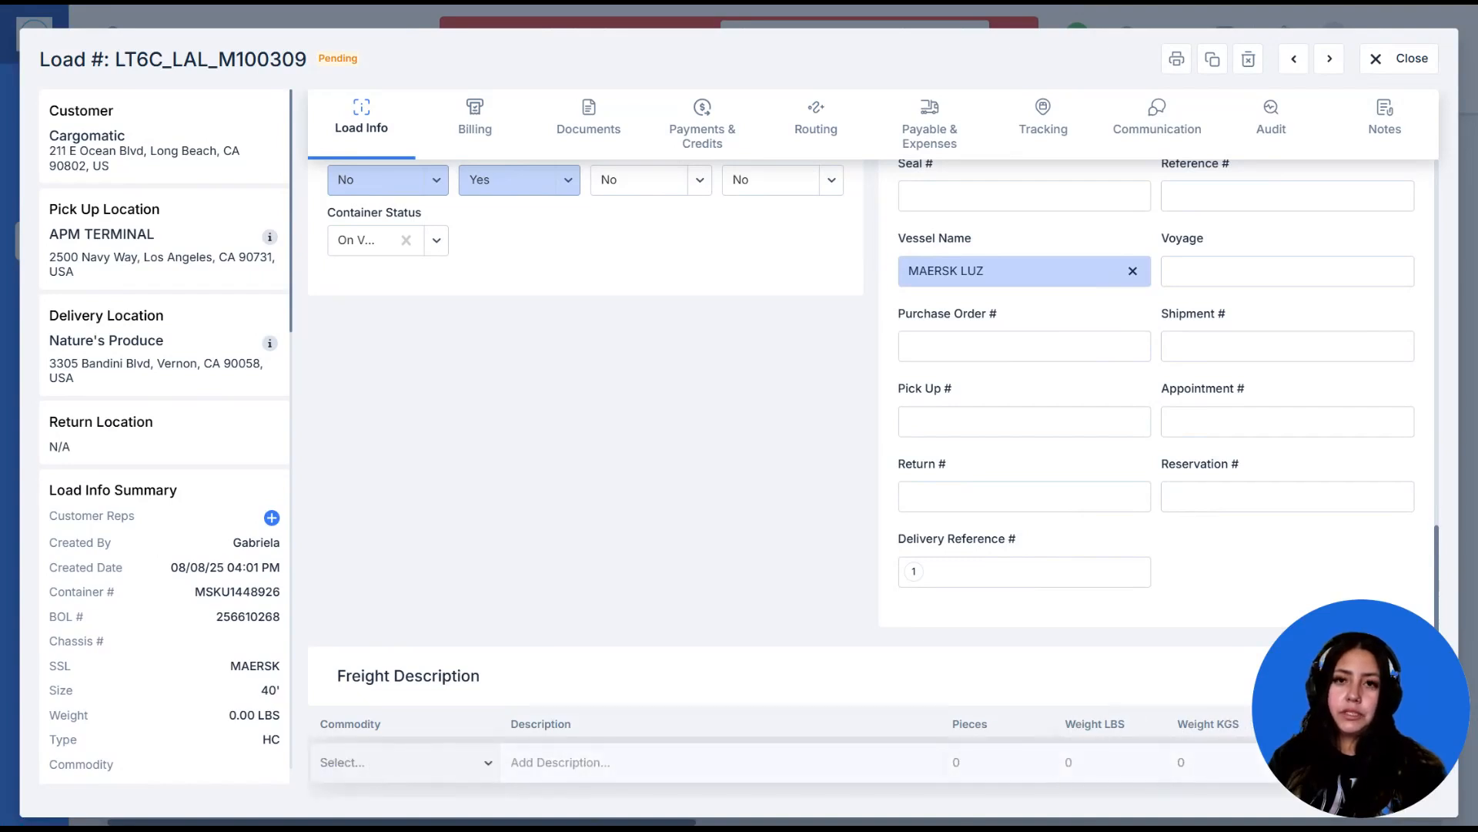
pyautogui.scroll(-1, 475, 741)
pyautogui.click(489, 728)
pyautogui.scroll(-1, 492, 735)
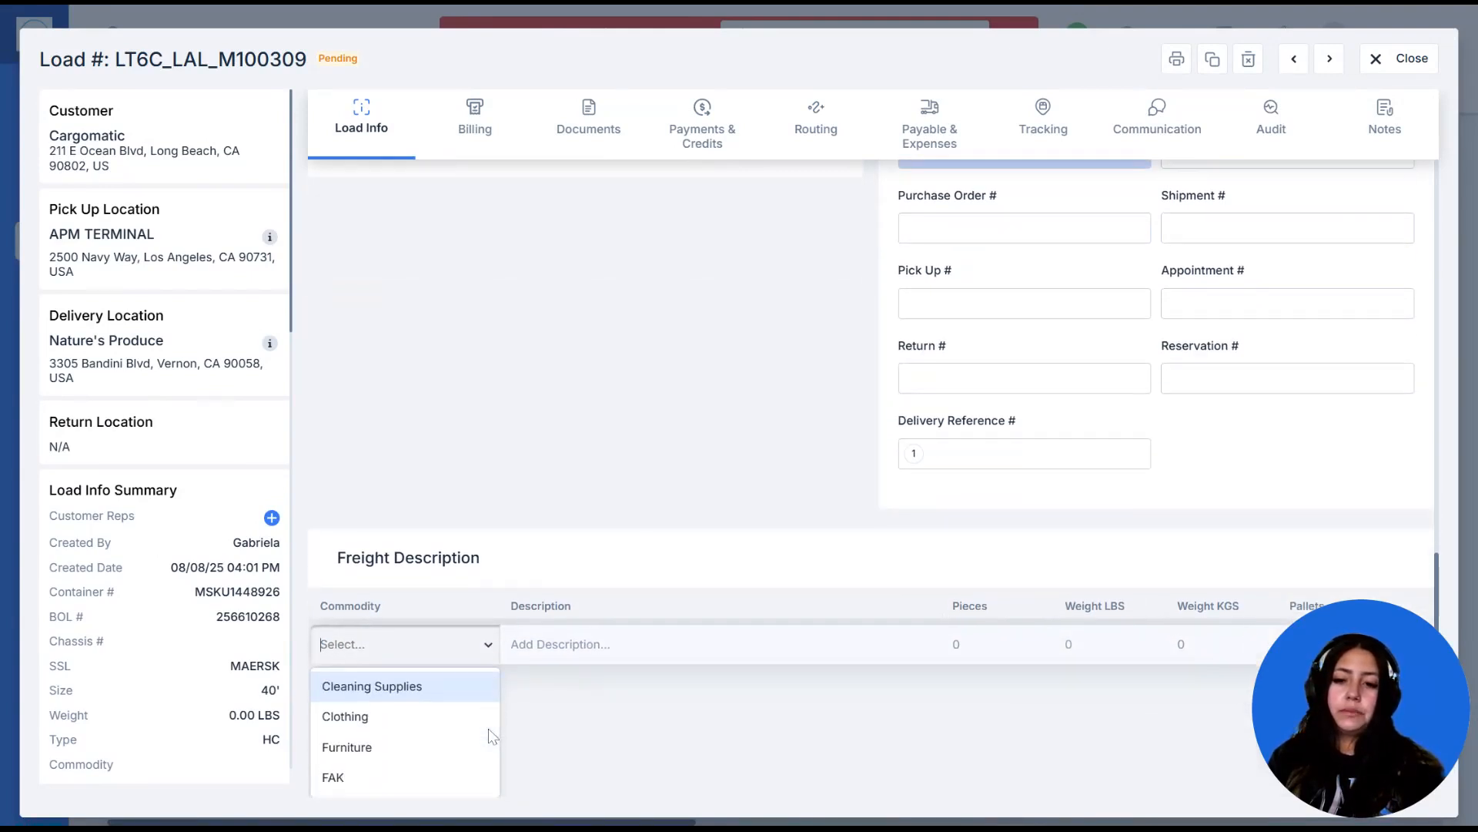
pyautogui.click(409, 716)
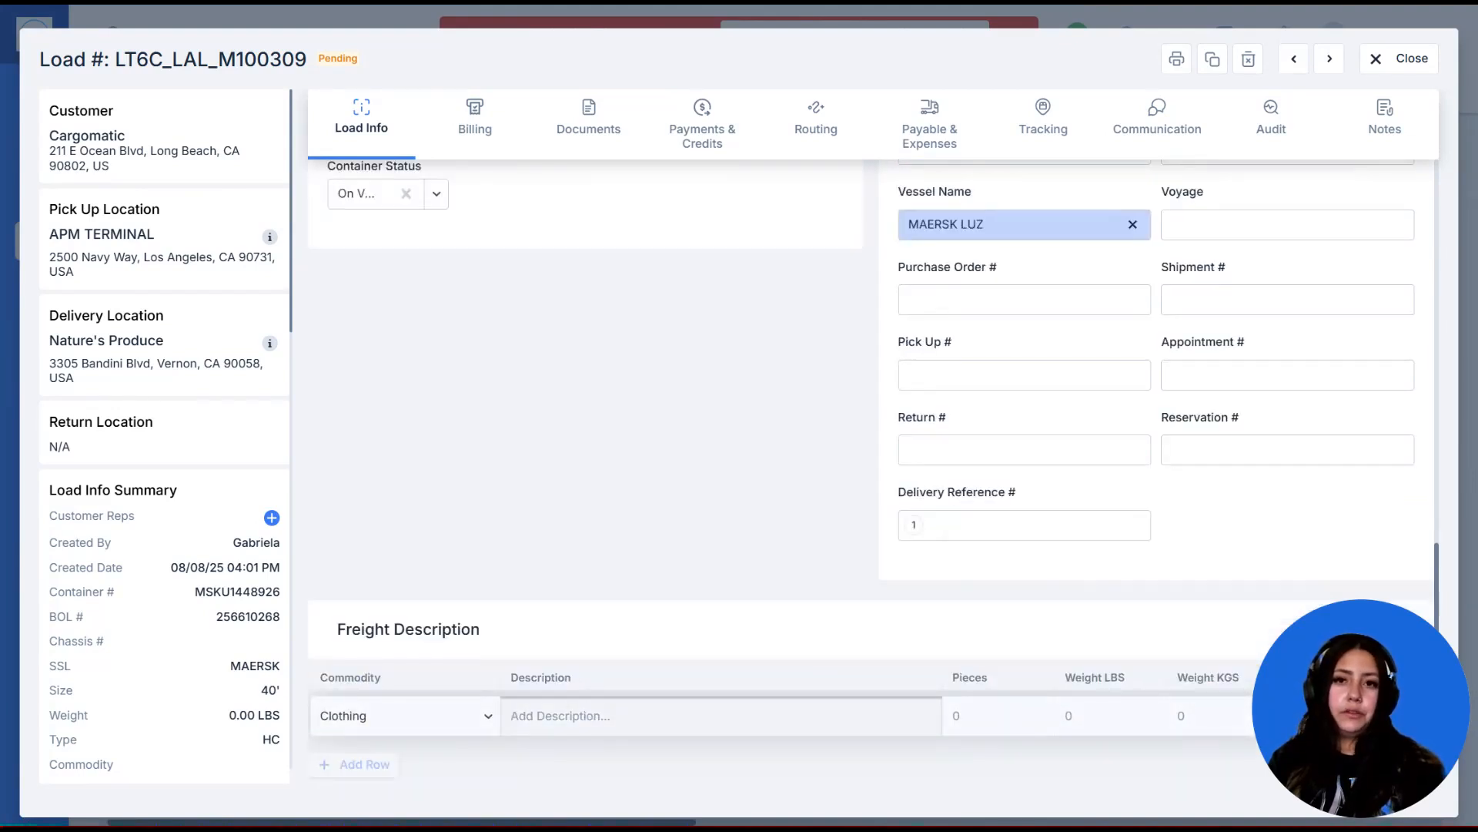
pyautogui.write('JACKETS')
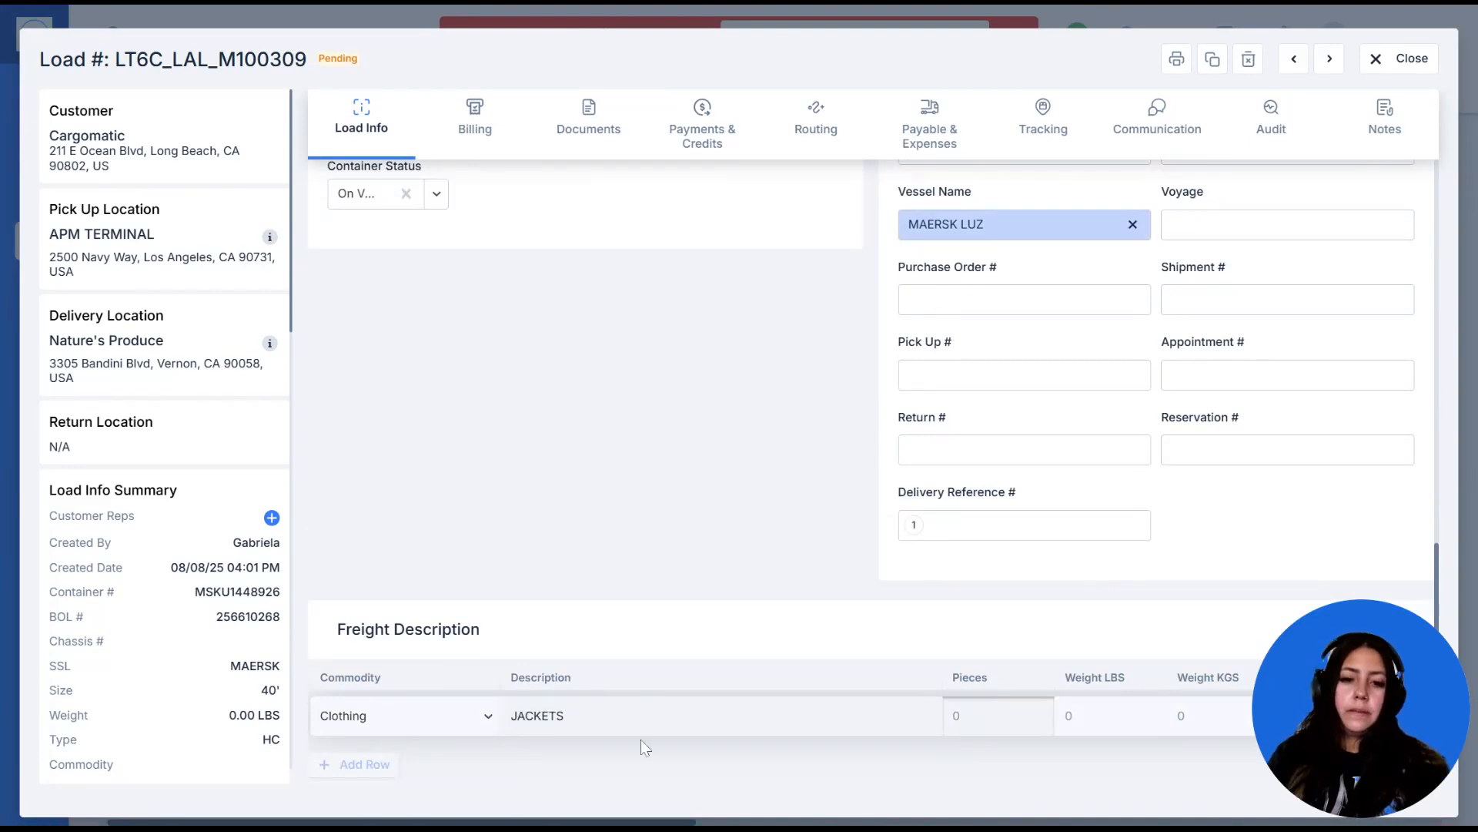
# - Set the JACKETS freight row's weight to 19000 kg and save the row
pyautogui.click(956, 716)
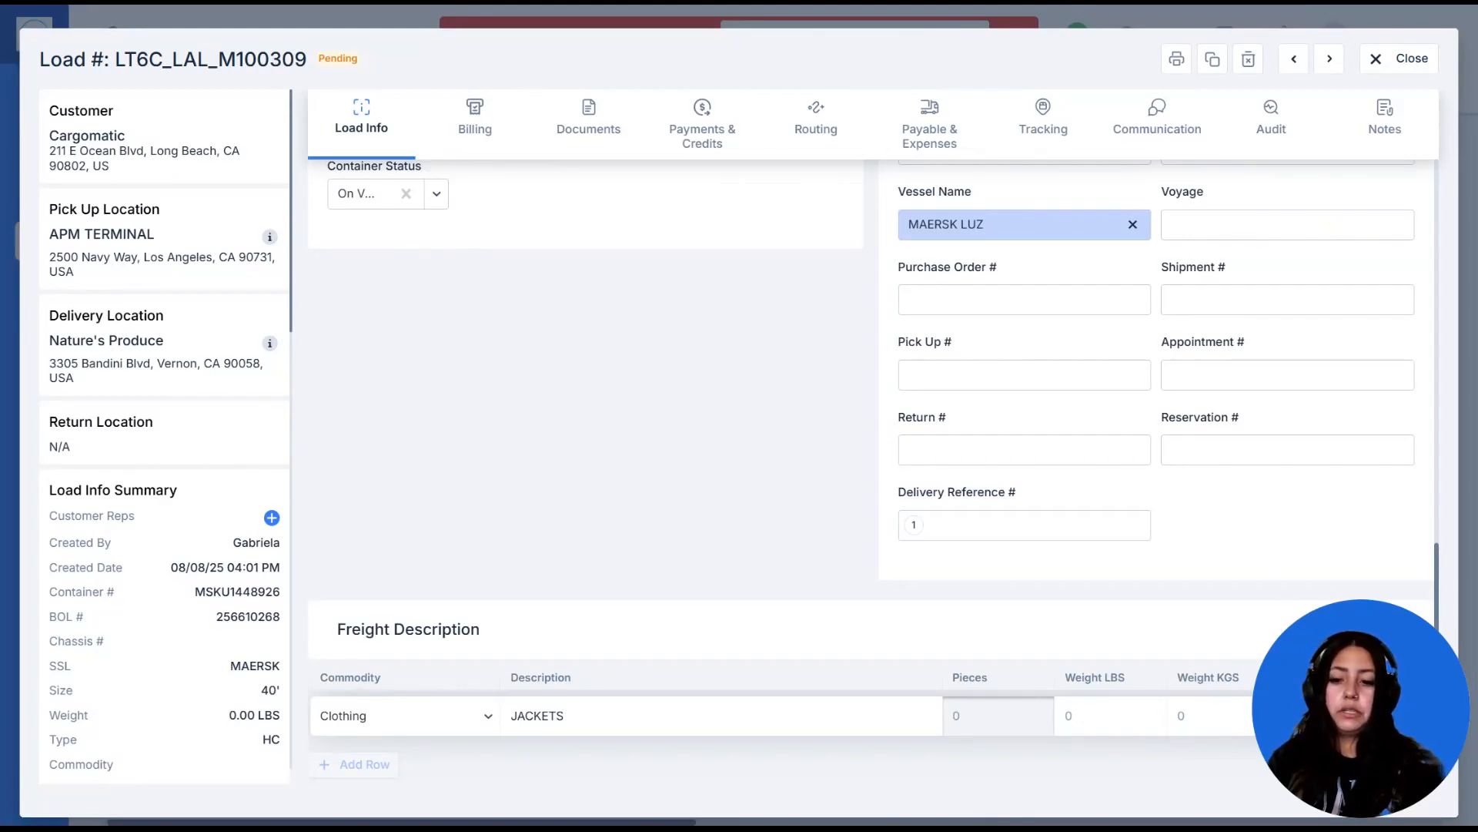
pyautogui.press('Tab')
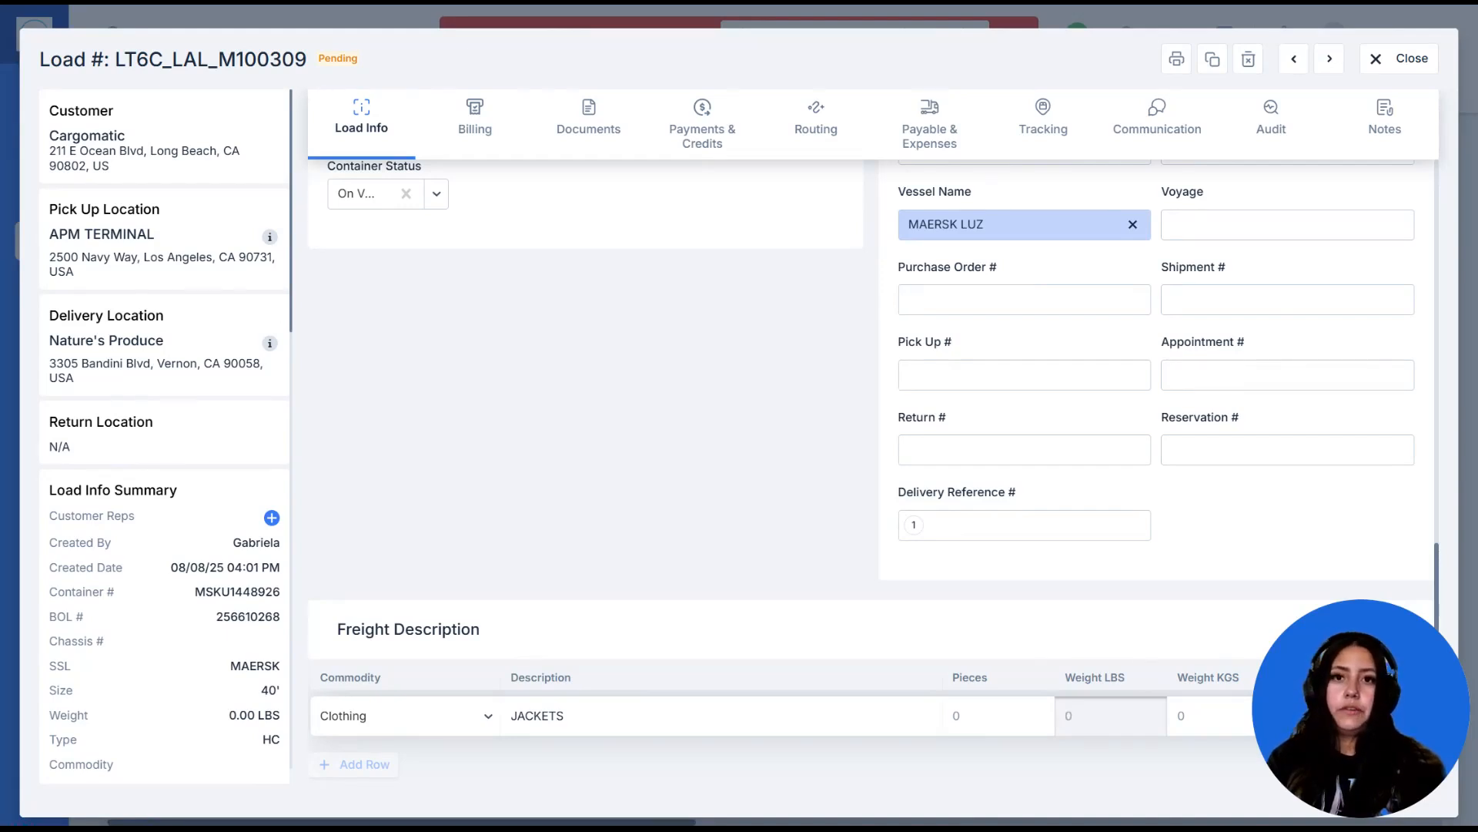
pyautogui.click(1193, 730)
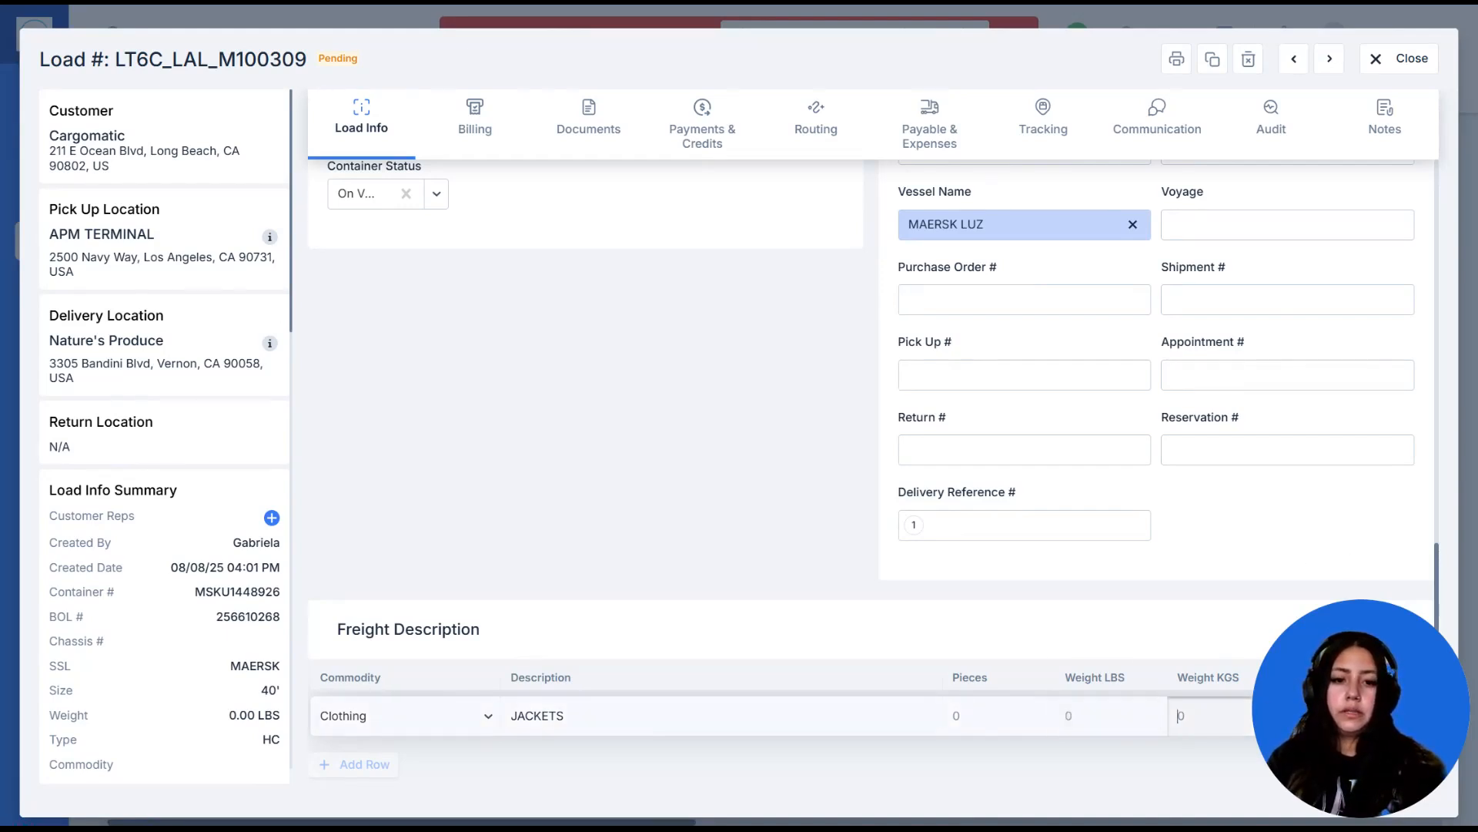
pyautogui.write('19000')
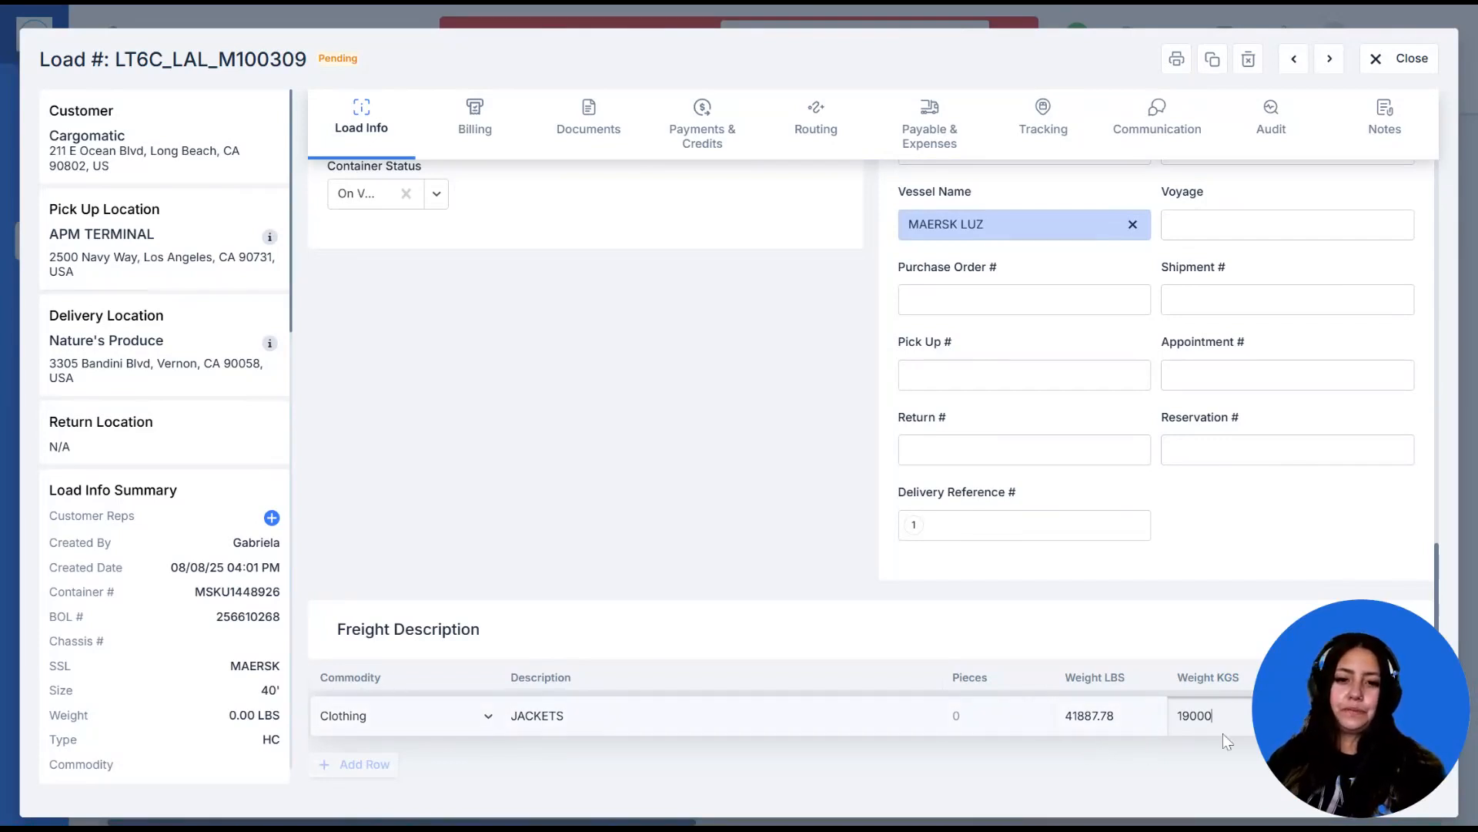
pyautogui.click(1163, 786)
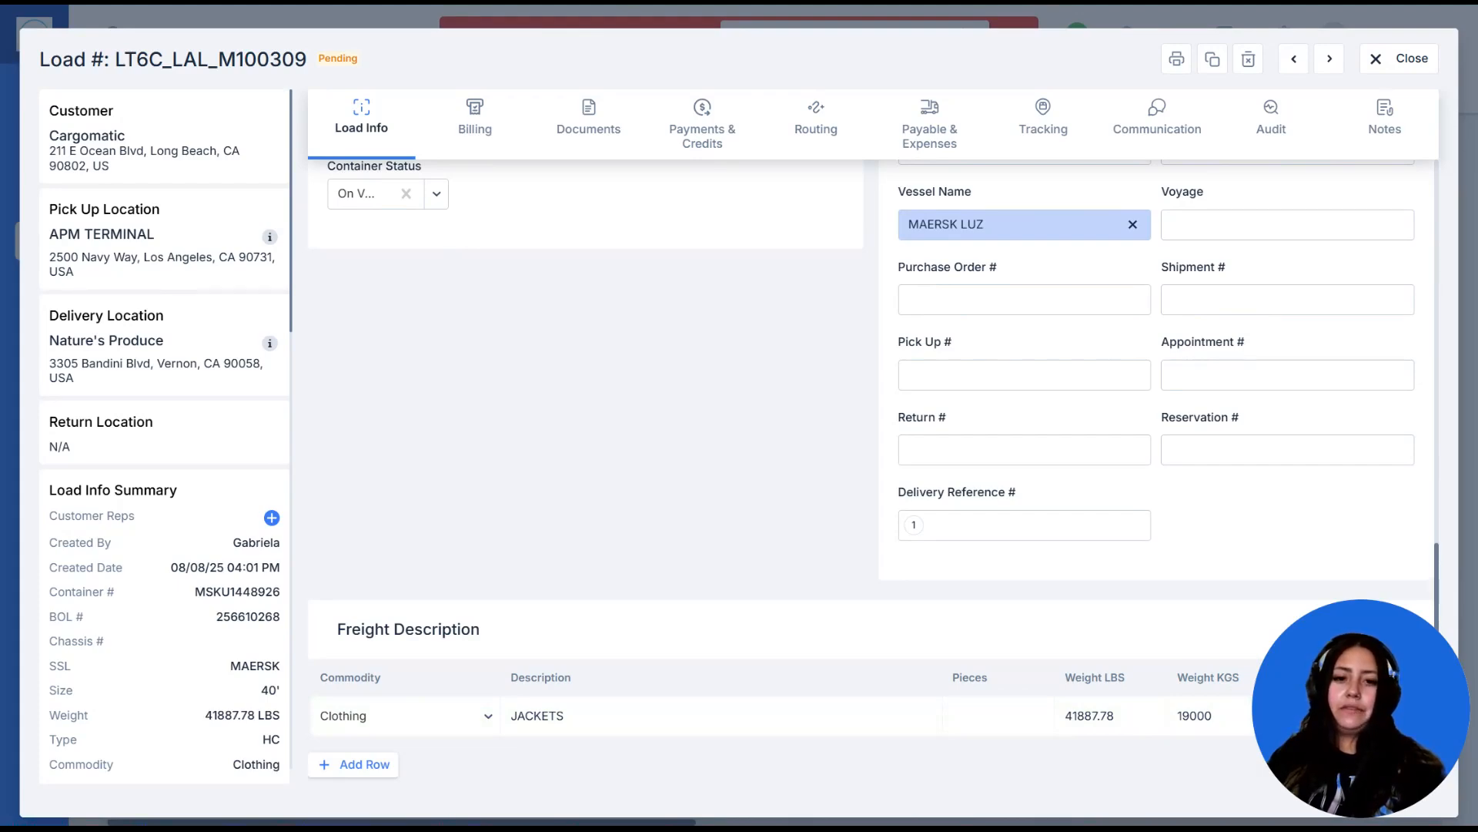
pyautogui.scroll(1, 874, 485)
pyautogui.scroll(10, 873, 485)
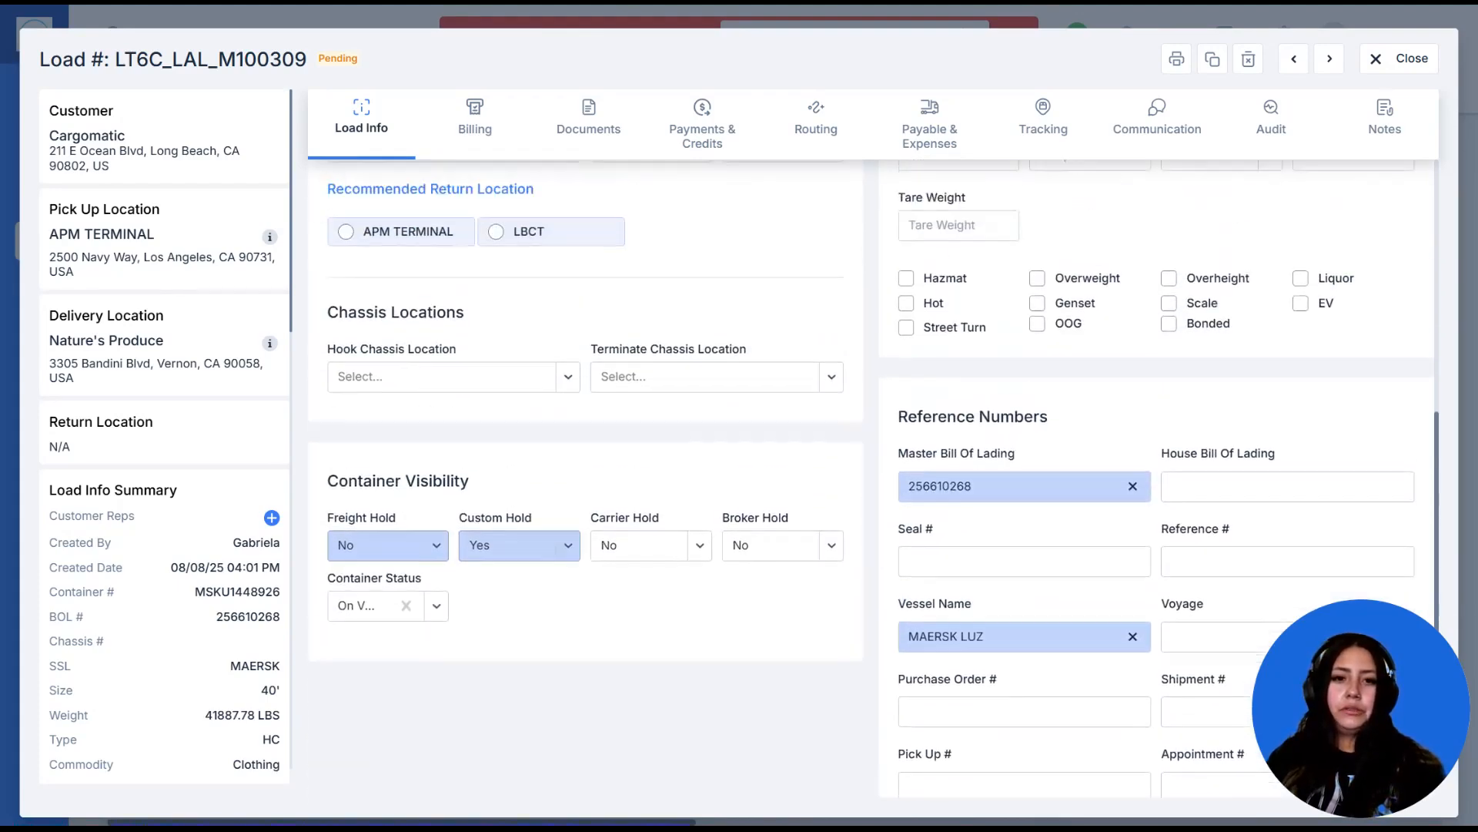
pyautogui.scroll(3, 1212, 475)
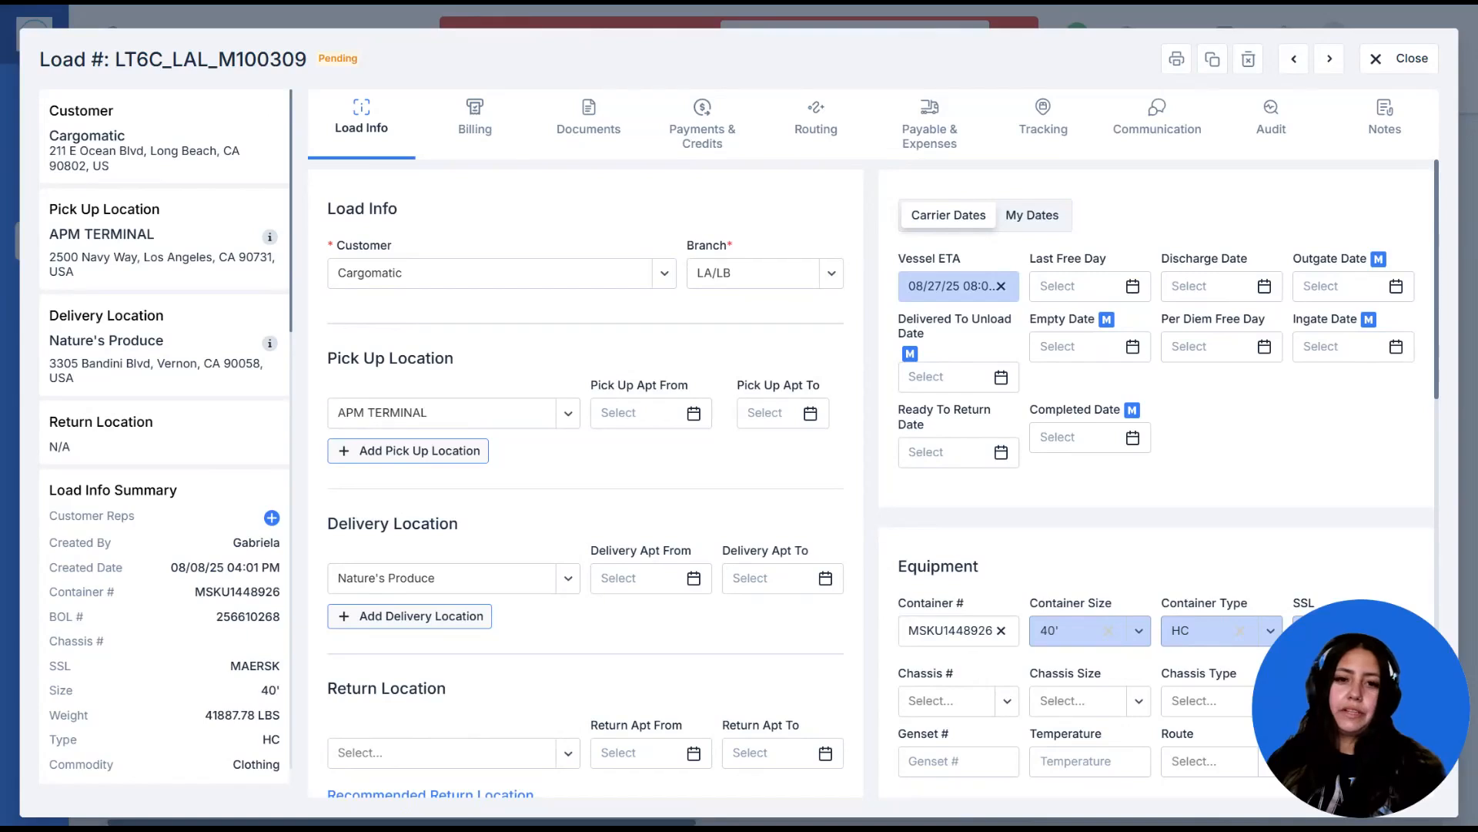
pyautogui.scroll(-5, 870, 477)
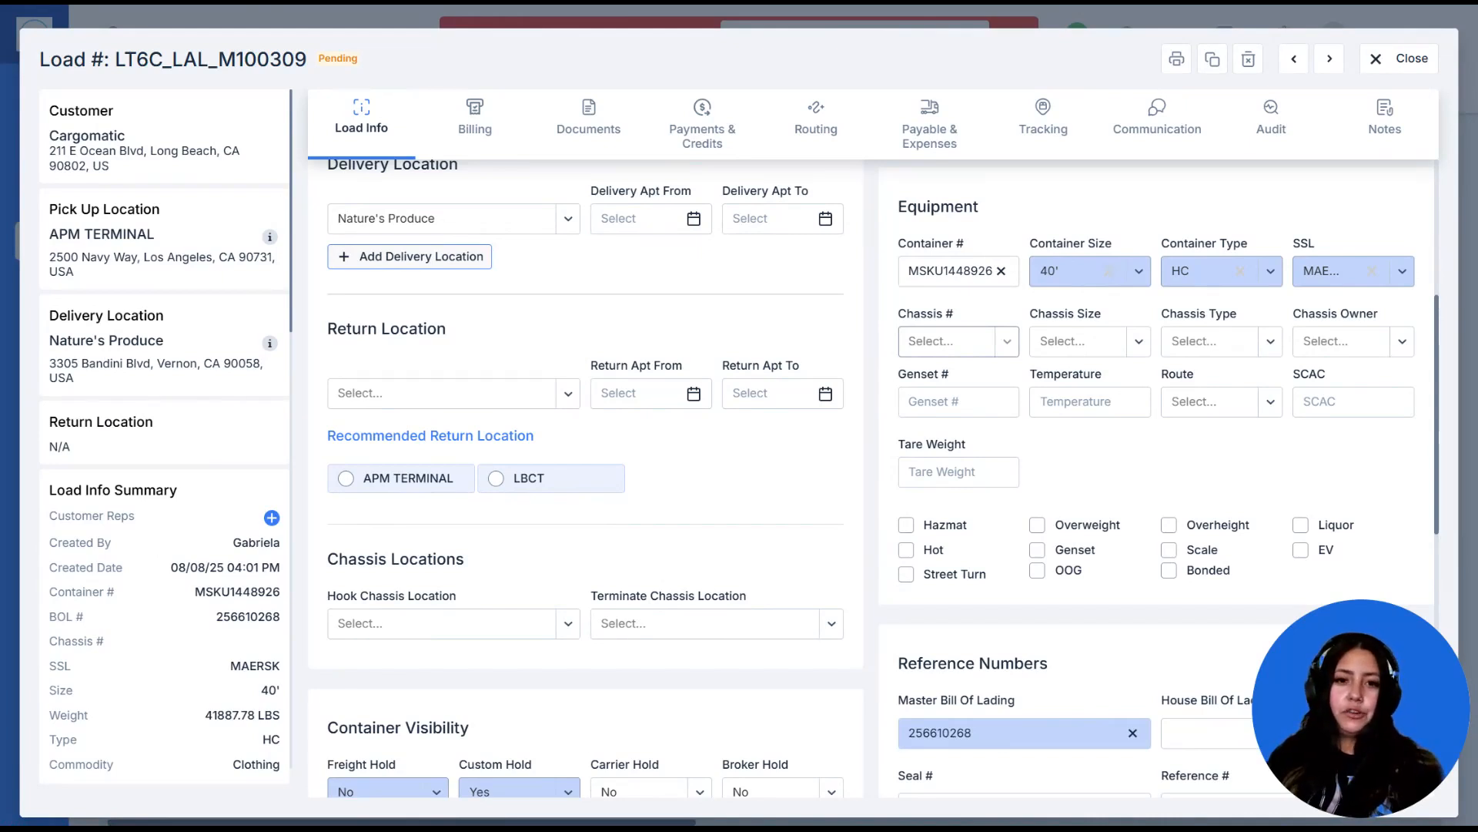
pyautogui.click(1013, 344)
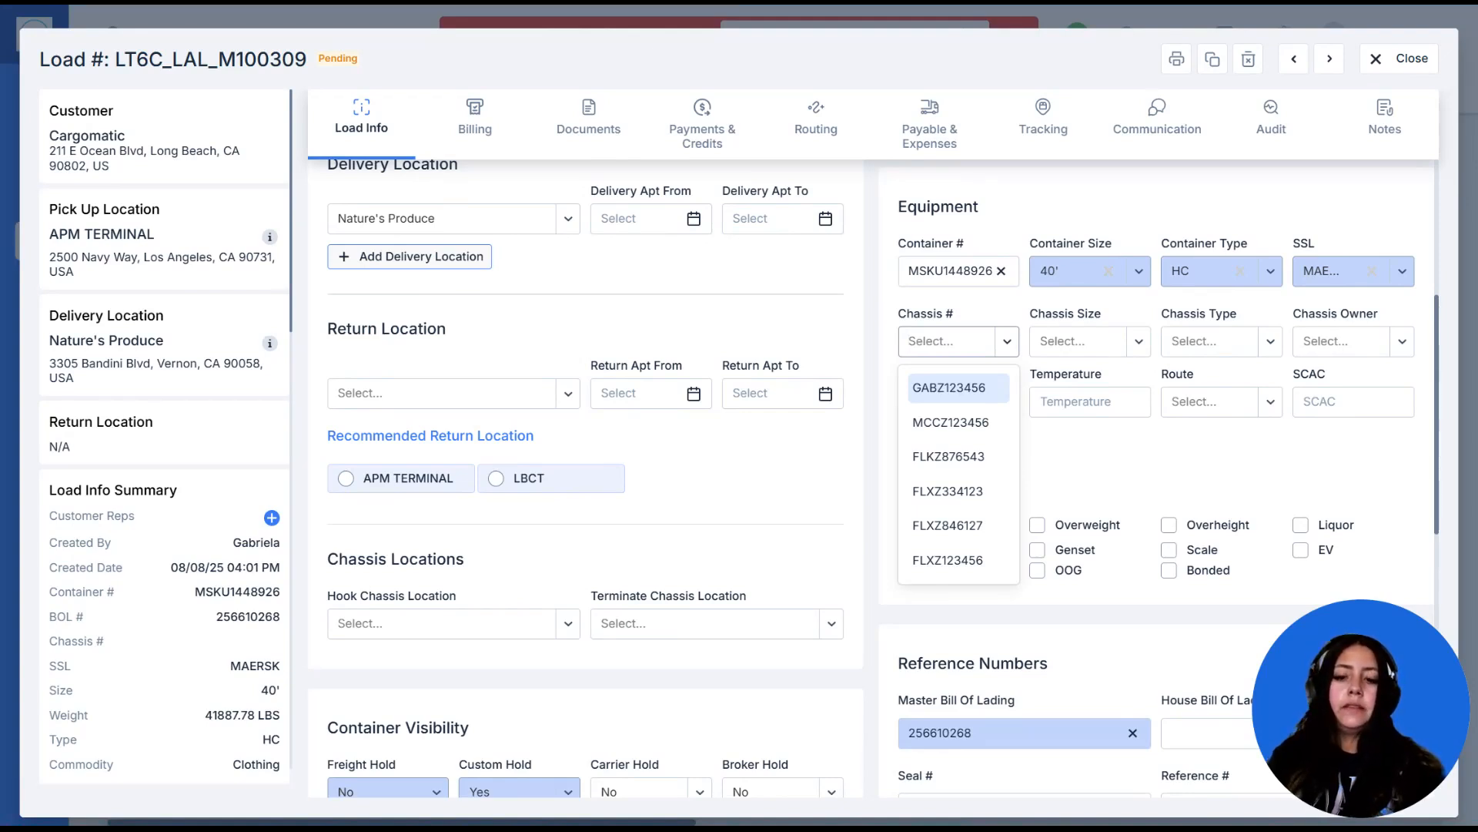
pyautogui.write('APMZ12345')
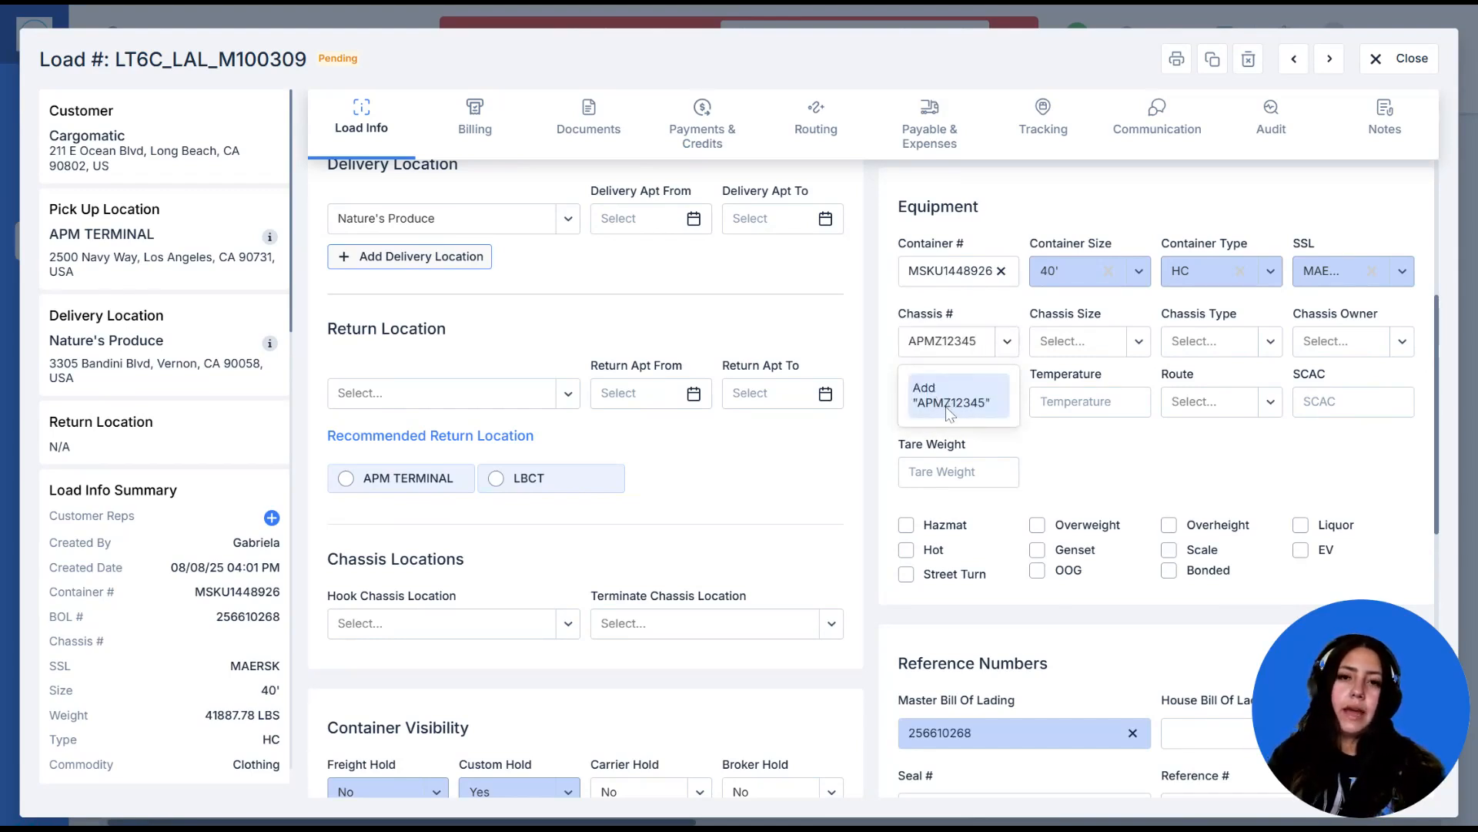
pyautogui.click(993, 322)
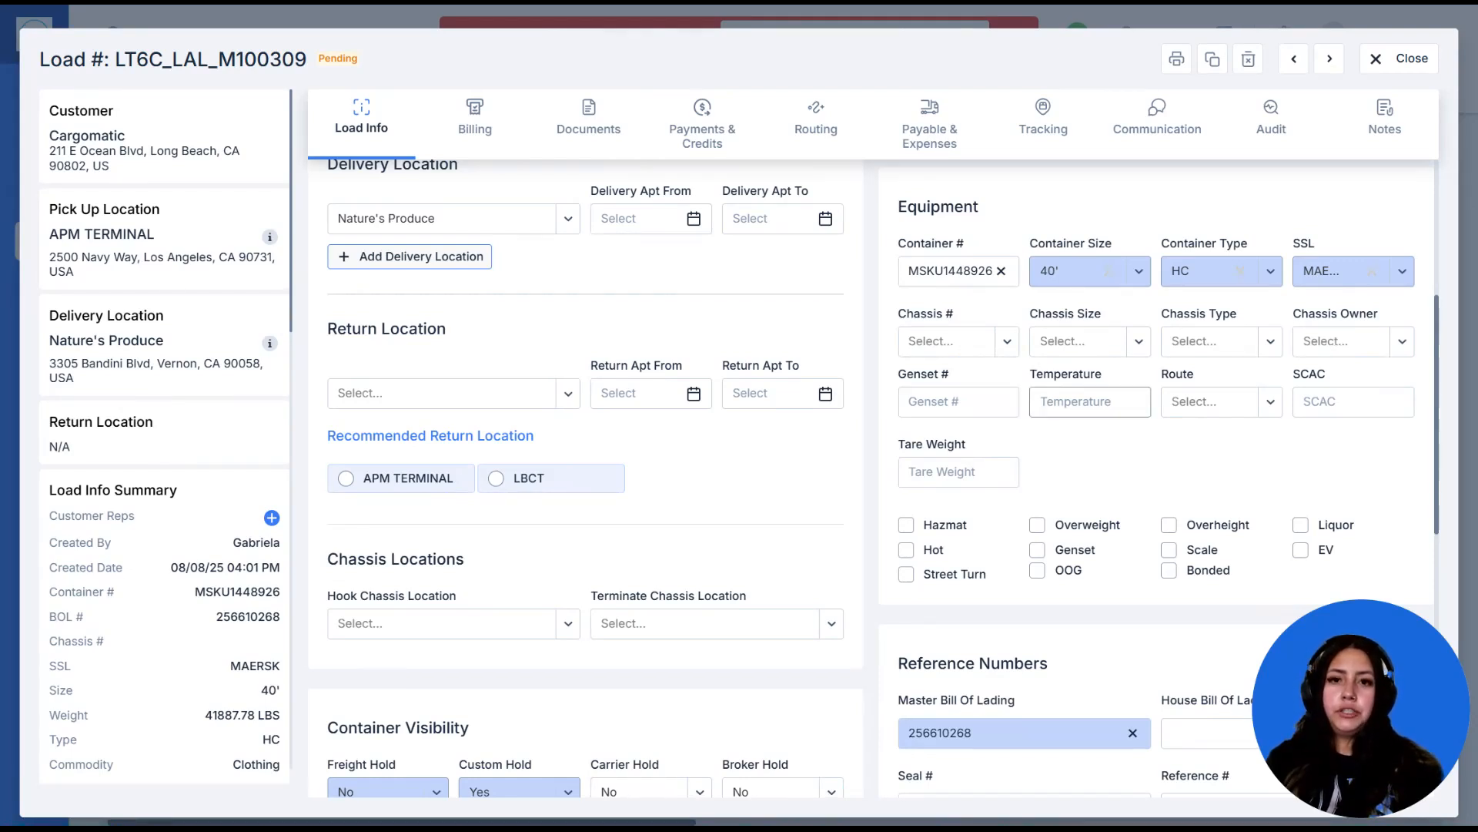
# - Check the available route options in the load's equipment details
pyautogui.click(1270, 405)
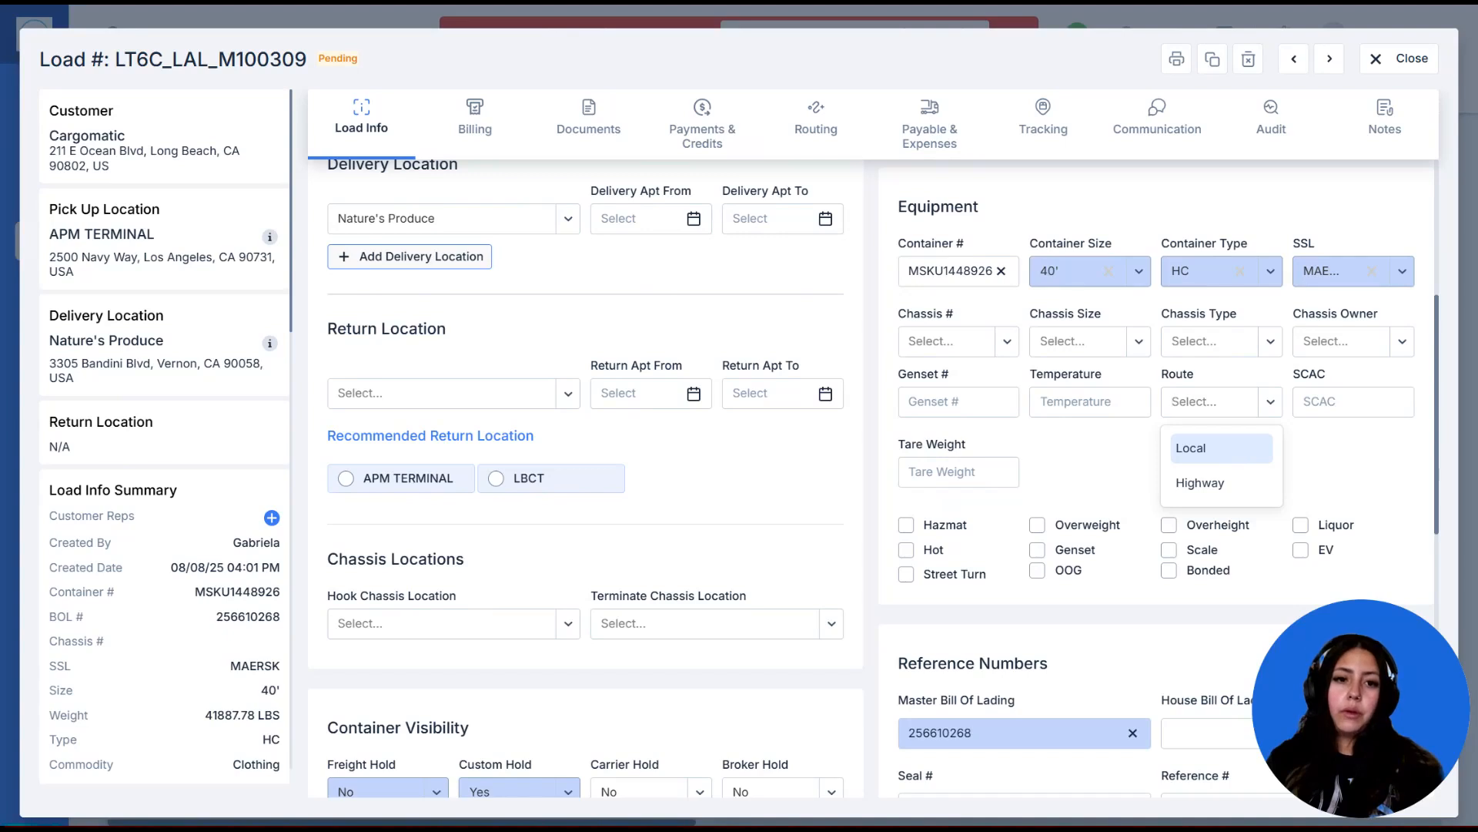
pyautogui.click(1307, 433)
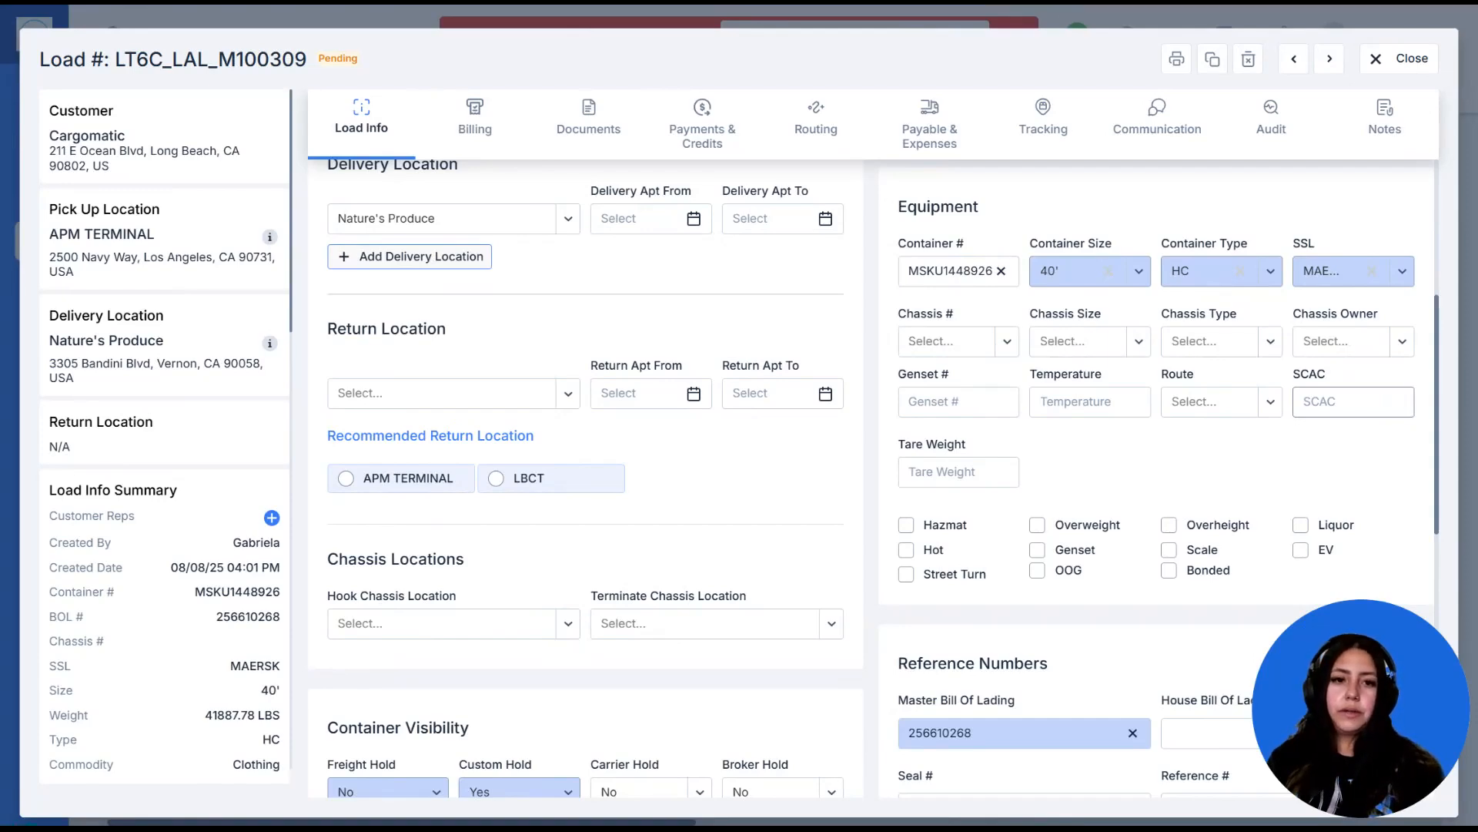
# - Flag the load as Hot and Overweight in the equipment options, leaving Hazmat unchecked
pyautogui.scroll(-3, 876, 478)
pyautogui.scroll(2, 876, 478)
pyautogui.scroll(1, 1105, 432)
pyautogui.scroll(-2, 1104, 432)
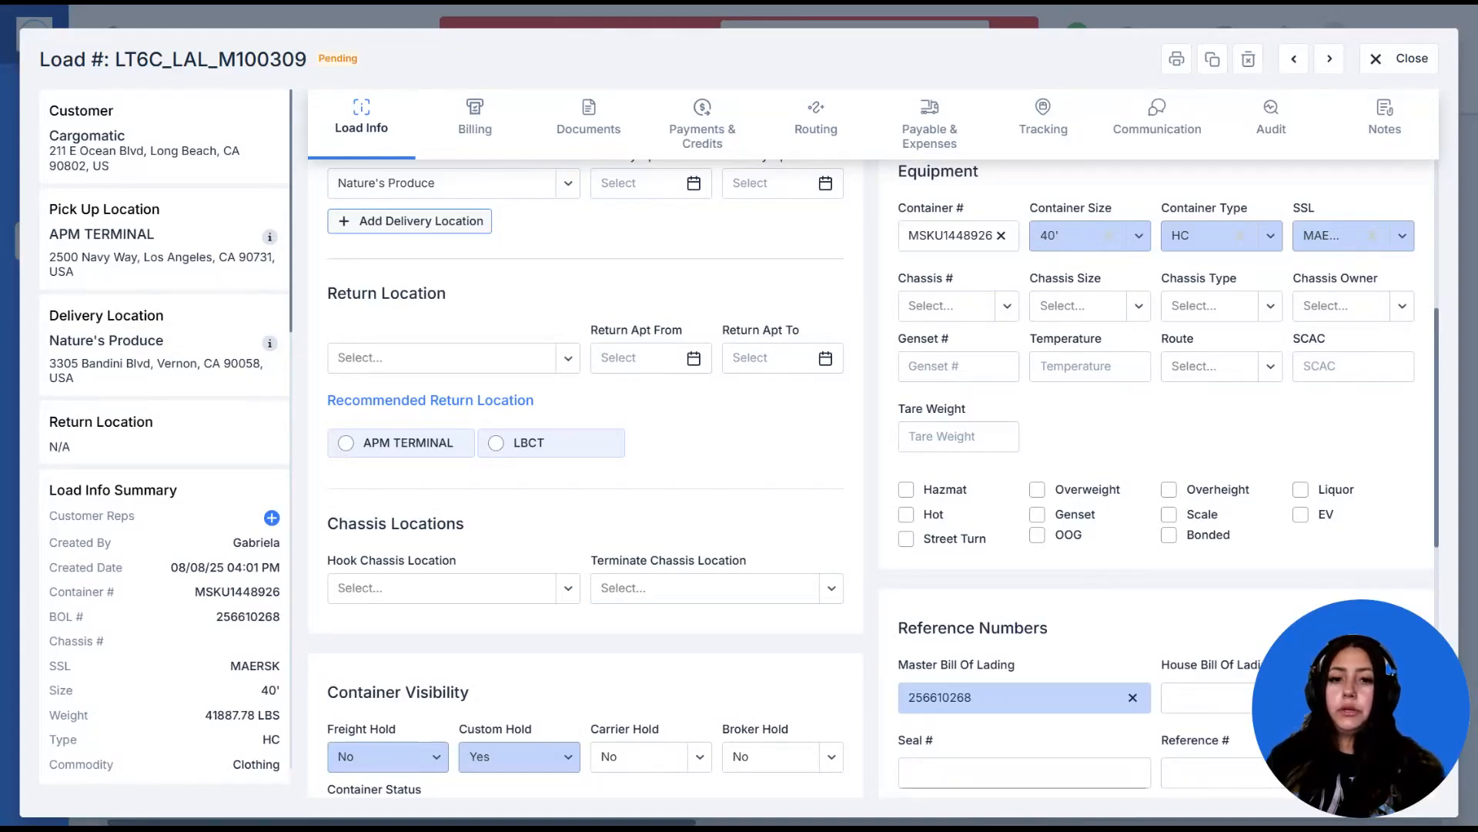
pyautogui.click(906, 491)
pyautogui.click(906, 490)
pyautogui.click(907, 514)
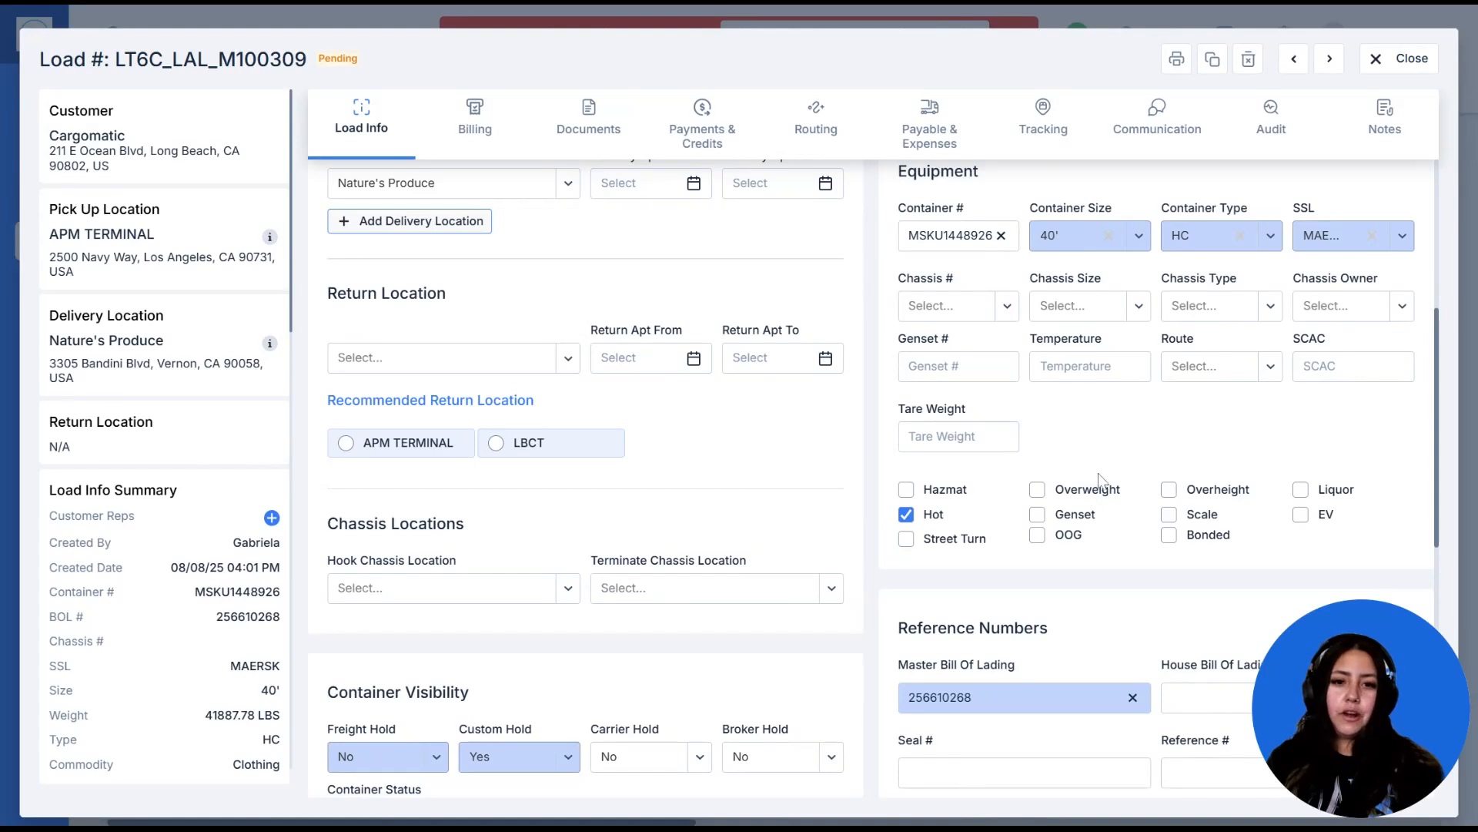
pyautogui.click(1036, 491)
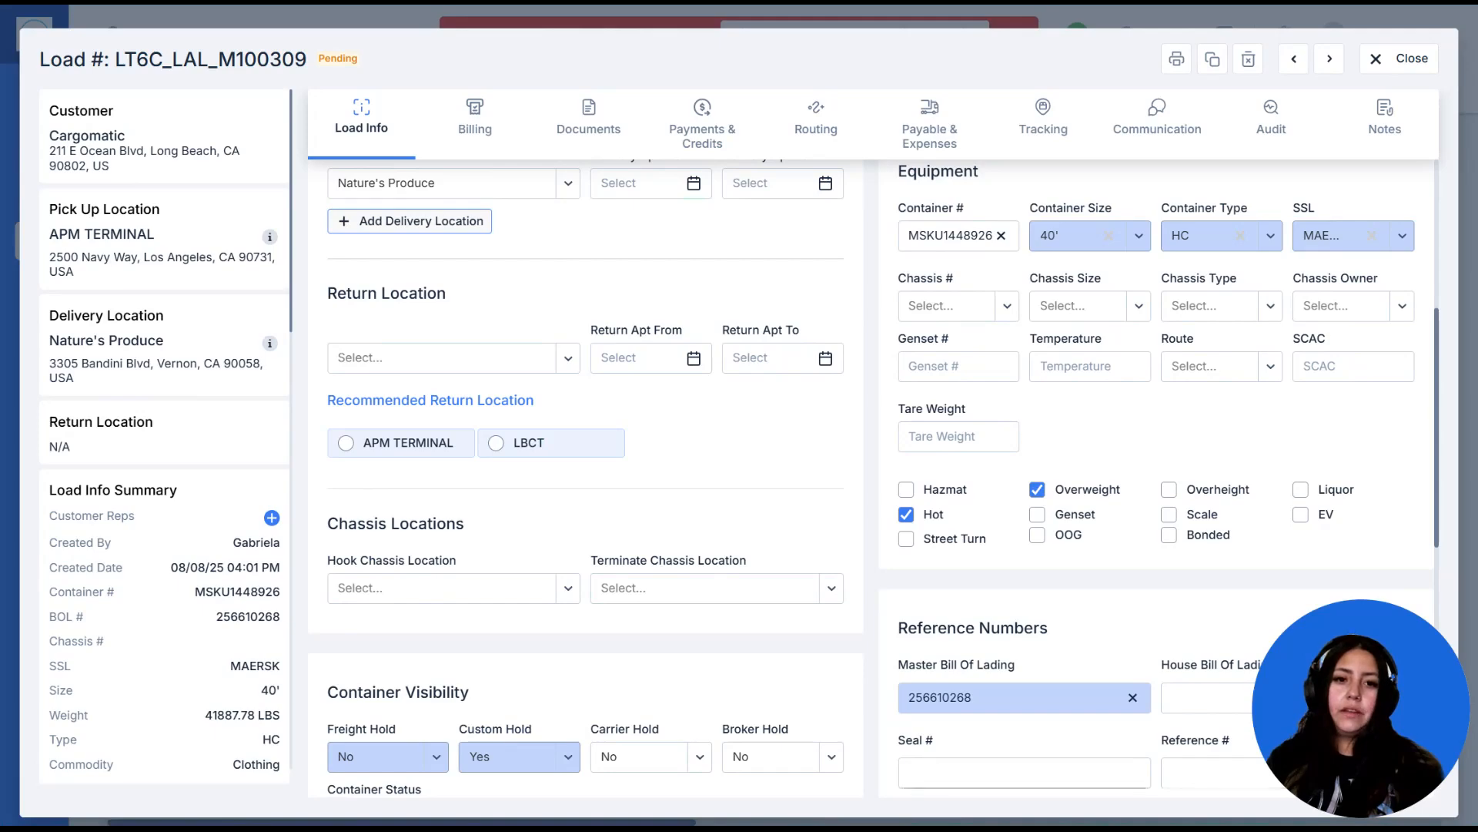
# - Look over the load's reference number fields and the freight description, and return to the start of the load information
pyautogui.scroll(-5, 874, 477)
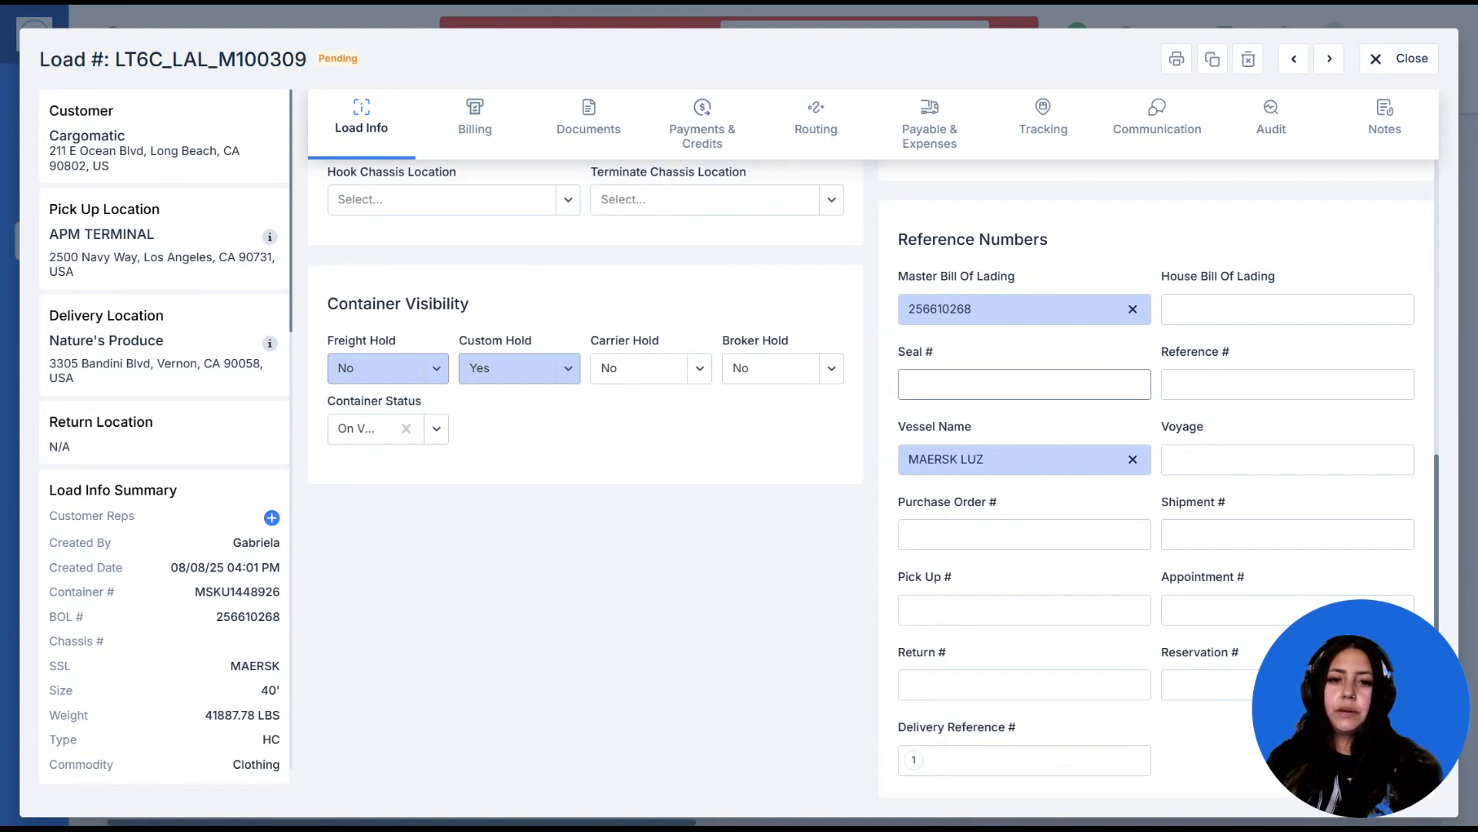
pyautogui.scroll(-2, 1287, 384)
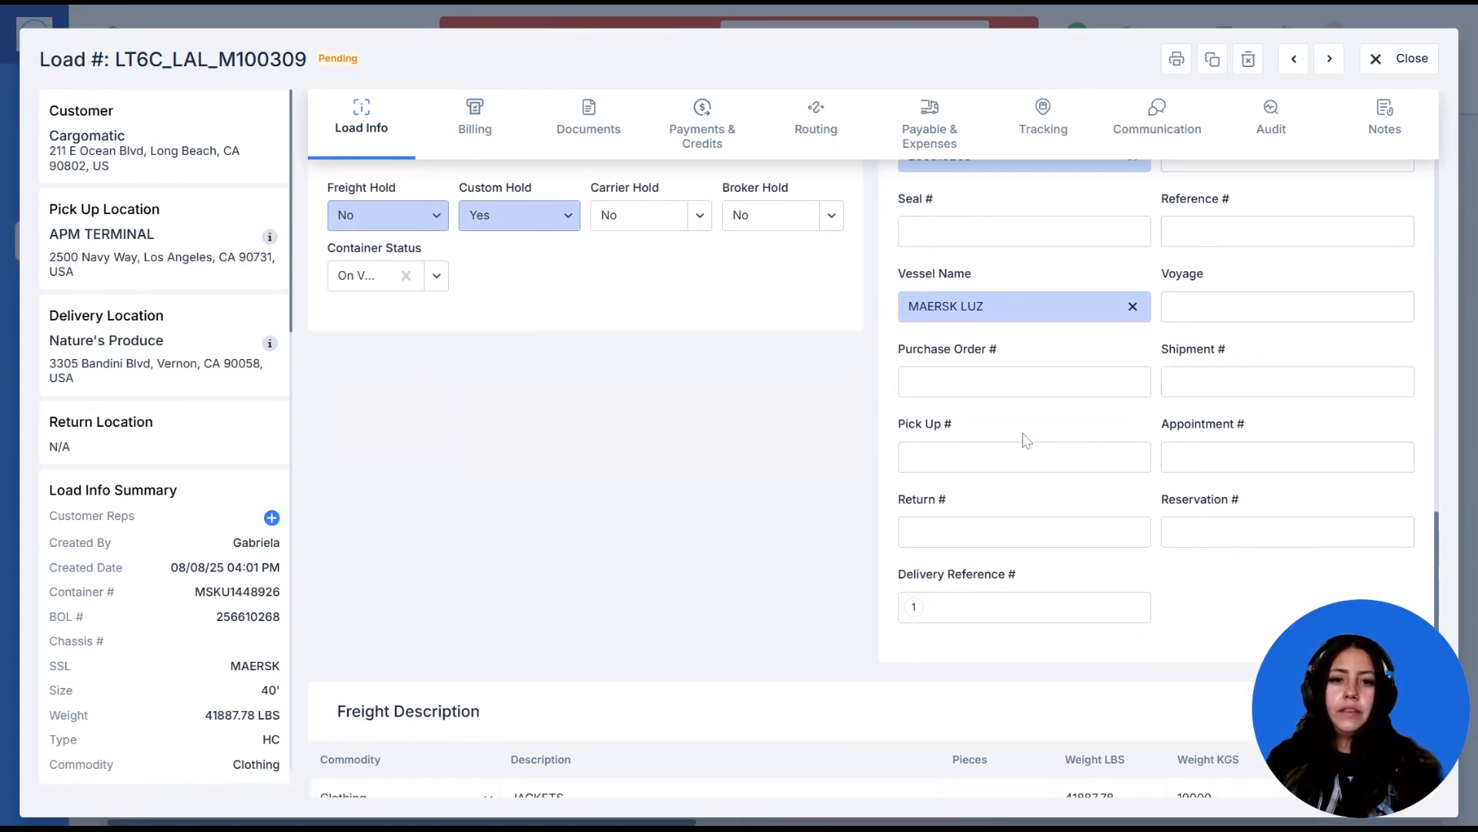
pyautogui.scroll(-1, 1024, 436)
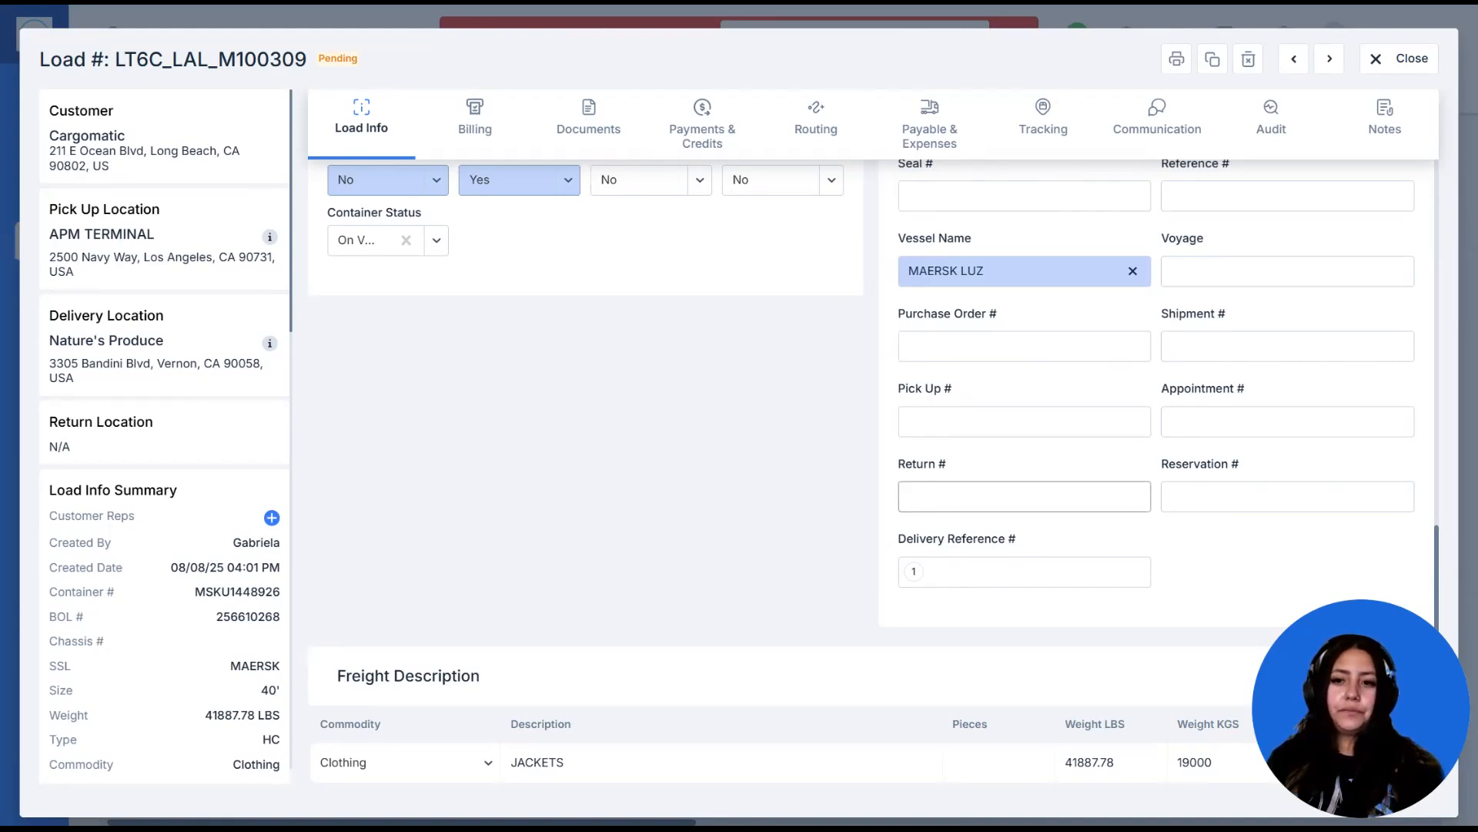
pyautogui.scroll(-1, 1024, 497)
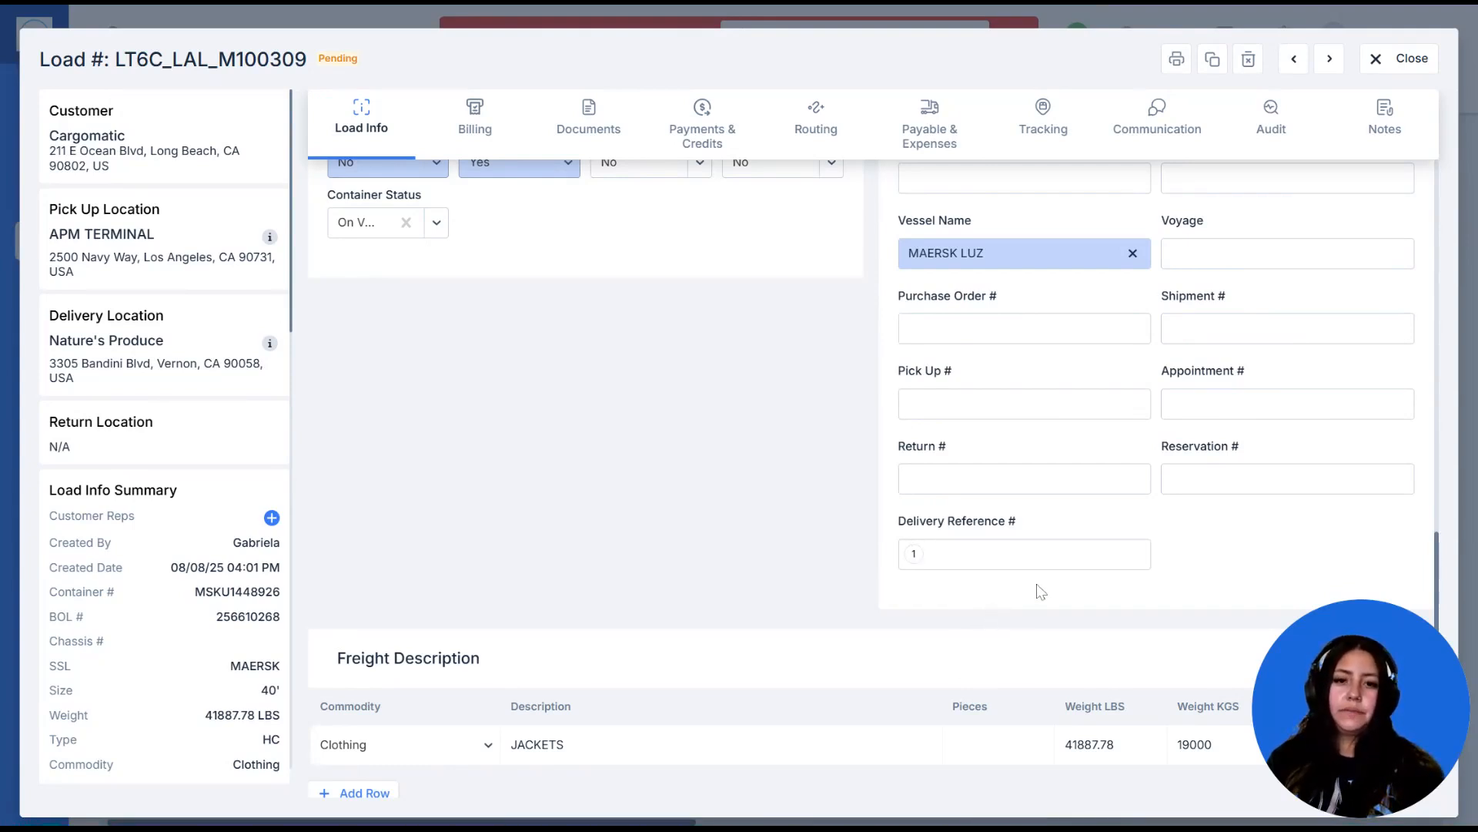
pyautogui.scroll(10, 1040, 591)
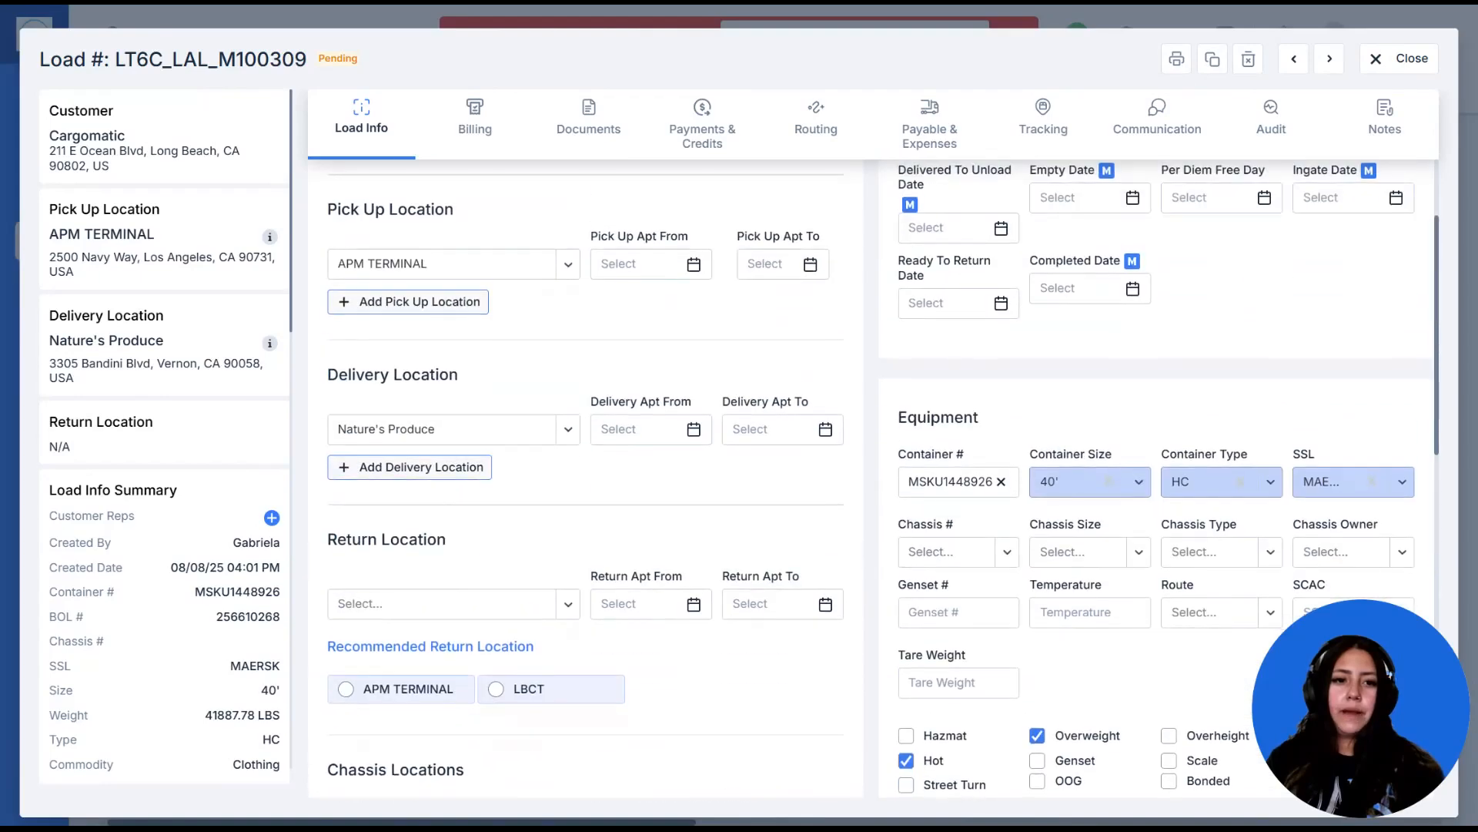
pyautogui.scroll(2, 1041, 591)
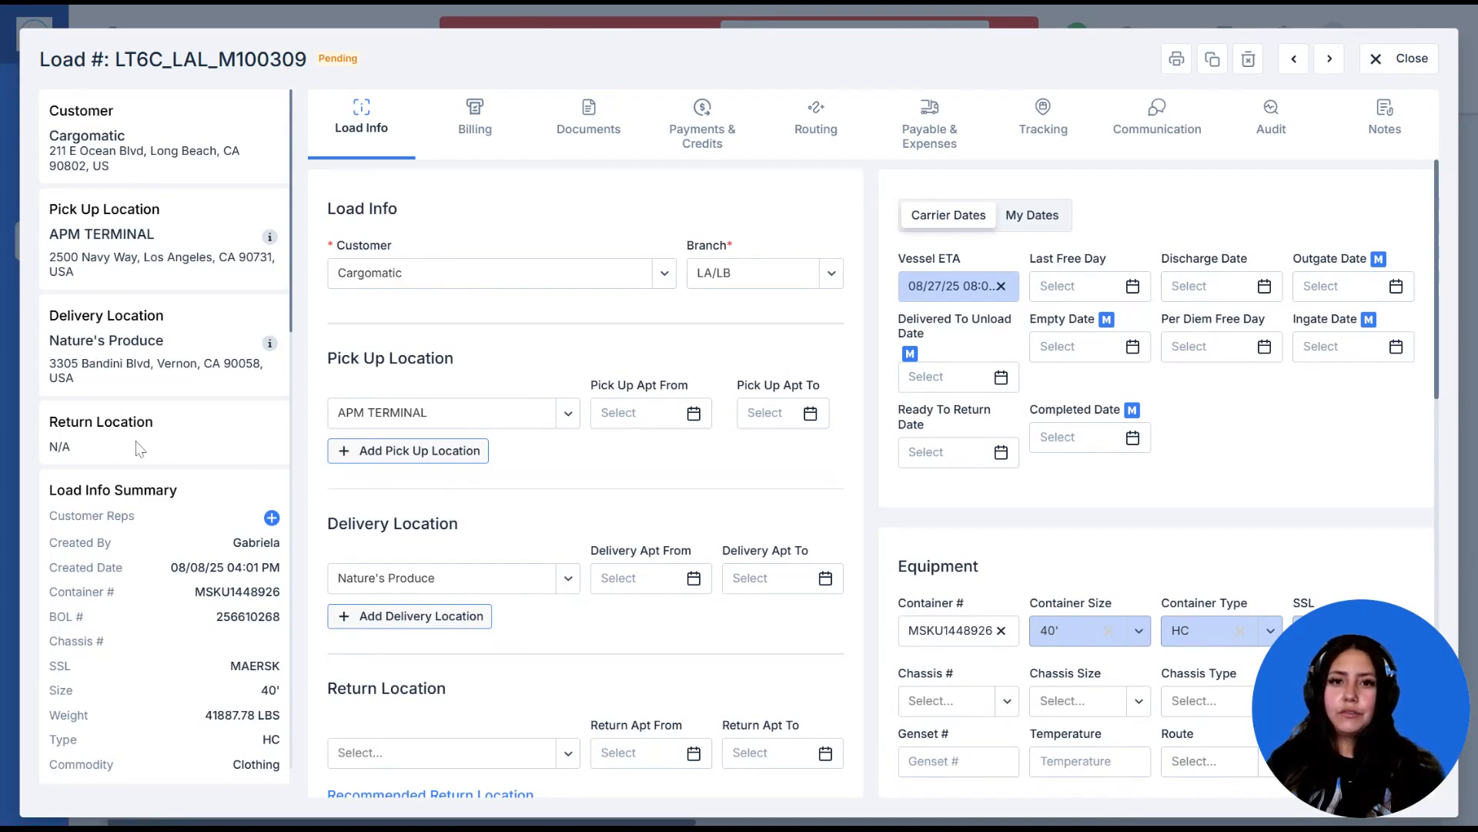
# - Assign the two customer representatives with initials GF and DF to the load
pyautogui.scroll(-4, 138, 449)
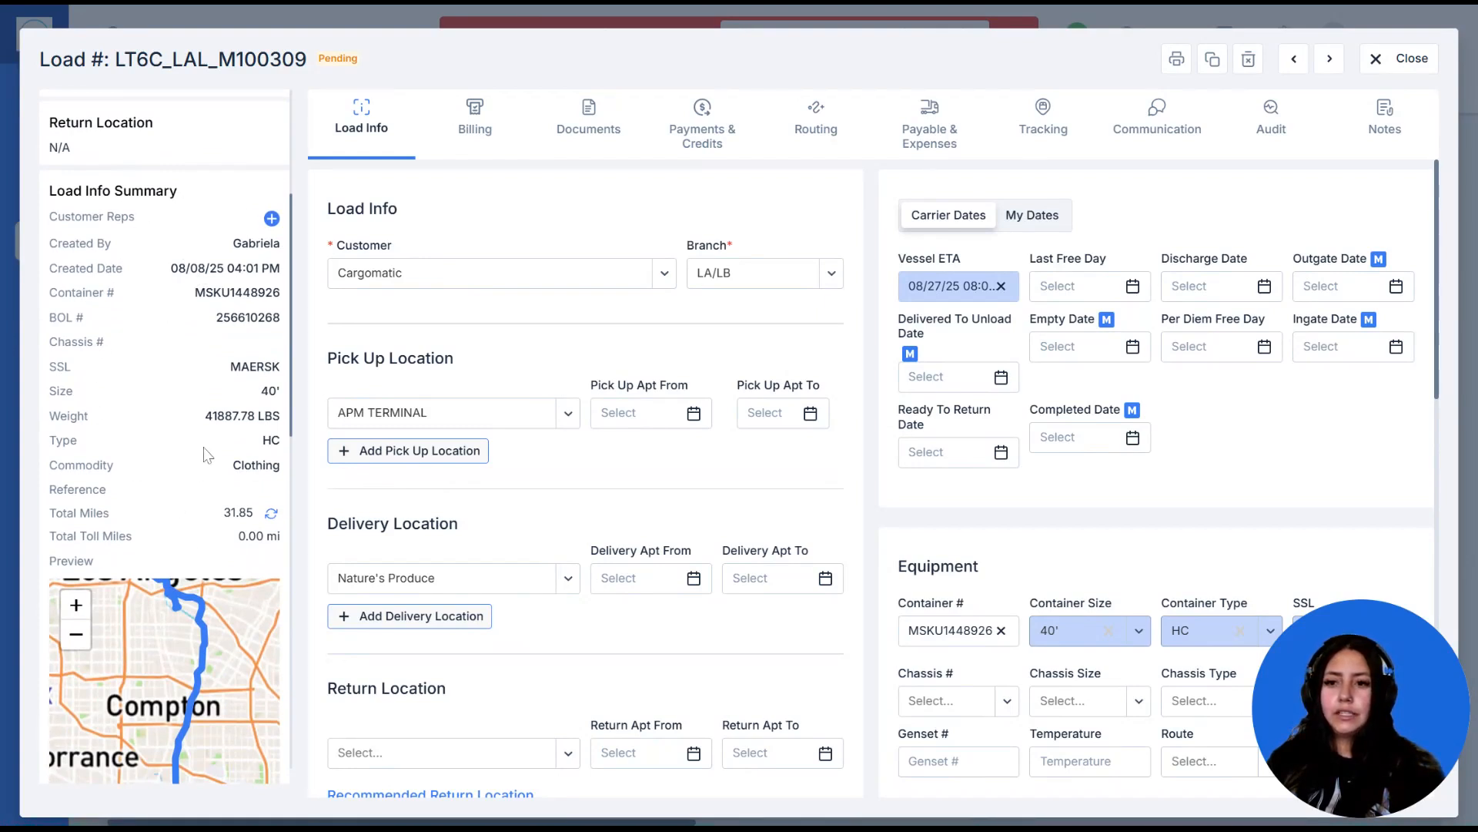
pyautogui.click(271, 219)
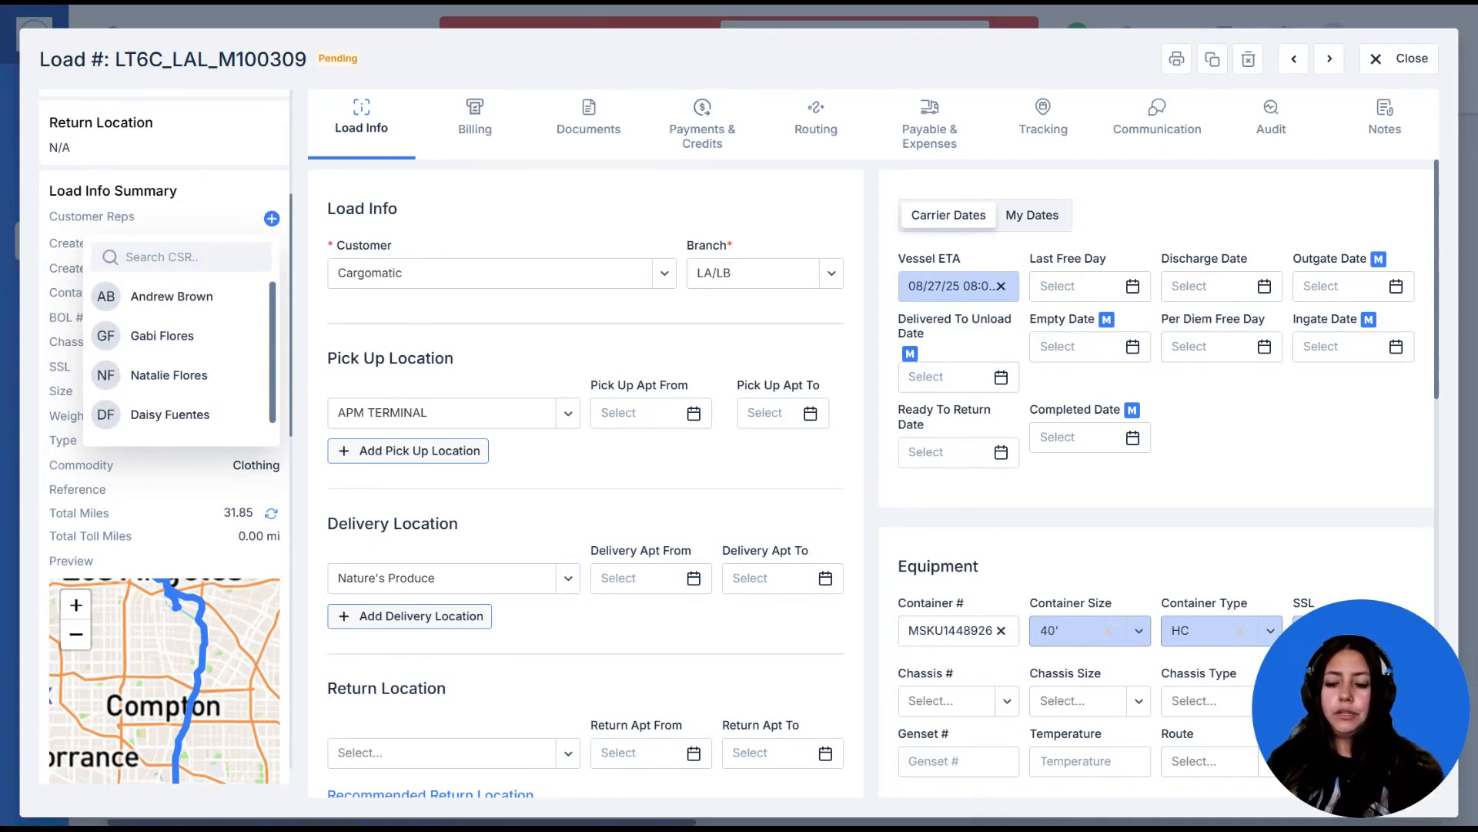
pyautogui.click(196, 336)
pyautogui.click(272, 219)
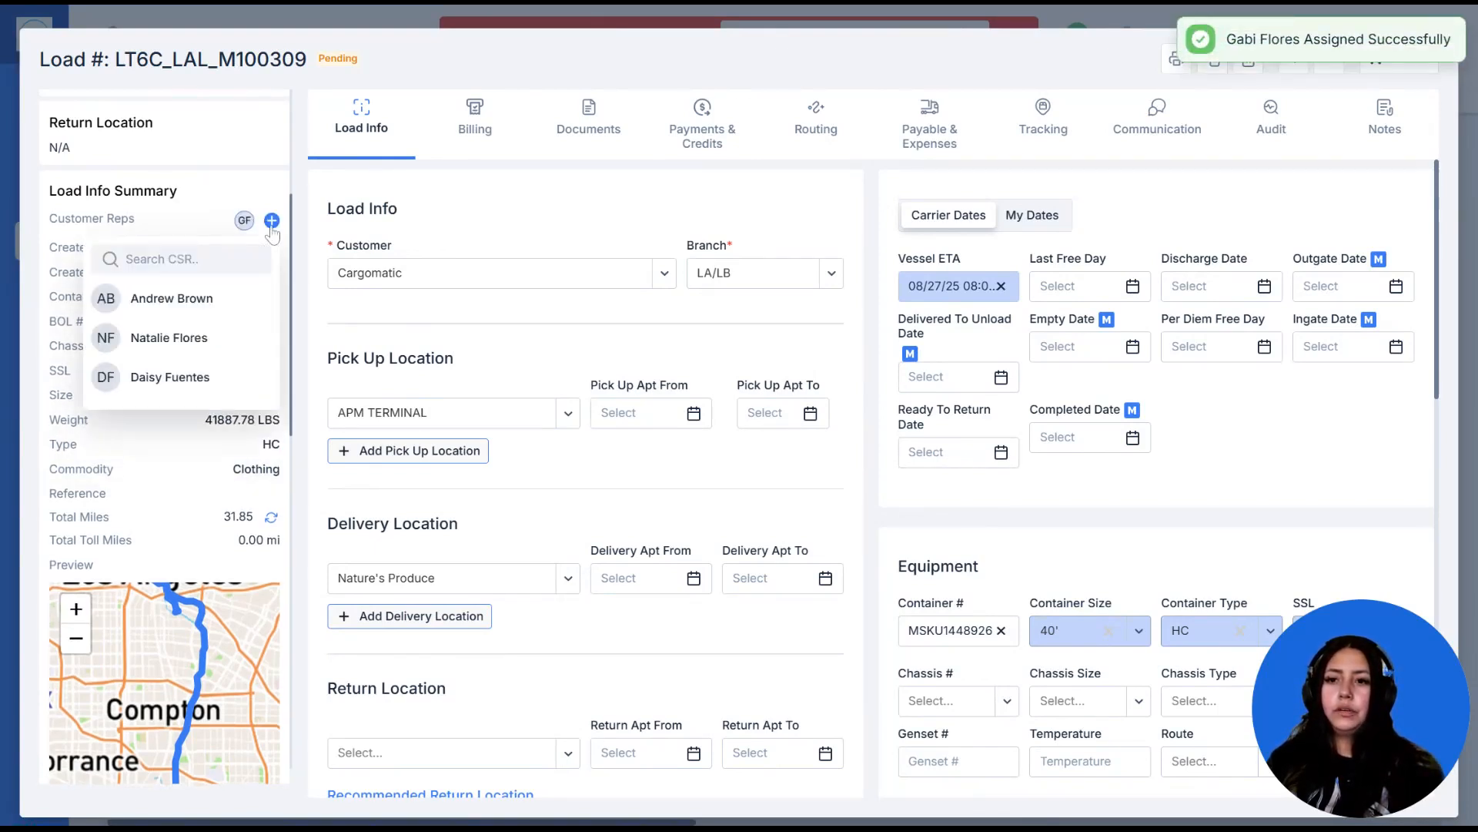
pyautogui.click(190, 380)
# - Review the load summary's mileage, route map preview and tracking events for the container moves
pyautogui.scroll(-5, 189, 385)
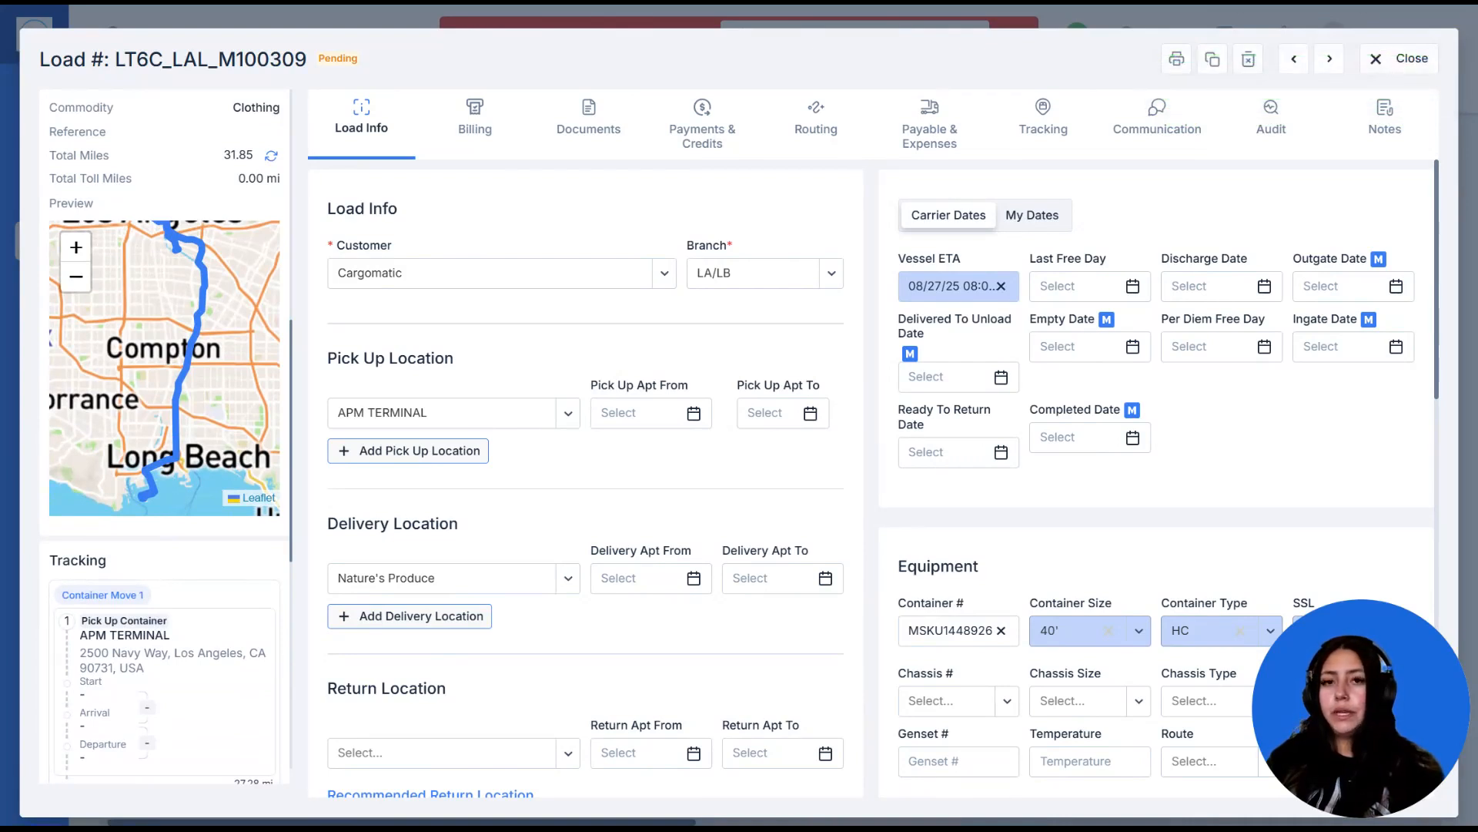
pyautogui.scroll(-5, 189, 640)
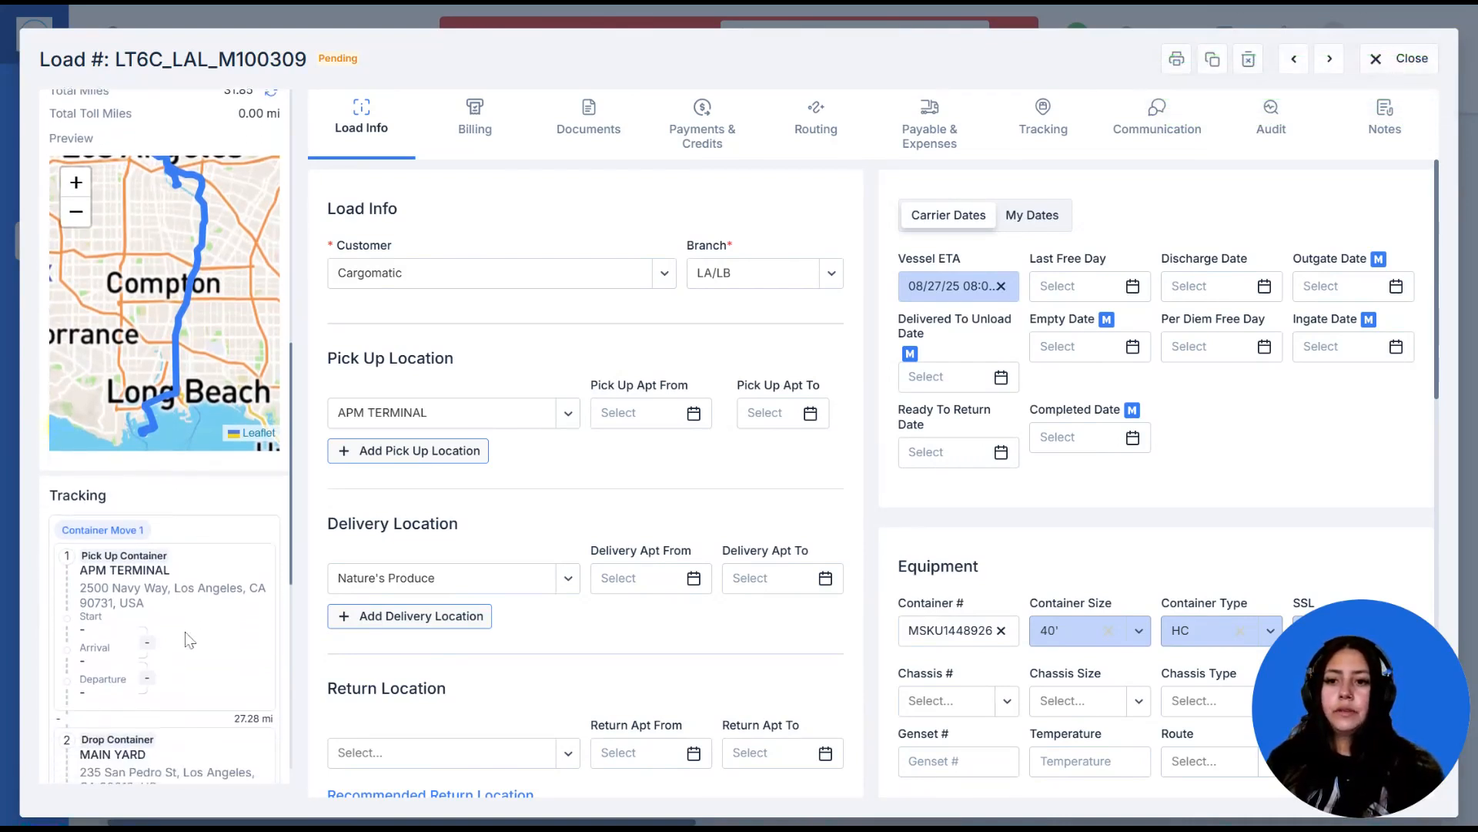
pyautogui.scroll(-1, 189, 639)
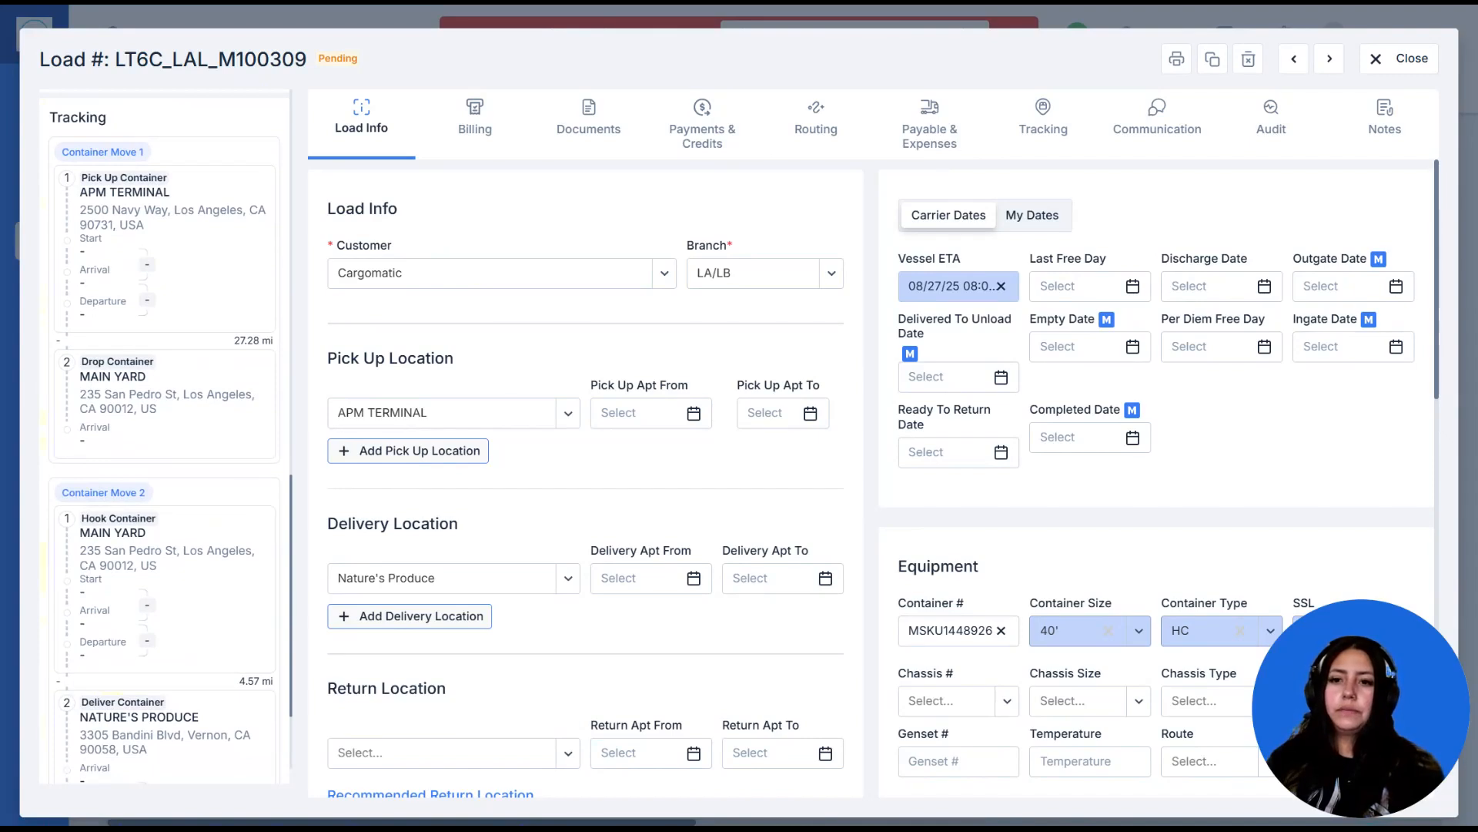
pyautogui.scroll(6, 164, 437)
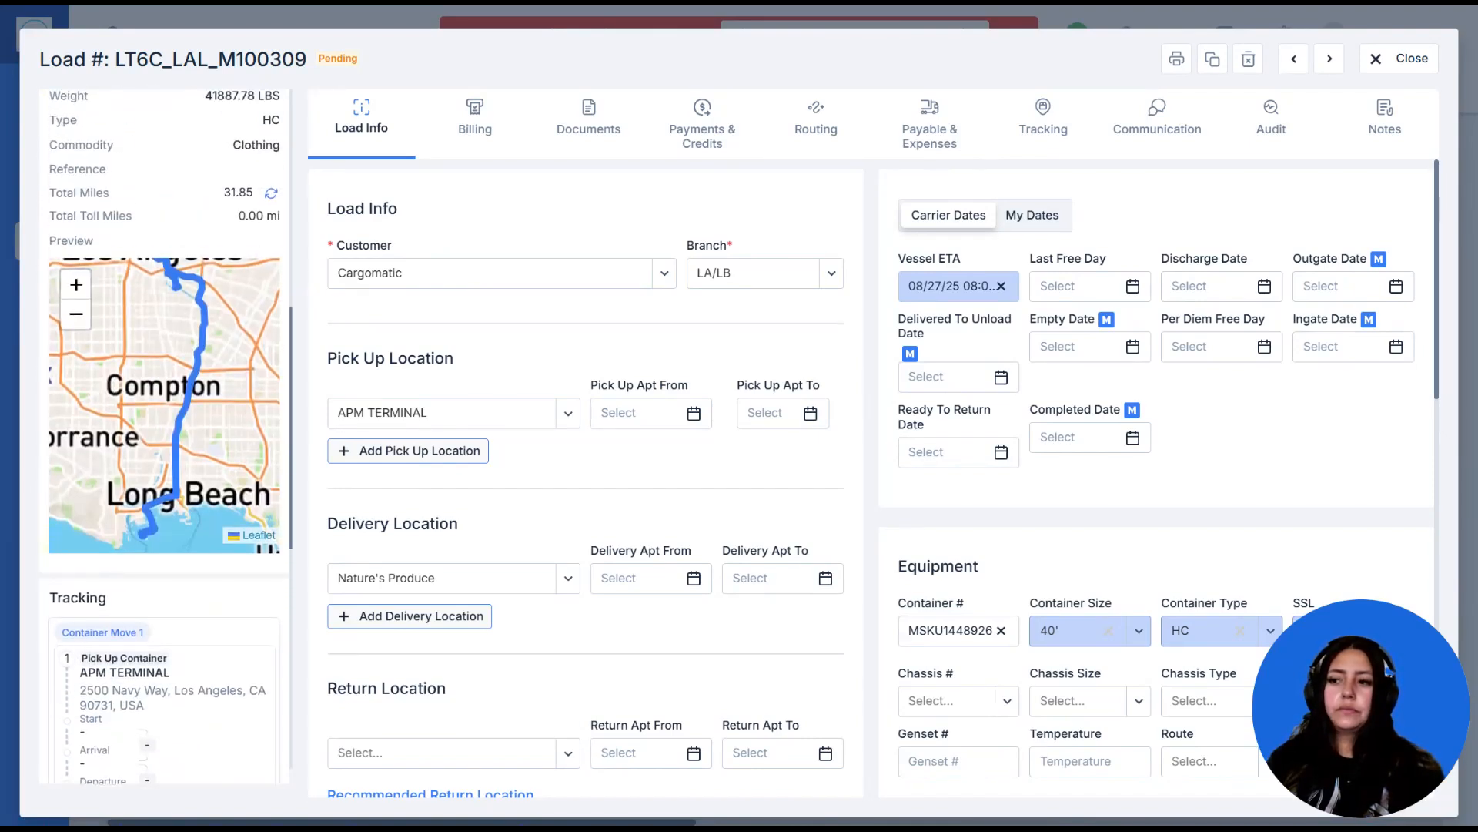
pyautogui.scroll(5, 146, 229)
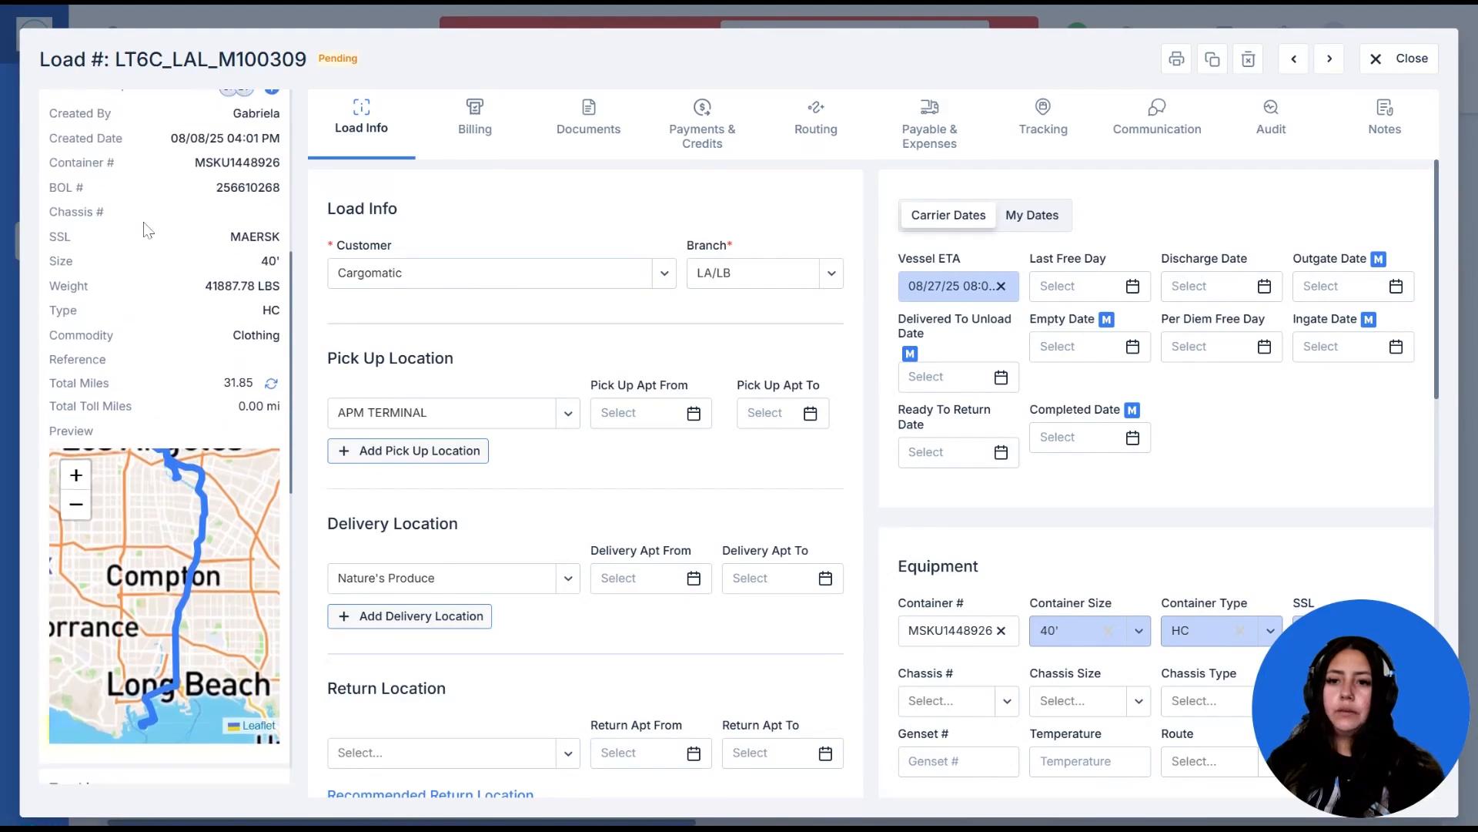
pyautogui.scroll(4, 146, 229)
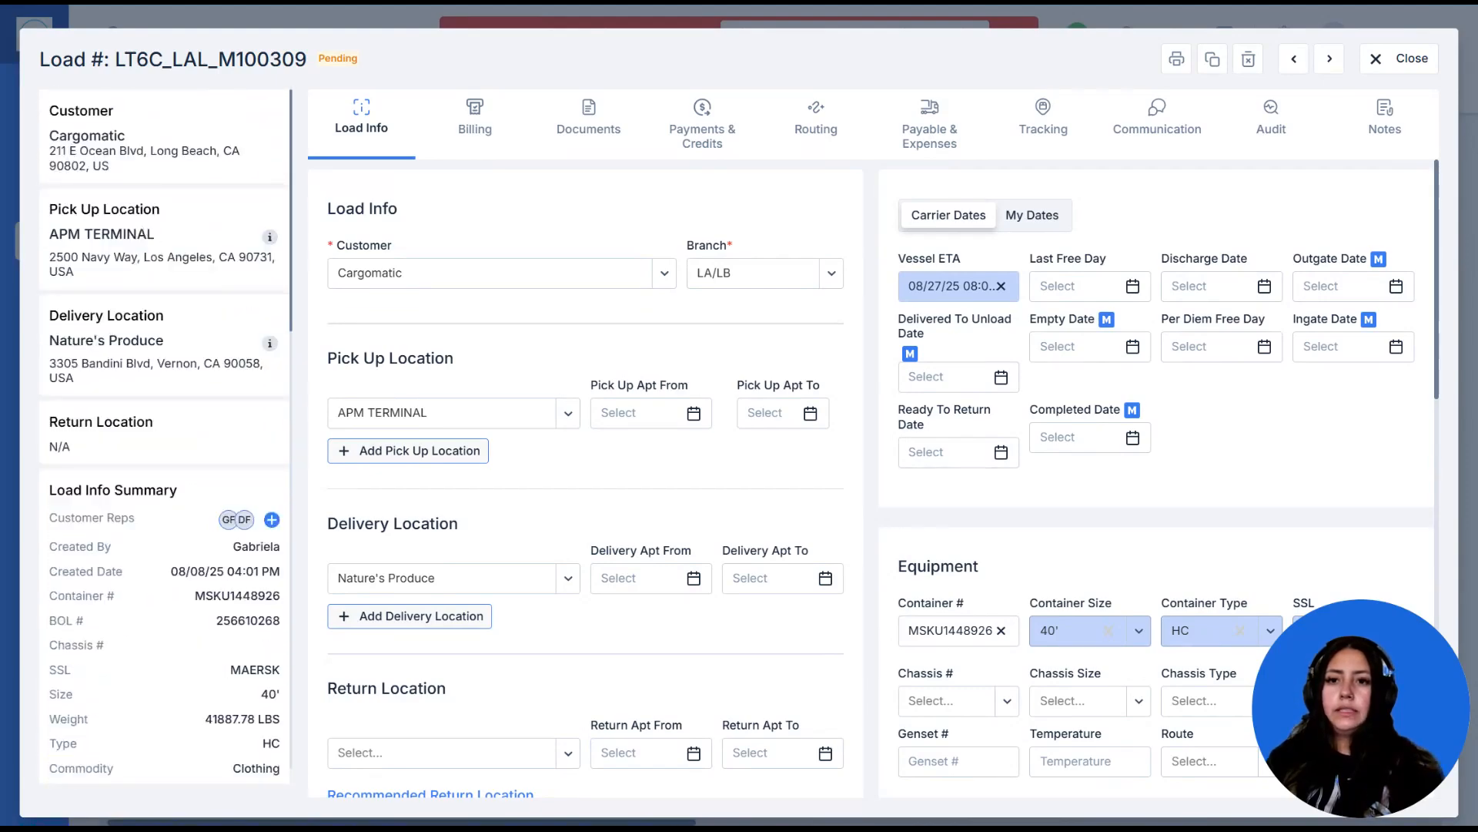
# - Look through the load's billing charges, documents, payments and credits, routing, and payables and expenses
pyautogui.click(475, 112)
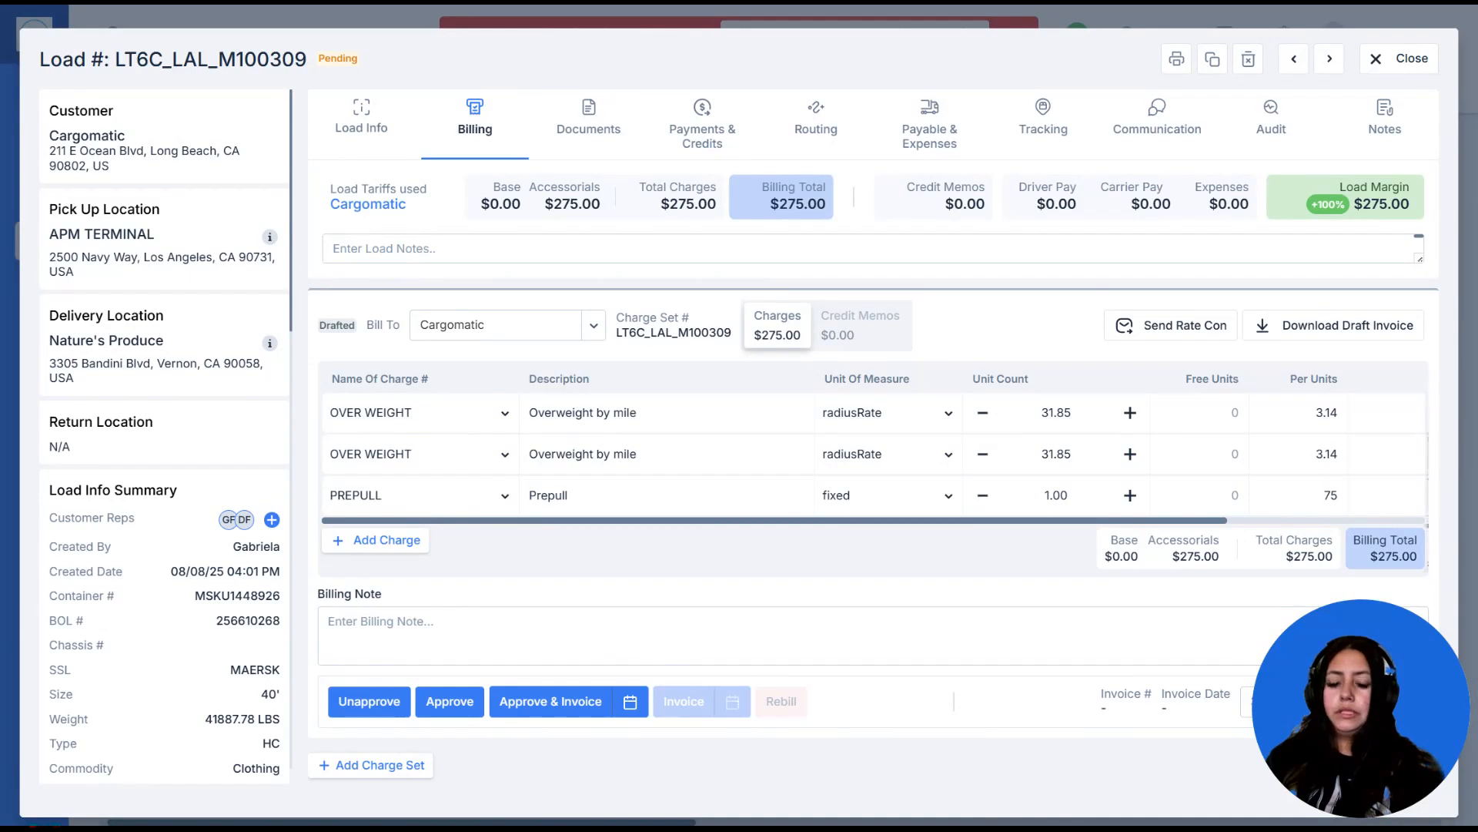
pyautogui.click(573, 116)
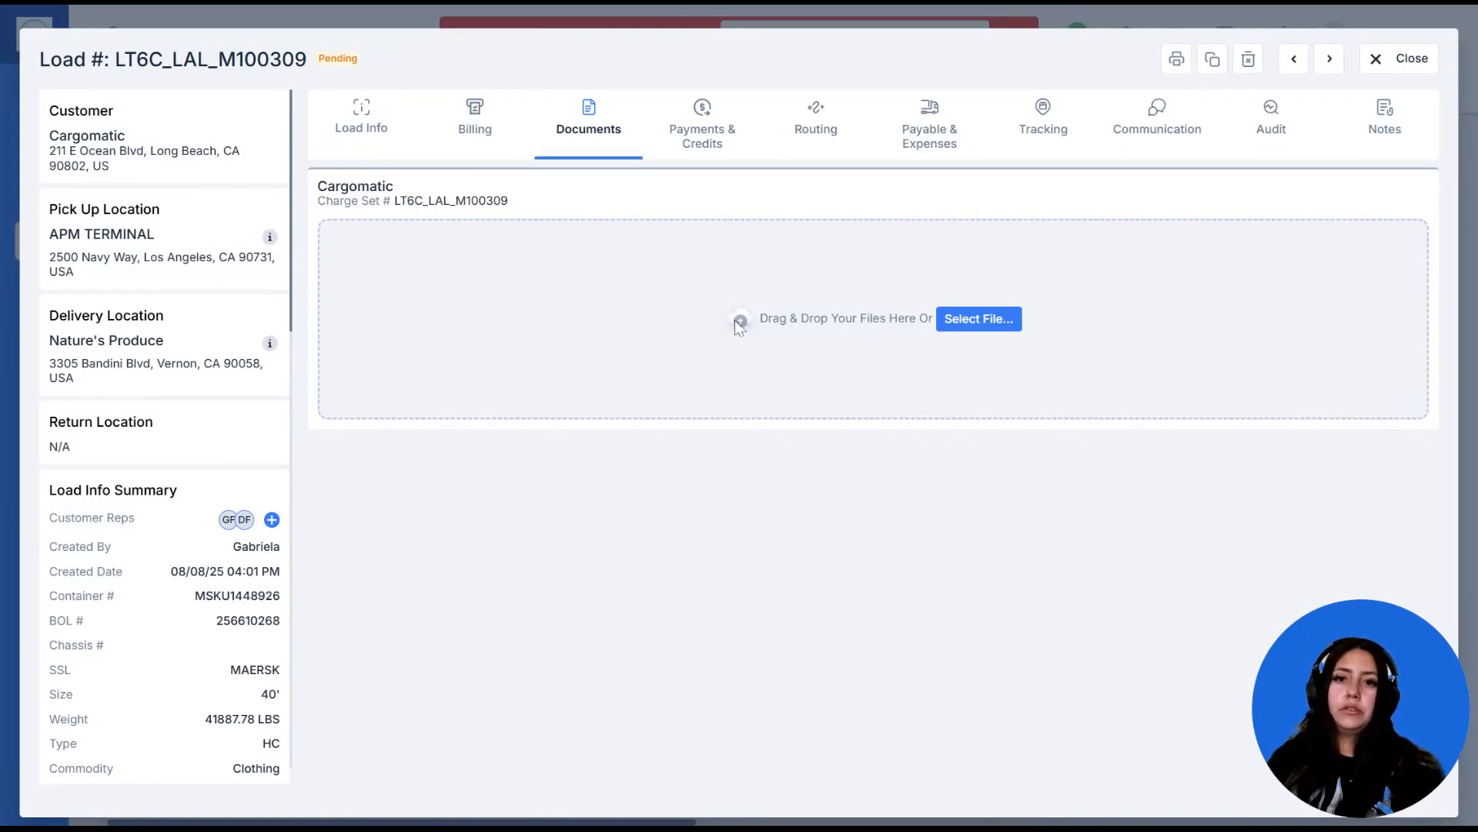
pyautogui.click(701, 150)
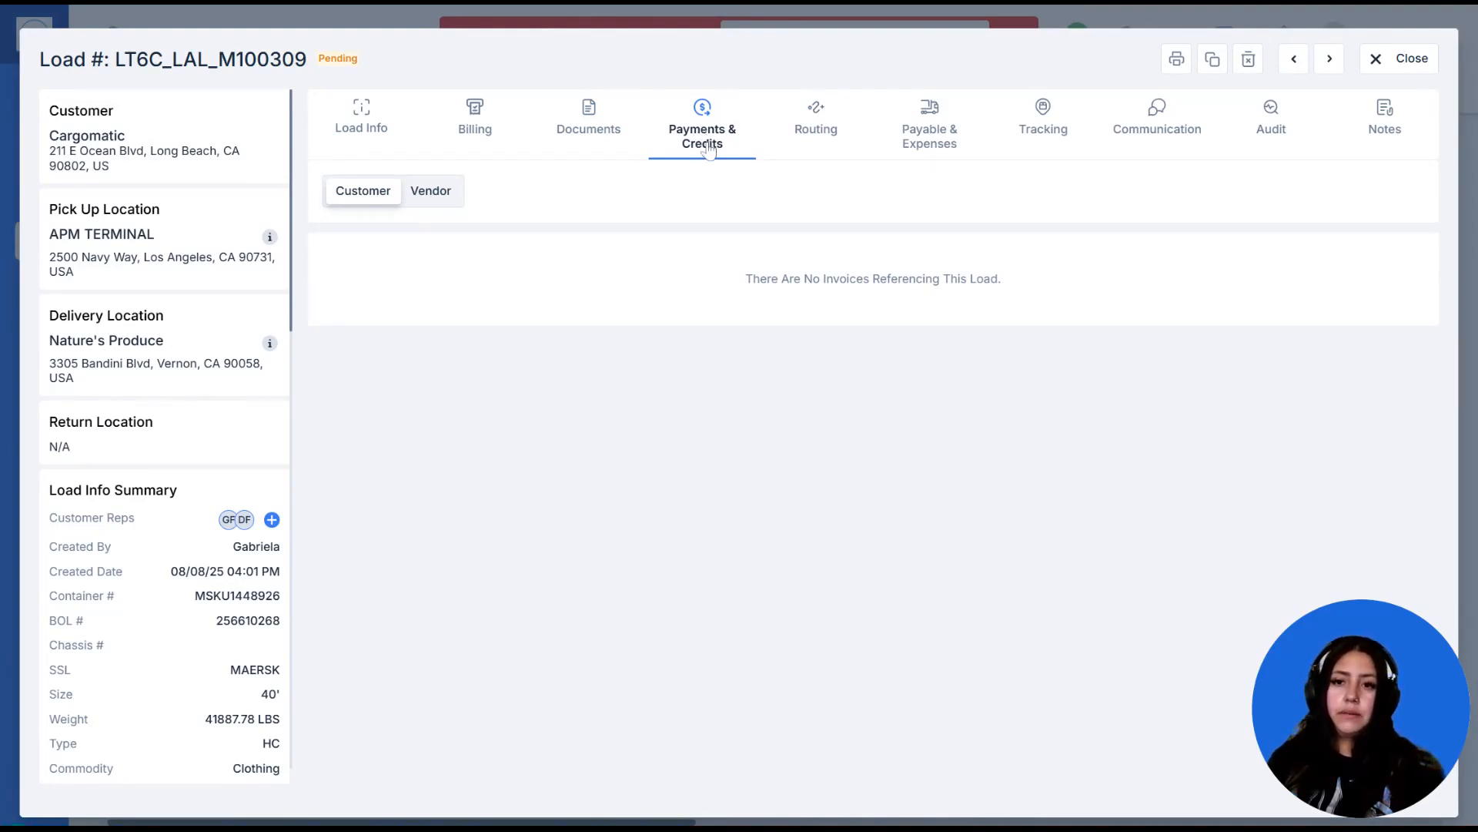
pyautogui.click(820, 121)
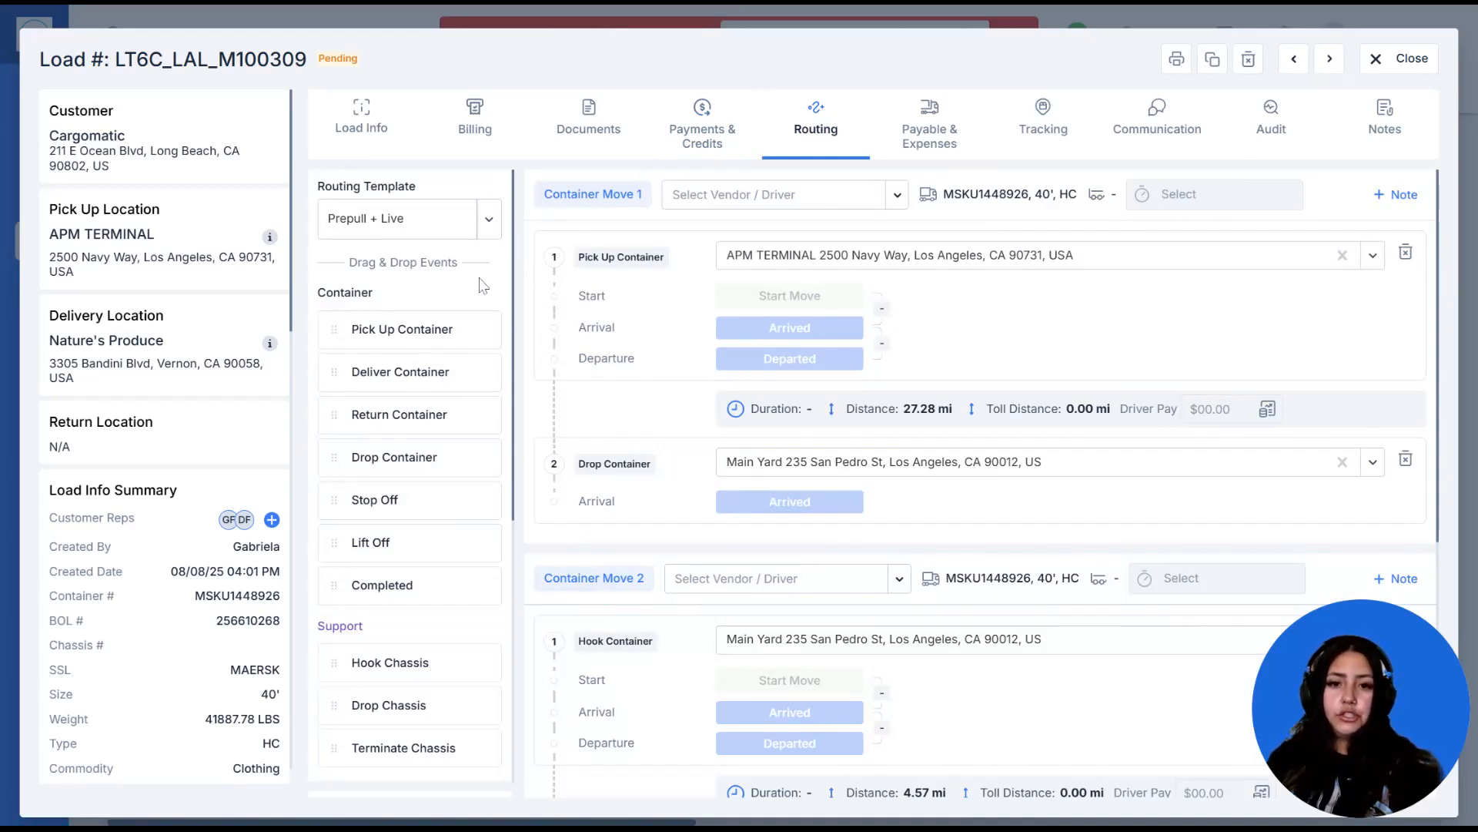
pyautogui.click(891, 134)
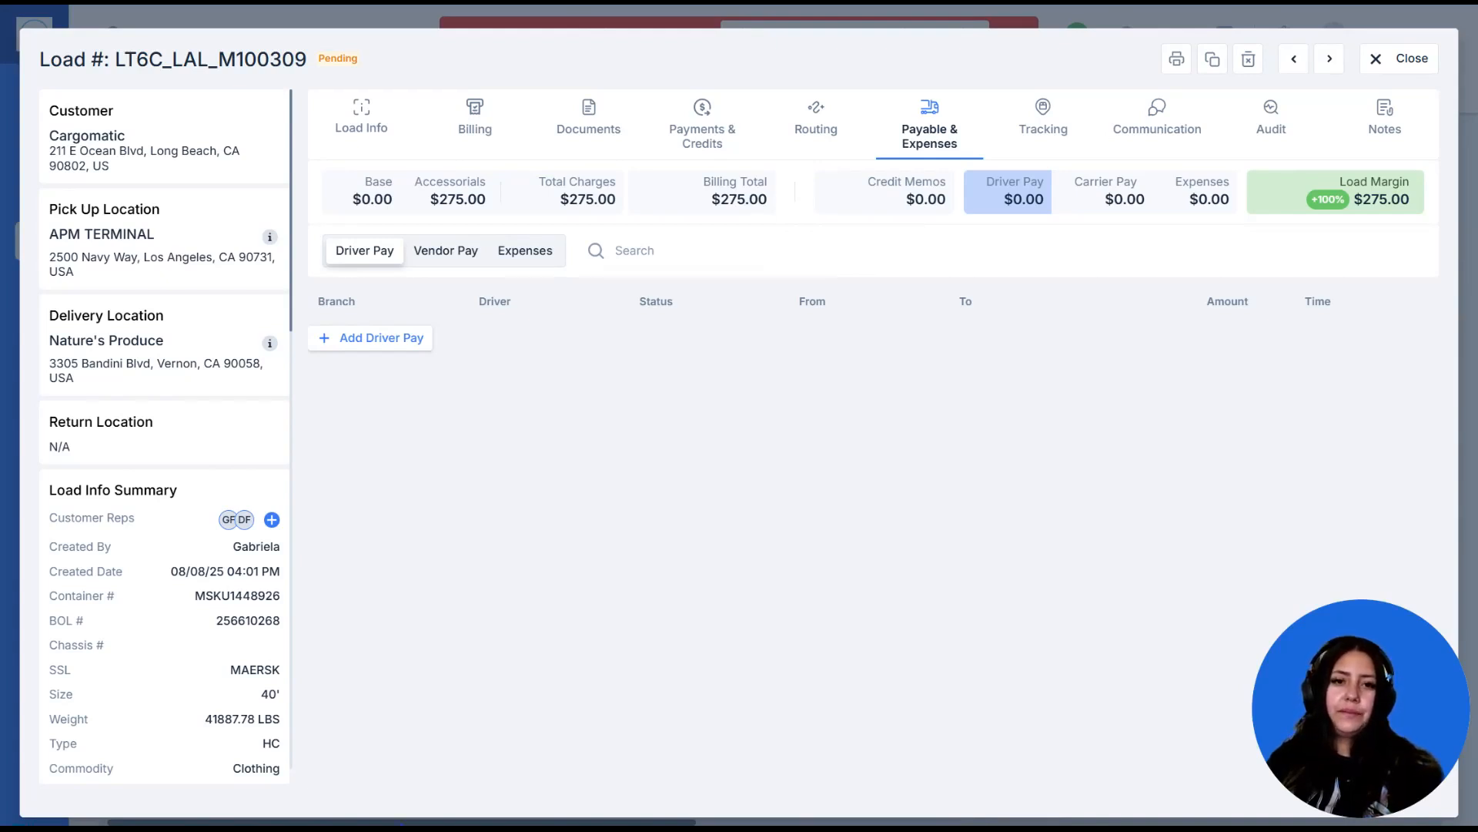
# - Examine the load's tracking map and the live tracking link options for Container Move 1
pyautogui.click(1022, 121)
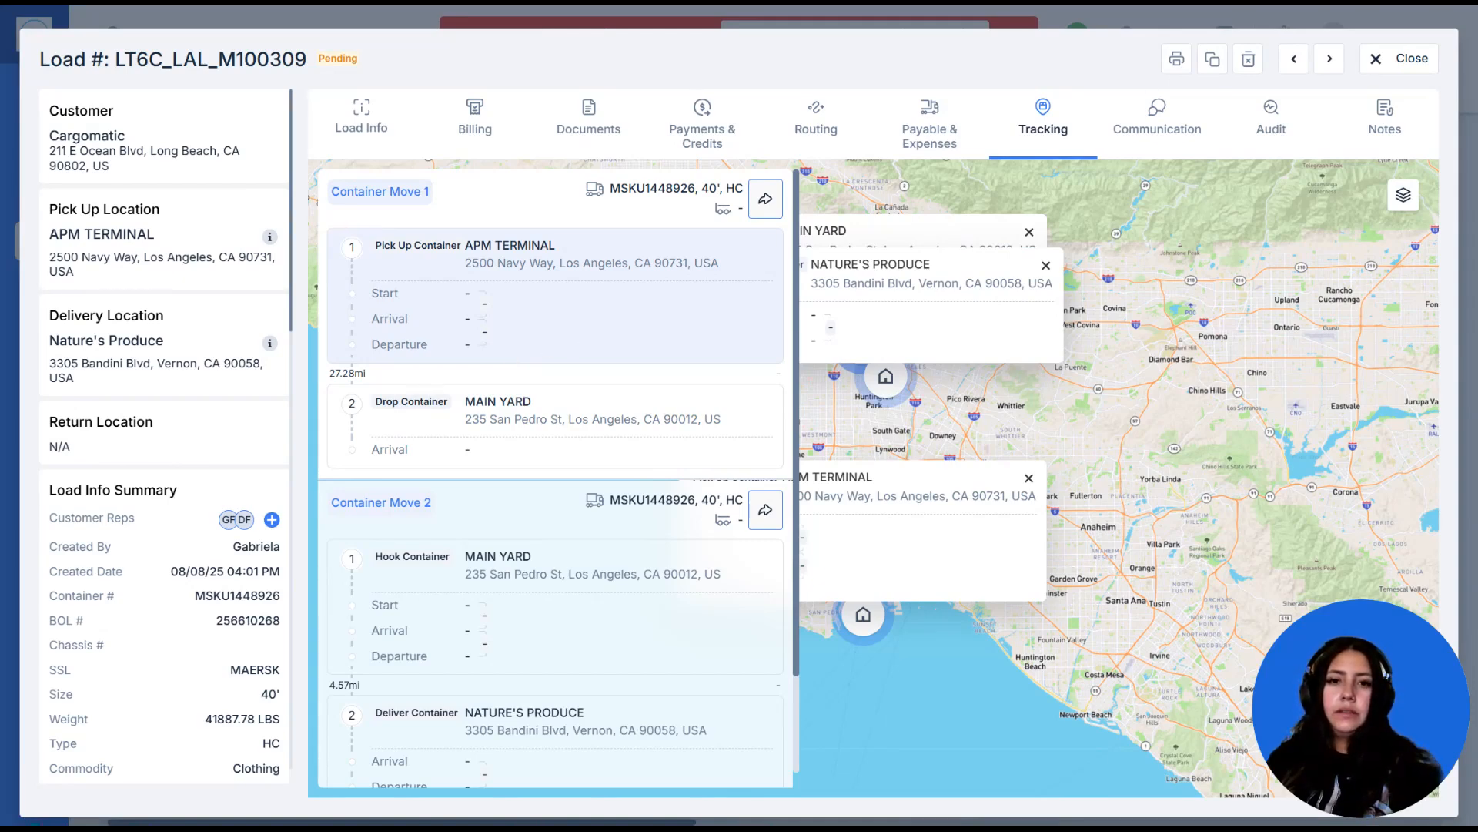
pyautogui.click(759, 212)
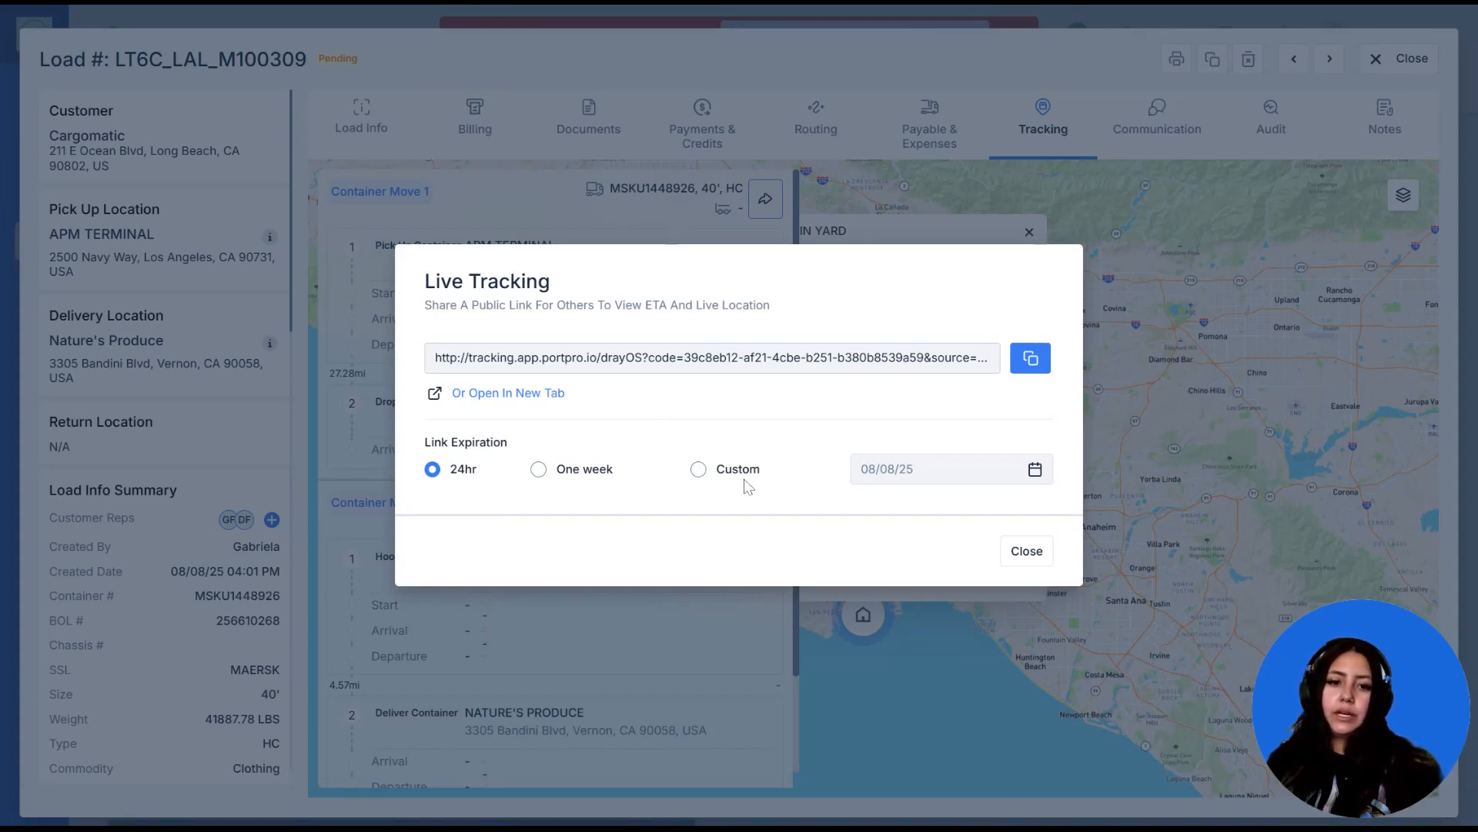
pyautogui.click(1028, 551)
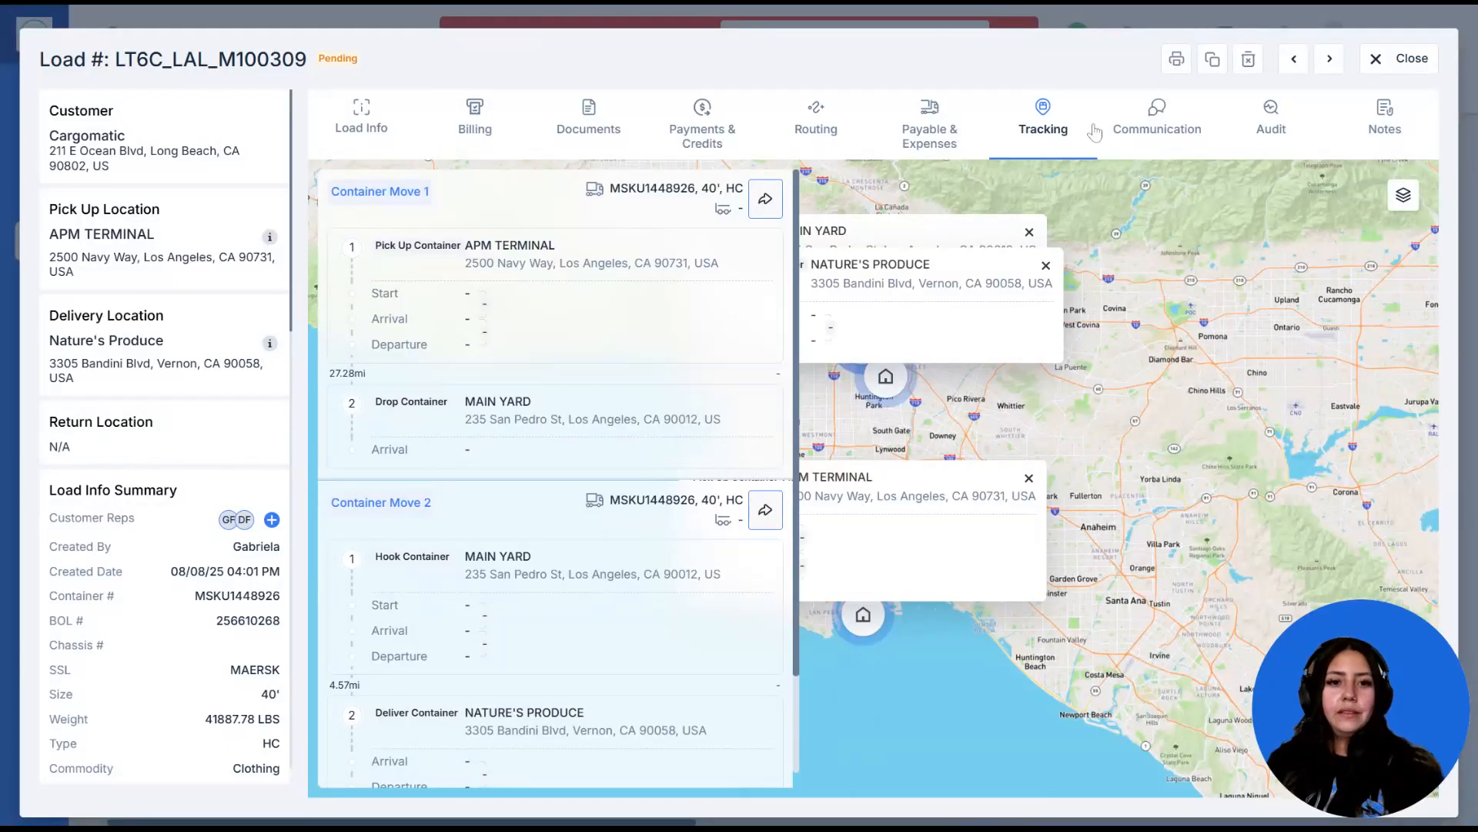
# - Review the load's email communication and its audit history of changes
pyautogui.click(1168, 126)
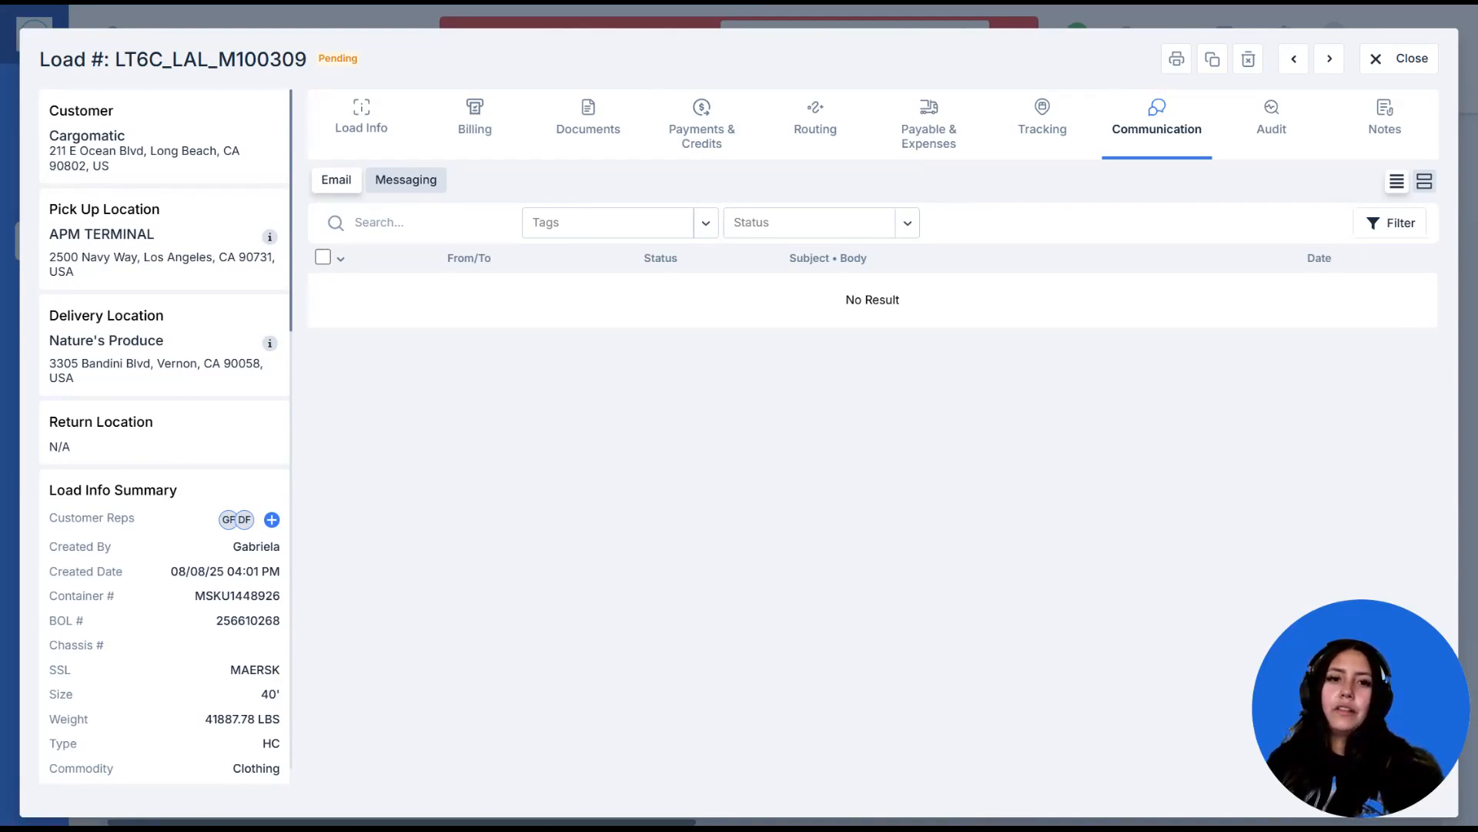
pyautogui.click(1266, 154)
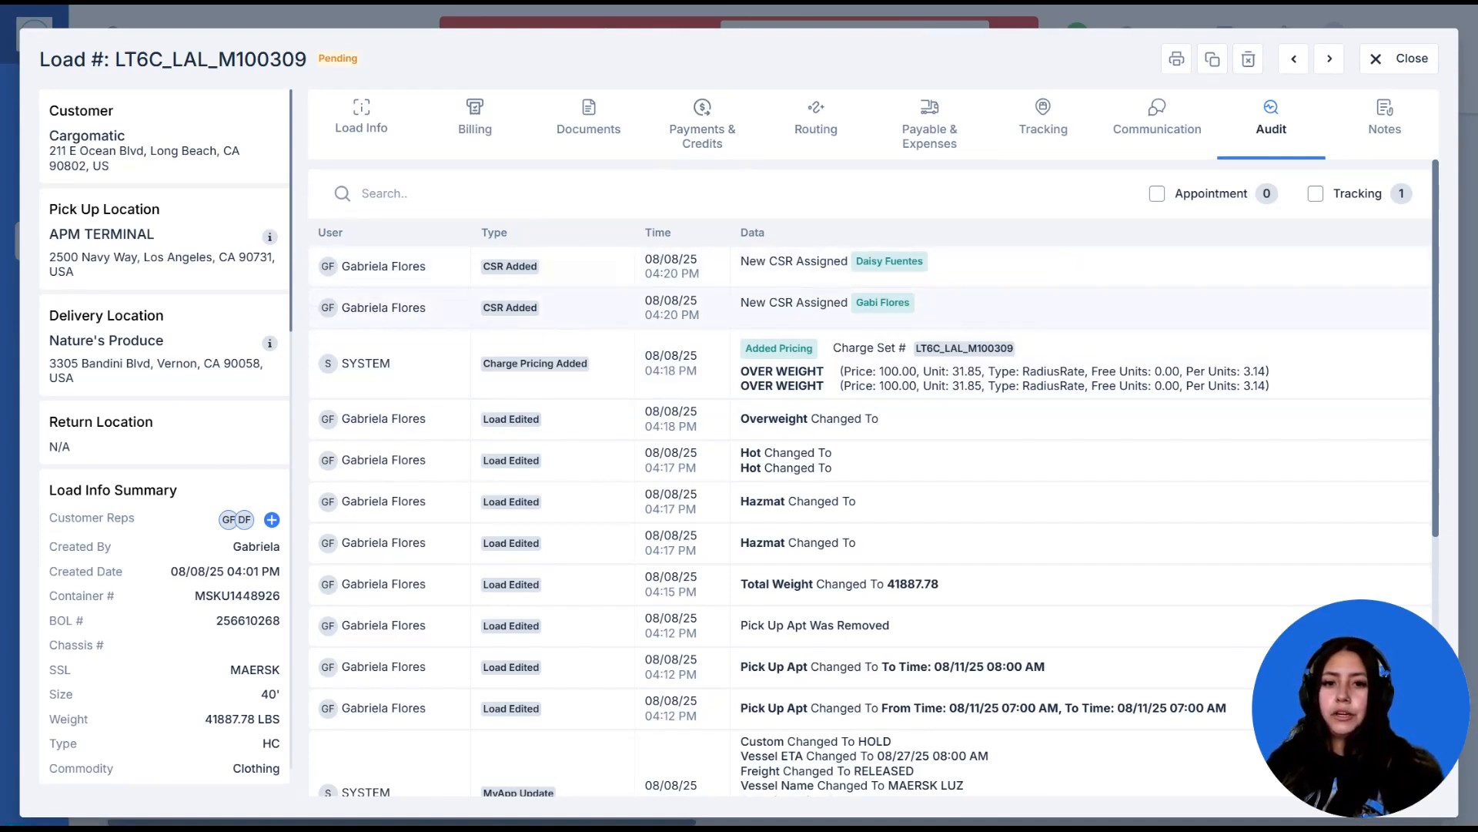
pyautogui.scroll(-1, 828, 565)
pyautogui.scroll(1, 828, 564)
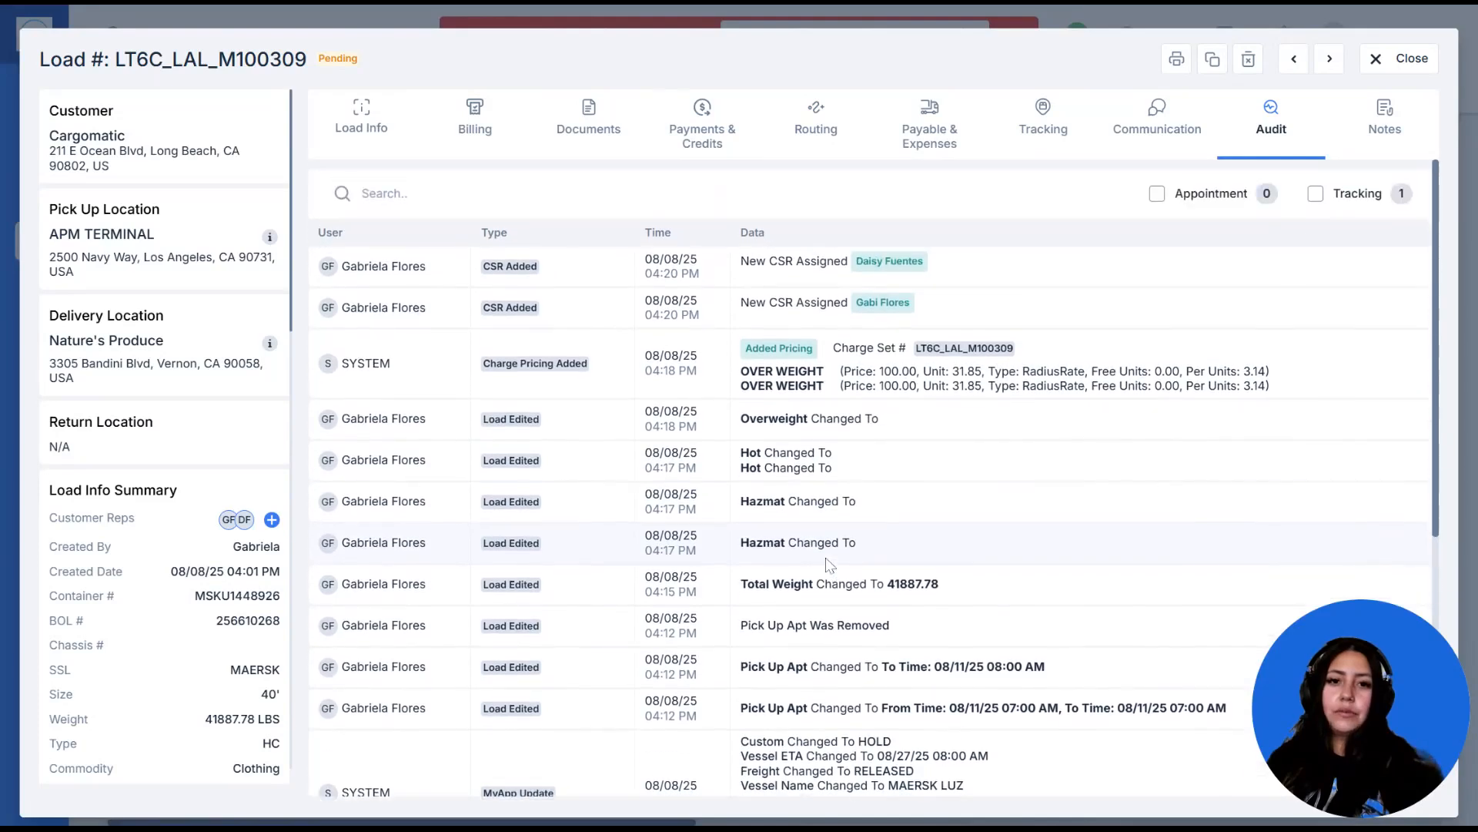
# - Review the load's notes section, return to its load information, and check which documents are available to download
pyautogui.click(1384, 129)
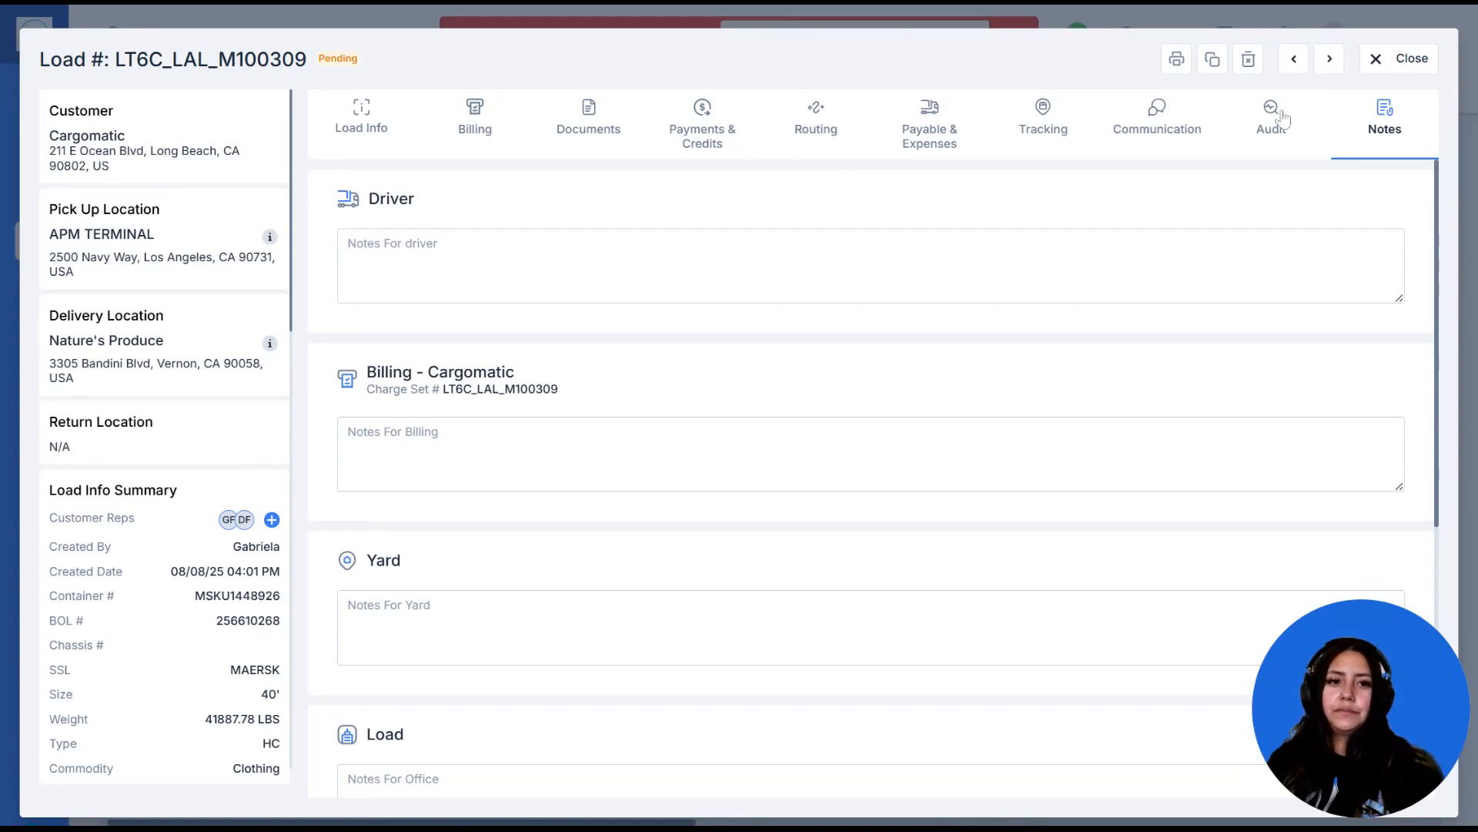
pyautogui.click(397, 127)
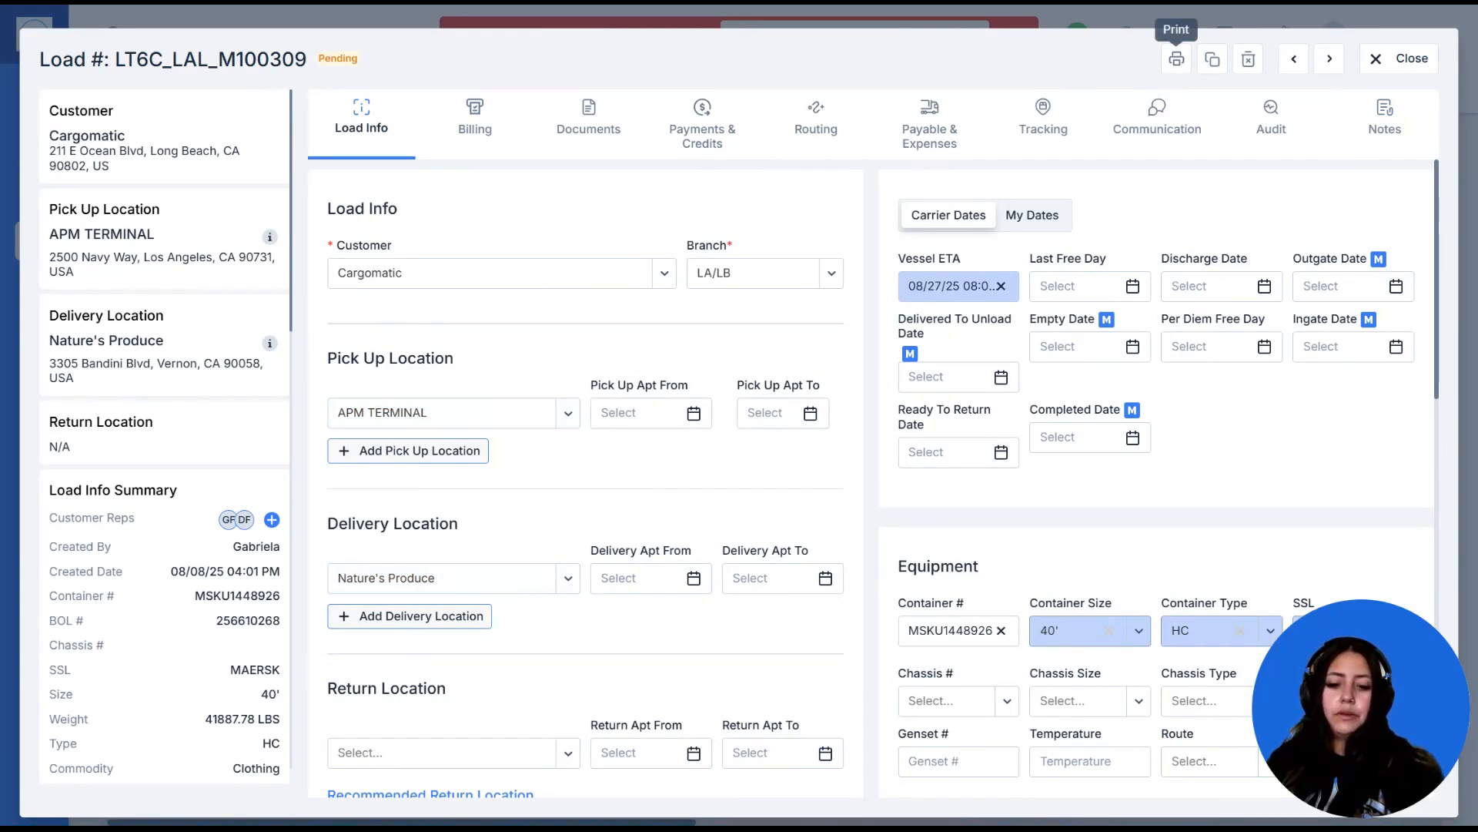
pyautogui.click(1178, 69)
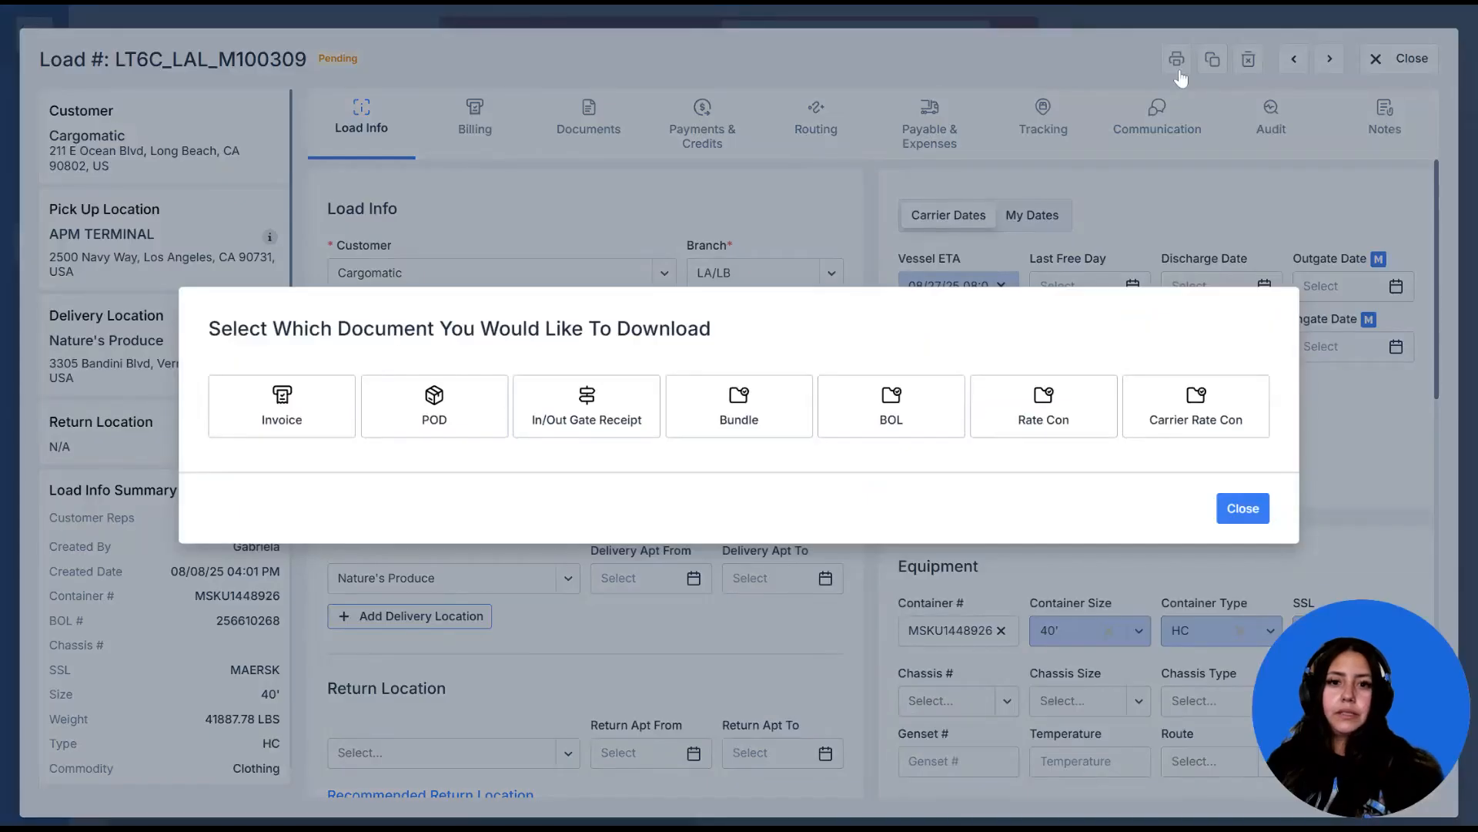
pyautogui.click(1243, 509)
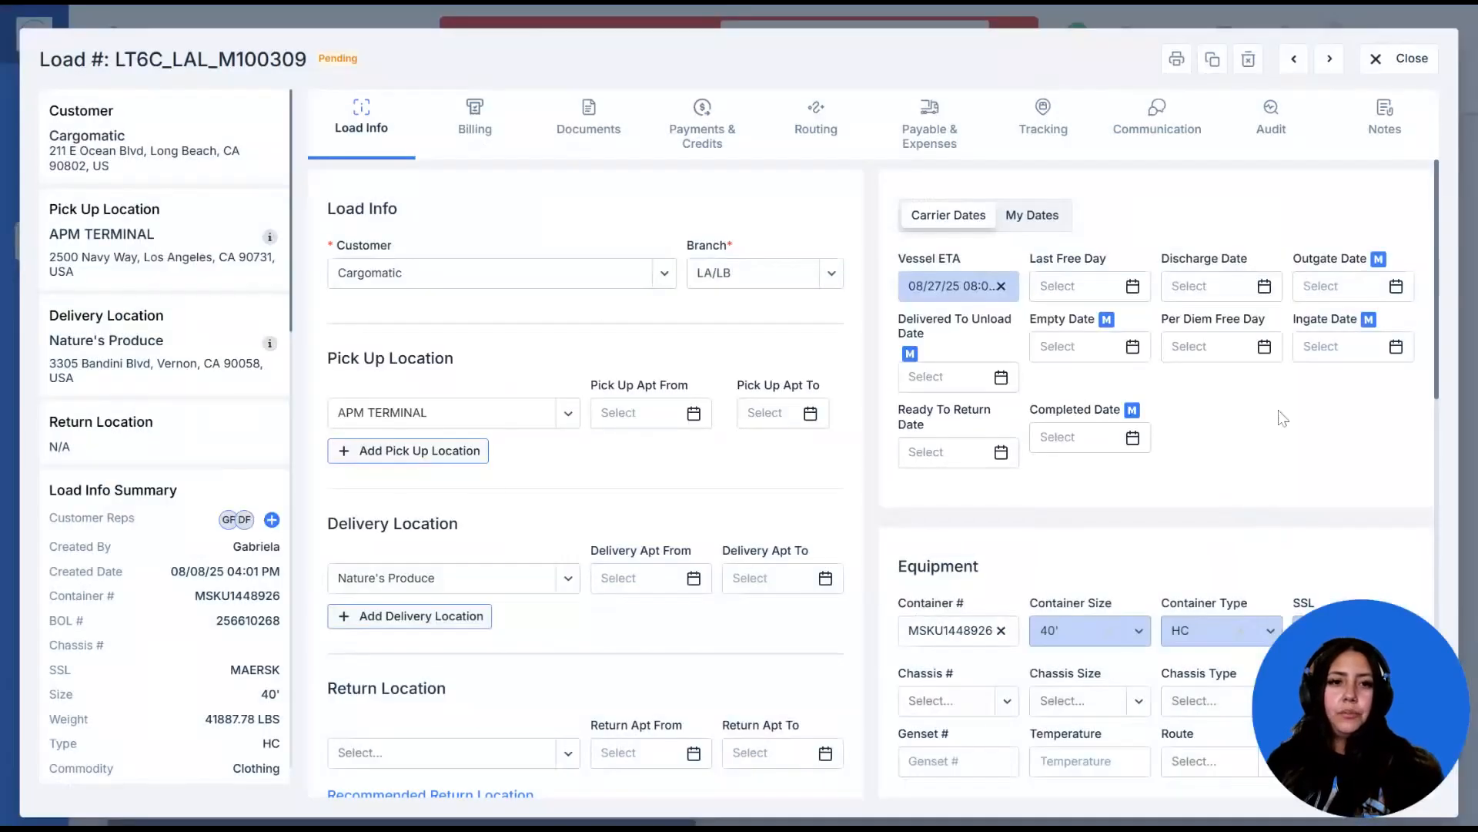
# - Inspect the options for duplicating the load and the delete confirmation, cancelling both
pyautogui.click(1215, 68)
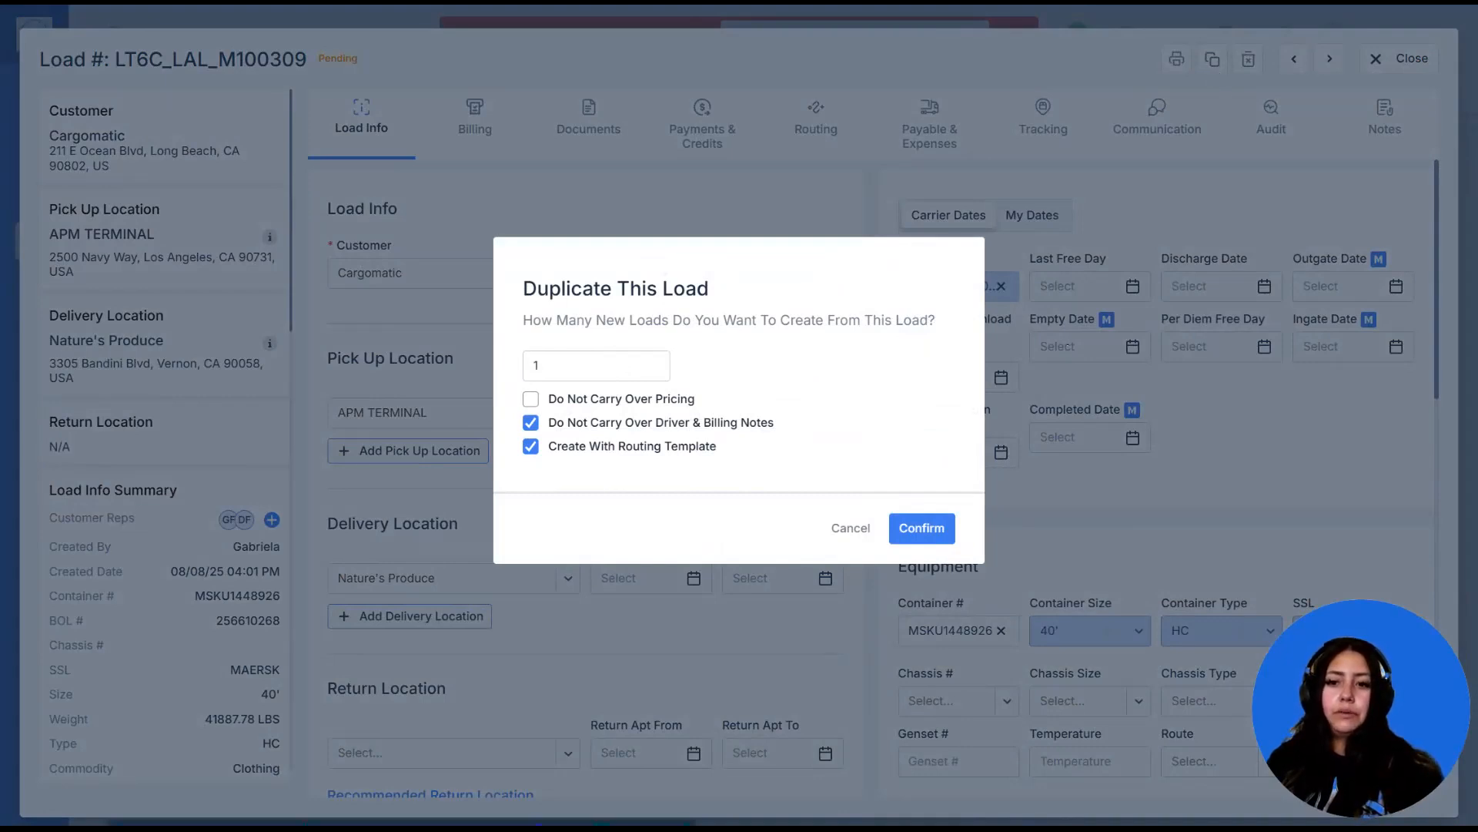
pyautogui.click(541, 365)
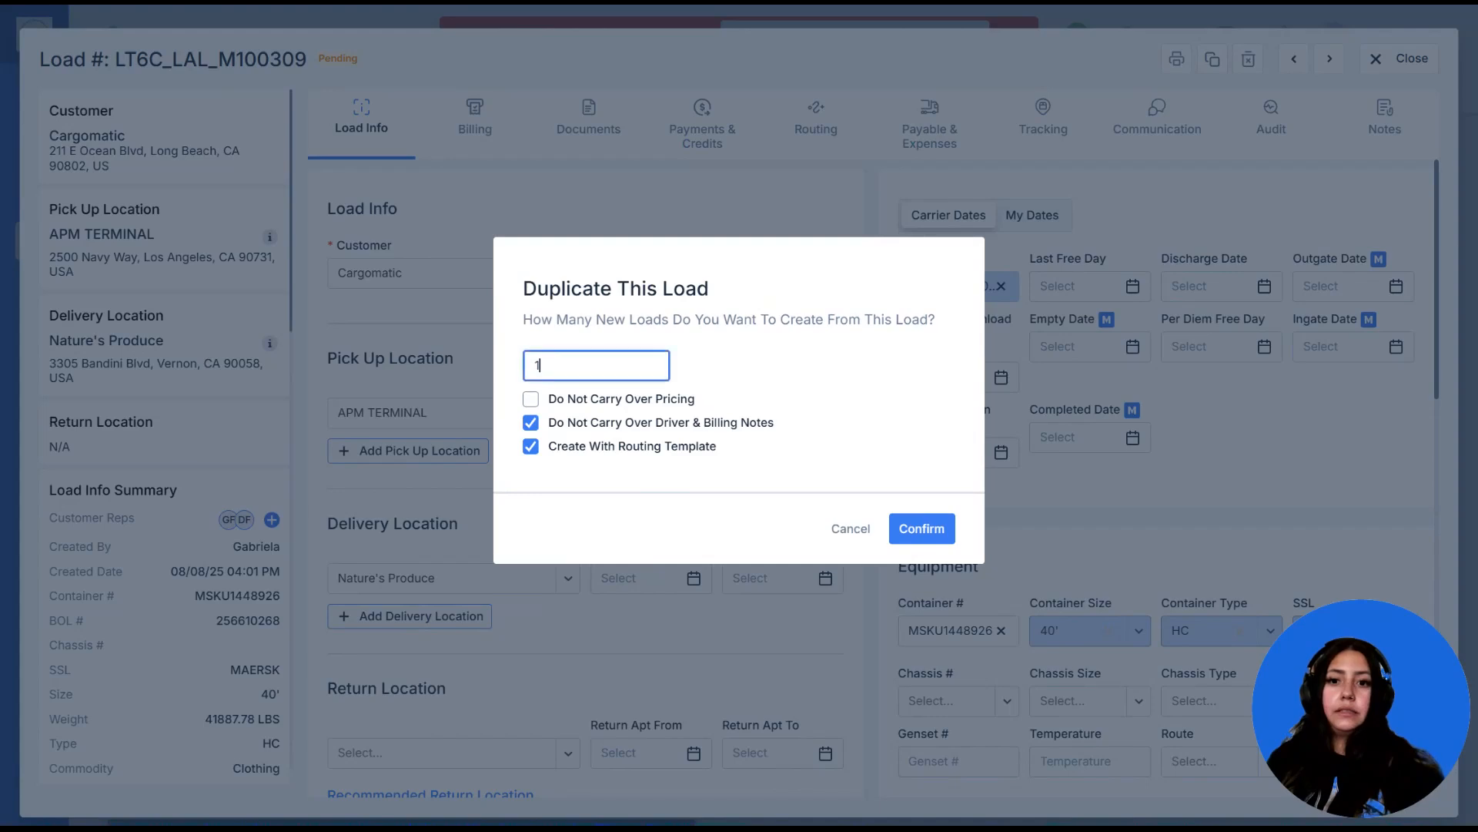
pyautogui.moveTo(542, 366); pyautogui.dragTo(523, 371)
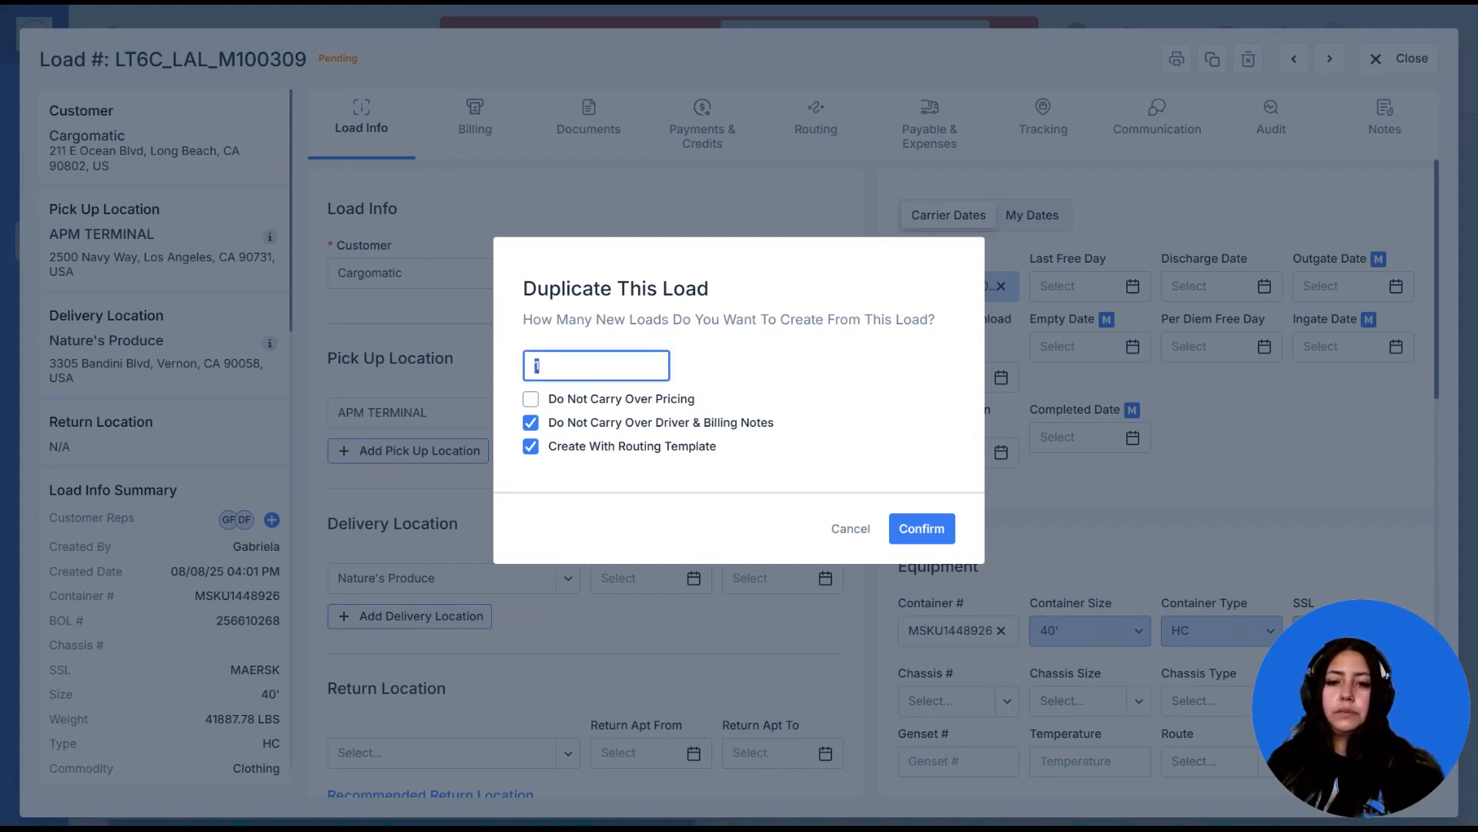
pyautogui.click(850, 528)
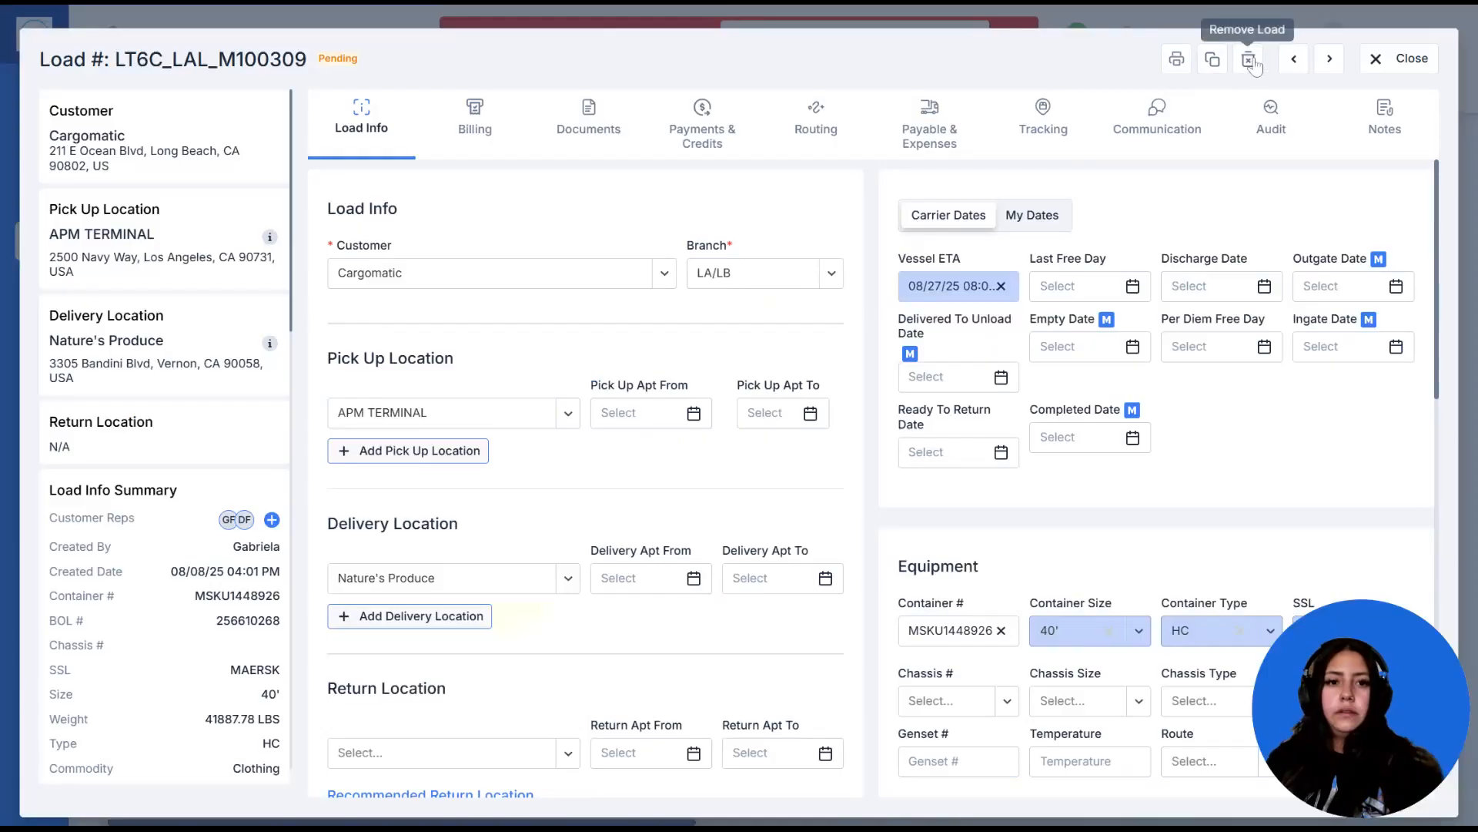
pyautogui.click(1253, 63)
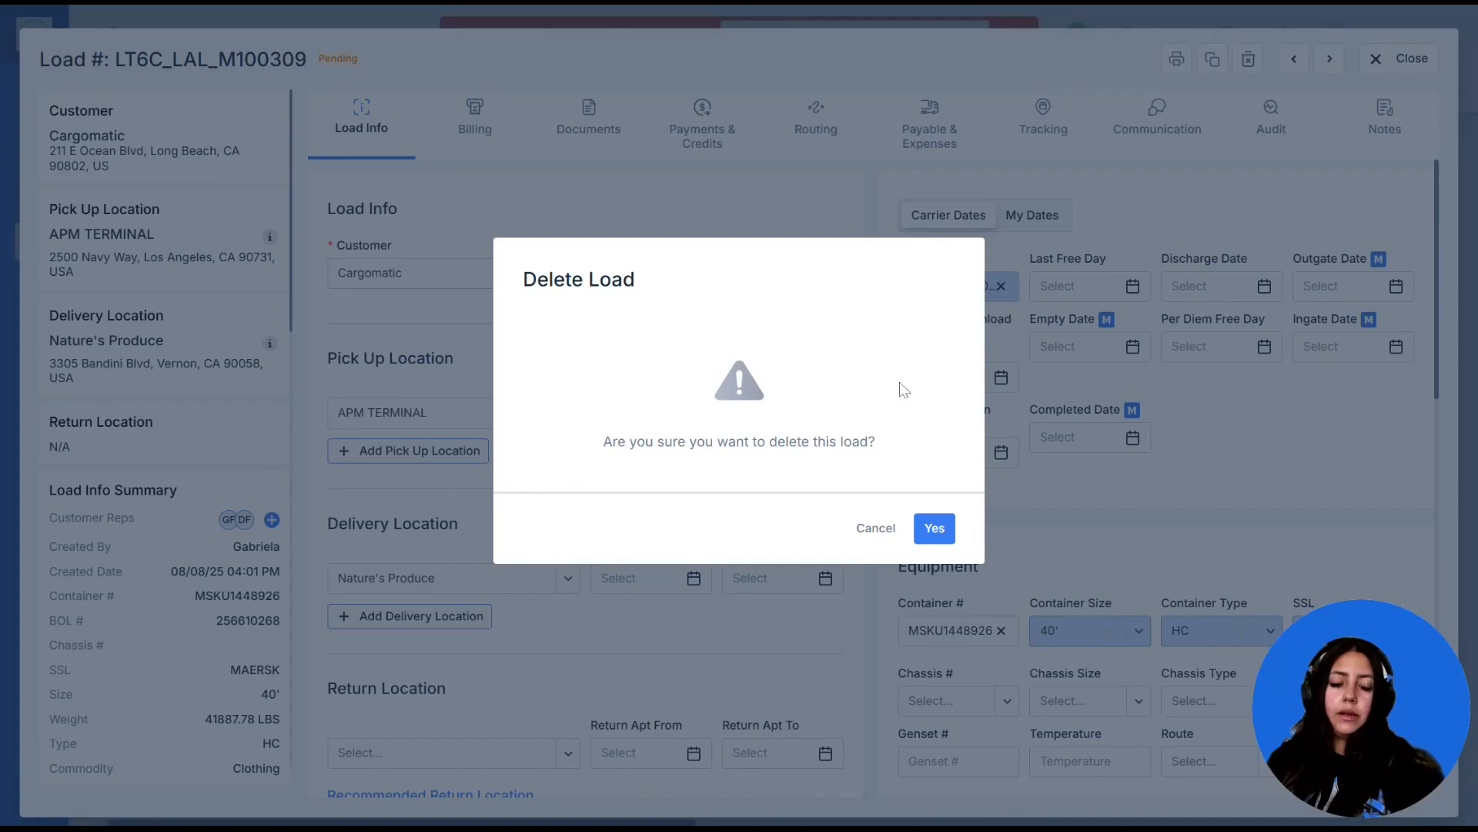
pyautogui.click(876, 533)
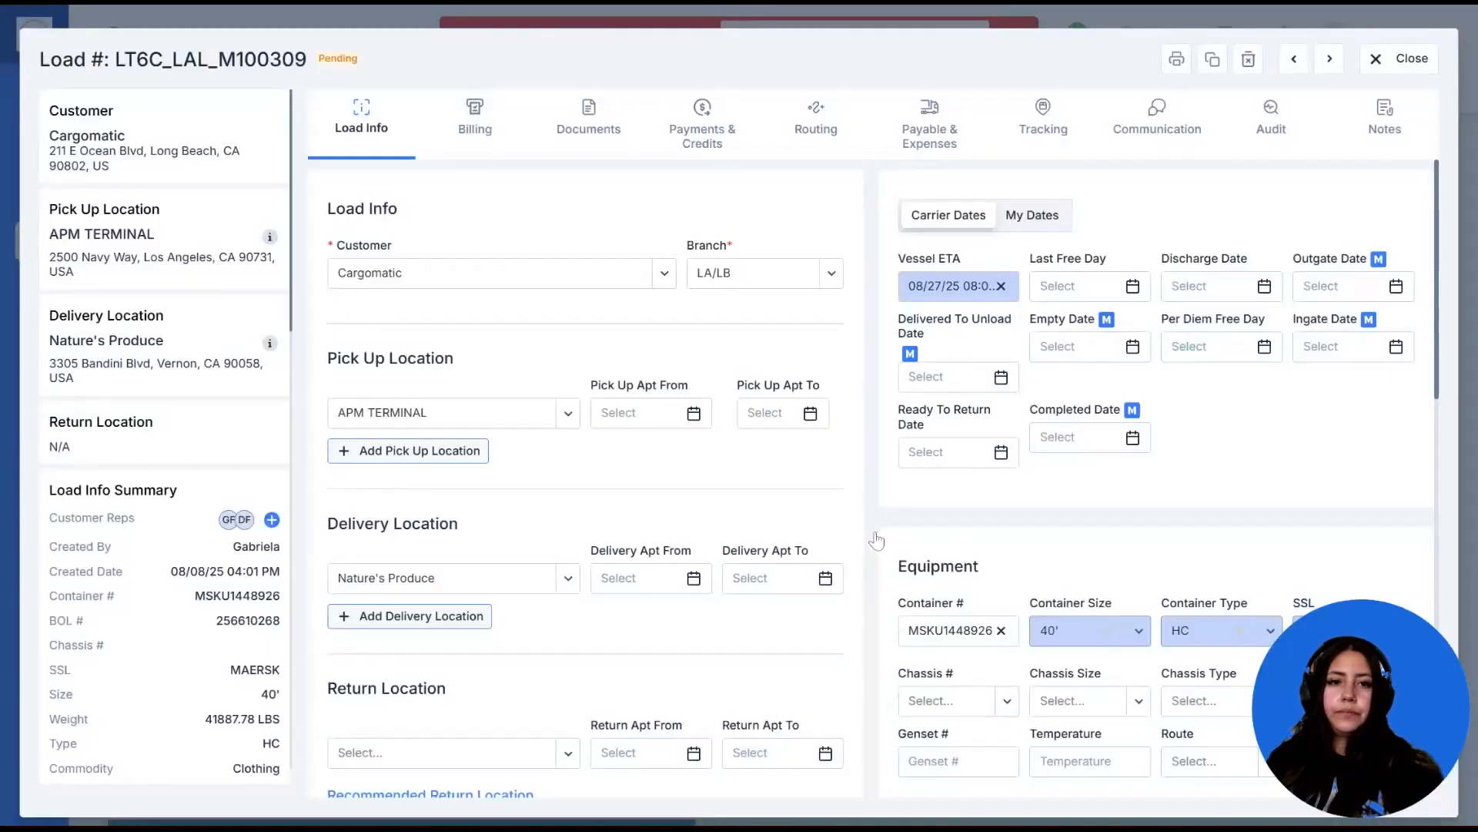
# - Browse to the previous load and back again, and close the load to return to the dispatcher board
pyautogui.click(1294, 62)
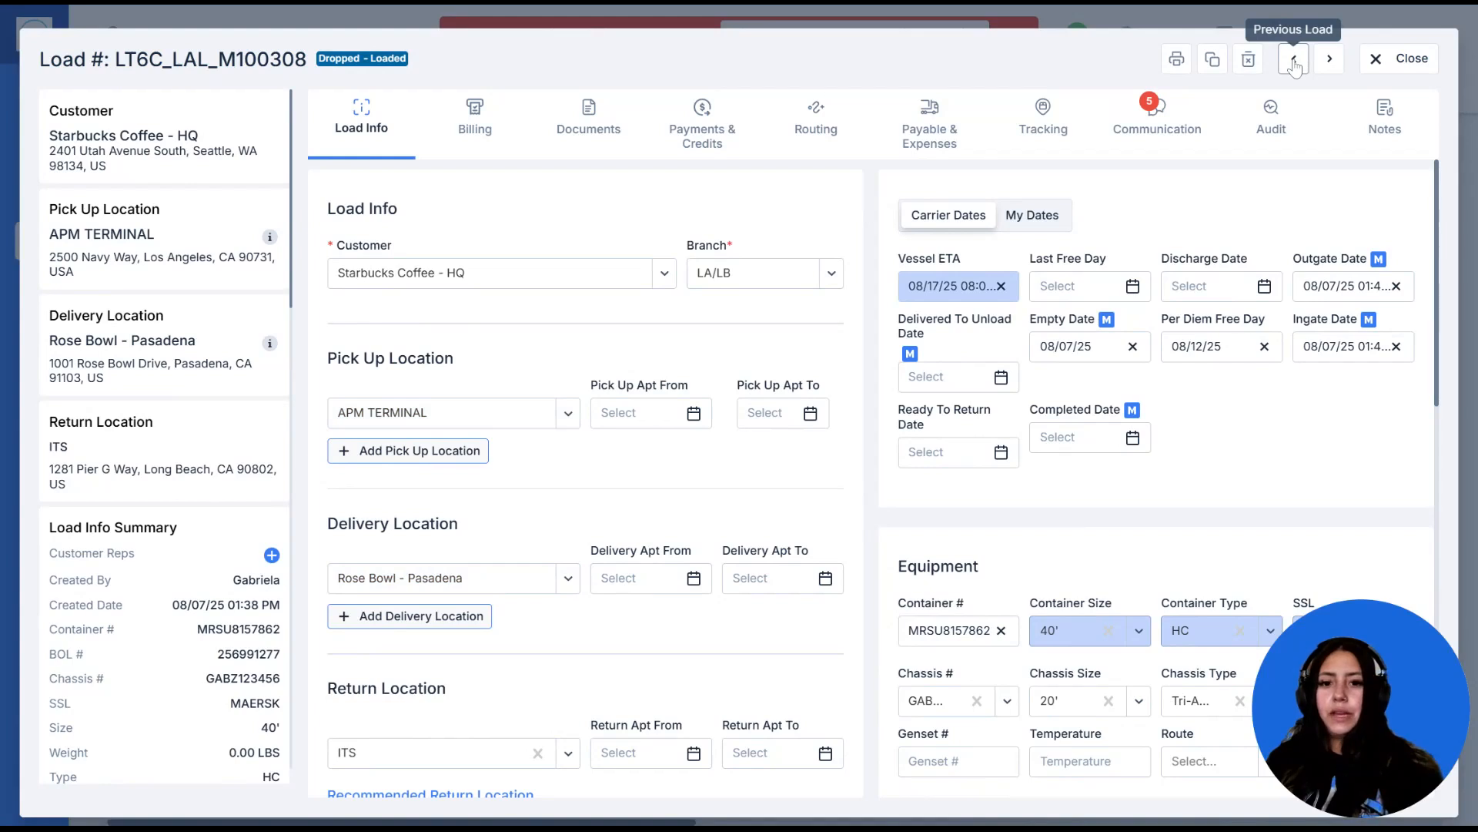
pyautogui.click(1322, 66)
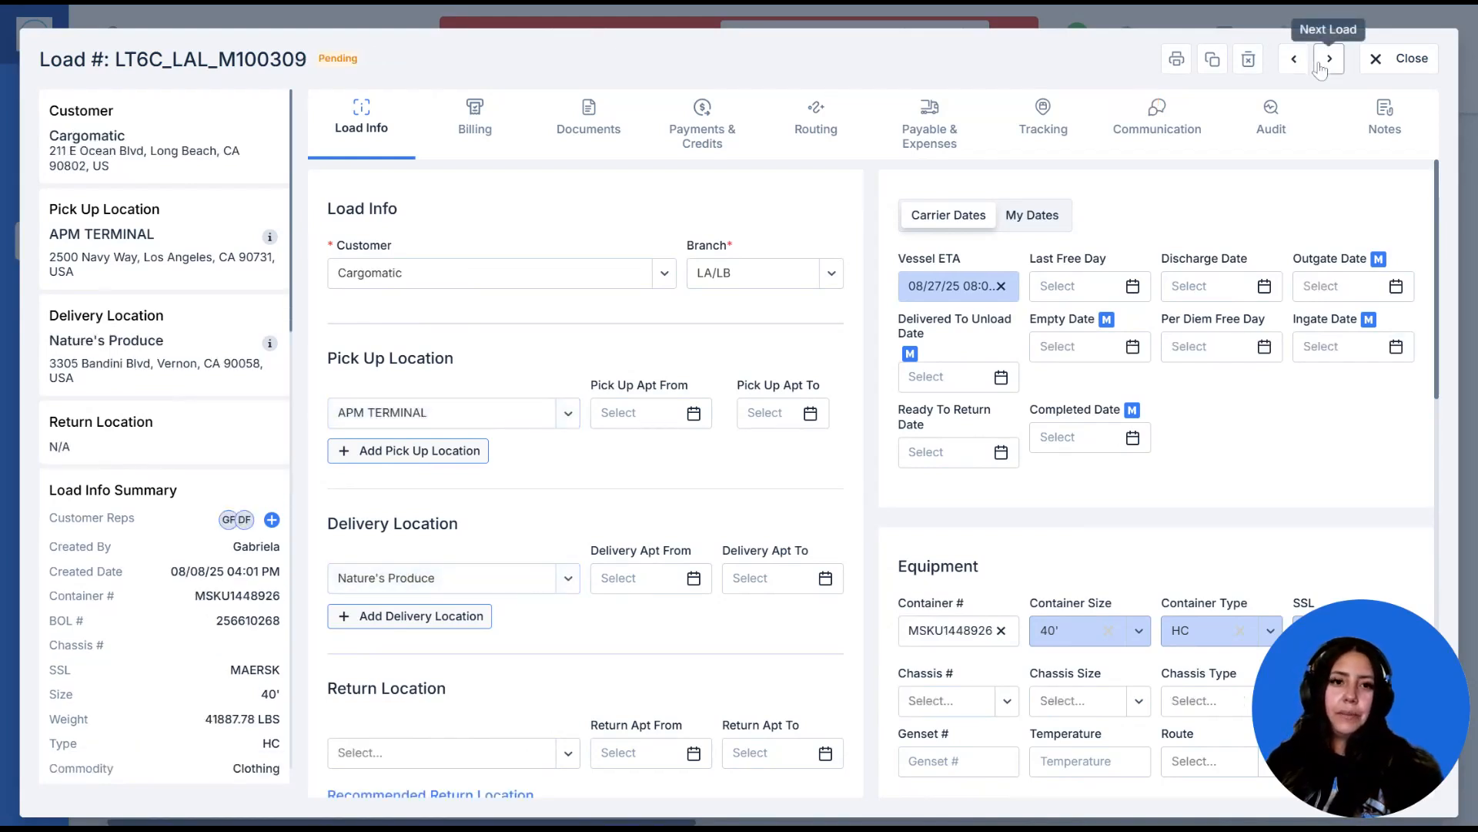
pyautogui.click(1407, 78)
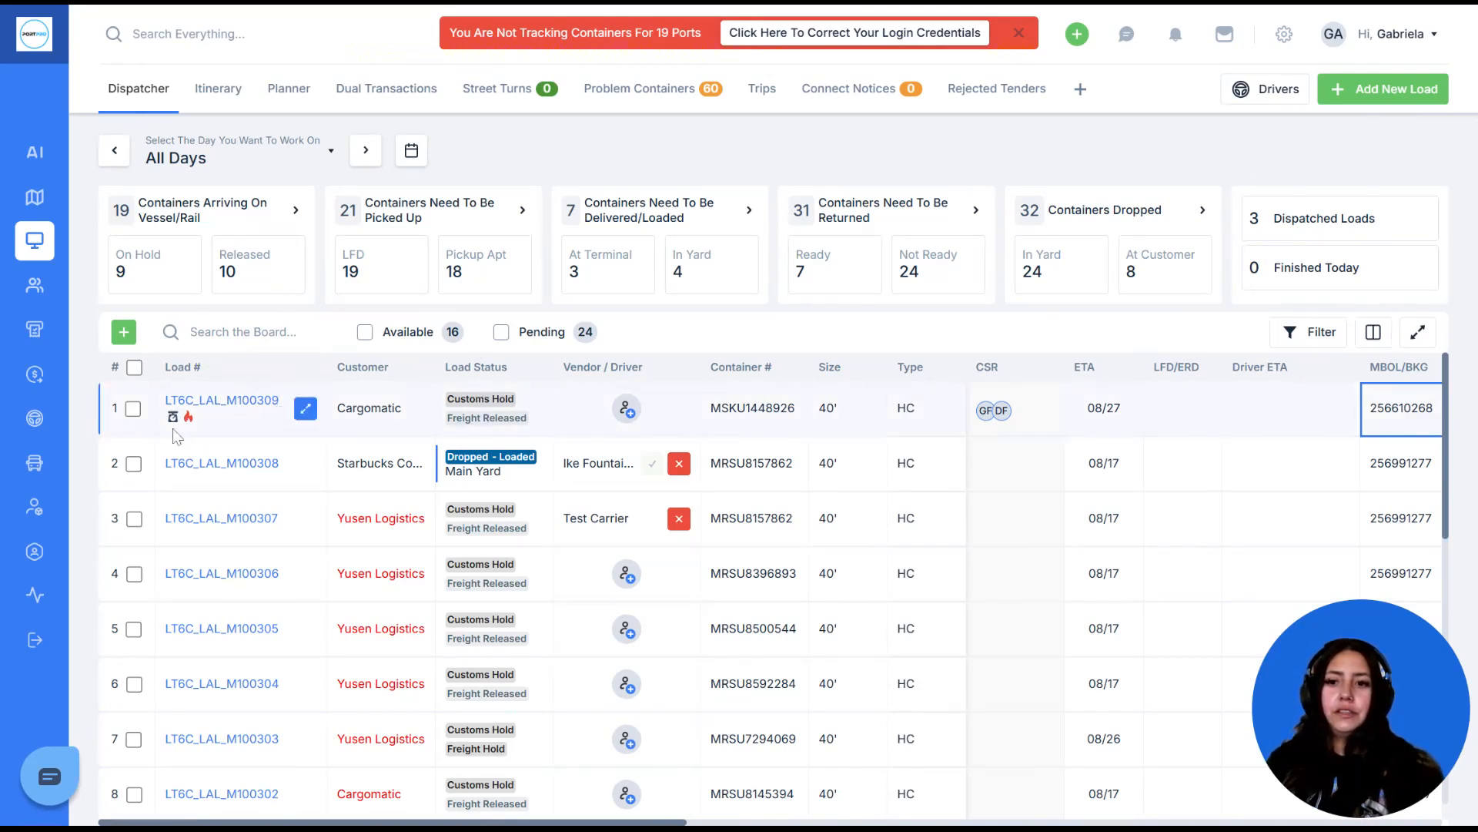
pyautogui.moveTo(173, 420)
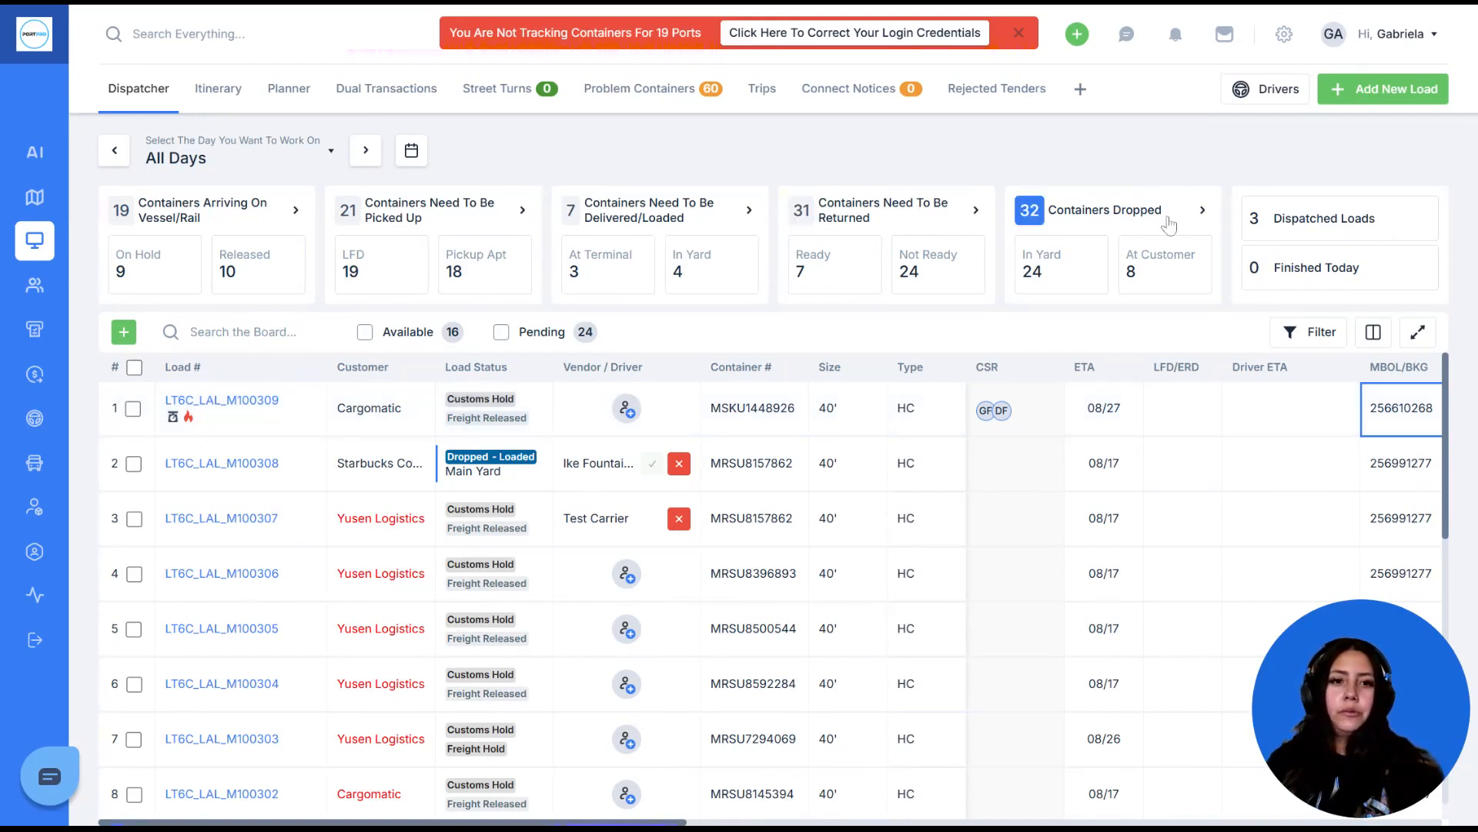
pyautogui.click(1412, 101)
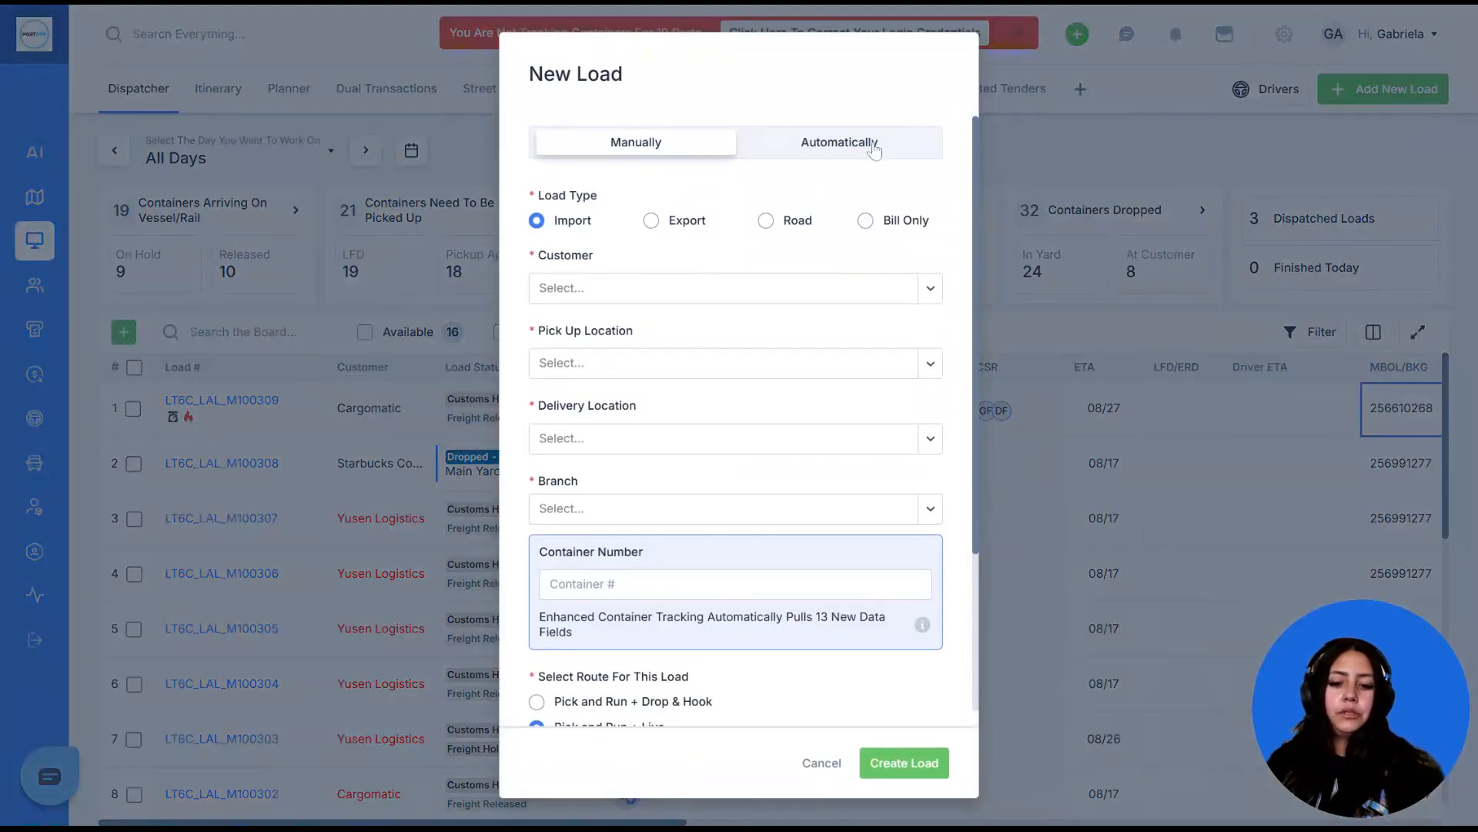
pyautogui.click(875, 149)
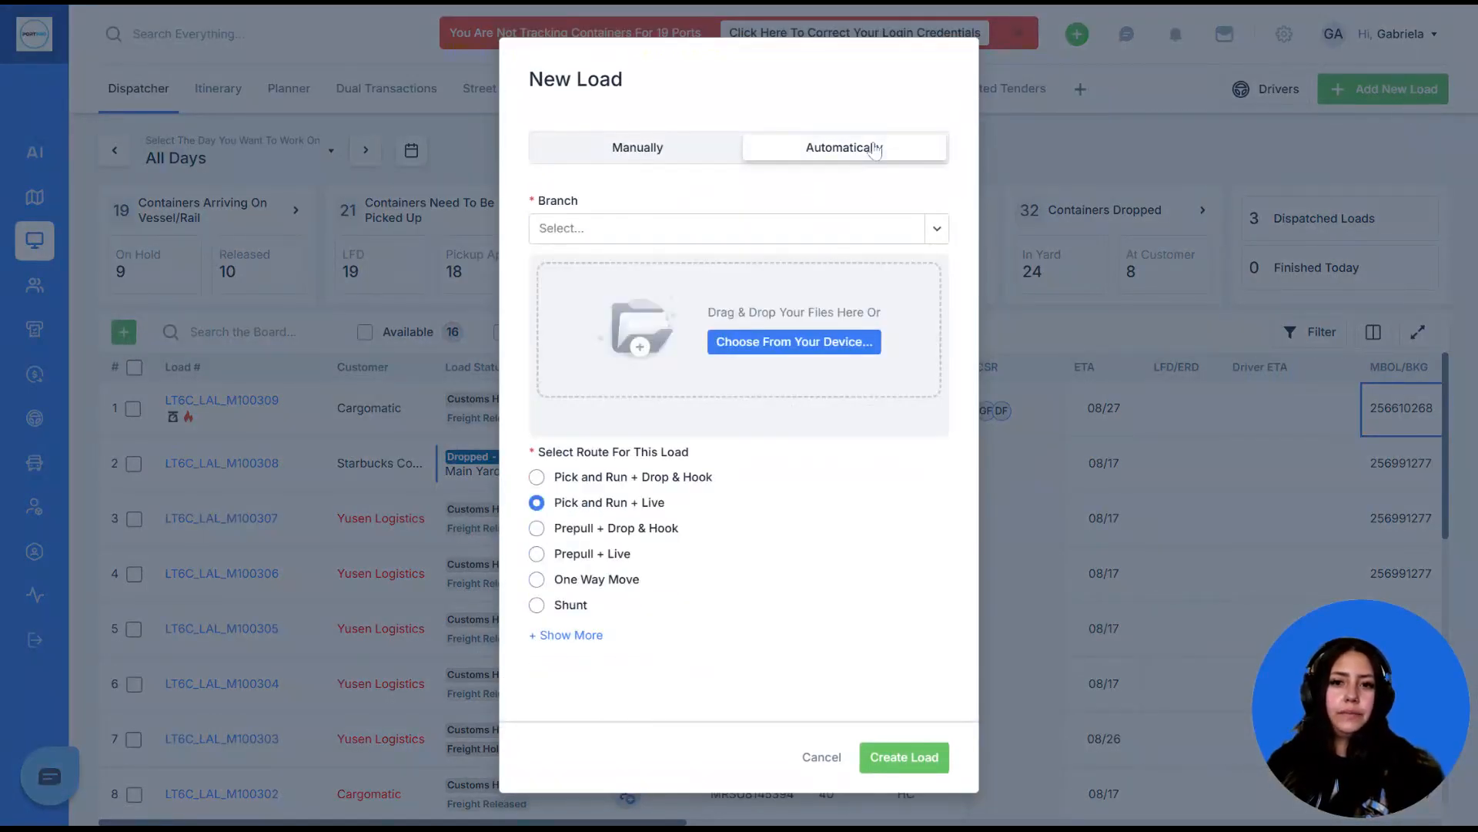
pyautogui.click(664, 230)
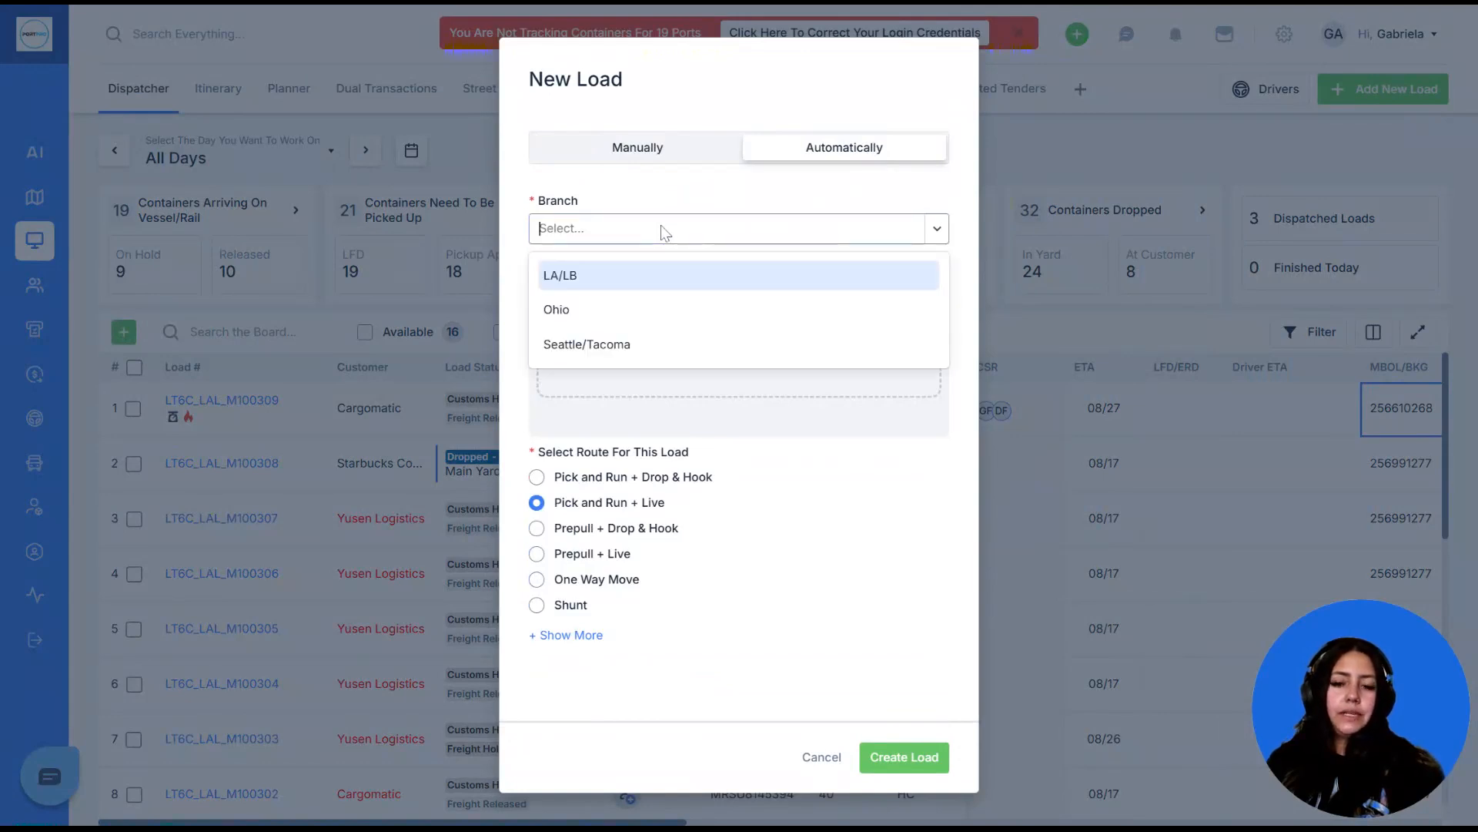
pyautogui.click(622, 275)
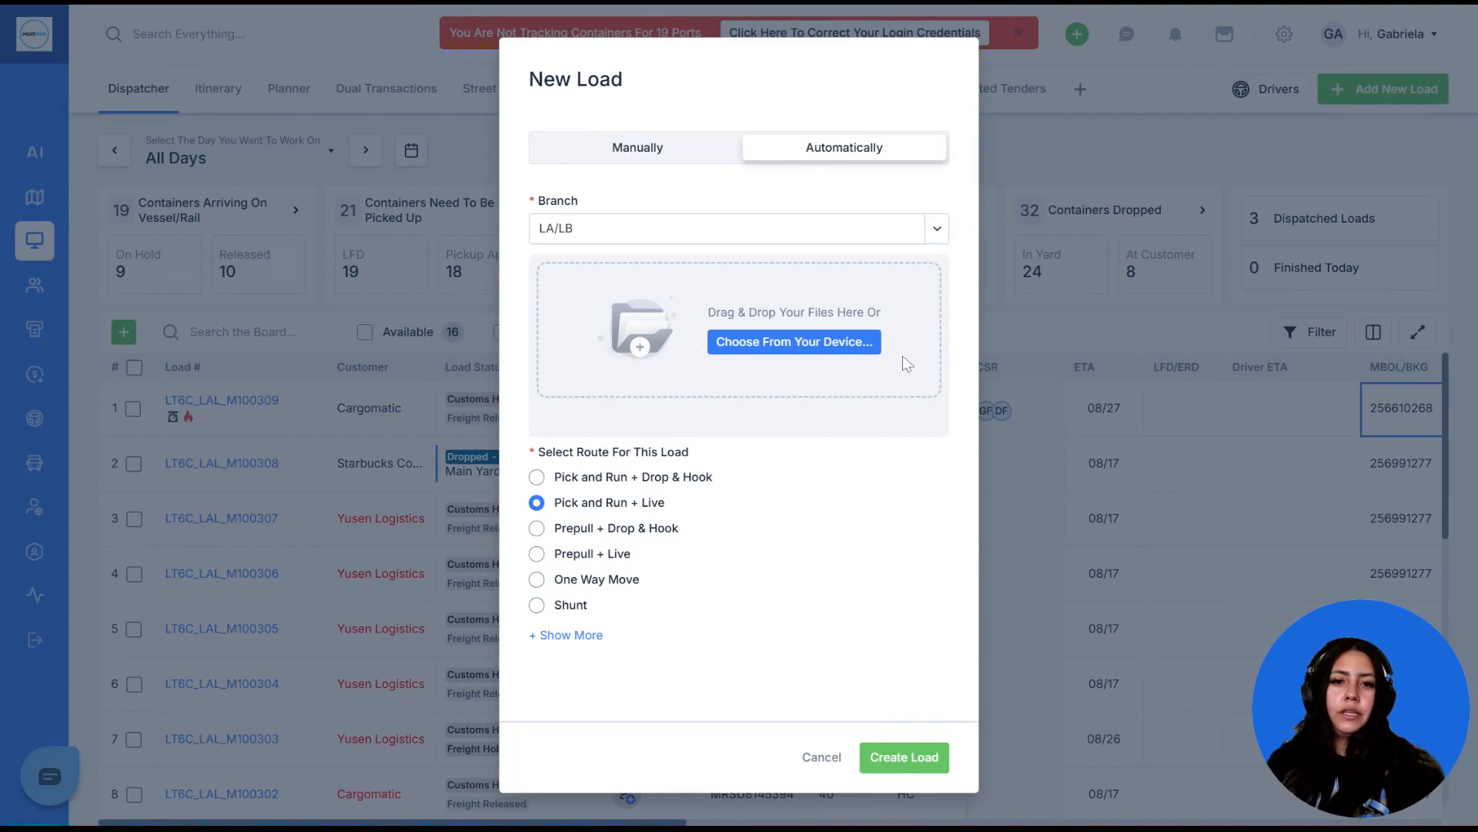
pyautogui.click(791, 351)
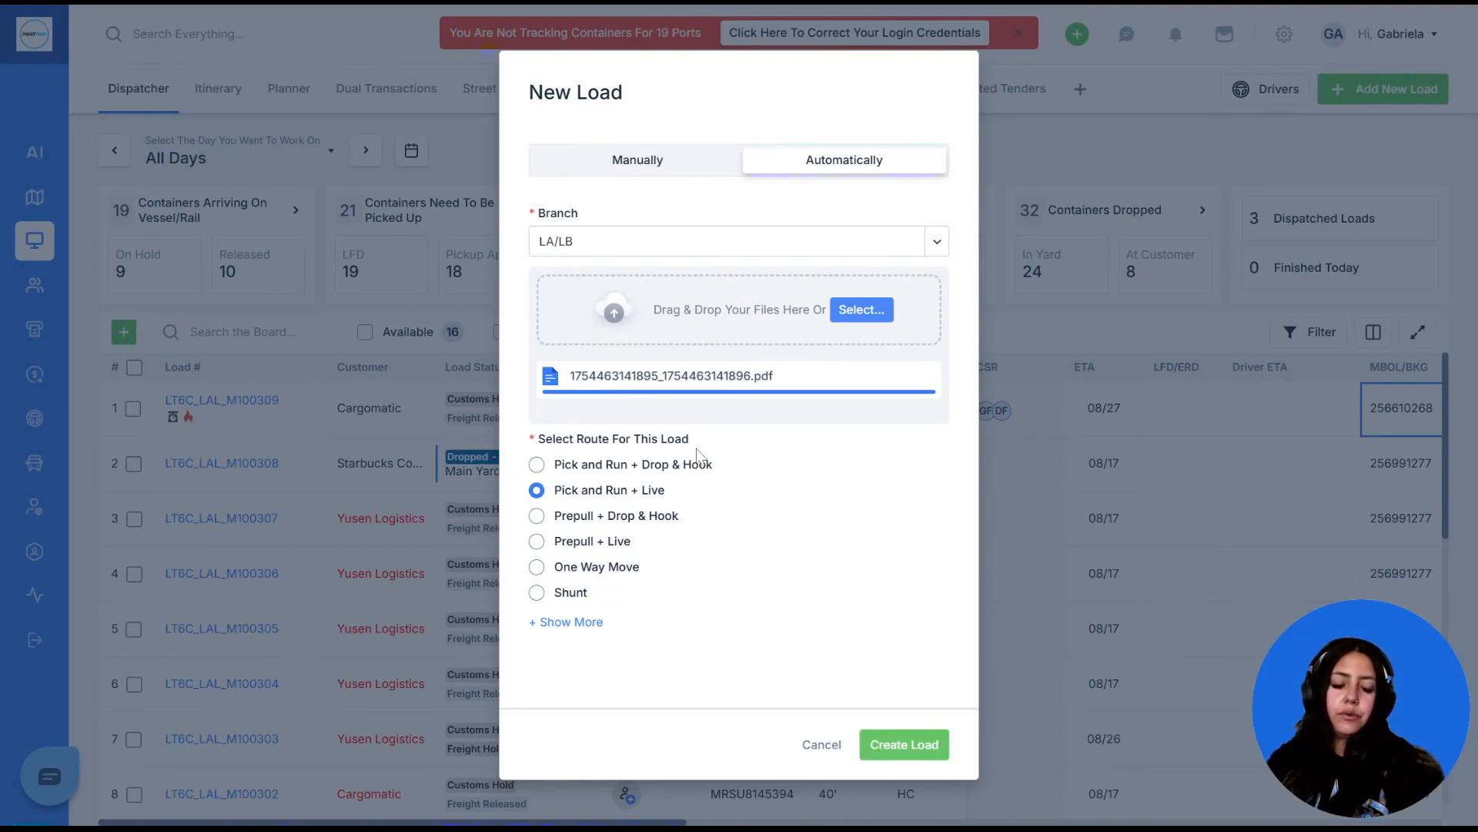
pyautogui.click(537, 516)
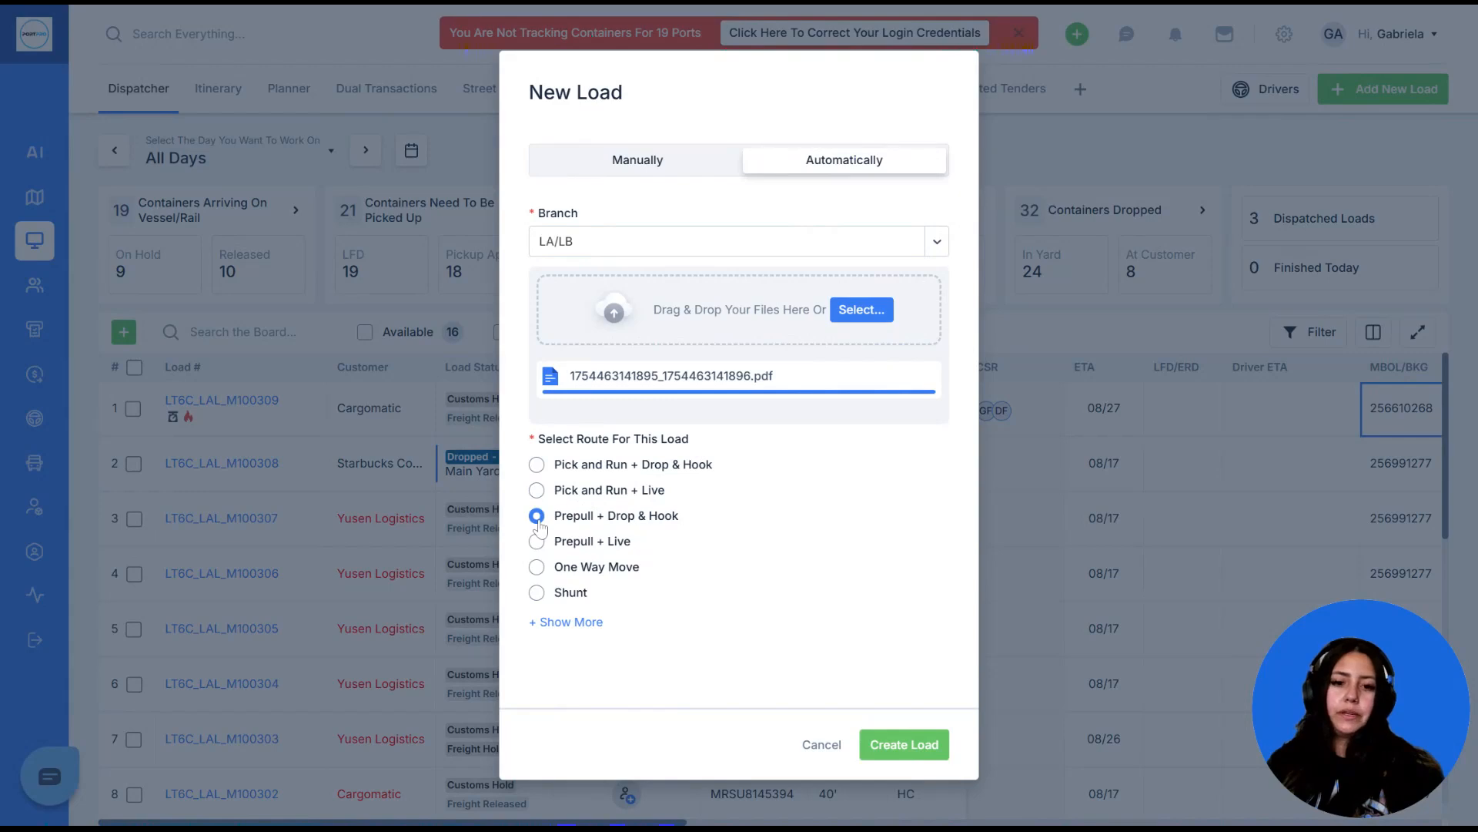
pyautogui.click(906, 748)
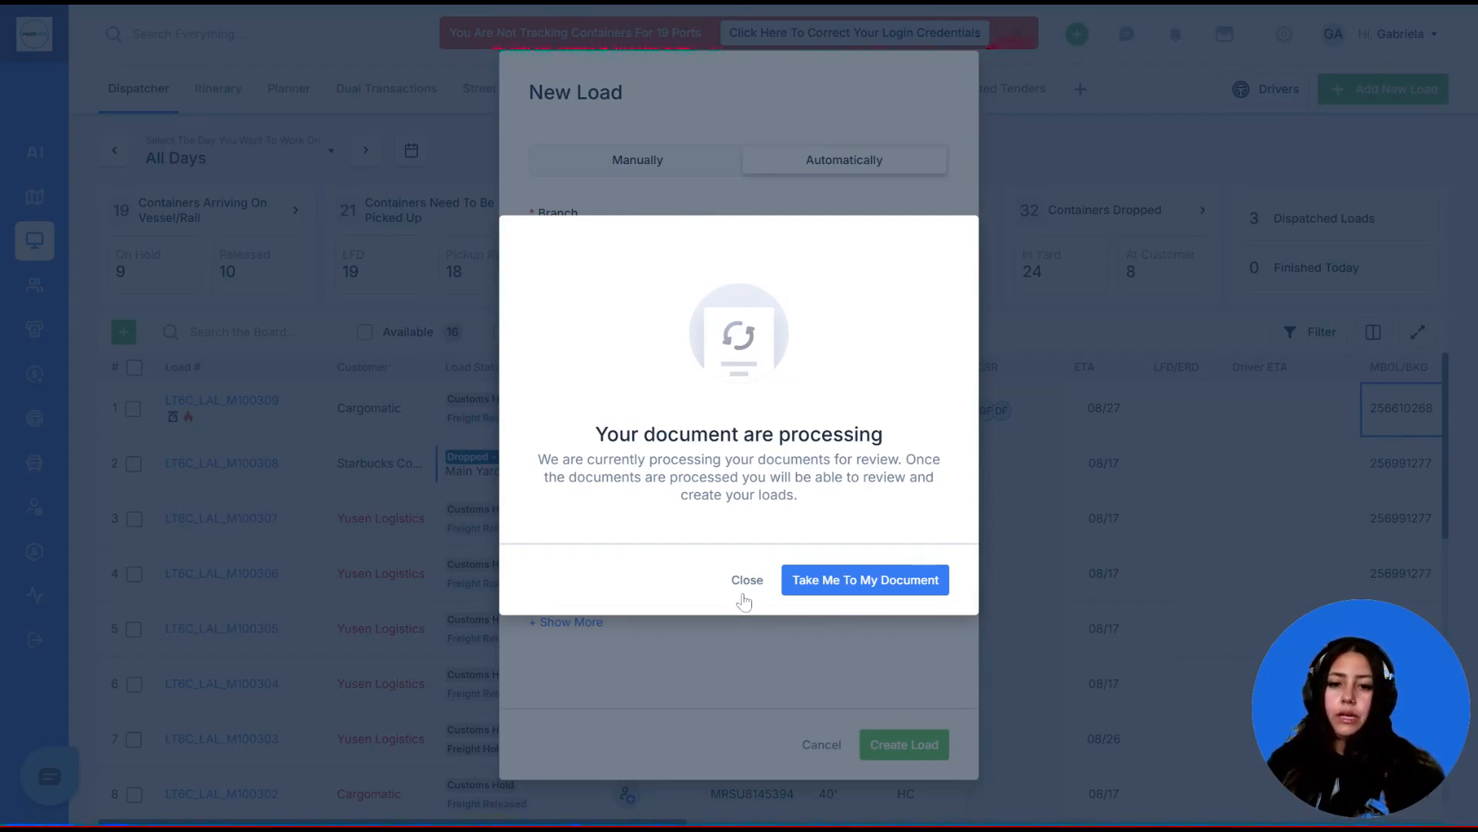
pyautogui.click(868, 581)
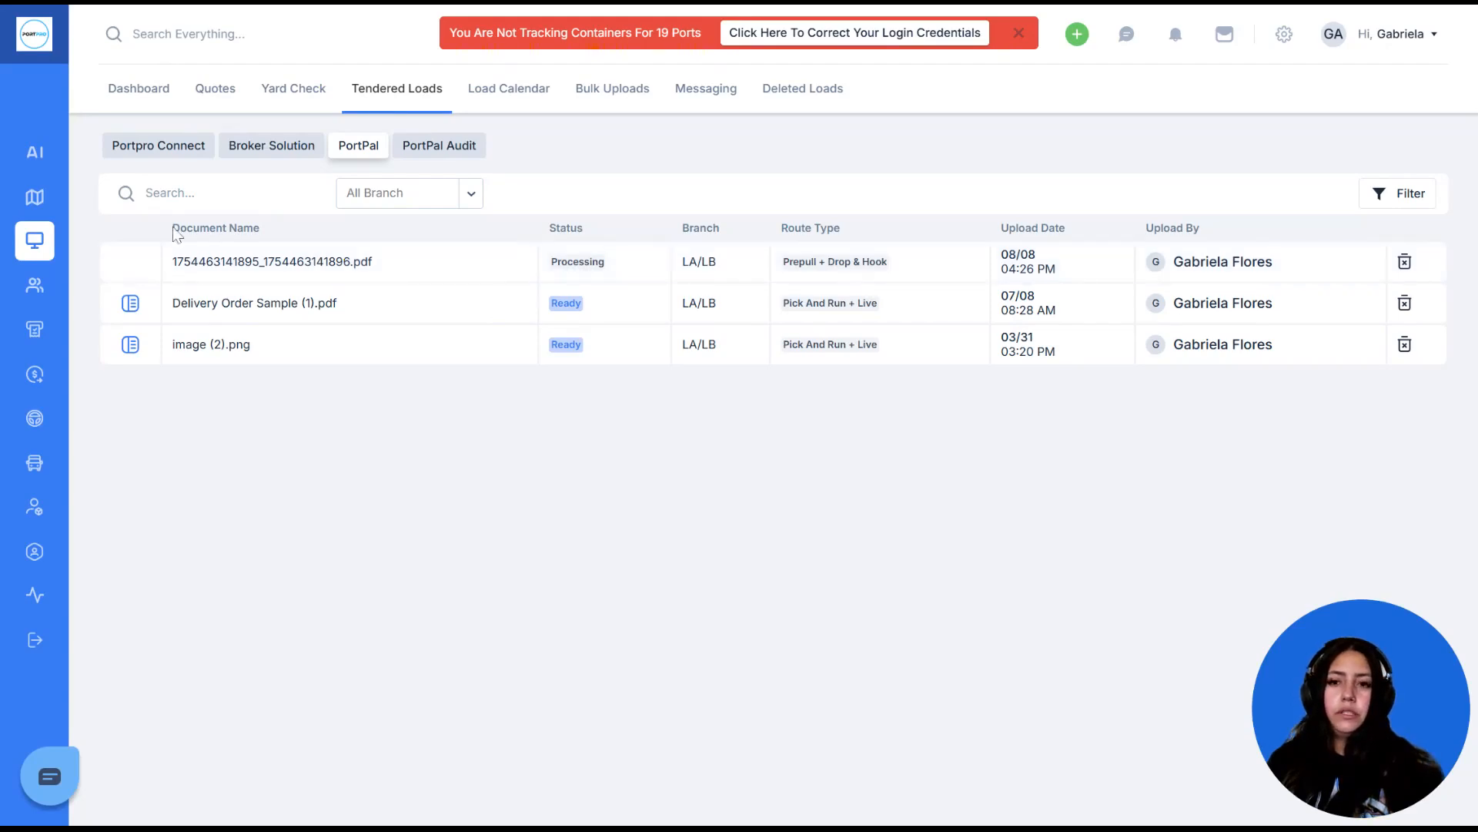
# - Go back to the dispatcher board and from there open the PortPal document list in Customer Service's Tendered Loads
pyautogui.click(89, 243)
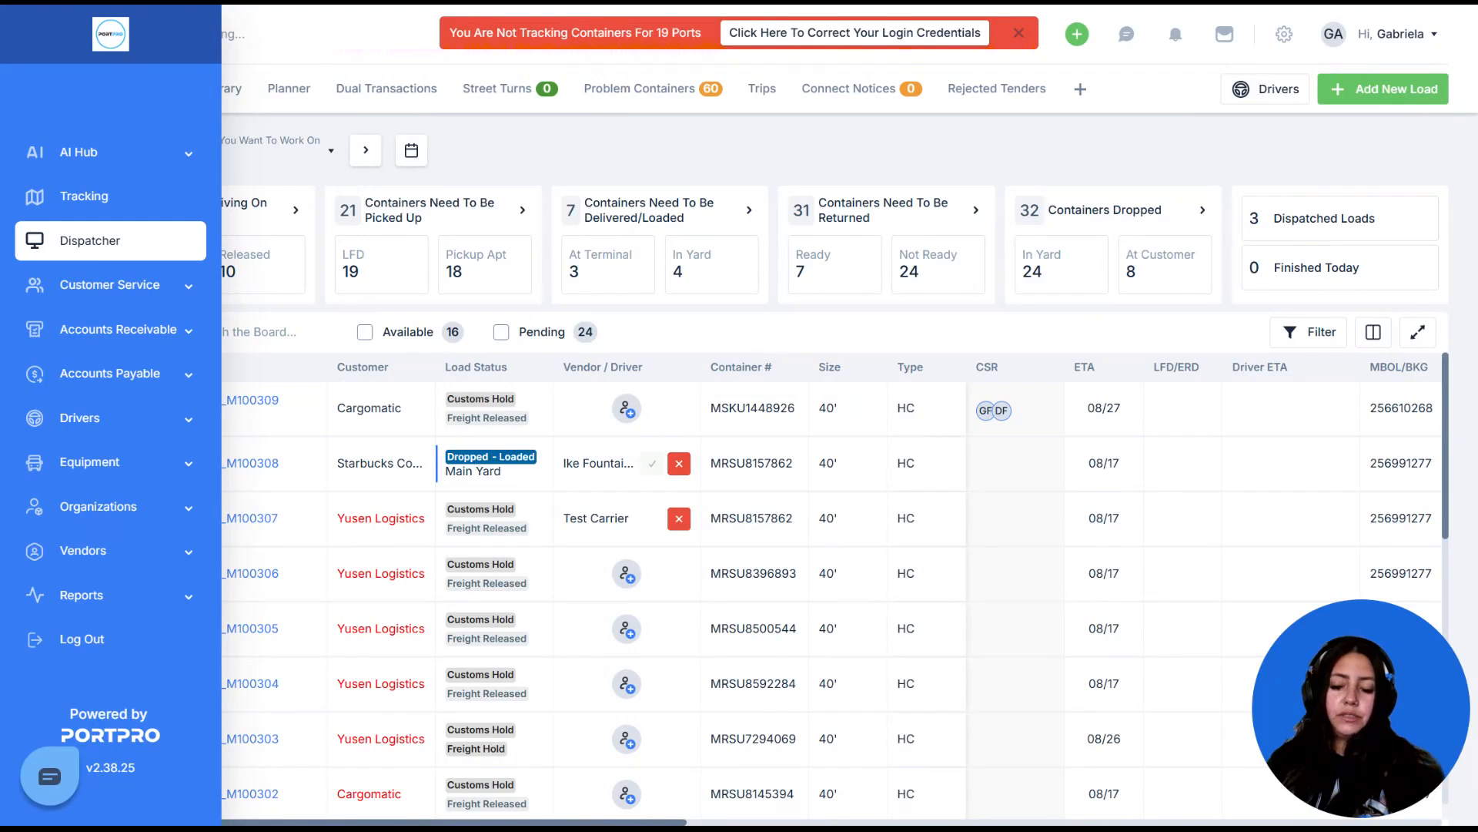
pyautogui.click(107, 285)
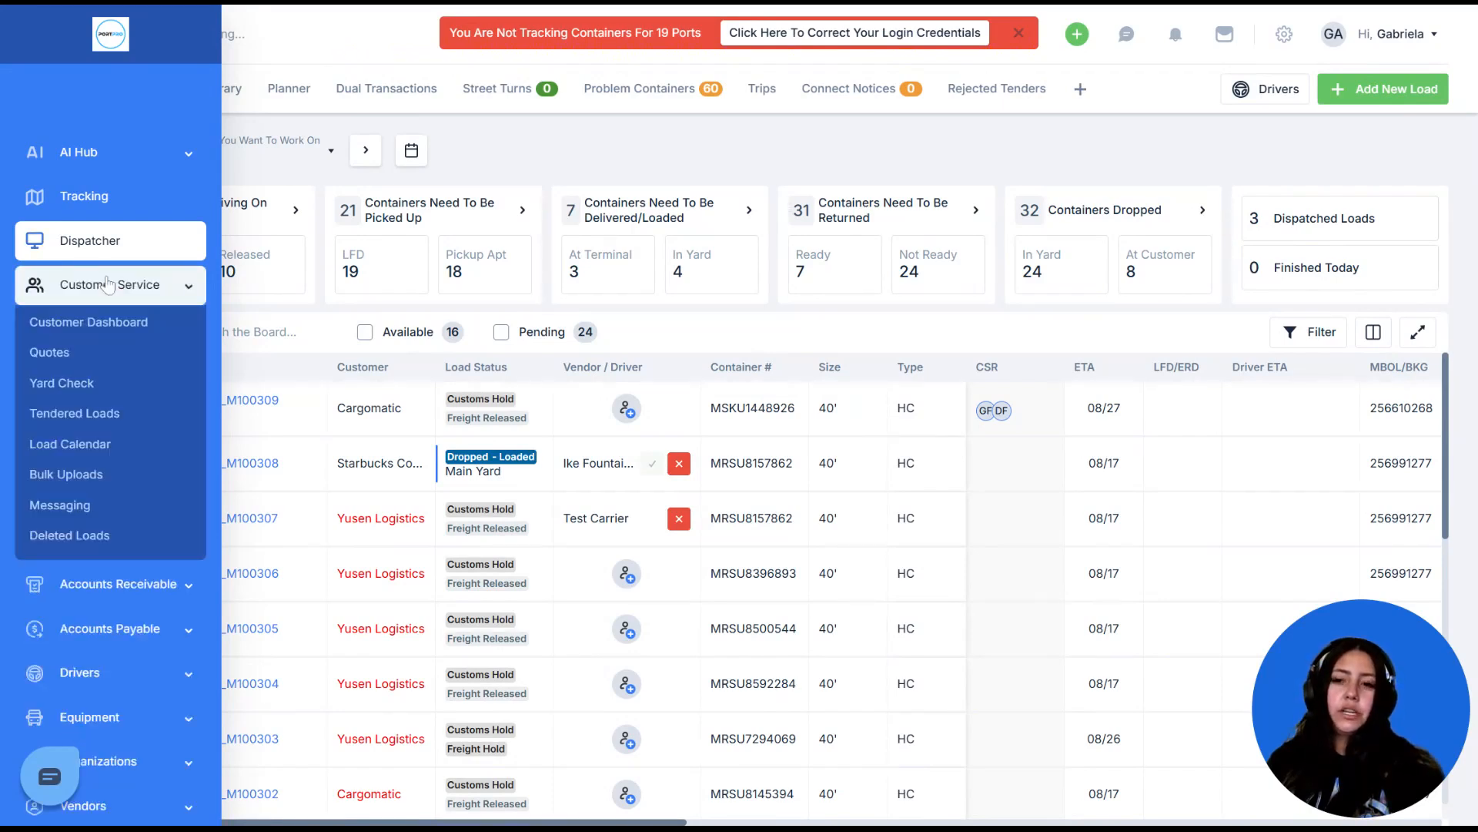
pyautogui.click(102, 420)
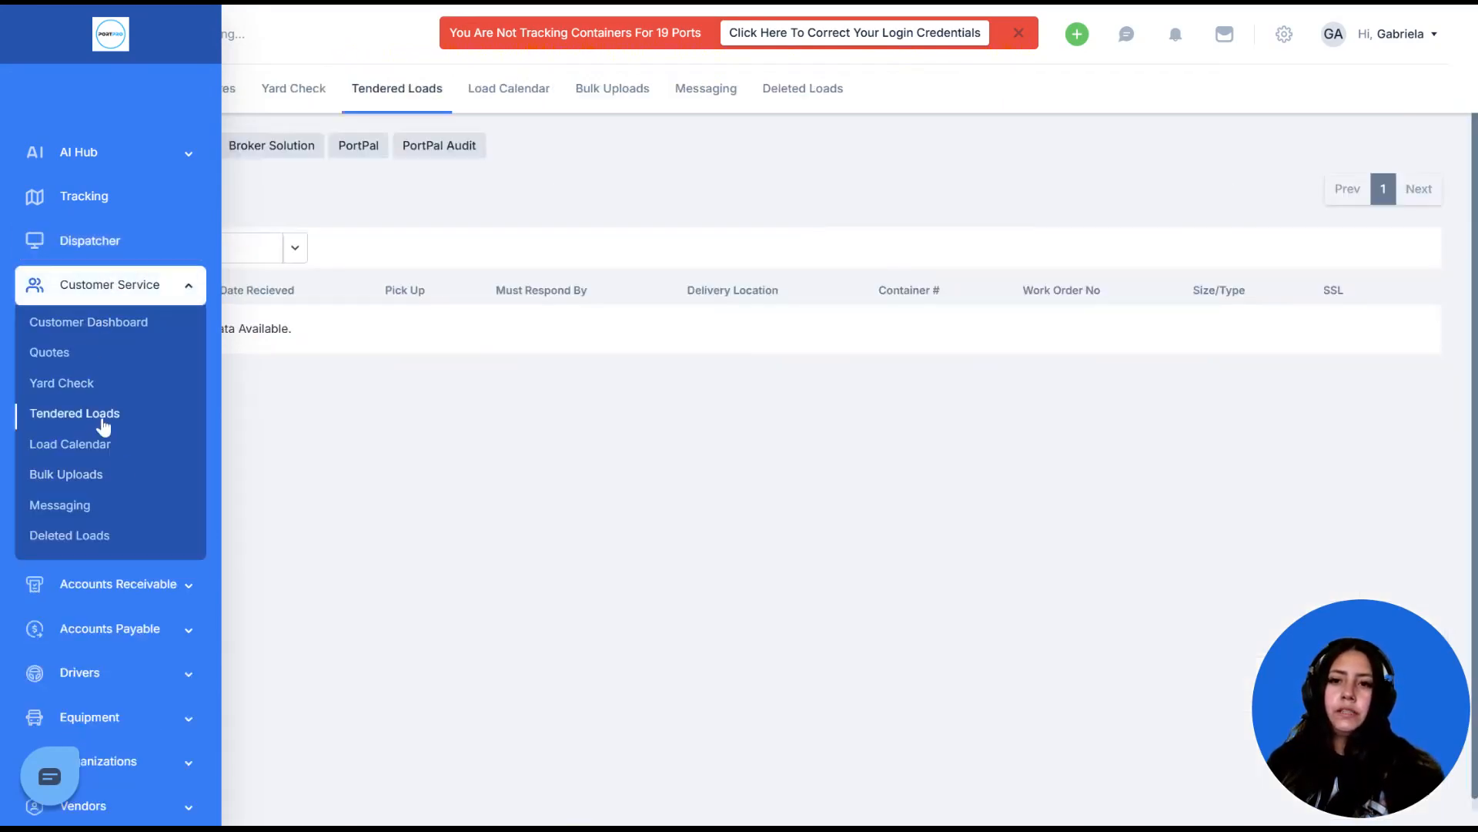
pyautogui.click(358, 154)
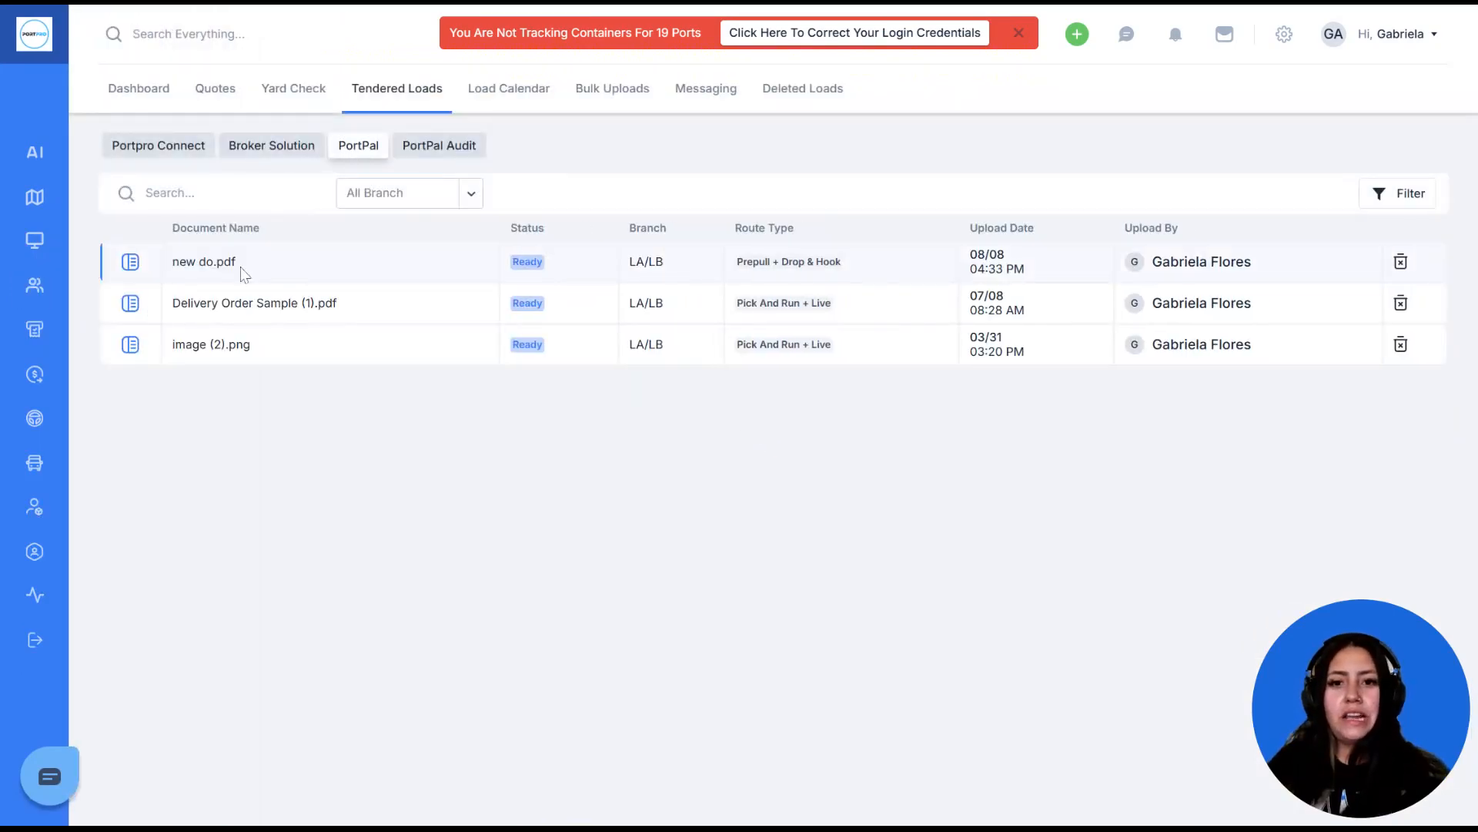
# - Open new do.pdf for review and compare its extracted load information, locations, dates and reference numbers with the delivery order
pyautogui.click(133, 264)
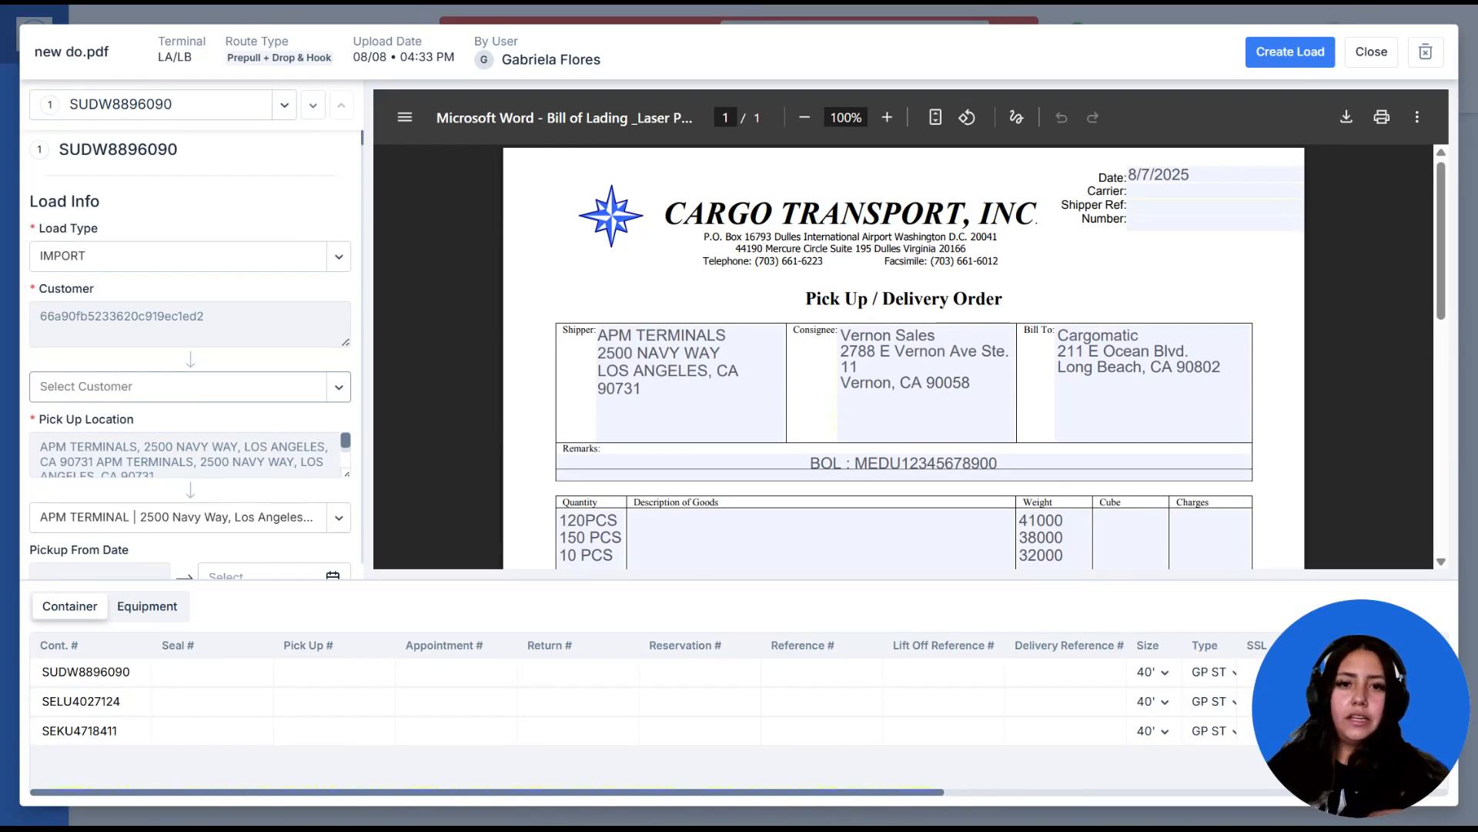
pyautogui.scroll(-1, 209, 473)
pyautogui.scroll(-3, 206, 346)
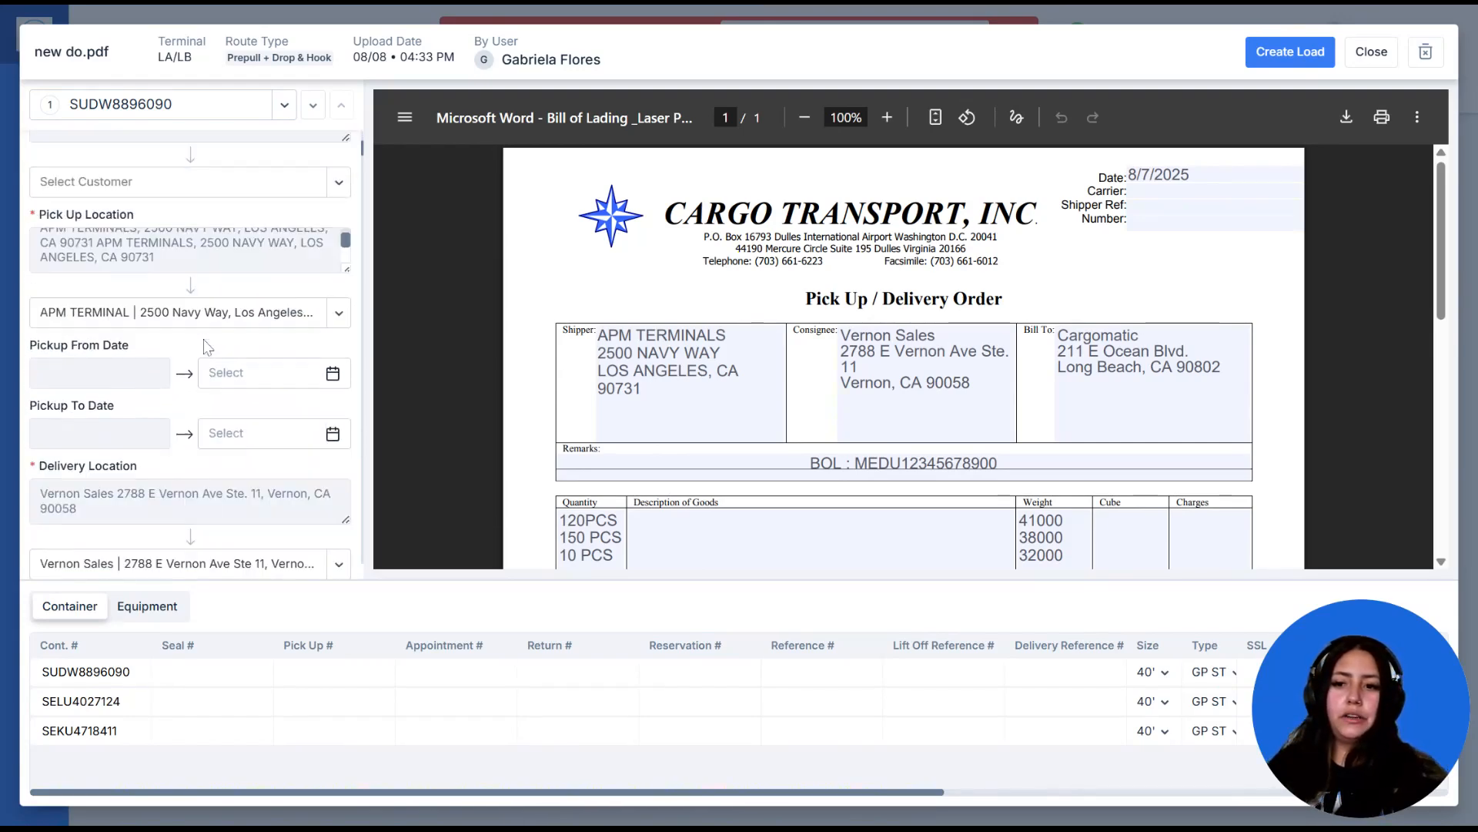
pyautogui.scroll(3, 206, 347)
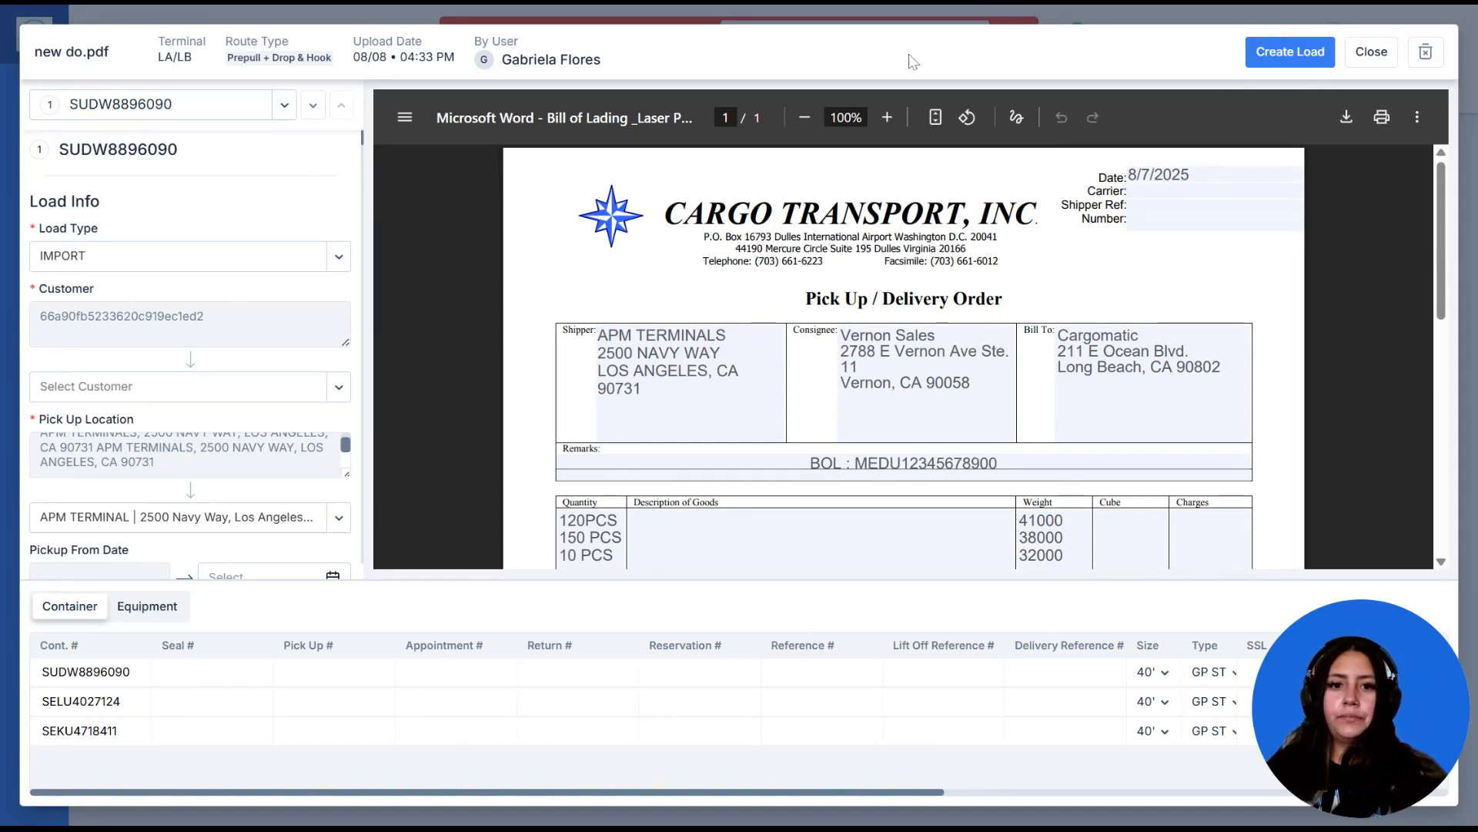
pyautogui.scroll(-3, 192, 308)
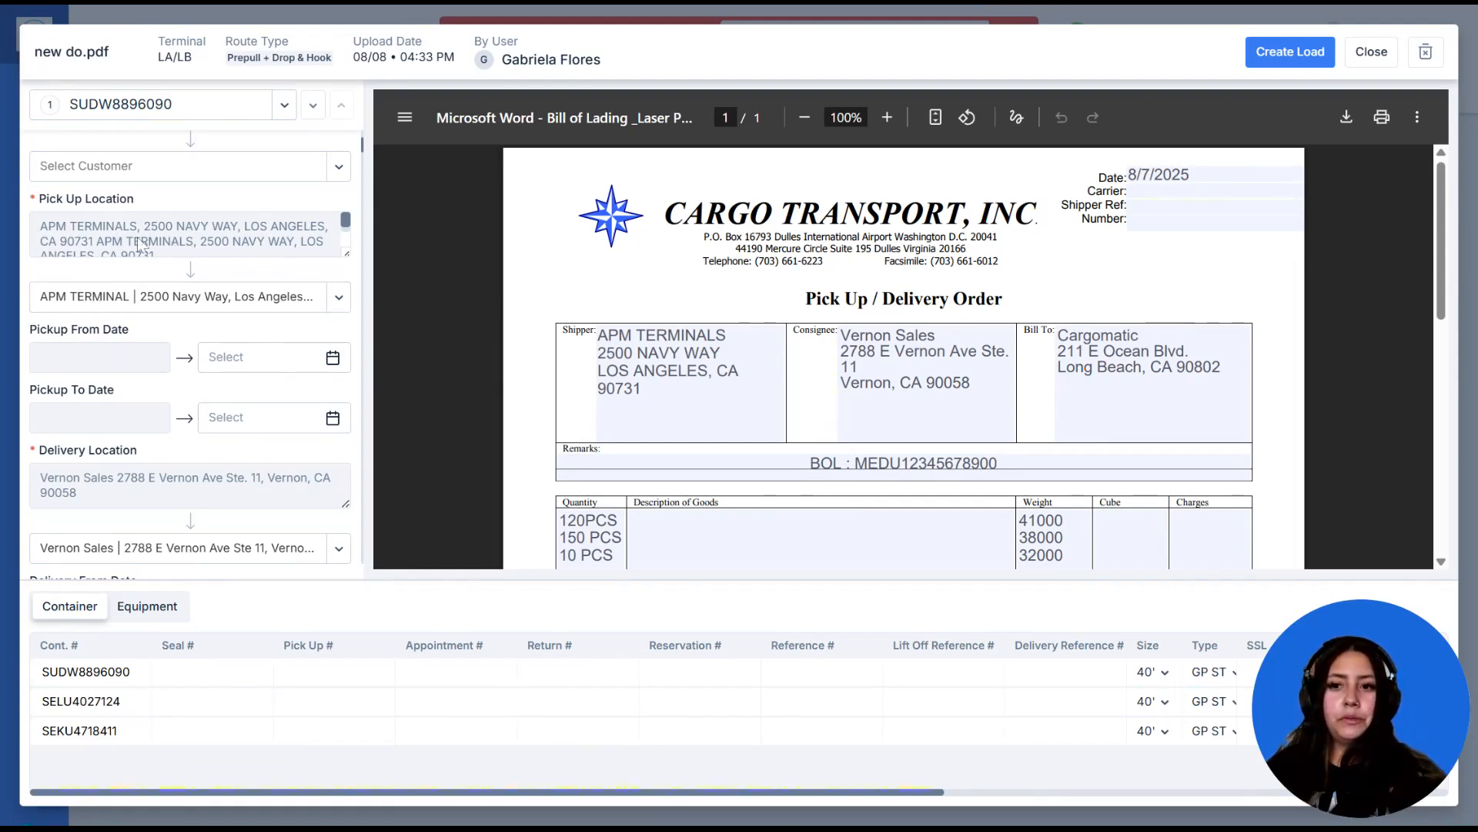
pyautogui.scroll(-2, 198, 300)
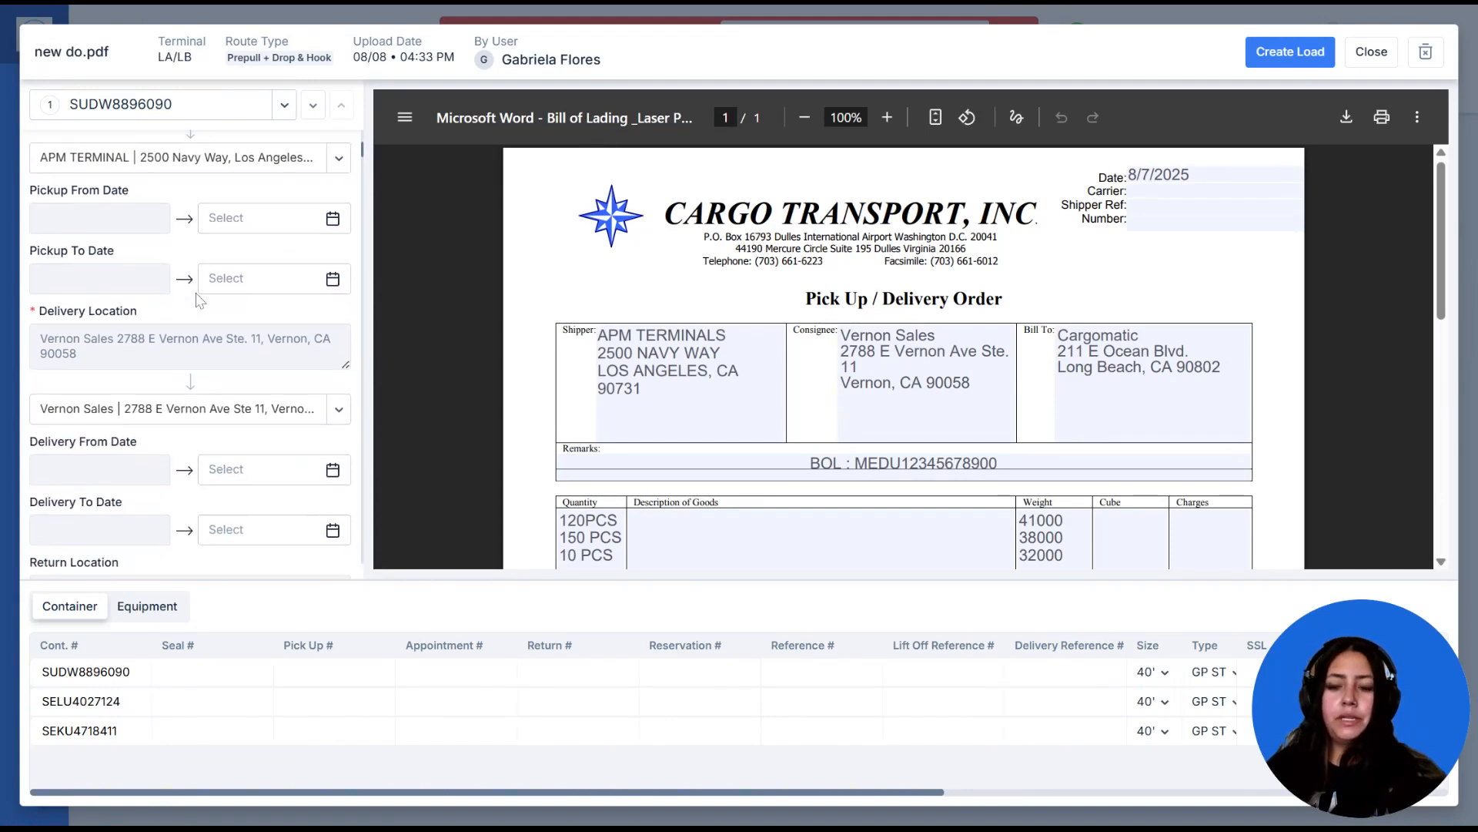
pyautogui.scroll(-1, 198, 301)
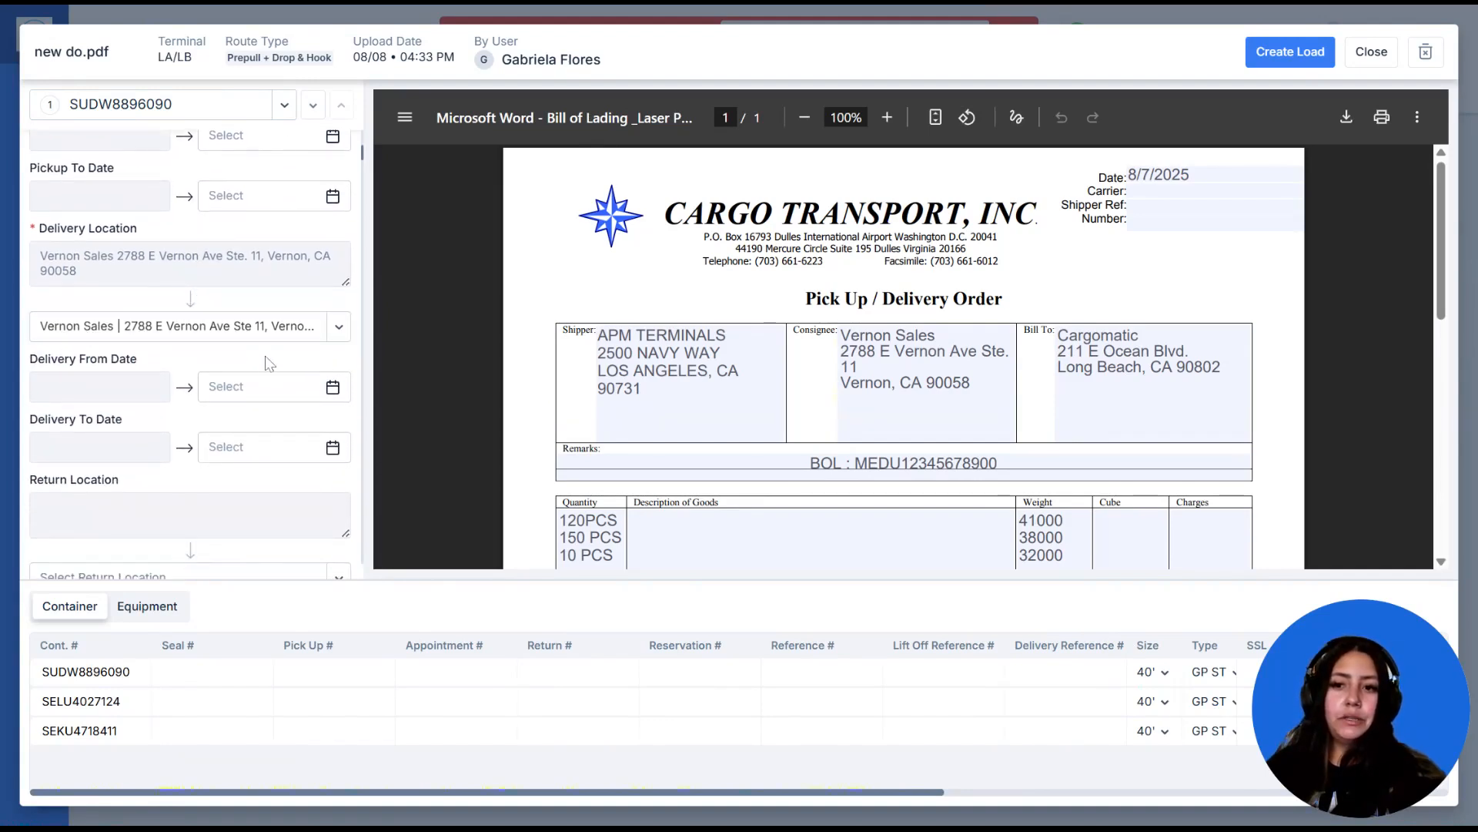
pyautogui.scroll(-5, 269, 363)
pyautogui.scroll(-7, 268, 364)
pyautogui.scroll(-3, 163, 363)
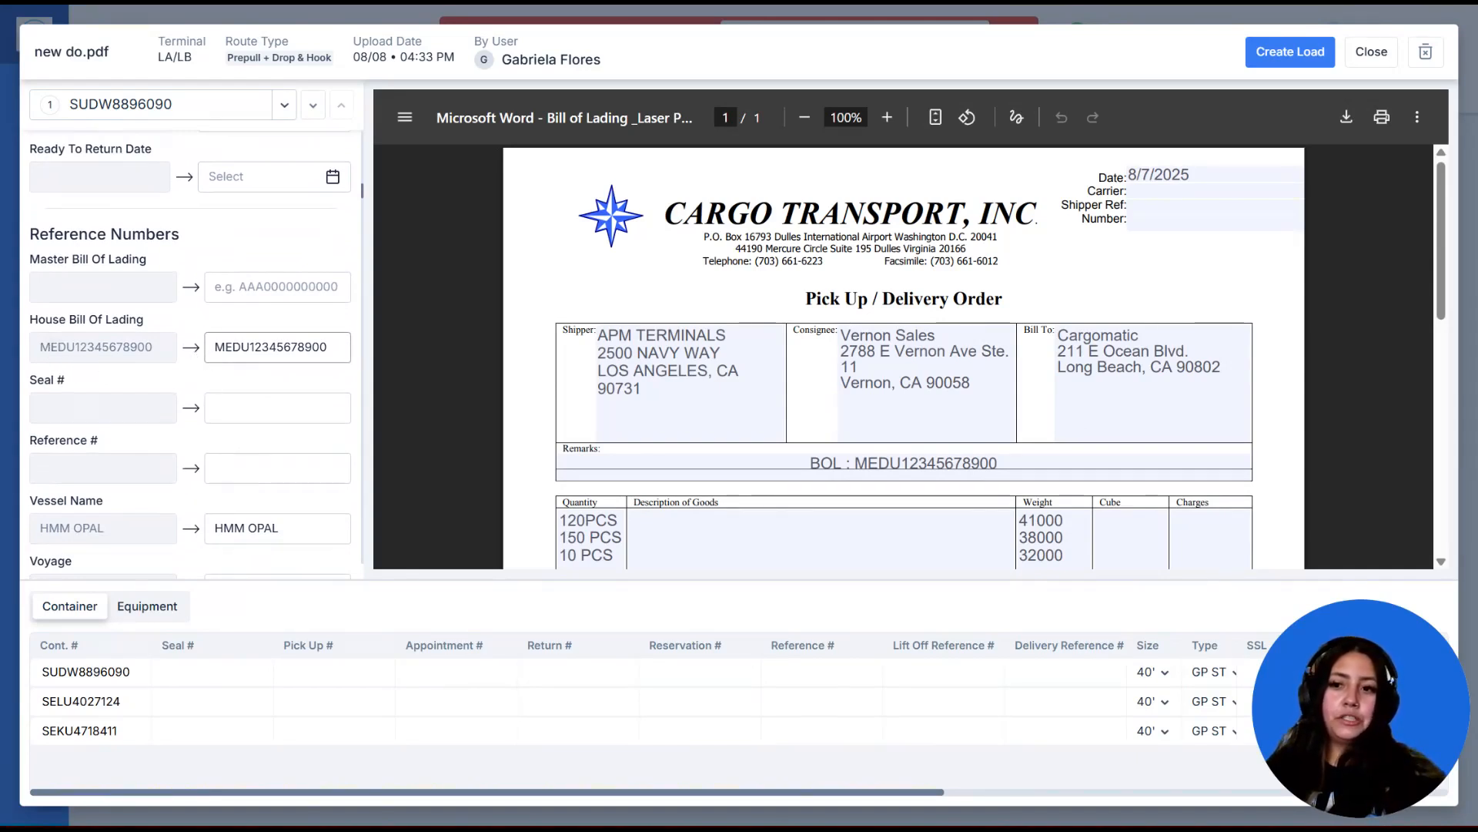
# - Move the bill of lading number from House Bill Of Lading to Master Bill Of Lading
pyautogui.moveTo(215, 348); pyautogui.dragTo(233, 348)
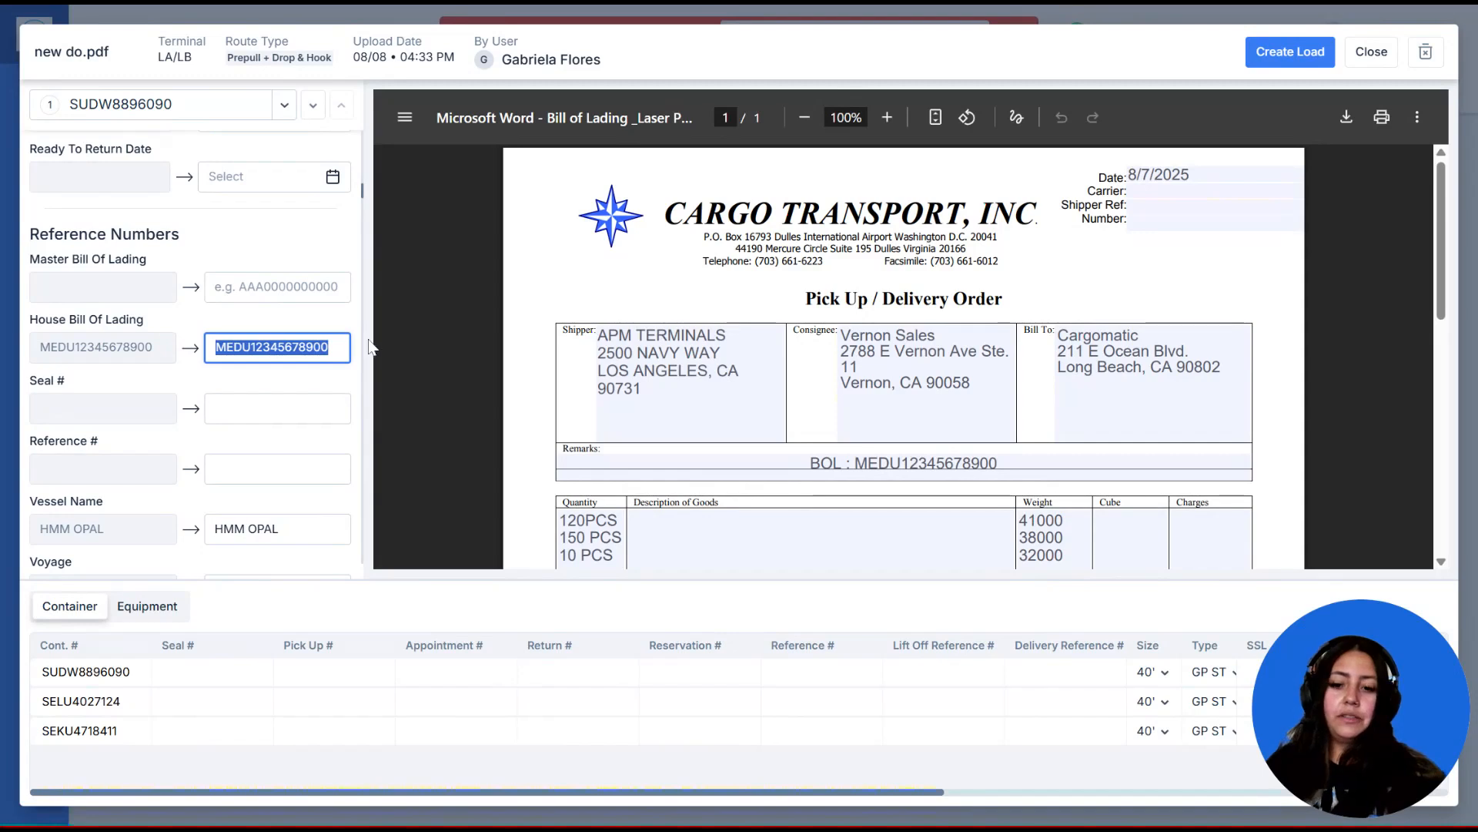
pyautogui.press('BackSpace')
pyautogui.click(289, 289)
pyautogui.hotkey('ctrl', 'v')
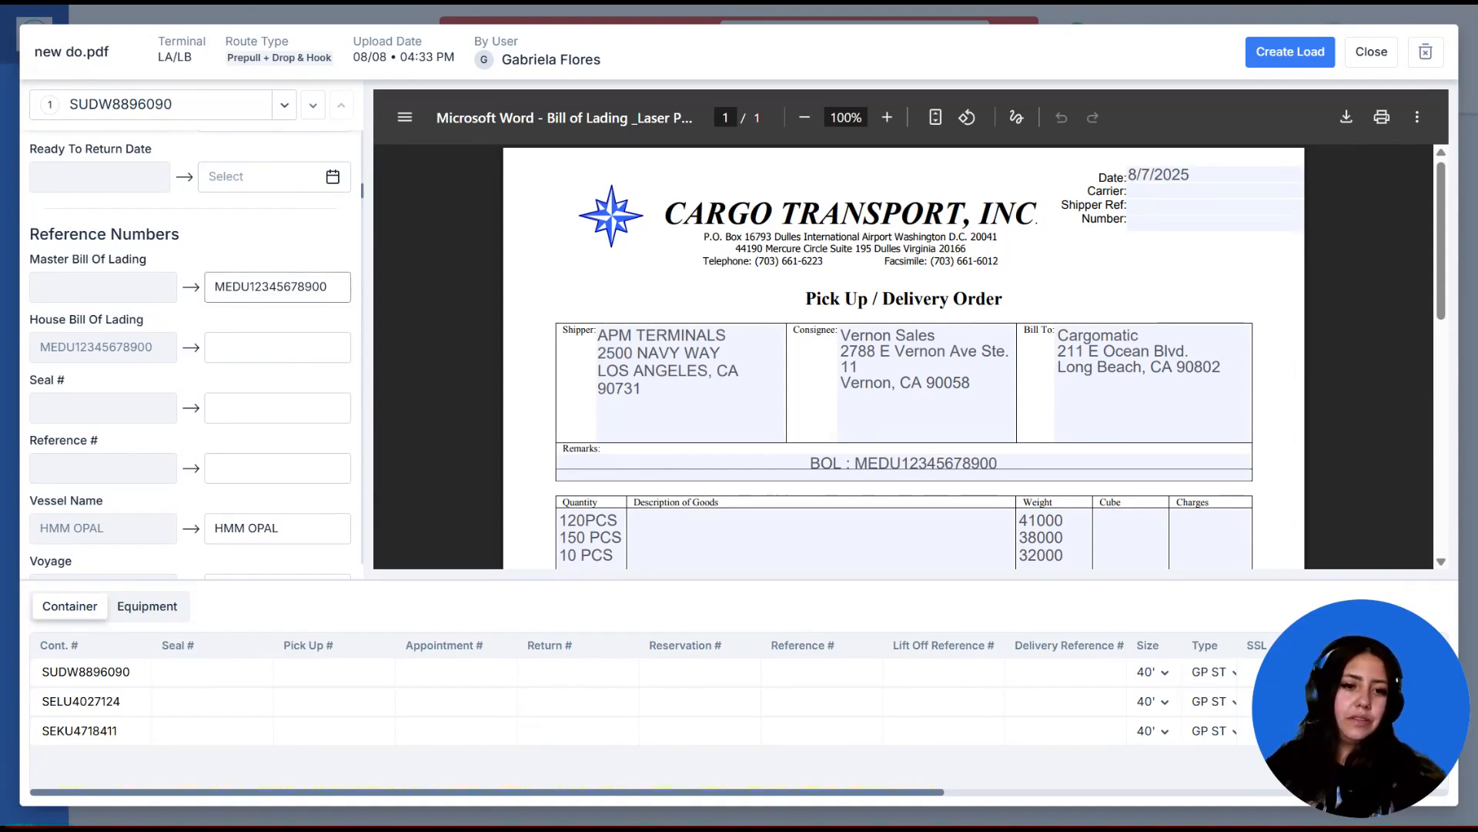
# - Examine the remaining reference numbers and equipment fields of the first container, and check which containers were extracted from new do.pdf
pyautogui.scroll(-3, 189, 354)
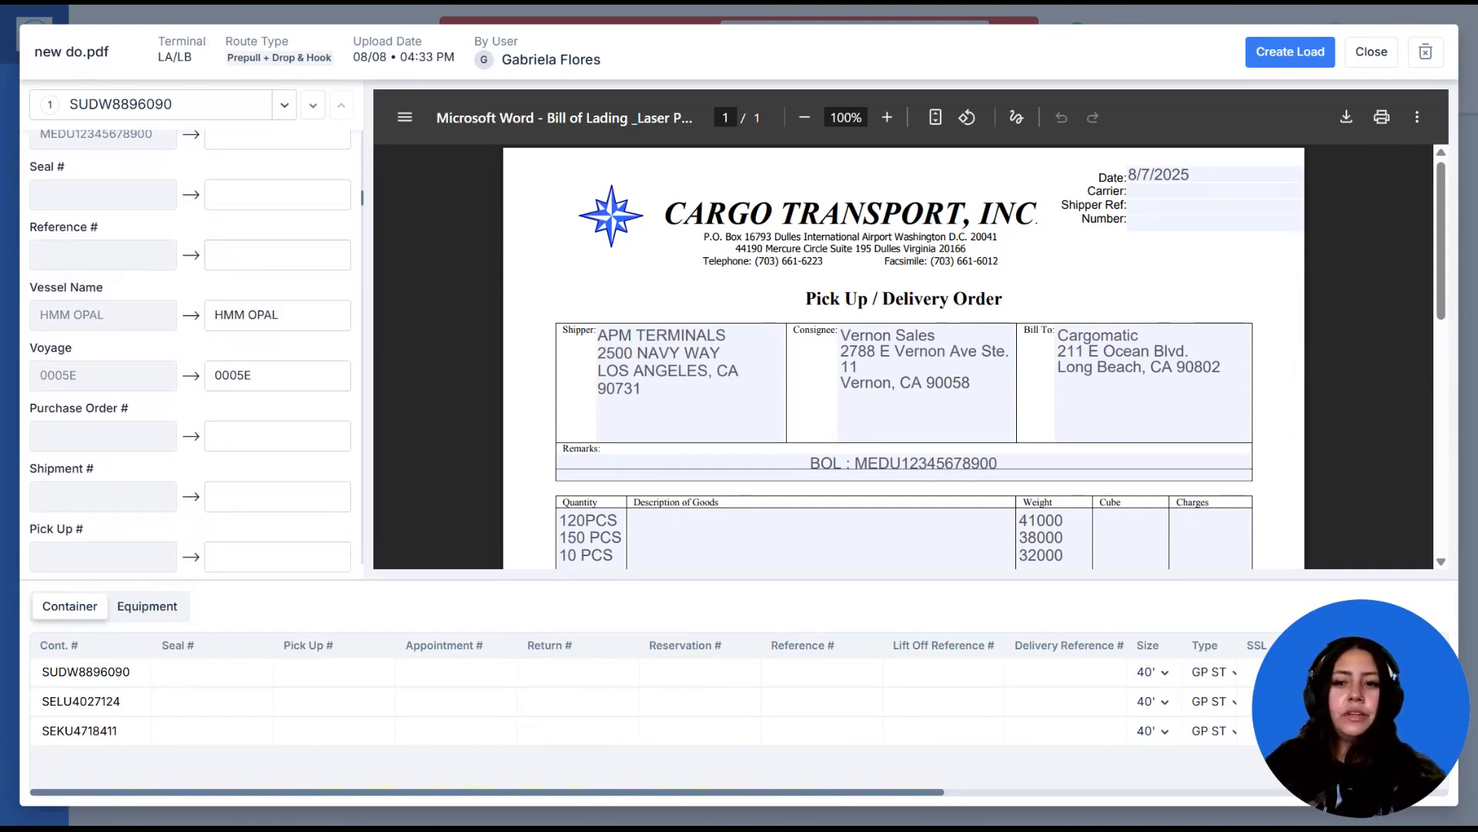
pyautogui.scroll(-5, 189, 354)
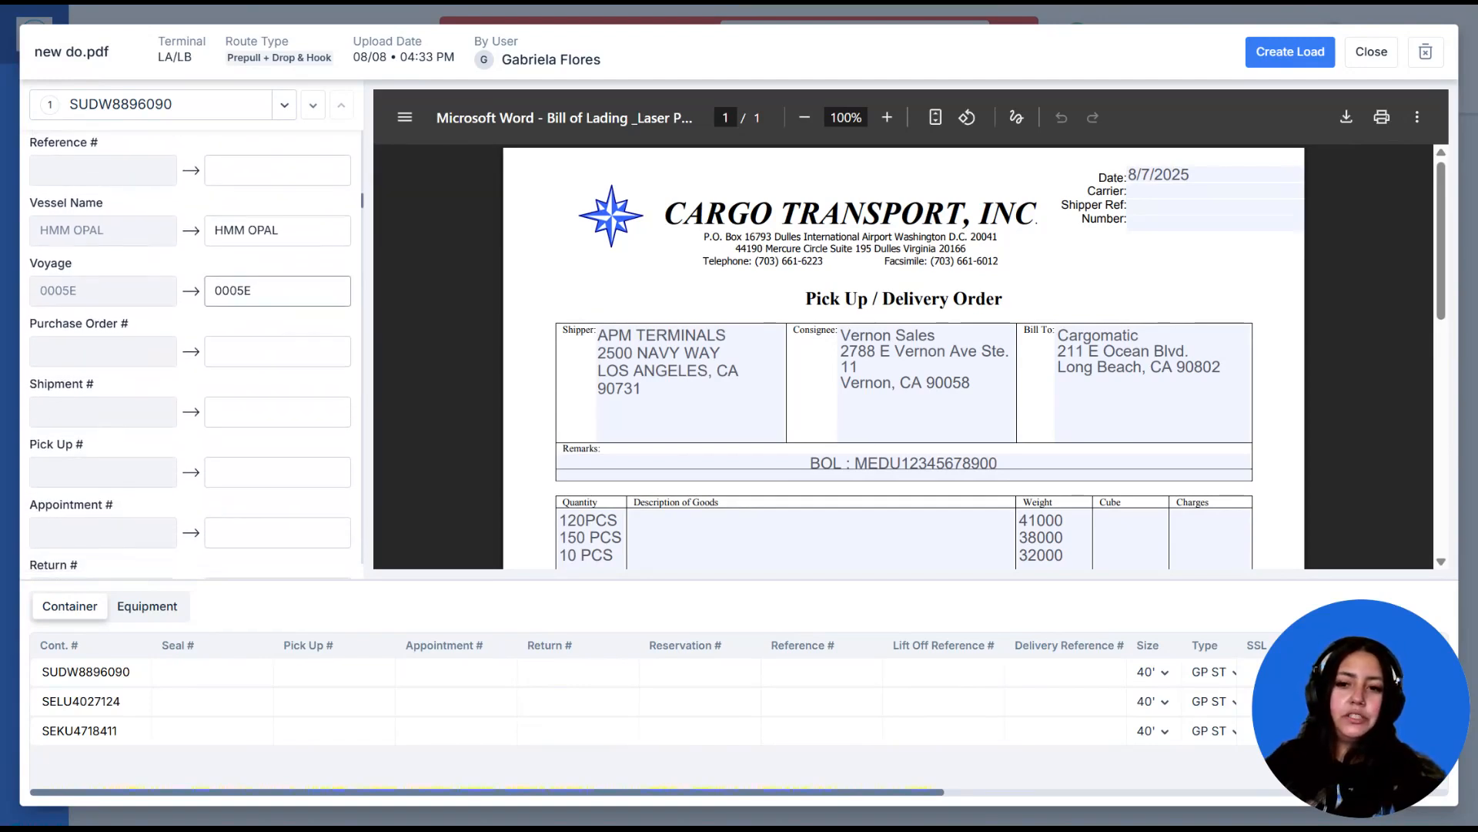
pyautogui.scroll(-6, 189, 354)
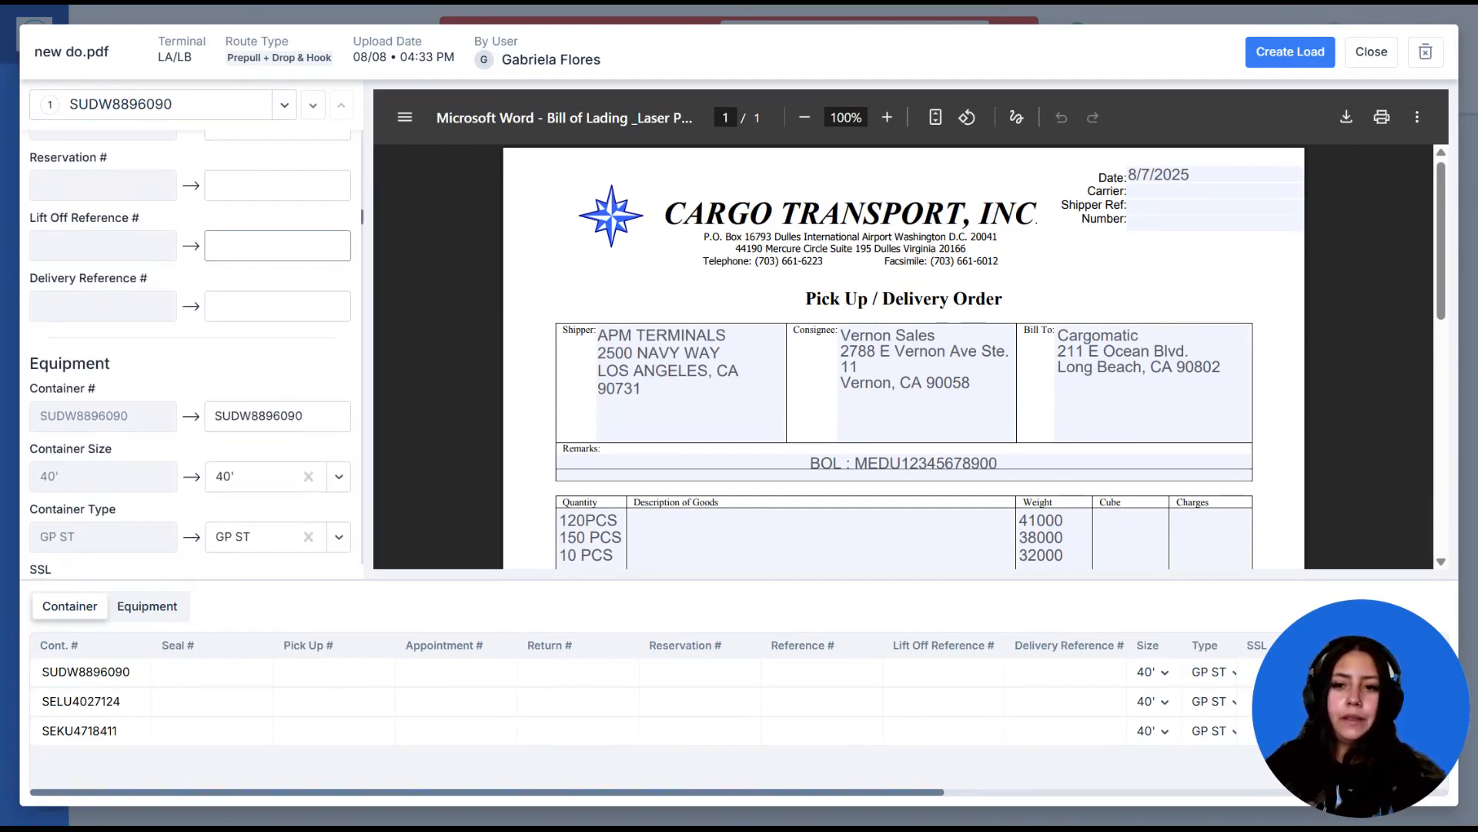
pyautogui.scroll(-3, 190, 354)
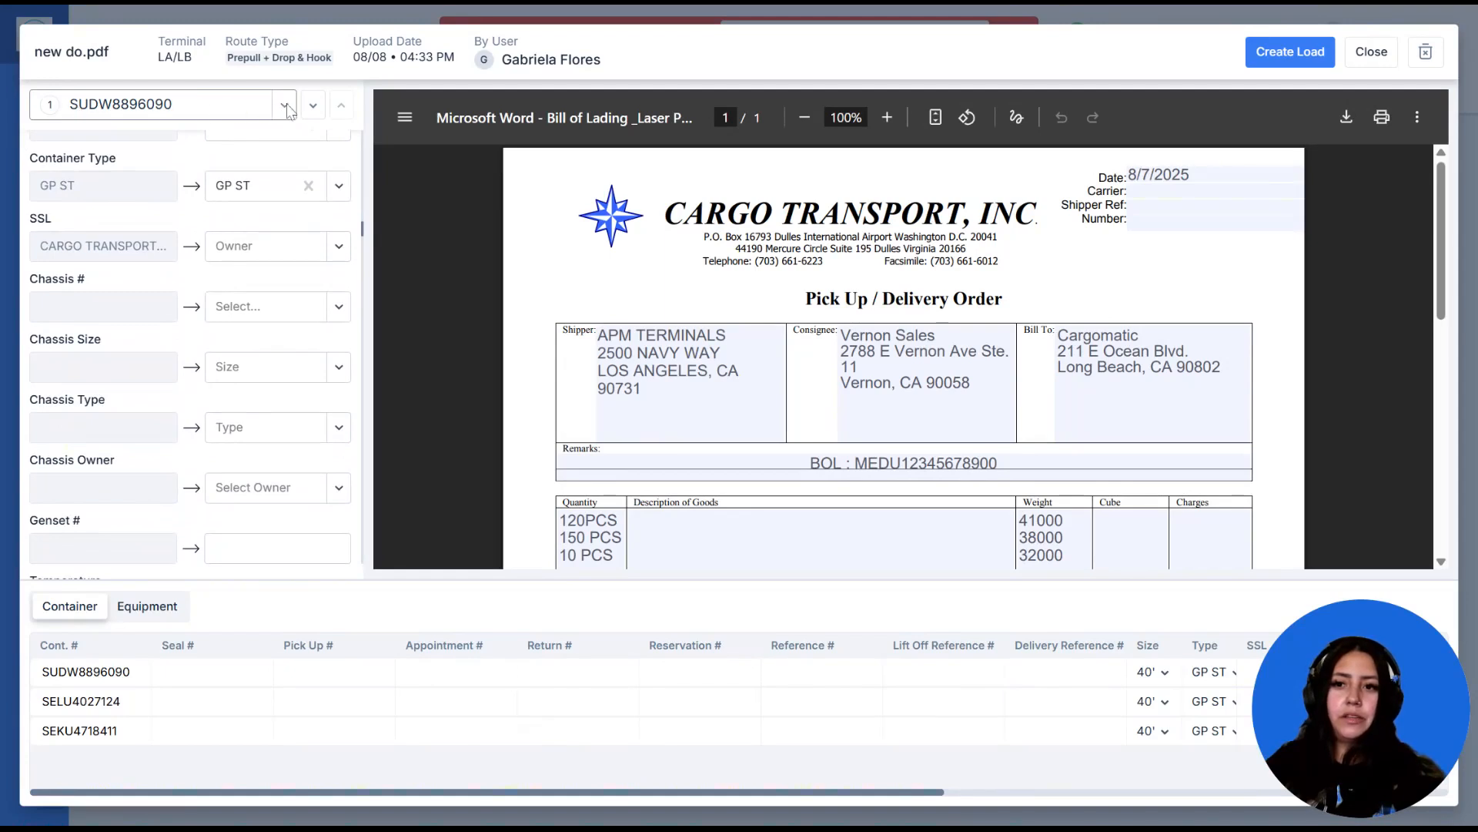
pyautogui.click(285, 108)
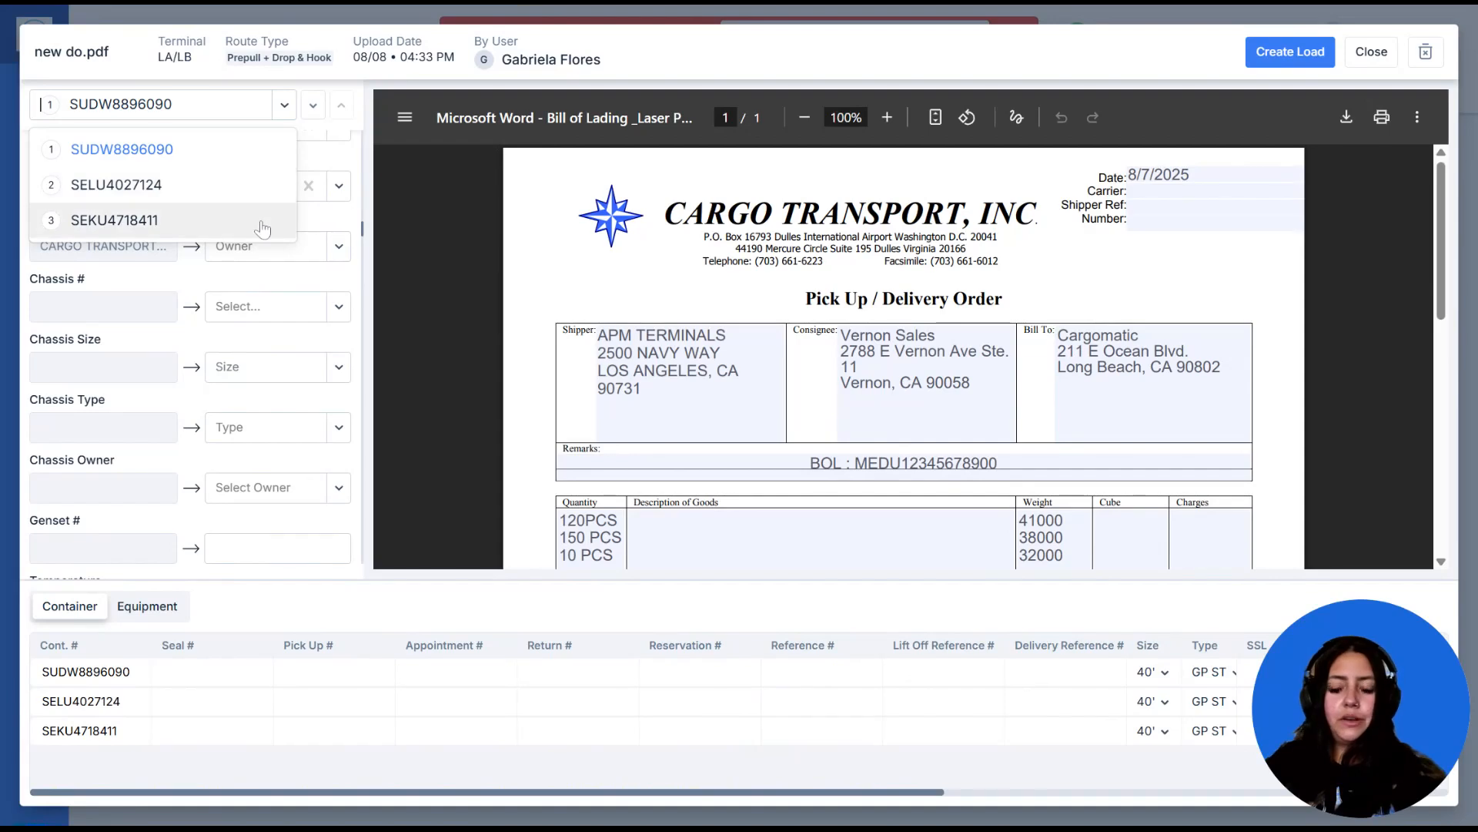
pyautogui.click(283, 106)
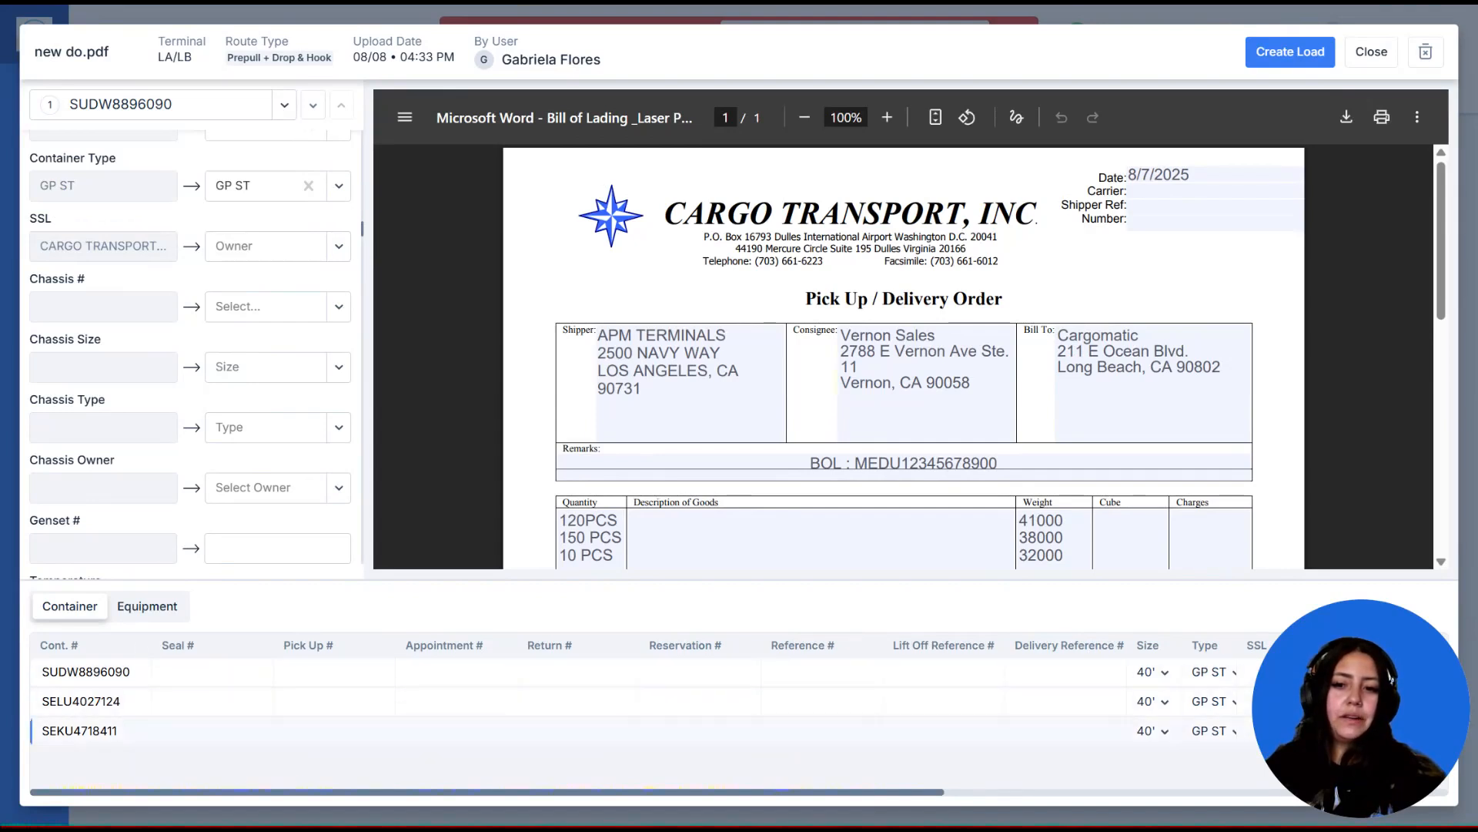
# - Set the container type to HC for all three containers in the container table
pyautogui.hscroll(8, 161, 718)
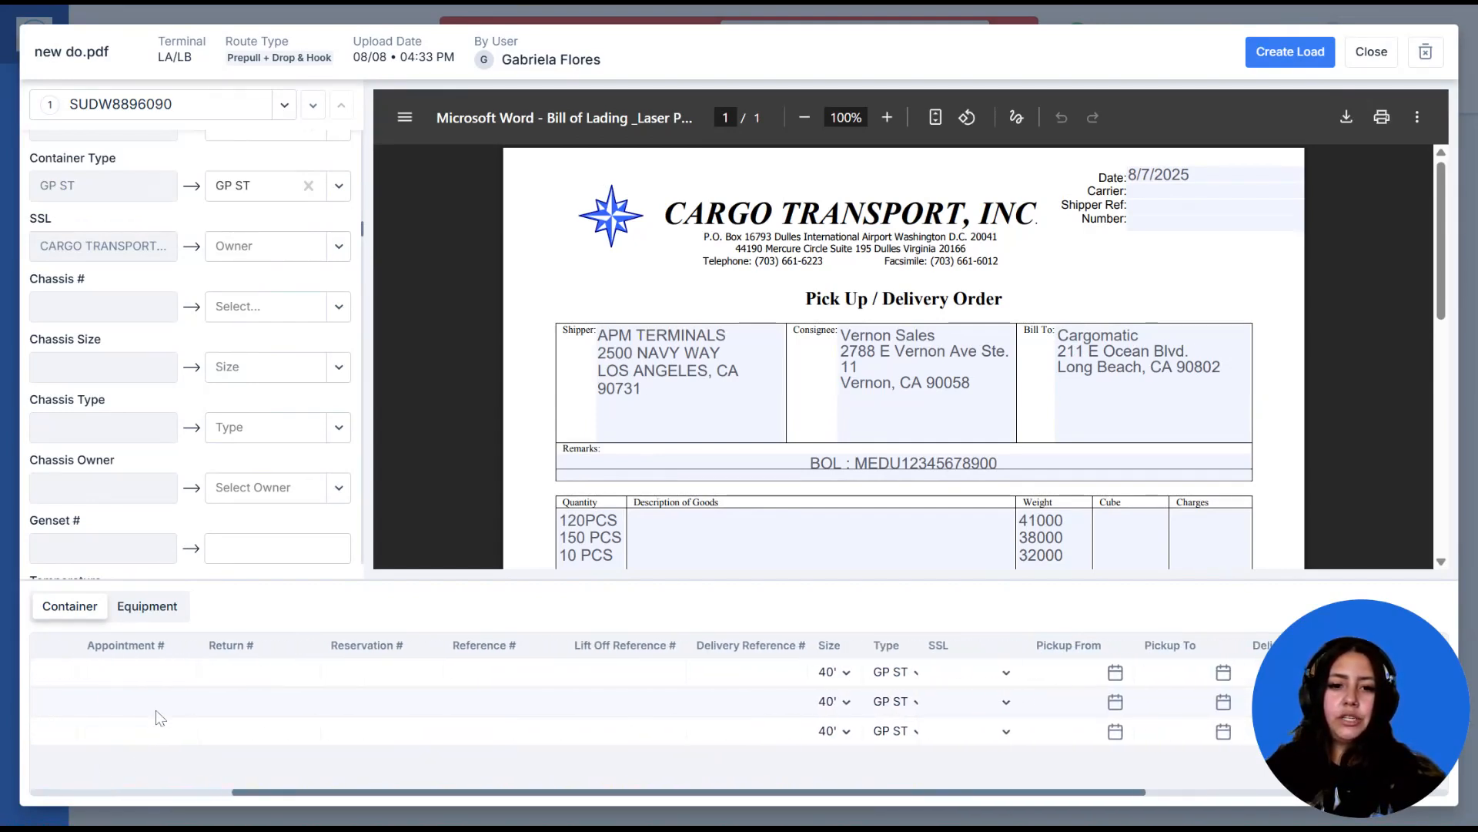
pyautogui.hscroll(2, 584, 683)
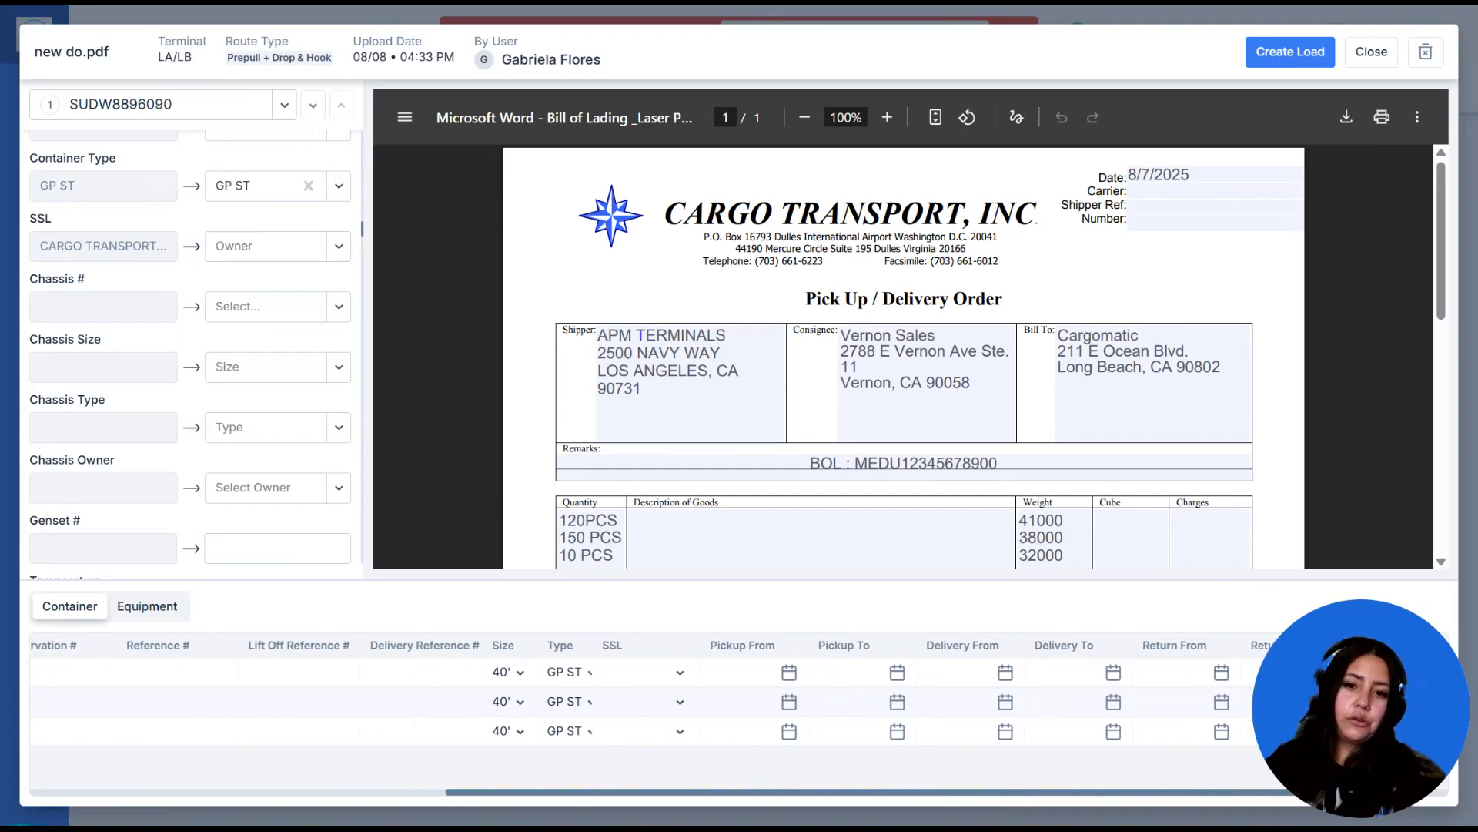
pyautogui.click(584, 682)
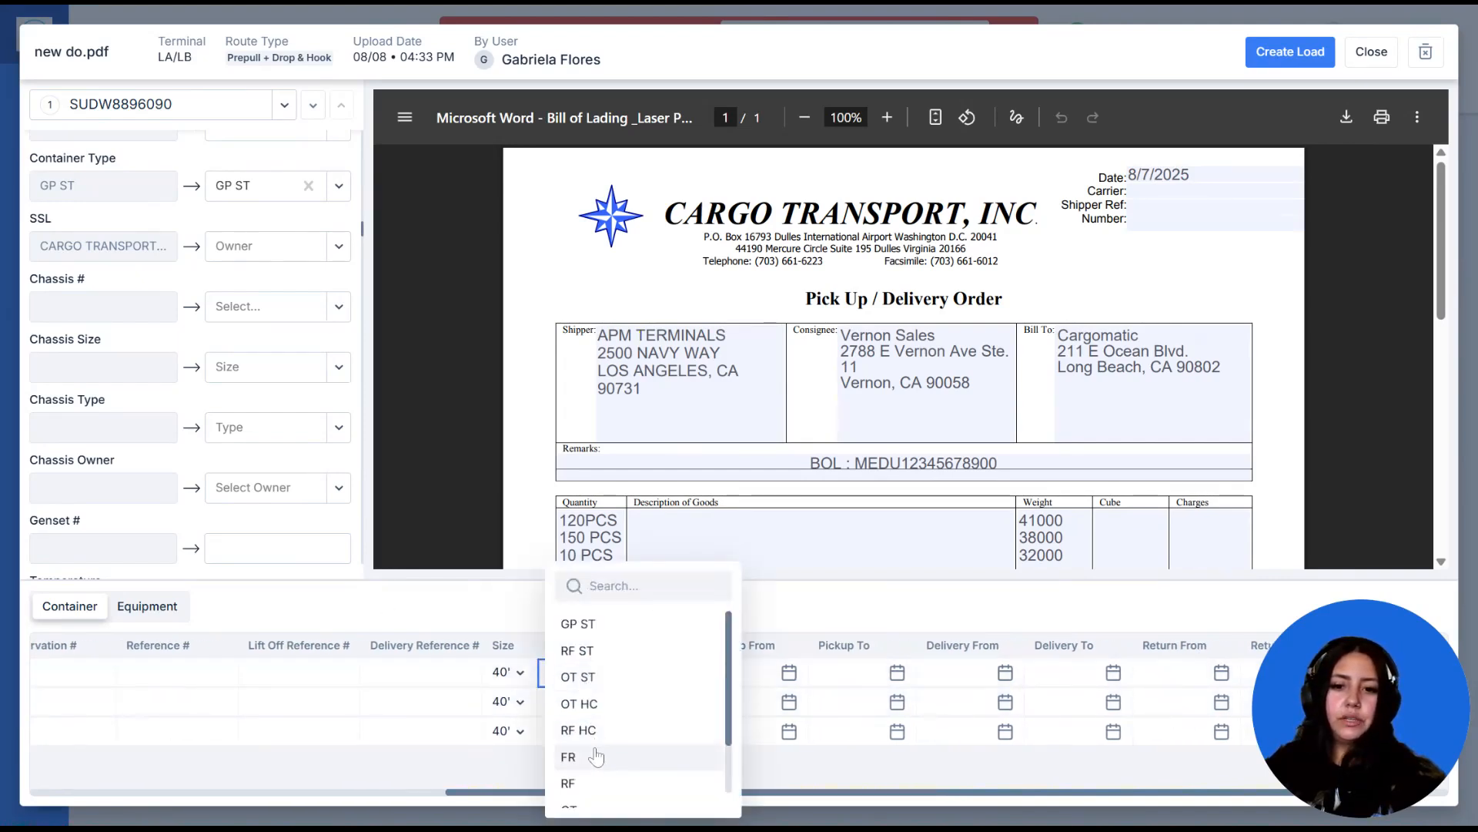
pyautogui.scroll(-1, 604, 724)
pyautogui.click(567, 793)
pyautogui.click(570, 701)
pyautogui.scroll(-1, 587, 795)
pyautogui.click(578, 791)
pyautogui.click(574, 731)
pyautogui.scroll(-1, 587, 784)
pyautogui.click(571, 791)
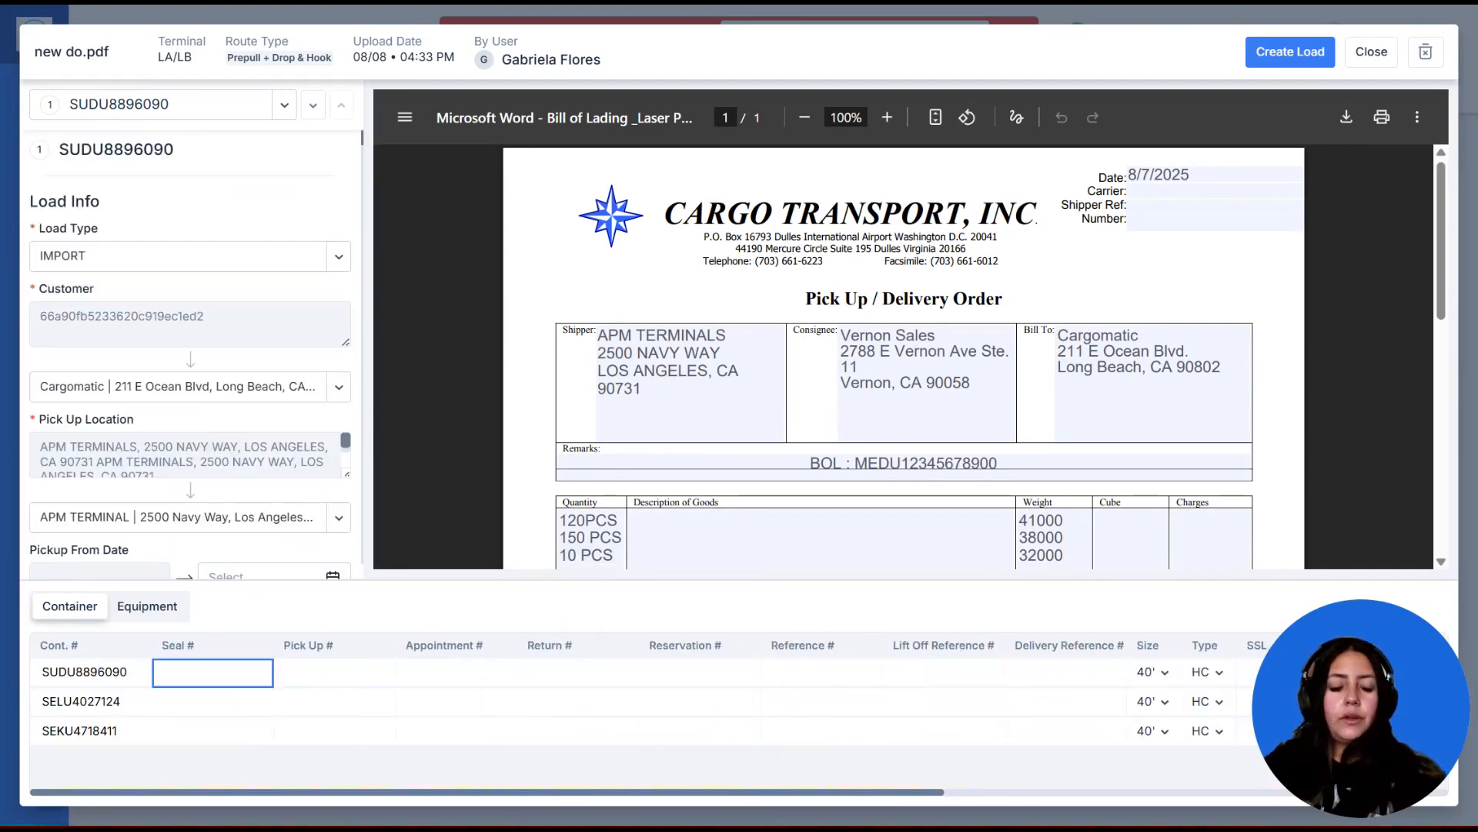
# - Create the loads from the reviewed delivery order, confirming the review is done, and go to the dispatcher board
pyautogui.click(1296, 60)
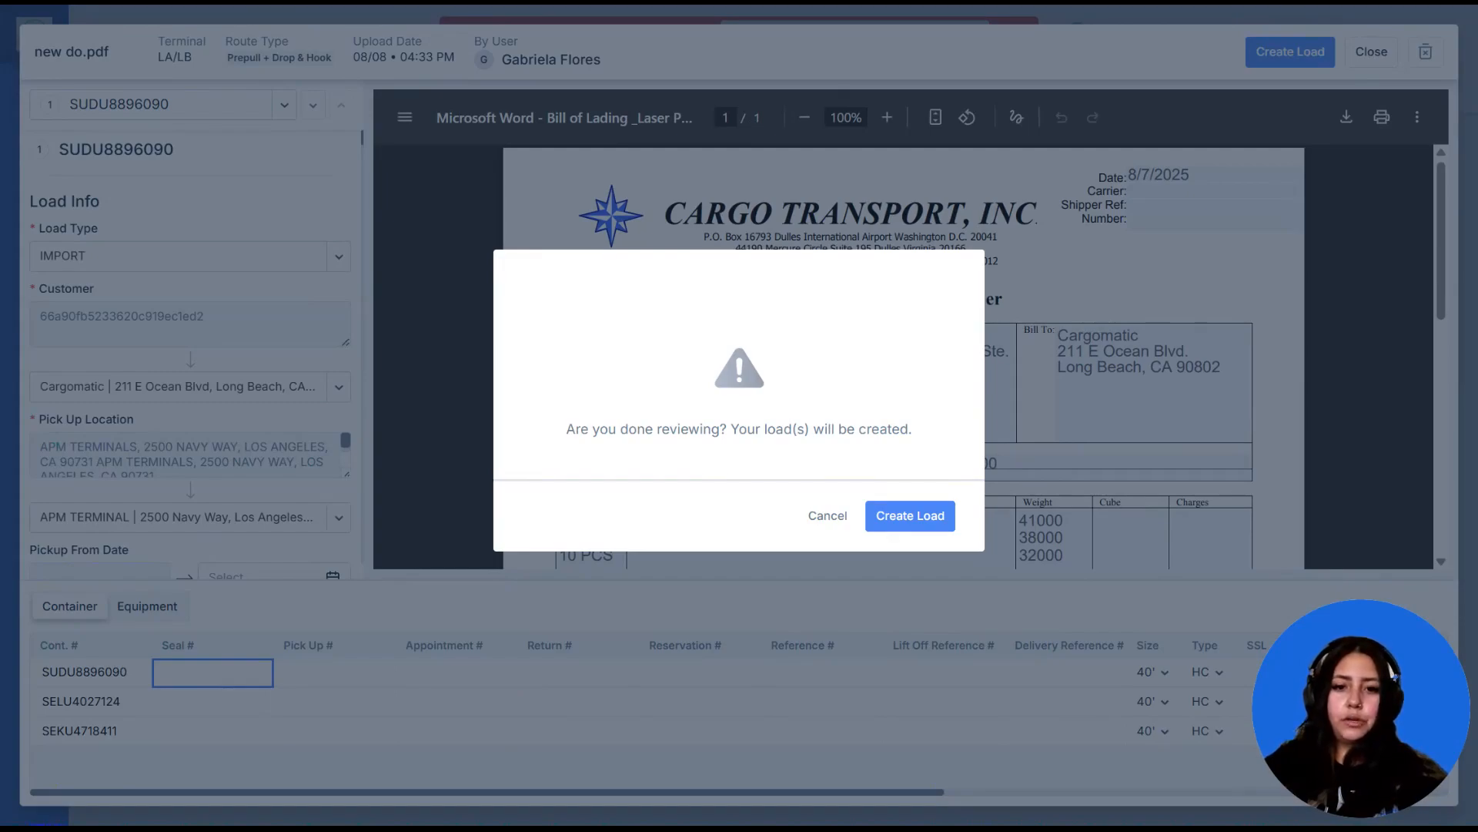
pyautogui.click(921, 523)
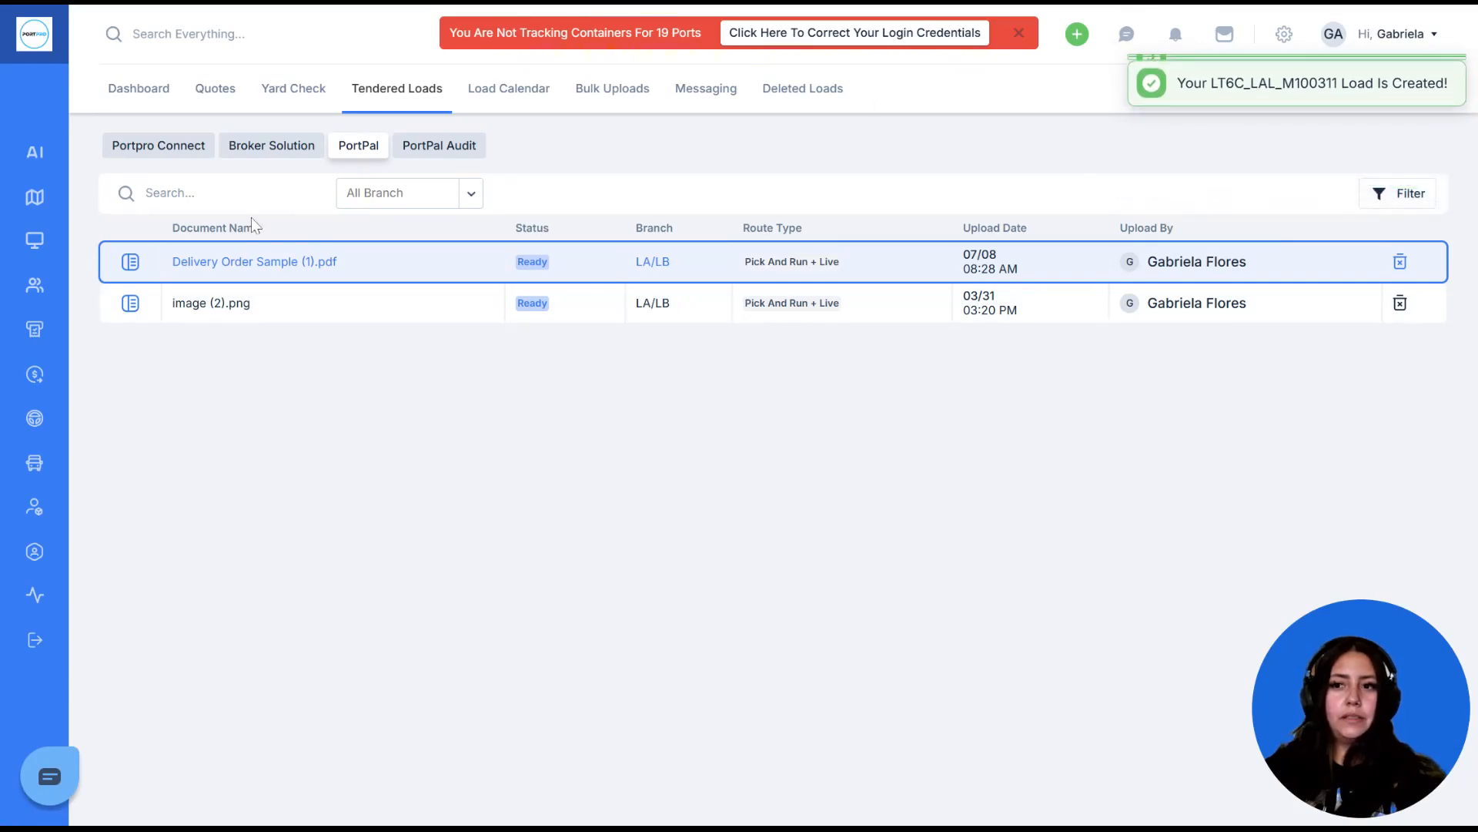
pyautogui.click(55, 254)
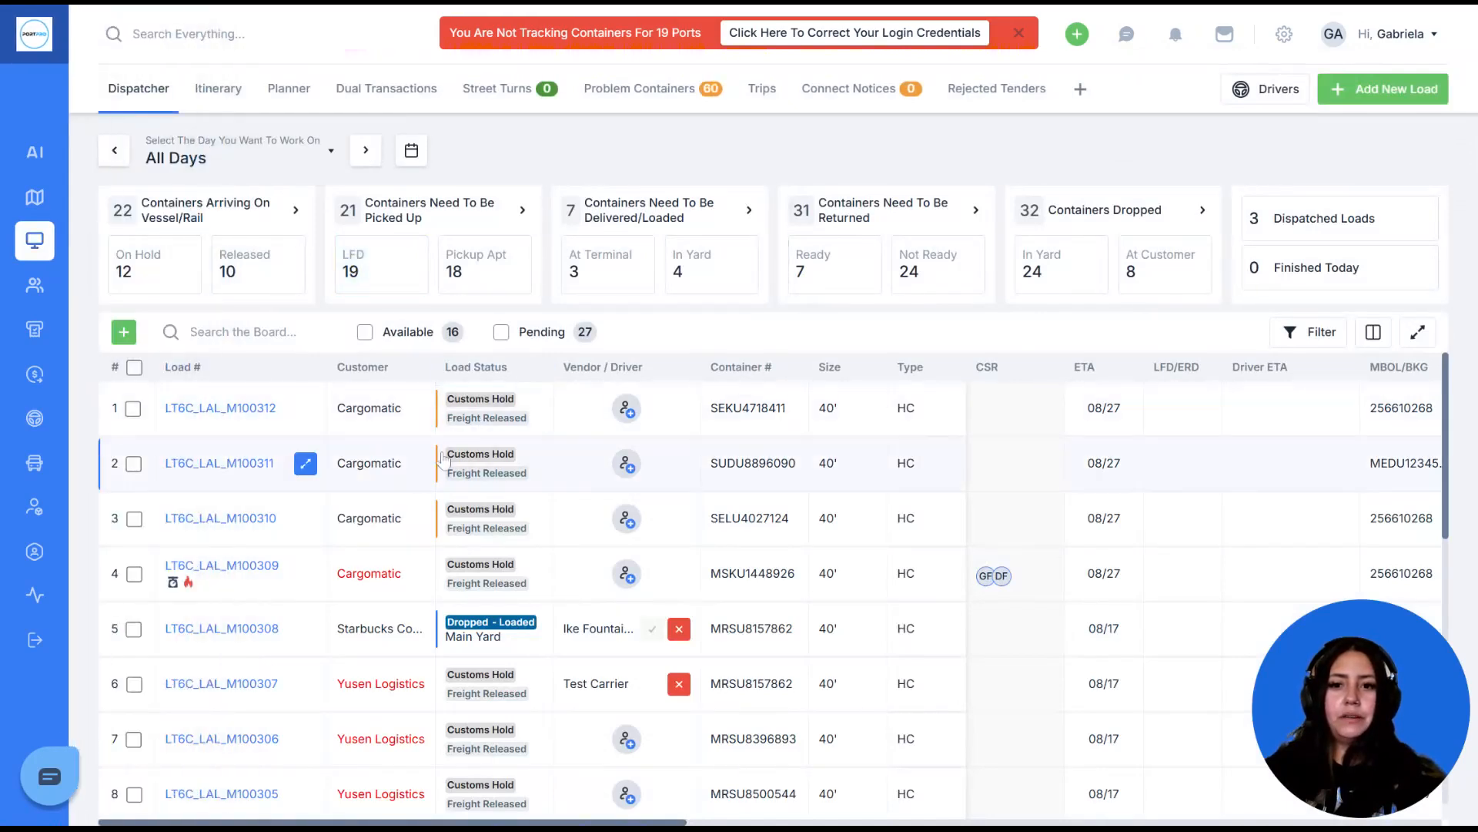
# - Select the three newly created Cargomatic loads on the dispatcher board
pyautogui.click(134, 519)
pyautogui.click(134, 463)
pyautogui.click(133, 408)
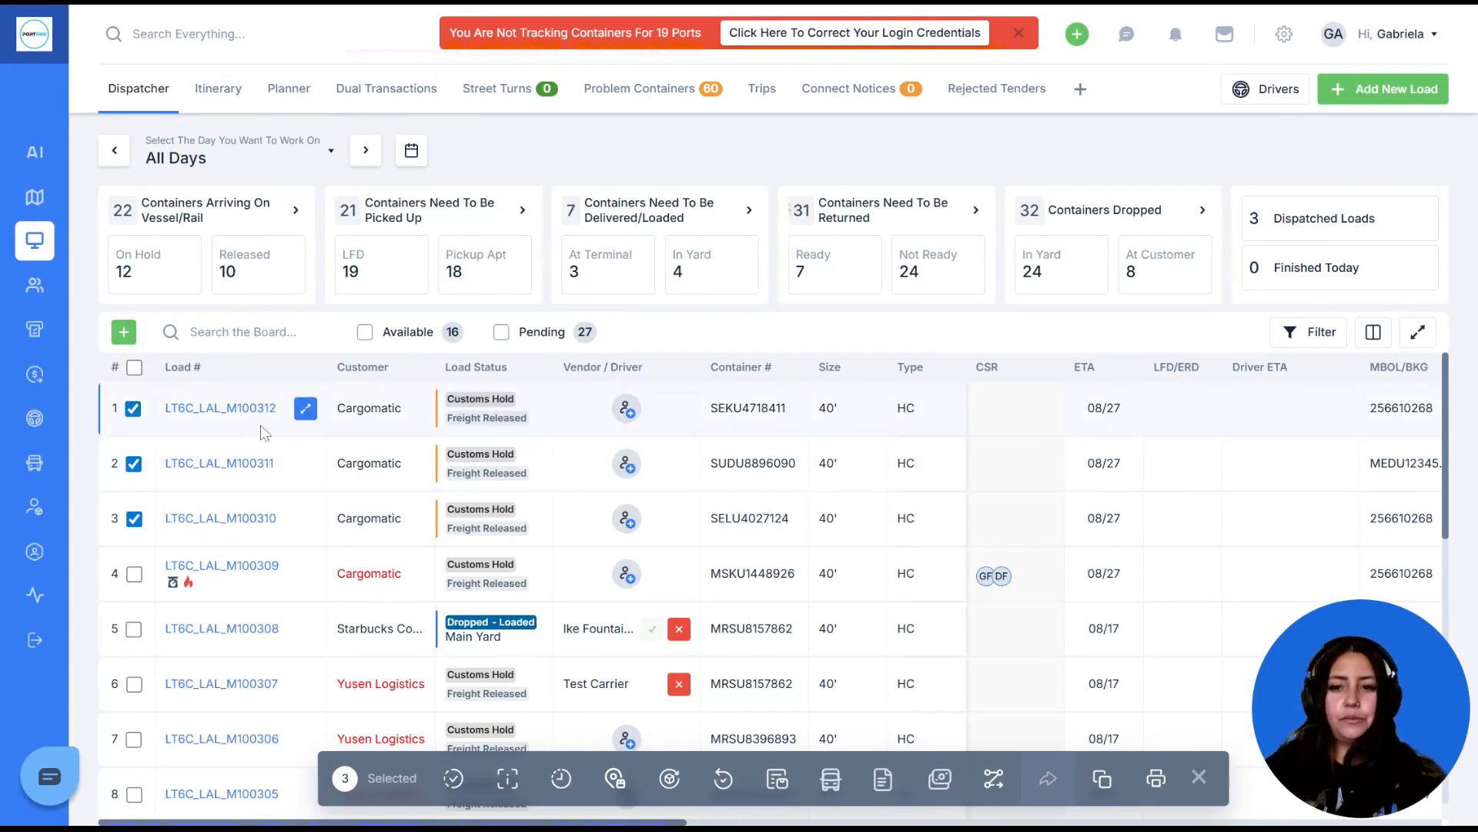
# - Open the newest Cargomatic load, with container SEKU4718411, check its attached documents, and close it
pyautogui.click(262, 412)
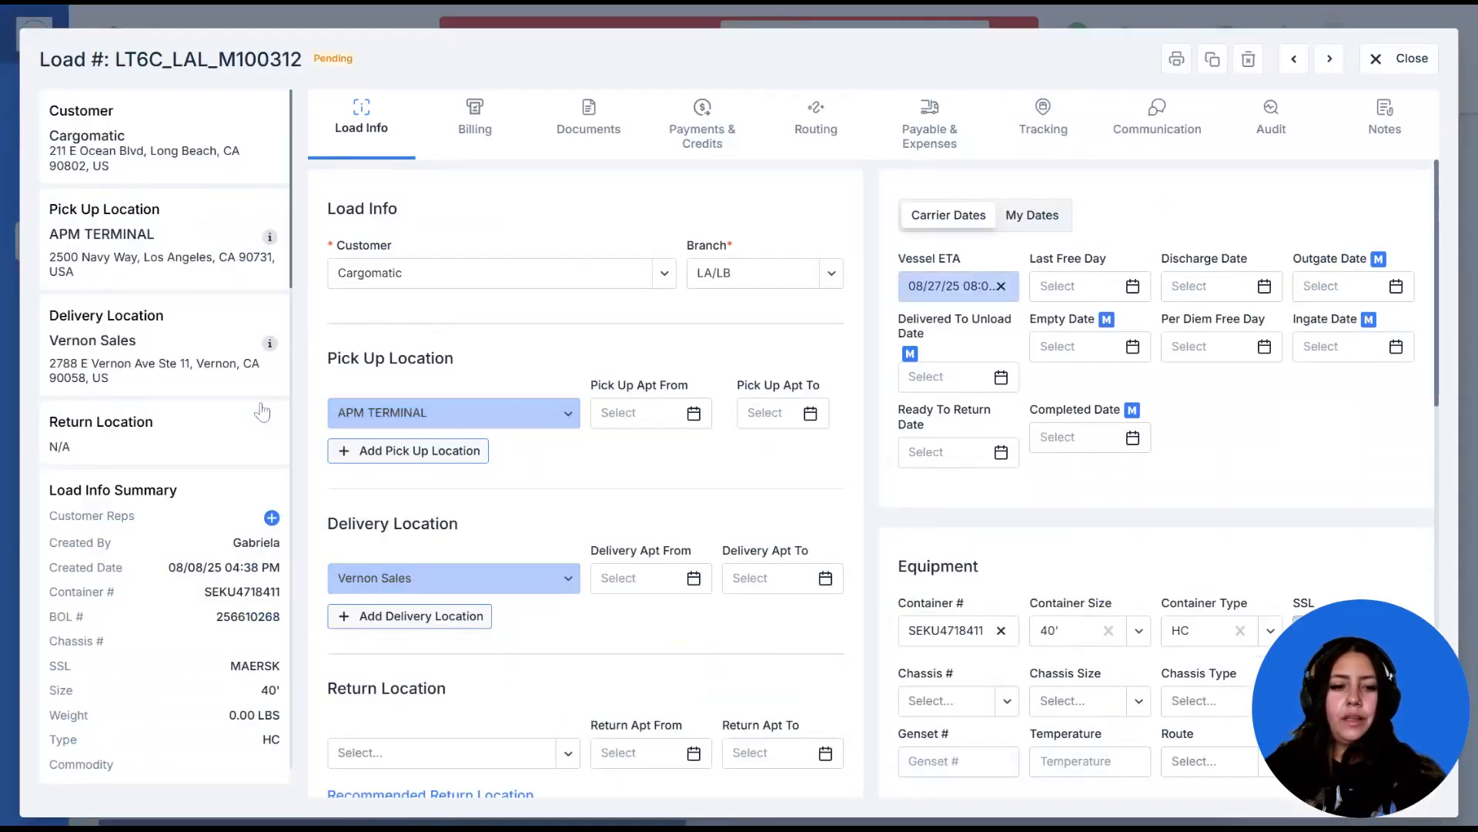
pyautogui.click(610, 129)
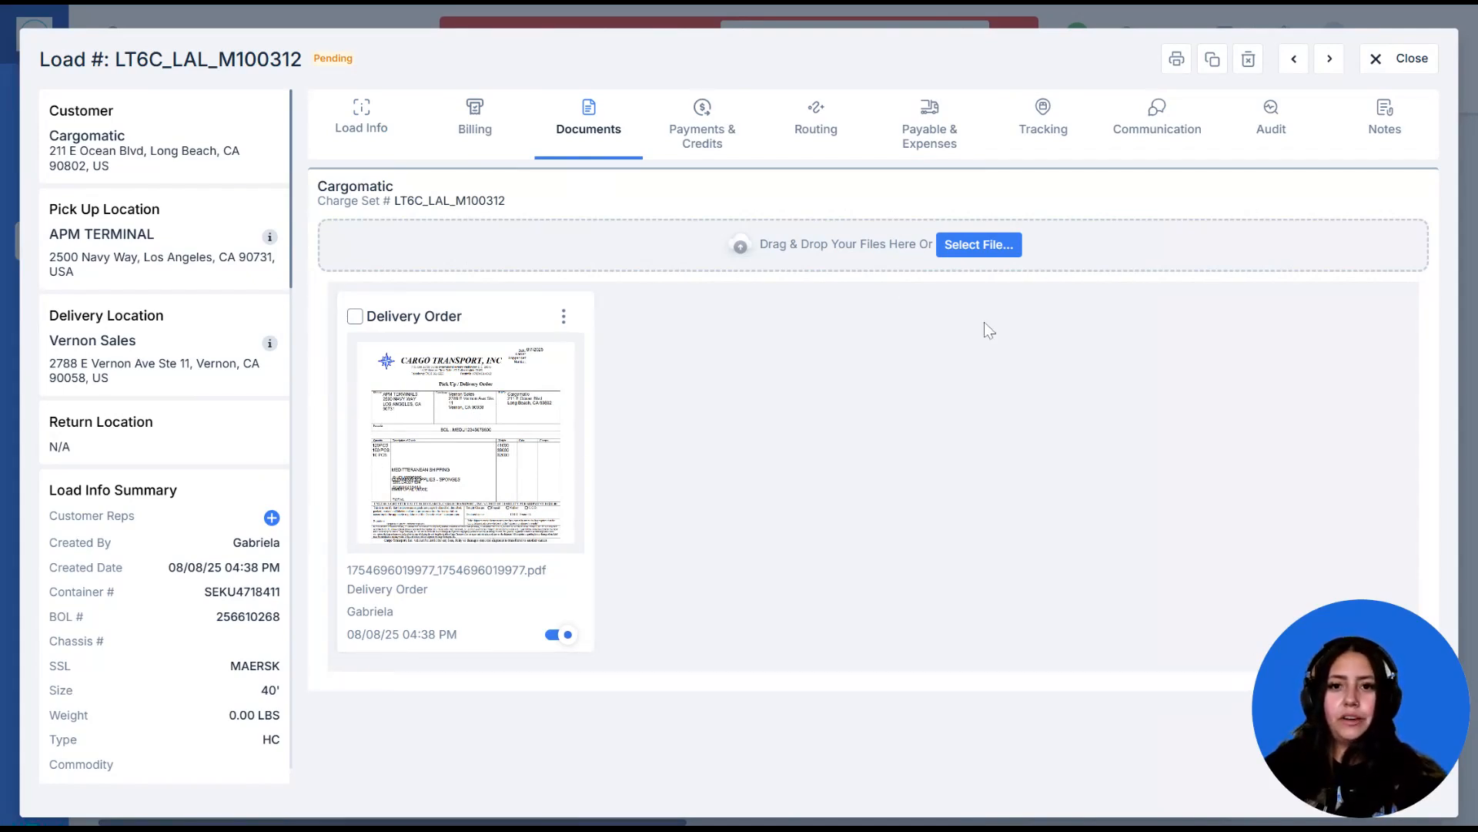
pyautogui.click(1397, 69)
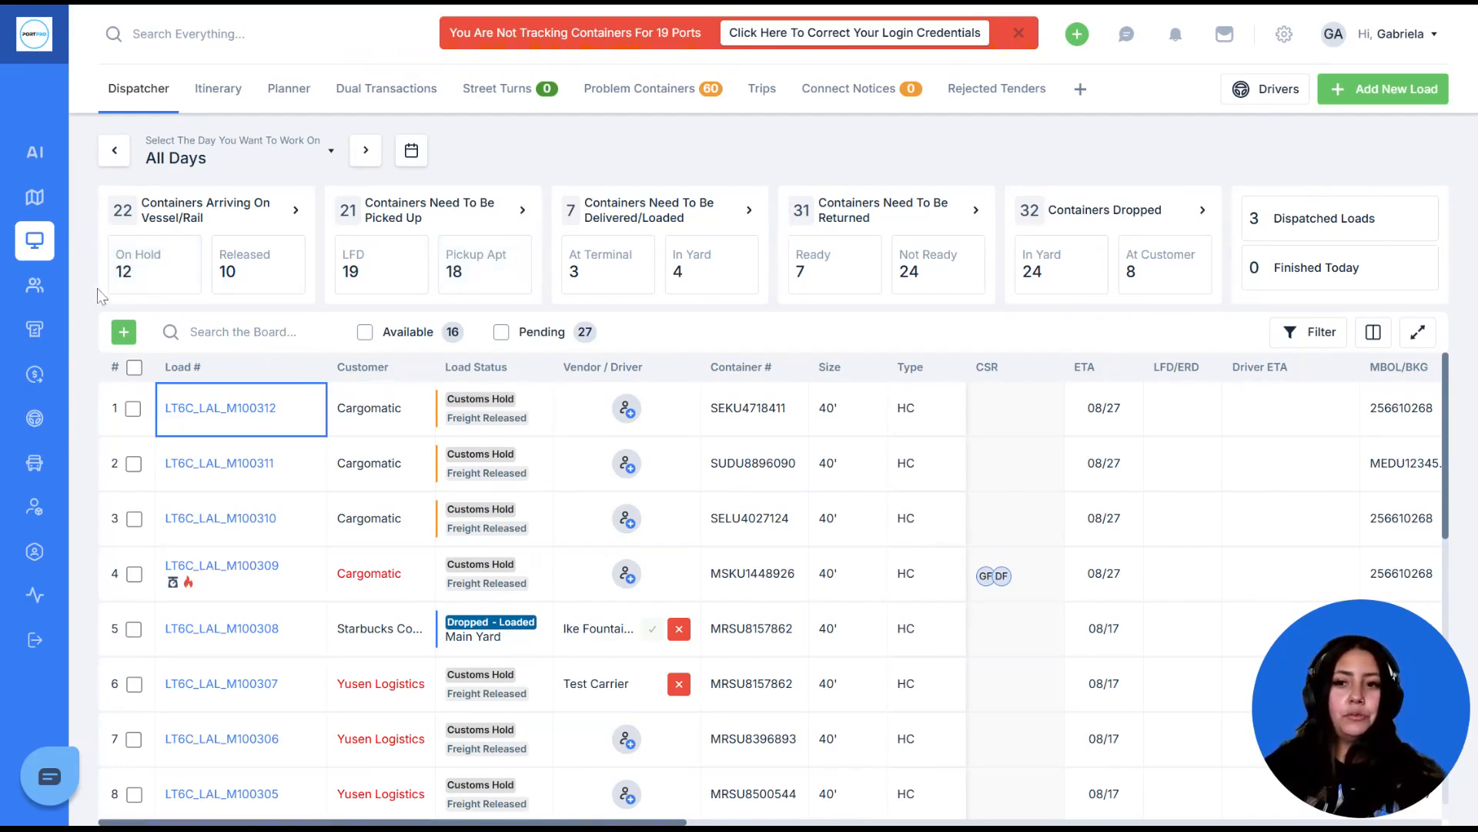
# - Go to Bulk Uploads in Customer Service
pyautogui.moveTo(51, 261)
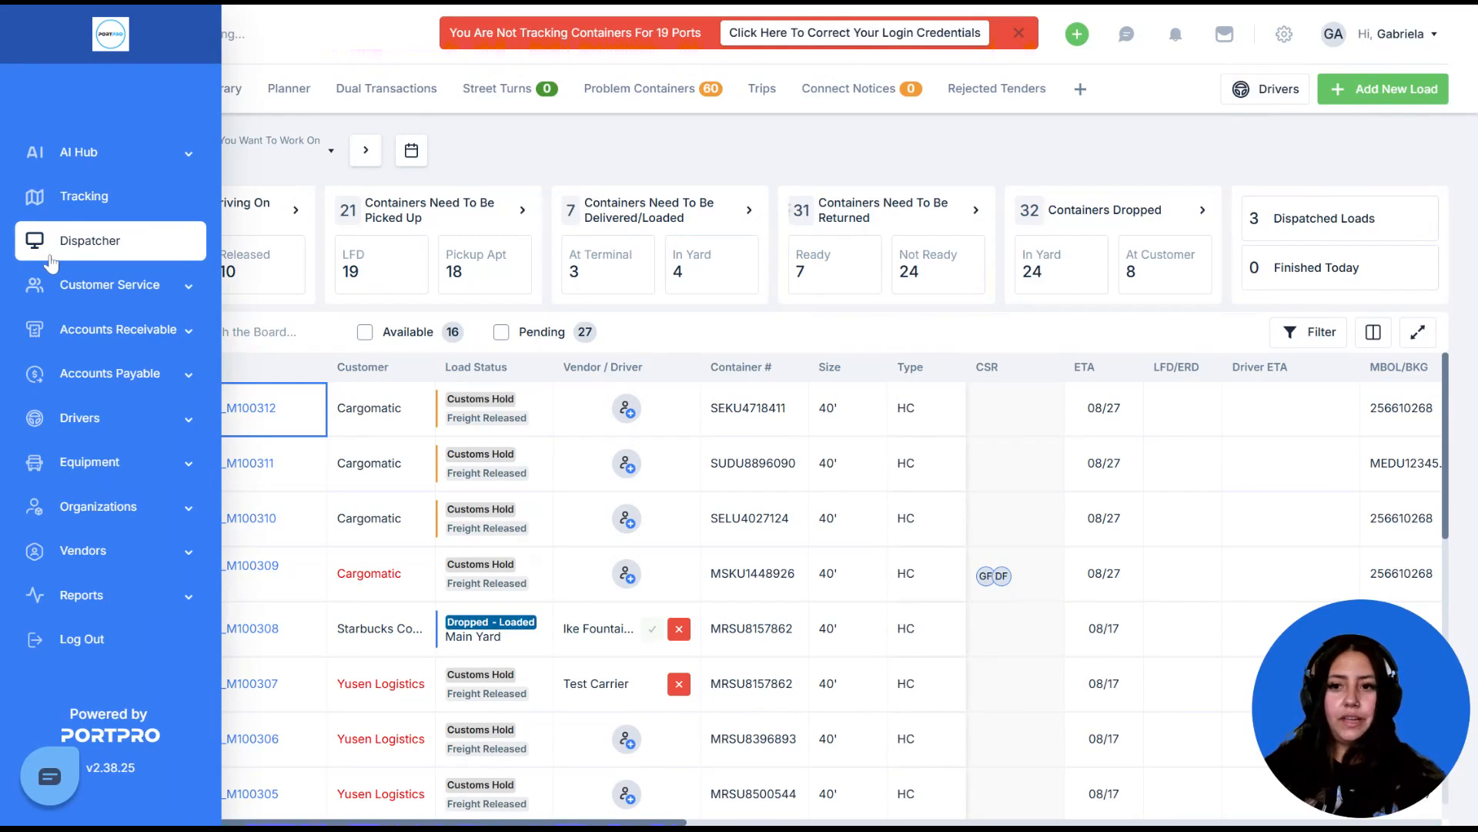
pyautogui.click(101, 293)
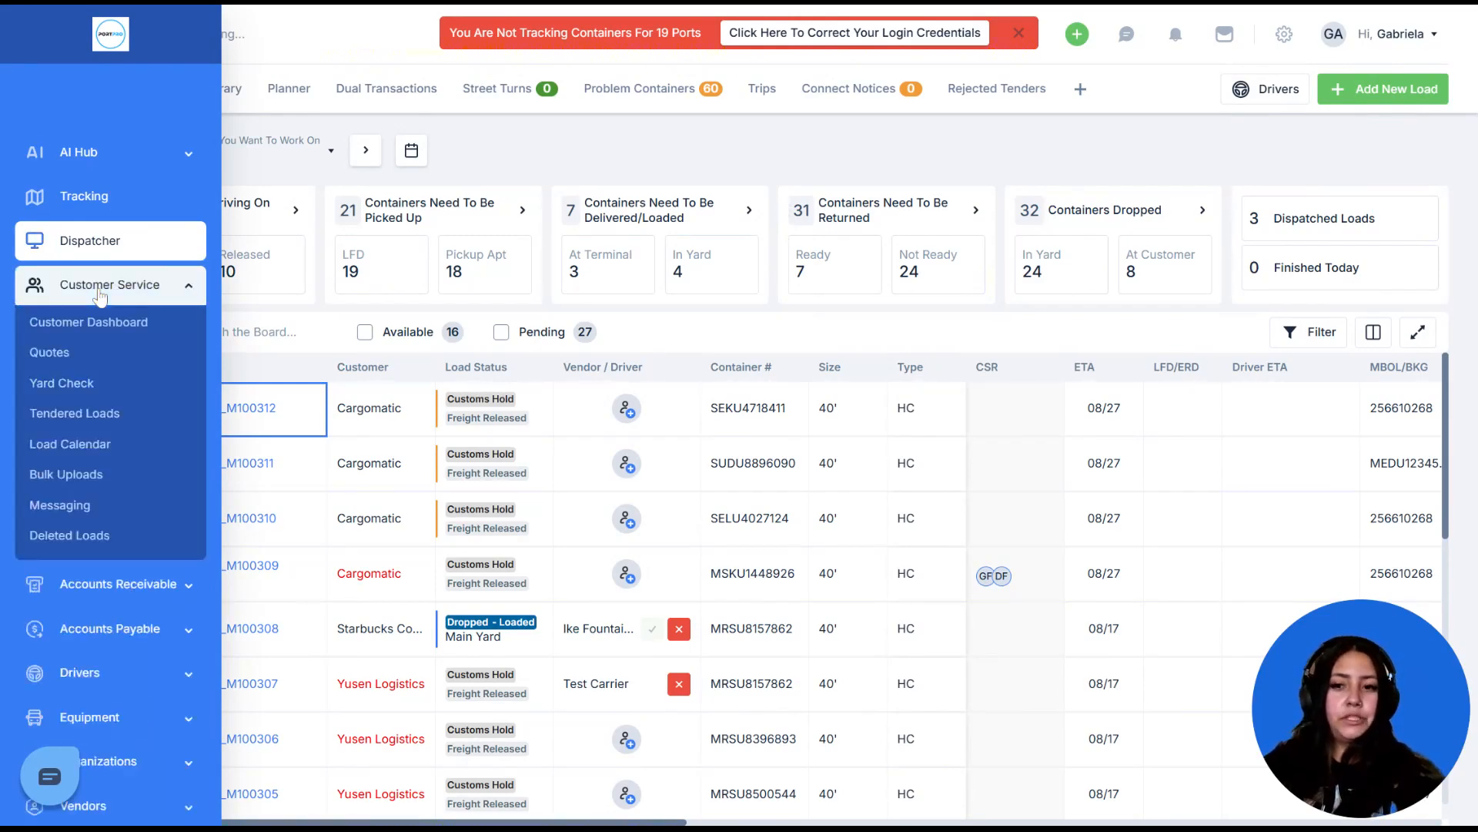
pyautogui.click(66, 474)
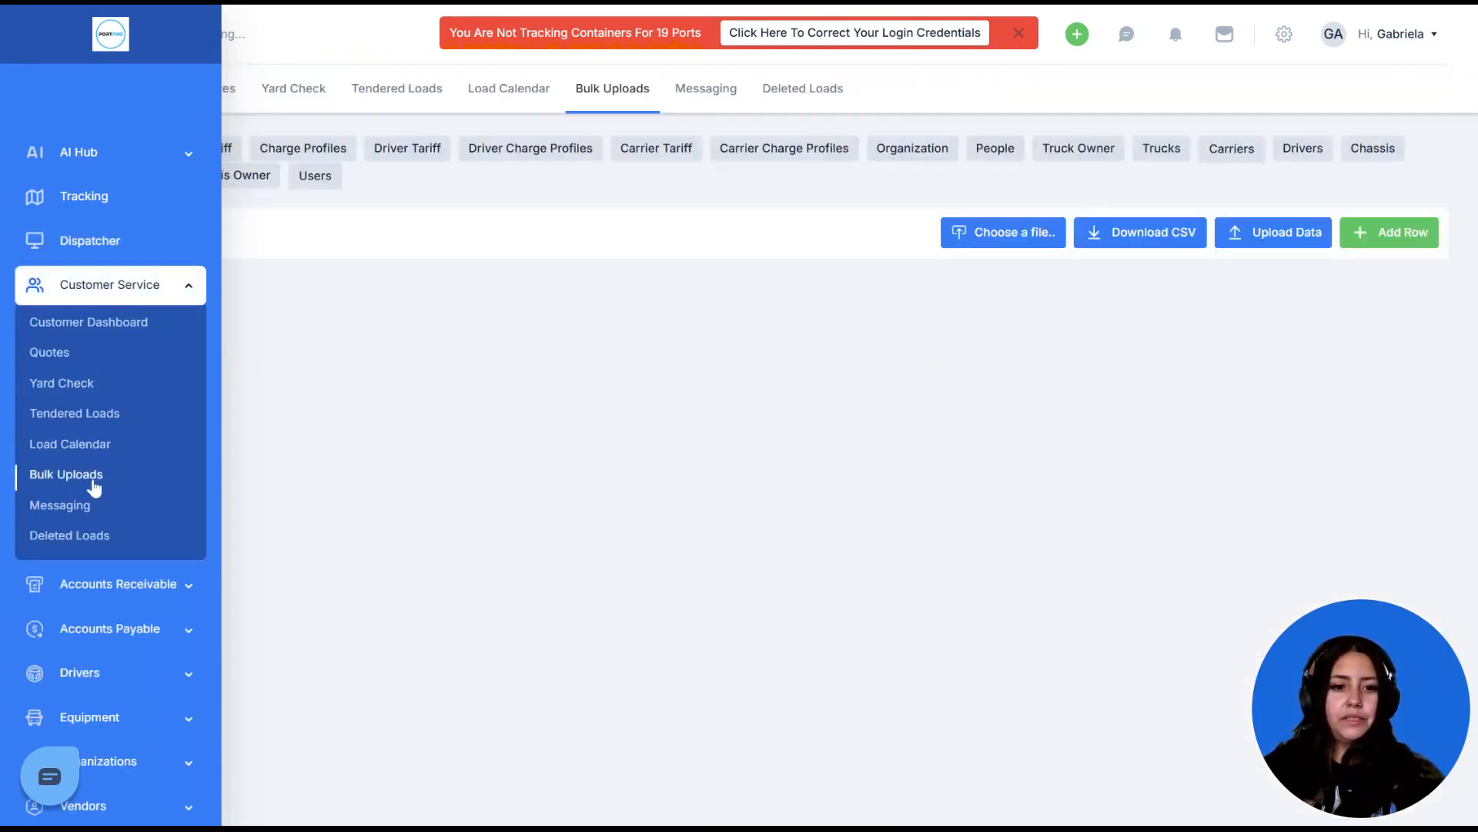
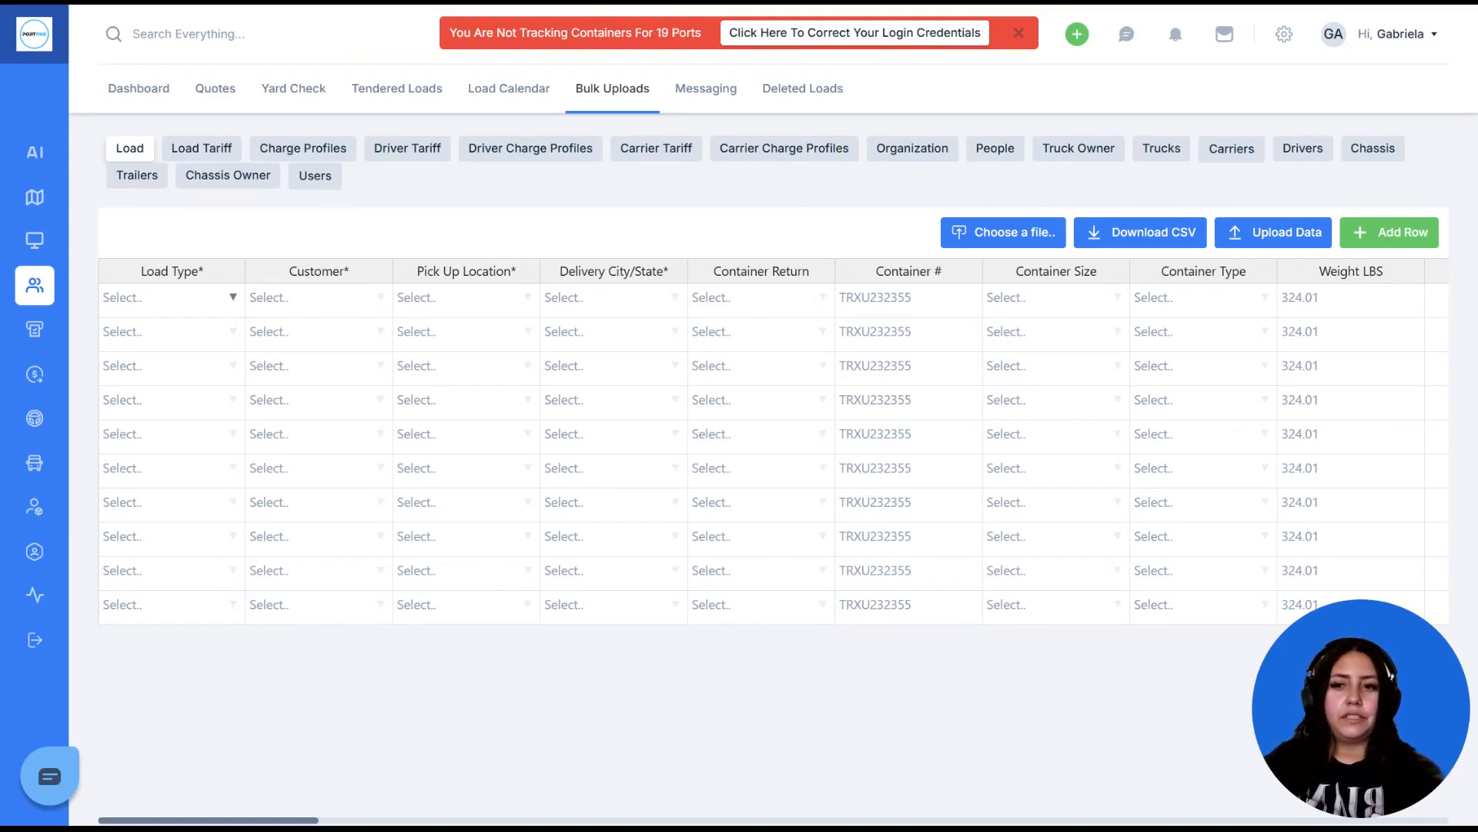
# - Fill the first load row with load type IMPORT, customer Port X, pick-up location APM TERMINAL and delivery Yusen Logistics
pyautogui.click(231, 300)
pyautogui.click(211, 330)
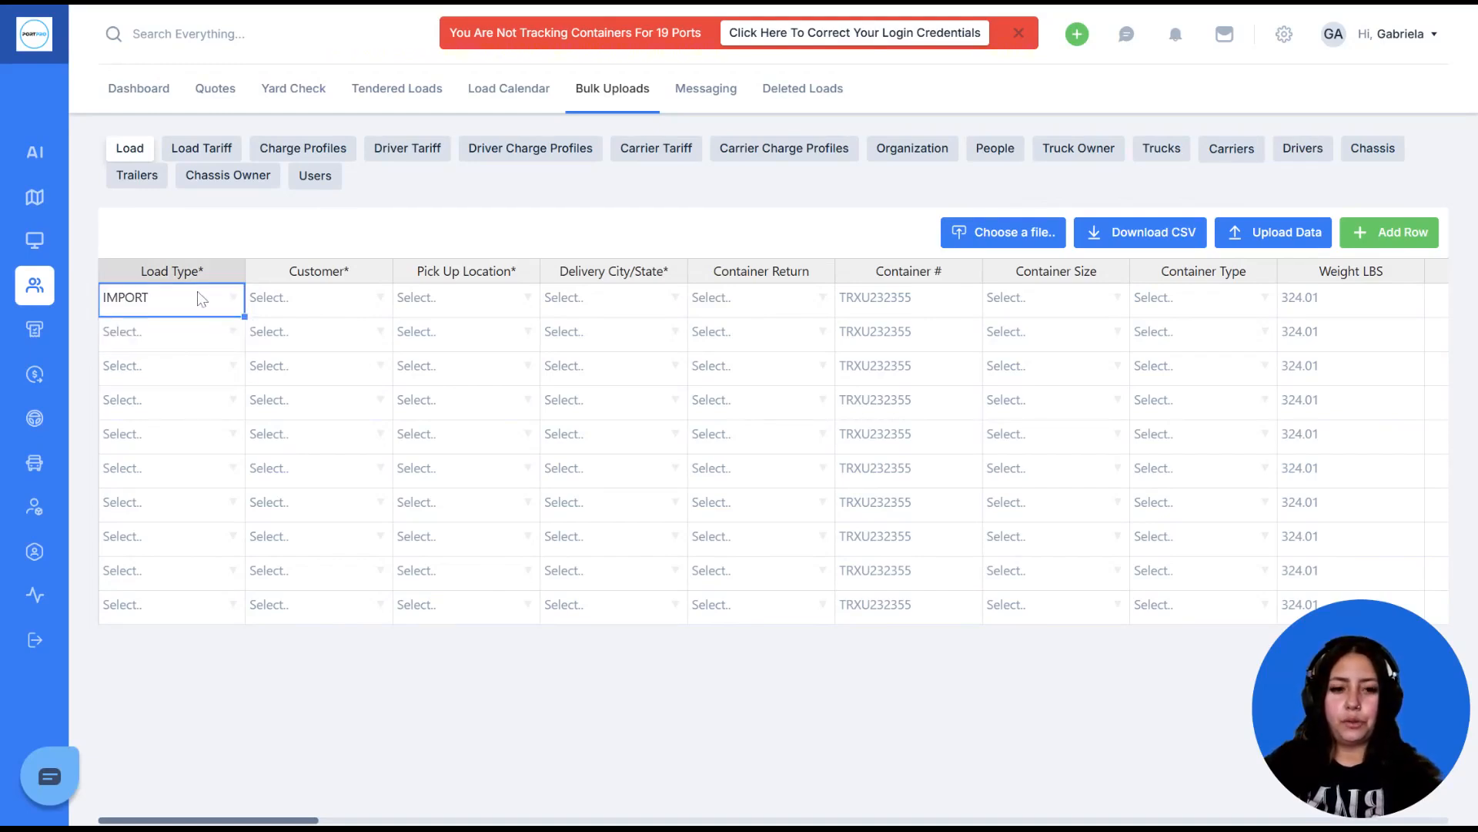
pyautogui.click(378, 298)
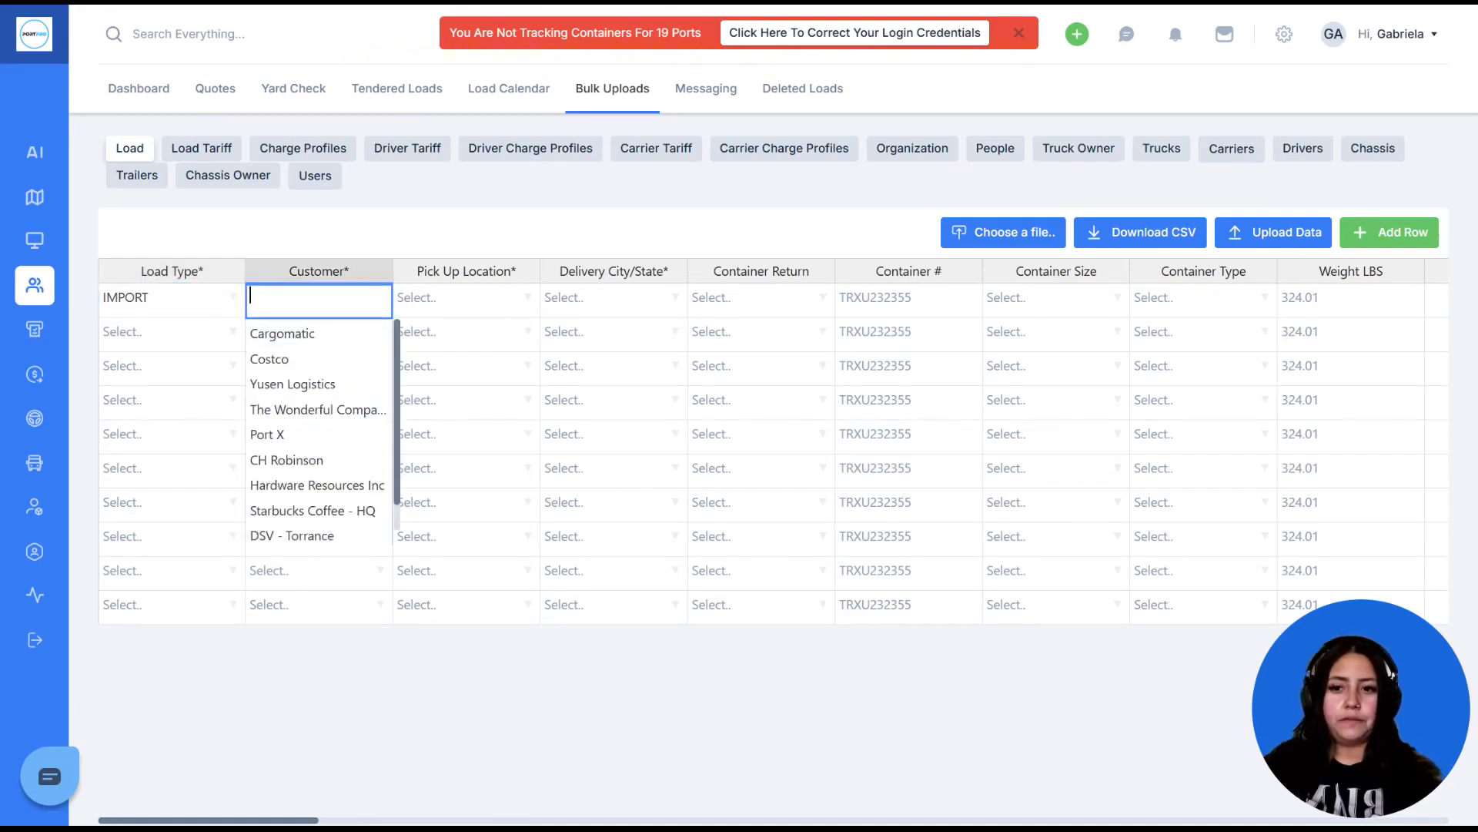
pyautogui.click(301, 435)
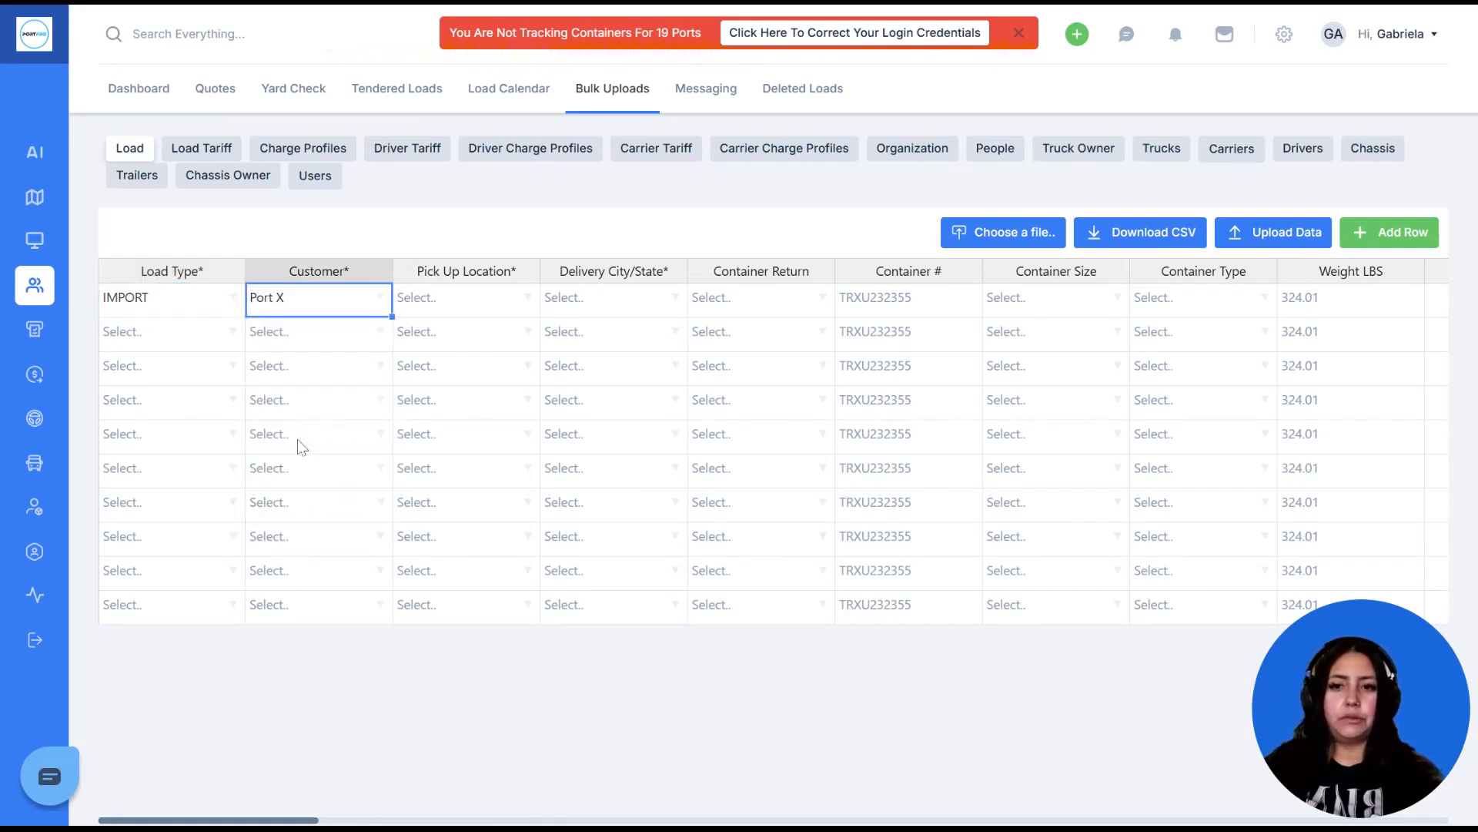
pyautogui.click(534, 299)
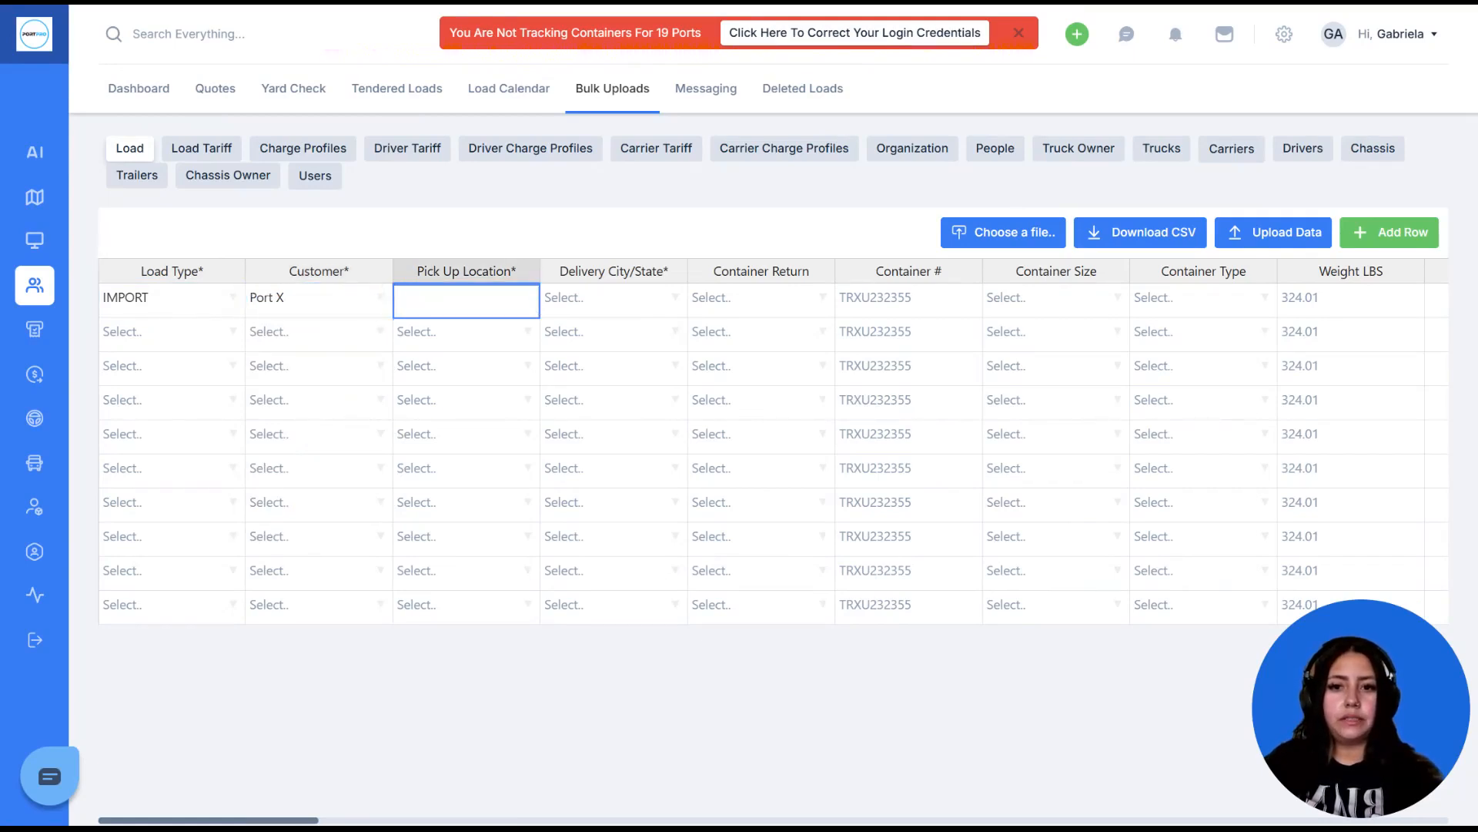
pyautogui.click(457, 384)
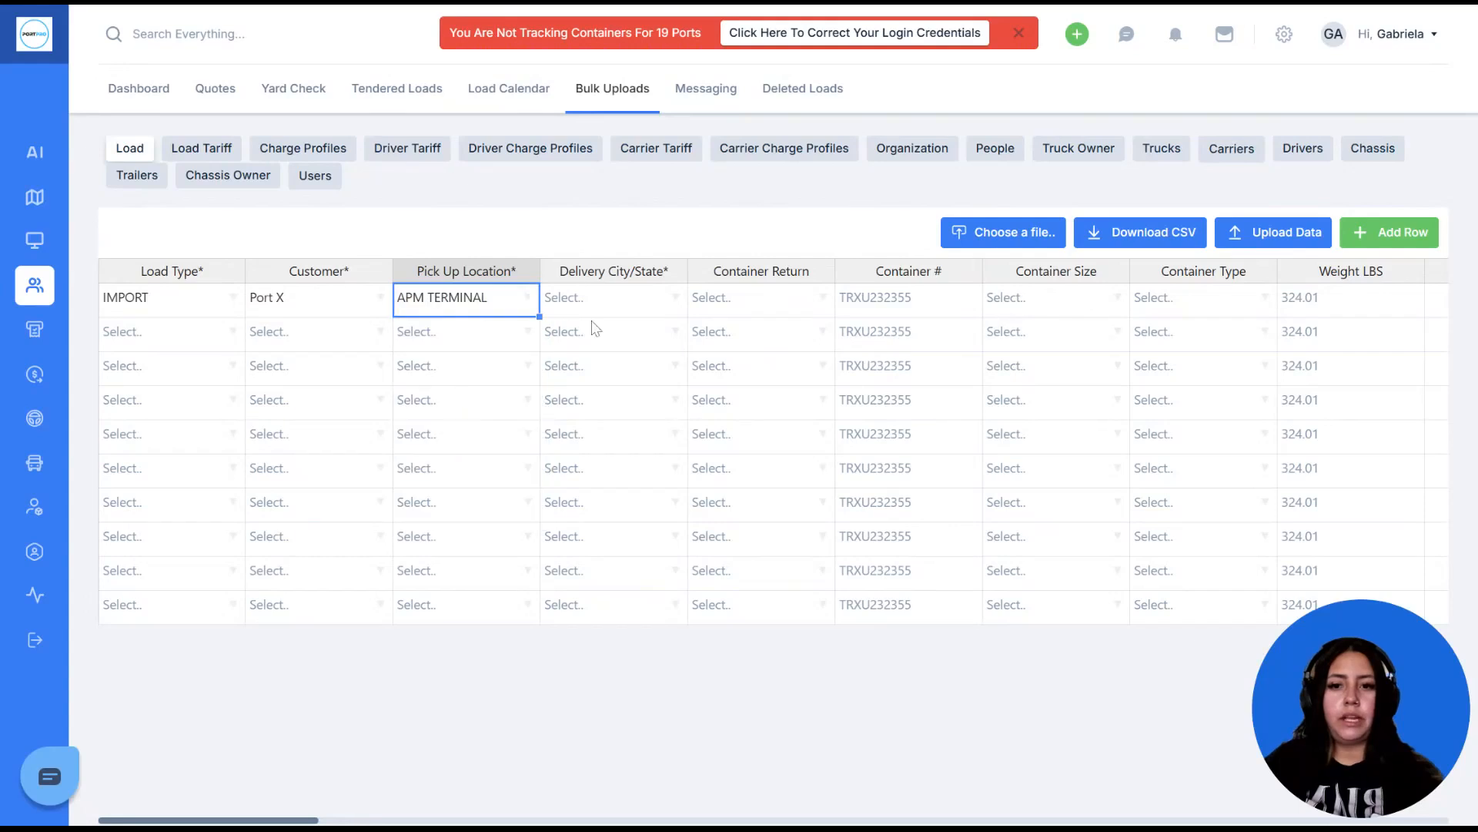
pyautogui.click(674, 299)
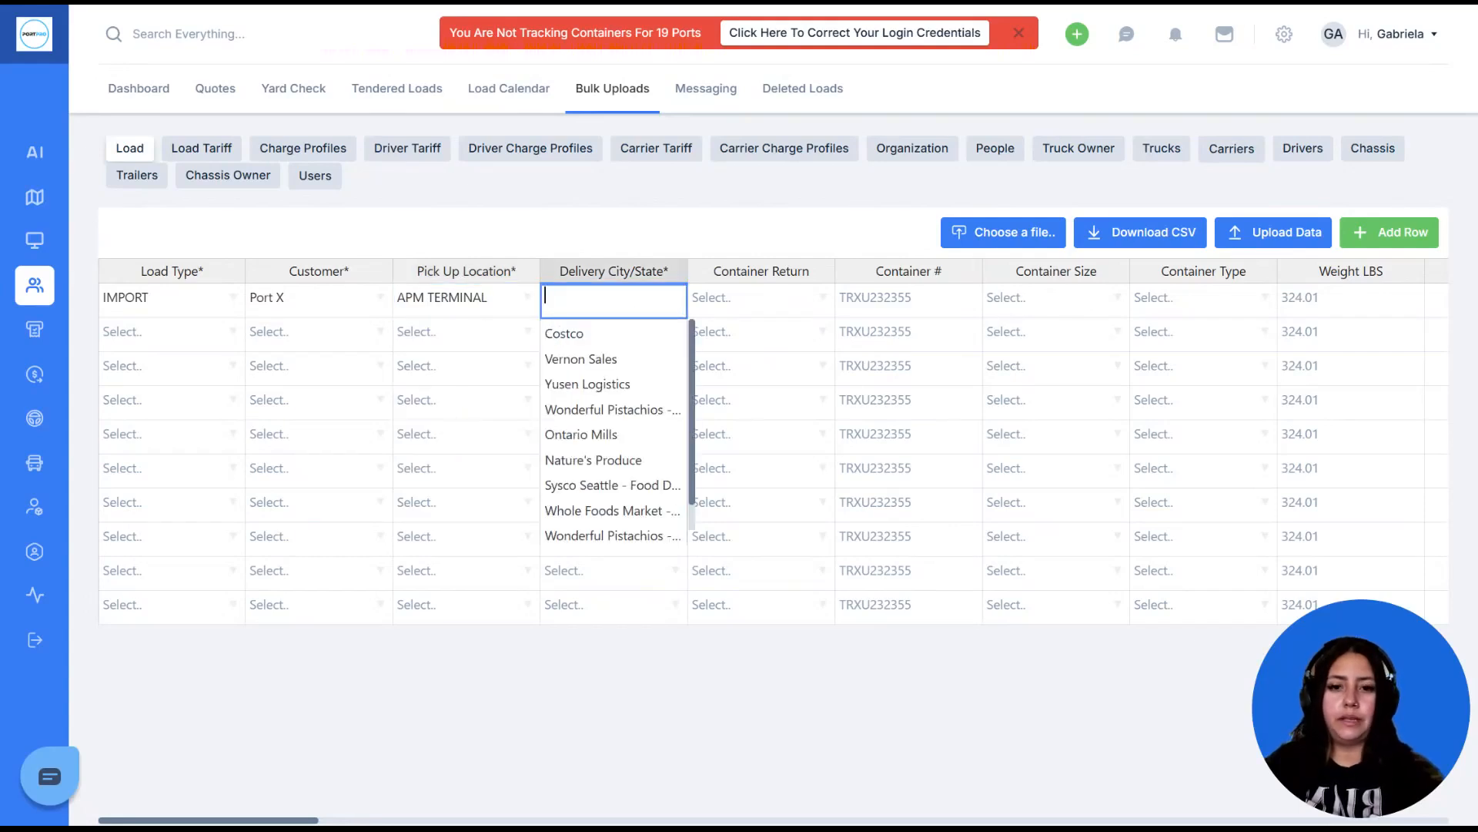
pyautogui.moveTo(185, 299); pyautogui.dragTo(579, 305)
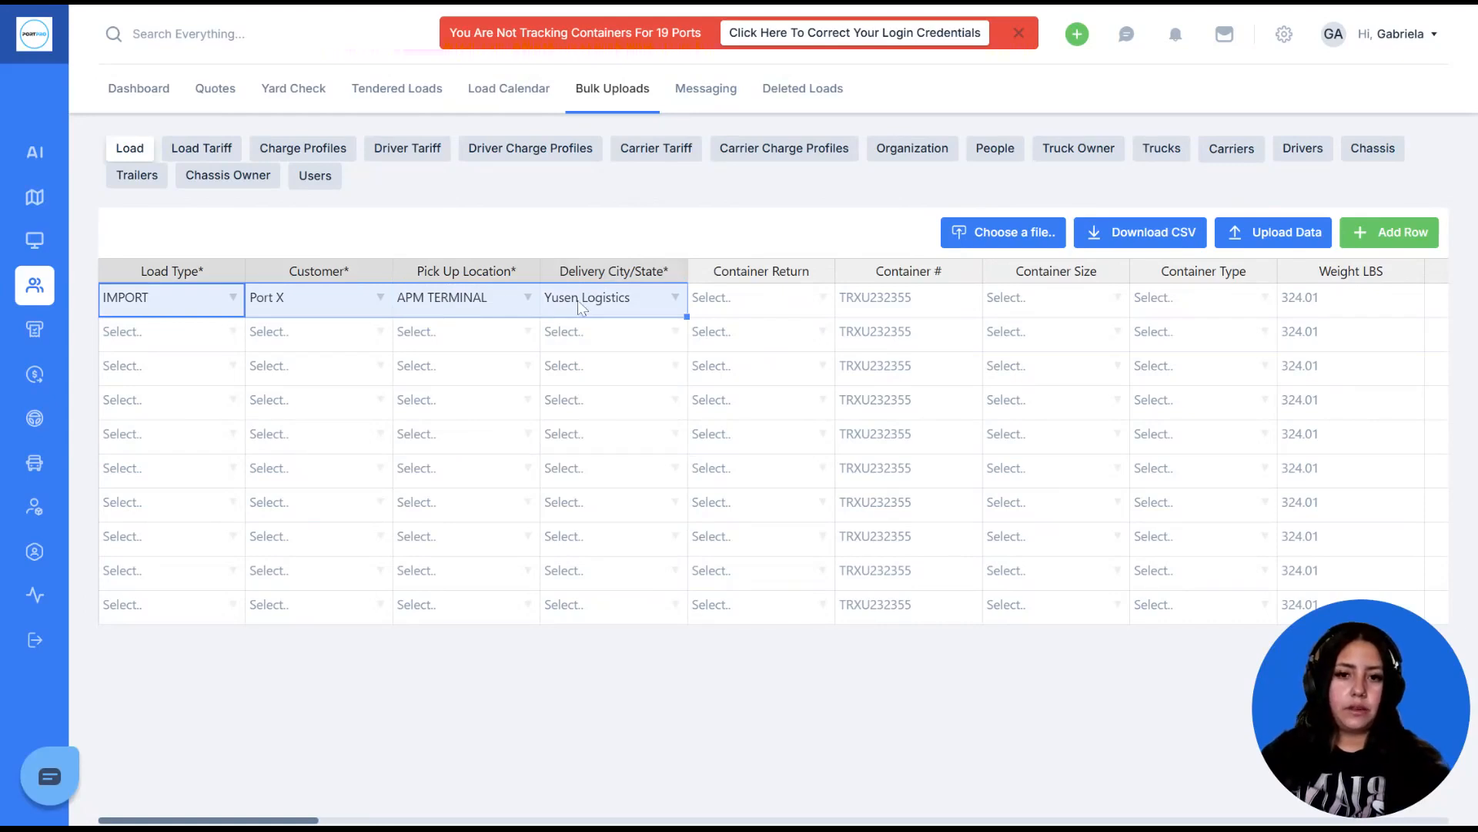
# - Enter container numbers TRHU4808465, TRHU4574639, TRHU4045677, TLLU5967793, TGBU6143473 and TCKU6712580 down the Container # column, starting in the first row
pyautogui.click(885, 310)
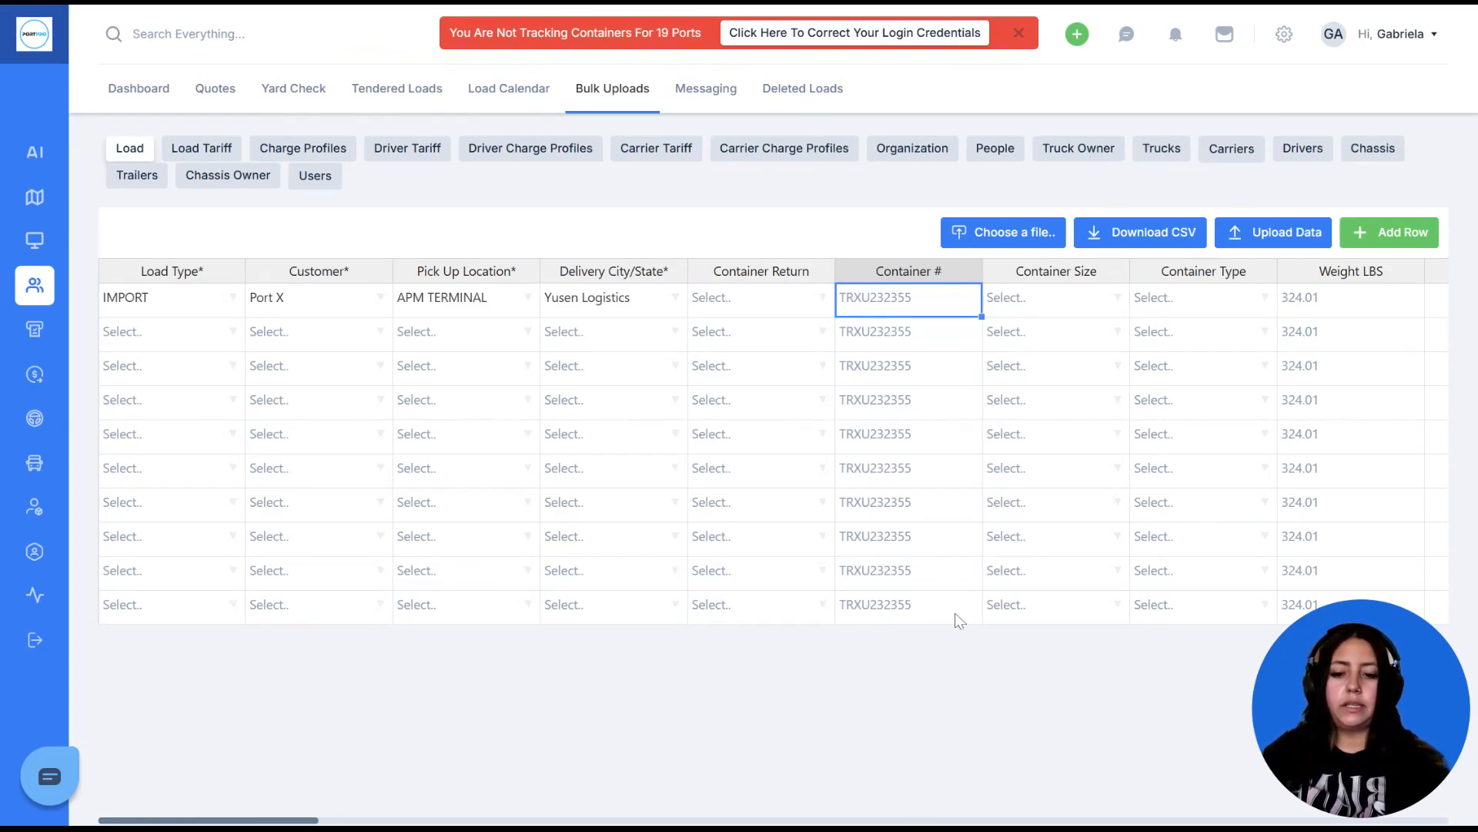
pyautogui.write('TRHU4808465 TRHU4574639 TRHU4045677 TLLU5967793 TGBU6143473 TCKU6712580')
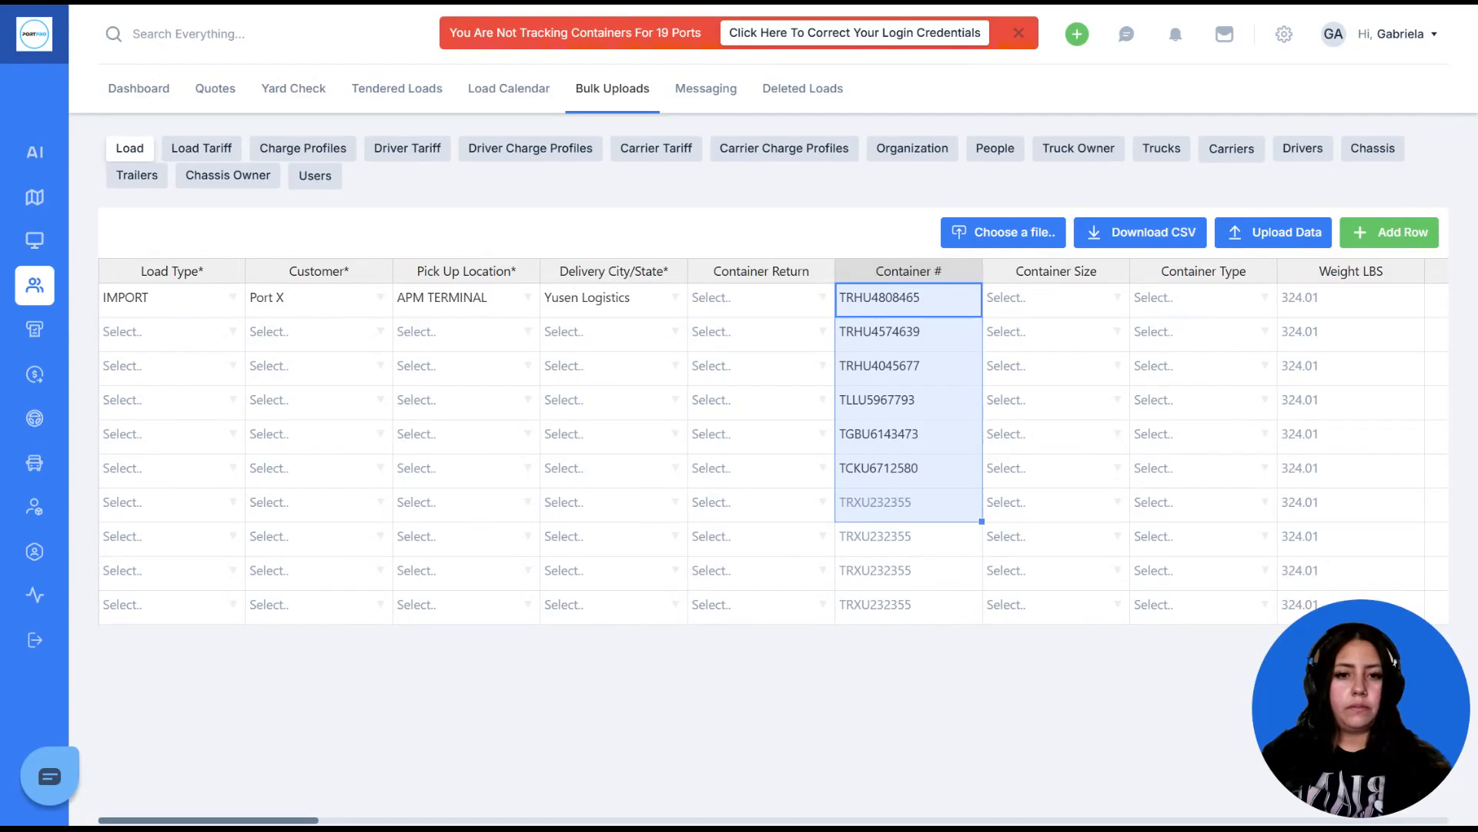
pyautogui.click(869, 651)
# - Remove the four unused rows below container TCKU6712580
pyautogui.moveTo(897, 512); pyautogui.dragTo(897, 612)
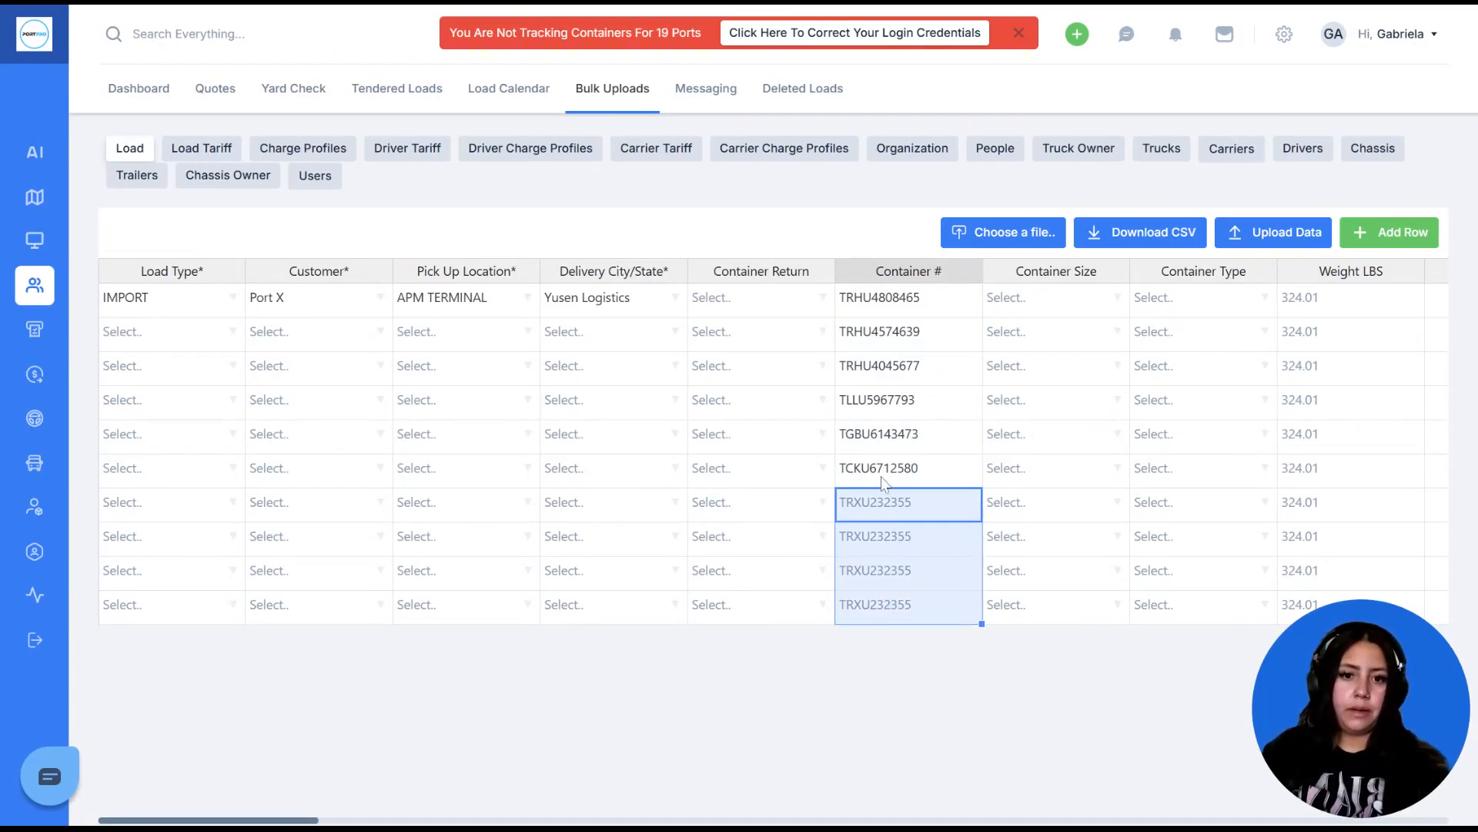
pyautogui.rightClick(871, 571)
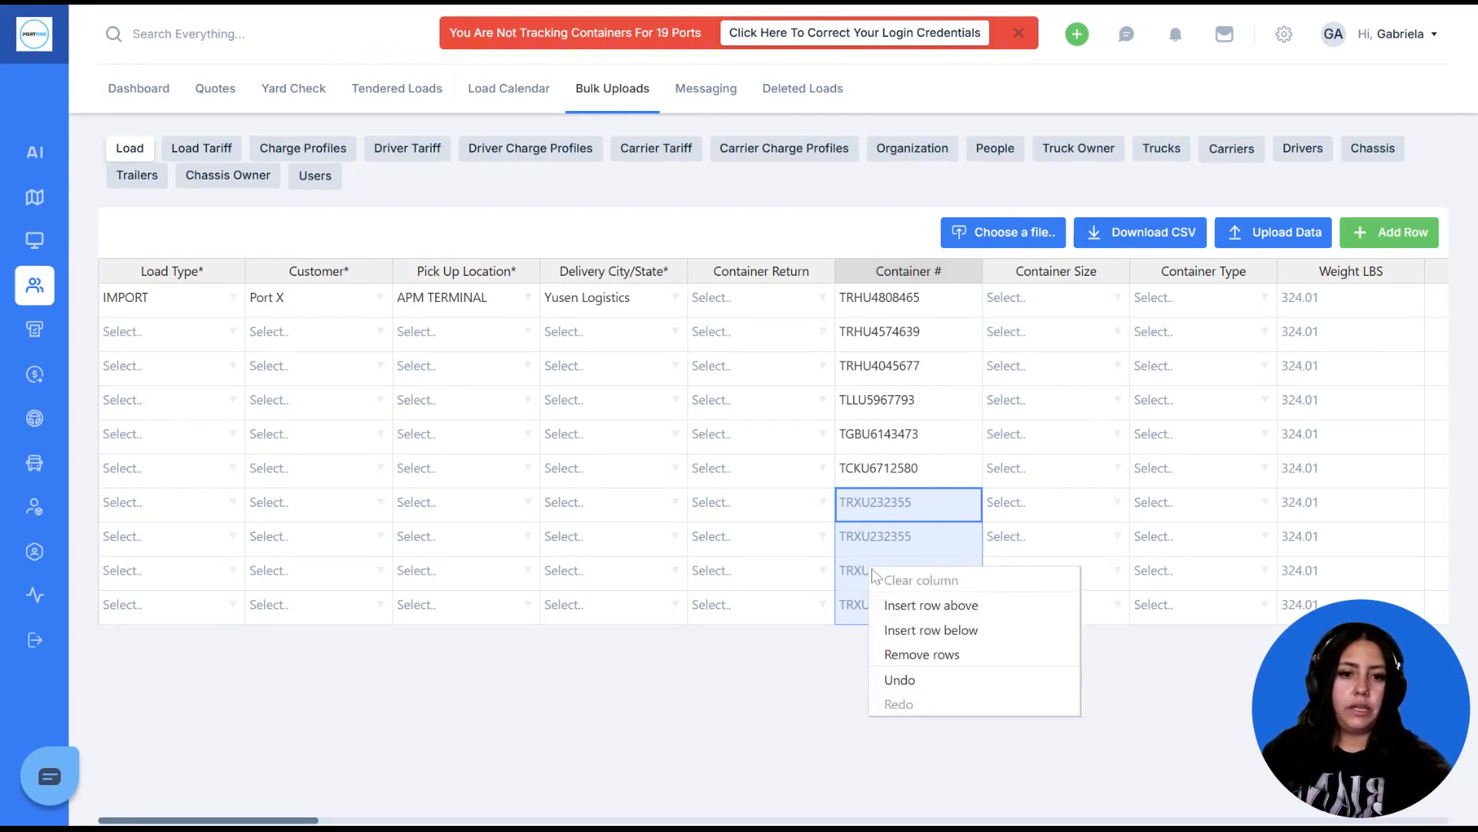
pyautogui.click(958, 657)
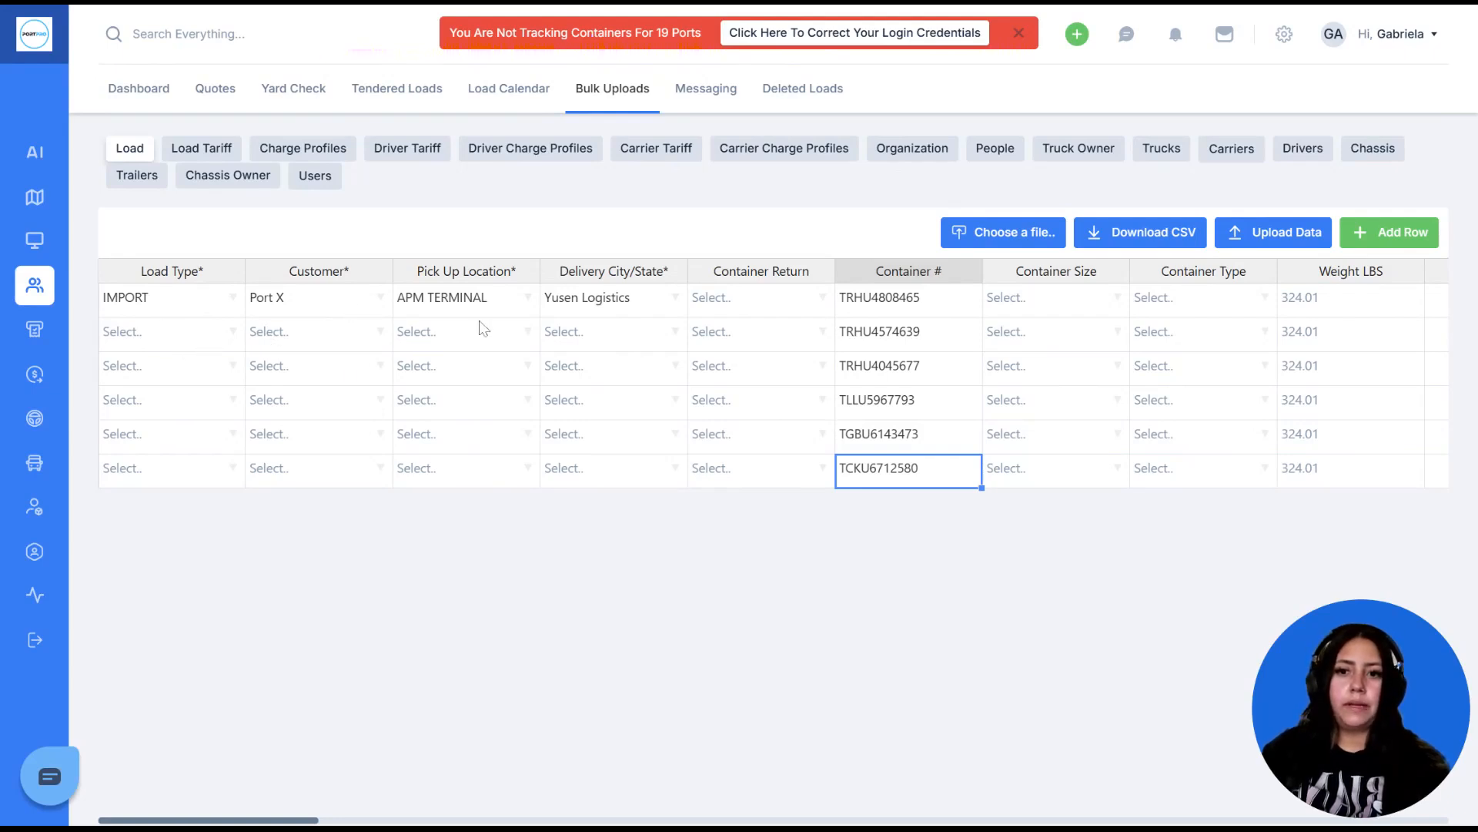
# - Copy load type IMPORT and customer Port X from the first row down to the five rows below
pyautogui.click(183, 307)
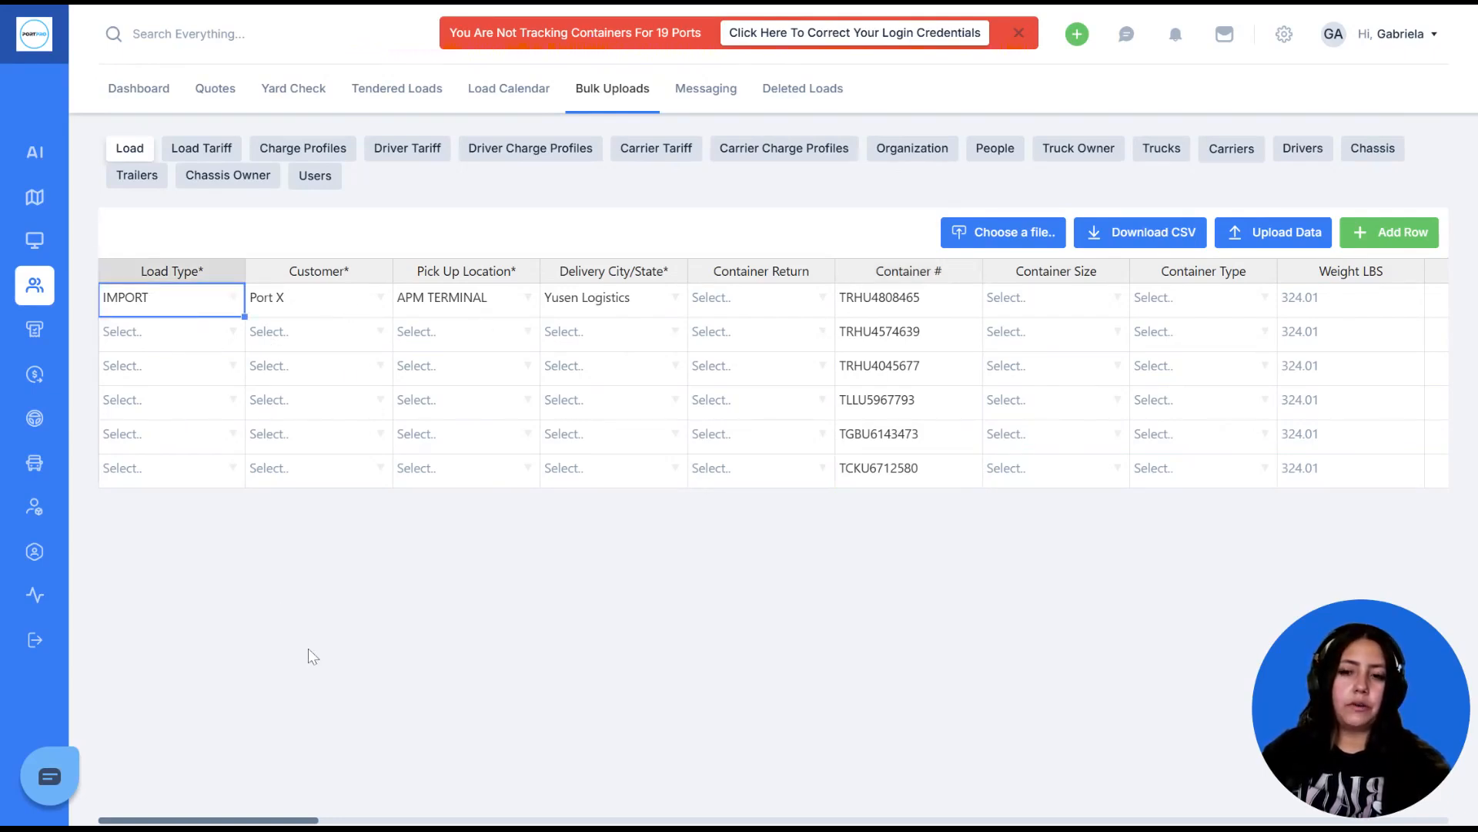
pyautogui.keyDown('shift'); pyautogui.click(339, 301); pyautogui.keyUp('shift')
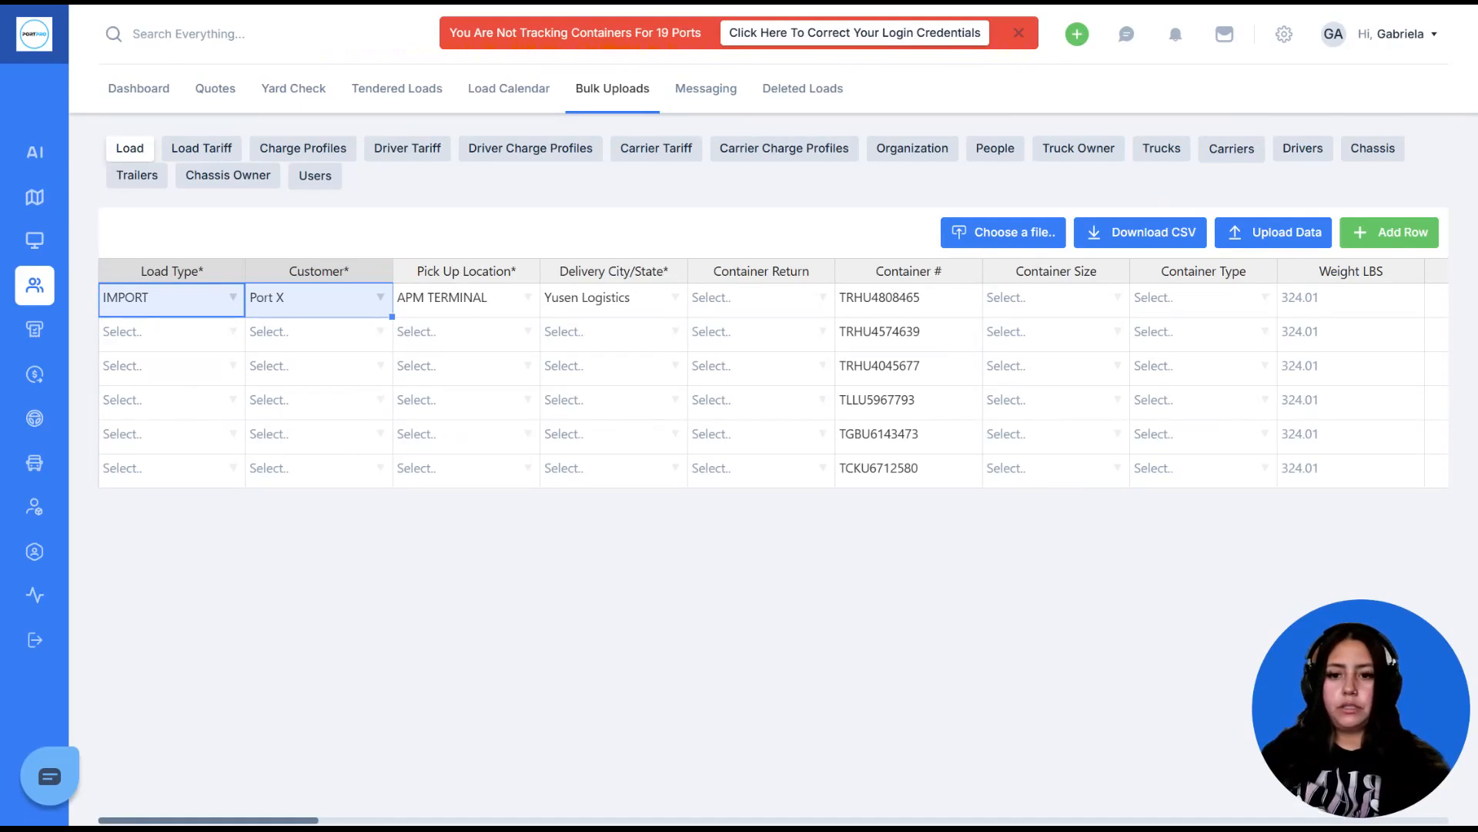
pyautogui.moveTo(392, 317); pyautogui.dragTo(383, 467)
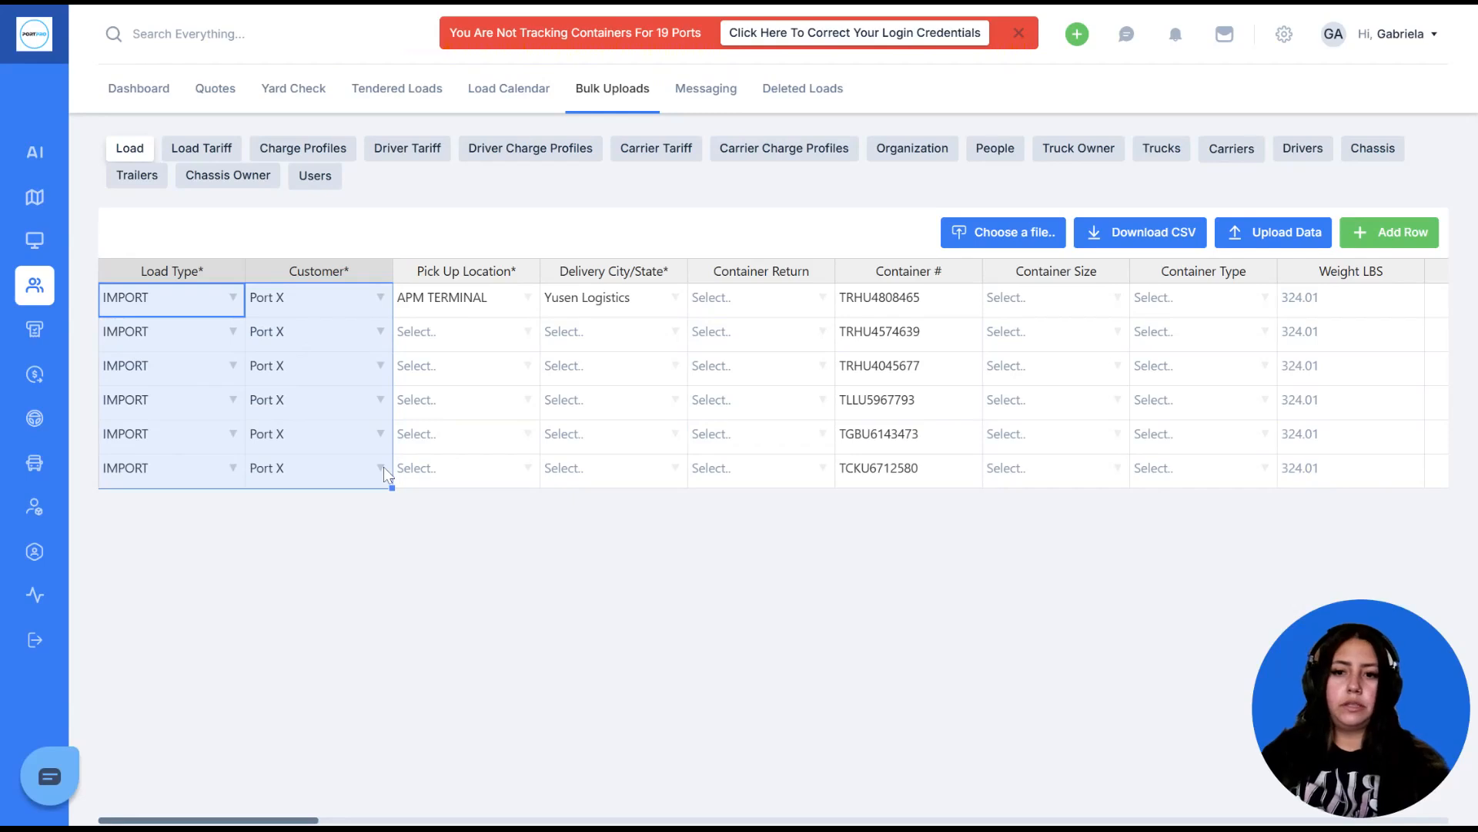
pyautogui.click(435, 512)
# - Copy pick-up location APM TERMINAL and delivery Yusen Logistics from the first row into the remaining five rows
pyautogui.moveTo(514, 301); pyautogui.dragTo(563, 306)
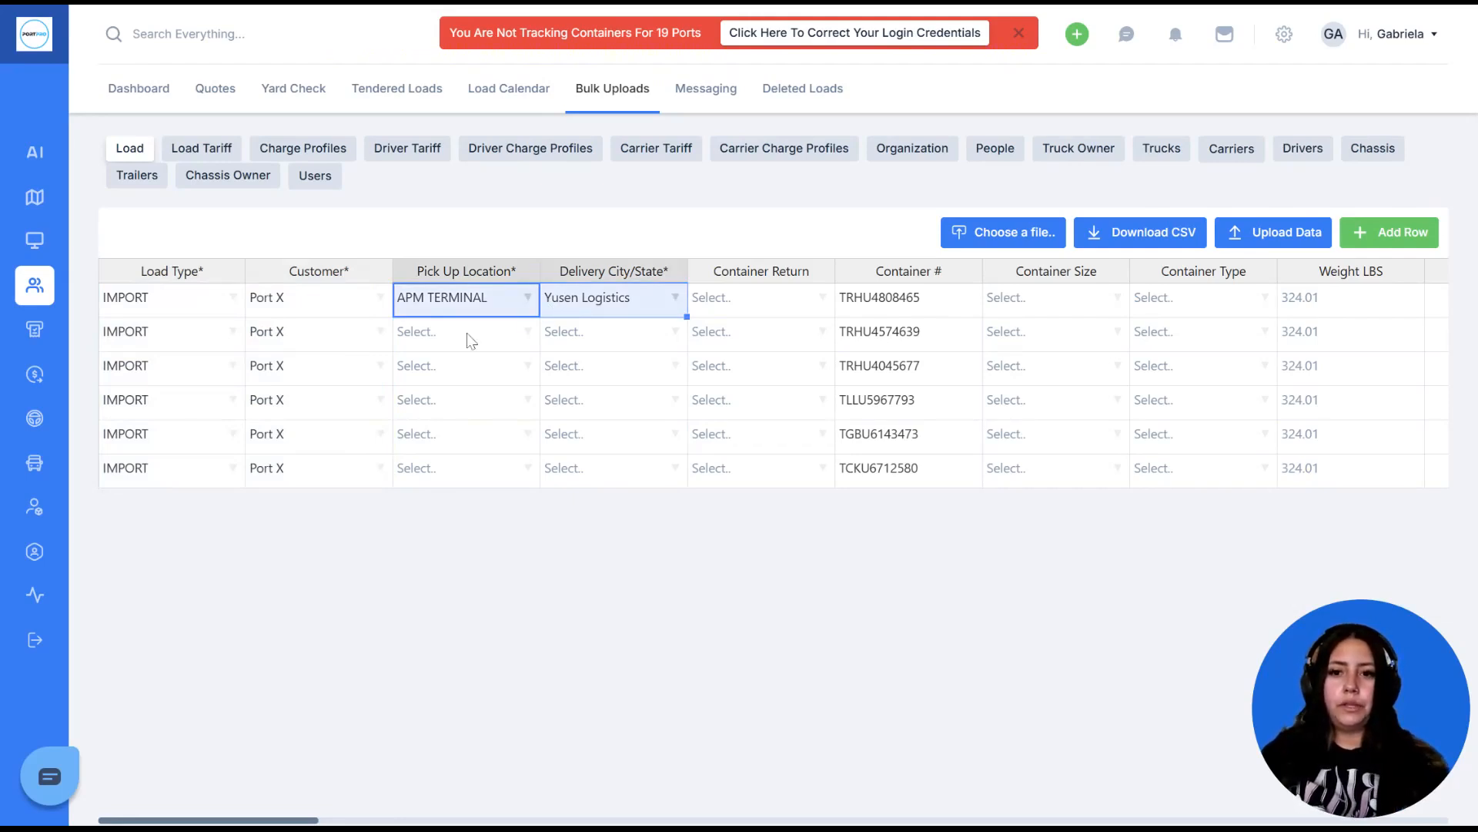
pyautogui.moveTo(471, 342); pyautogui.dragTo(466, 493)
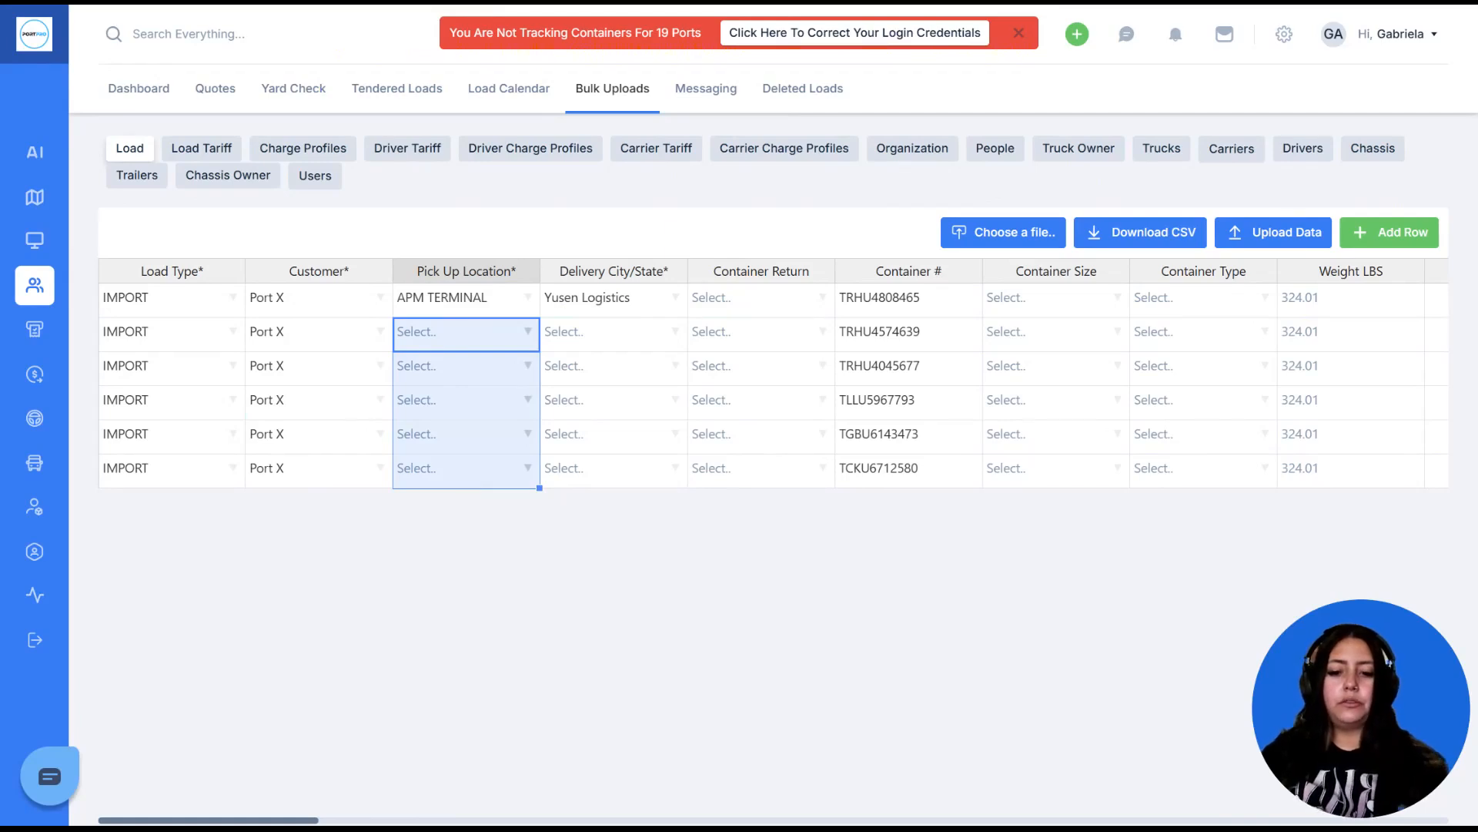
pyautogui.write('APM TERMINAL\tYusen Logistics APM TERMINAL\tYusen Logistics APM TERMINAL\tYusen Logistics APM TERMINAL\tYusen Logistics APM TERMINAL\tYusen Logistics')
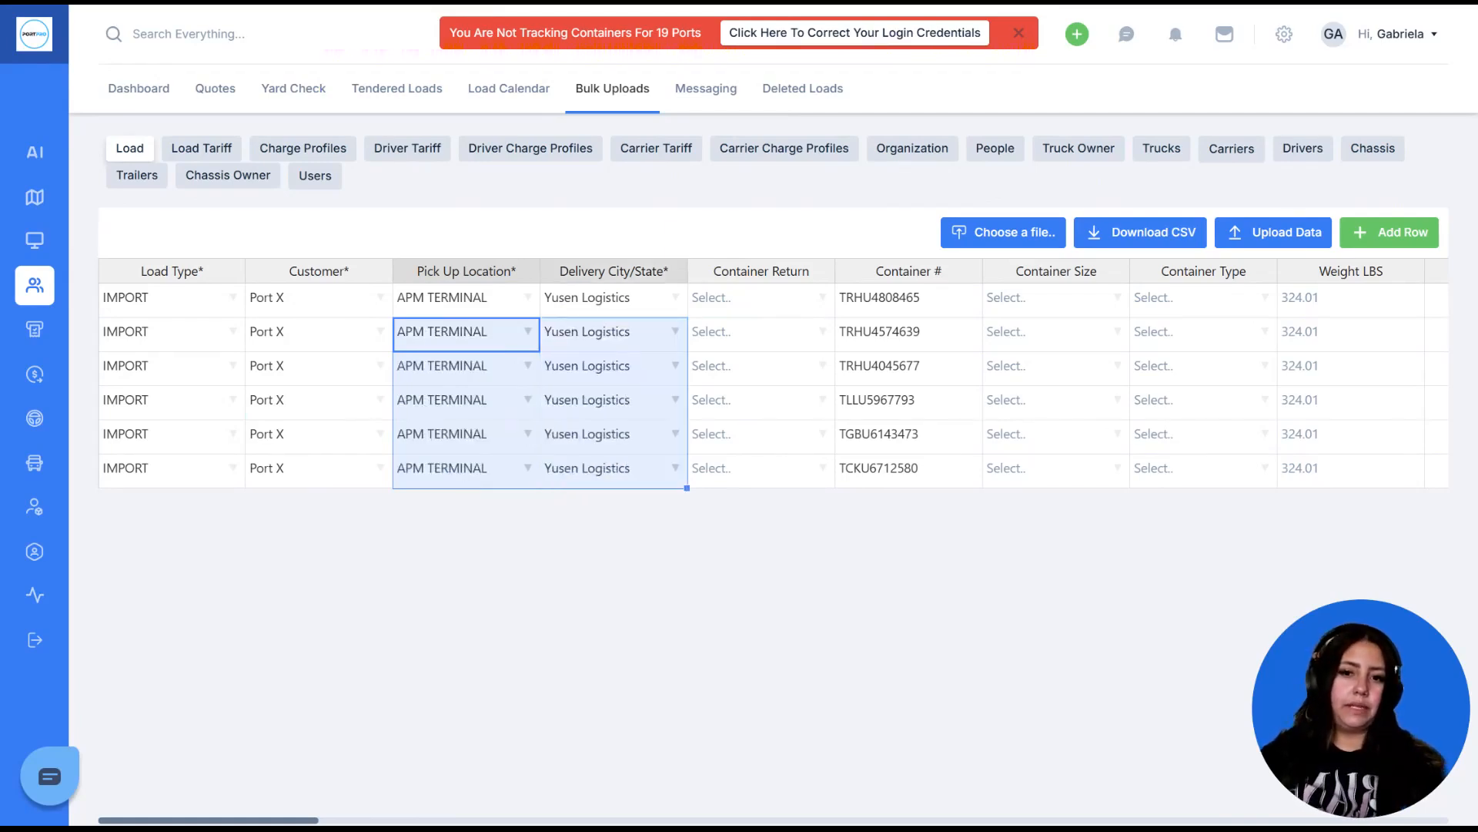
pyautogui.click(508, 542)
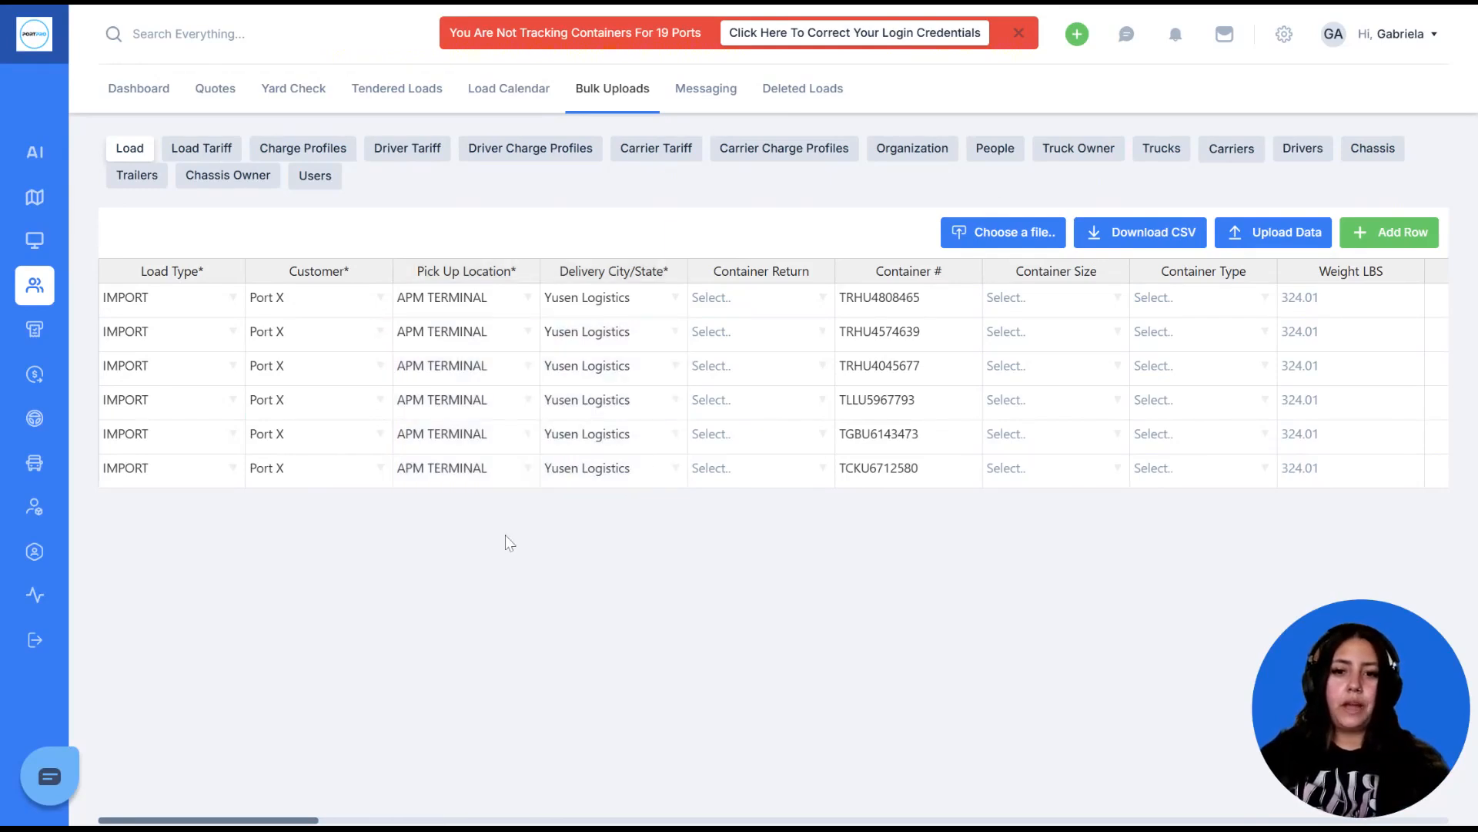
# - Attach a delivery order file to container TRHU4808465 and copy it down to the other five load rows
pyautogui.hscroll(8, 906, 552)
pyautogui.hscroll(3, 906, 552)
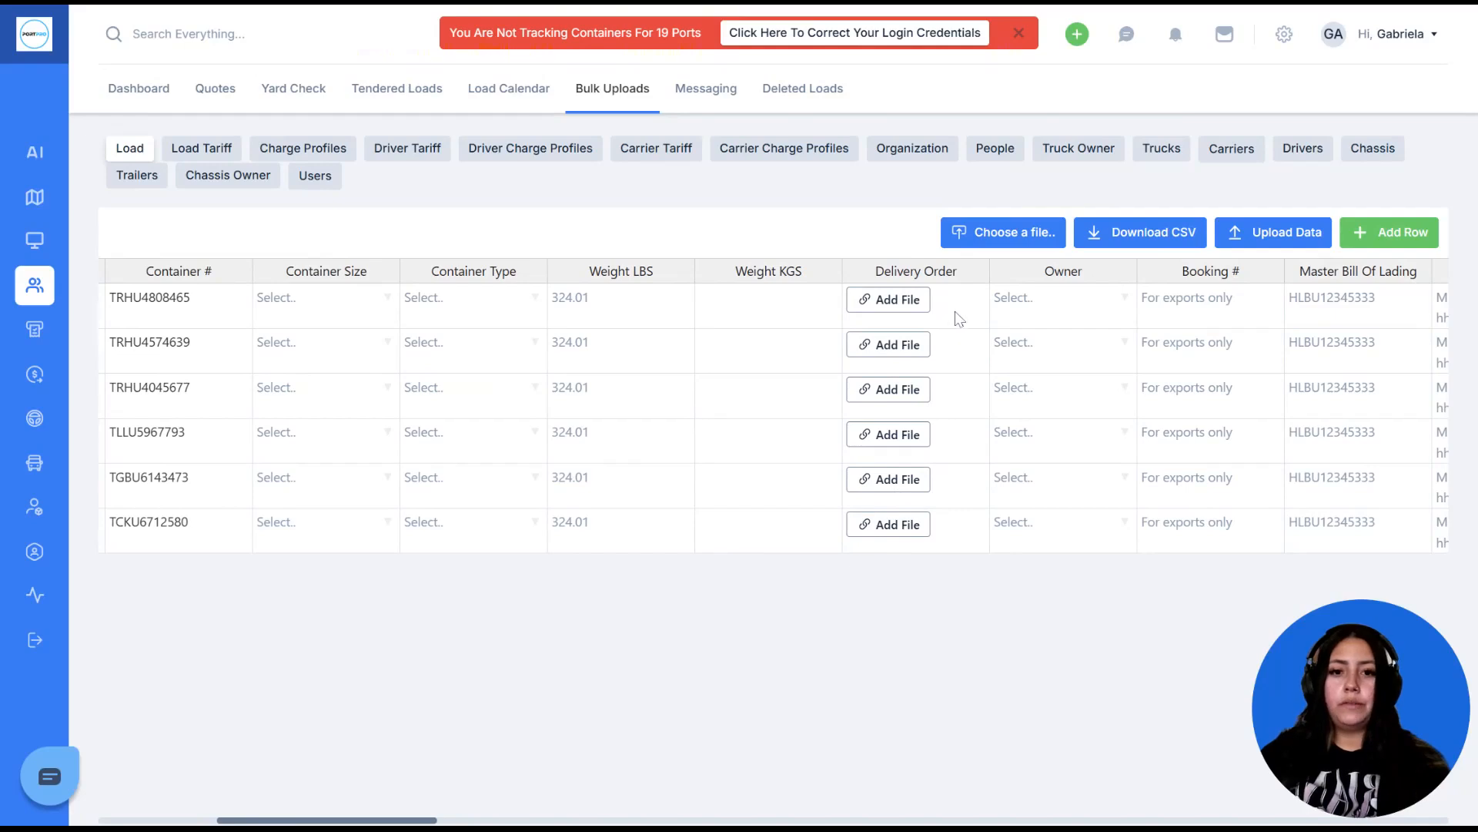
pyautogui.click(912, 307)
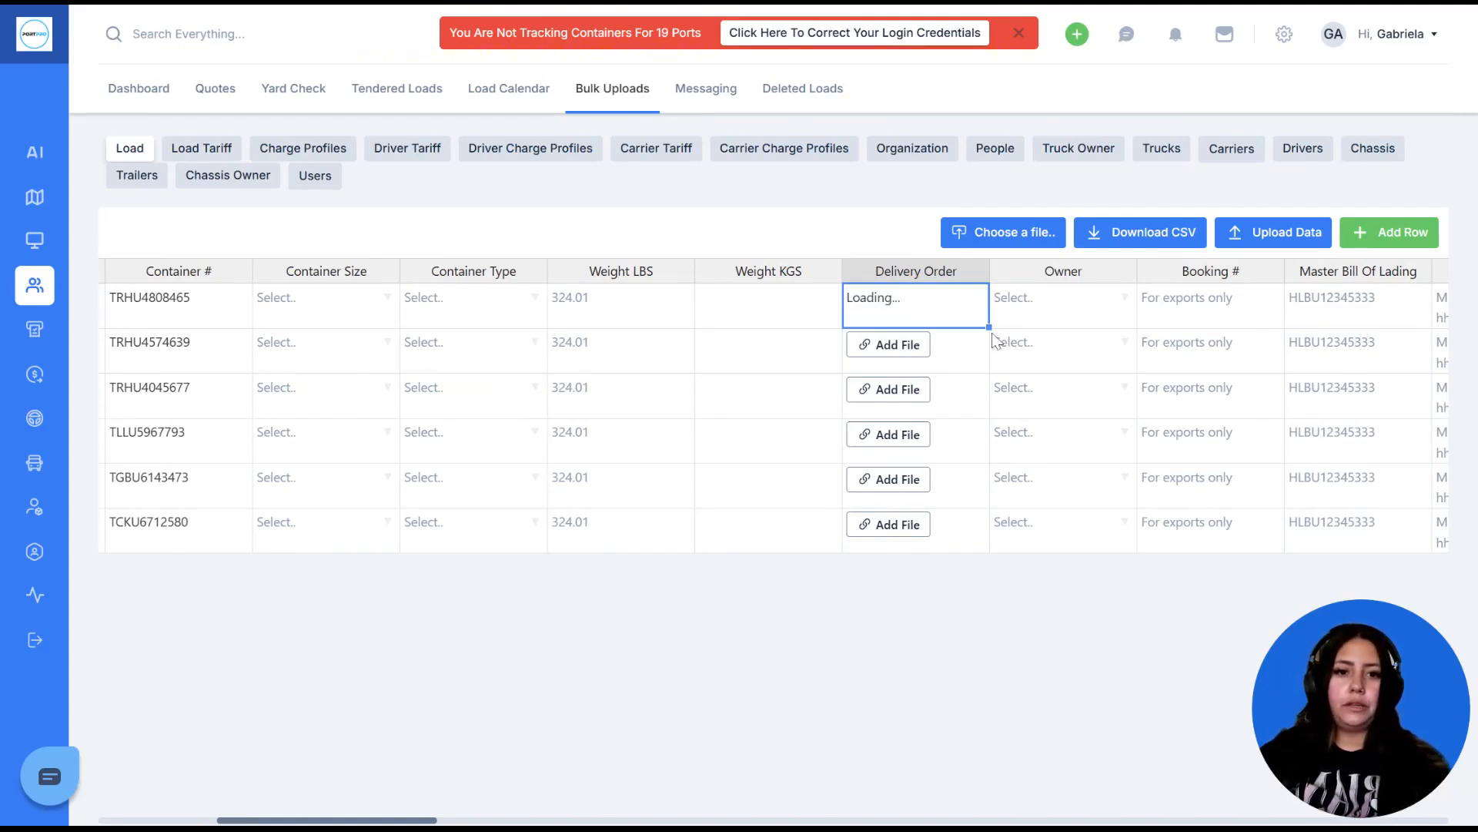
pyautogui.moveTo(989, 326)
pyautogui.mouseDown()
pyautogui.moveTo(958, 445)
pyautogui.moveTo(963, 547)
pyautogui.mouseUp()
pyautogui.click(999, 595)
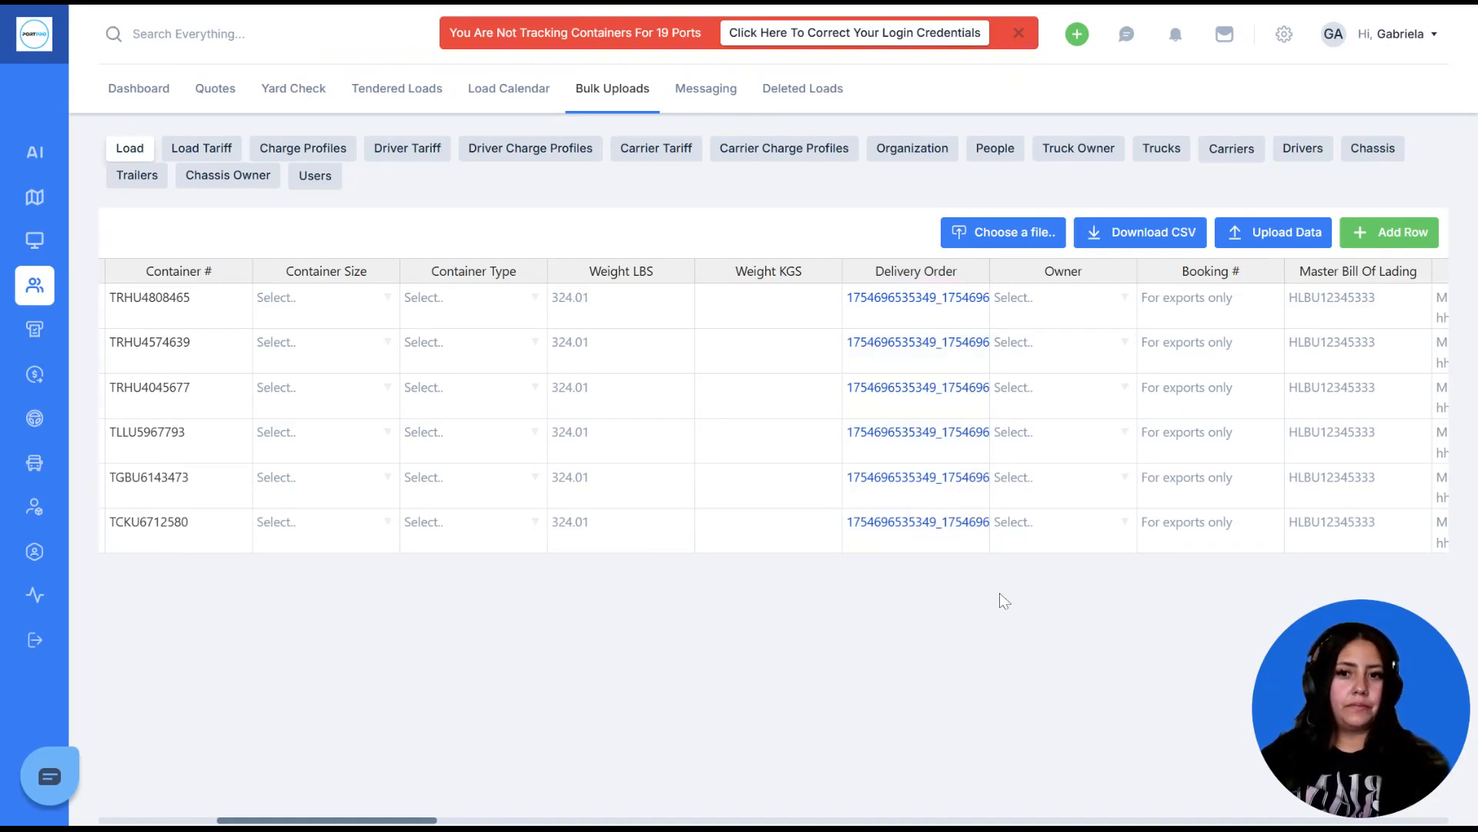
# - Check the remaining optional columns of the load table and upload the six filled load rows
pyautogui.hscroll(2, 999, 598)
pyautogui.hscroll(20, 1000, 598)
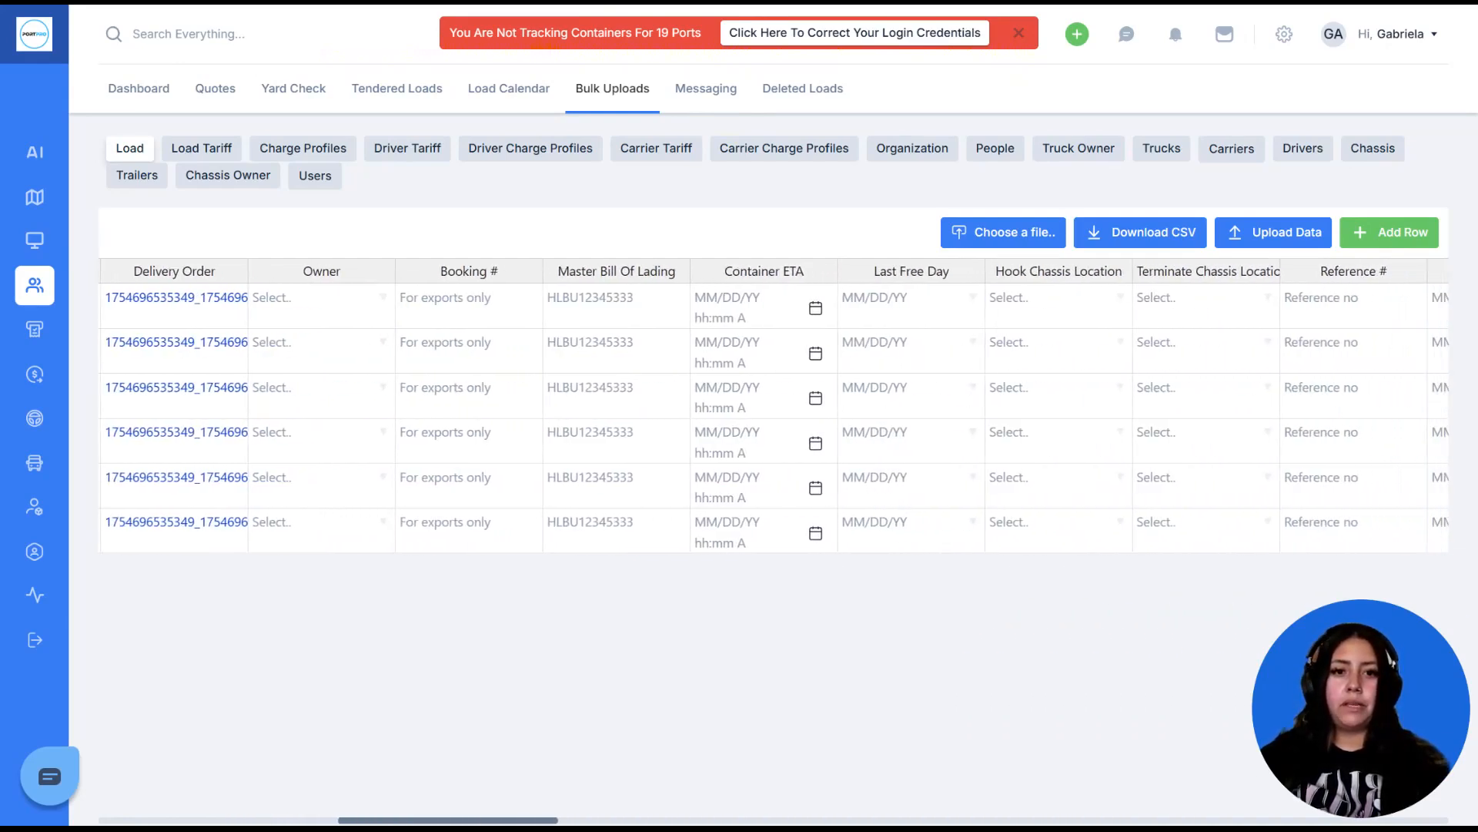
pyautogui.hscroll(10, 999, 597)
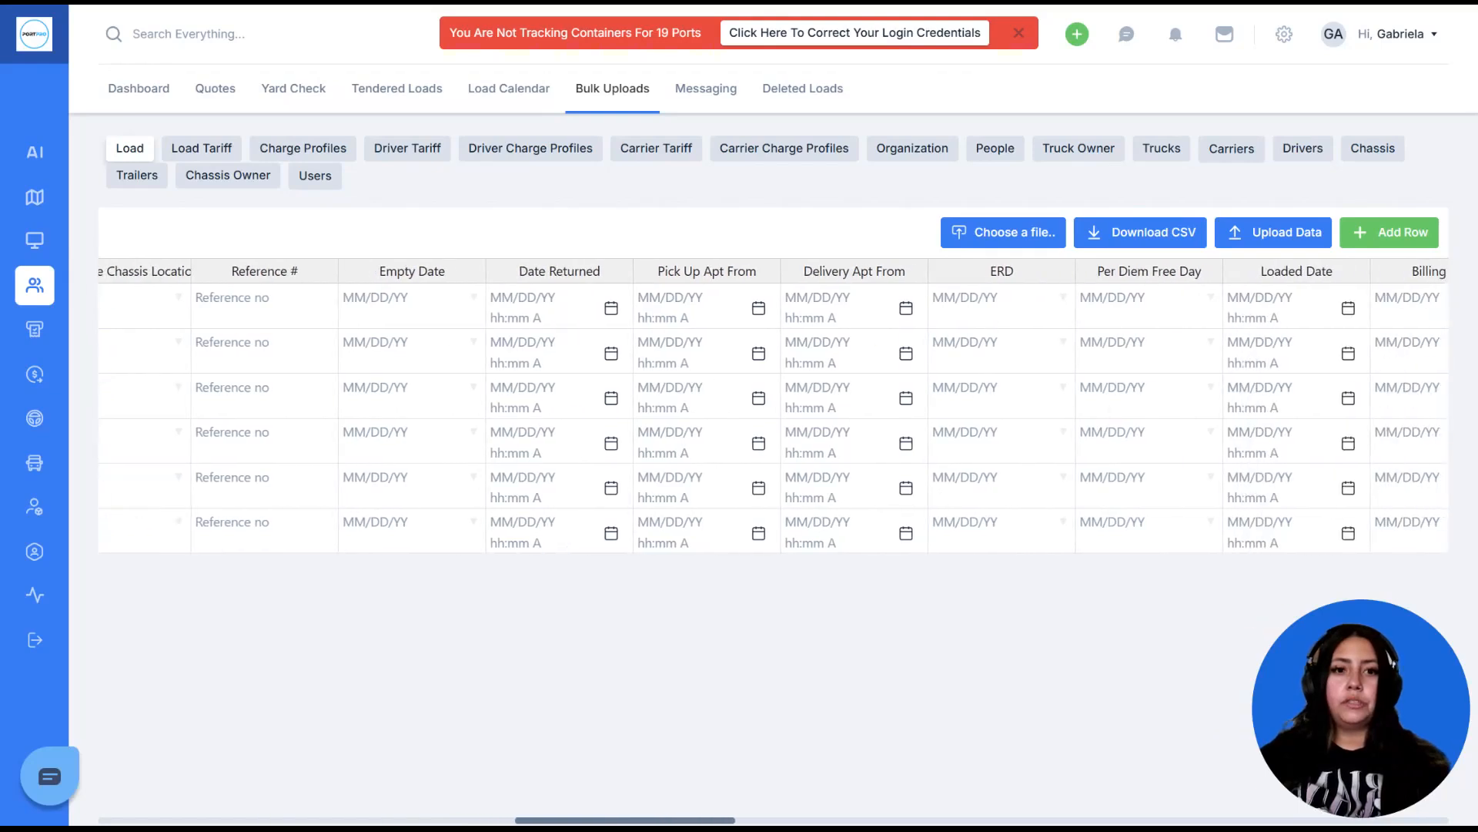
pyautogui.hscroll(11, 999, 597)
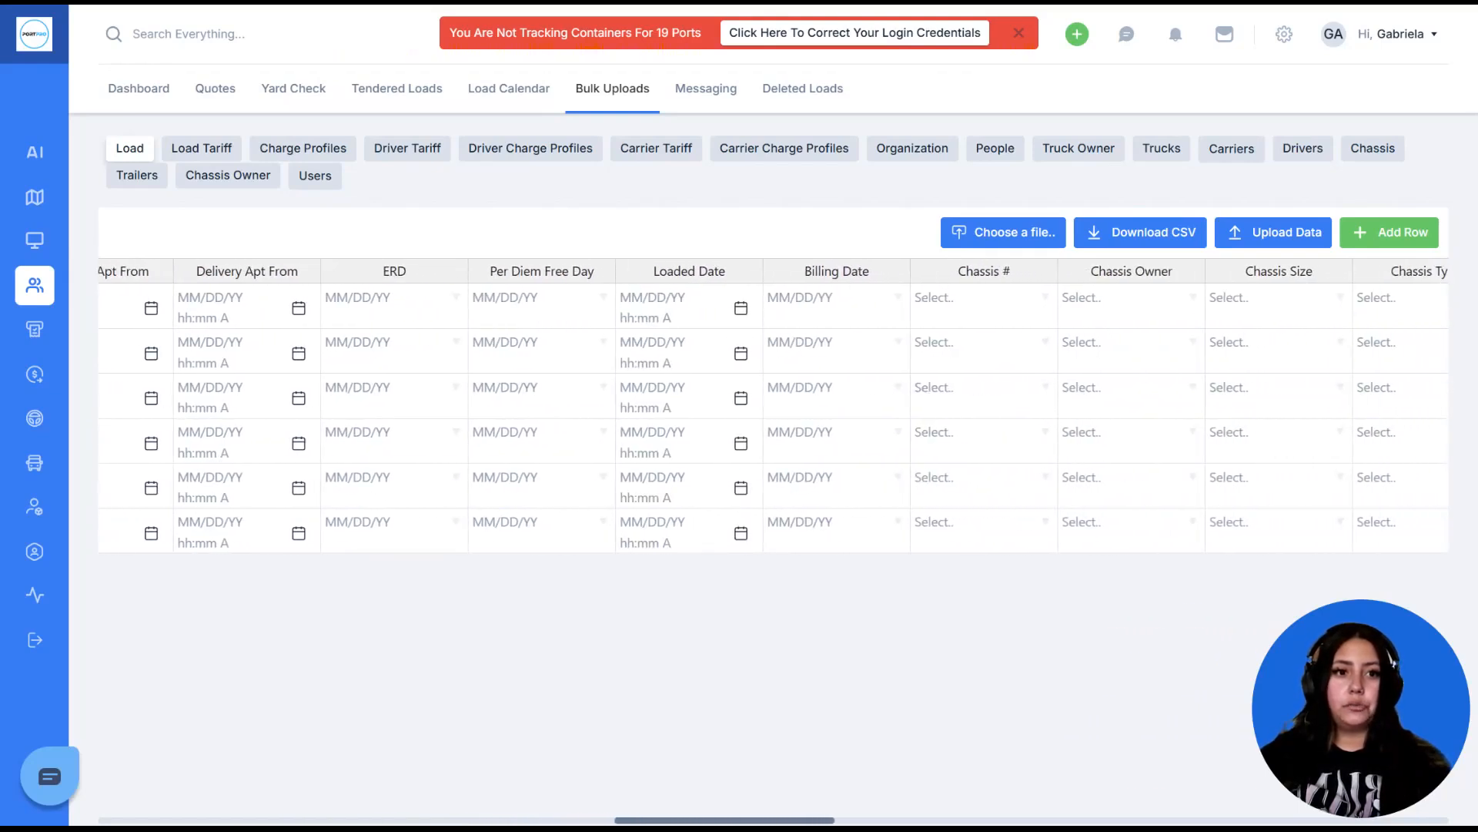
pyautogui.hscroll(-20, 999, 597)
pyautogui.hscroll(-20, 999, 597)
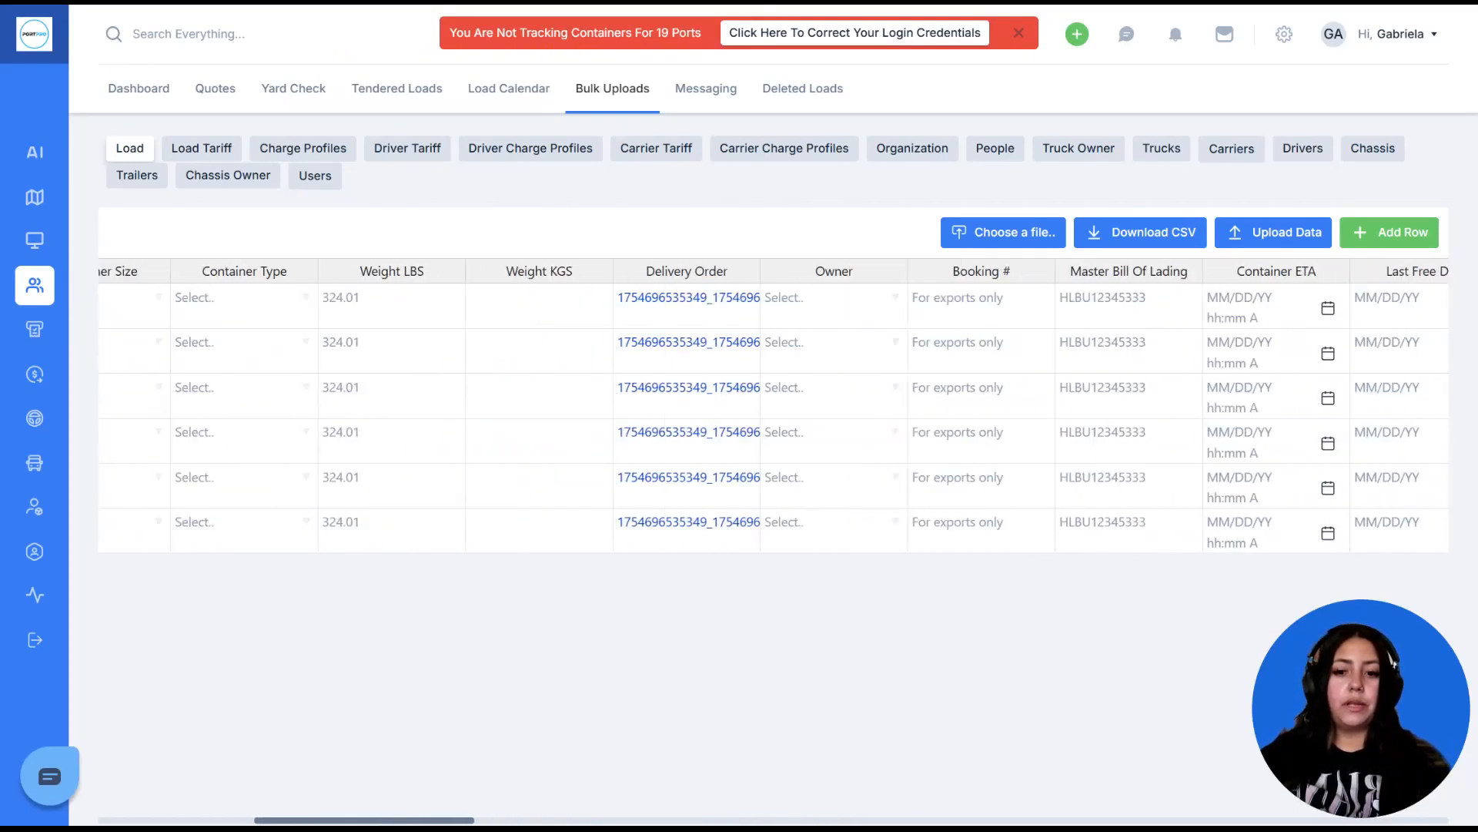
pyautogui.hscroll(-5, 1000, 598)
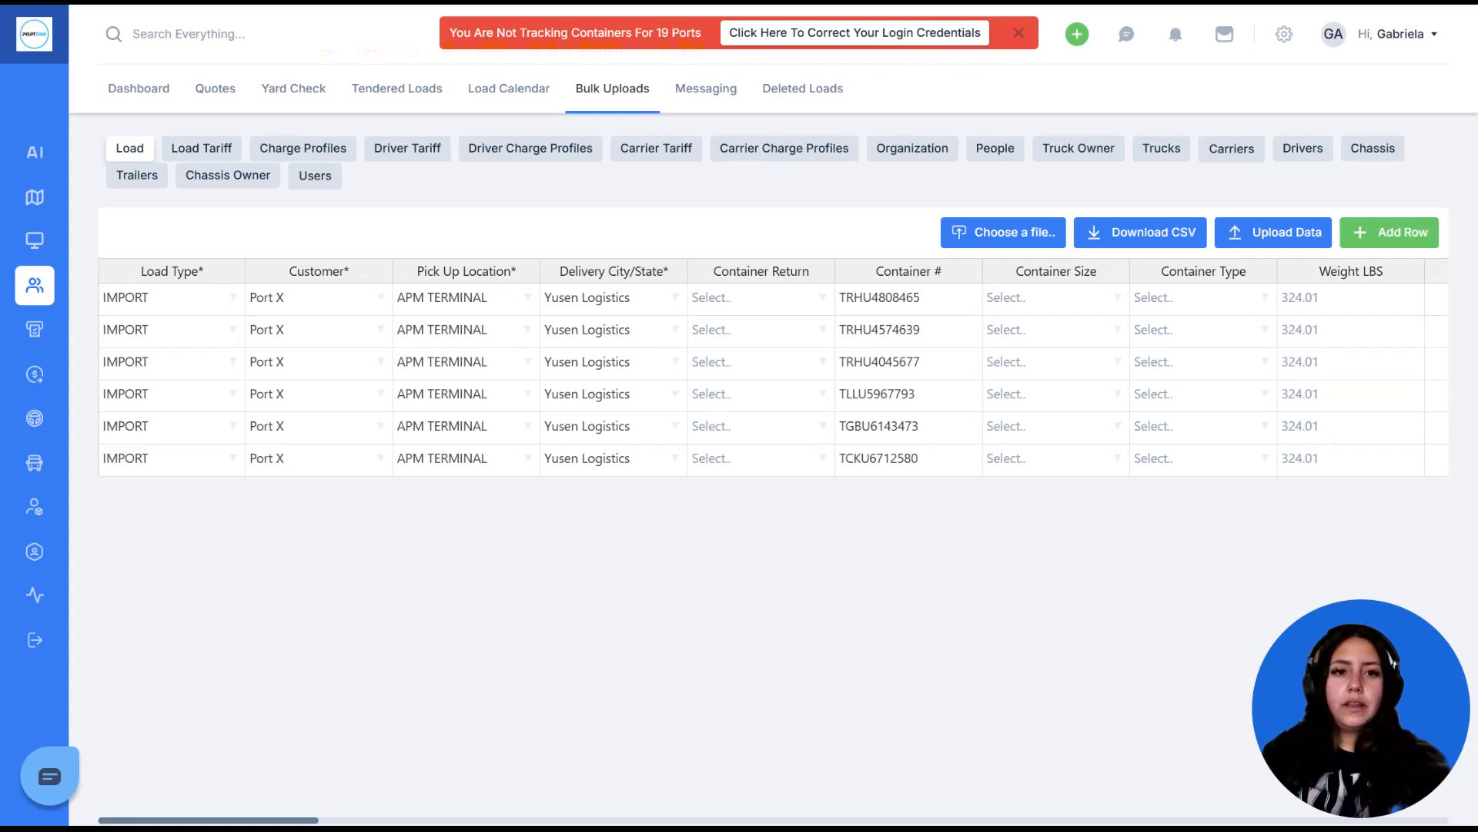
pyautogui.click(1275, 244)
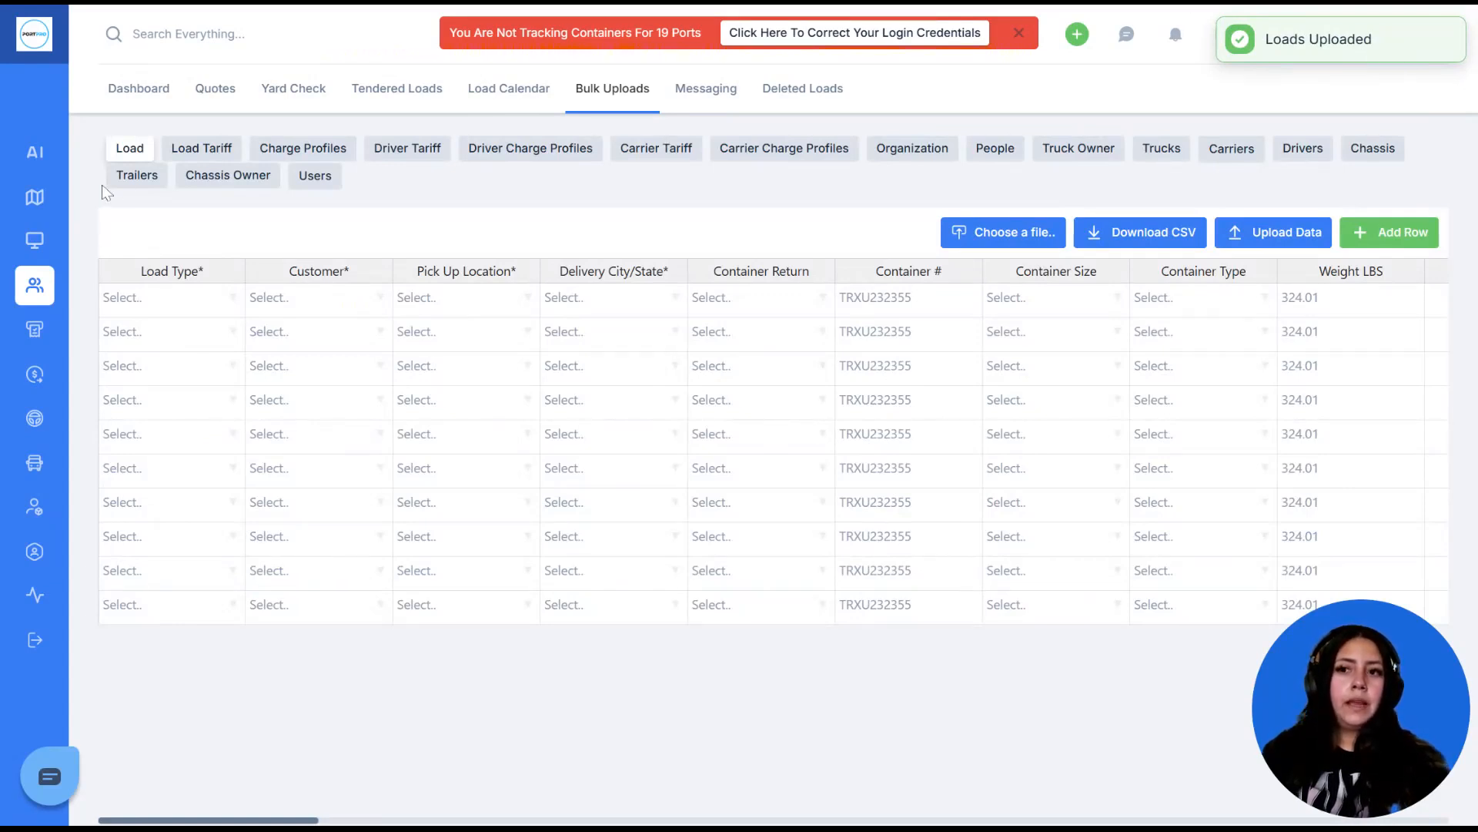
pyautogui.click(66, 248)
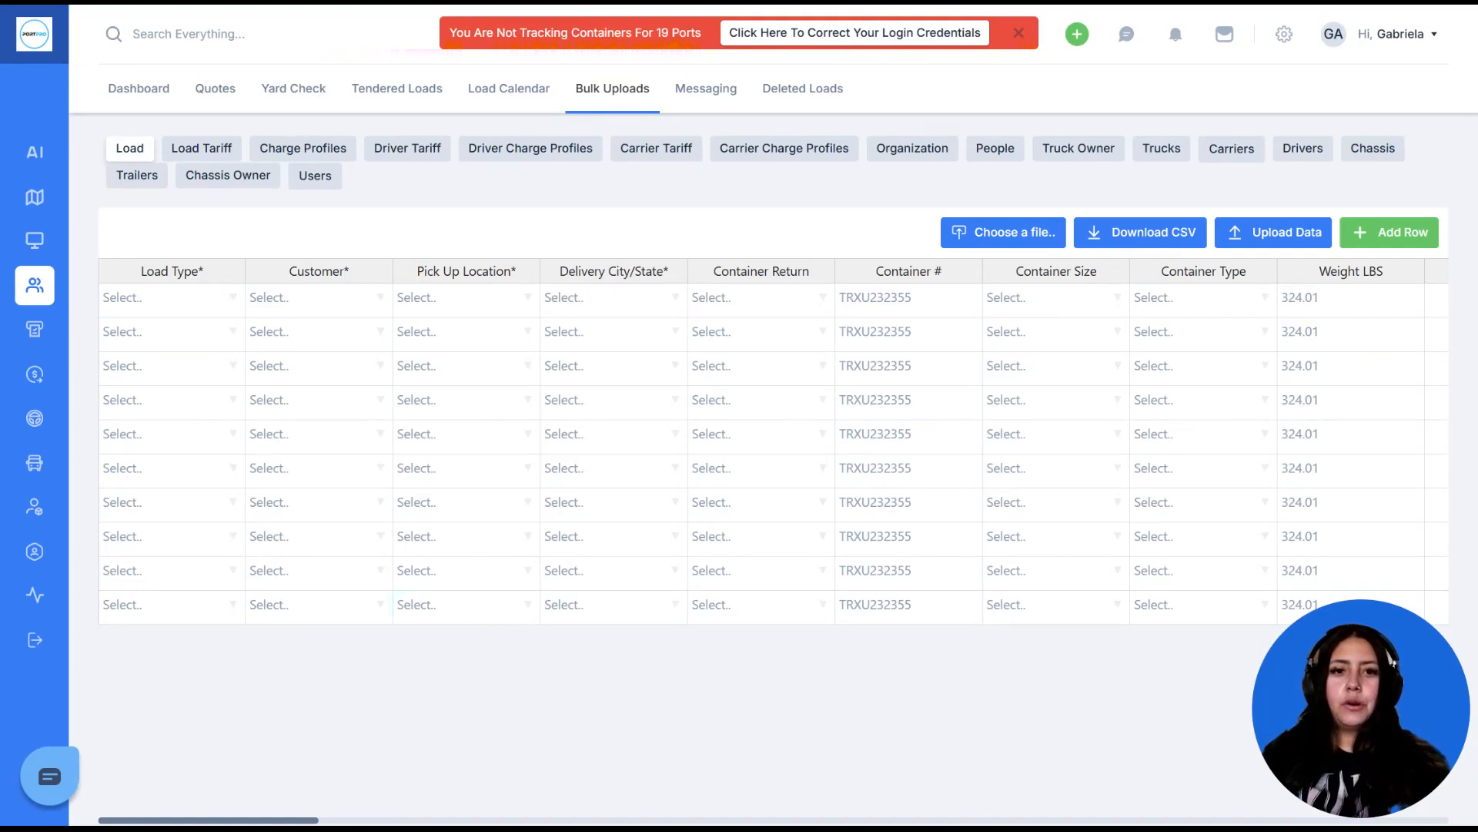
pyautogui.click(1009, 240)
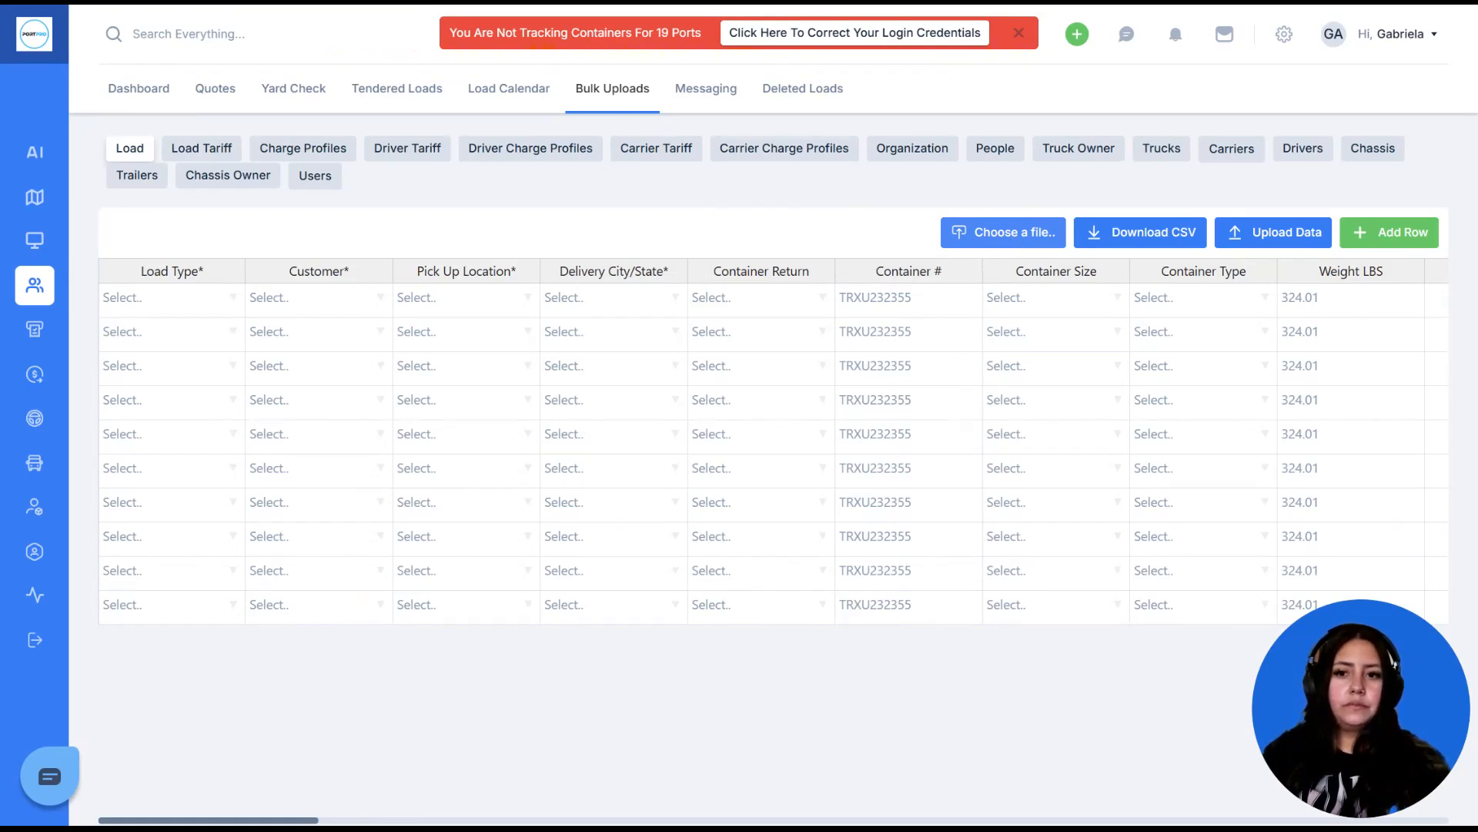
pyautogui.click(1156, 669)
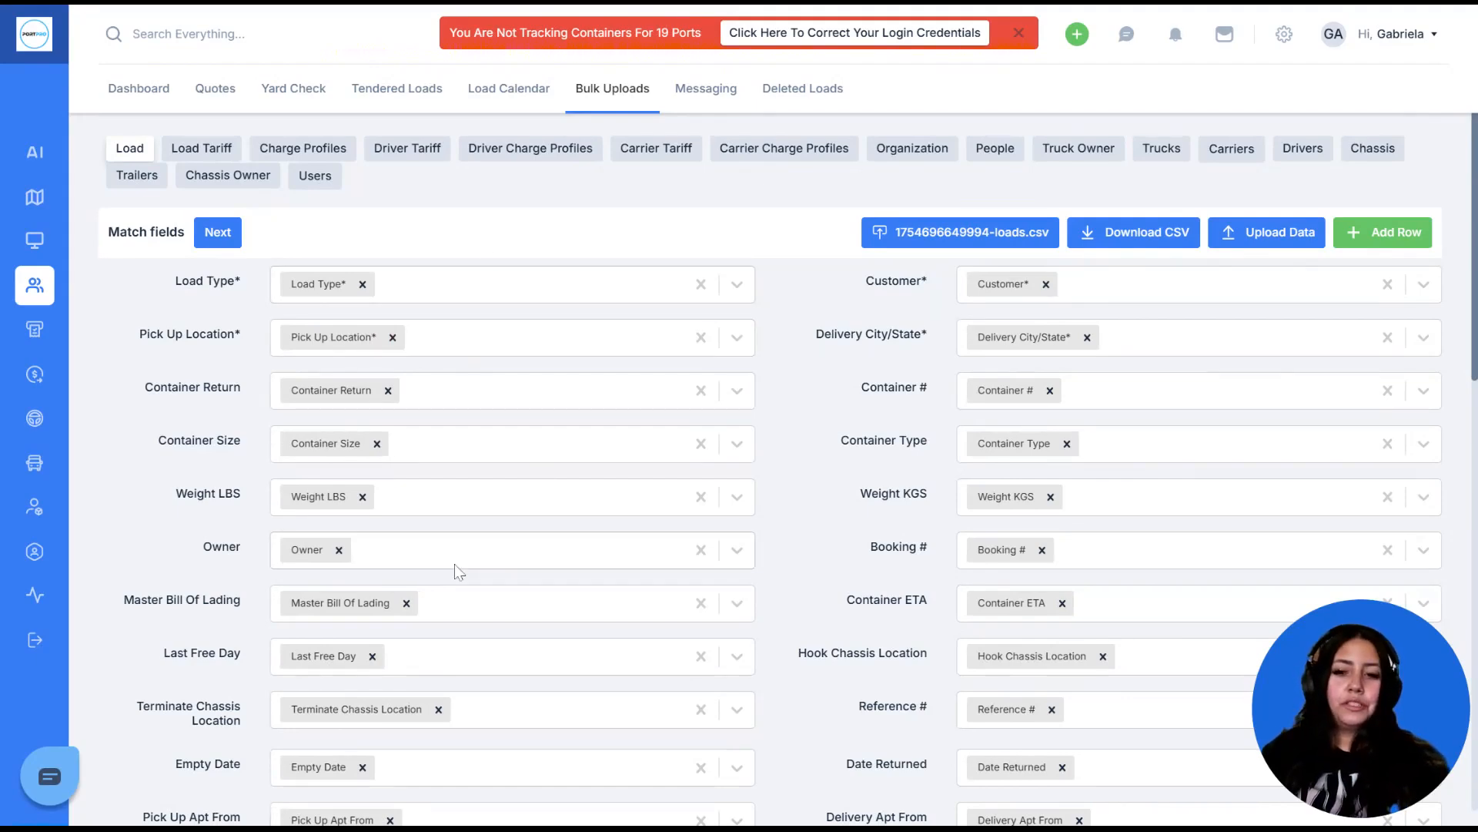
pyautogui.scroll(-5, 454, 570)
pyautogui.scroll(5, 454, 570)
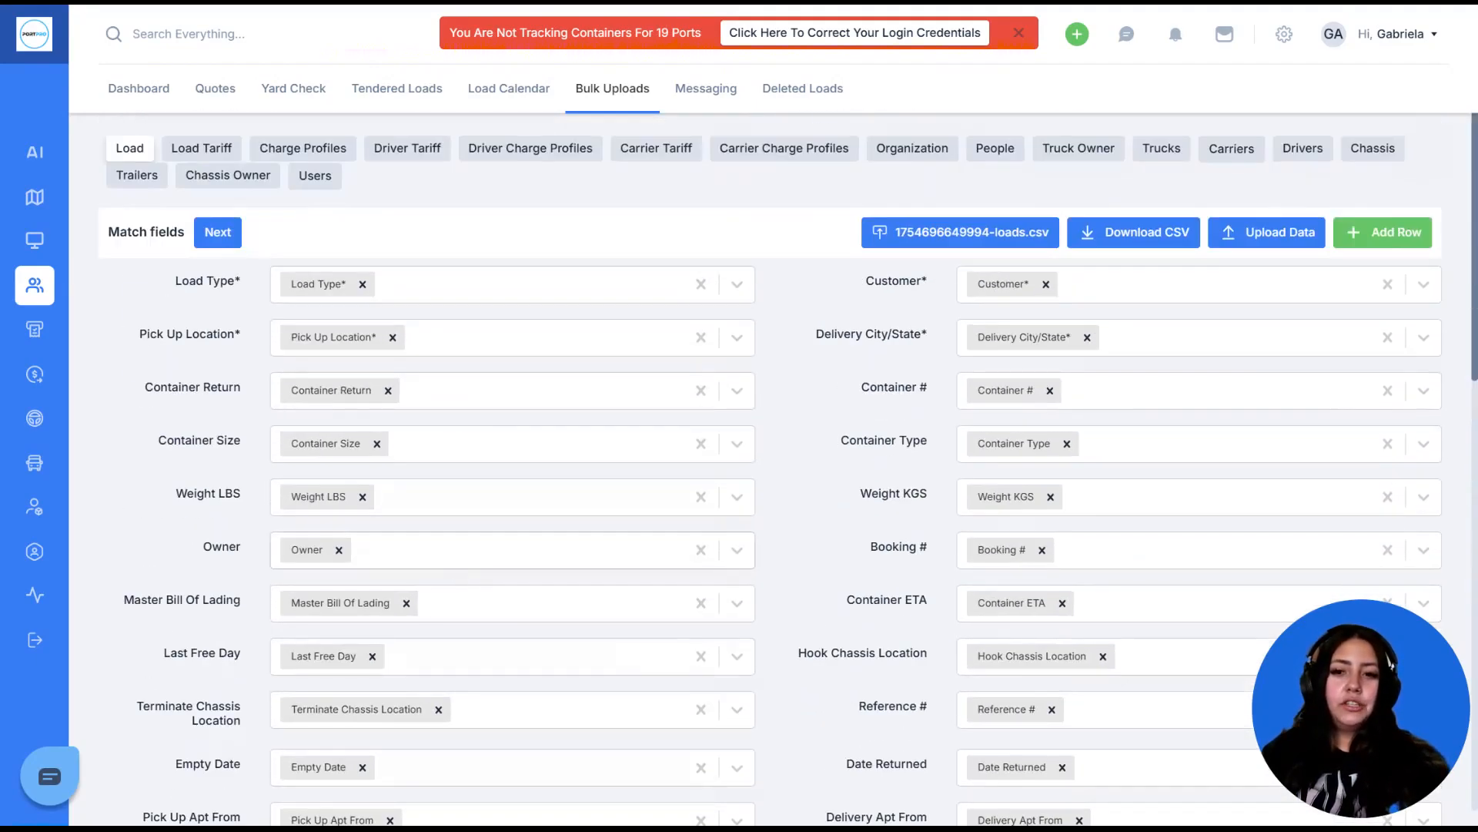
pyautogui.moveTo(174, 282); pyautogui.dragTo(243, 294)
pyautogui.click(240, 288)
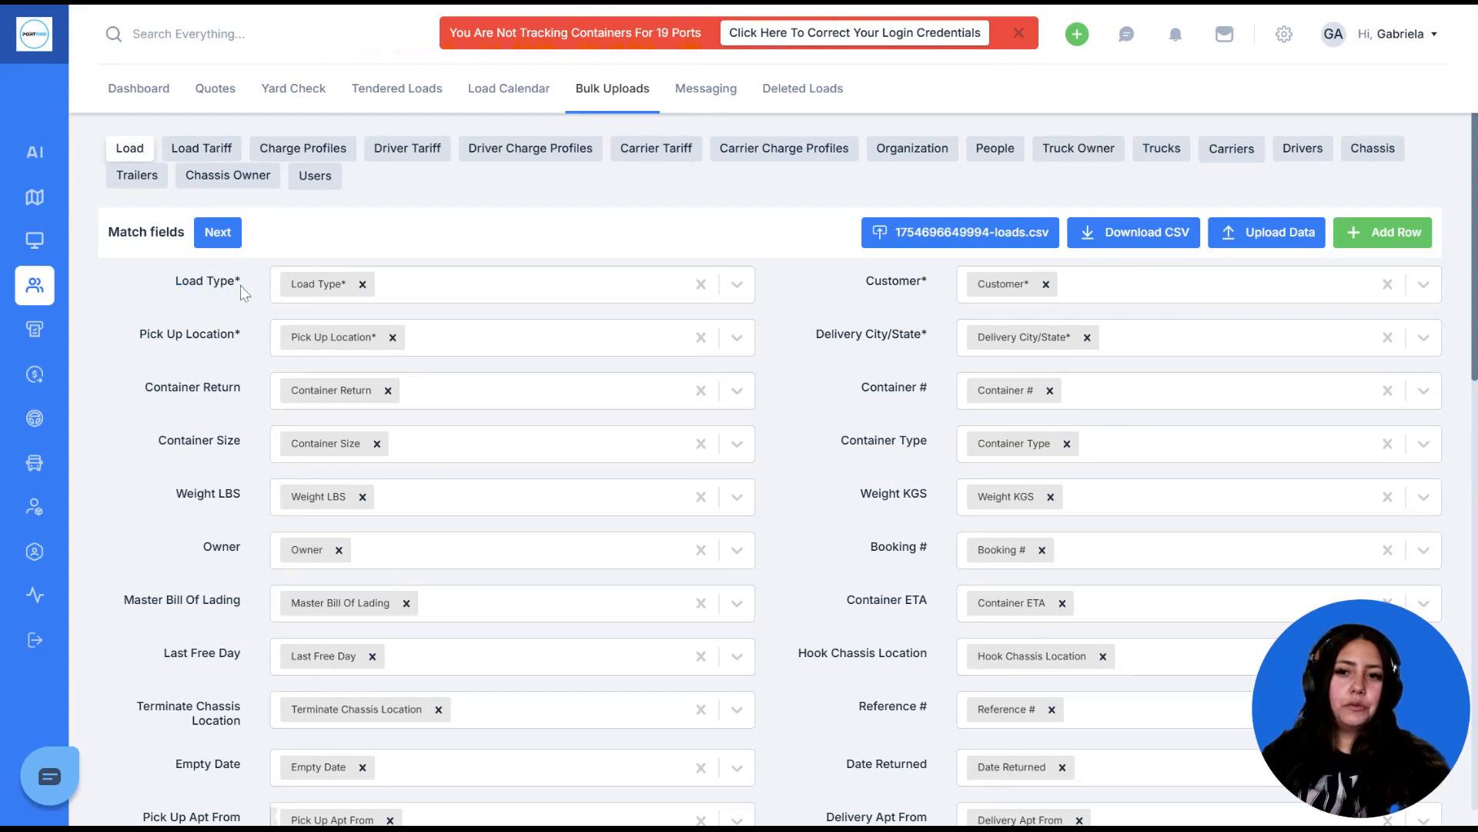
pyautogui.moveTo(234, 283); pyautogui.dragTo(242, 285)
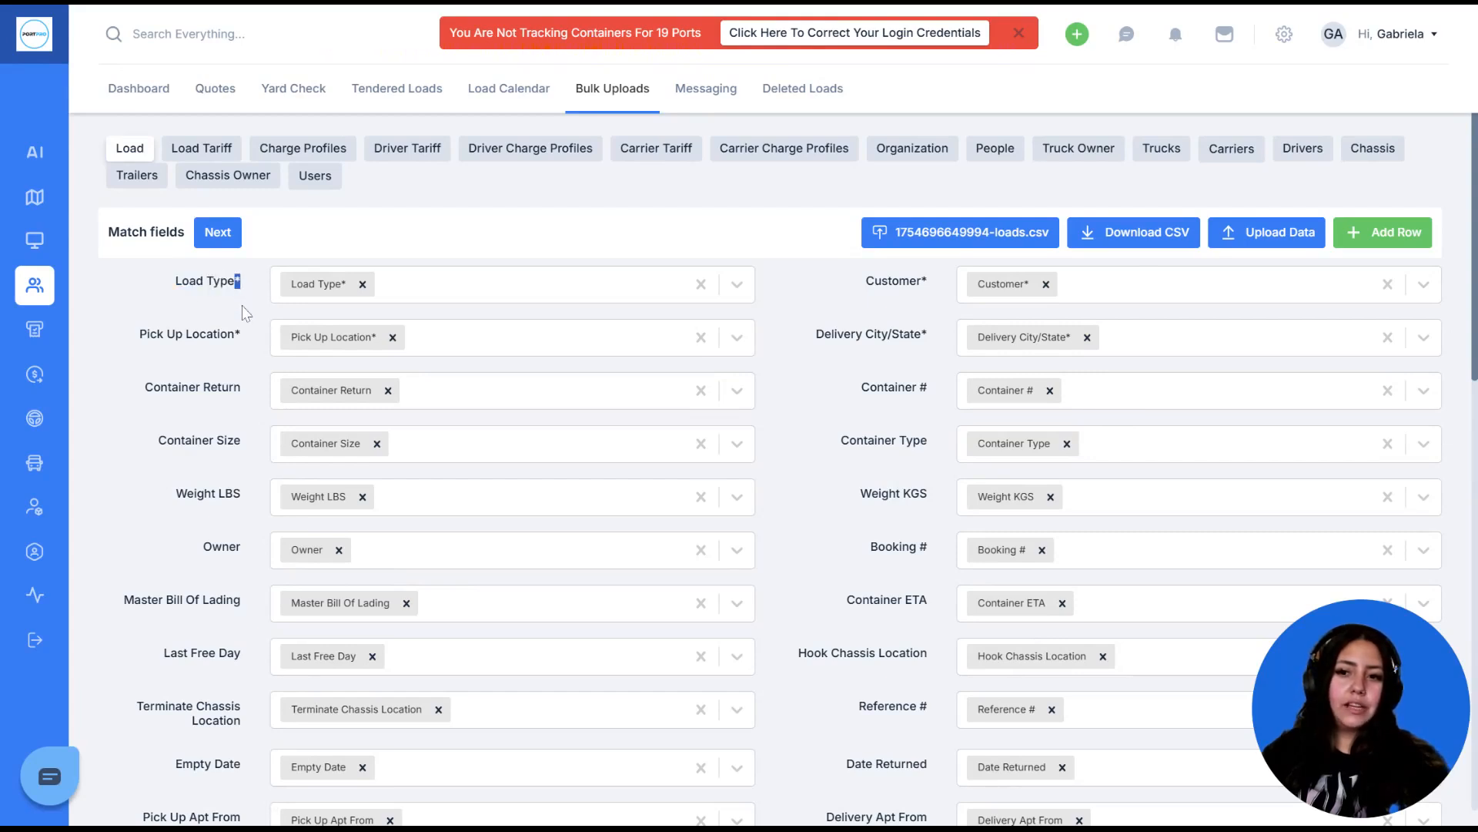
pyautogui.click(245, 312)
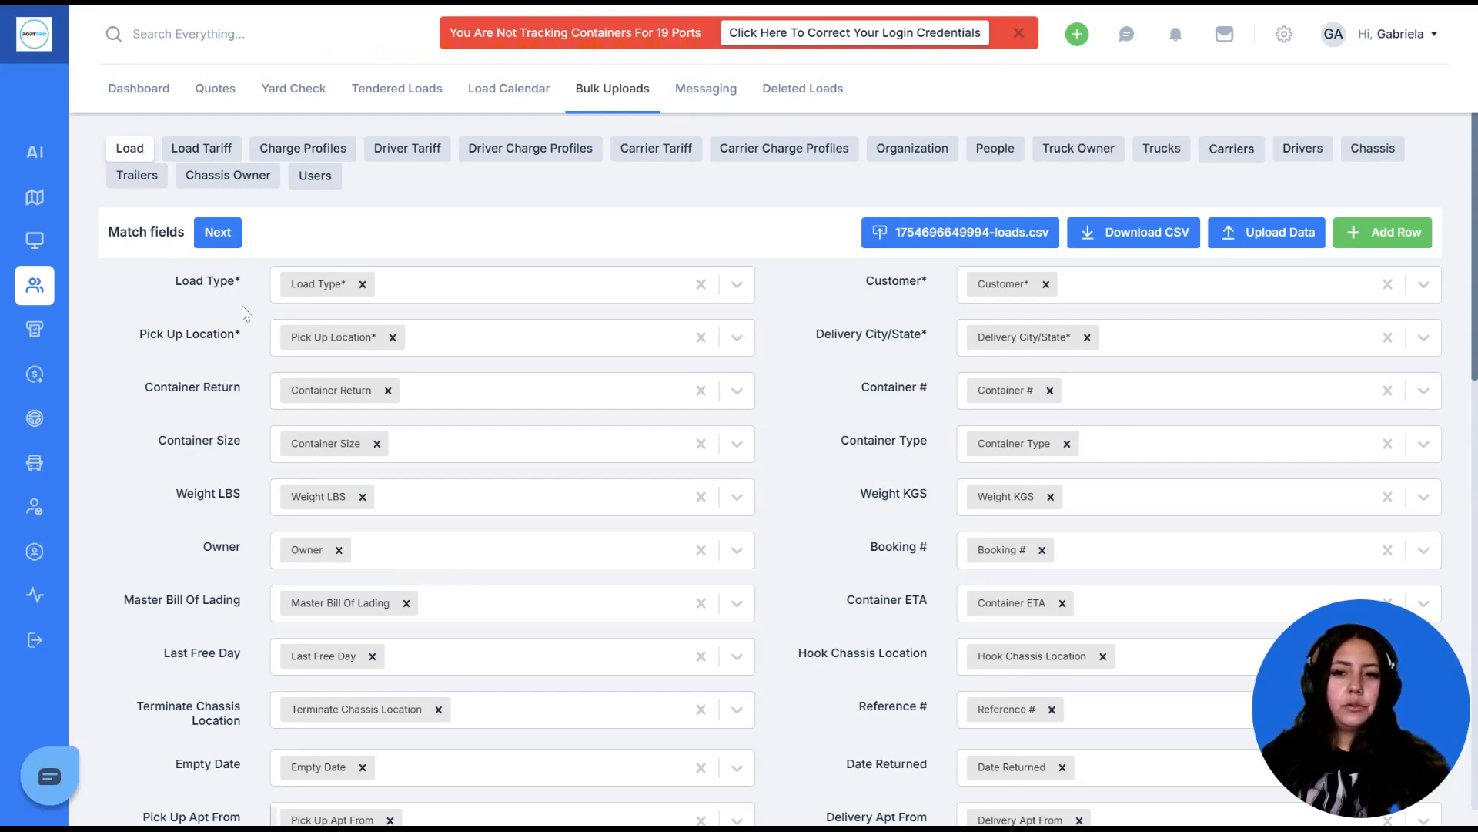
pyautogui.click(217, 232)
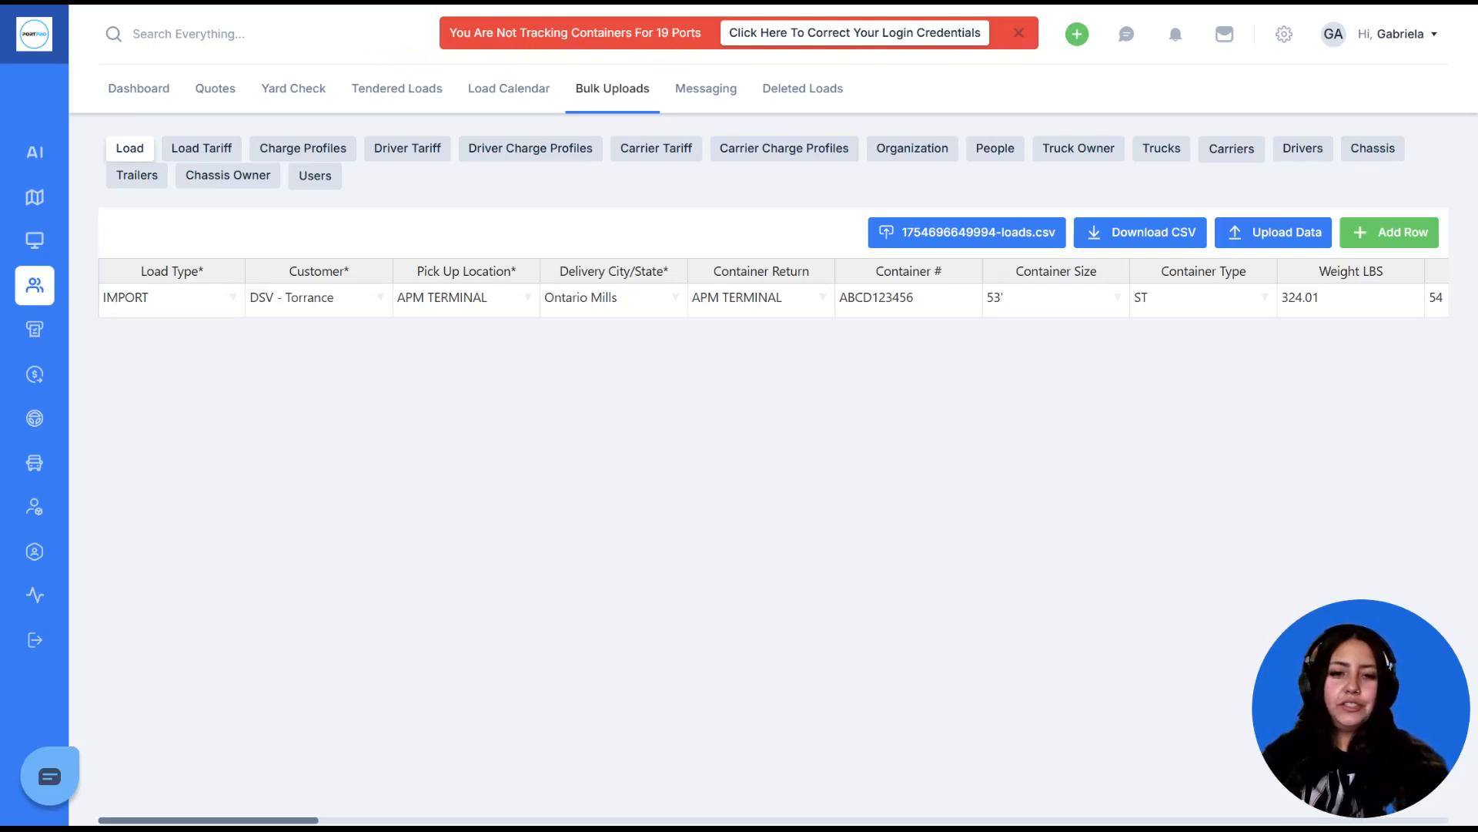
pyautogui.click(1278, 241)
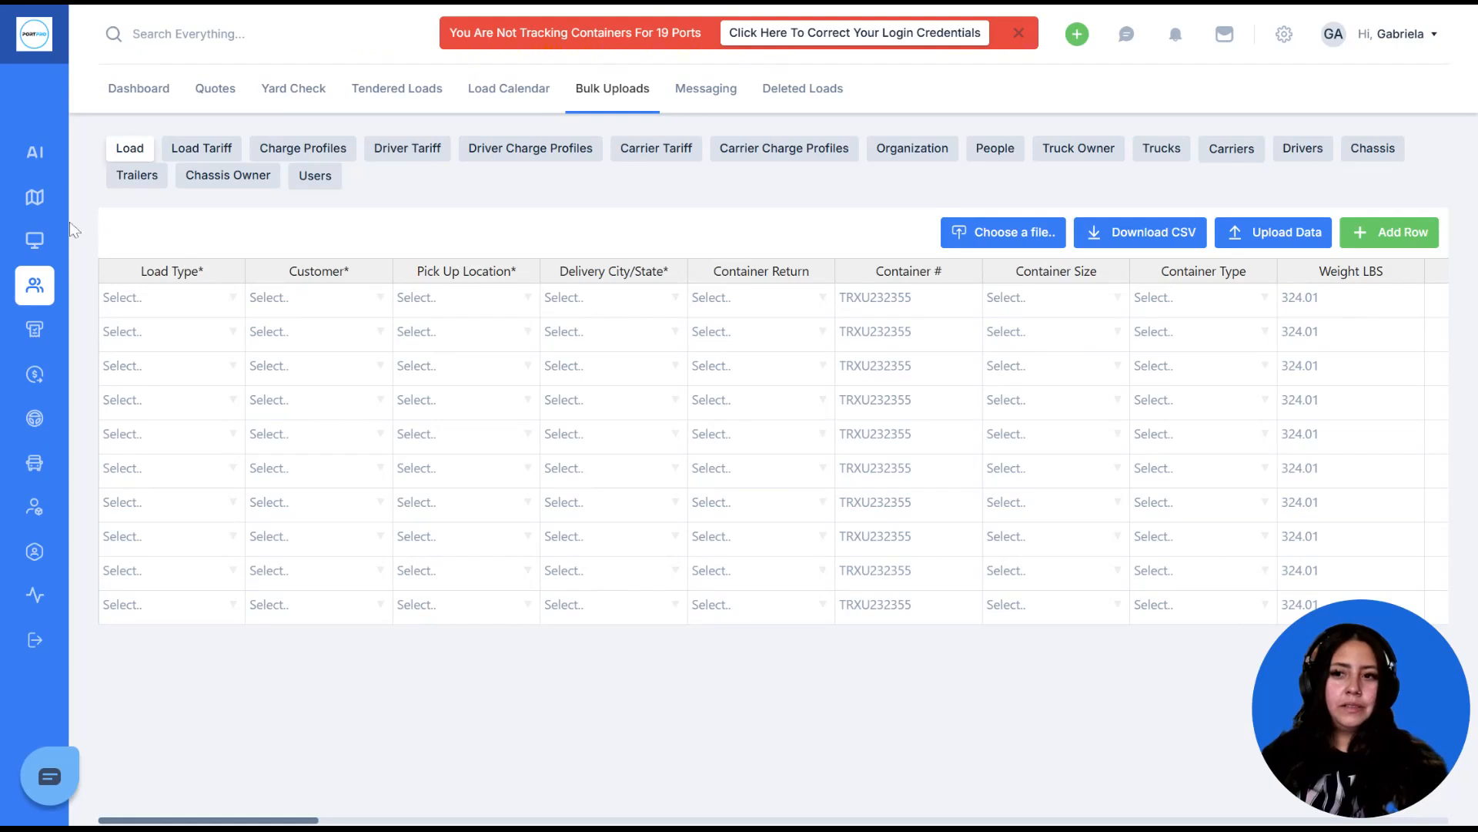
# - Go to the Dispatcher board and look through its list for the newly uploaded loads
pyautogui.click(54, 243)
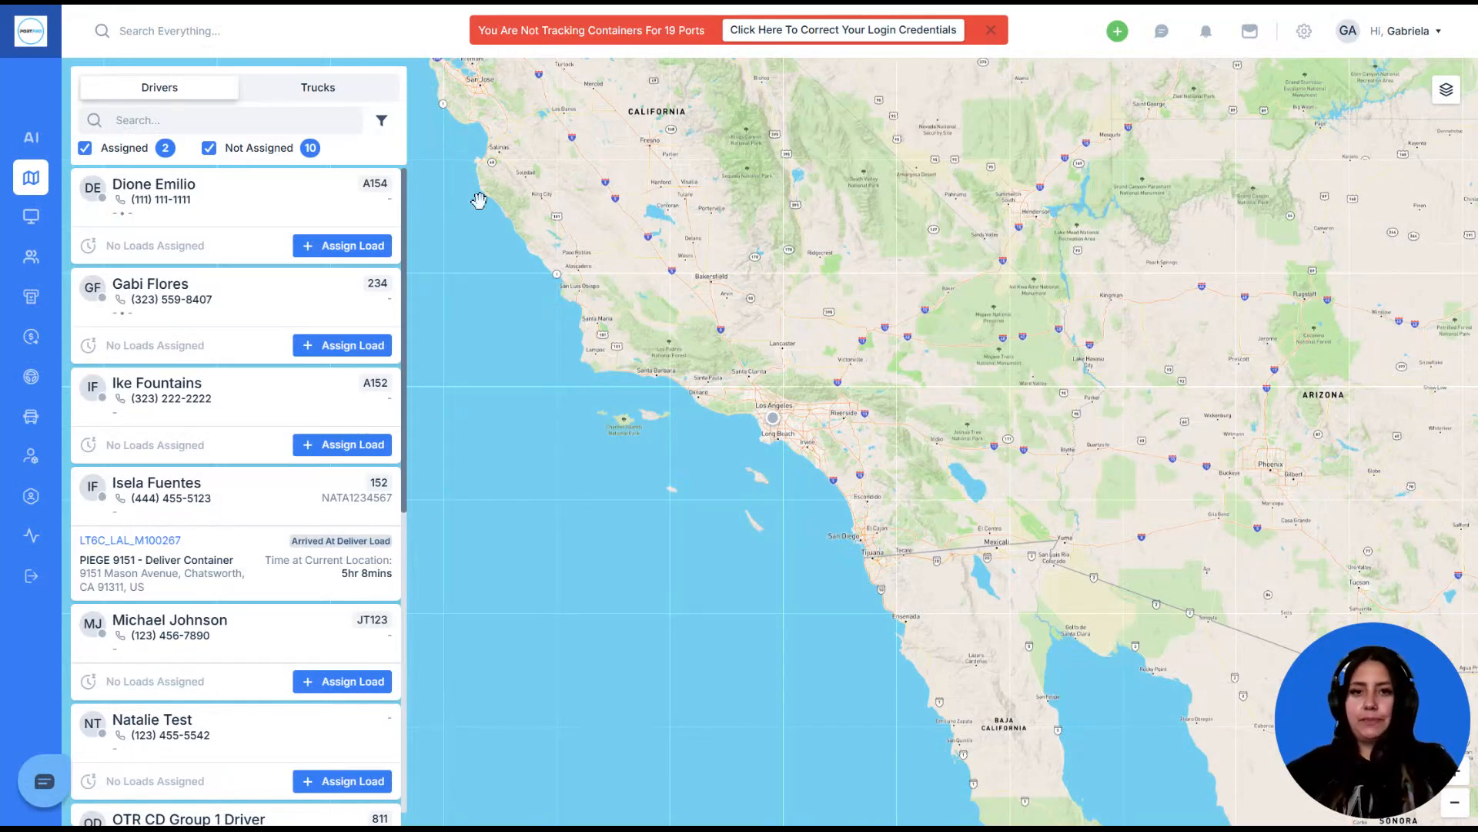
pyautogui.moveTo(31, 137)
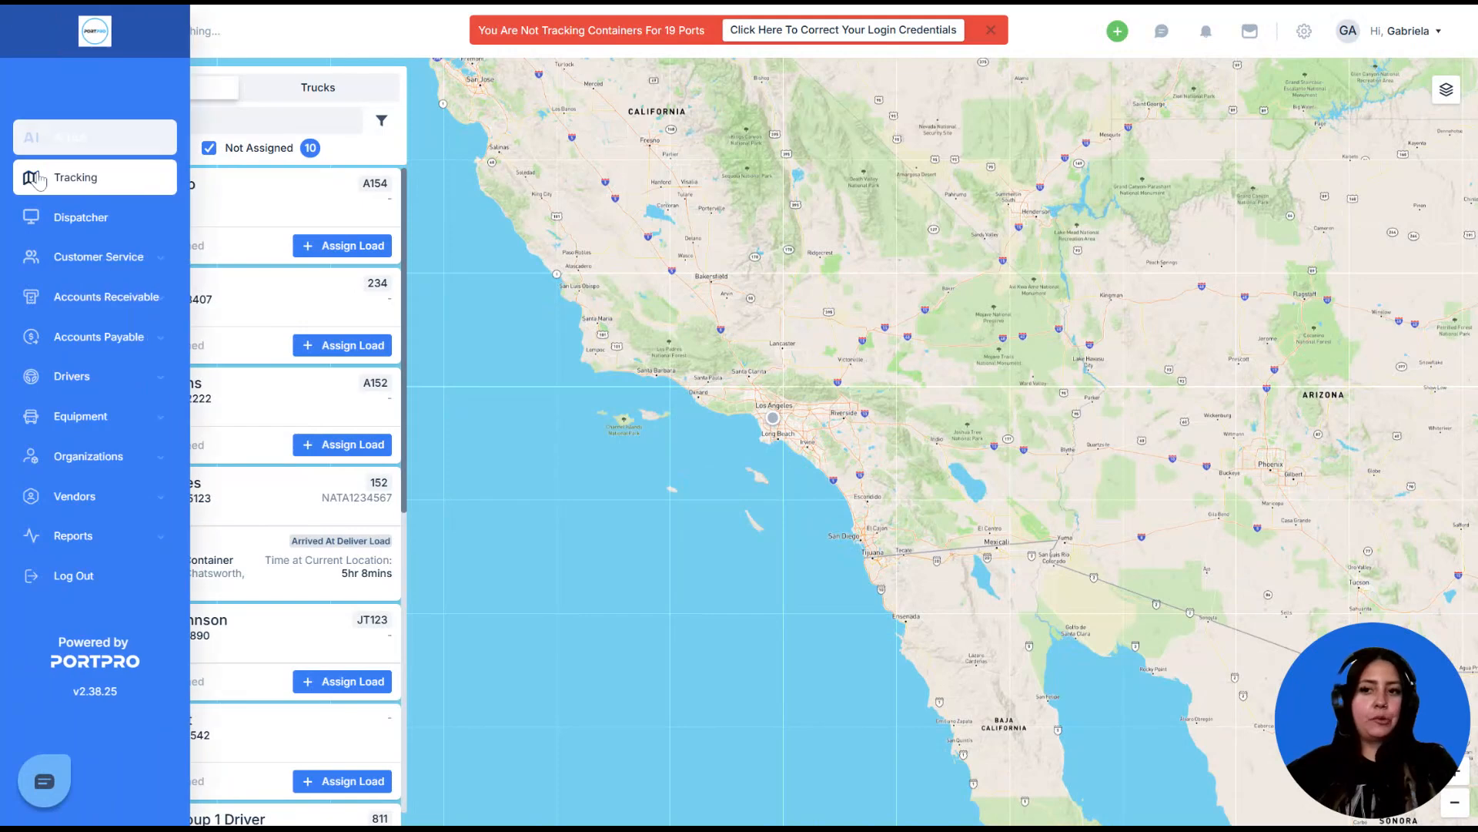
pyautogui.click(51, 218)
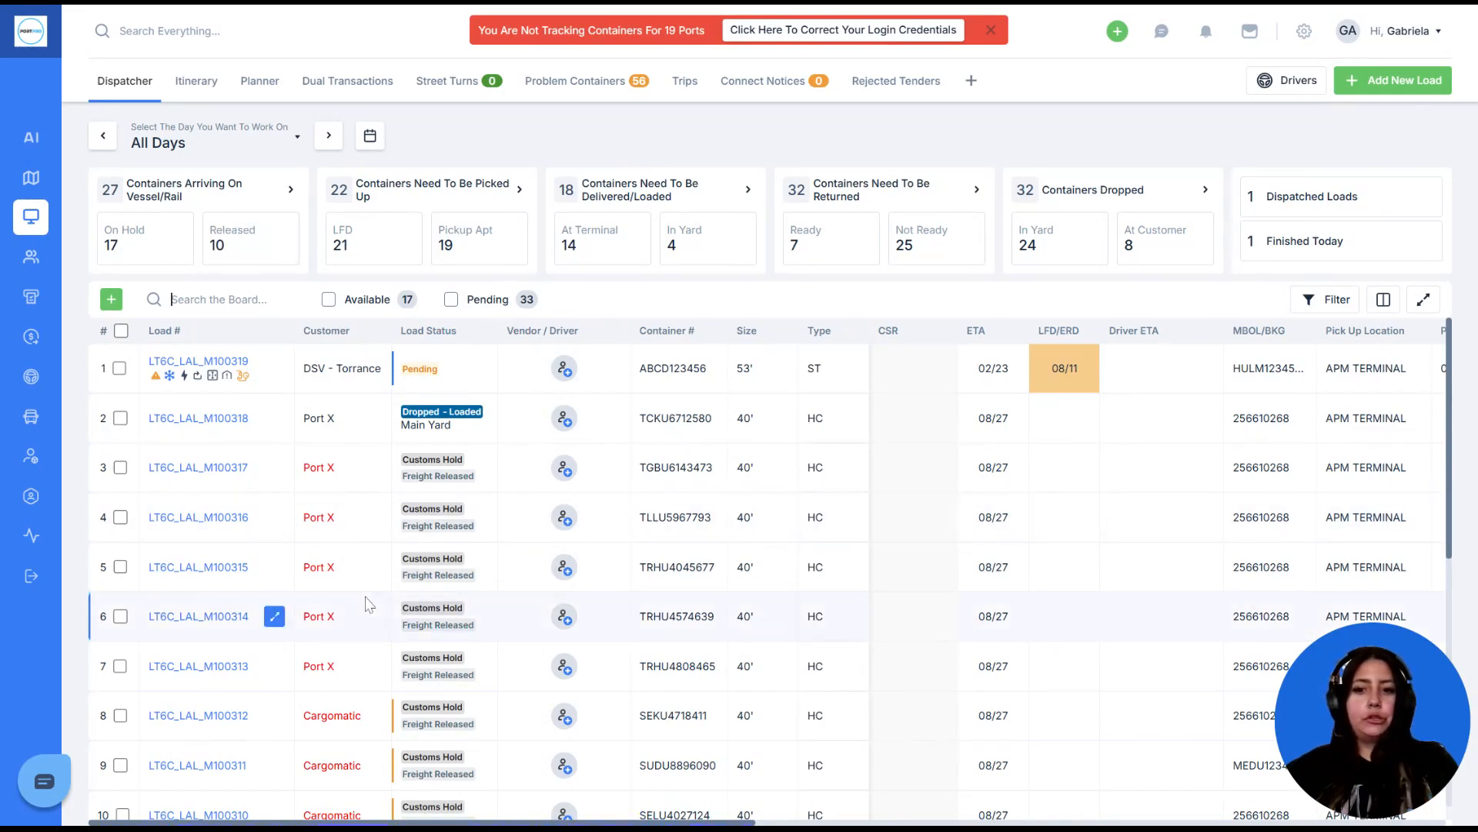
pyautogui.scroll(-3, 365, 608)
pyautogui.scroll(-4, 365, 603)
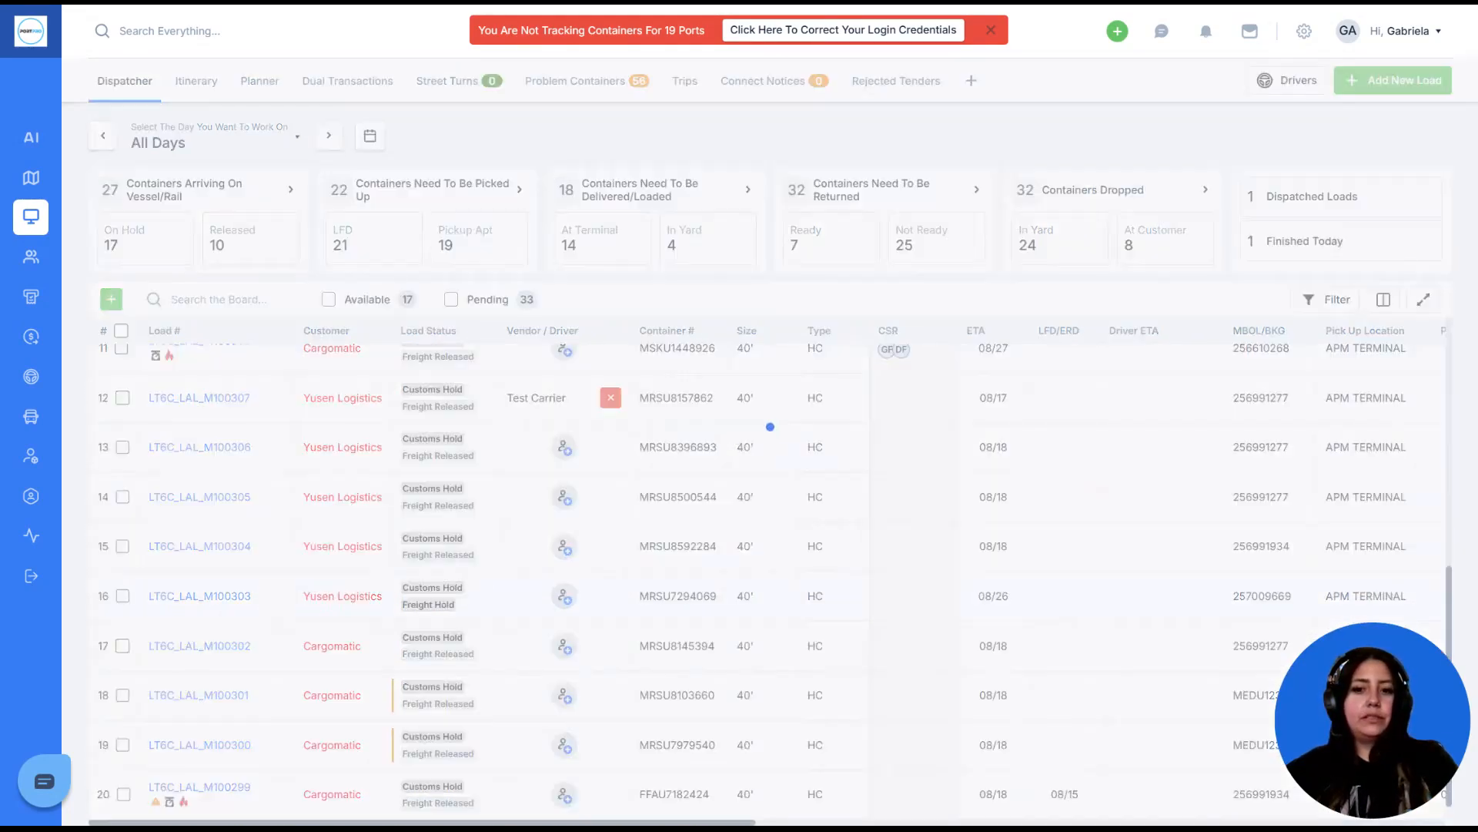
pyautogui.scroll(8, 365, 597)
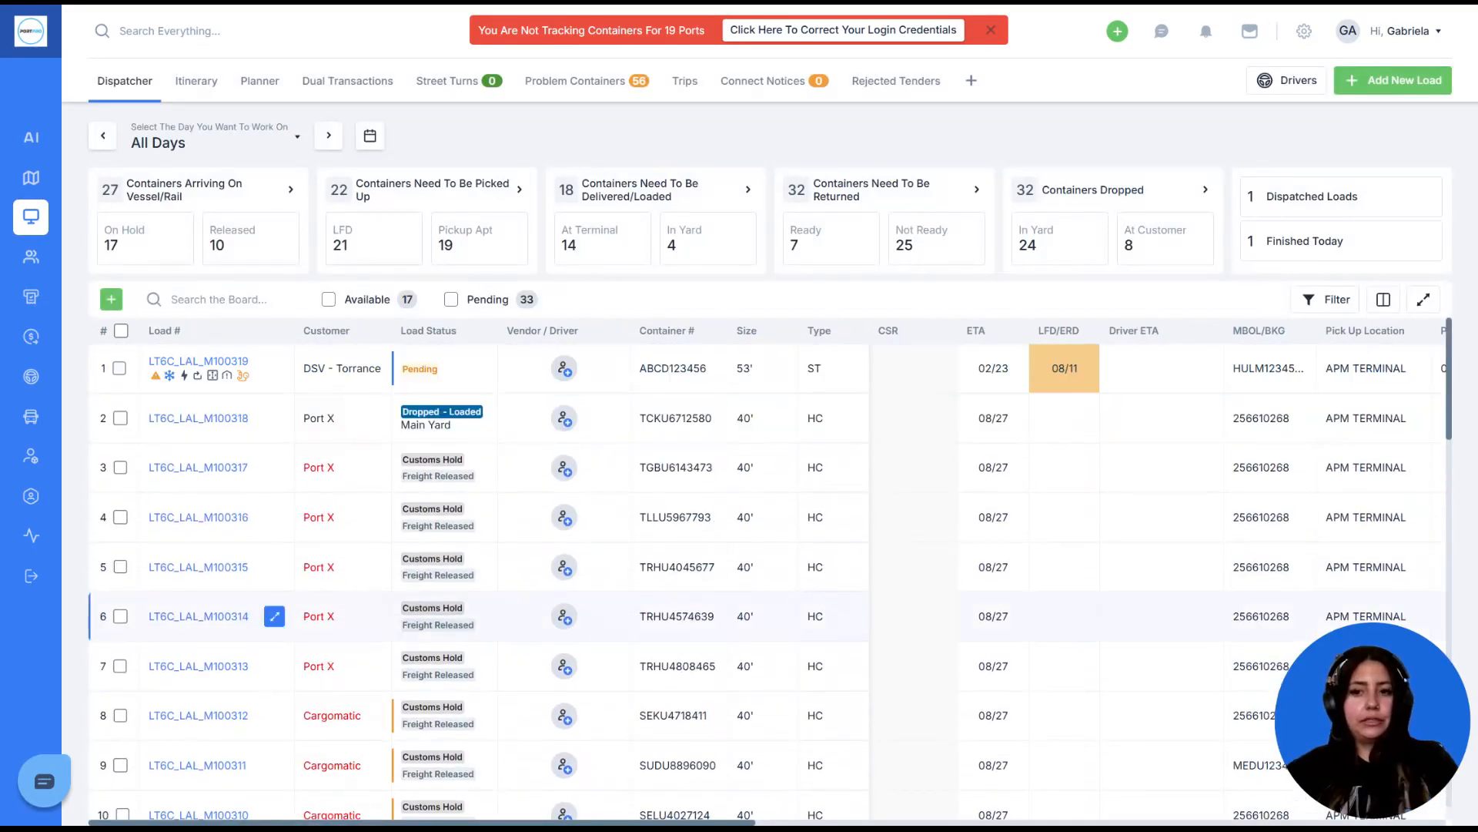
# - View the dispatcher board for Today, Past Due and Today + Past Due in turn, and return it to All Days
pyautogui.click(206, 146)
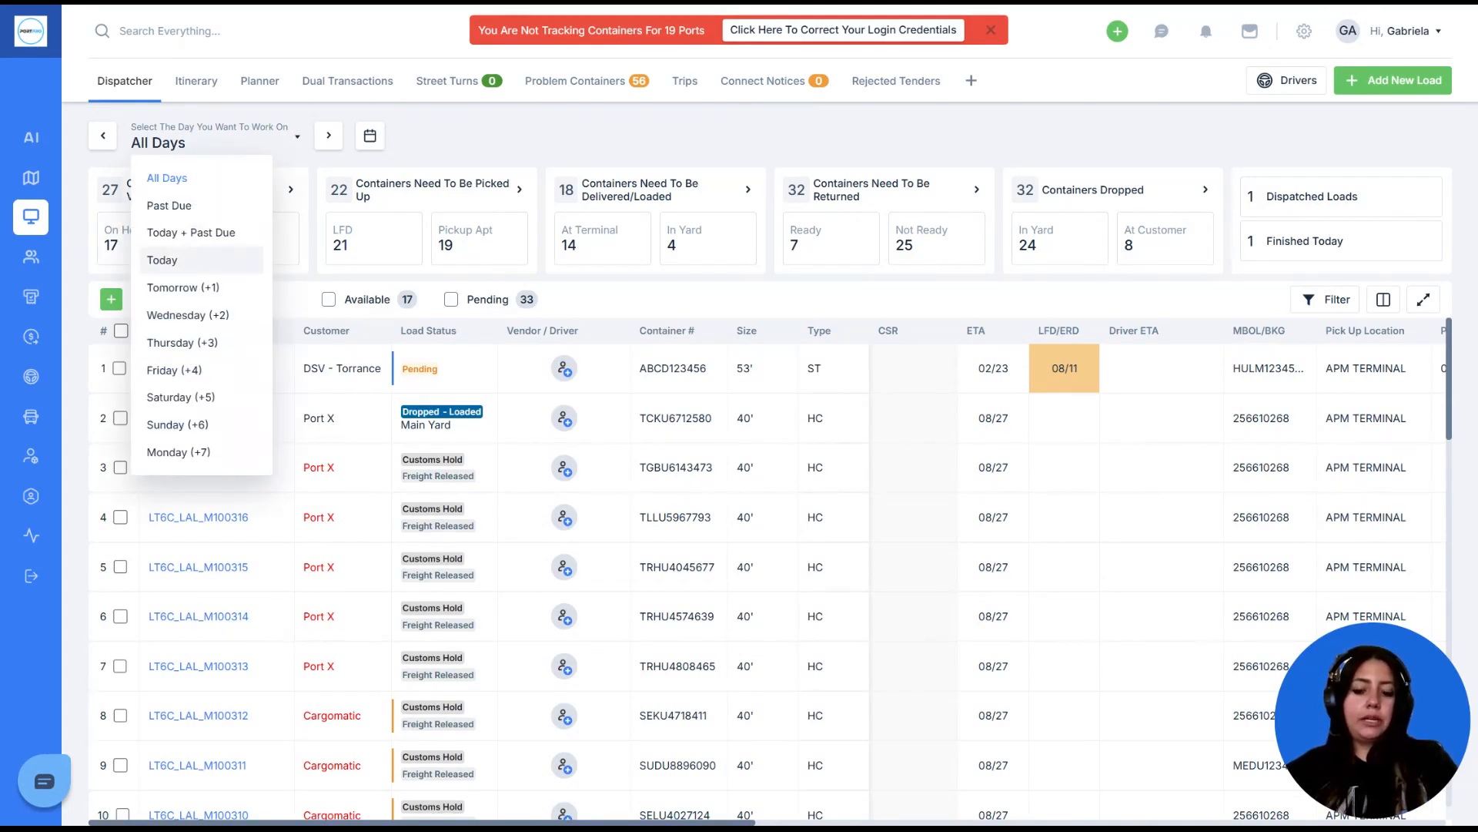
pyautogui.click(185, 262)
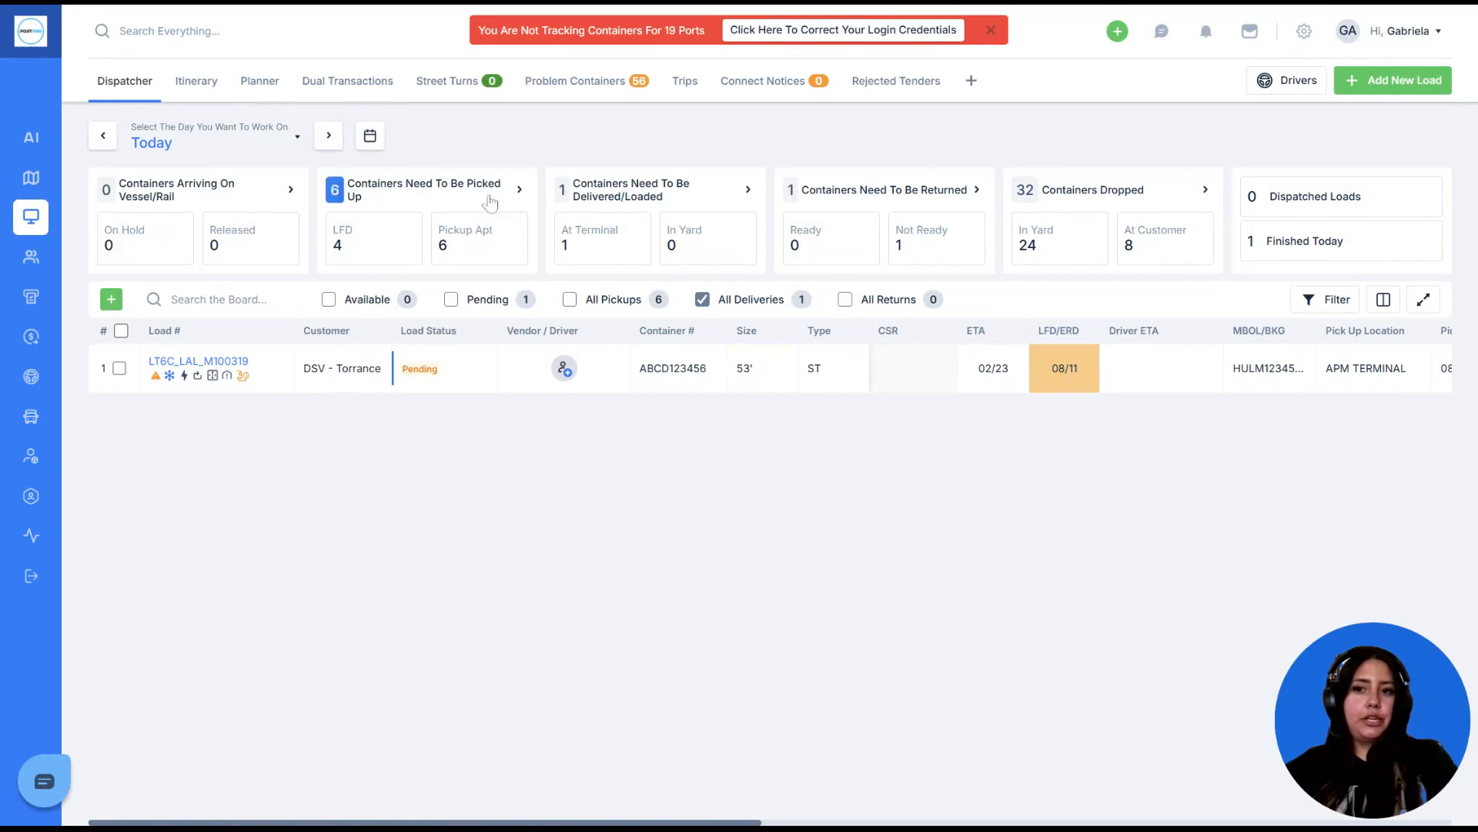
pyautogui.click(178, 148)
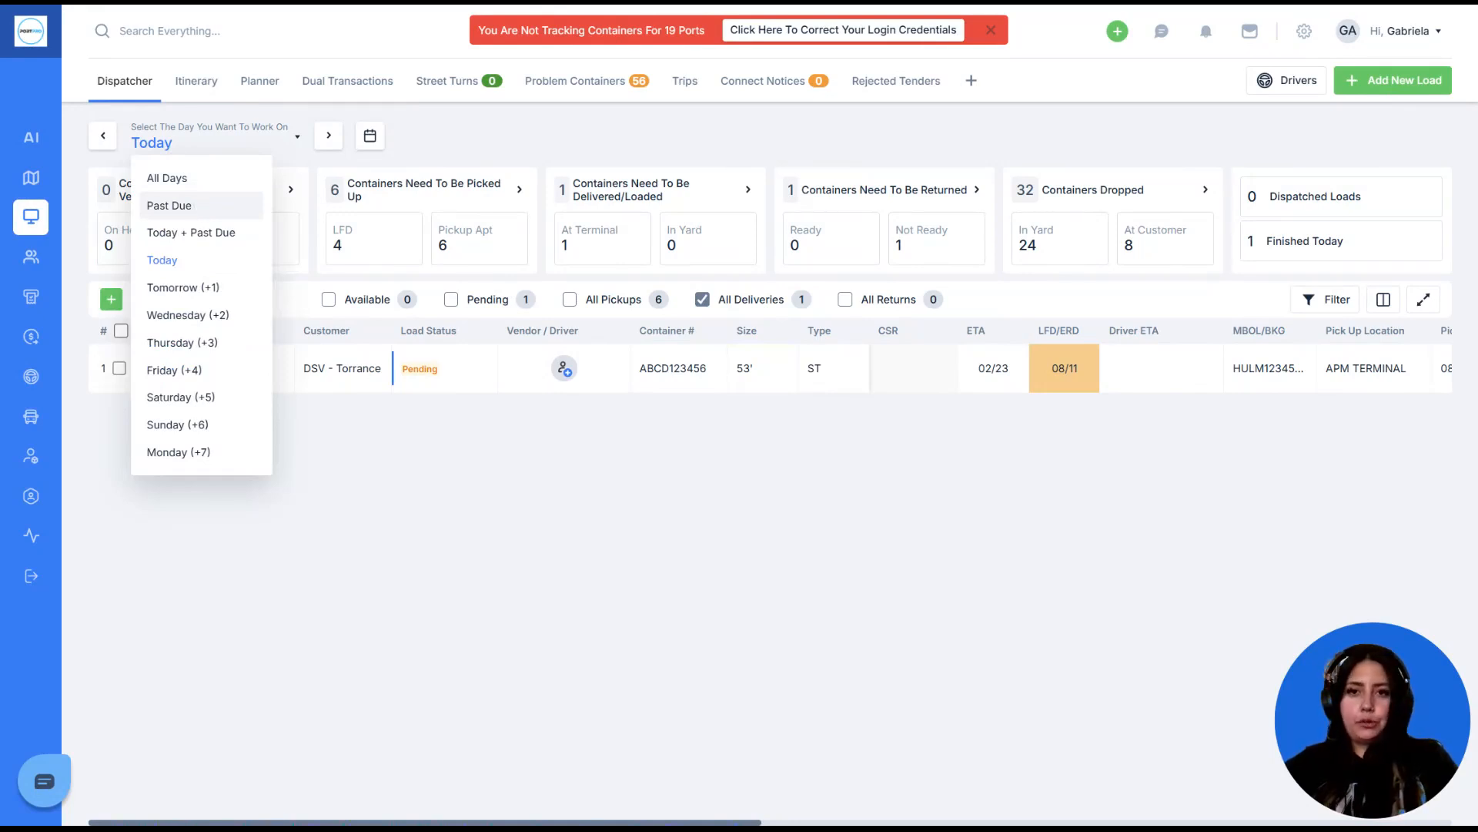
pyautogui.click(192, 208)
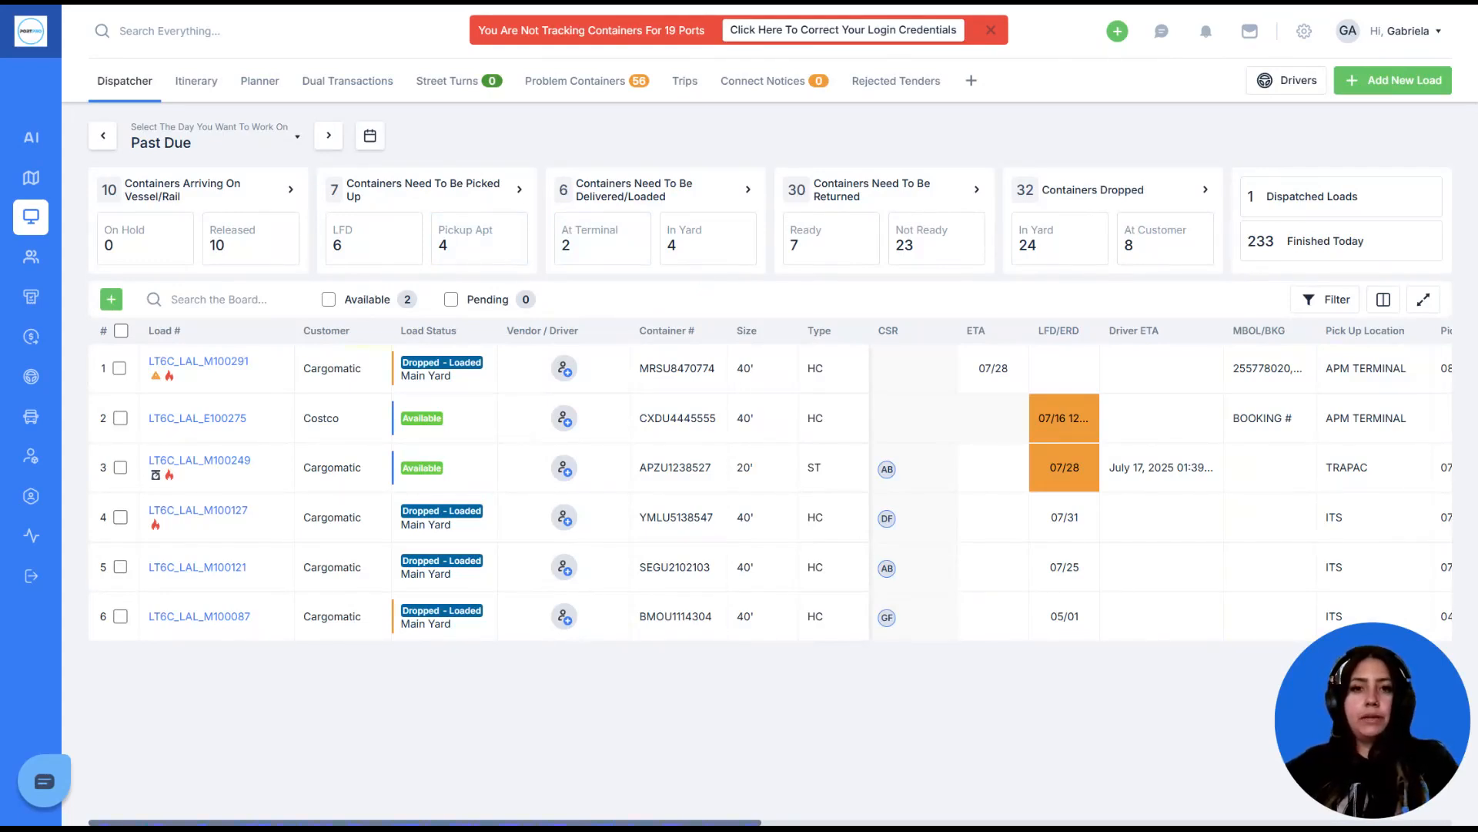
pyautogui.click(209, 144)
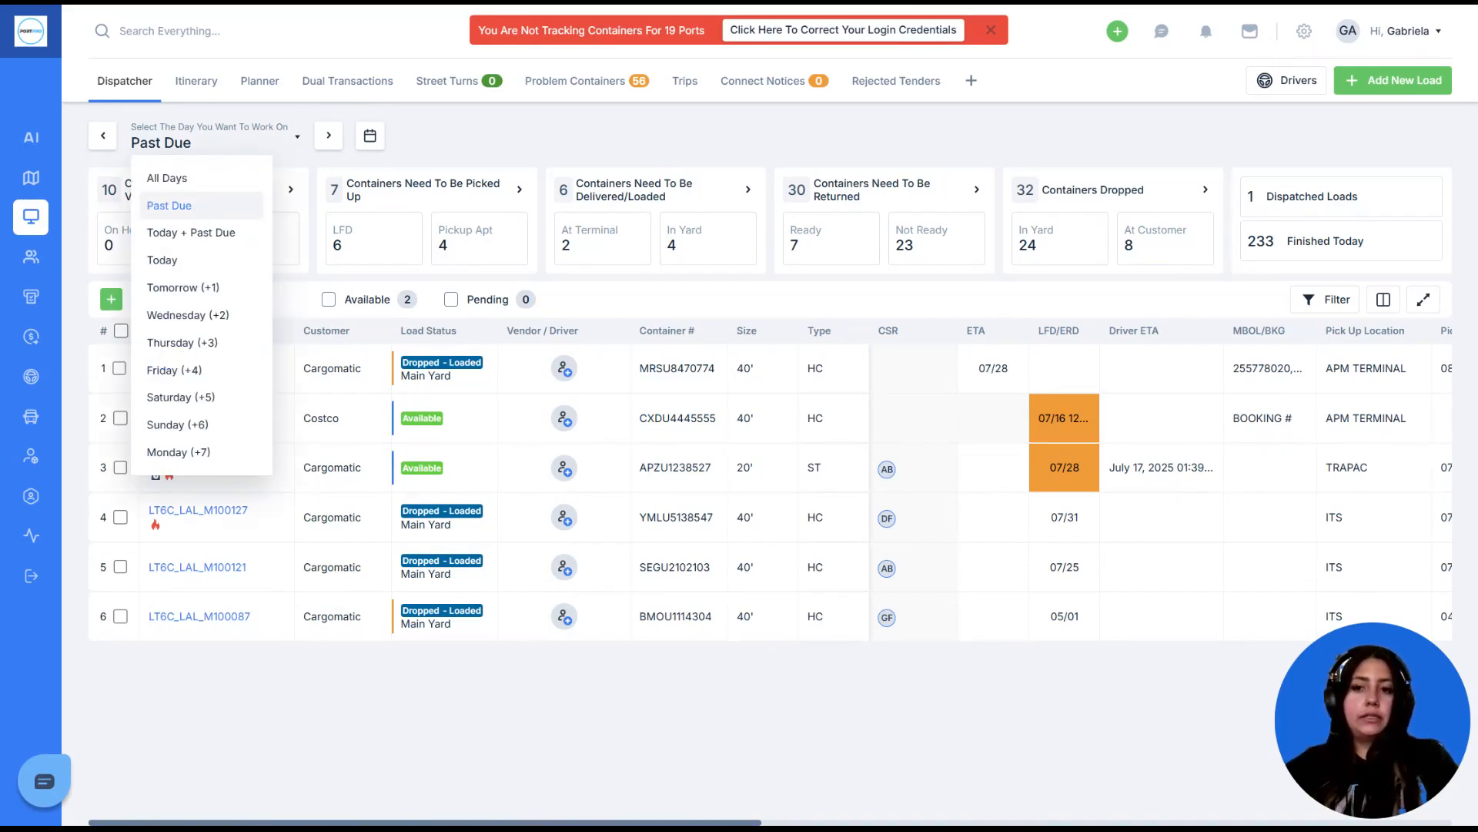
pyautogui.click(203, 239)
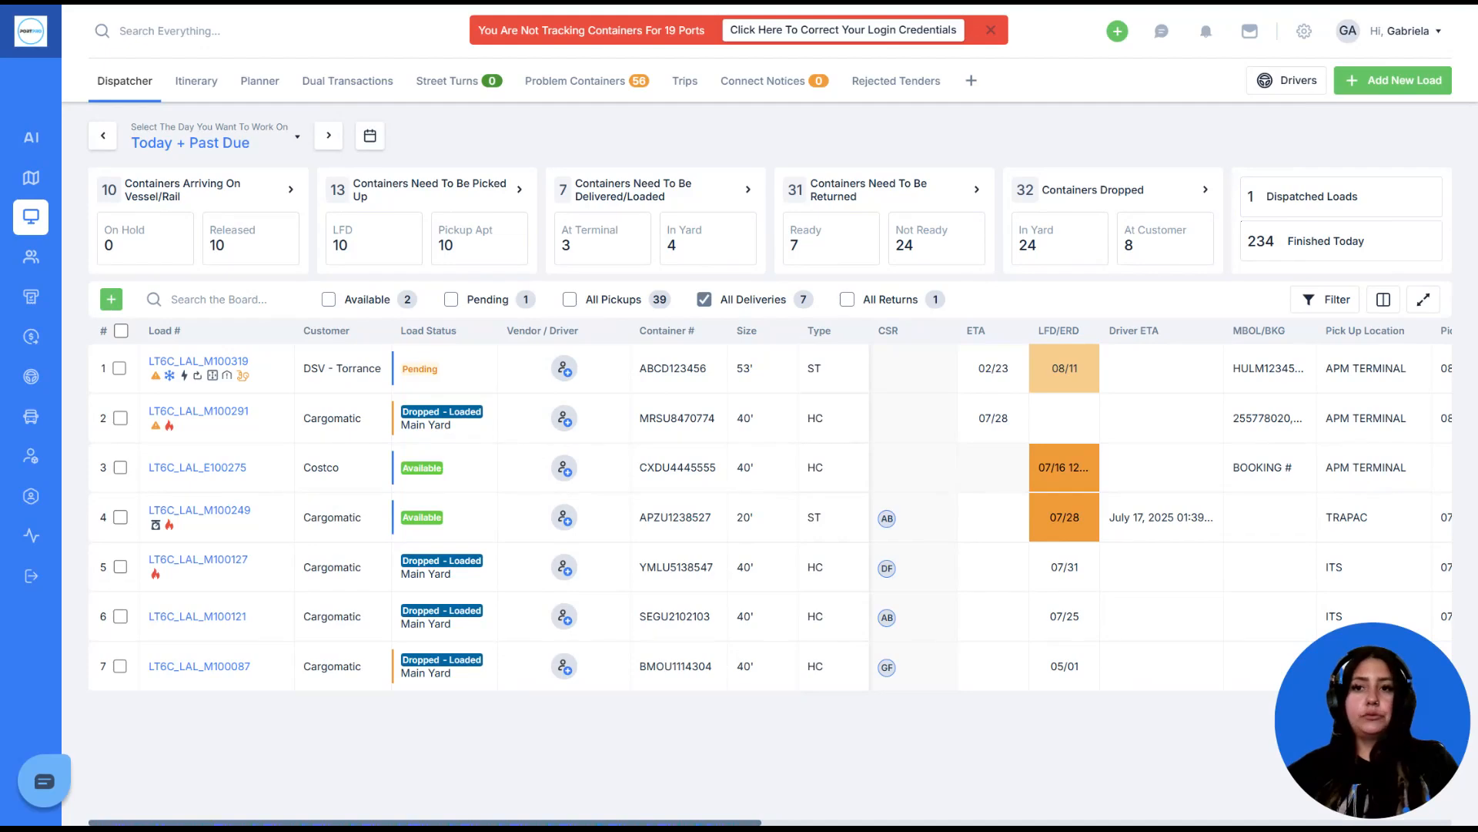
pyautogui.click(208, 142)
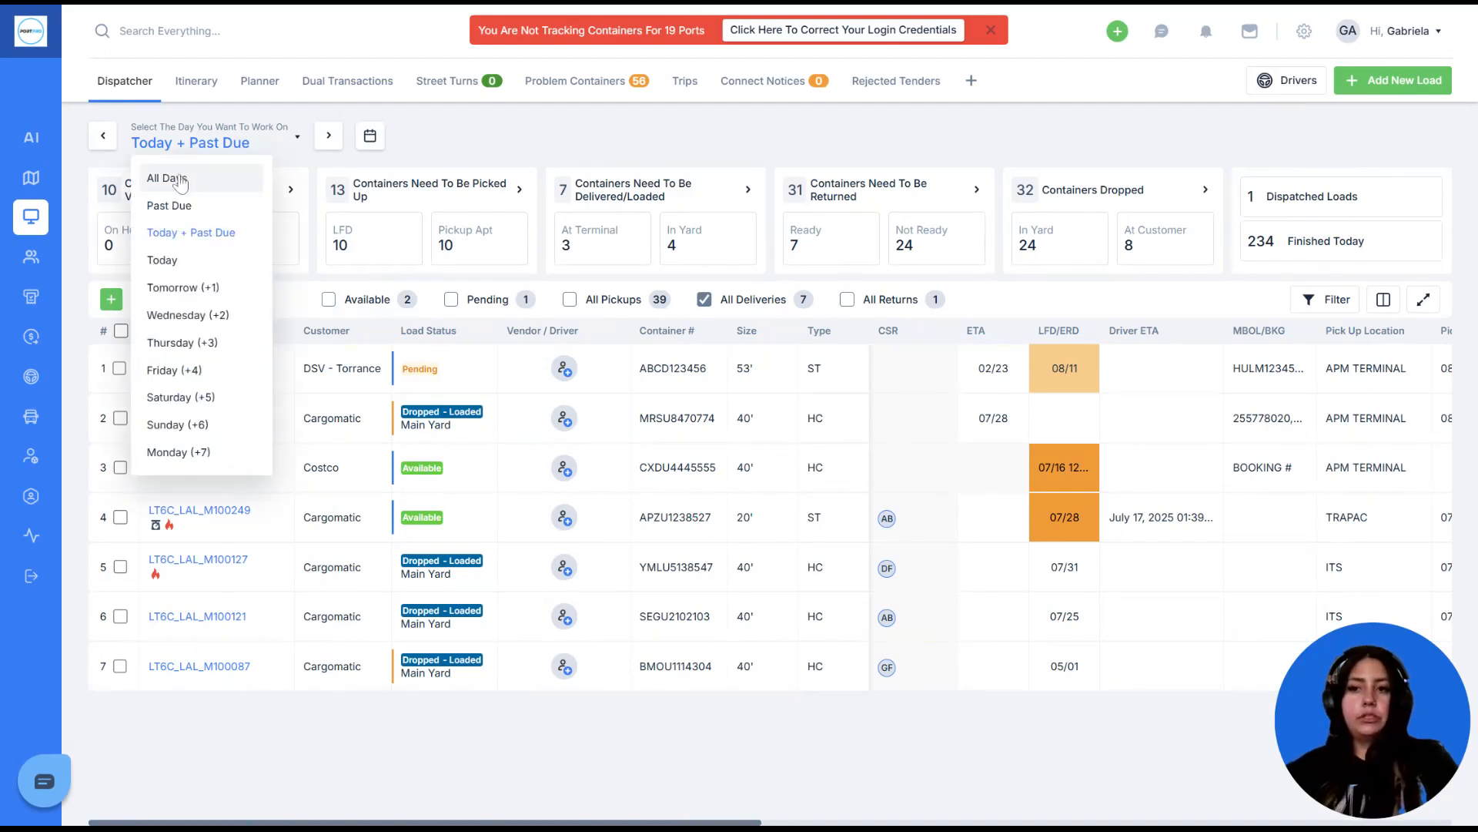
pyautogui.click(180, 179)
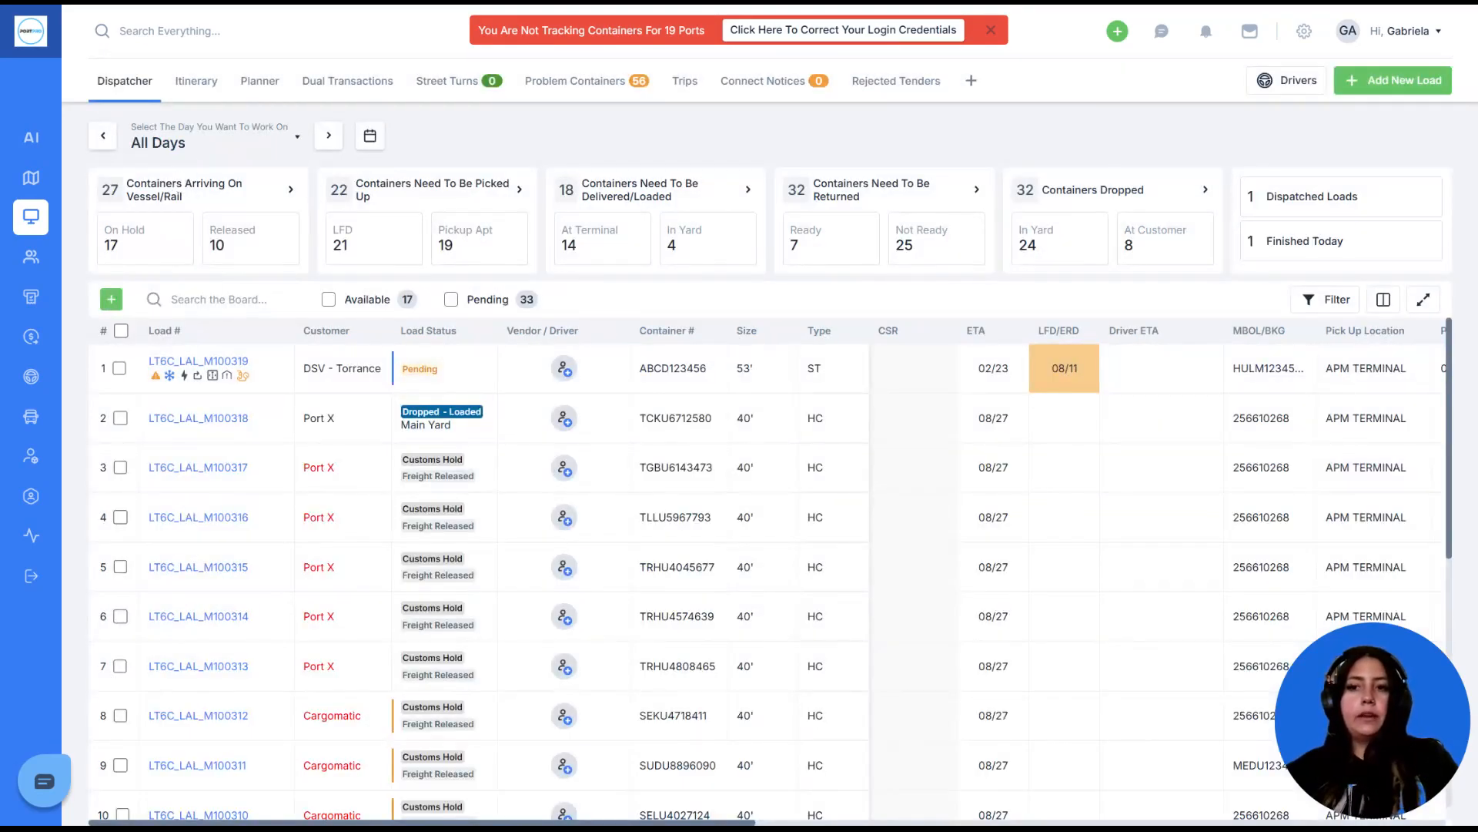
# - Open the calendar for choosing the board's work day and close it without picking a date
pyautogui.click(371, 137)
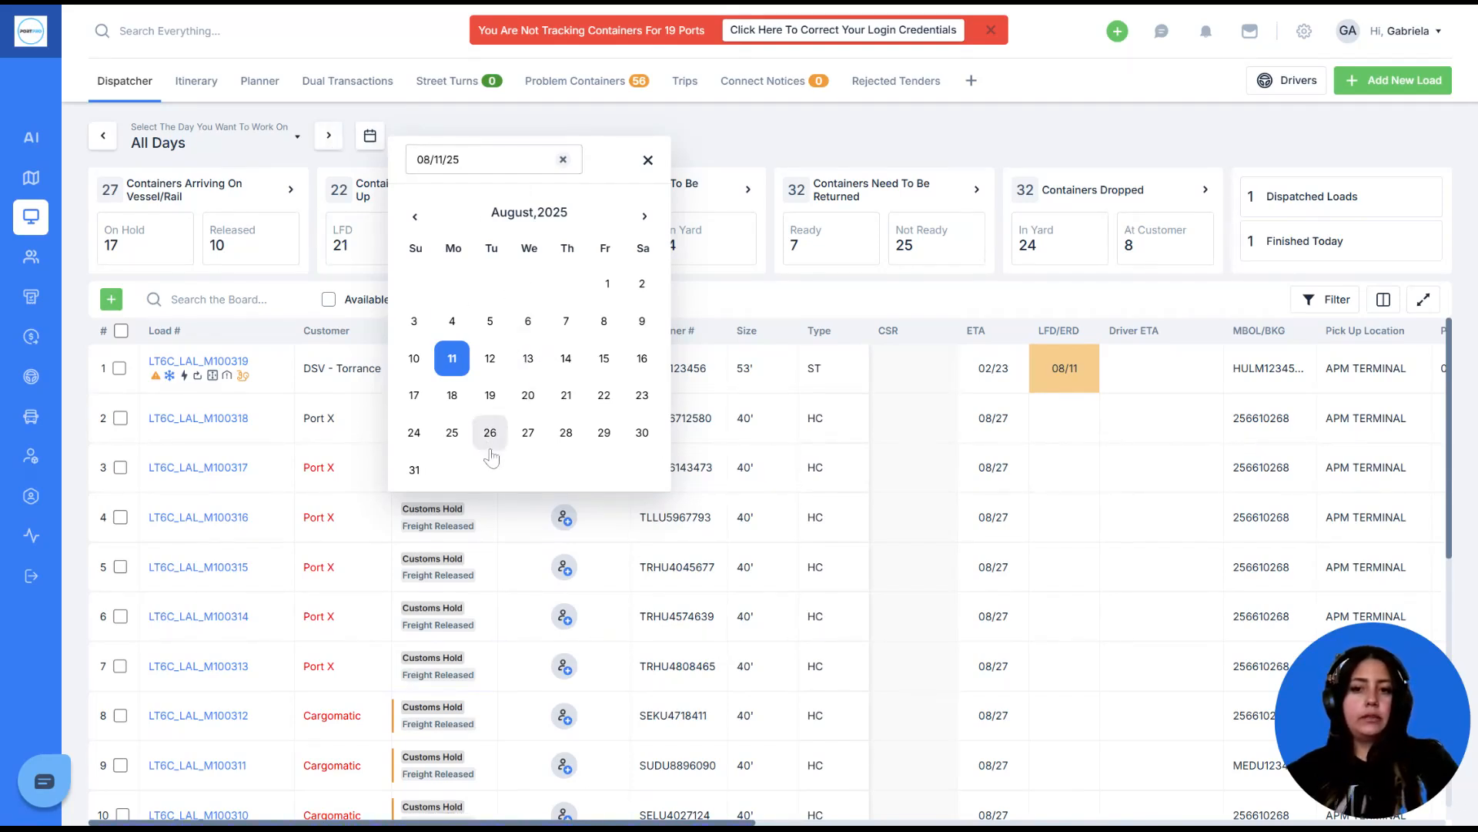
pyautogui.click(647, 160)
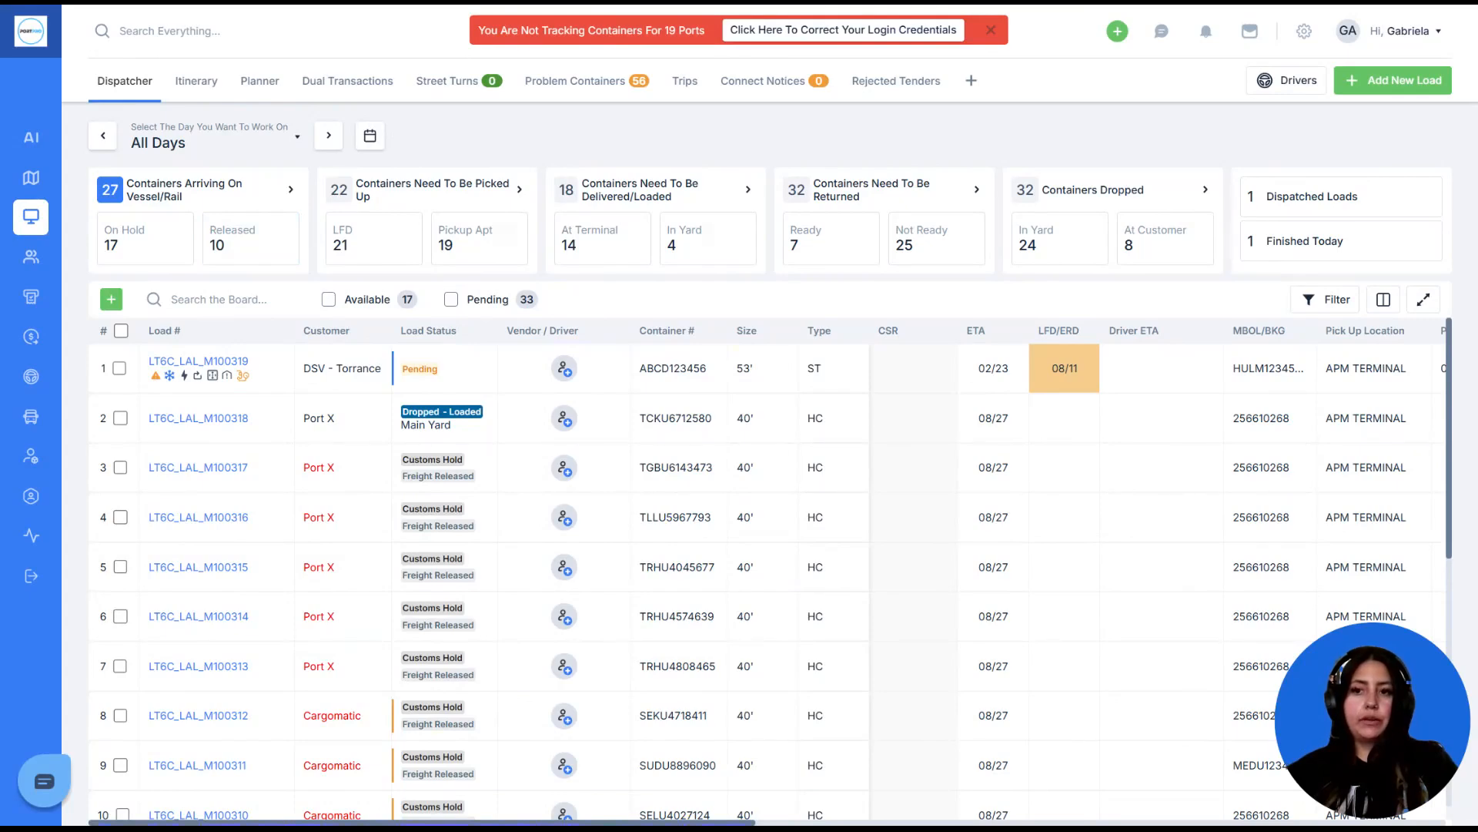
# - Show the containers arriving on vessel/rail, filtered first by On Hold and then by Released
pyautogui.click(211, 203)
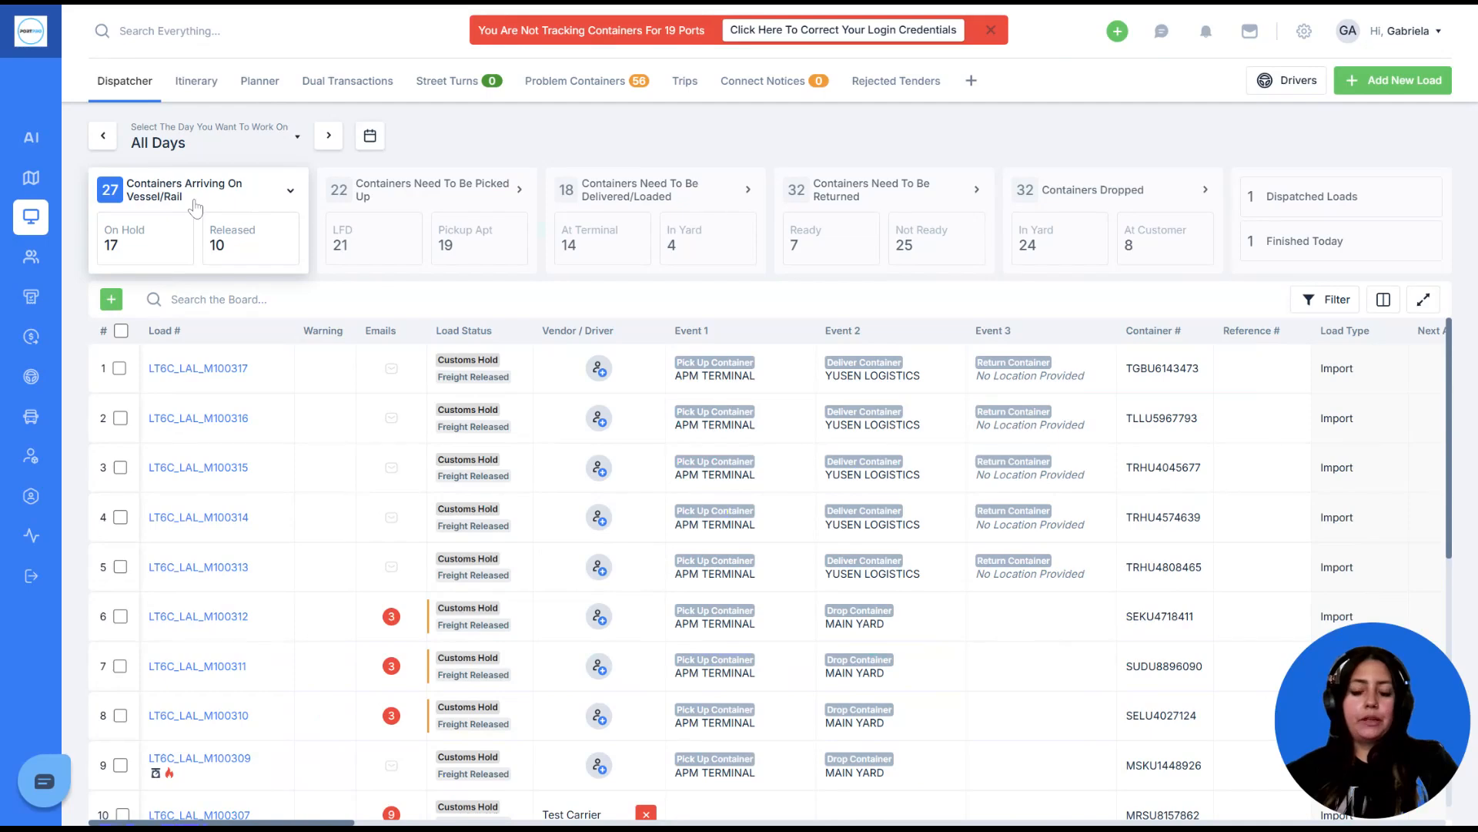
pyautogui.click(157, 253)
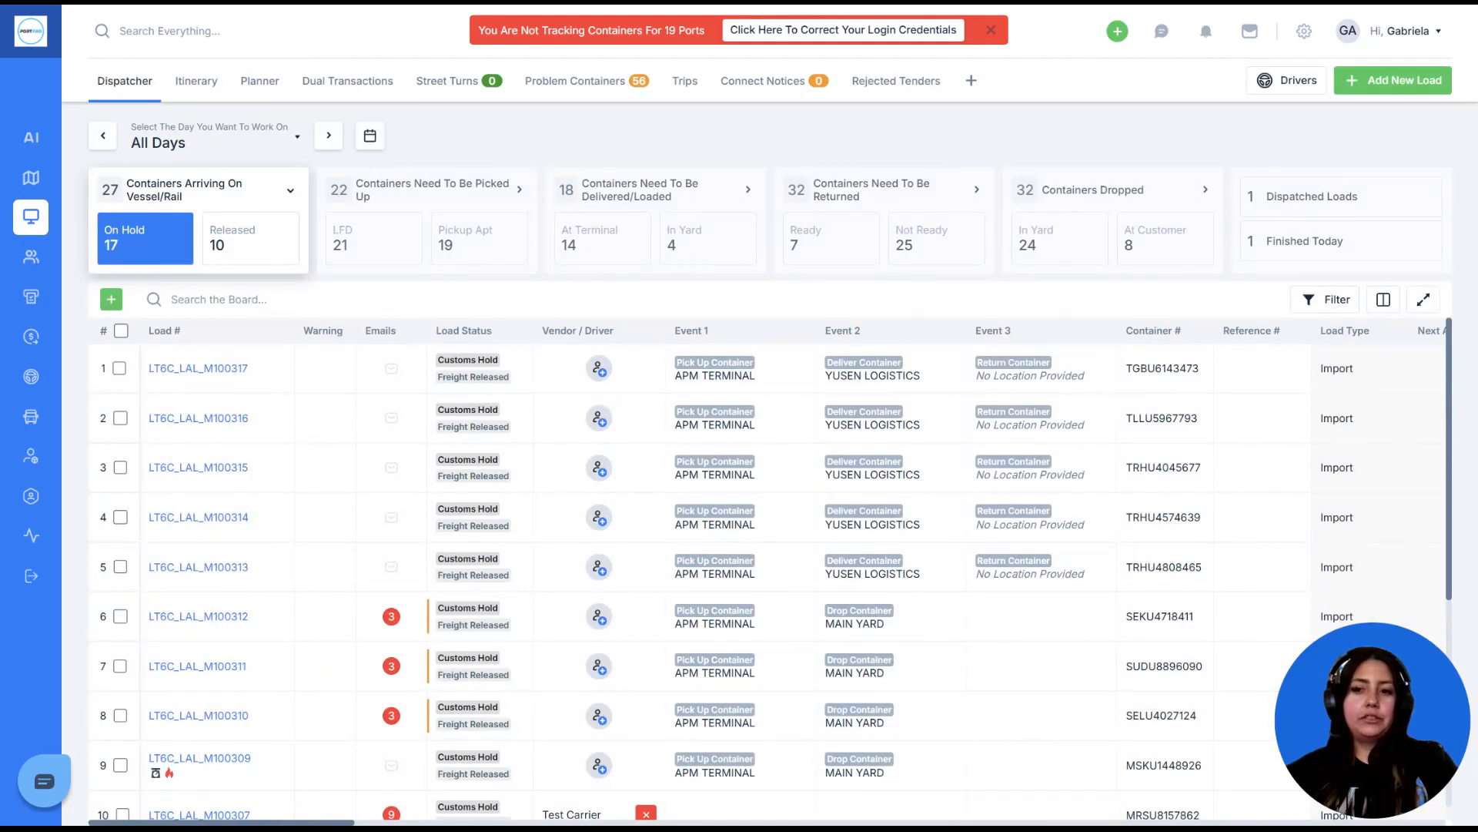
pyautogui.click(220, 251)
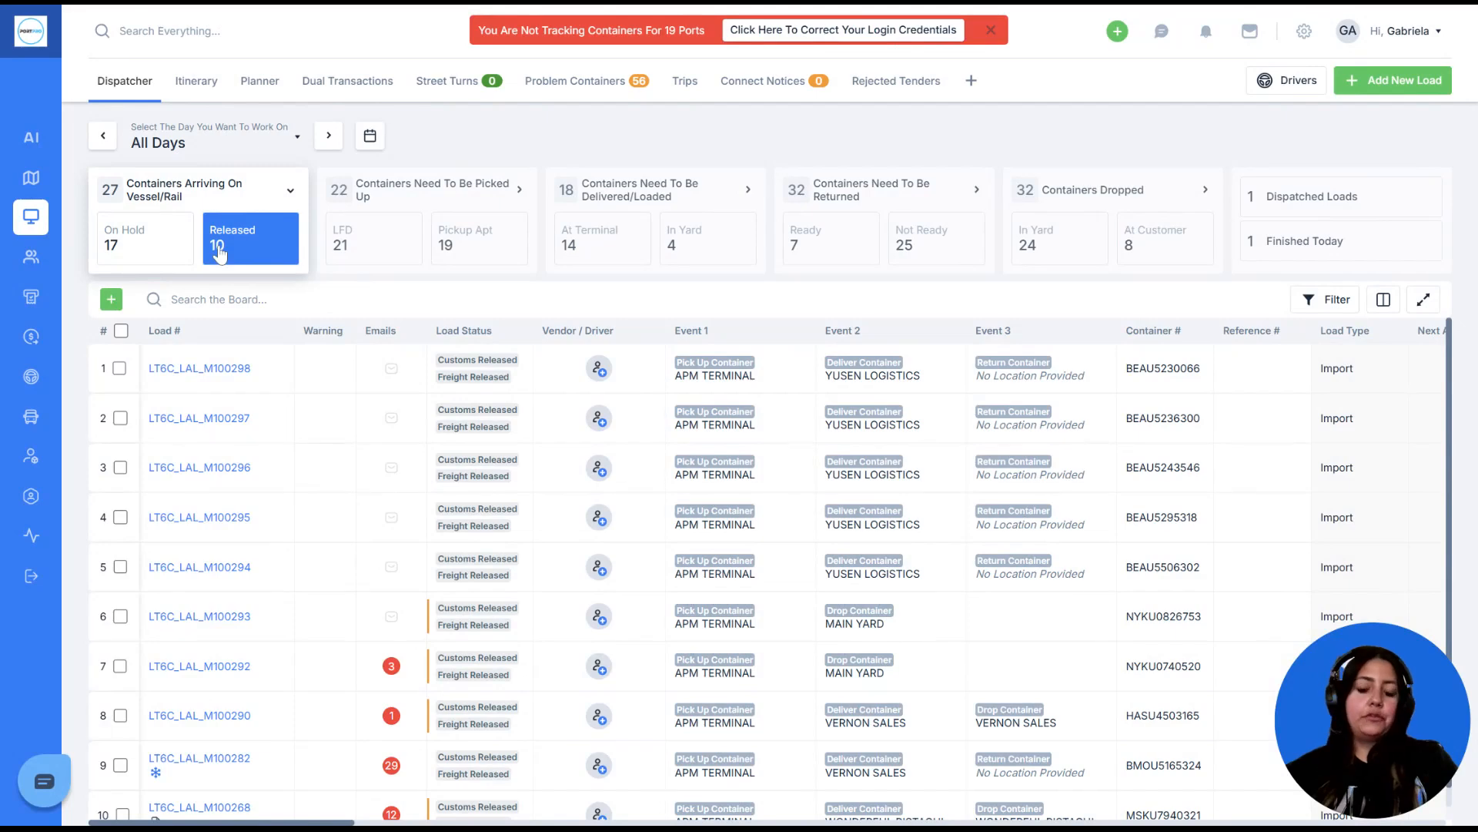
# - Show the containers that need to be picked up, filter them by the APM TERMINAL pickup location, and remove that location filter
pyautogui.click(436, 202)
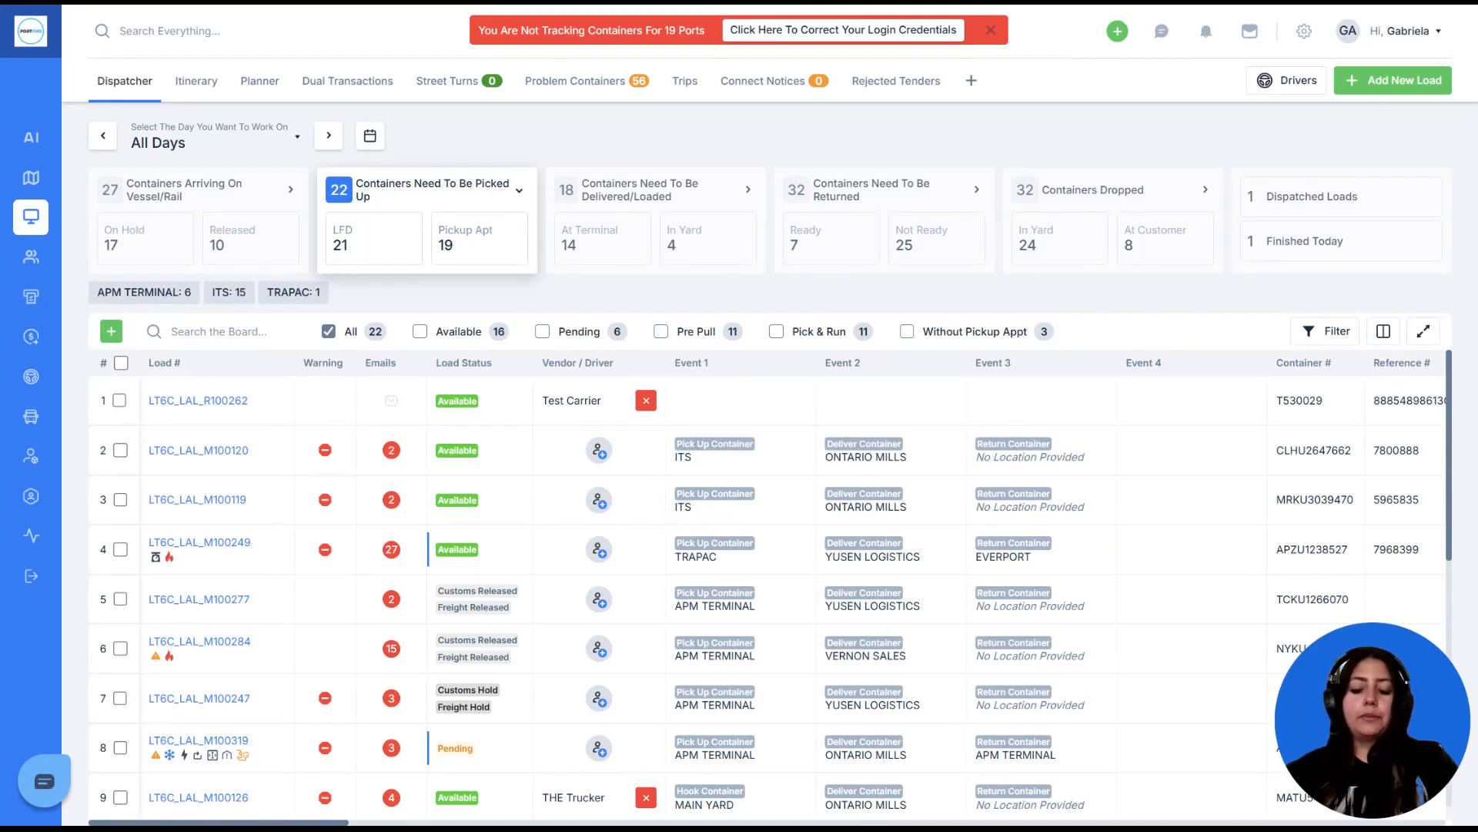
pyautogui.click(152, 297)
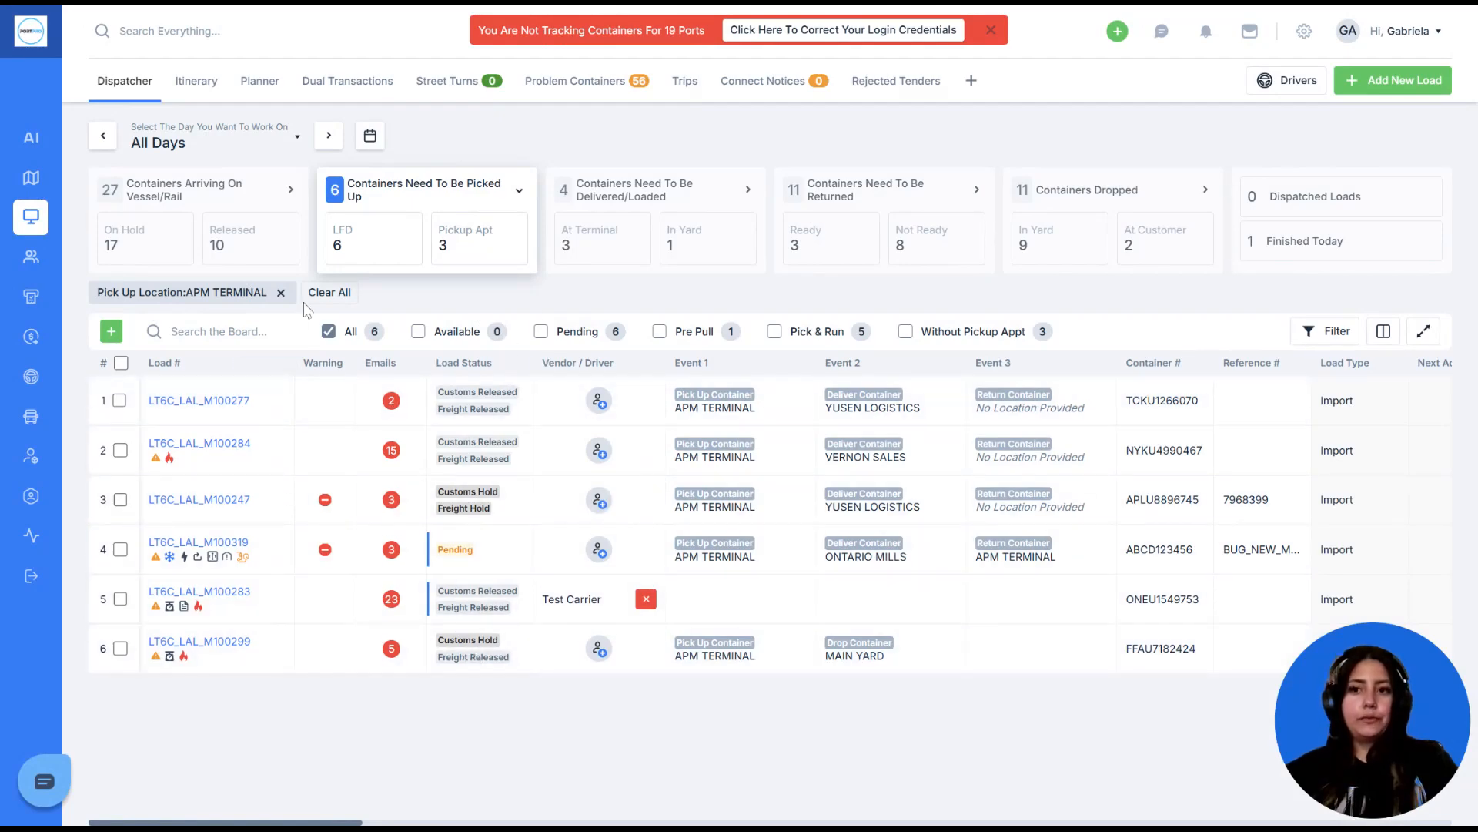
pyautogui.click(281, 292)
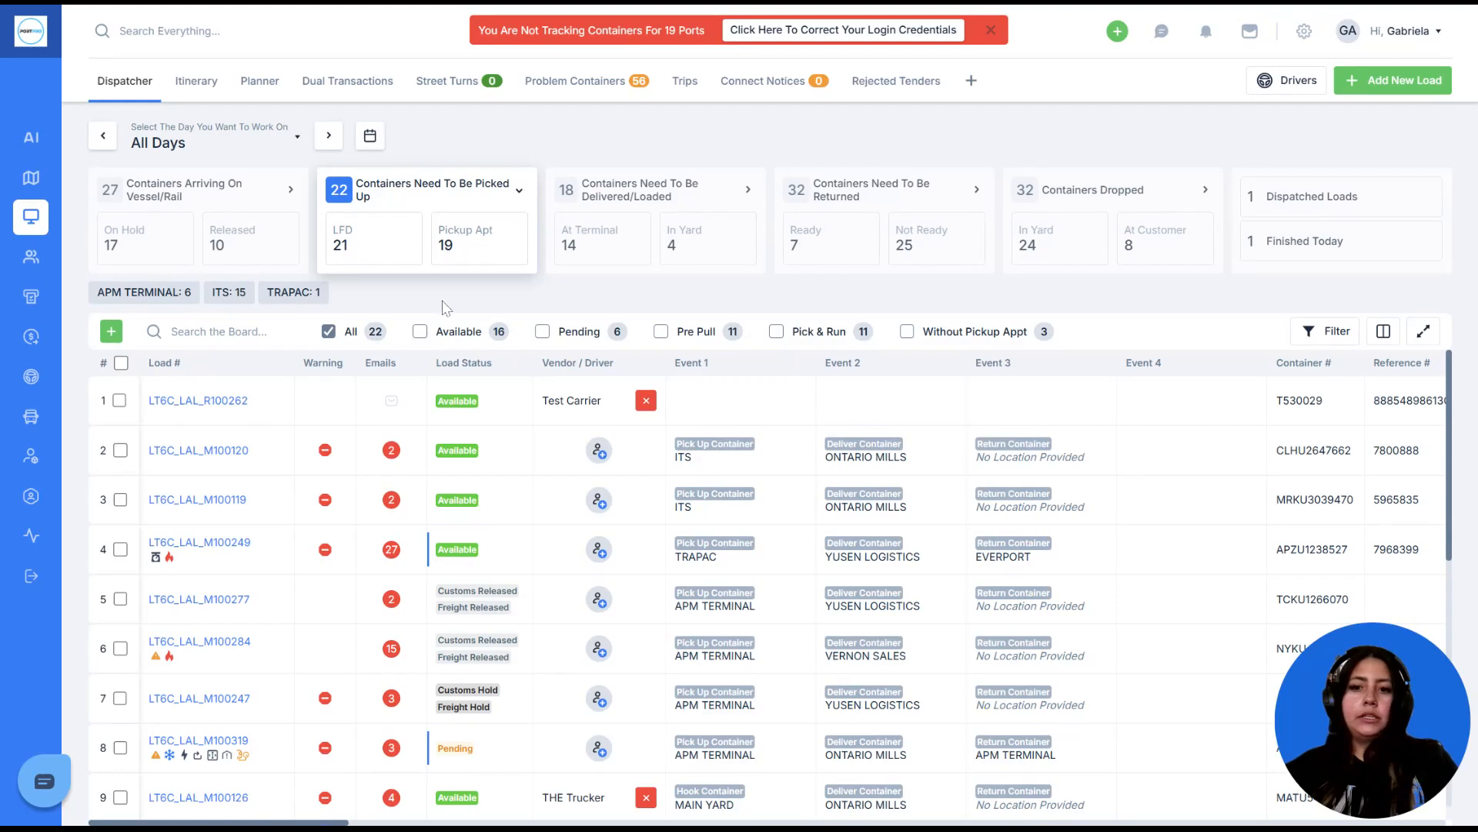
# - Filter the containers needing pickup in turn by Pending, Pre Pull, Pick & Run, LFD and Pickup Apt
pyautogui.click(543, 333)
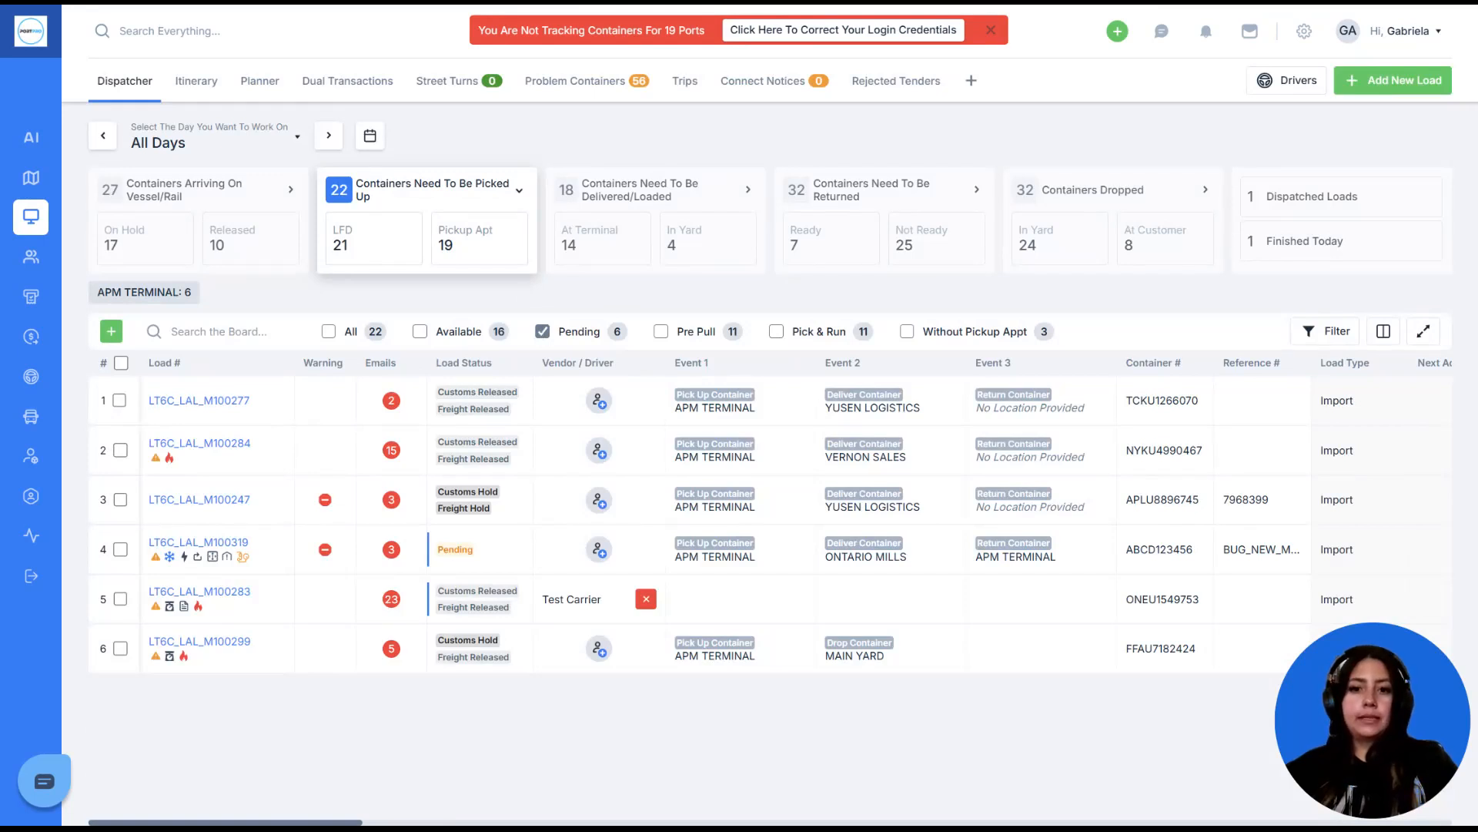
pyautogui.click(661, 332)
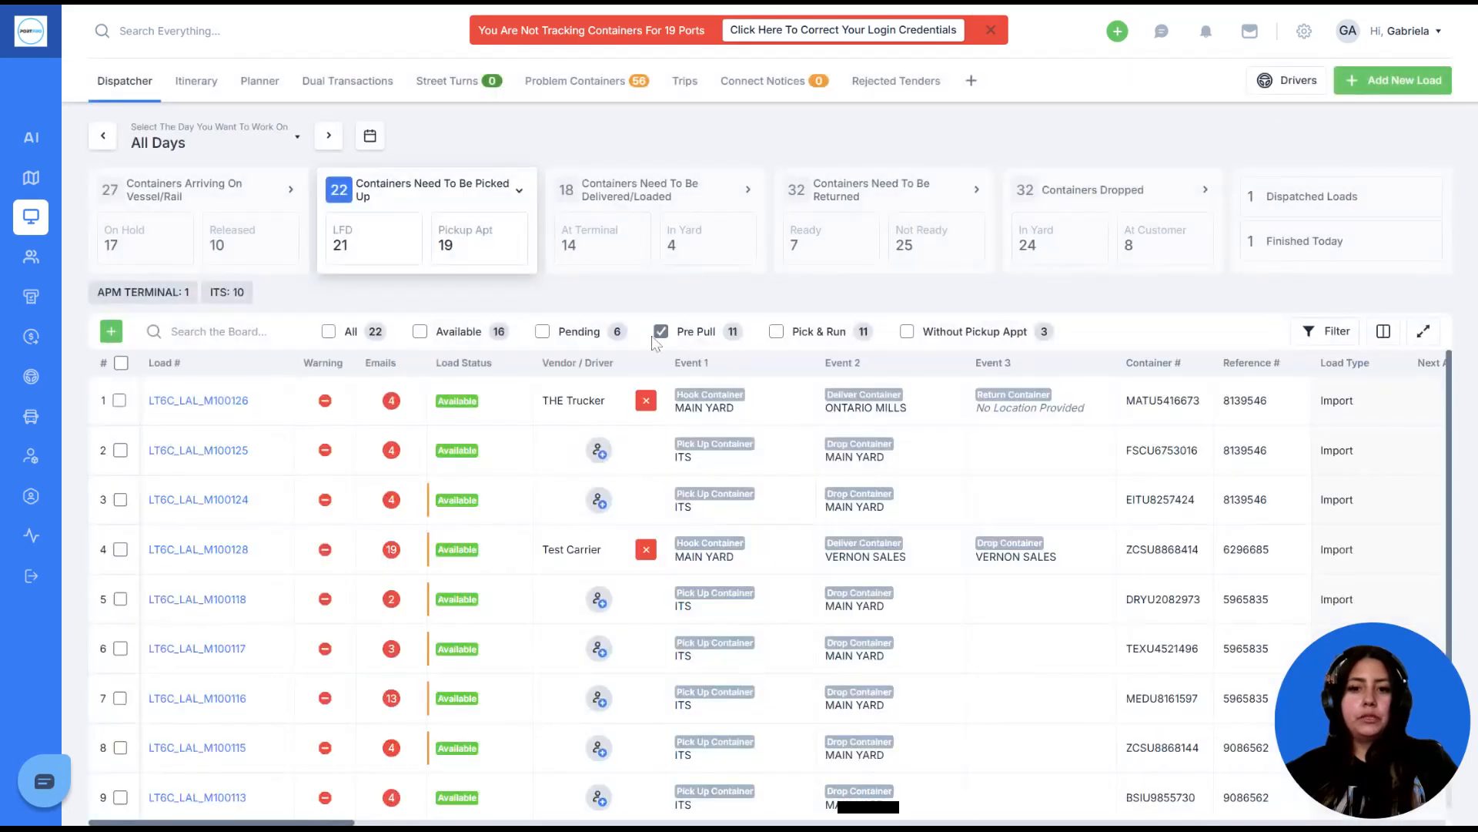
pyautogui.click(661, 332)
pyautogui.click(777, 332)
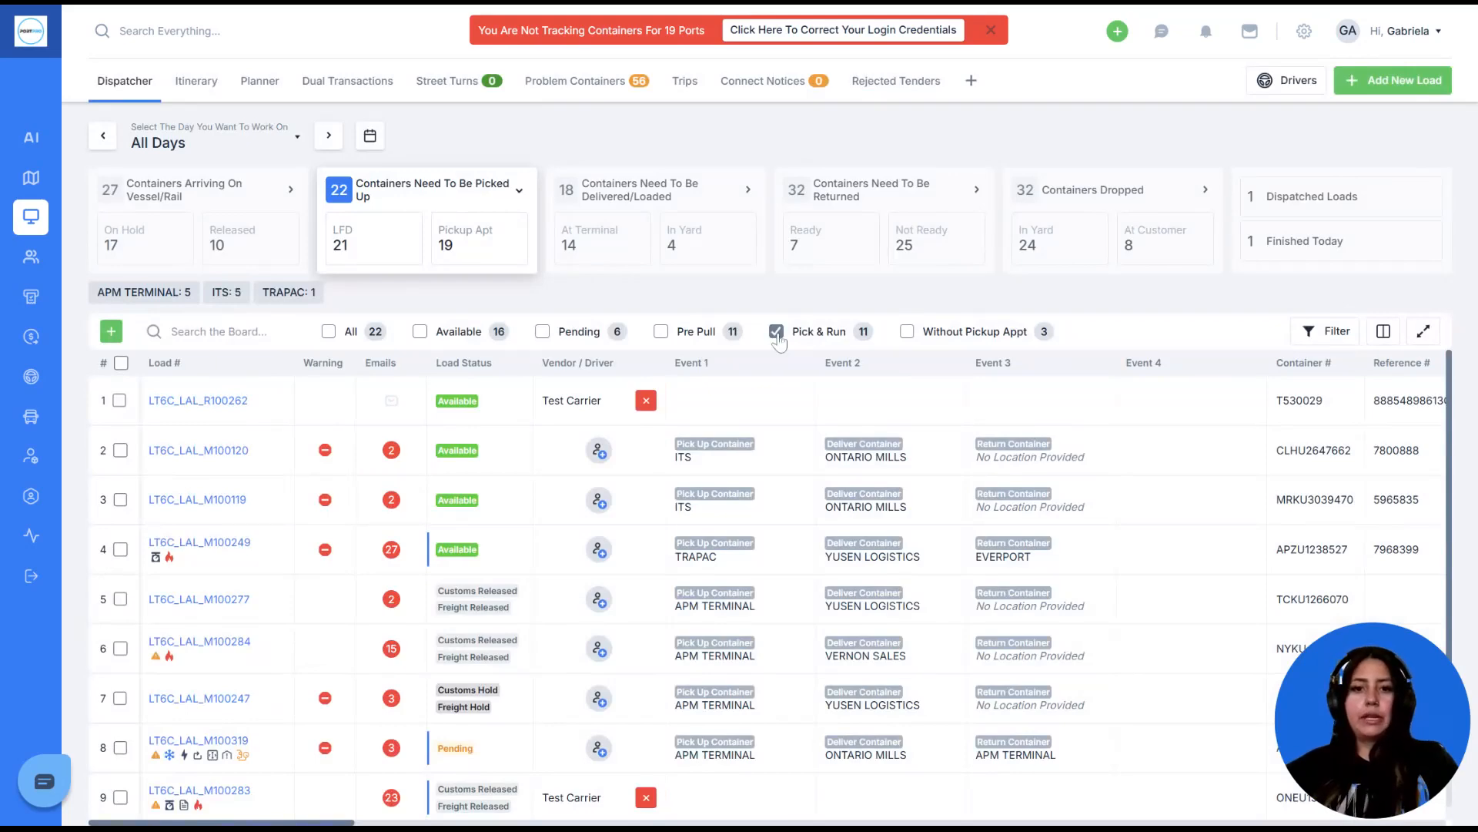
pyautogui.click(776, 331)
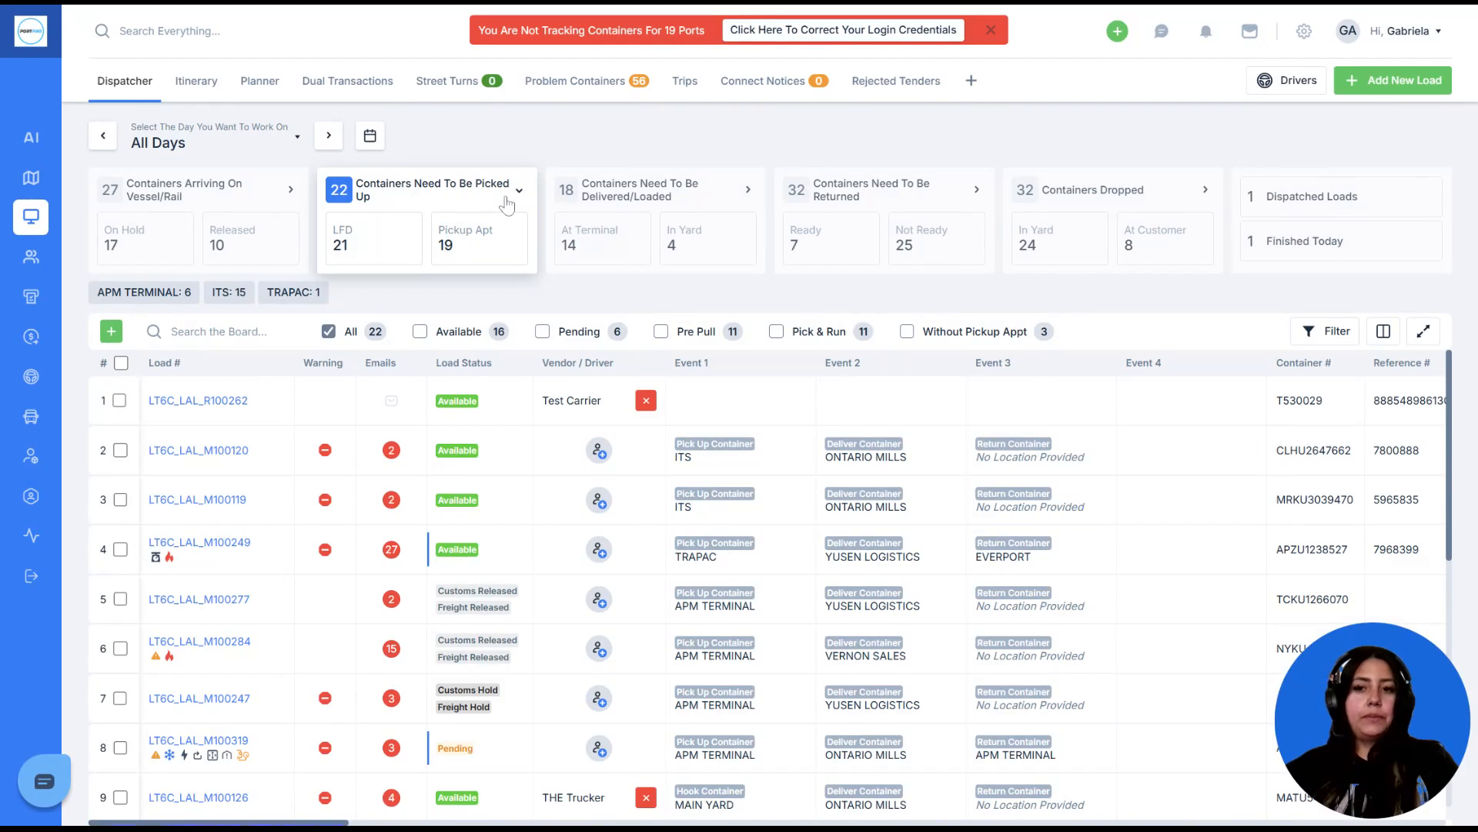
pyautogui.click(340, 254)
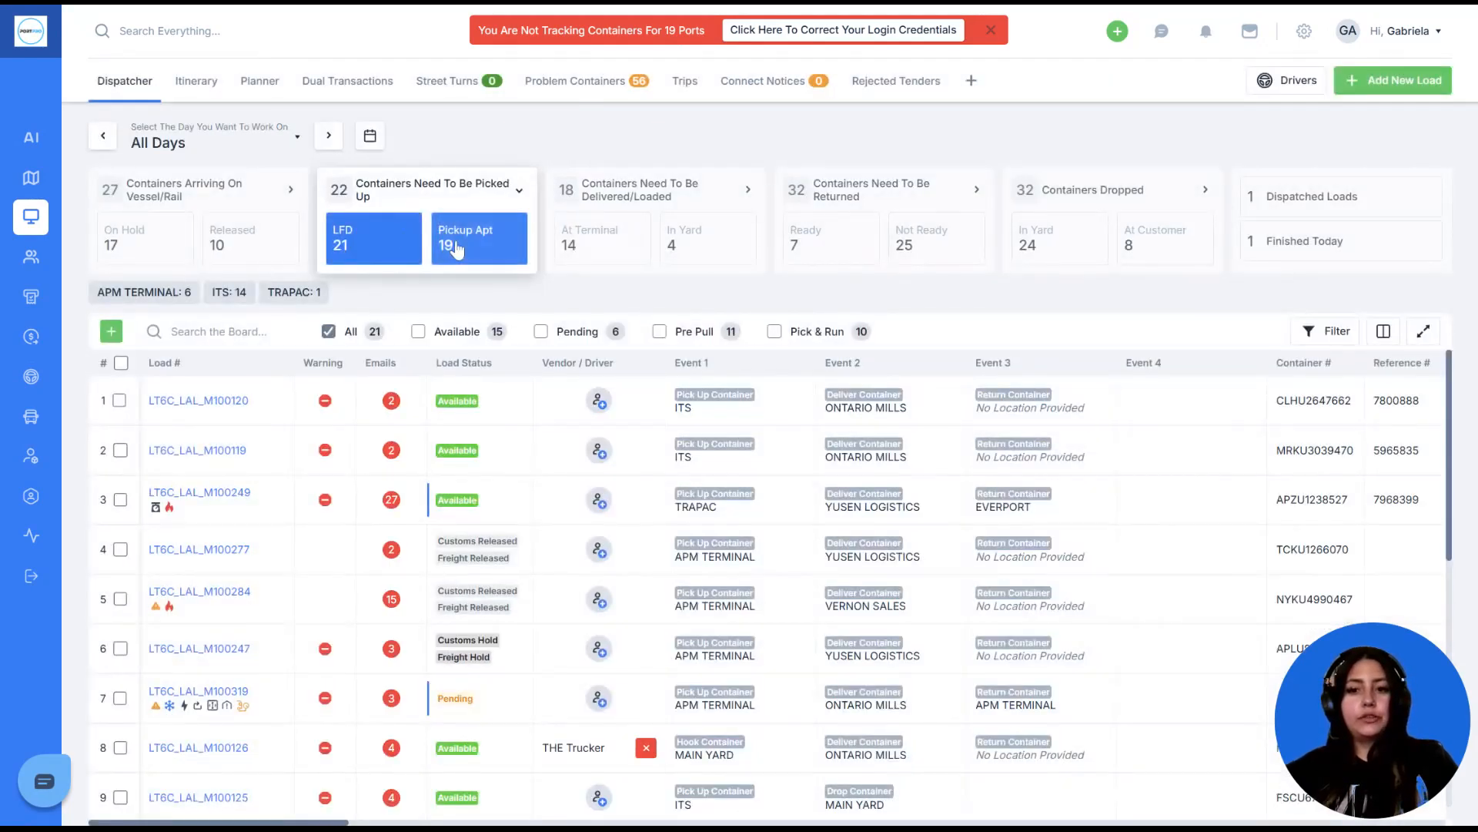
pyautogui.click(461, 248)
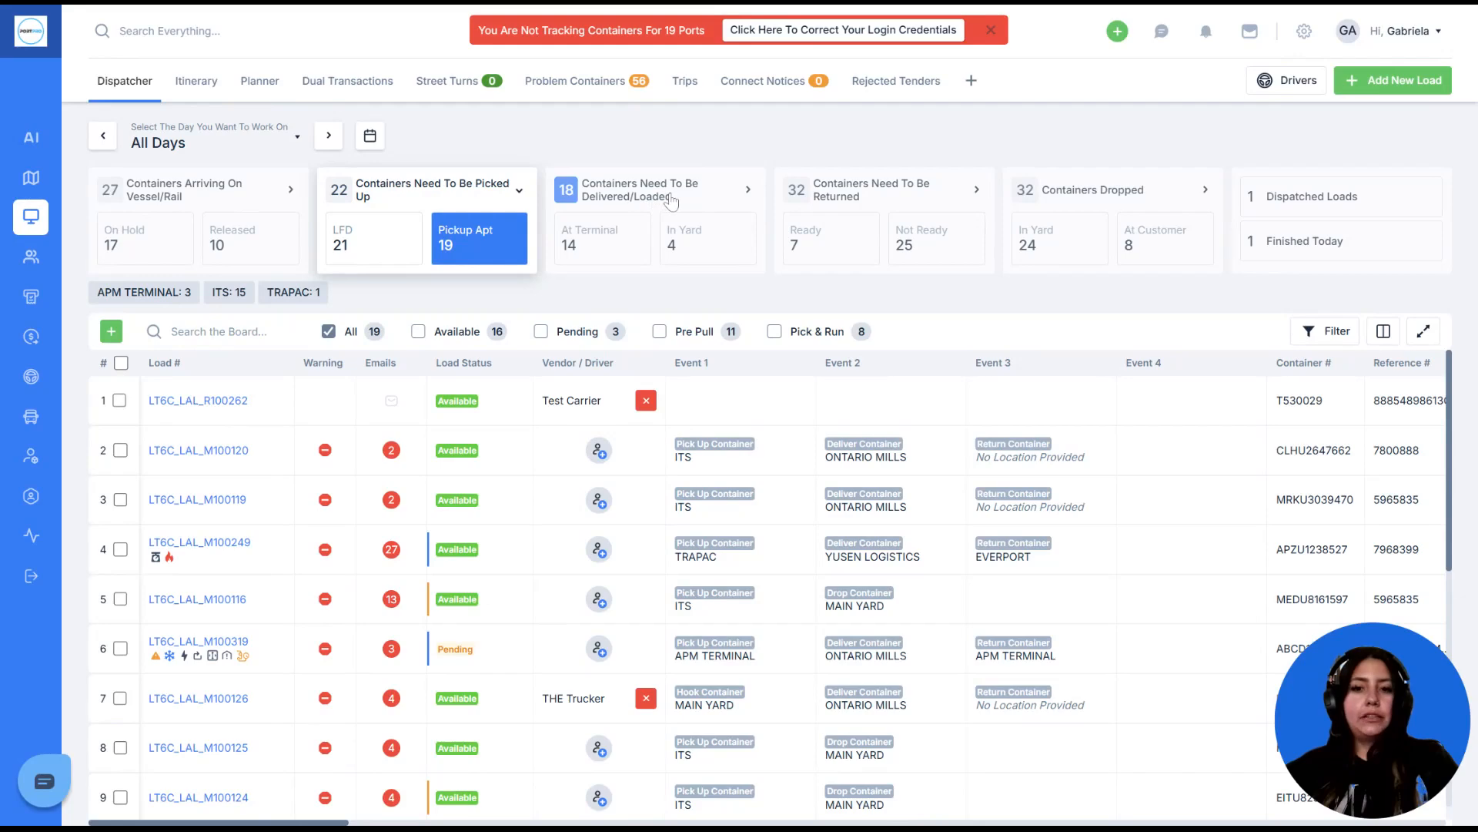
# - Show the containers that need to be delivered or loaded, narrow them to In Yard, and clear the filter
pyautogui.click(670, 199)
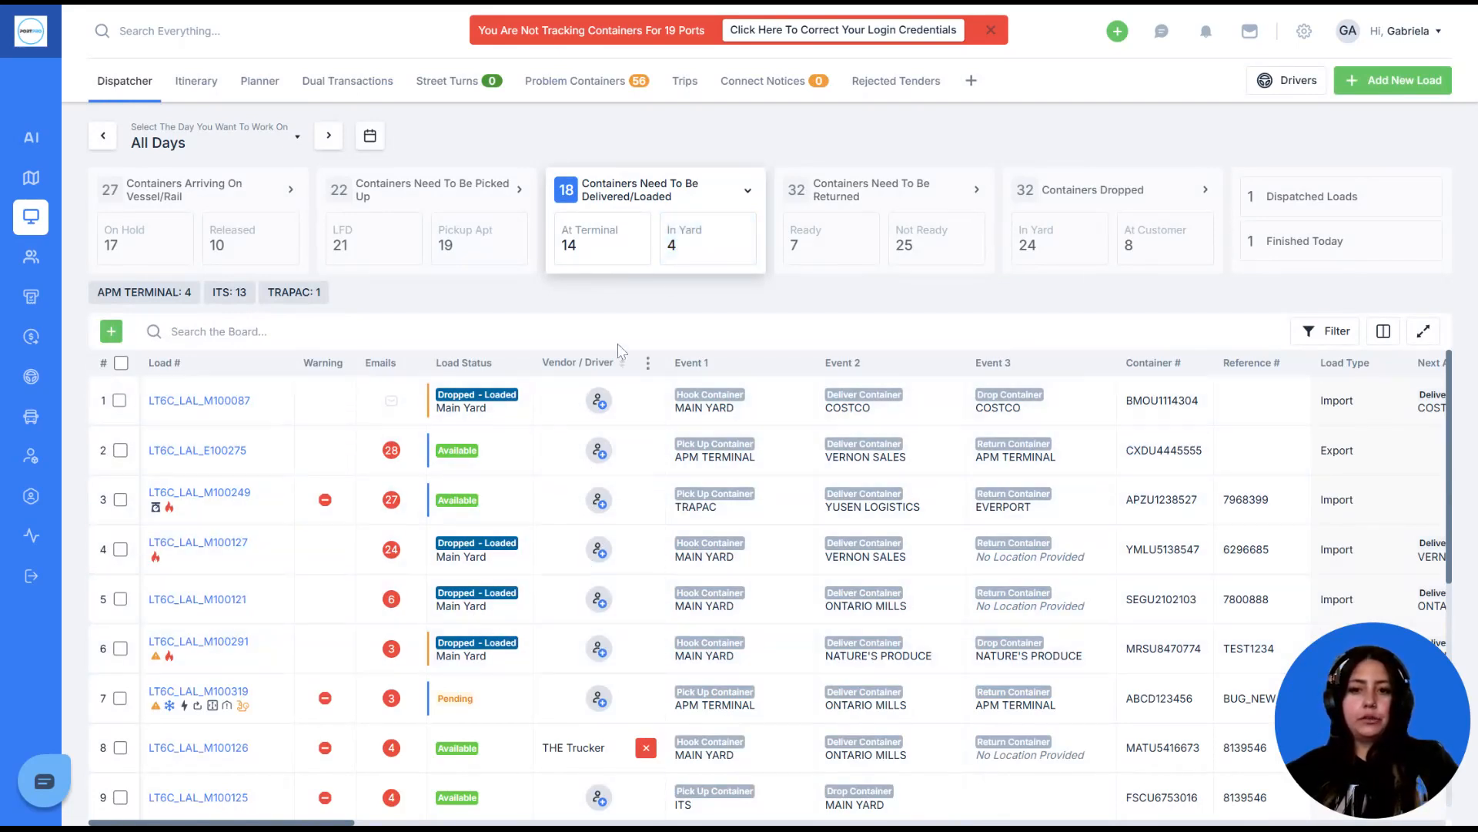
pyautogui.click(698, 257)
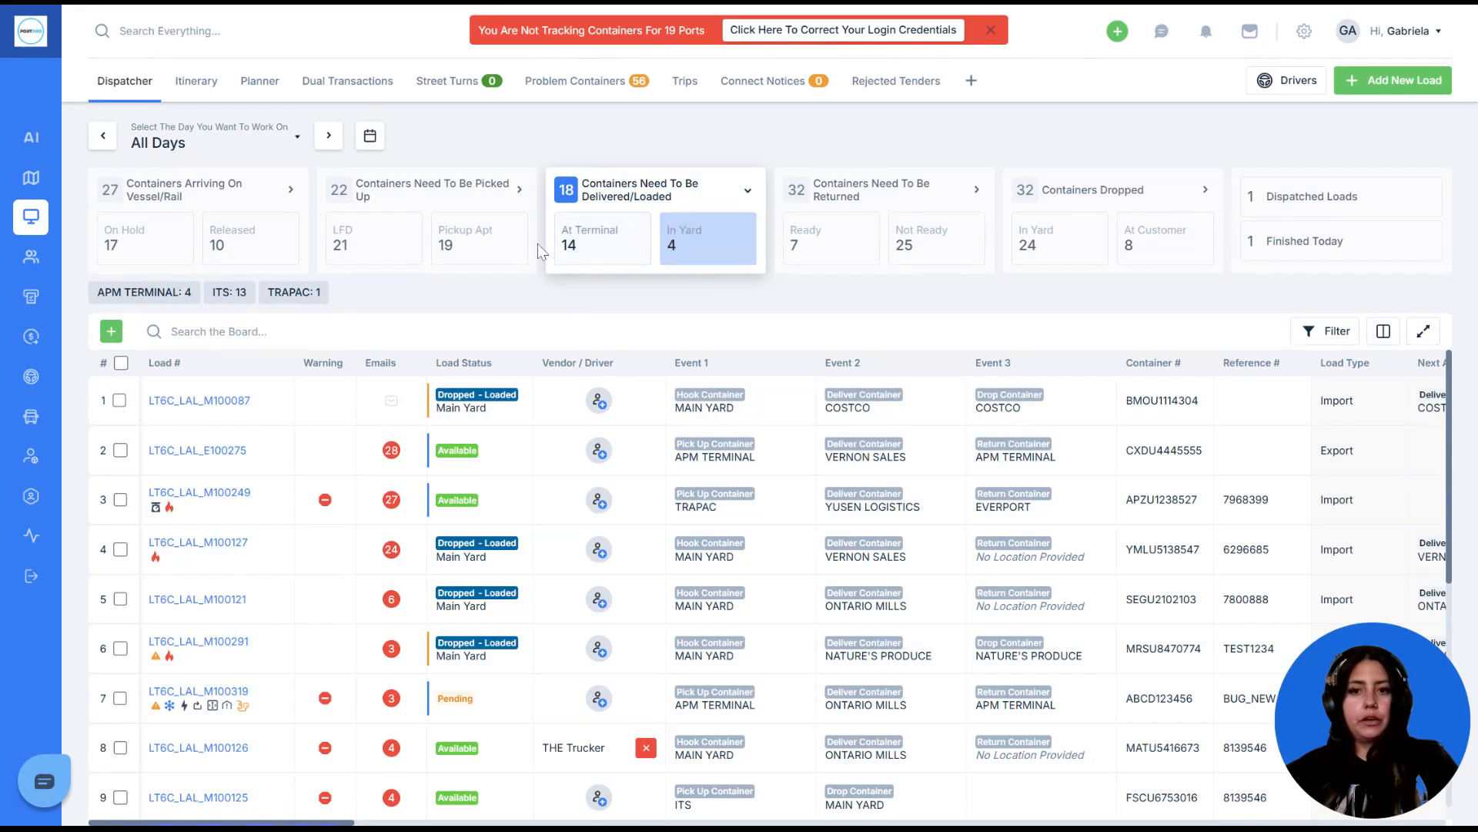
pyautogui.click(690, 248)
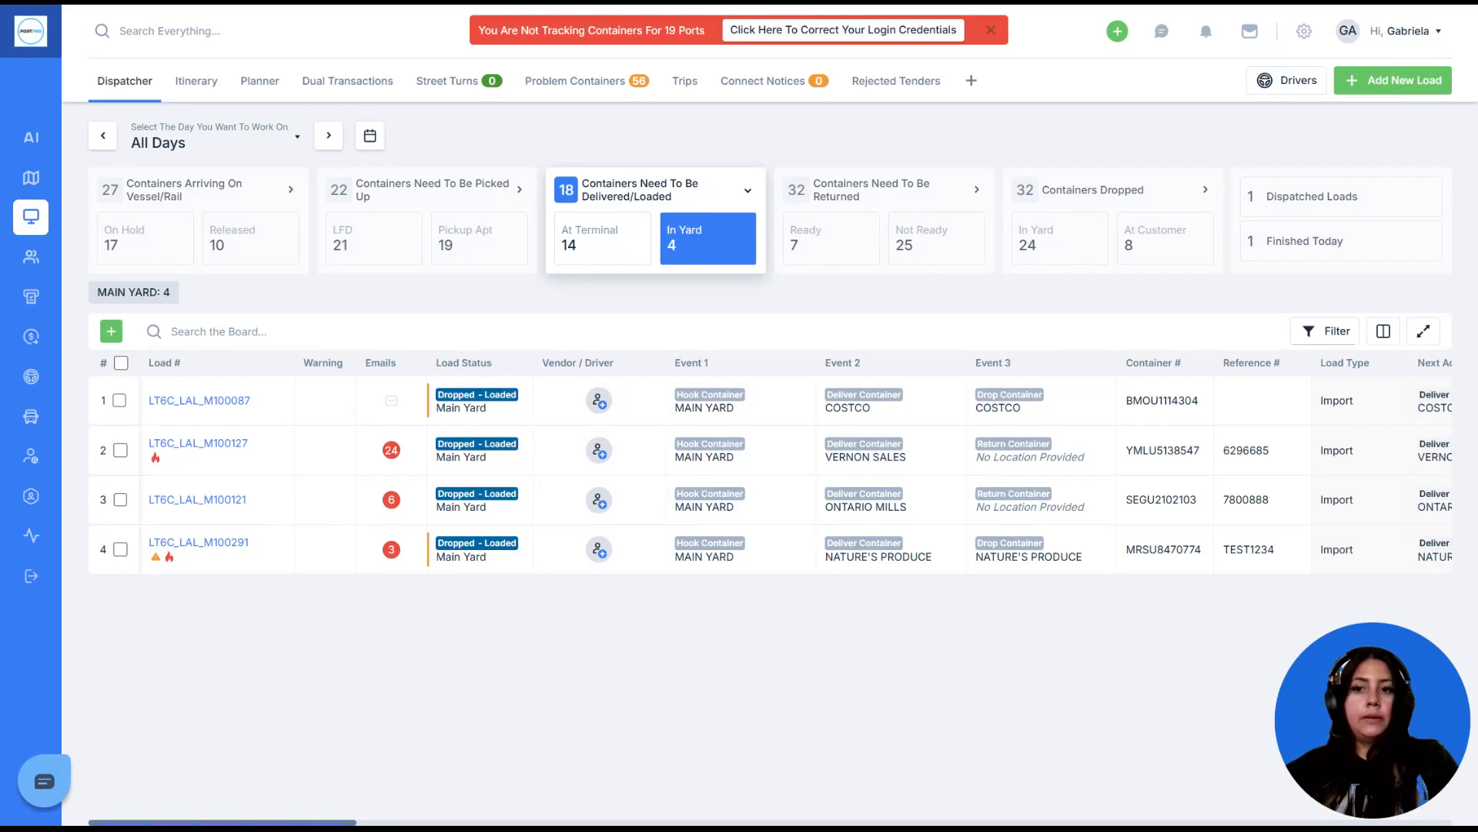
pyautogui.click(670, 245)
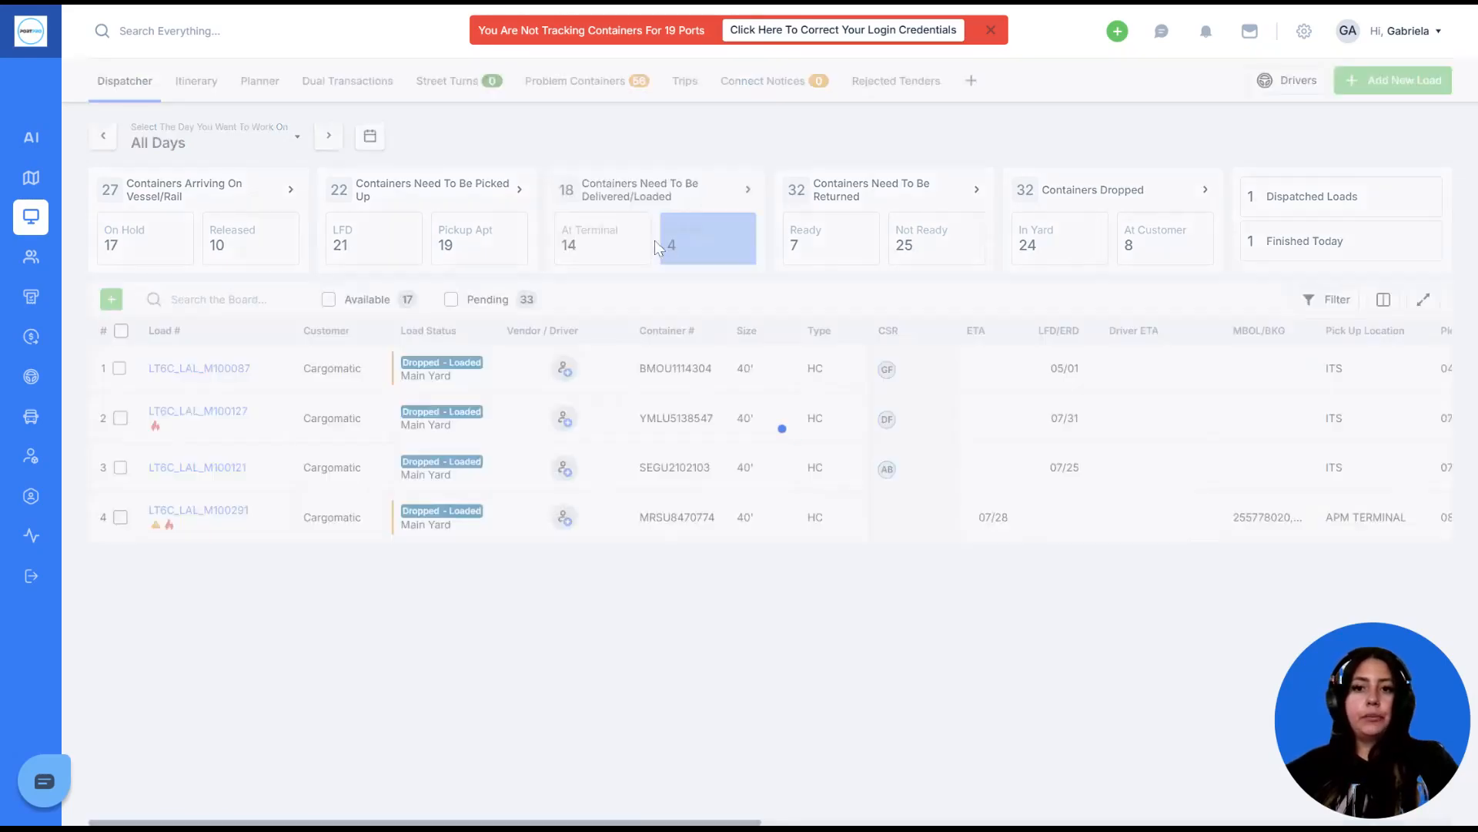
# - Show the containers that need to be returned and compare the Ready and Not Ready lists, ending on Ready
pyautogui.click(872, 204)
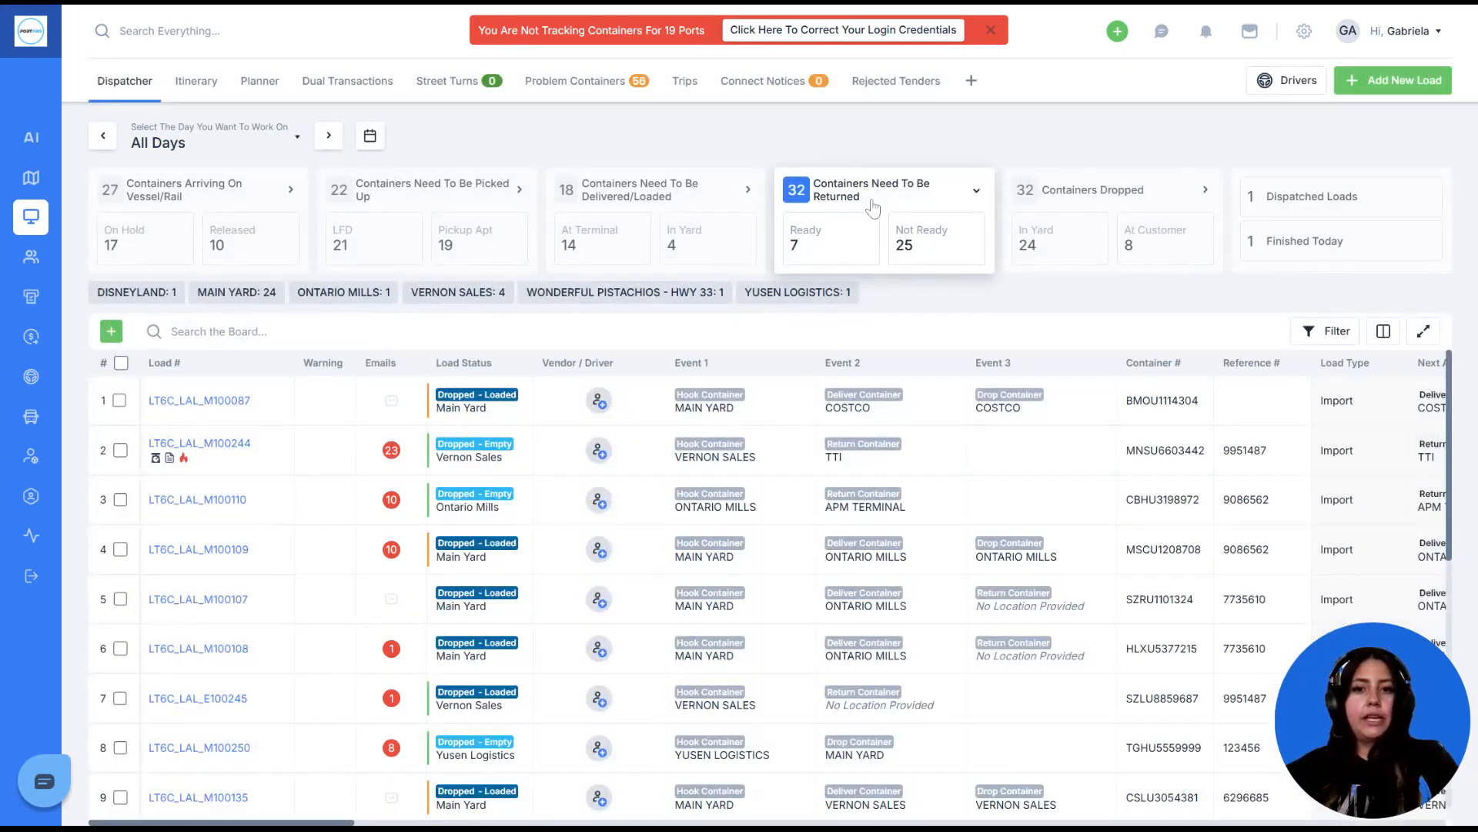
pyautogui.click(847, 231)
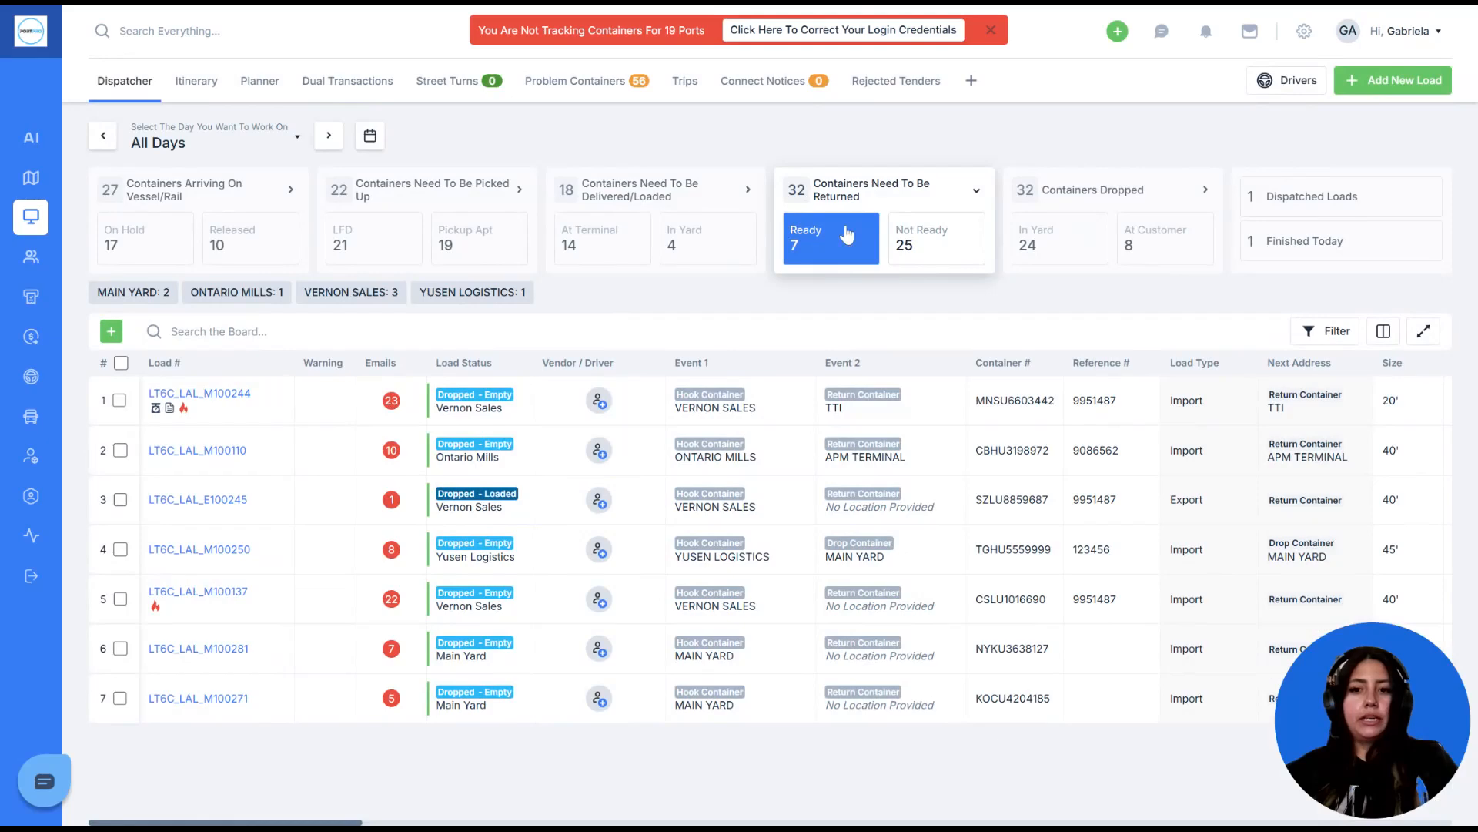
pyautogui.click(907, 239)
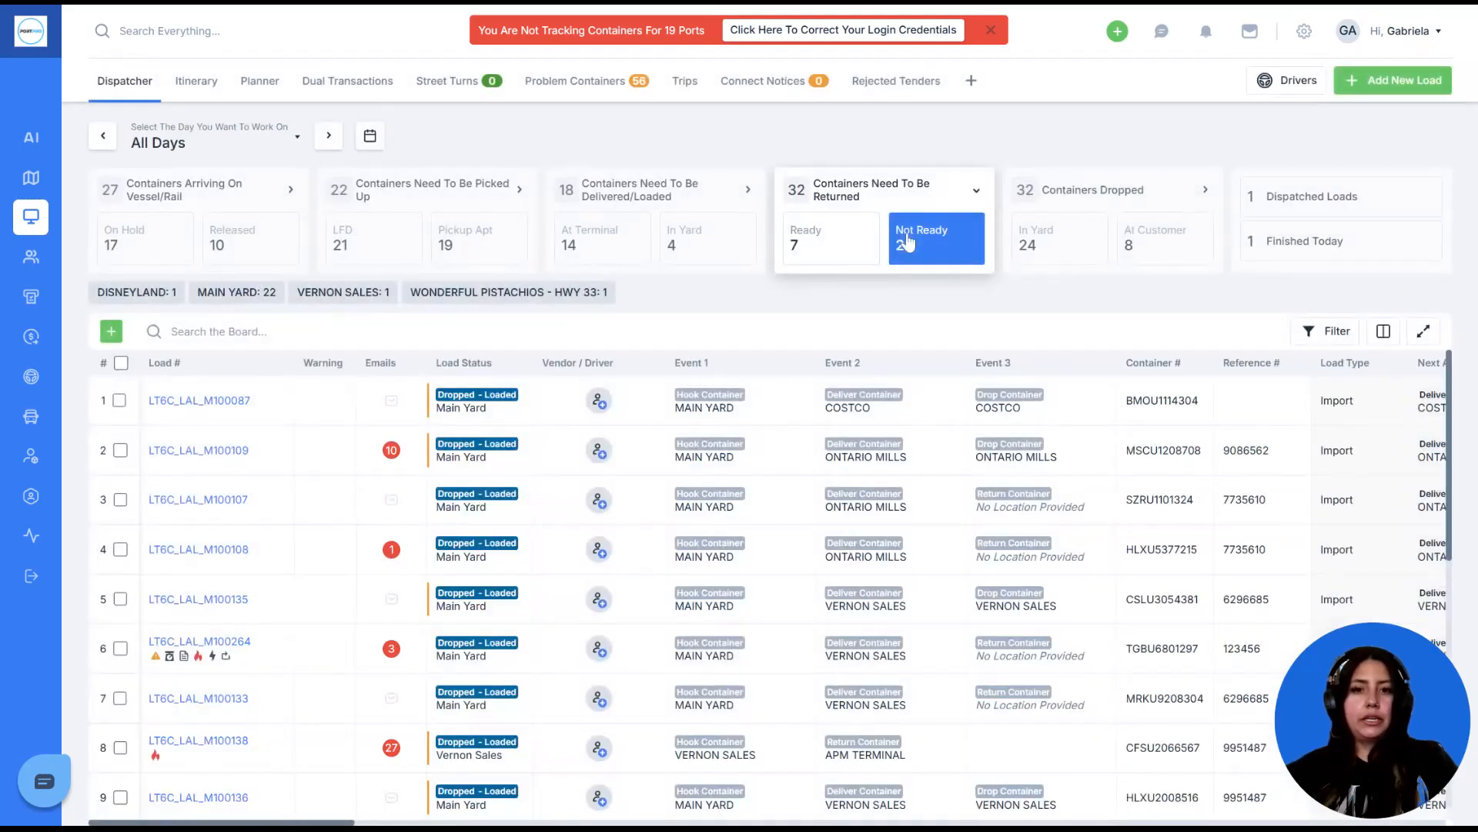
pyautogui.click(843, 240)
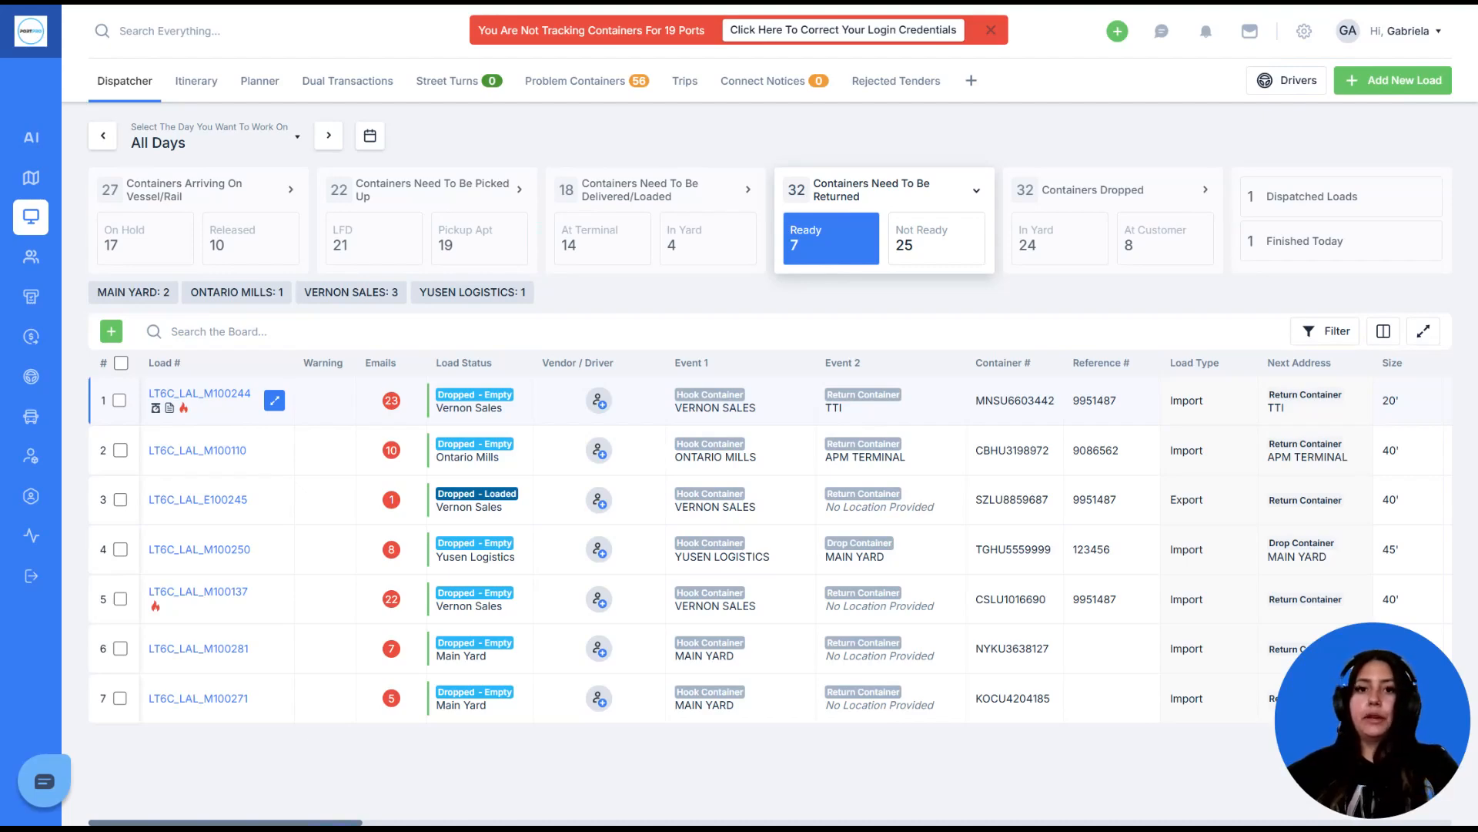
# - Review the dropped containers by In Yard and At Customer, and return to the full dropped list with its location tags
pyautogui.click(1062, 187)
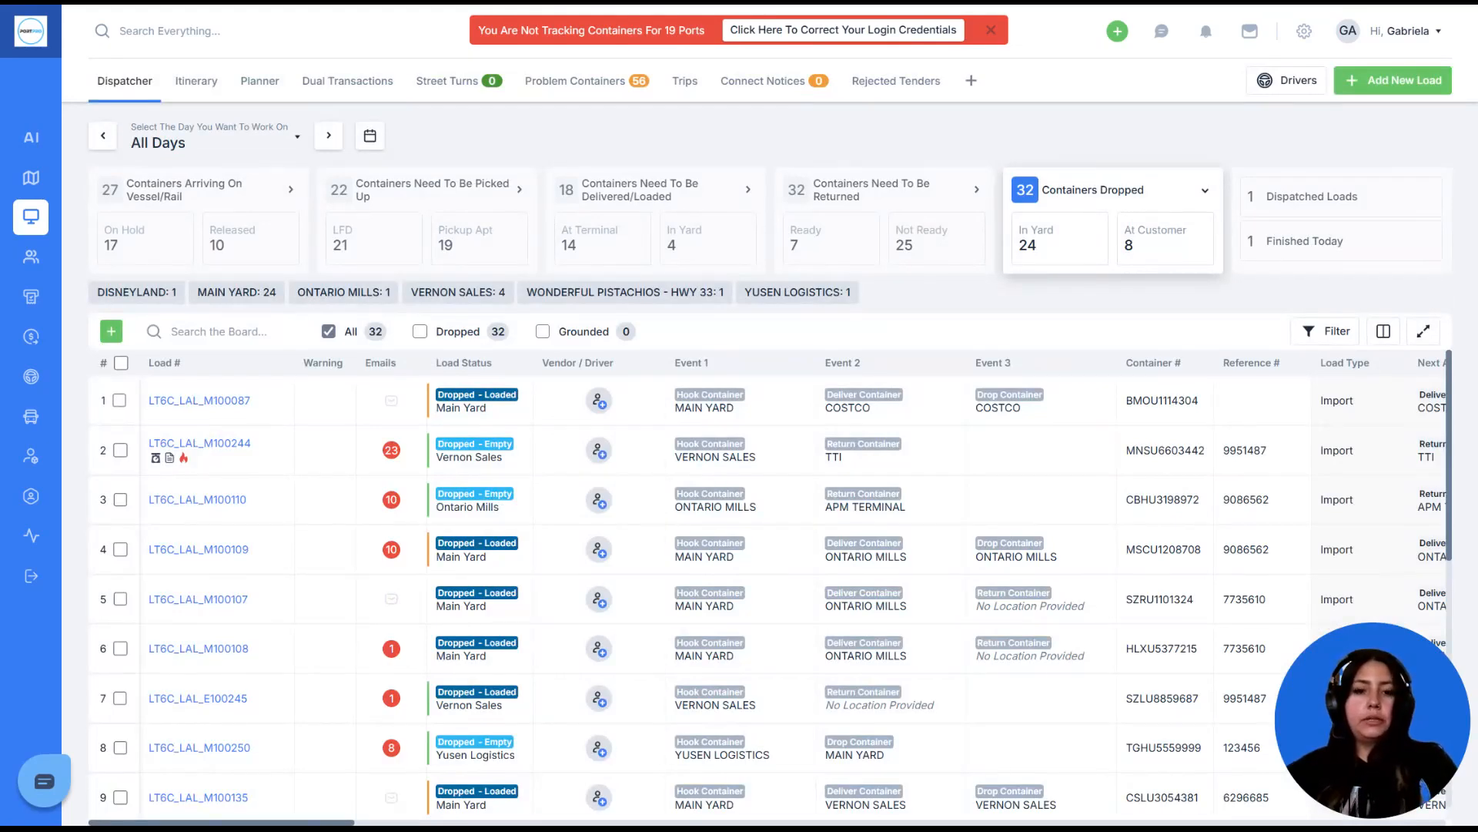
pyautogui.click(1063, 248)
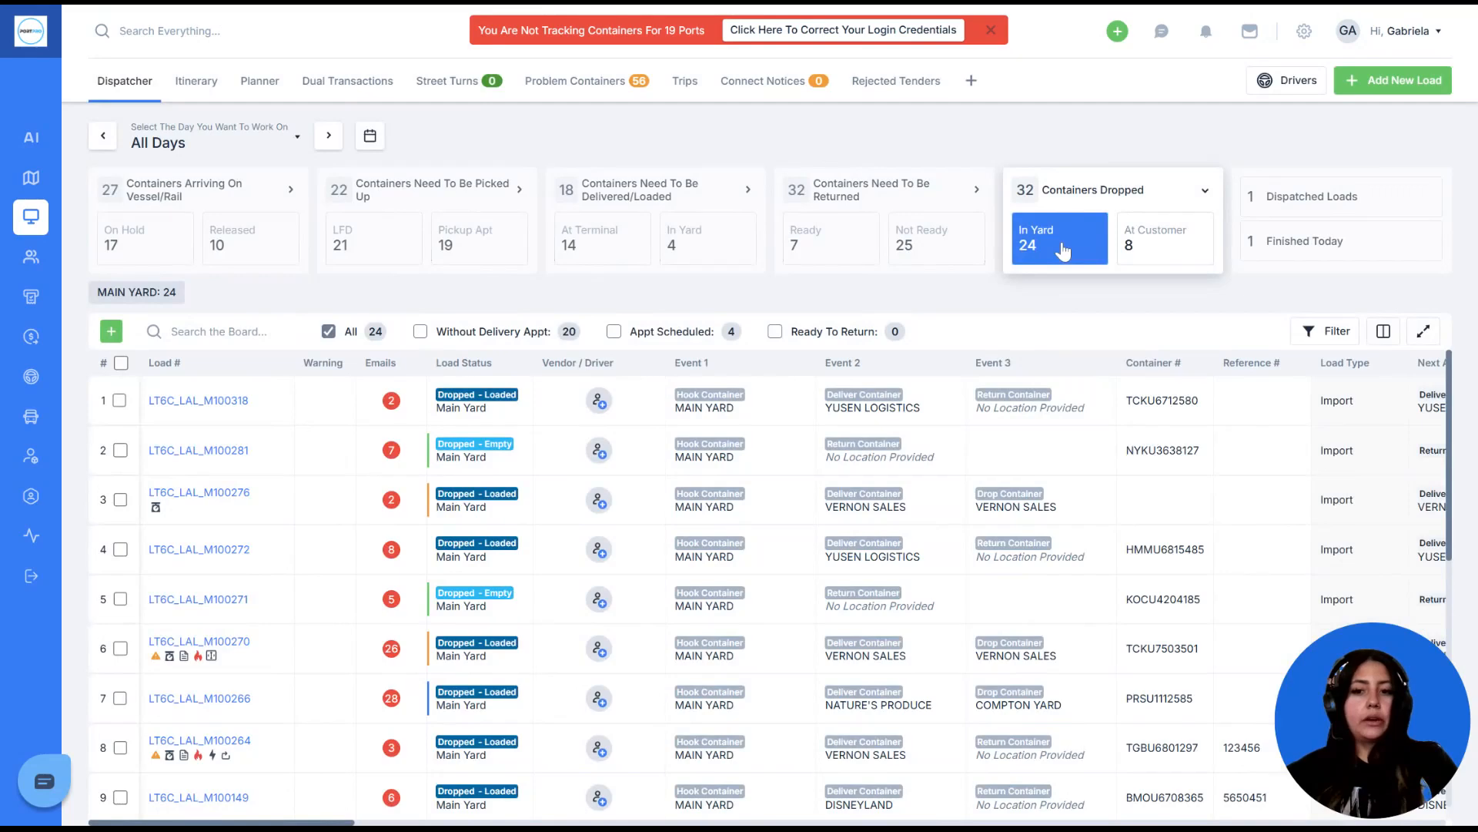
pyautogui.click(1172, 260)
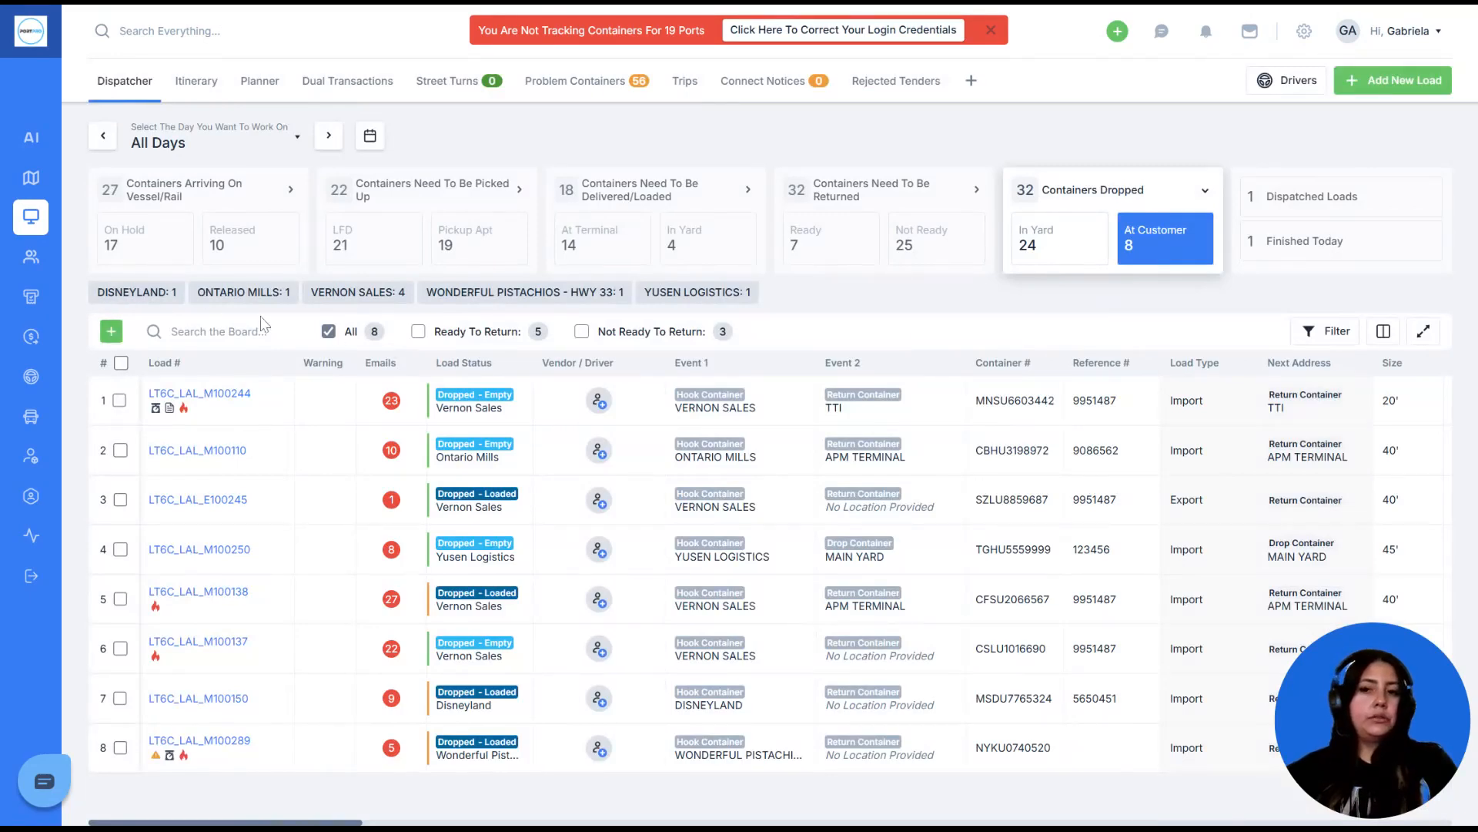
pyautogui.click(1135, 241)
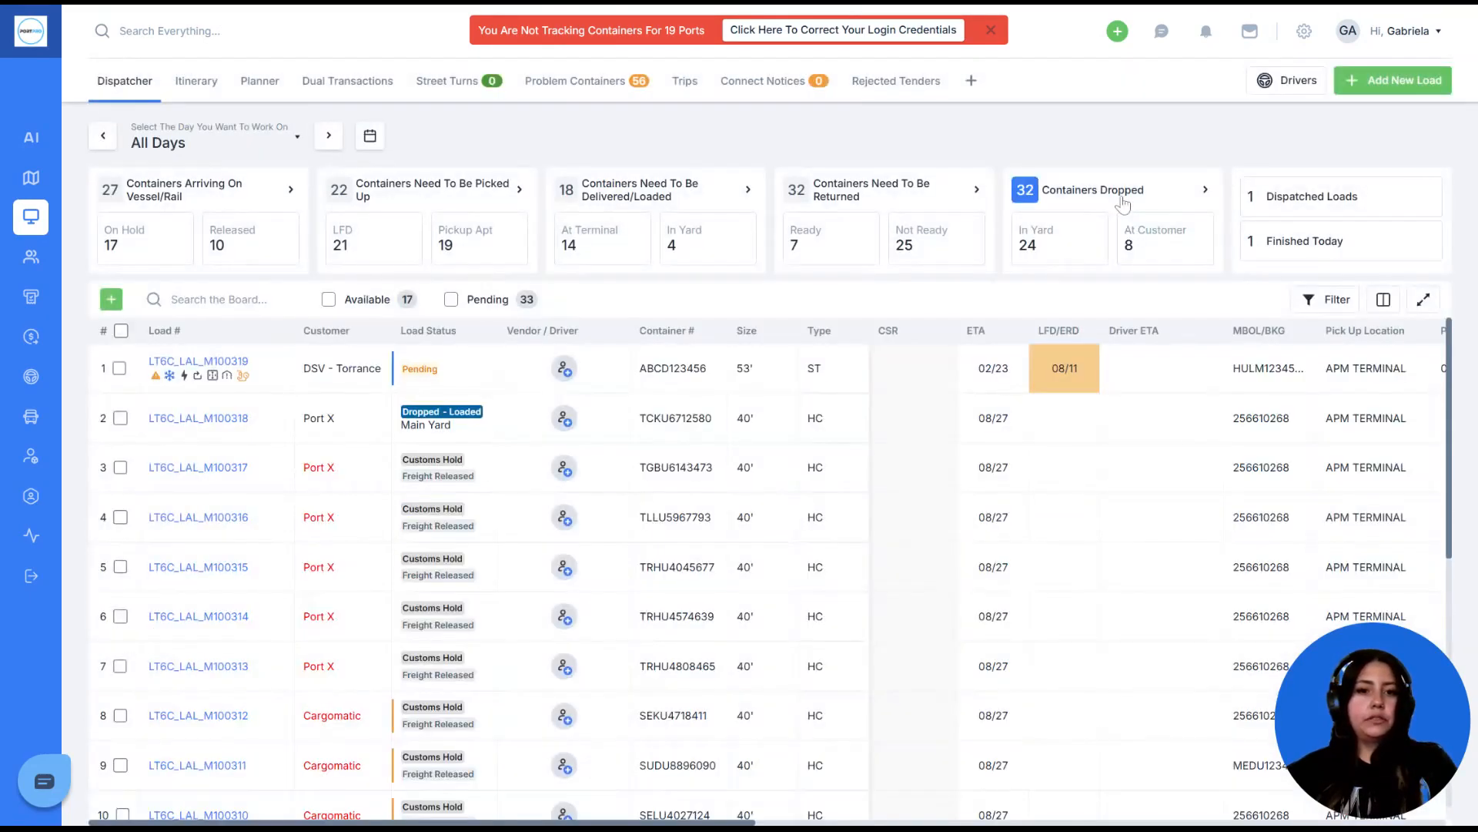
pyautogui.click(1123, 202)
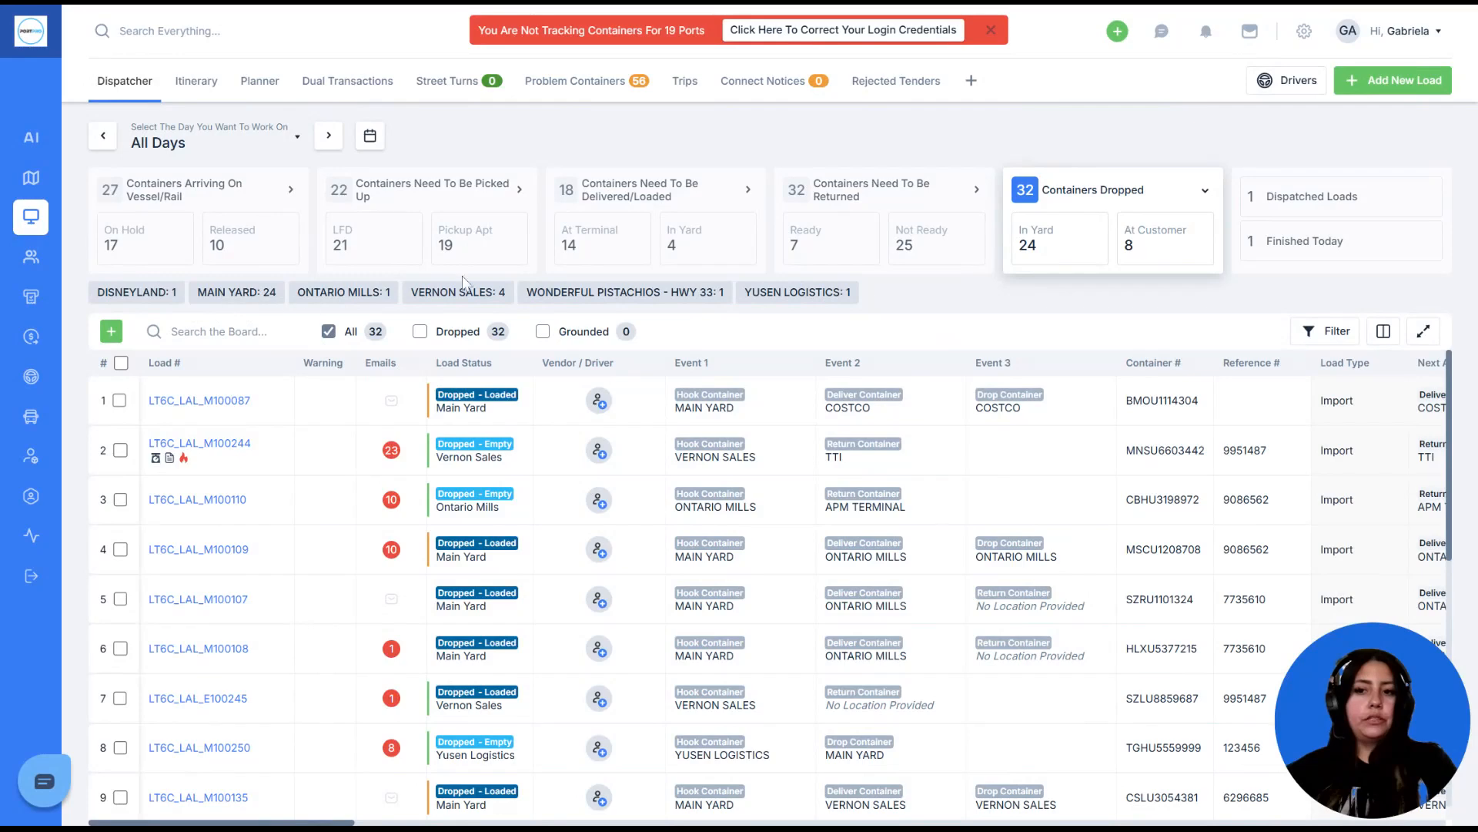
pyautogui.click(587, 295)
pyautogui.click(386, 293)
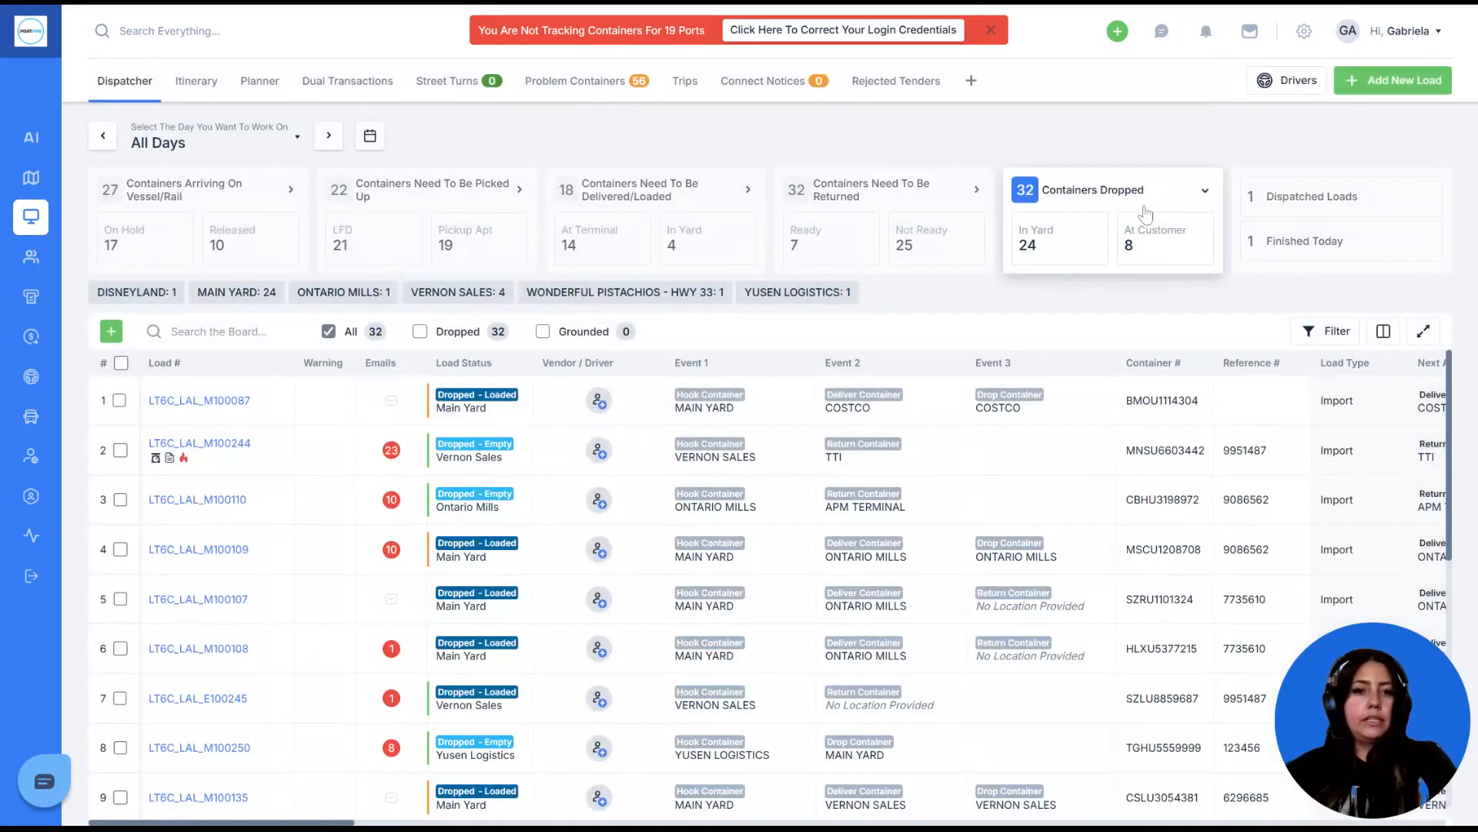
# - View the dispatched loads and the loads finished today, and clear the selection to show the full board
pyautogui.click(1313, 193)
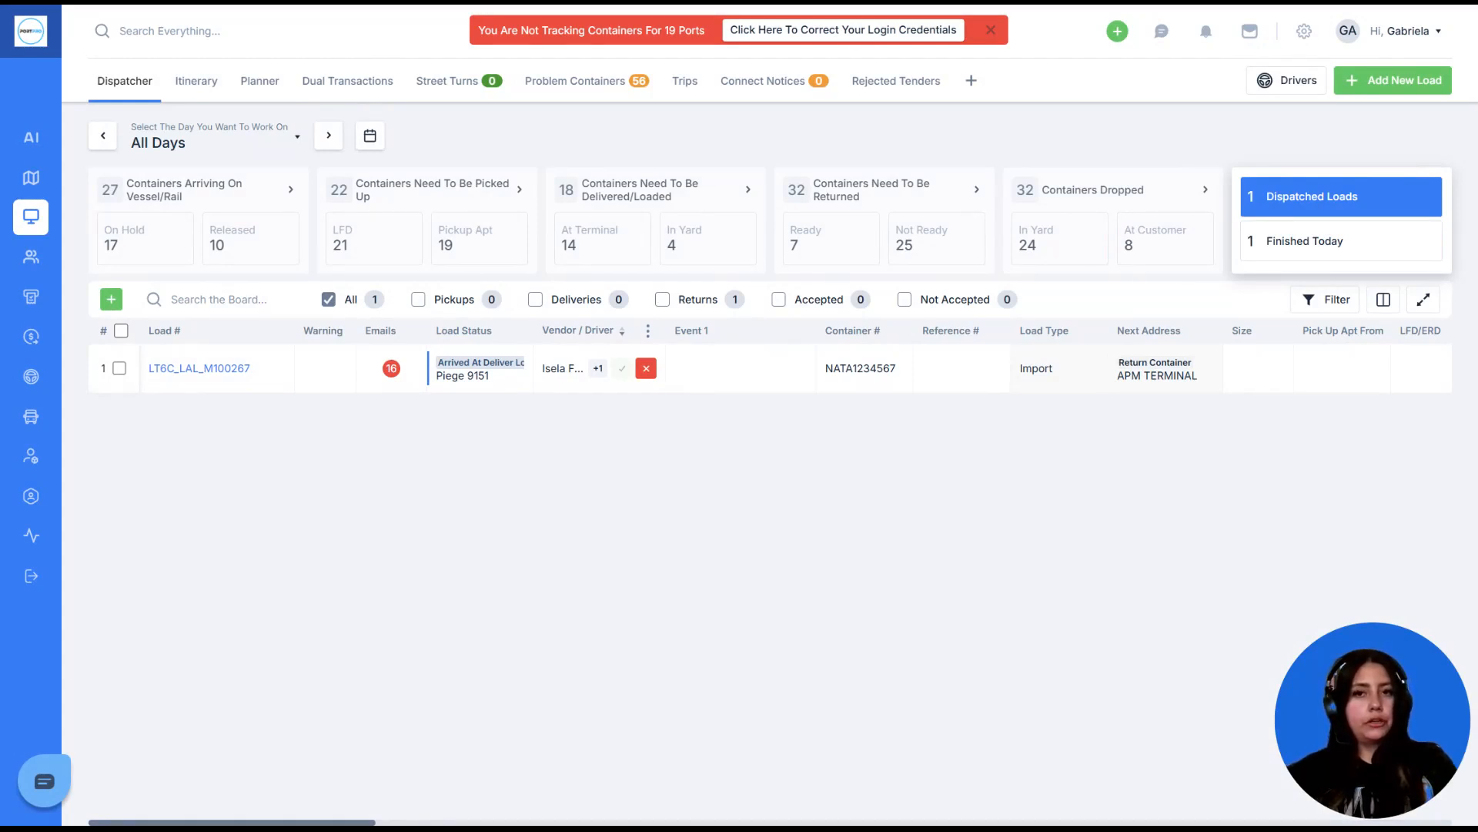
pyautogui.click(1300, 243)
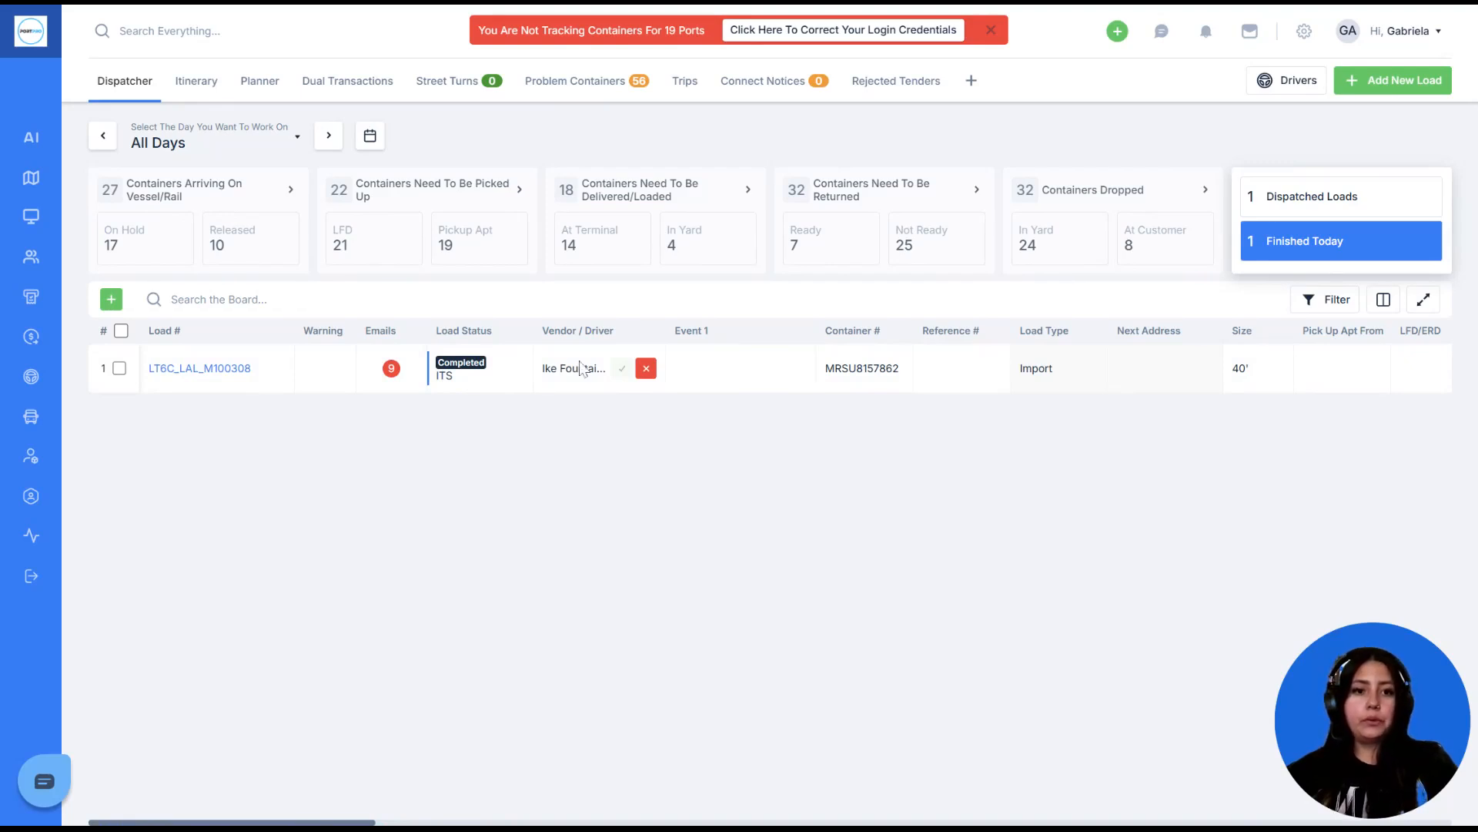
pyautogui.click(1333, 252)
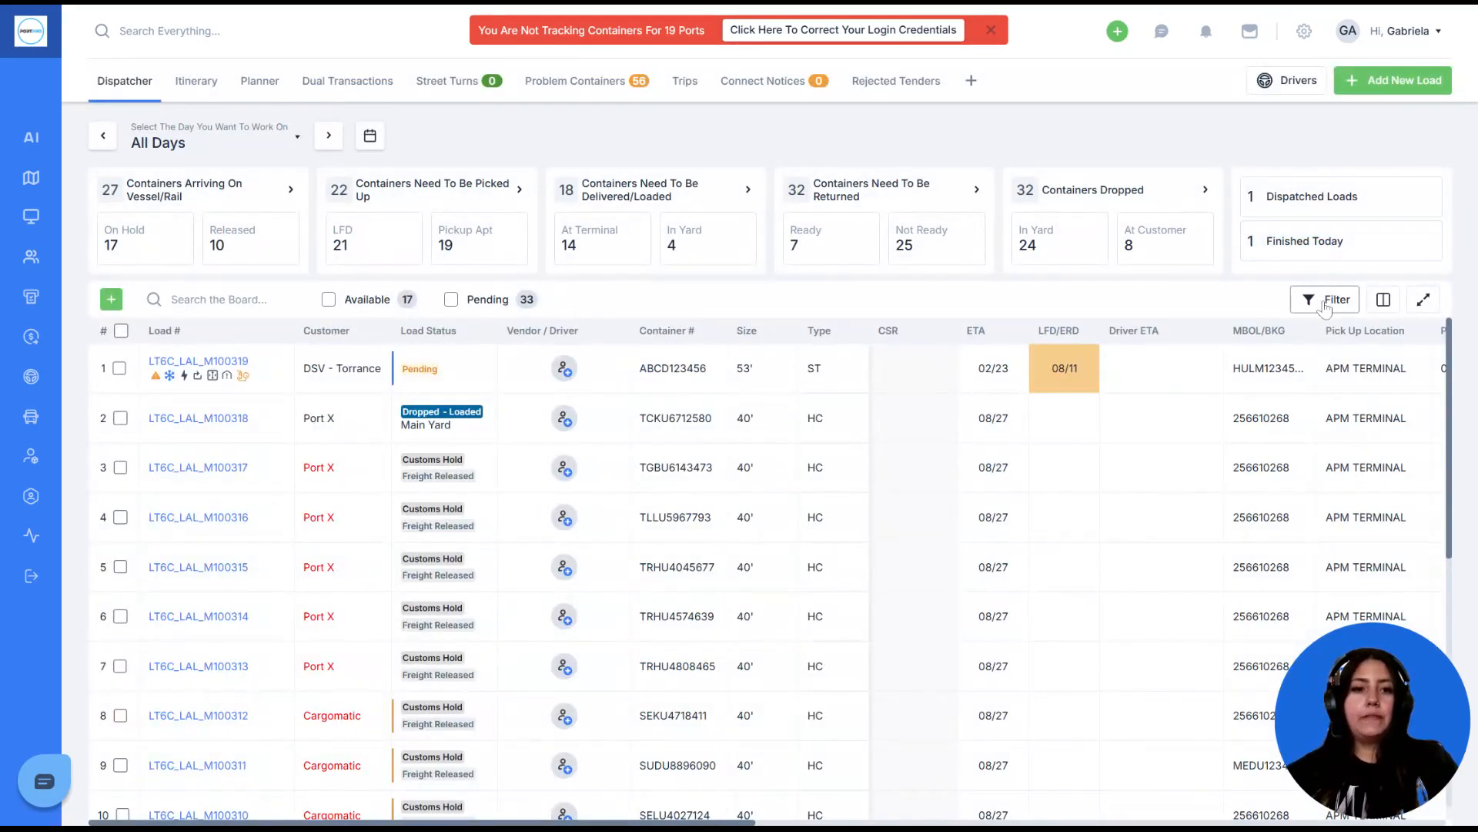
# - Open the board's filters and examine the load attribute, appointment, date, load type, customer and location options
pyautogui.click(1324, 307)
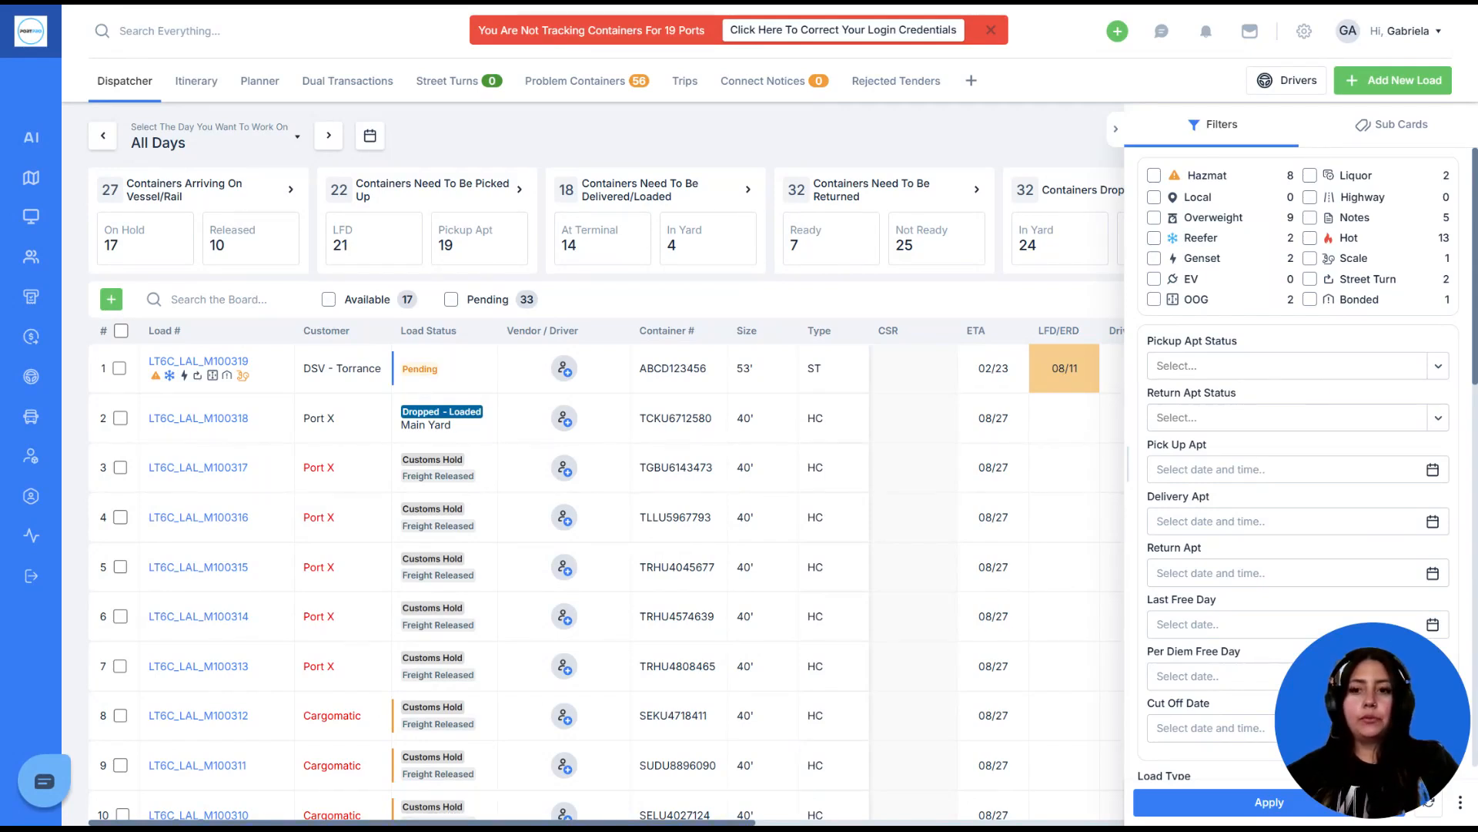
pyautogui.scroll(-2, 1294, 462)
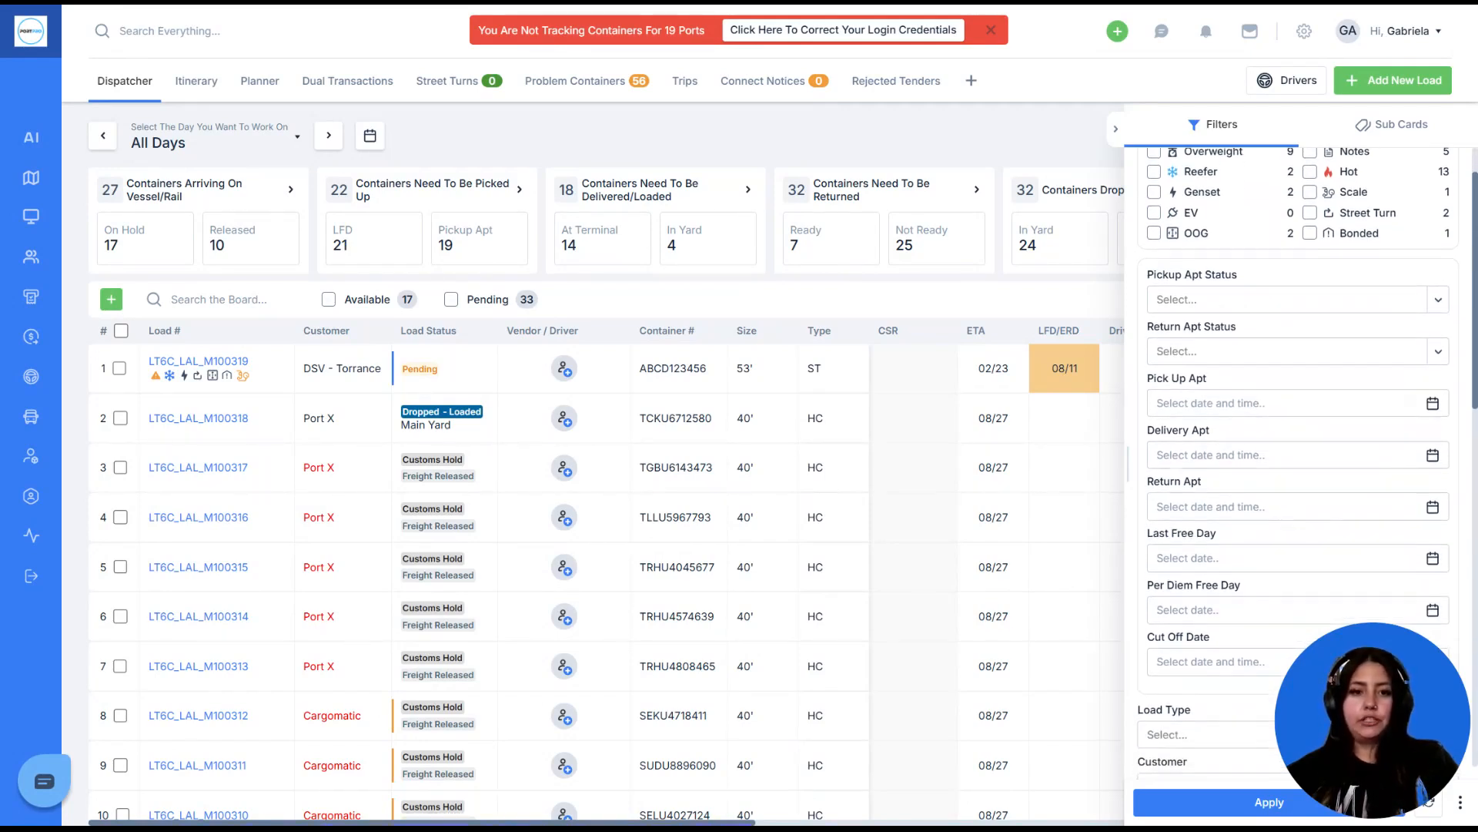
pyautogui.scroll(2, 1262, 159)
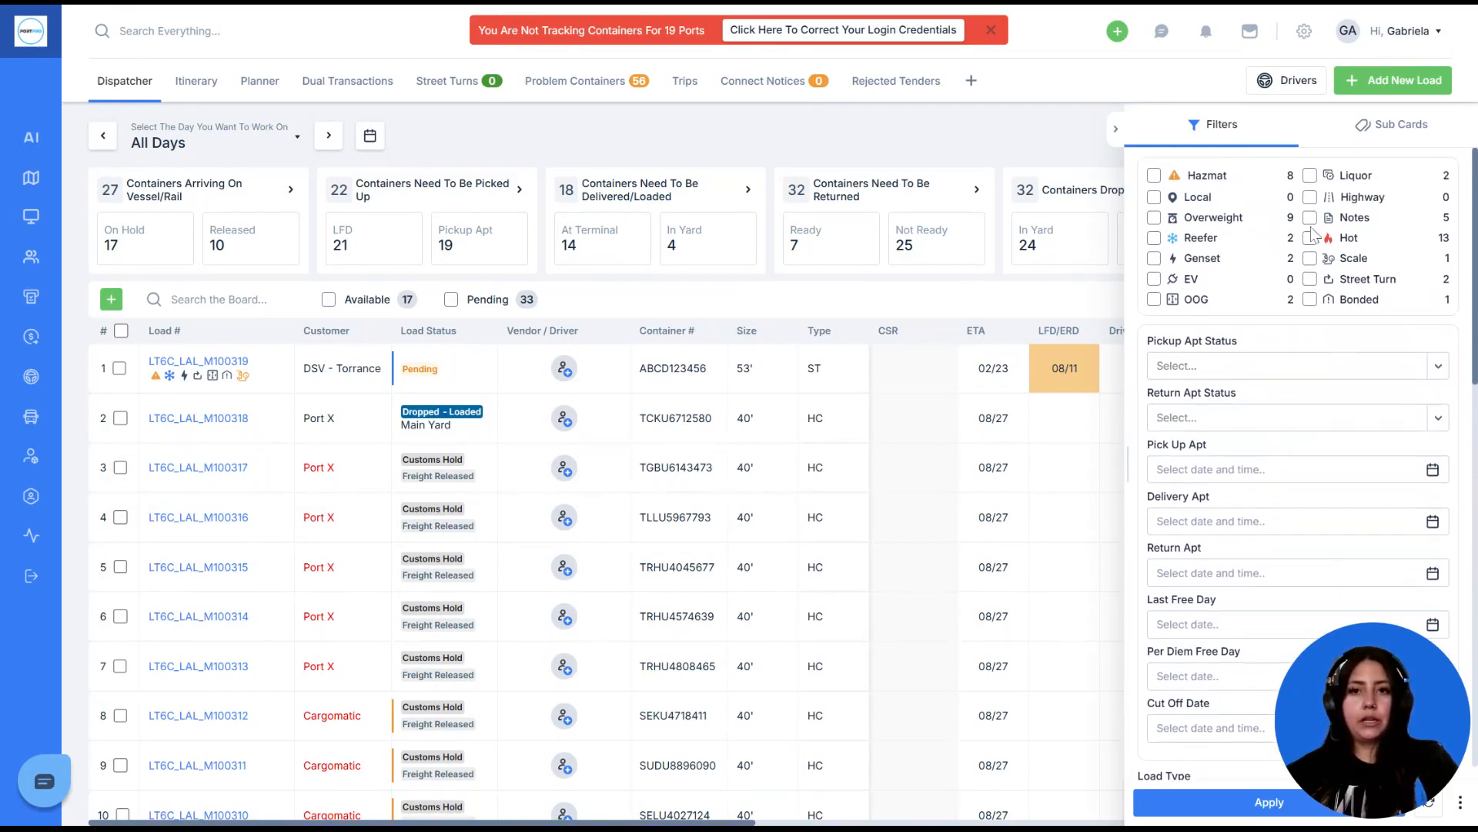
pyautogui.scroll(-5, 1271, 406)
pyautogui.scroll(-2, 1272, 406)
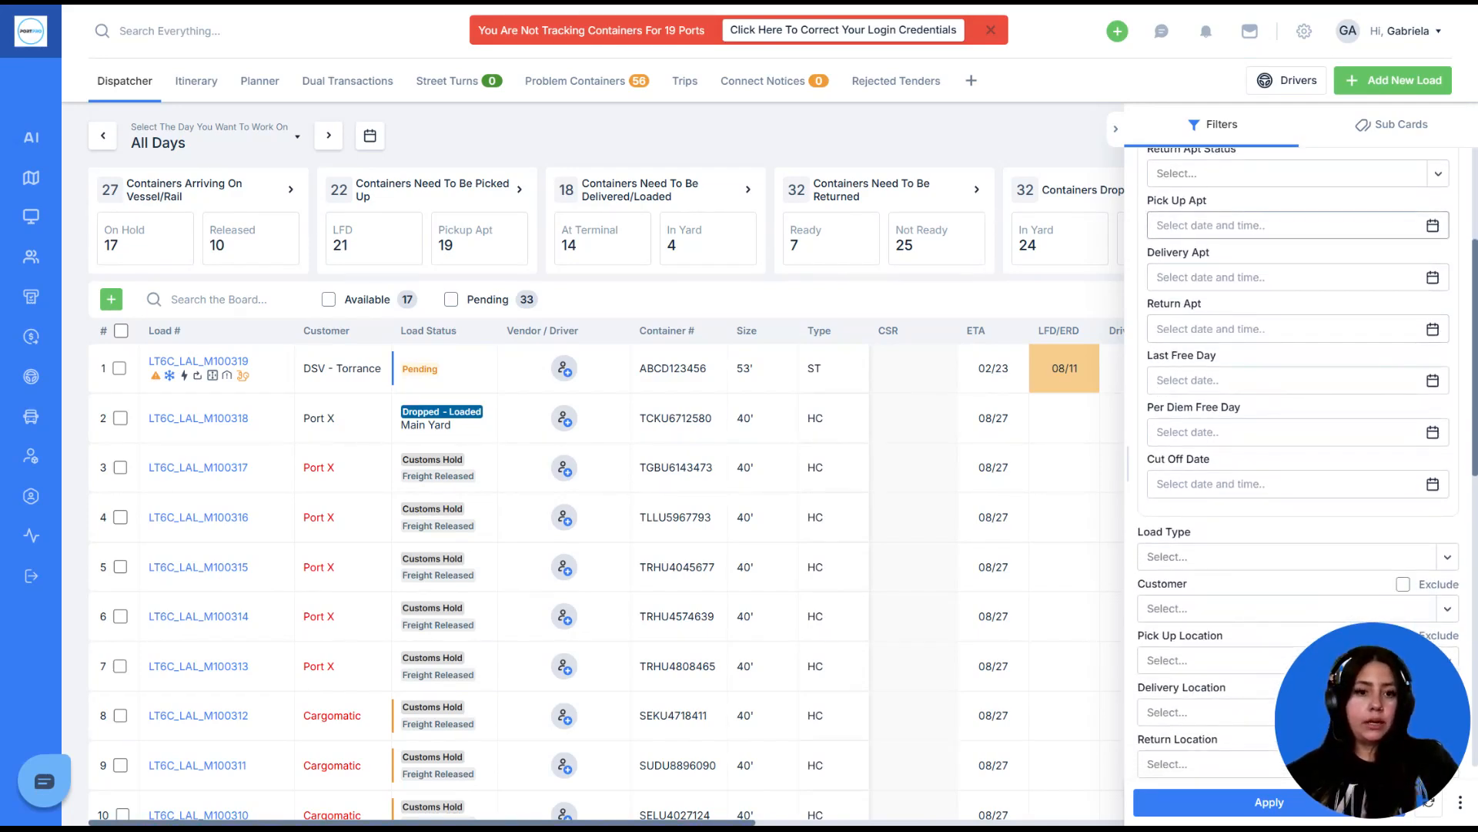
# - Examine the remaining board filter options, from load type, customer and locations to driver, carrier, load status and container size
pyautogui.scroll(-7, 1271, 405)
pyautogui.scroll(-2, 1271, 406)
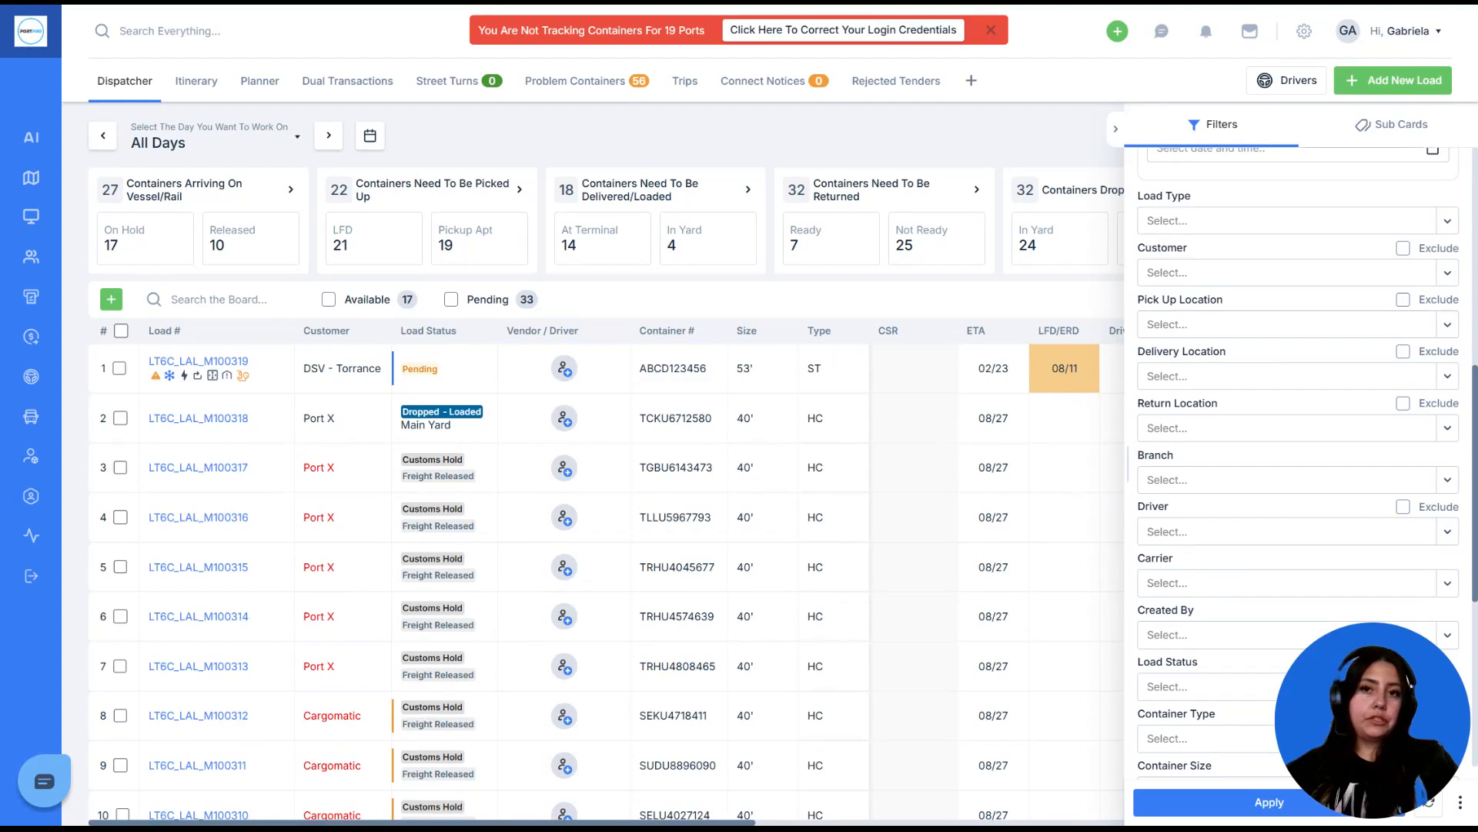
pyautogui.scroll(-10, 1299, 462)
pyautogui.scroll(-1, 1299, 249)
pyautogui.scroll(8, 1299, 234)
pyautogui.scroll(6, 1201, 481)
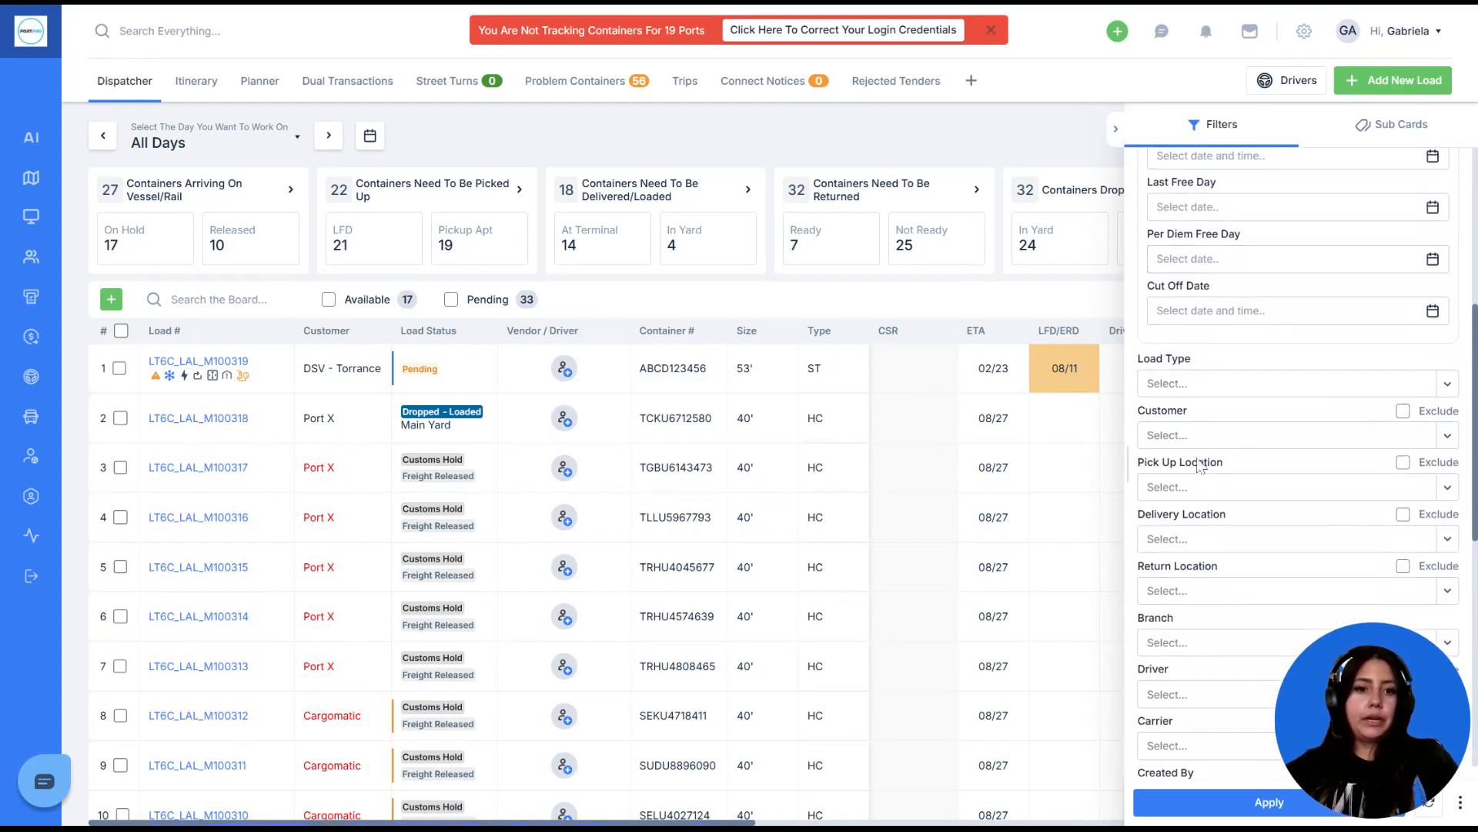
# - Filter the board to customer Cargomatic with delivery location Vernon Sales, and close the filters
pyautogui.click(1201, 435)
pyautogui.click(1202, 478)
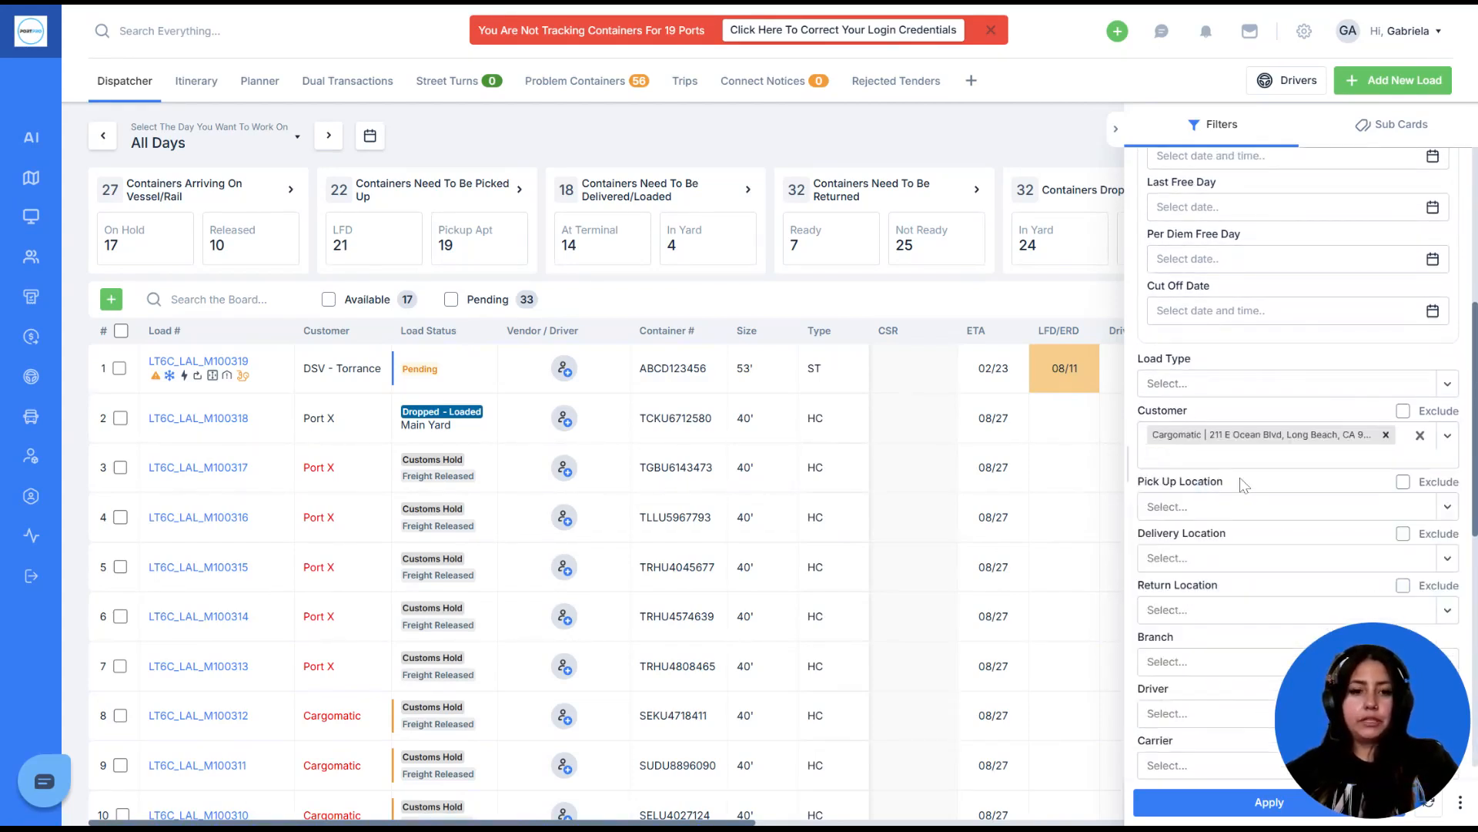
pyautogui.scroll(-4, 1243, 484)
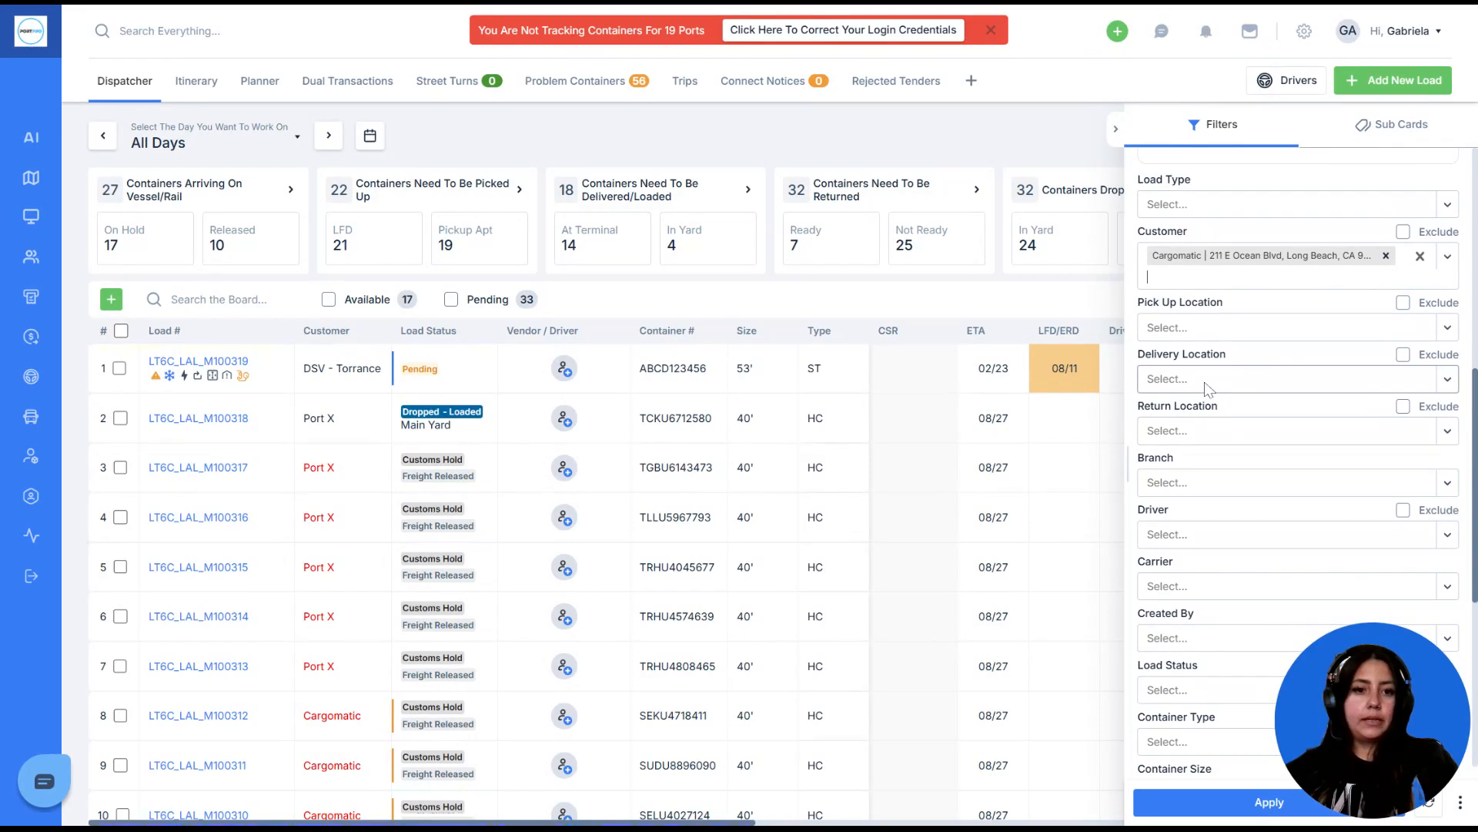
pyautogui.click(1208, 381)
pyautogui.scroll(-2, 1225, 439)
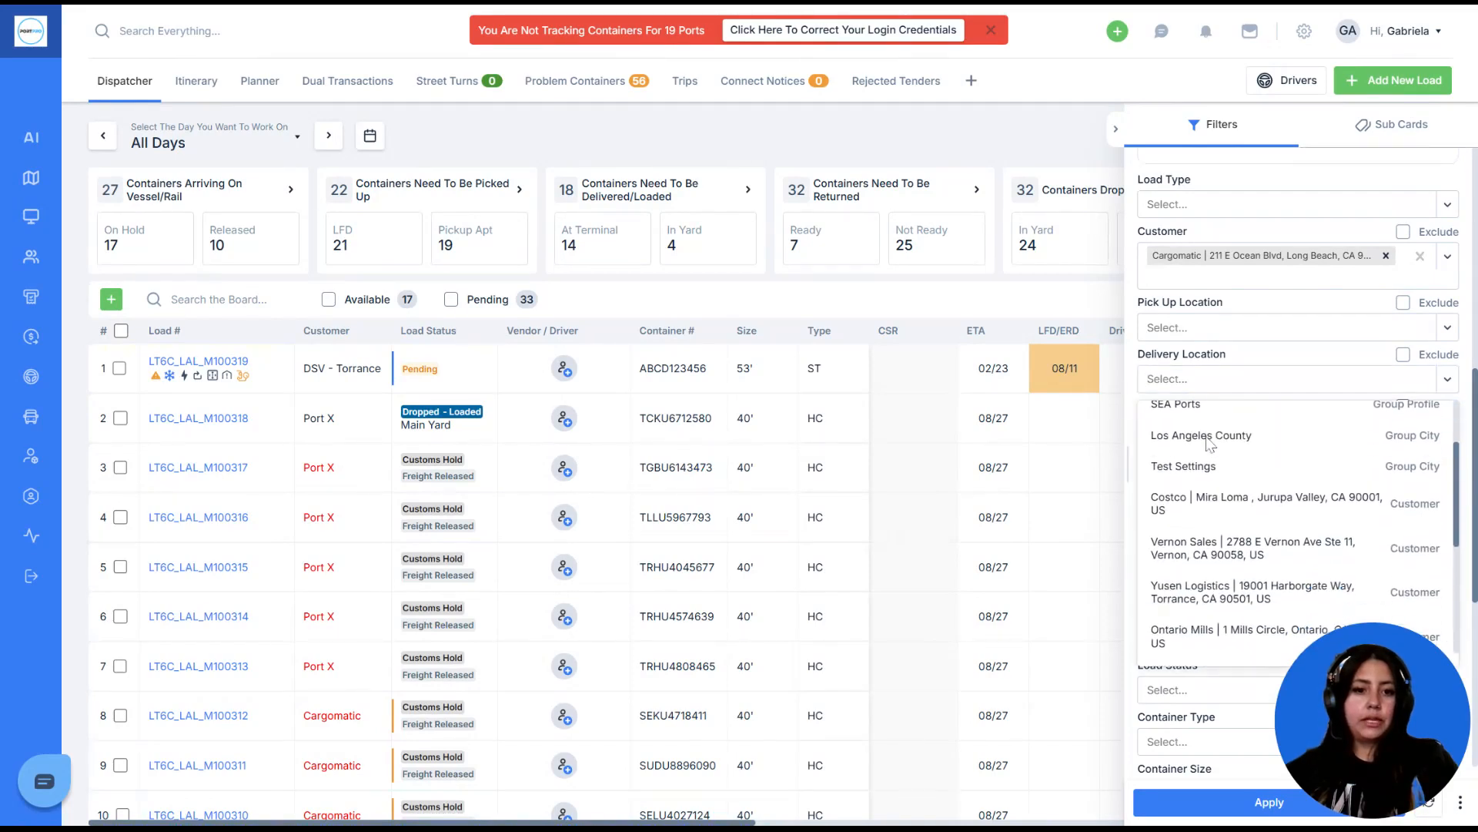
pyautogui.click(1234, 556)
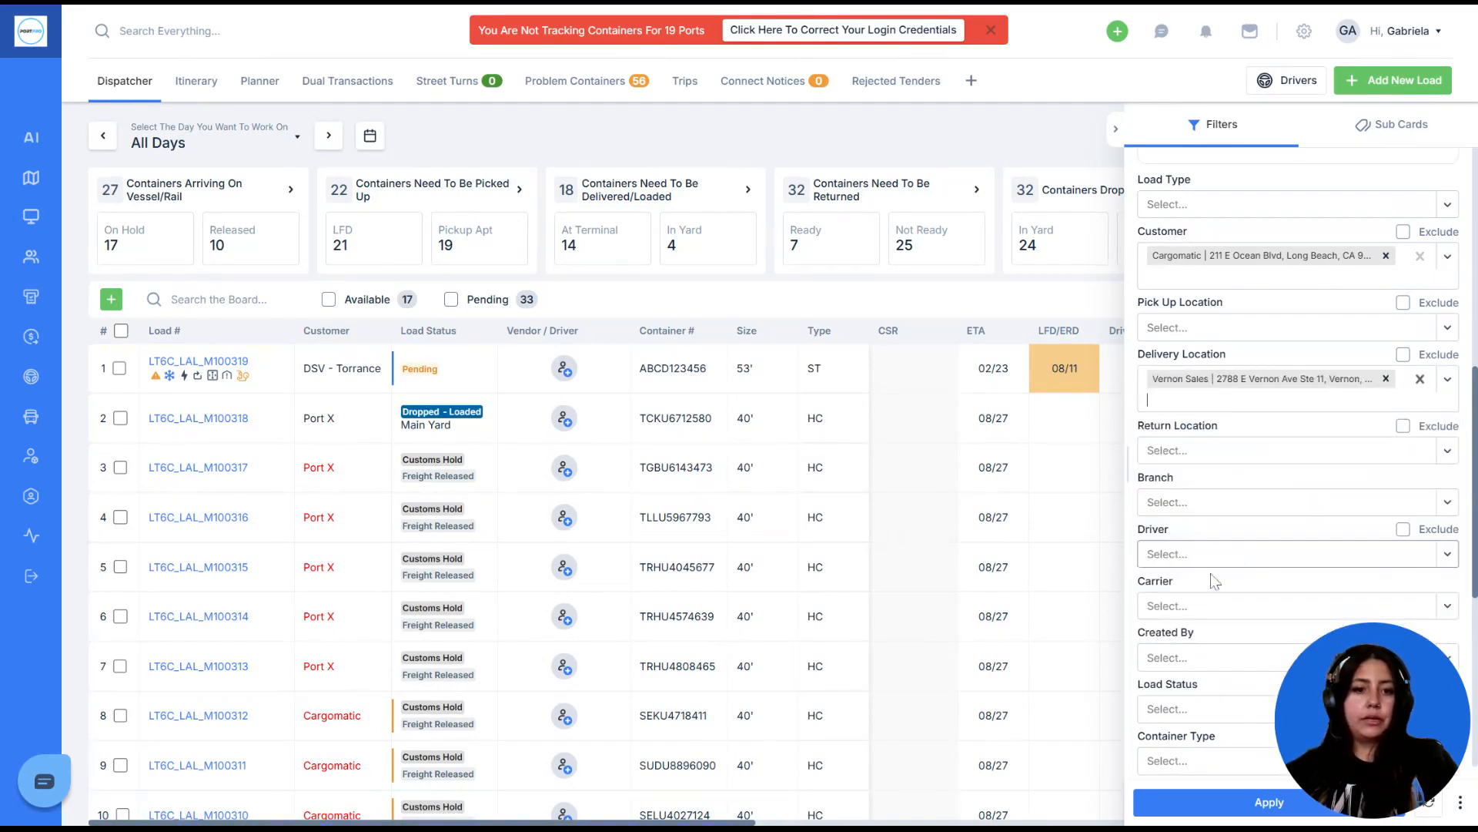
pyautogui.click(1216, 808)
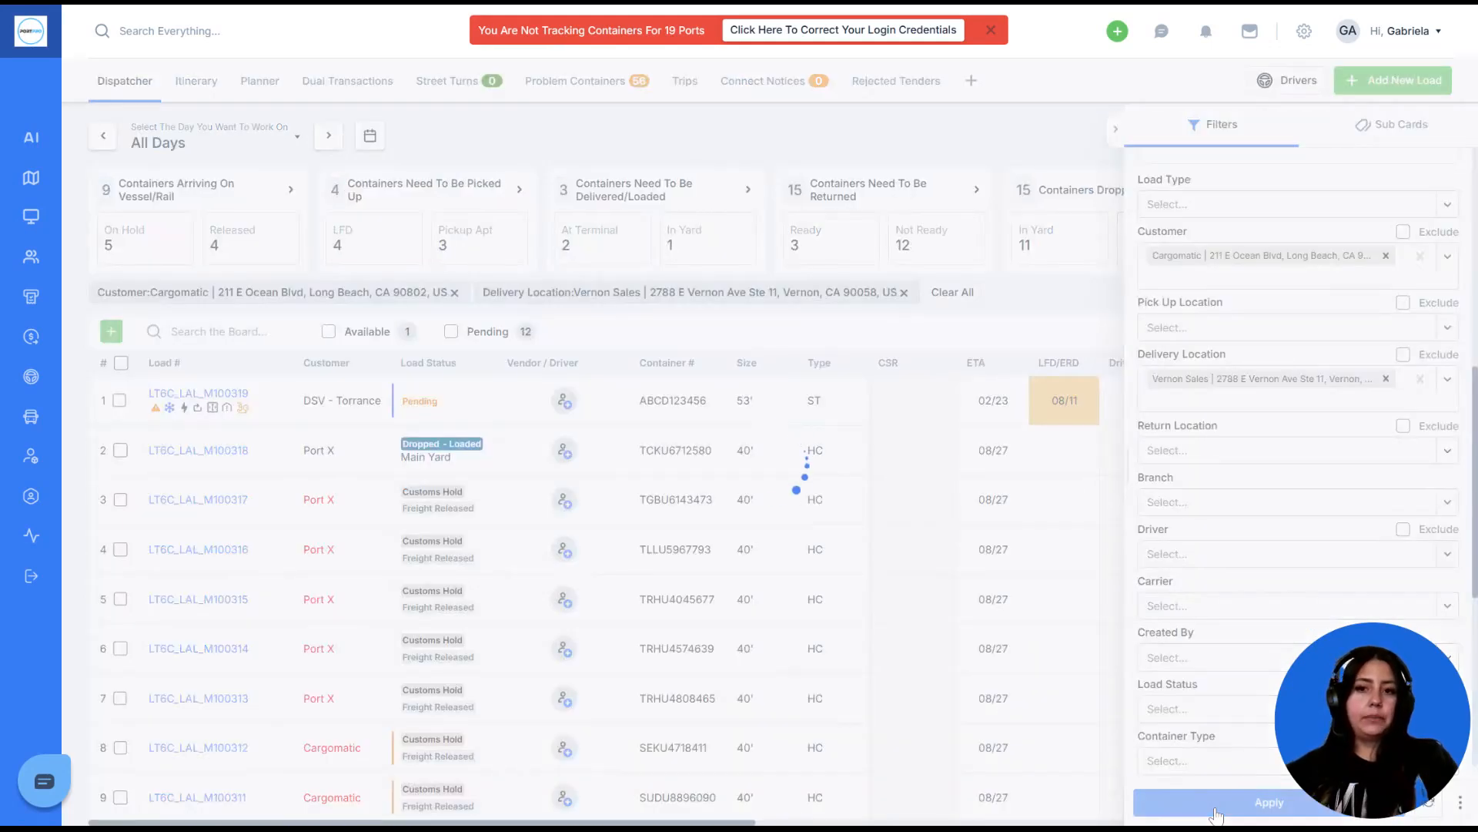
pyautogui.click(1115, 132)
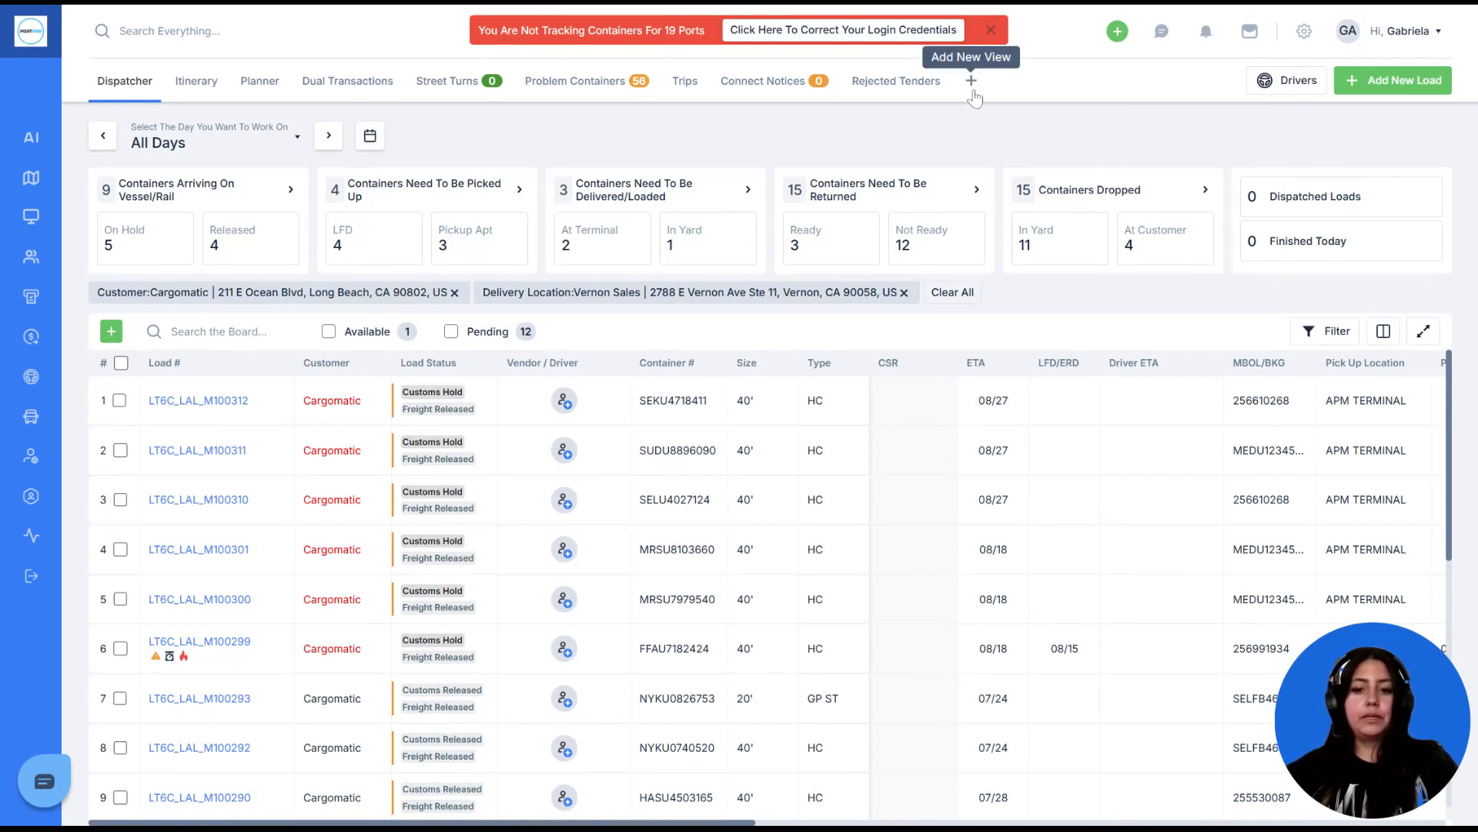
# - Save the filtered board as a new view named "Cargomatic - Vernon Sales"
pyautogui.click(971, 83)
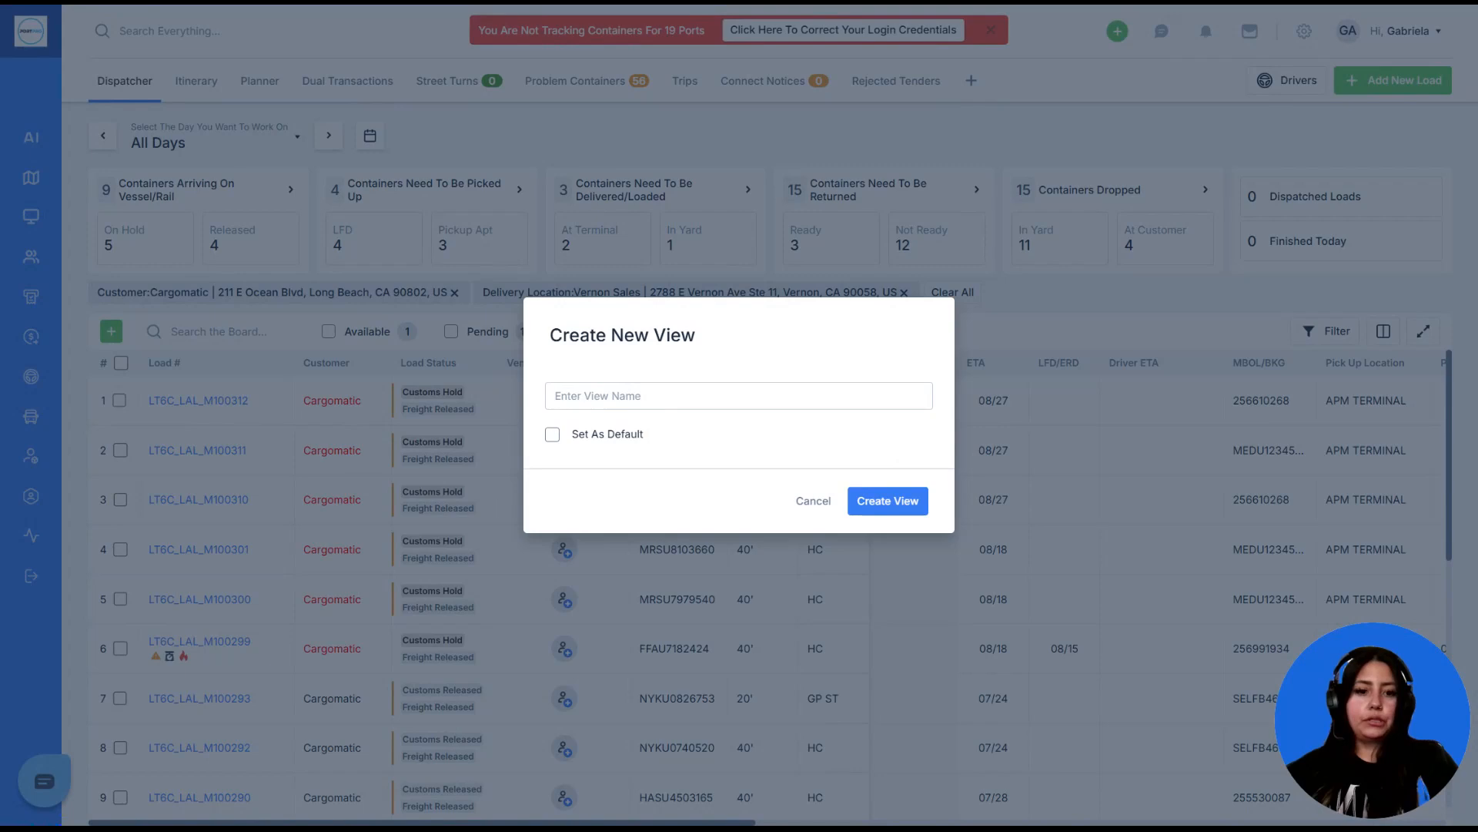
pyautogui.click(696, 396)
pyautogui.write('Carg')
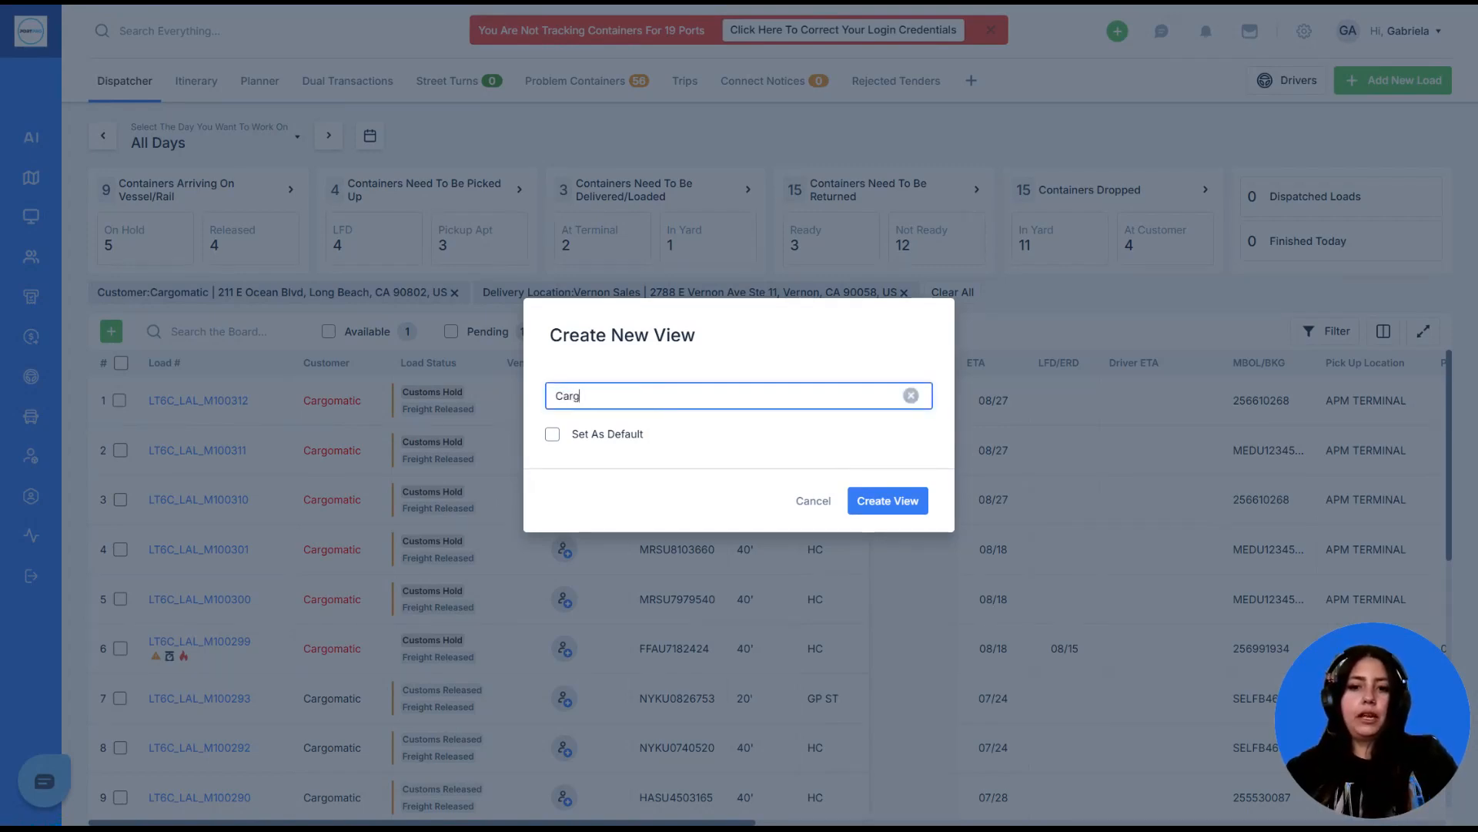
pyautogui.write('omatic -')
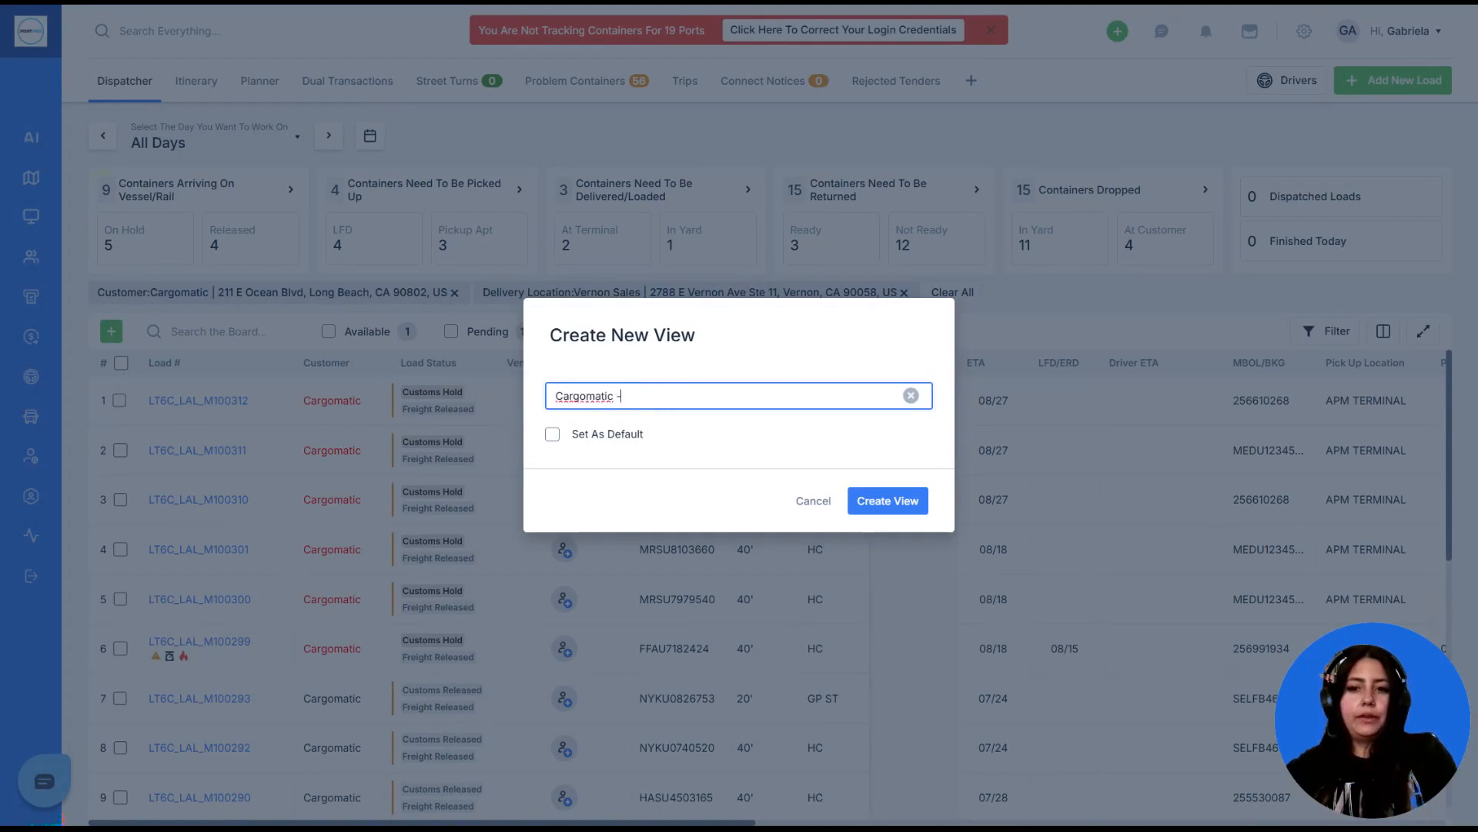
pyautogui.write(' D')
pyautogui.press('BackSpace')
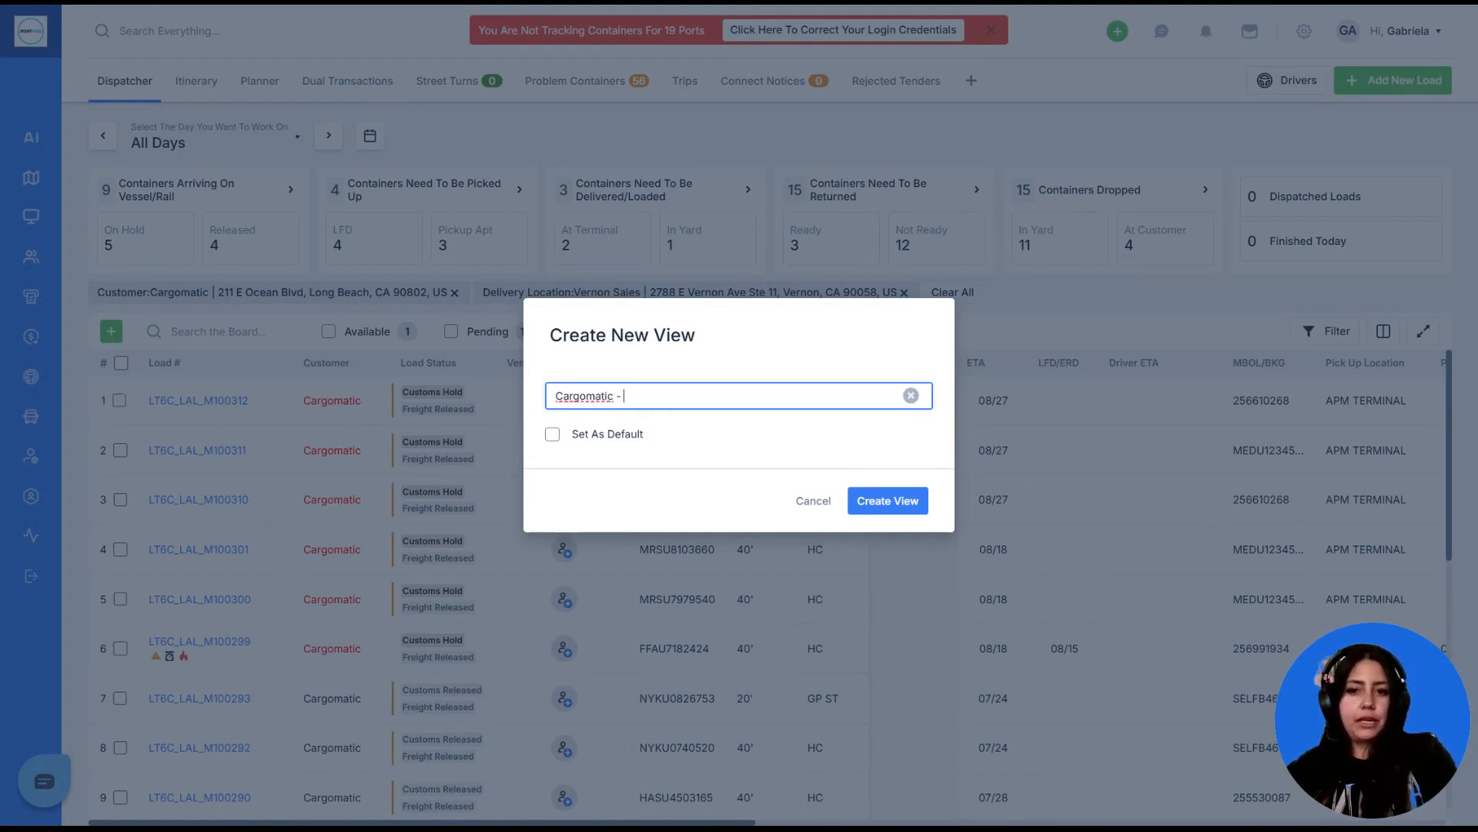
pyautogui.write('Vernon Sales')
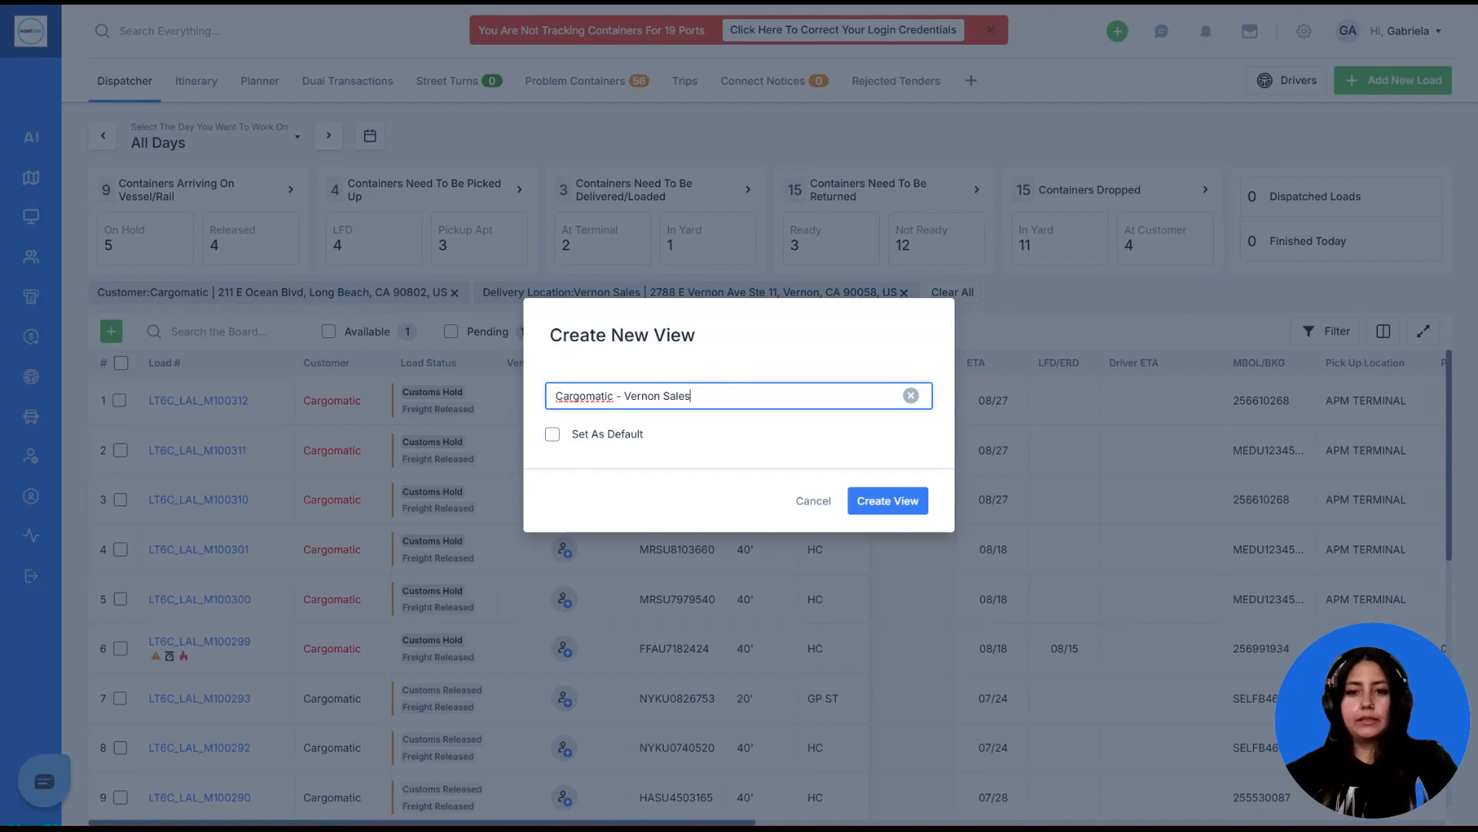
pyautogui.click(899, 505)
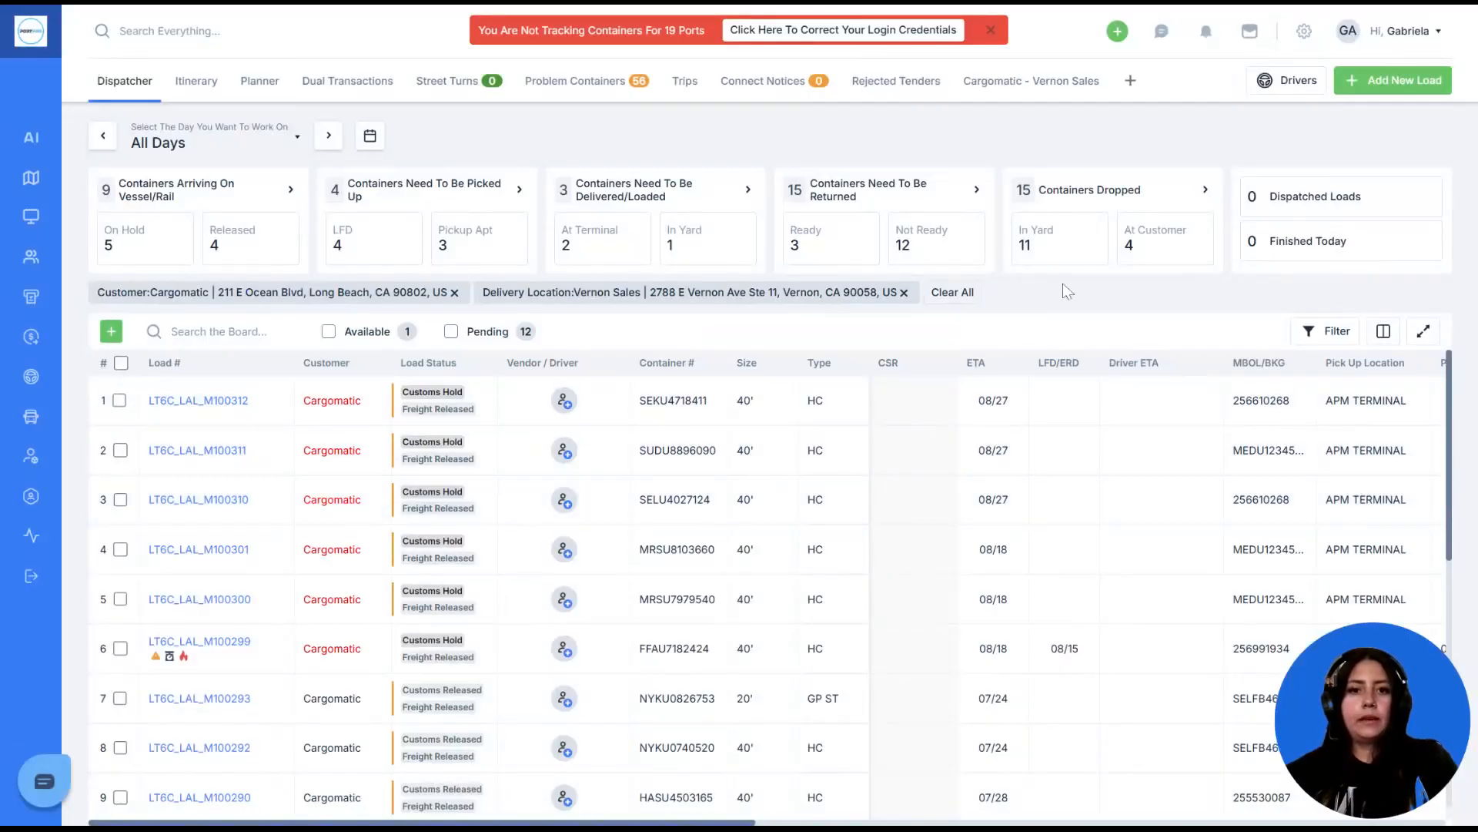
# - Apply the saved Cargomatic - Vernon Sales view, clear it to show the full board, and briefly check the filters
pyautogui.click(1047, 90)
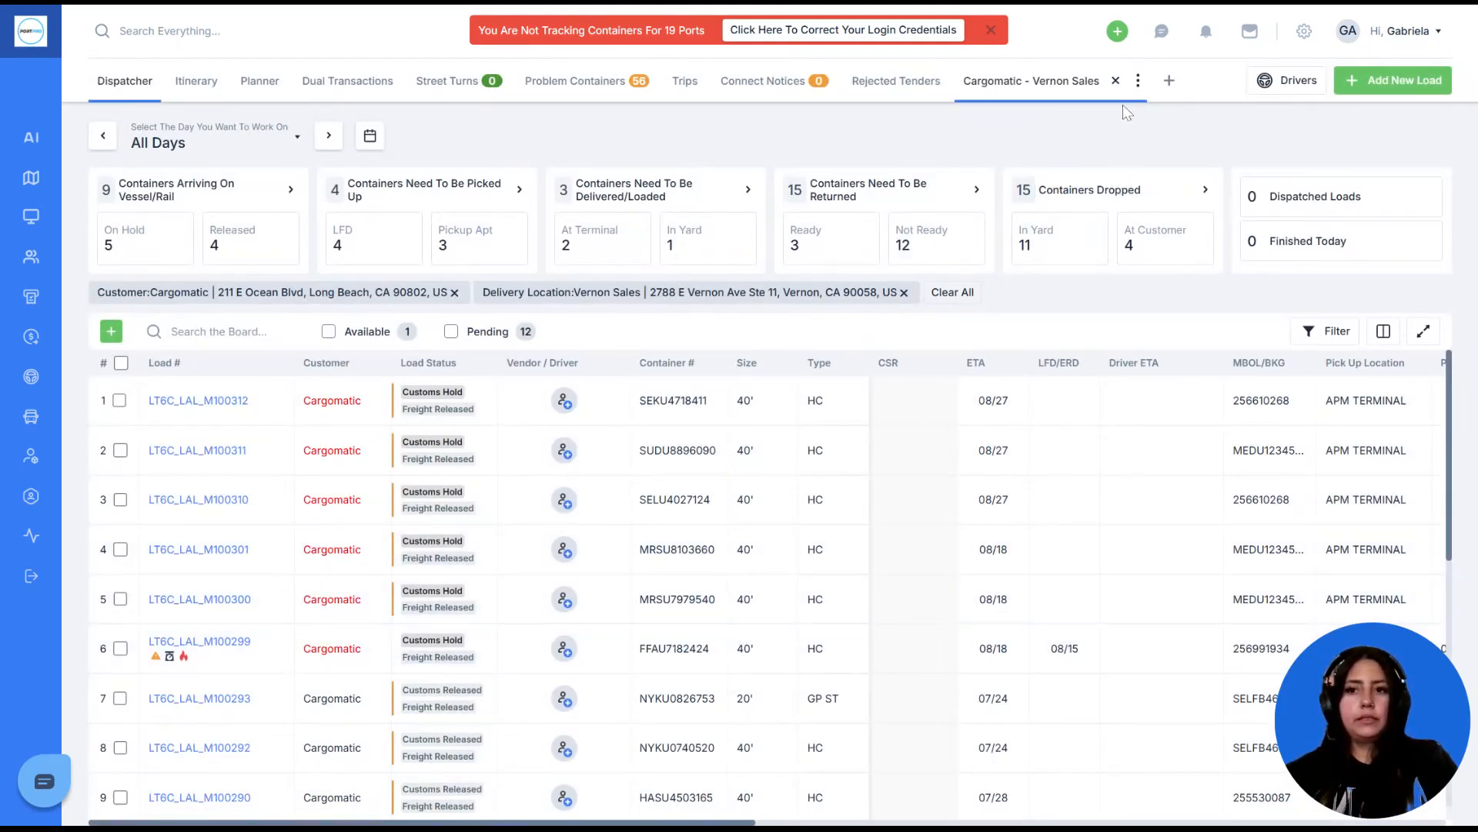
pyautogui.click(1115, 82)
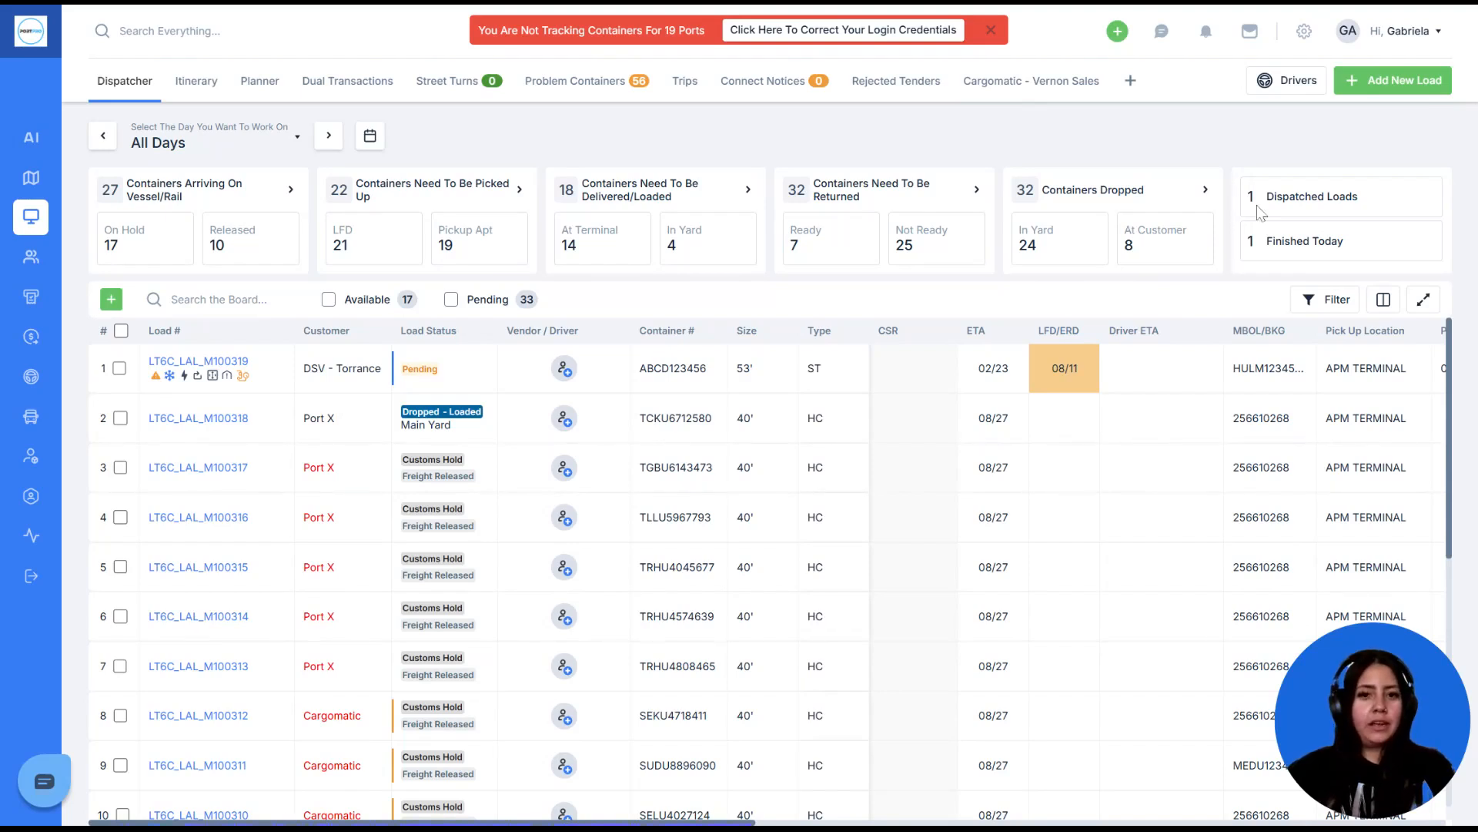
pyautogui.click(1326, 302)
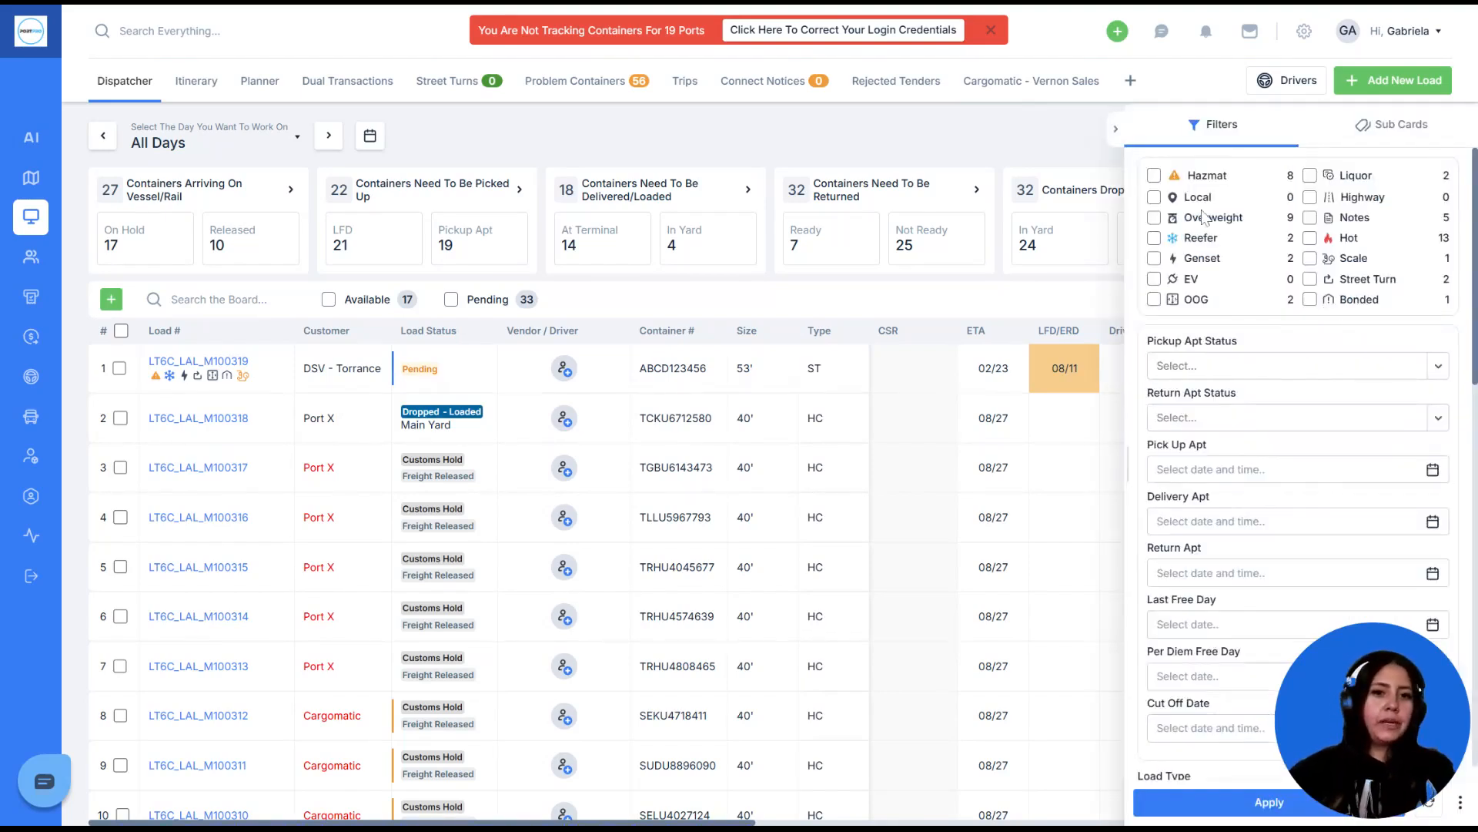
pyautogui.click(1113, 139)
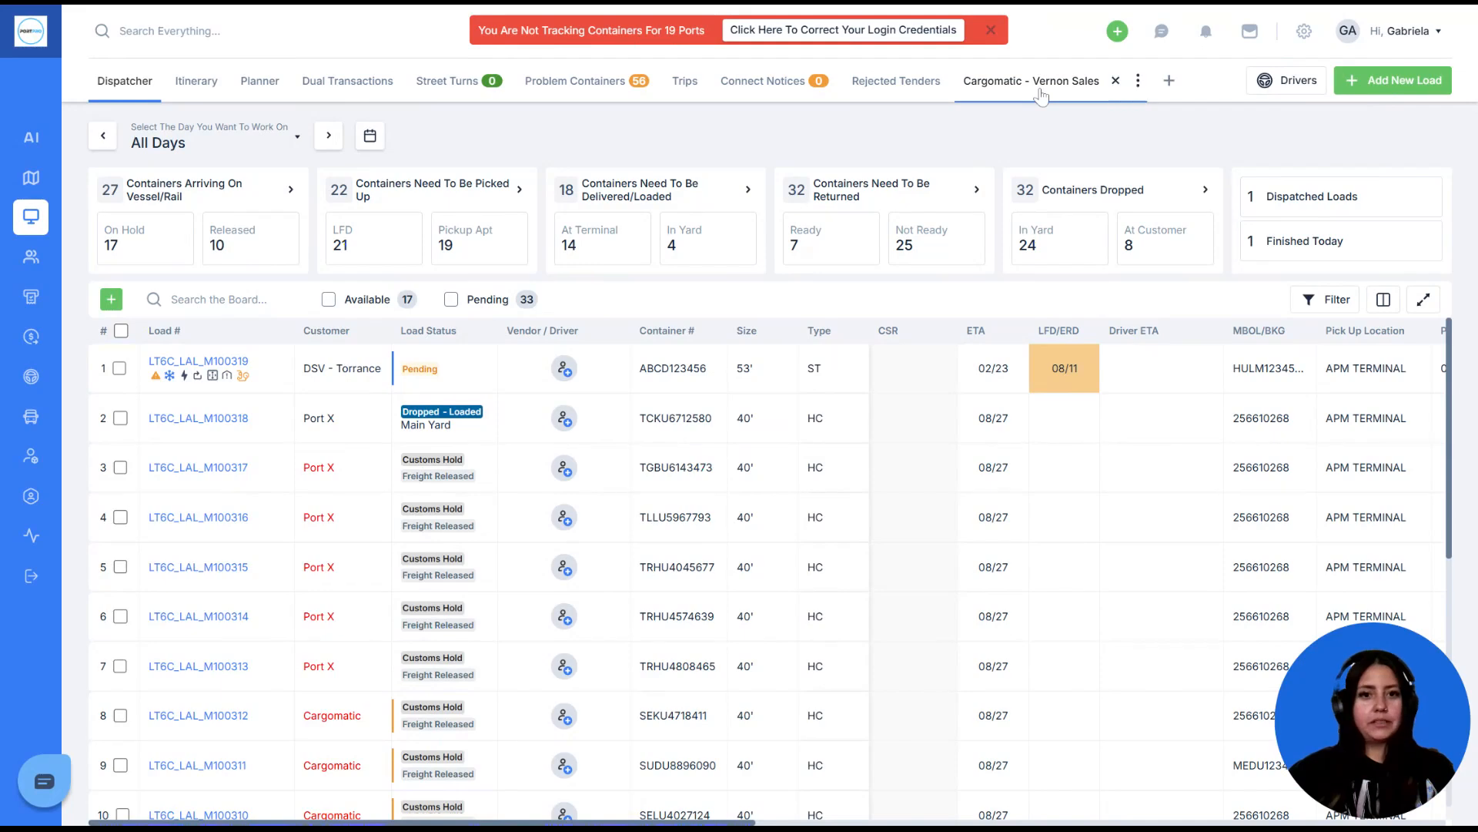
# - Reapply the Cargomatic - Vernon Sales view and set it as the default
pyautogui.click(1041, 91)
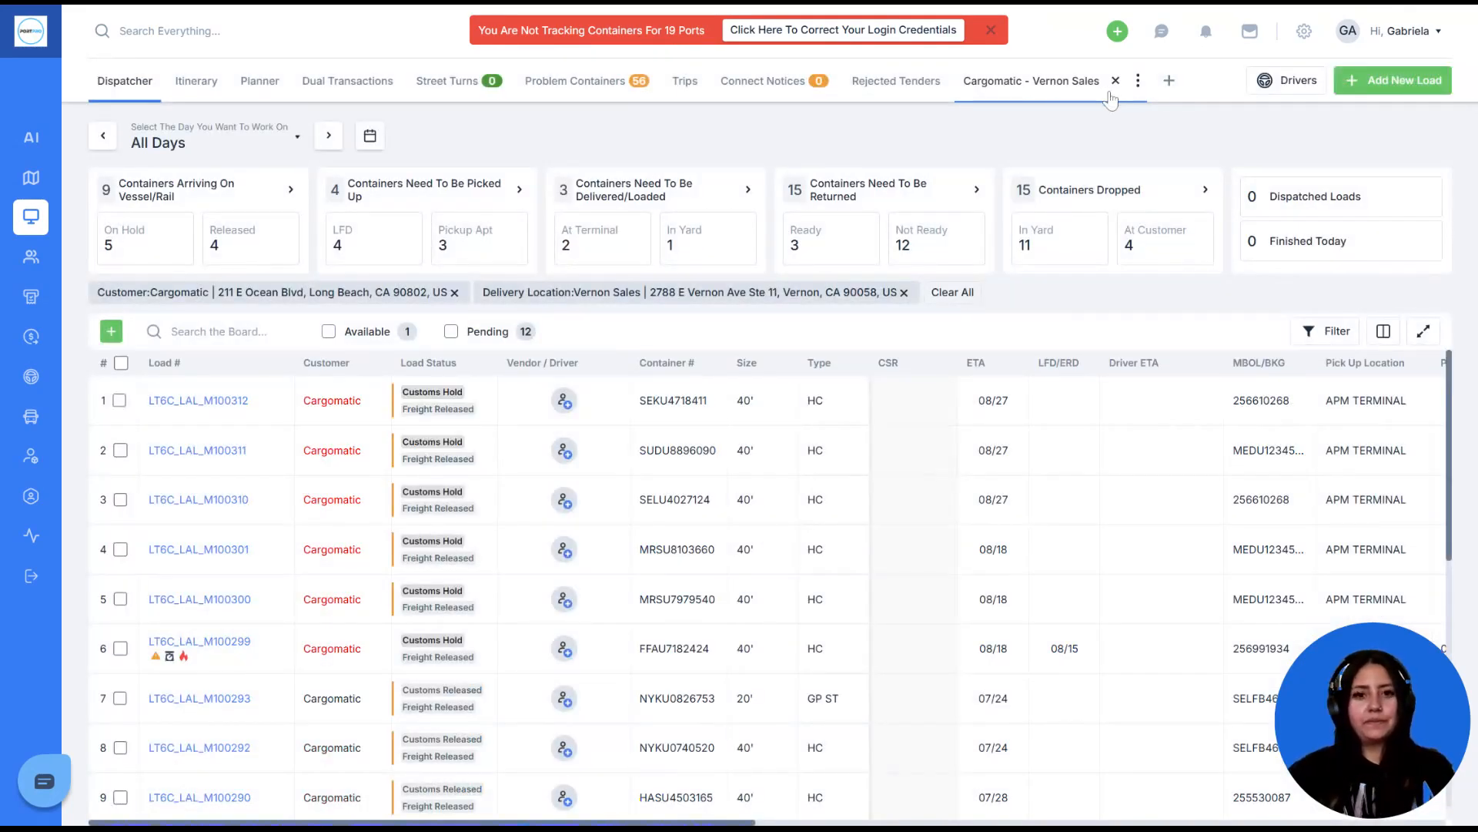
pyautogui.click(1138, 82)
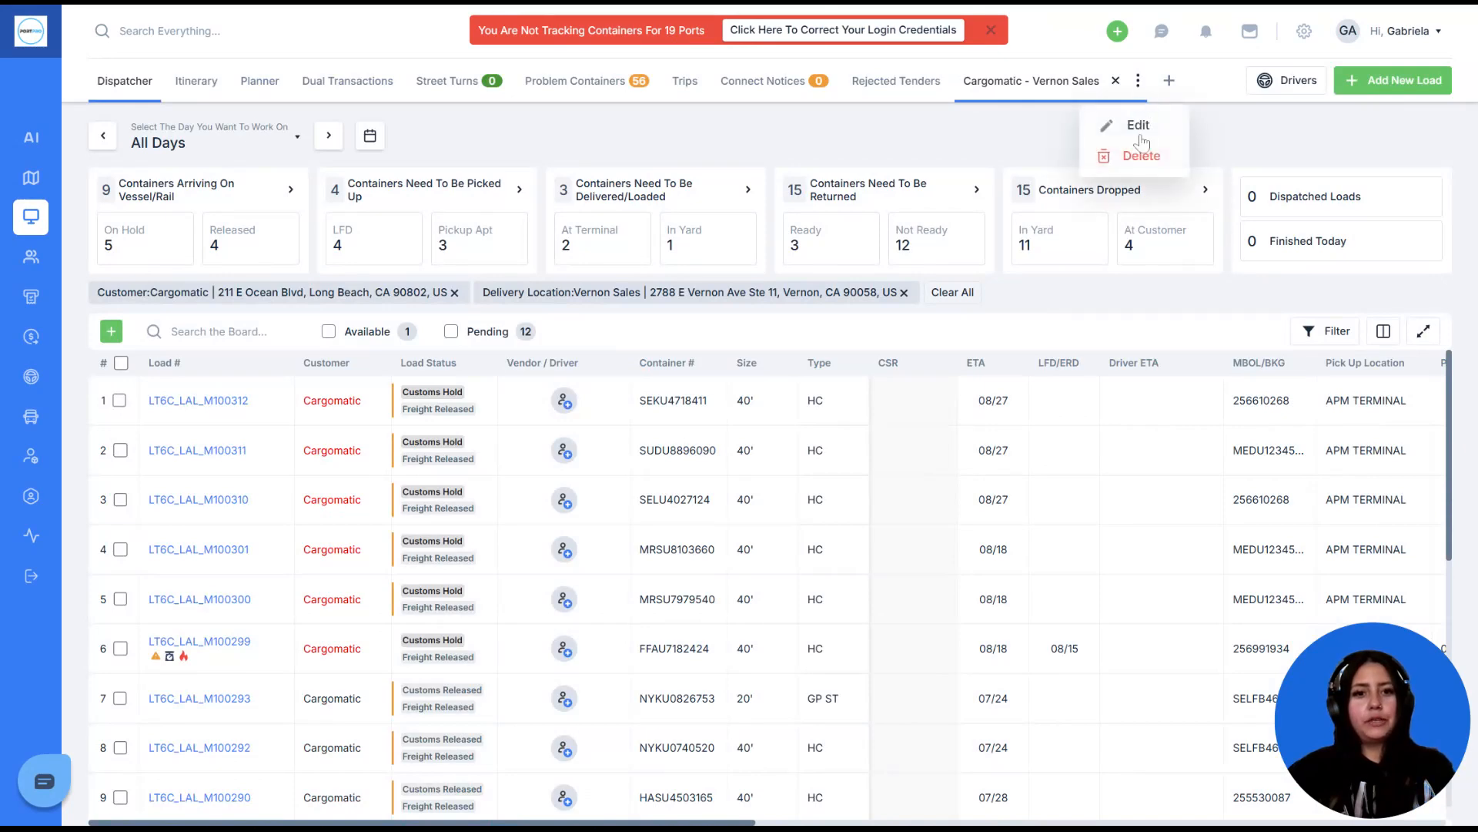
pyautogui.click(1137, 129)
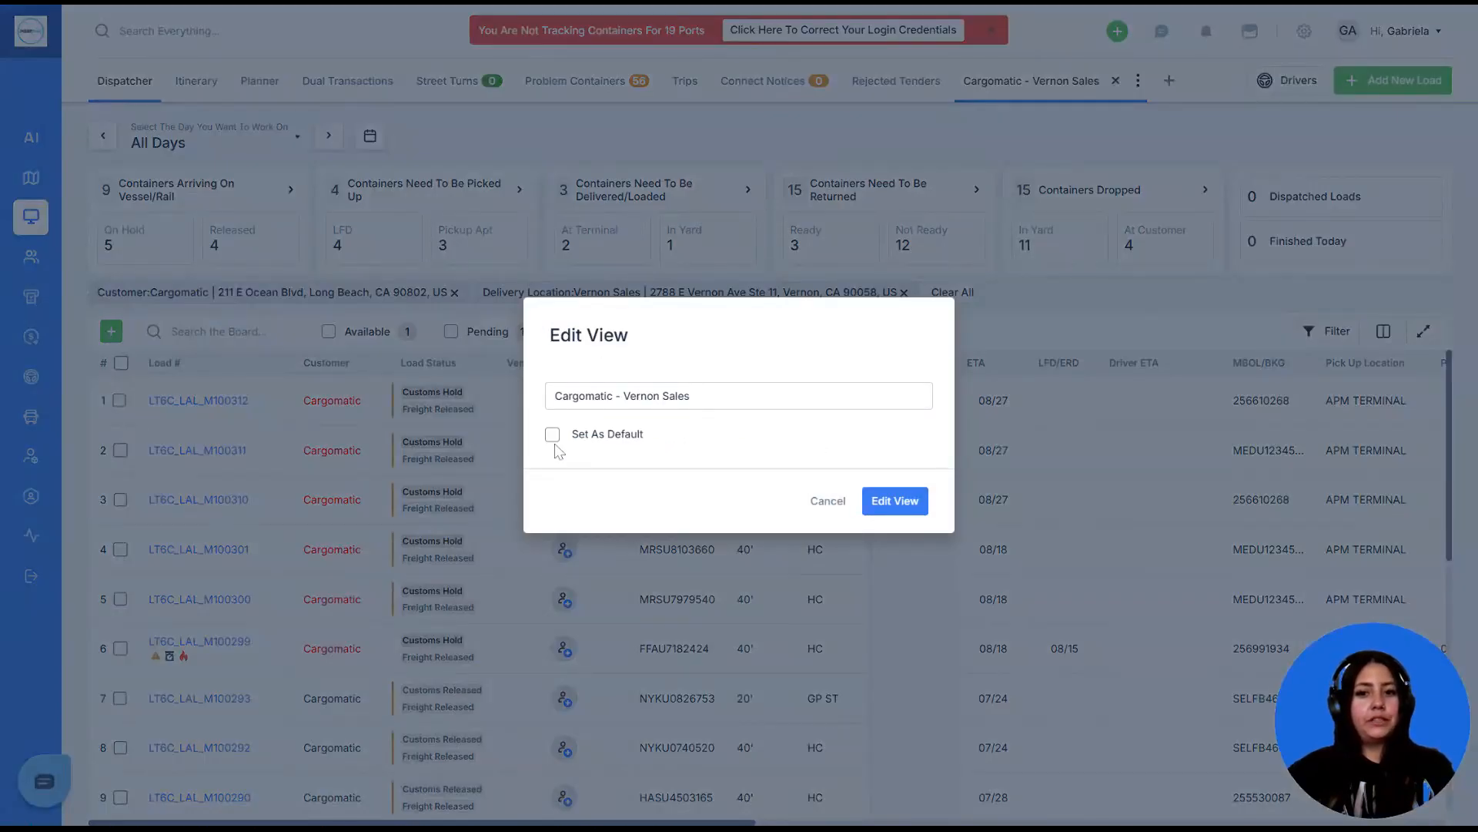
pyautogui.click(553, 434)
pyautogui.click(891, 500)
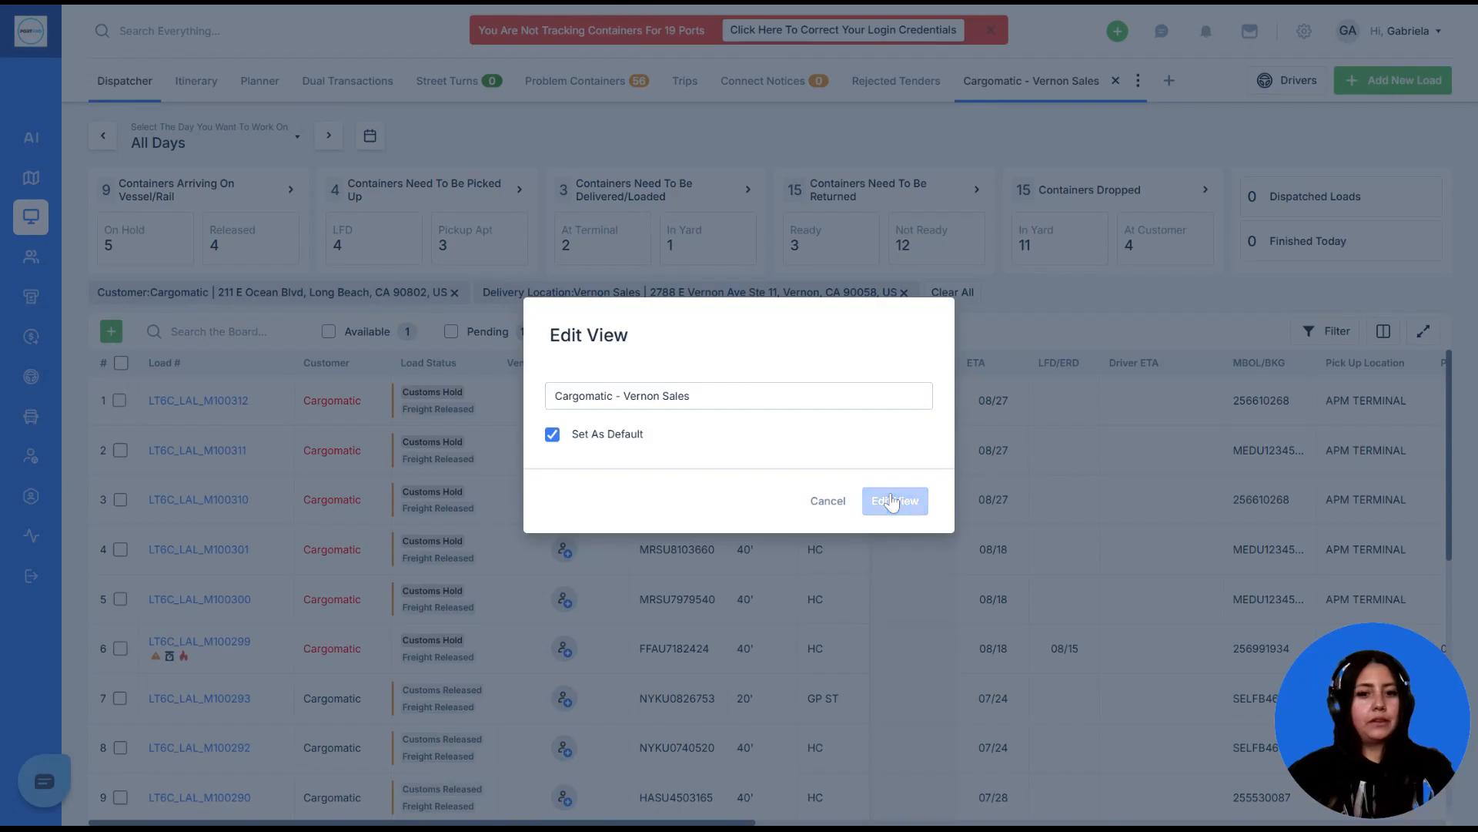
# - Visit the Tracking page and return to the Dispatcher board to check how it loads
pyautogui.moveTo(31, 257)
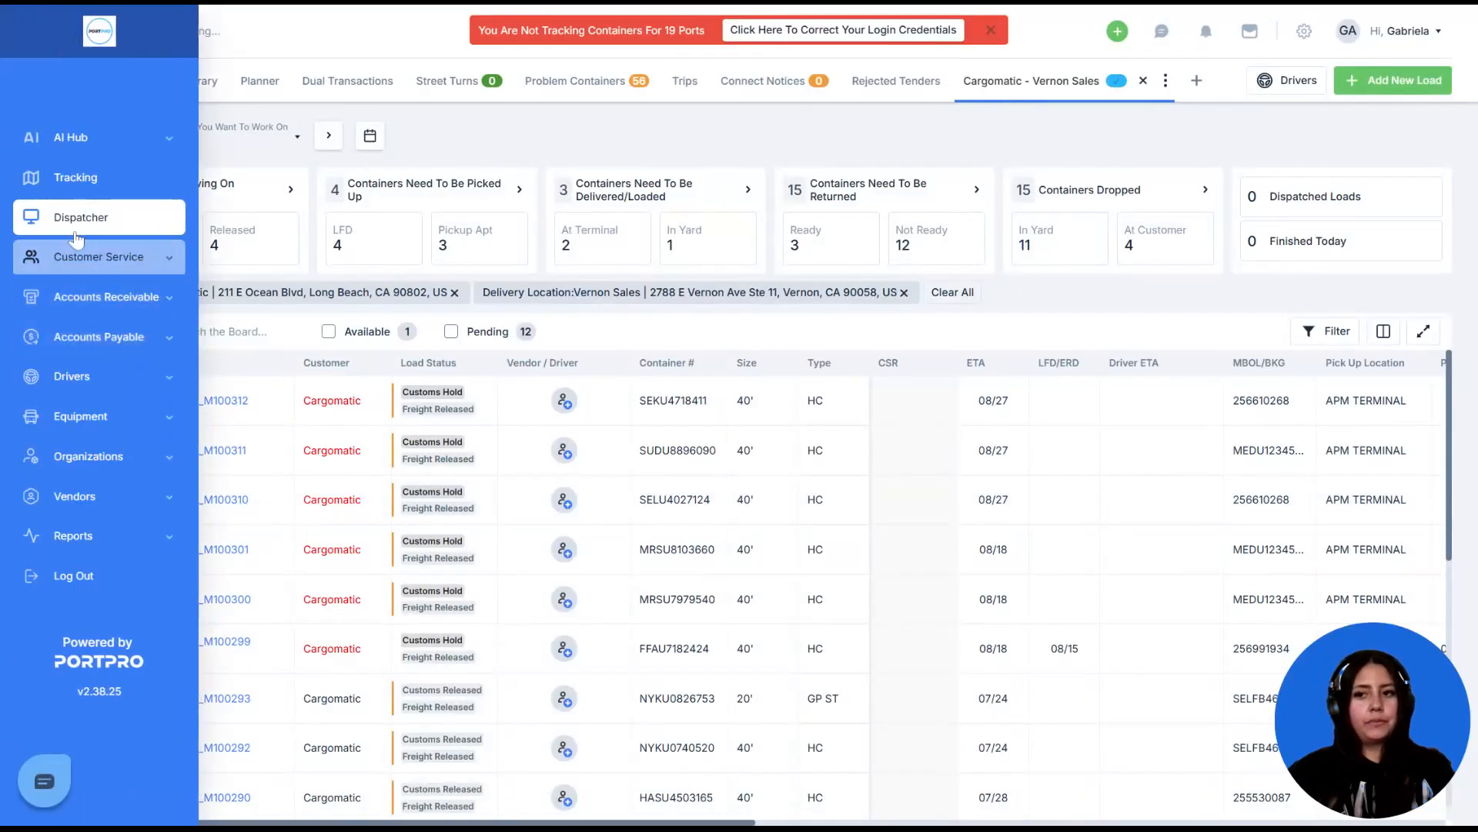
pyautogui.click(84, 179)
pyautogui.click(81, 220)
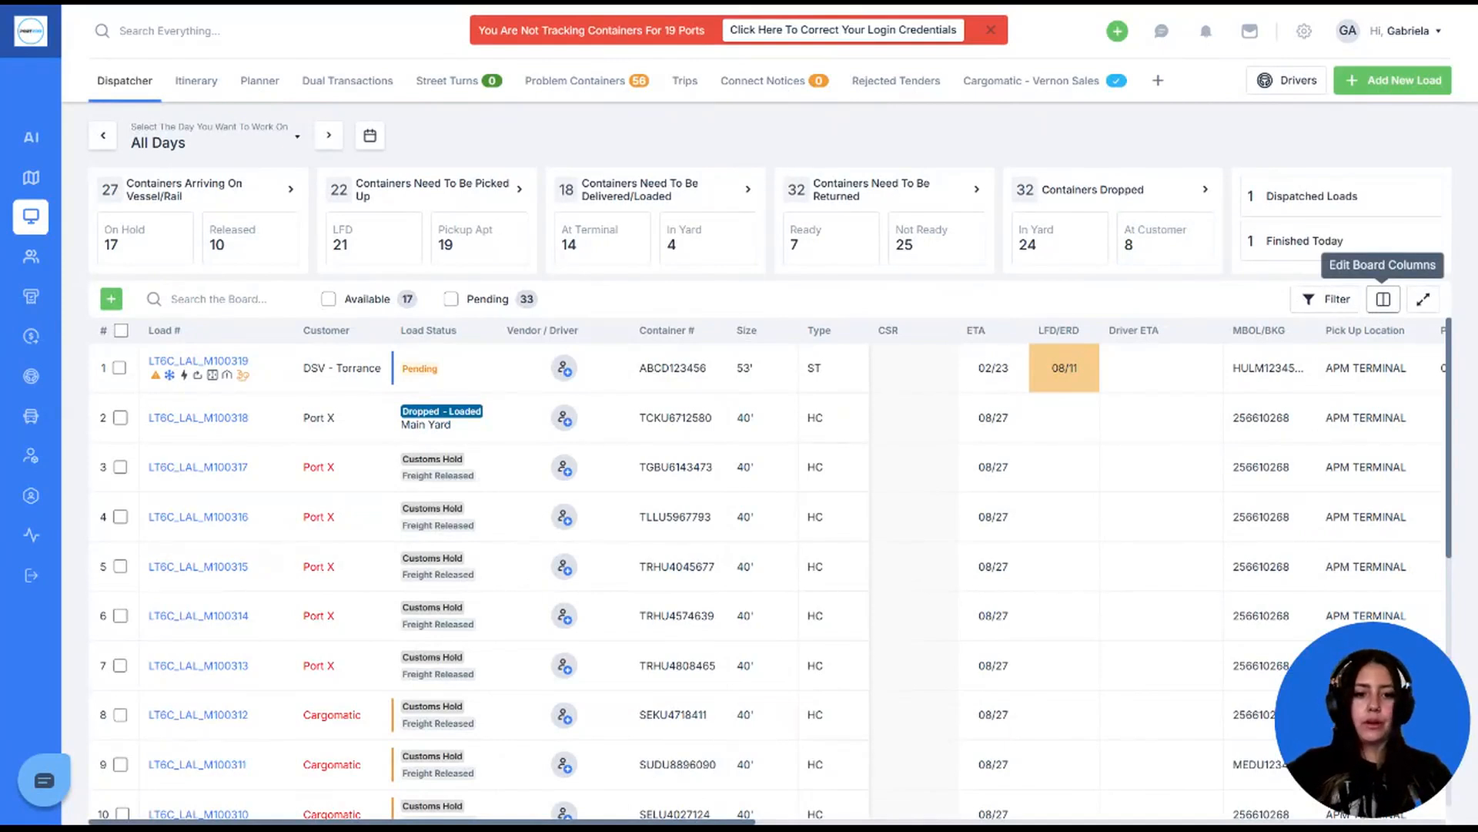
# - Review the full list of available board columns, and look across the columns currently shown on the board
pyautogui.click(1382, 302)
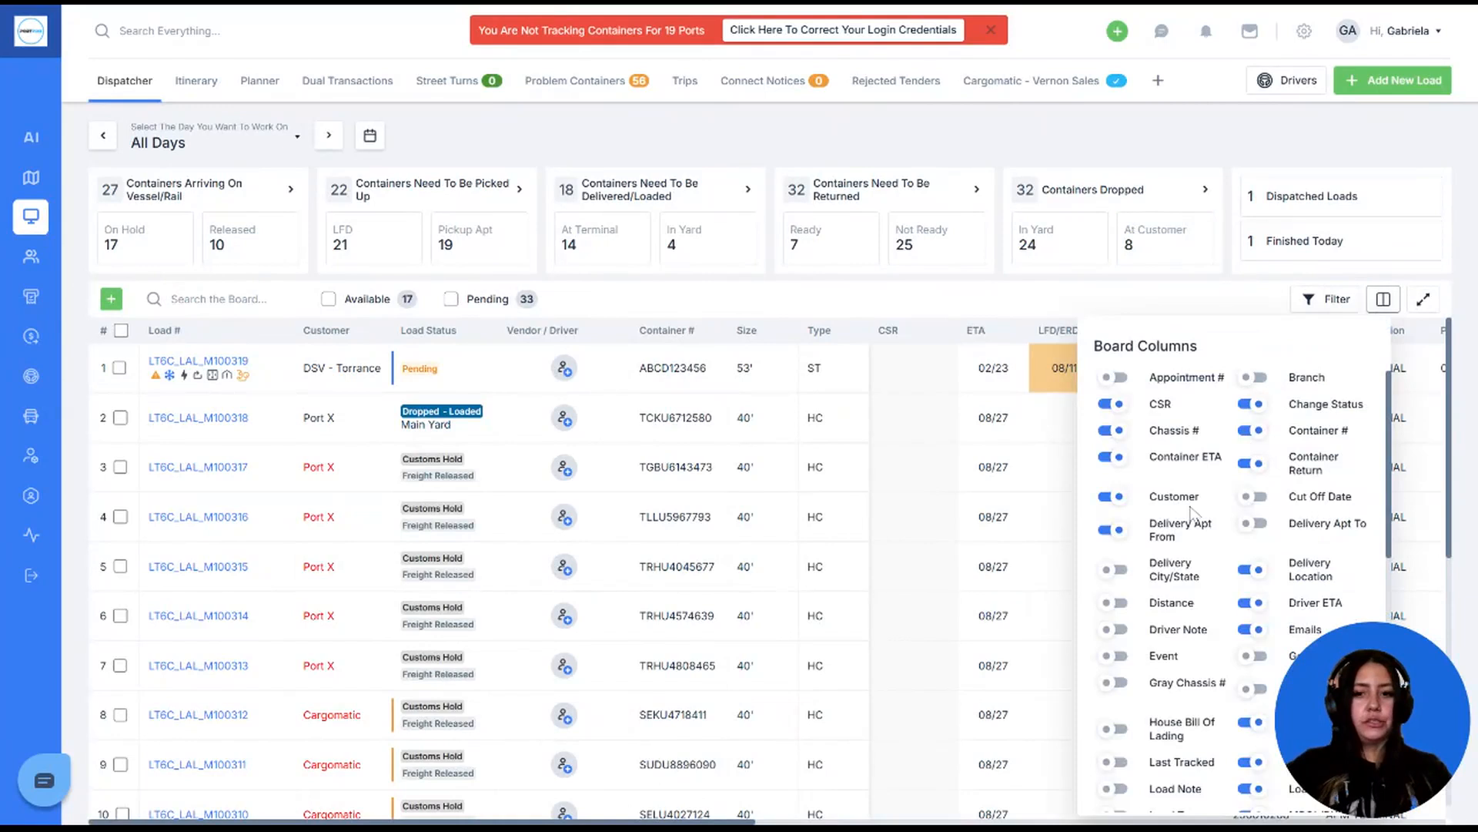
pyautogui.scroll(-6, 1193, 512)
pyautogui.scroll(-5, 1120, 510)
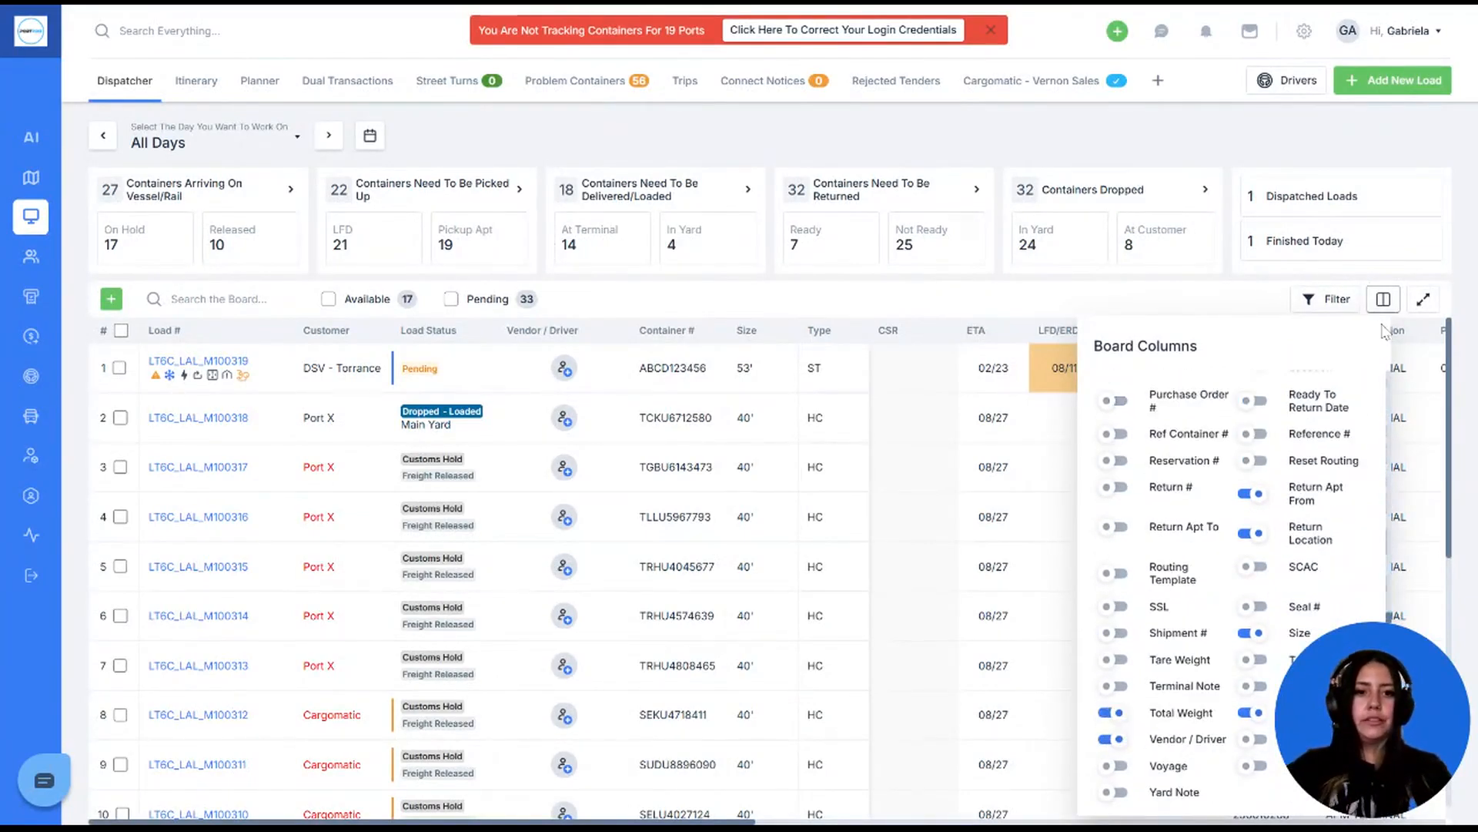
pyautogui.click(1383, 299)
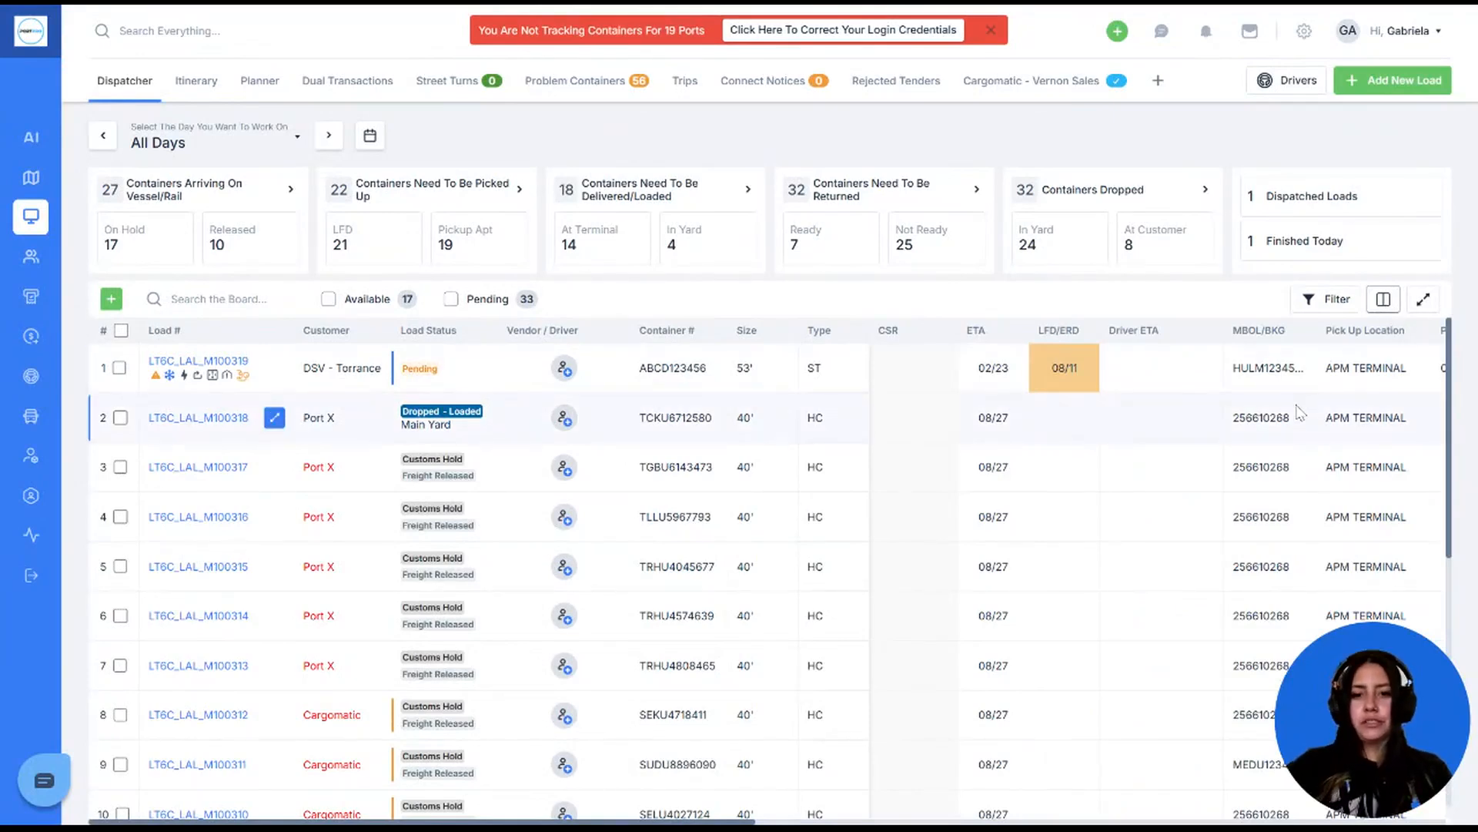
pyautogui.hscroll(5, 770, 570)
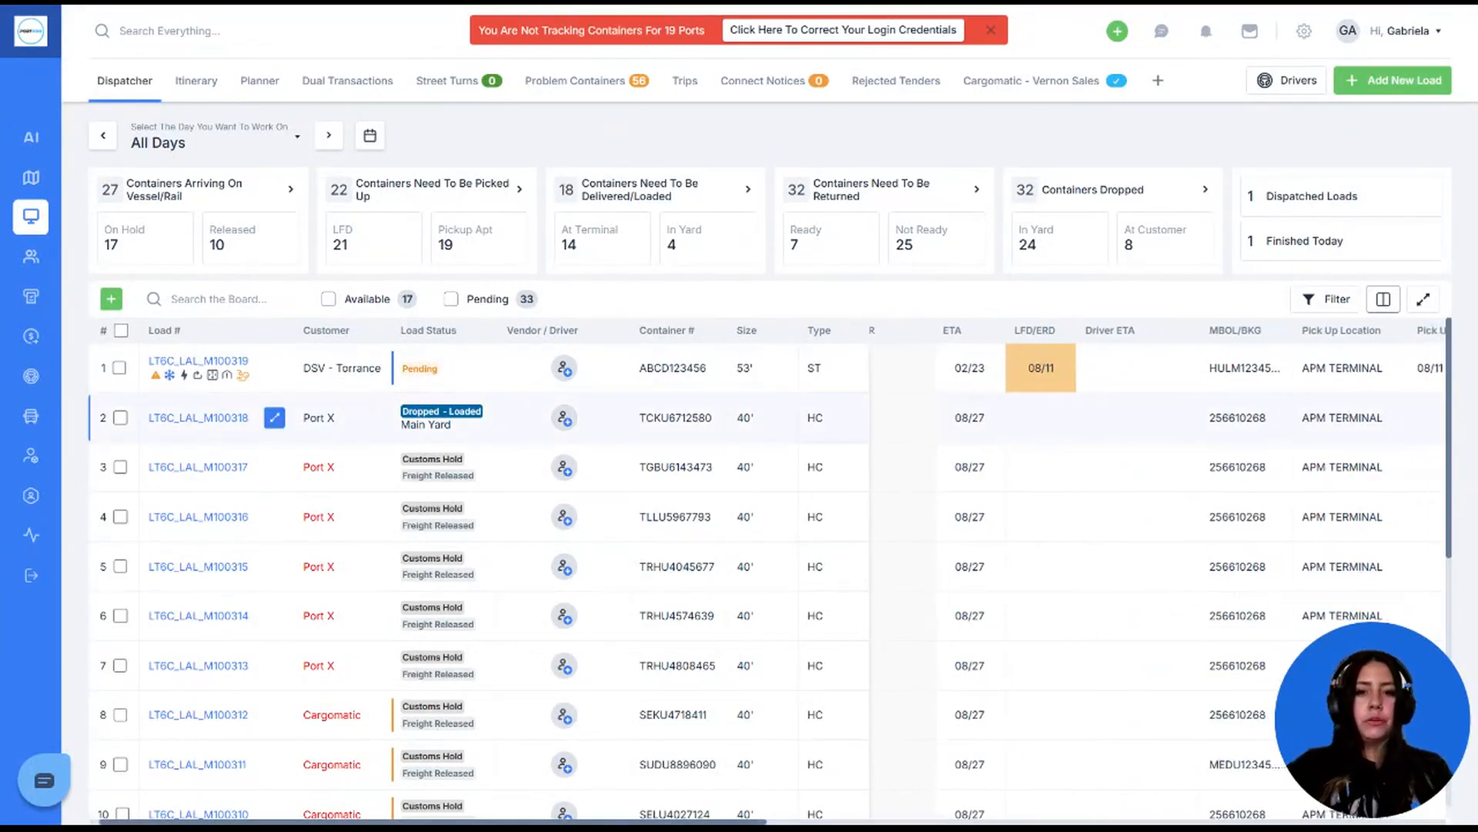
pyautogui.hscroll(3, 770, 570)
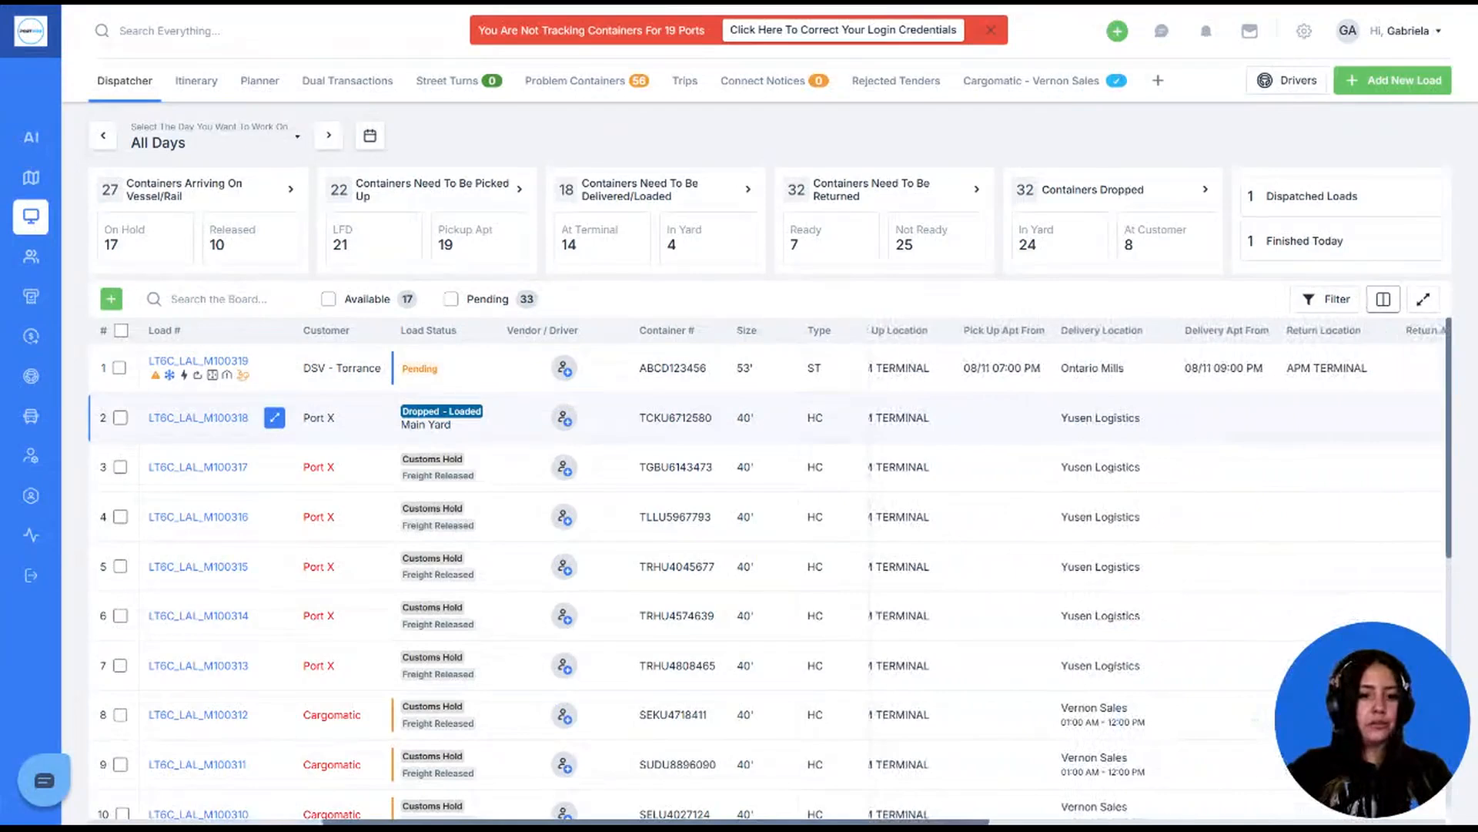
pyautogui.hscroll(-6, 770, 570)
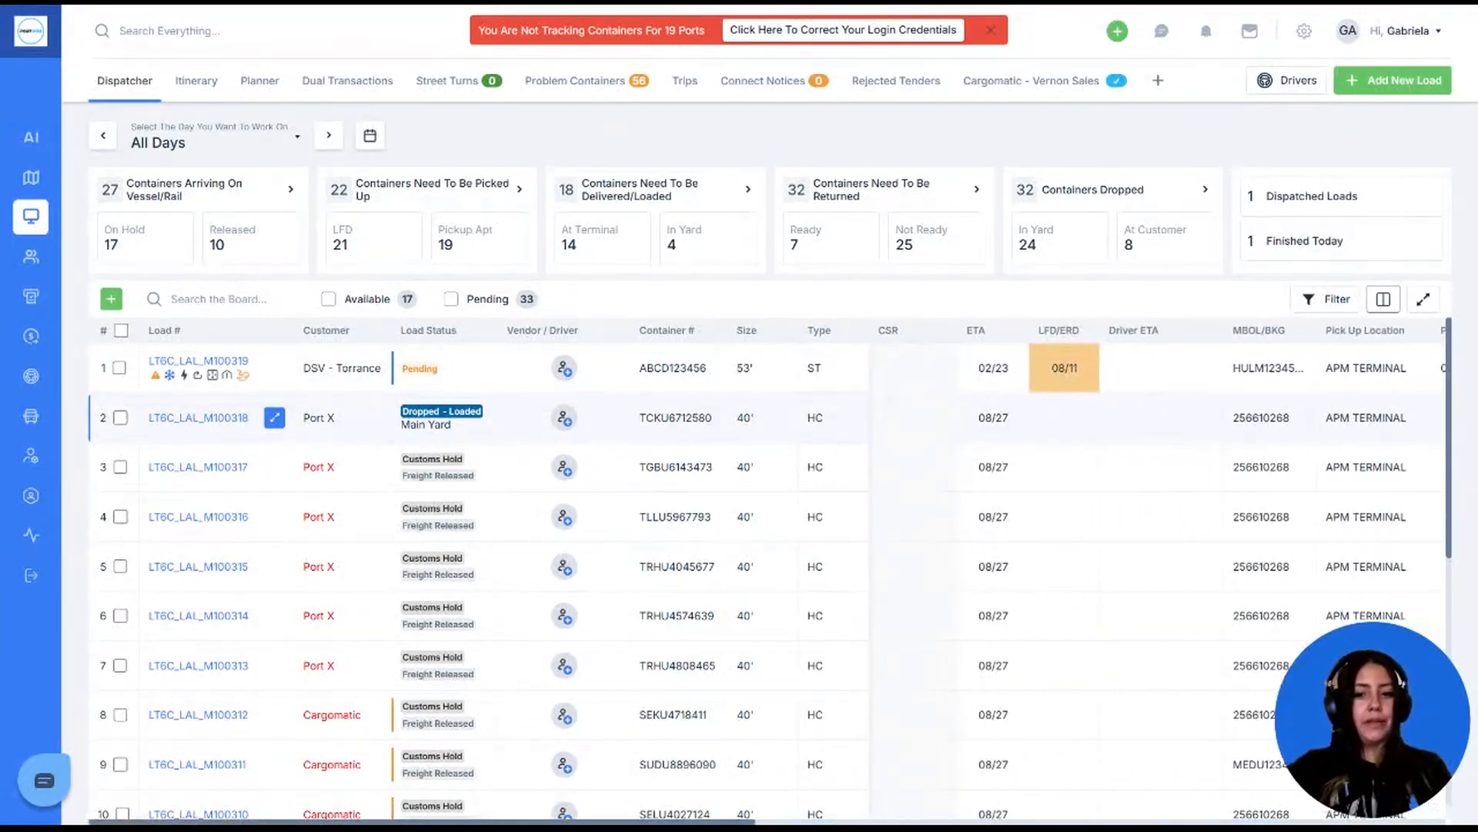
# - Hide the CSR column from the board and pin the Driver ETA column
pyautogui.click(1383, 299)
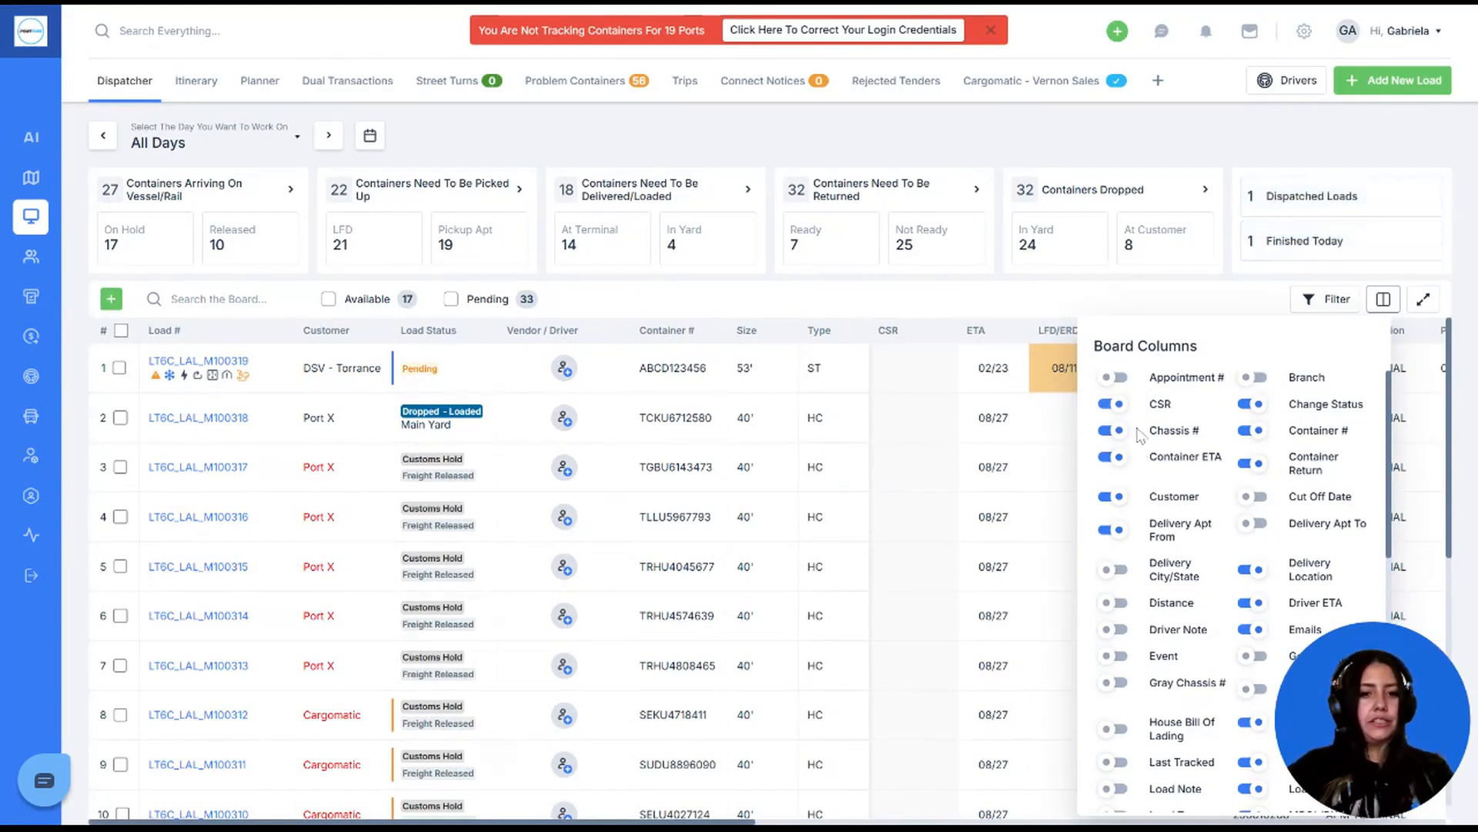
pyautogui.click(1111, 406)
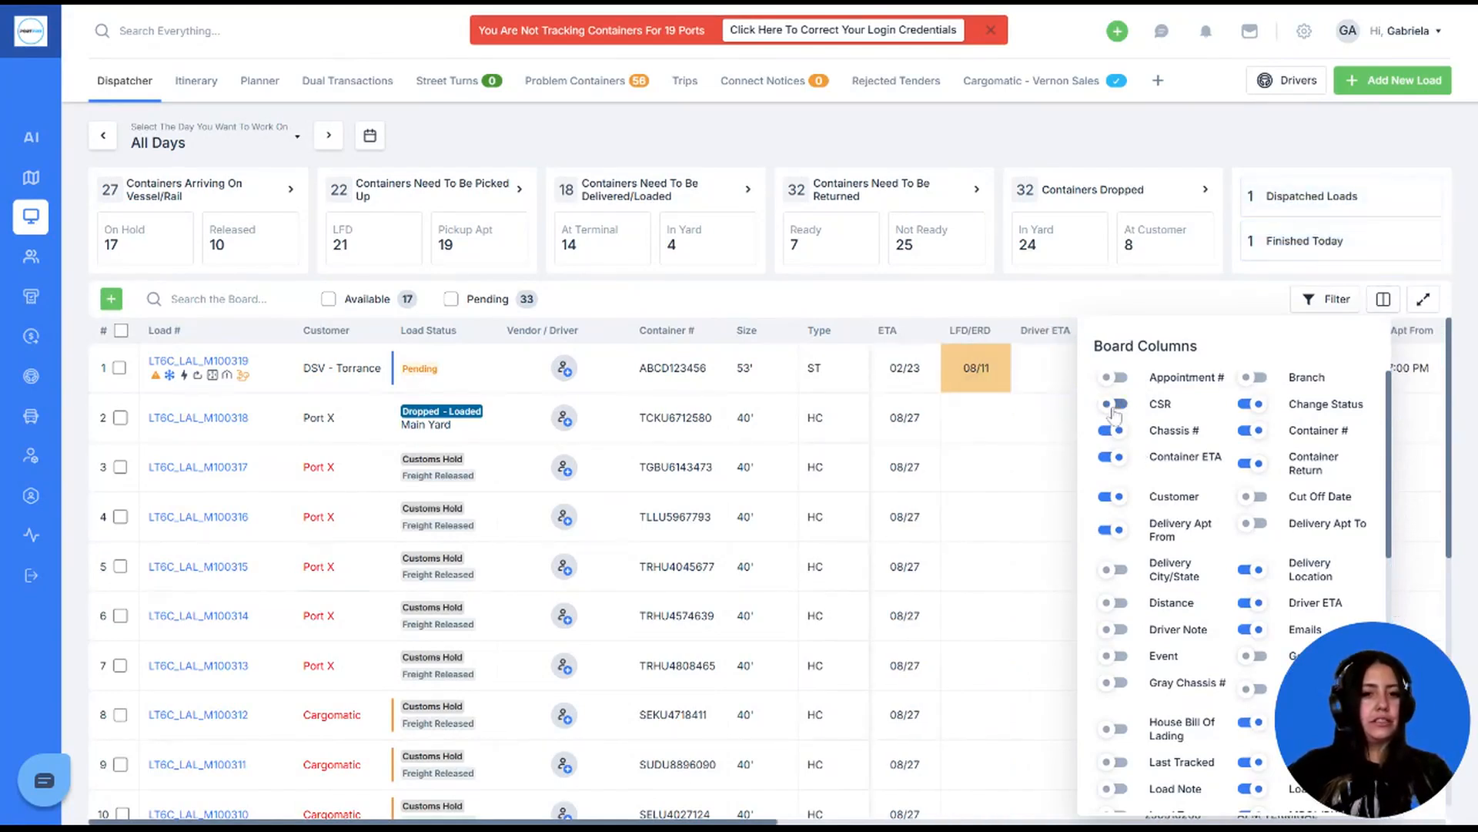
pyautogui.click(1402, 718)
pyautogui.click(1151, 263)
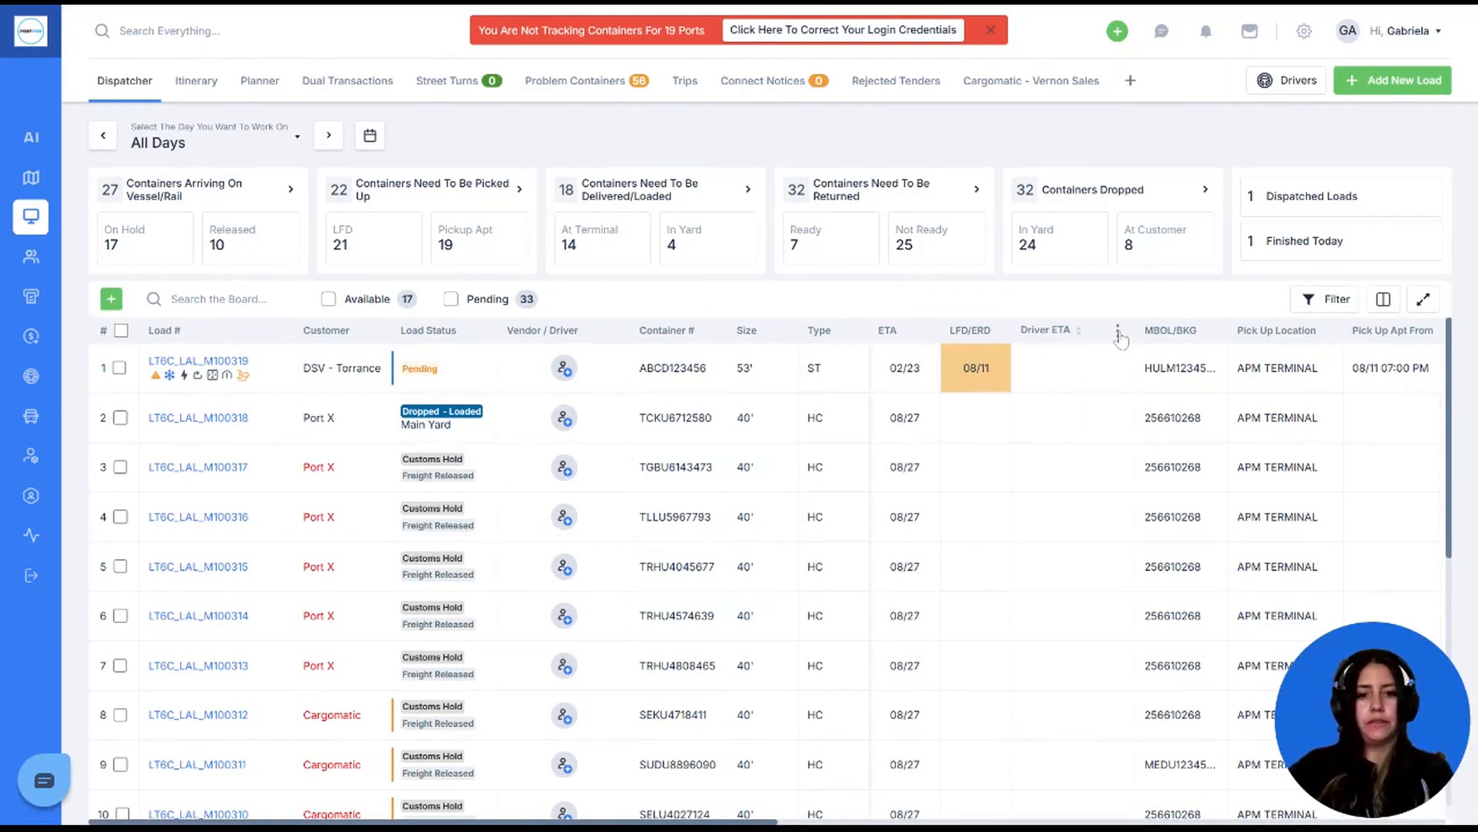
pyautogui.click(1120, 336)
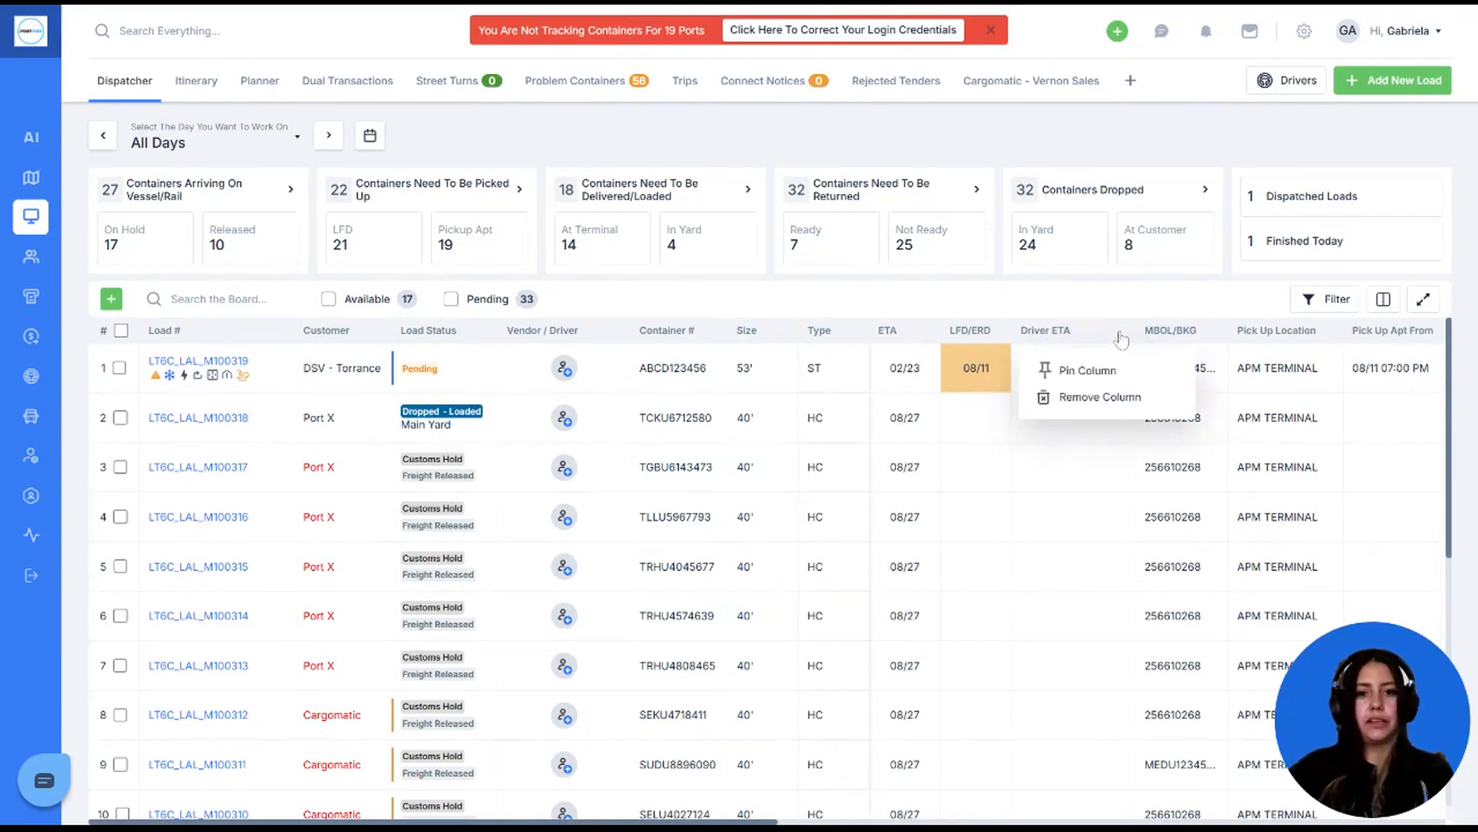
pyautogui.click(1098, 380)
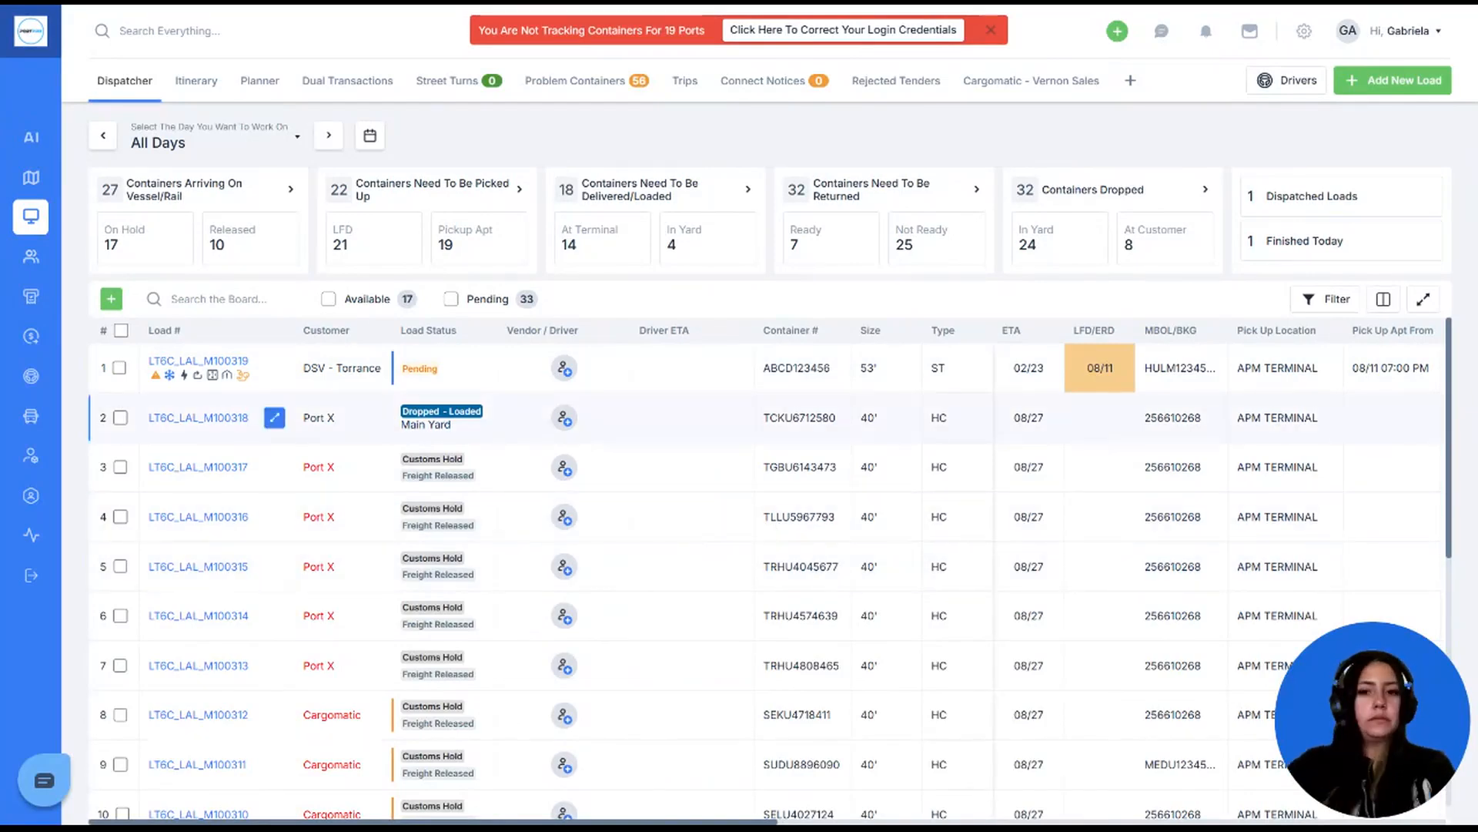
# - Look across the dispatcher board's columns from ETA through Total Weight, returning to the LFD/ERD column
pyautogui.hscroll(5, 847, 417)
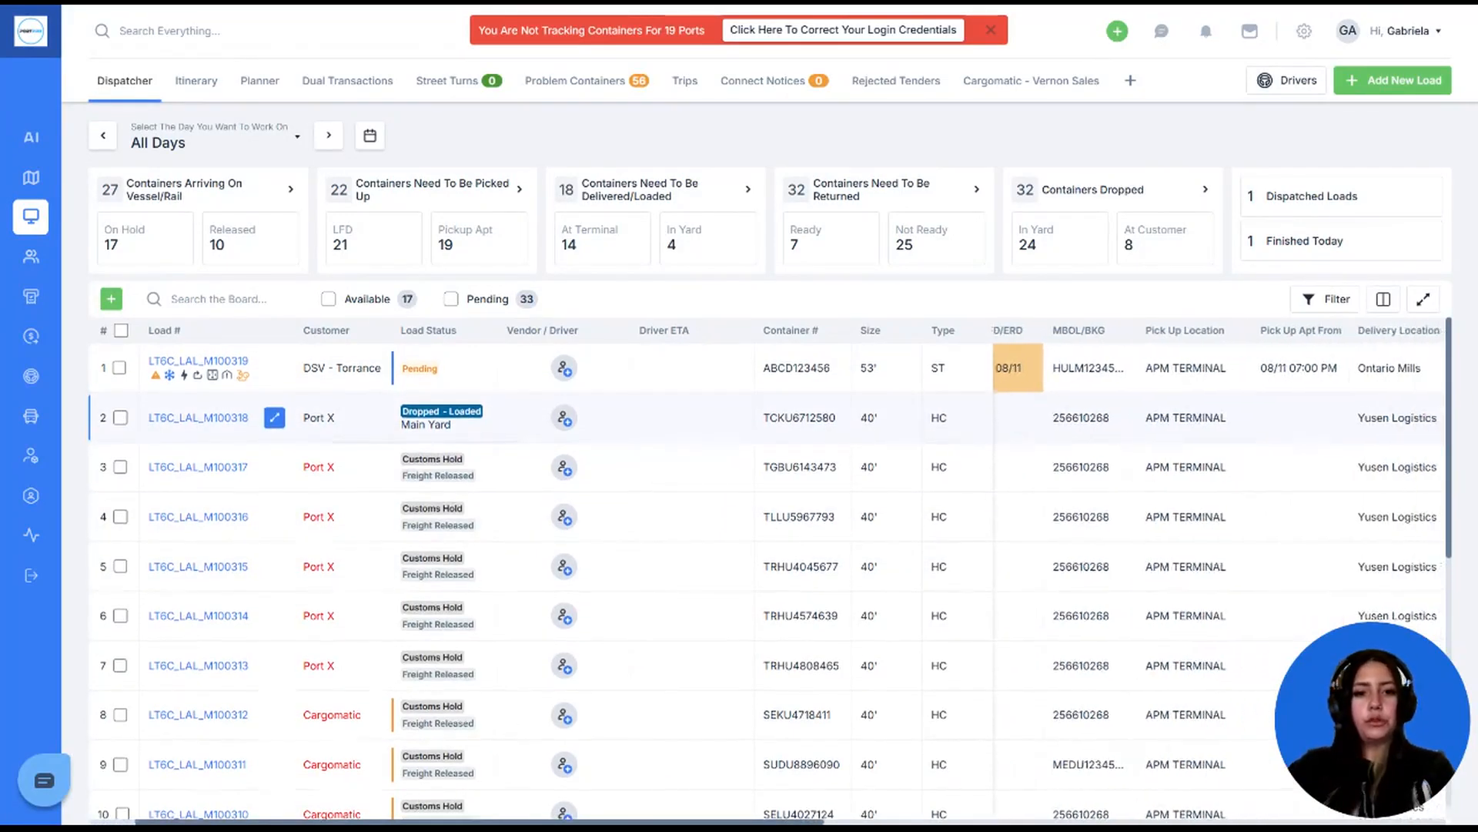
pyautogui.hscroll(-5, 847, 418)
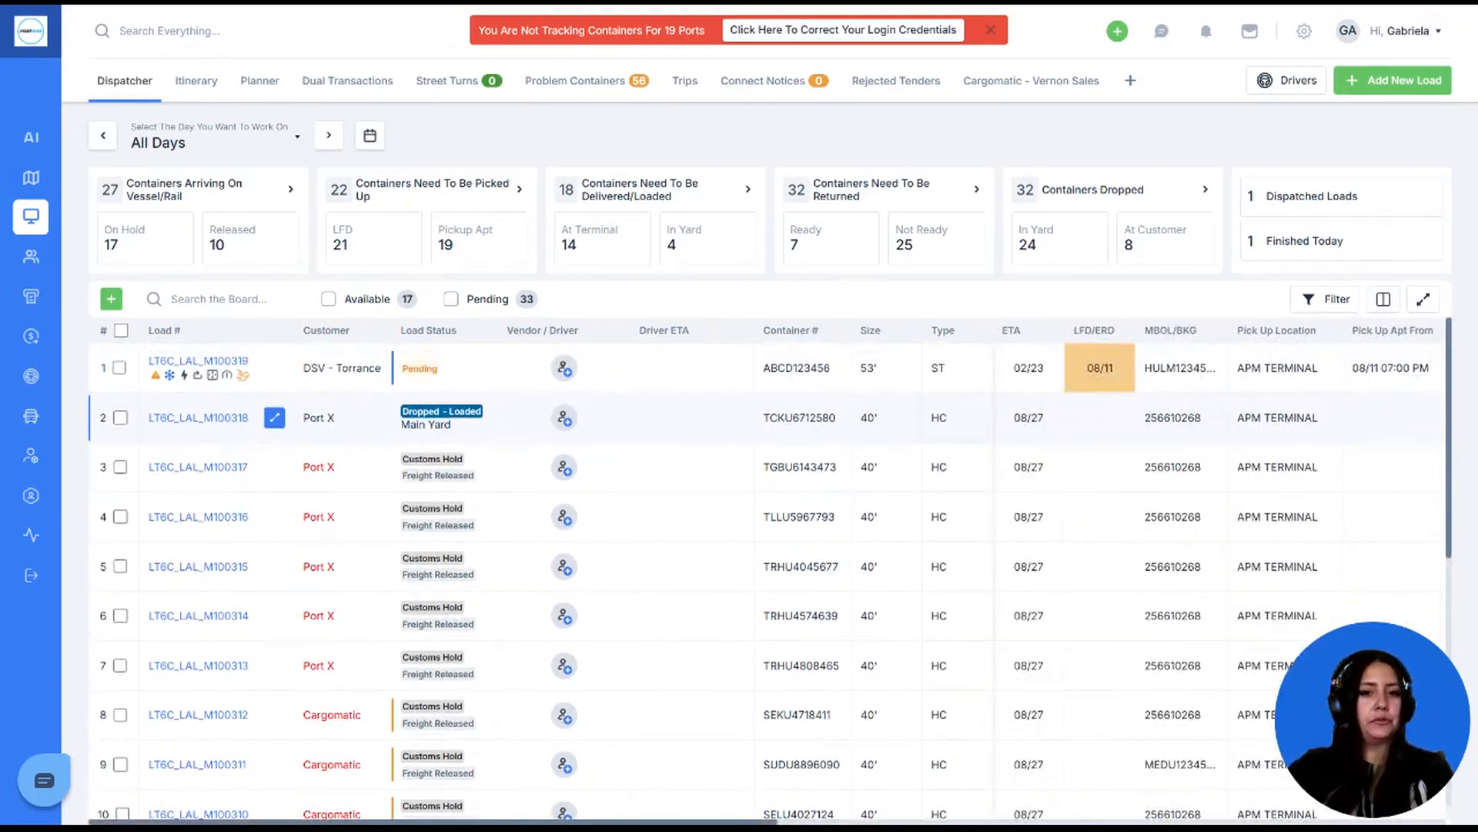
pyautogui.hscroll(5, 847, 417)
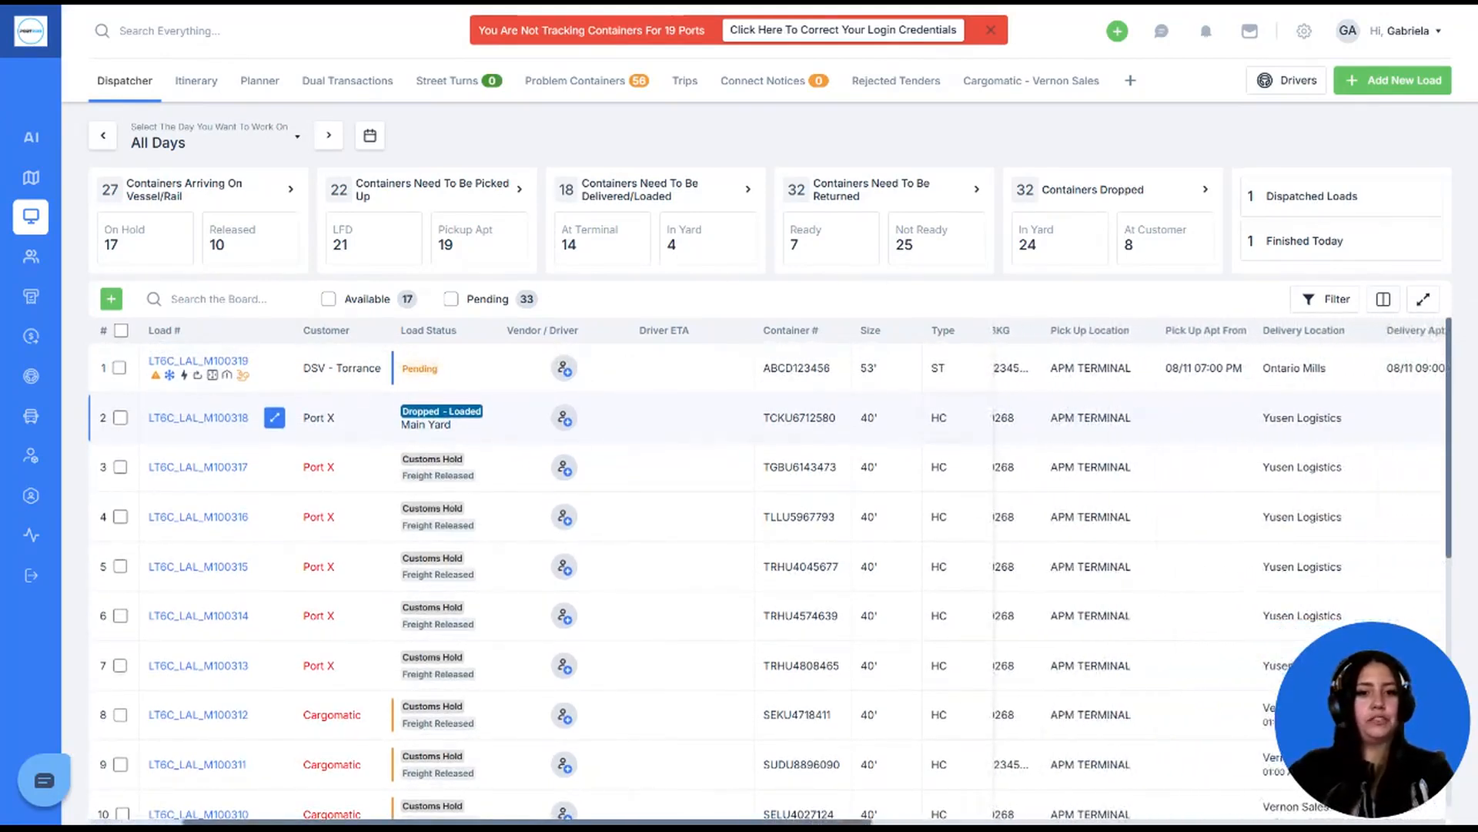
pyautogui.hscroll(5, 847, 417)
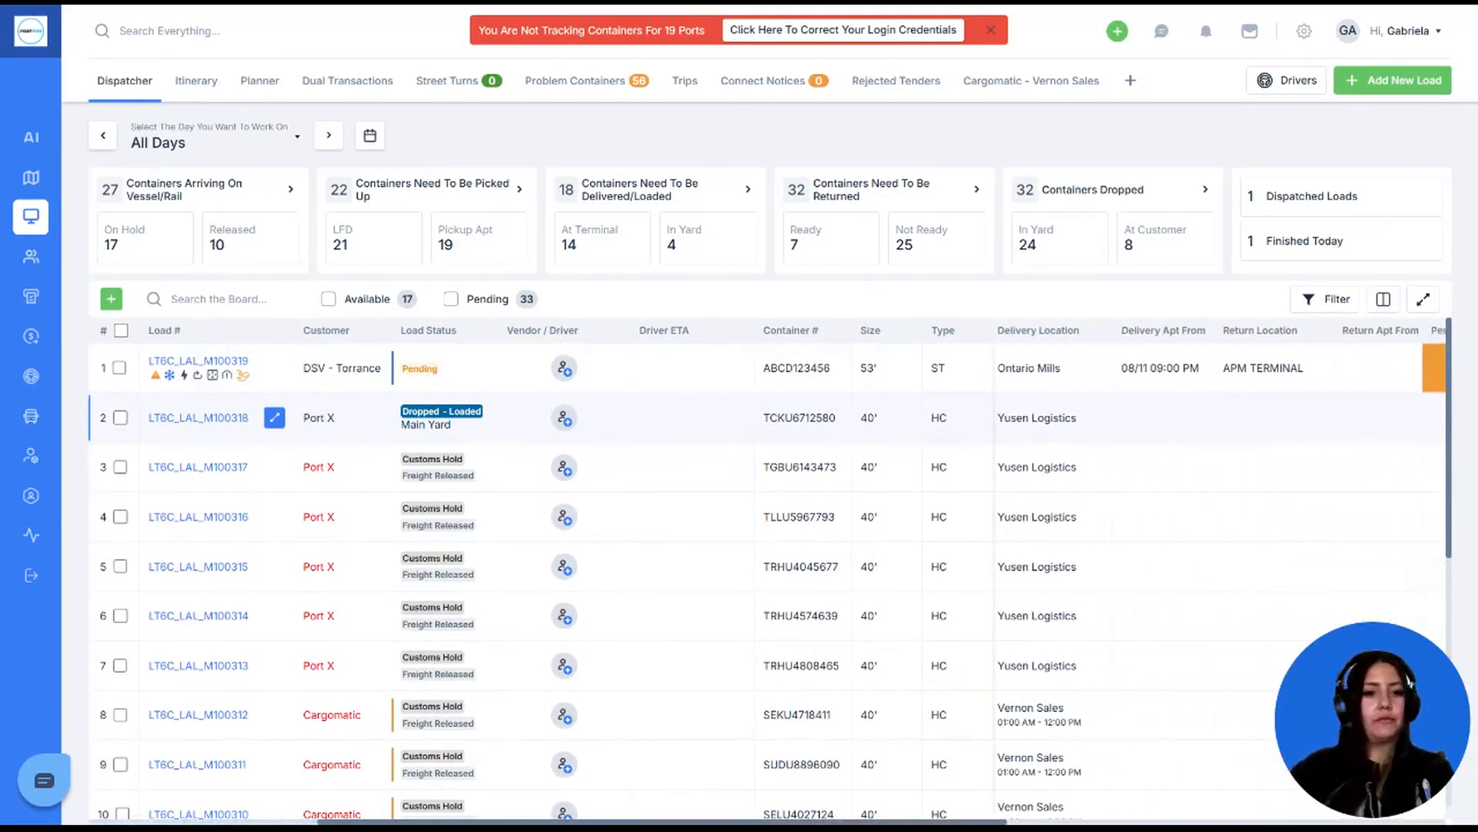
pyautogui.hscroll(2, 847, 418)
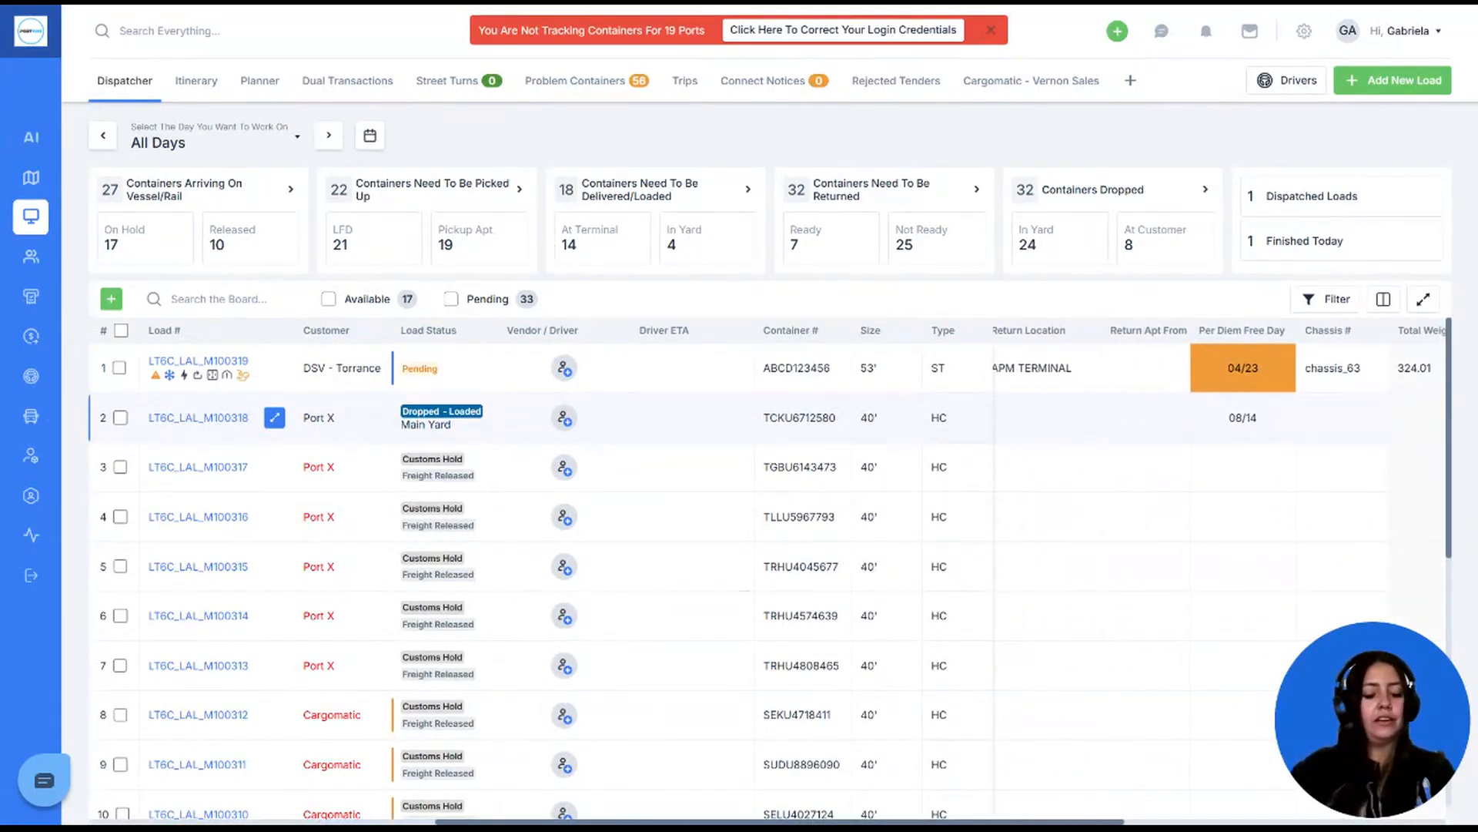
pyautogui.hscroll(-10, 847, 418)
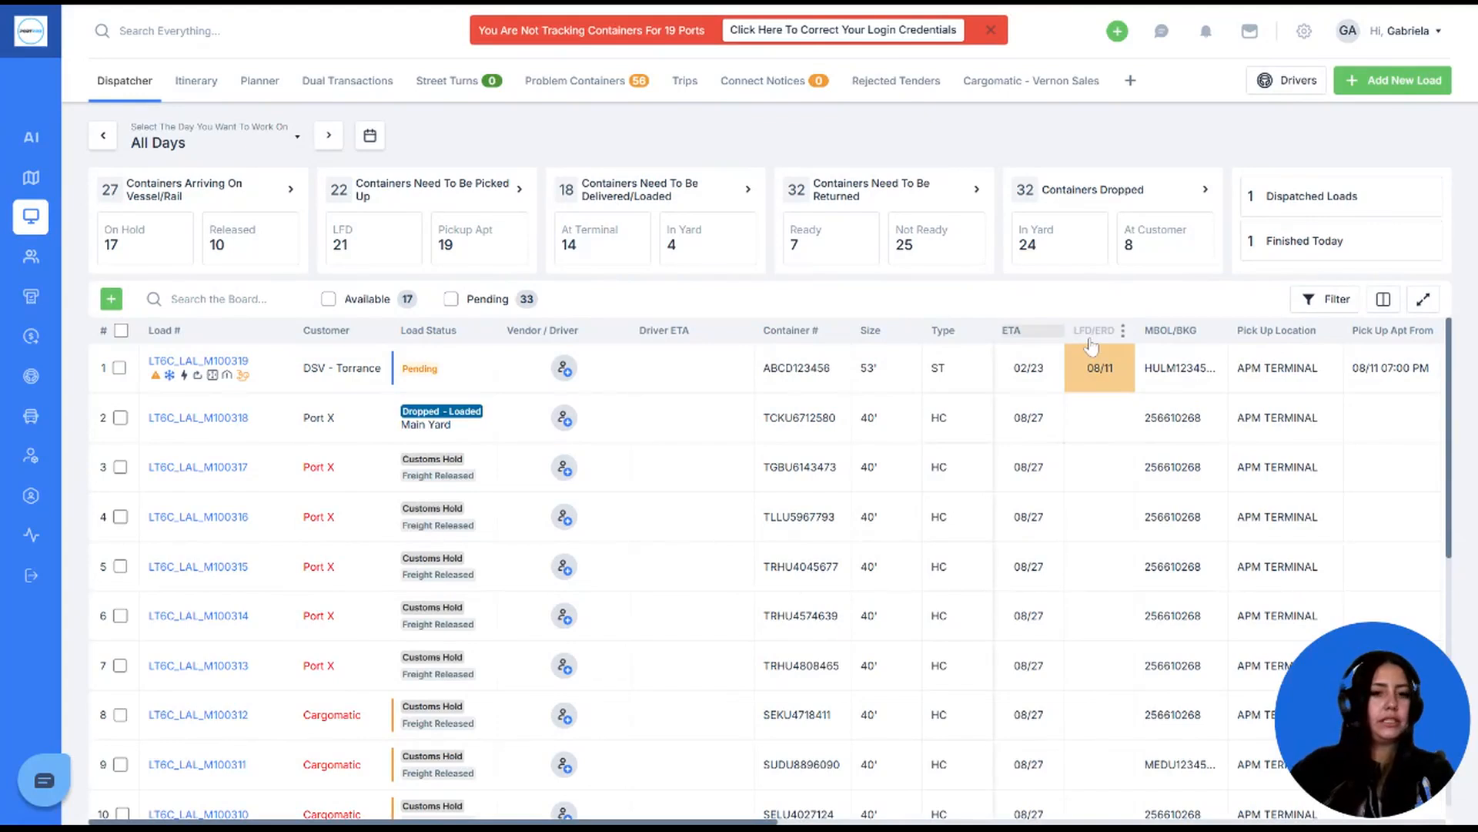
pyautogui.moveTo(1092, 345)
pyautogui.mouseDown()
pyautogui.moveTo(1021, 341)
pyautogui.moveTo(1076, 329)
pyautogui.mouseUp()
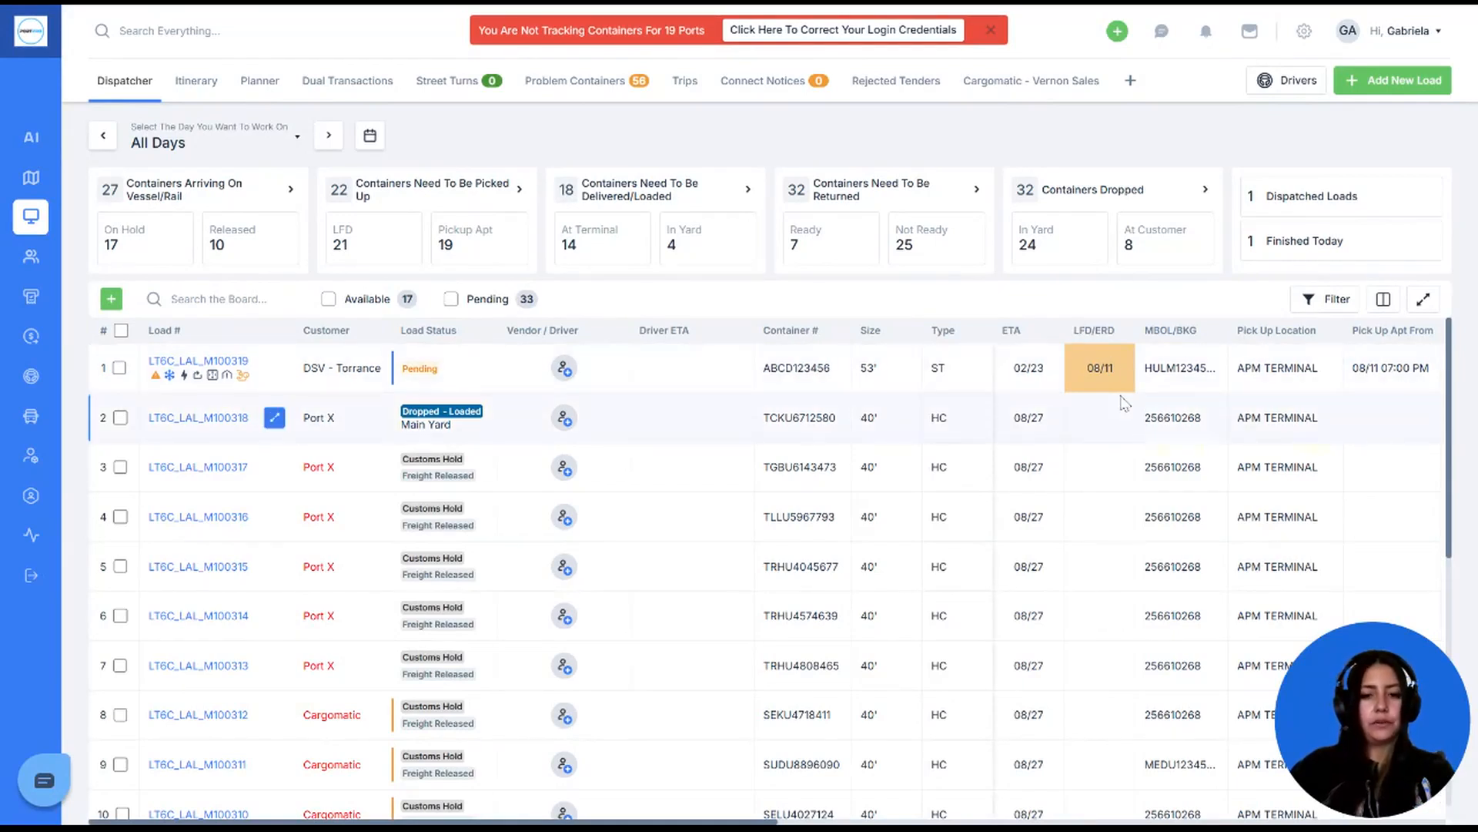
# - Check the inline editors for LFD/ERD, Pick Up Apt From and Size on the second load without changing any values
pyautogui.click(1085, 424)
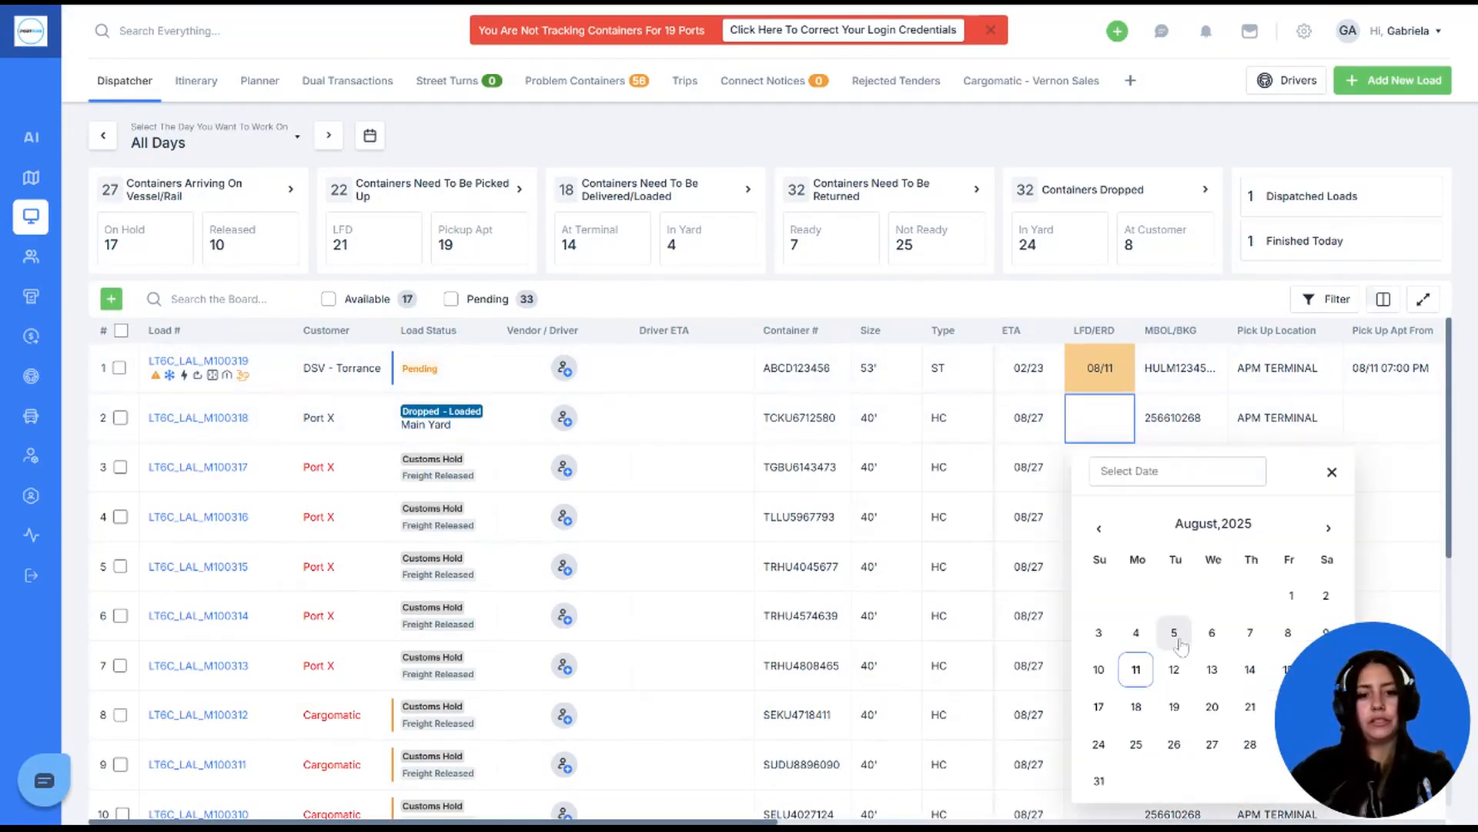
pyautogui.click(1386, 407)
pyautogui.click(1389, 424)
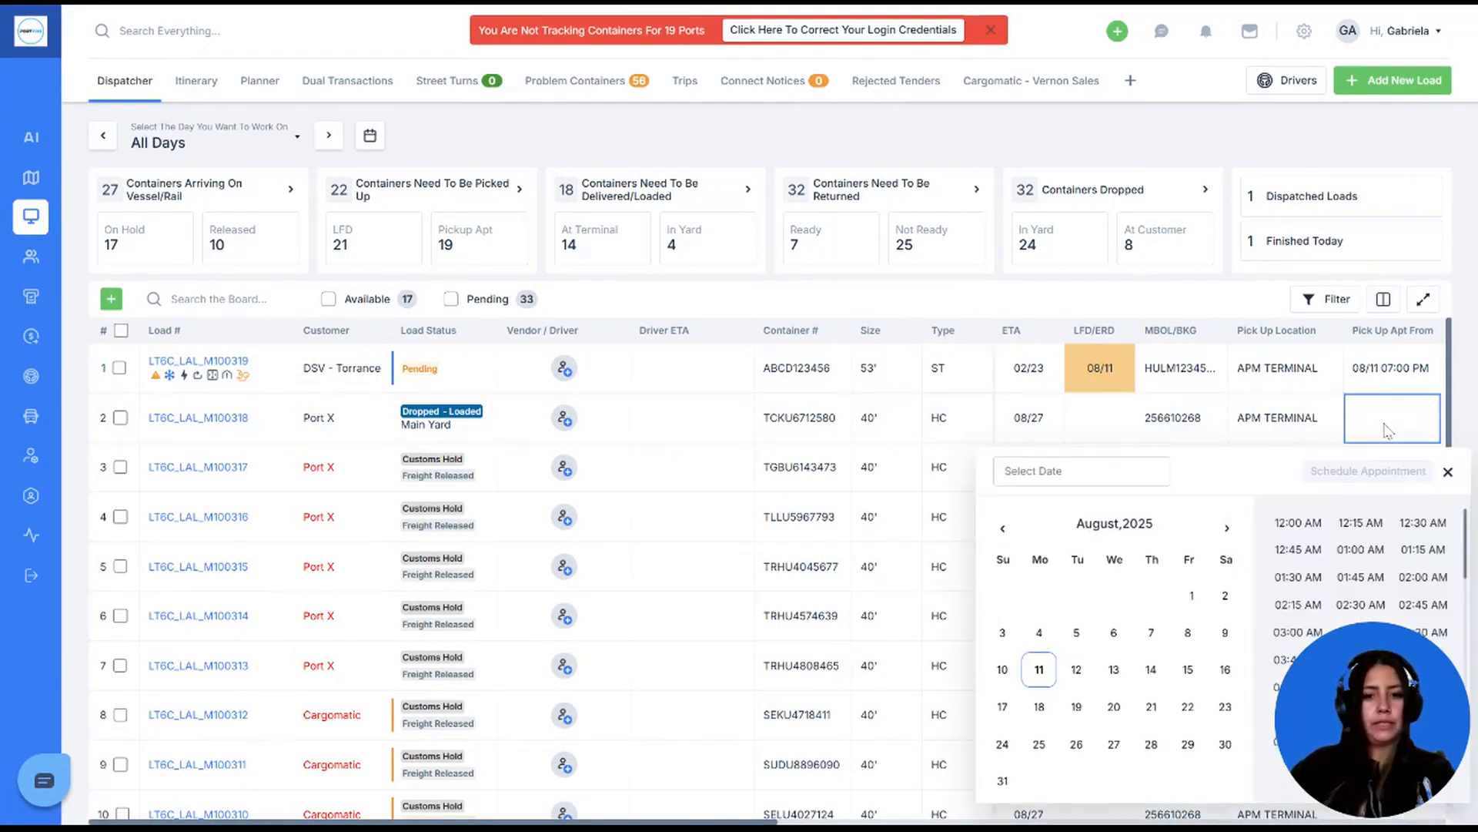
pyautogui.click(878, 435)
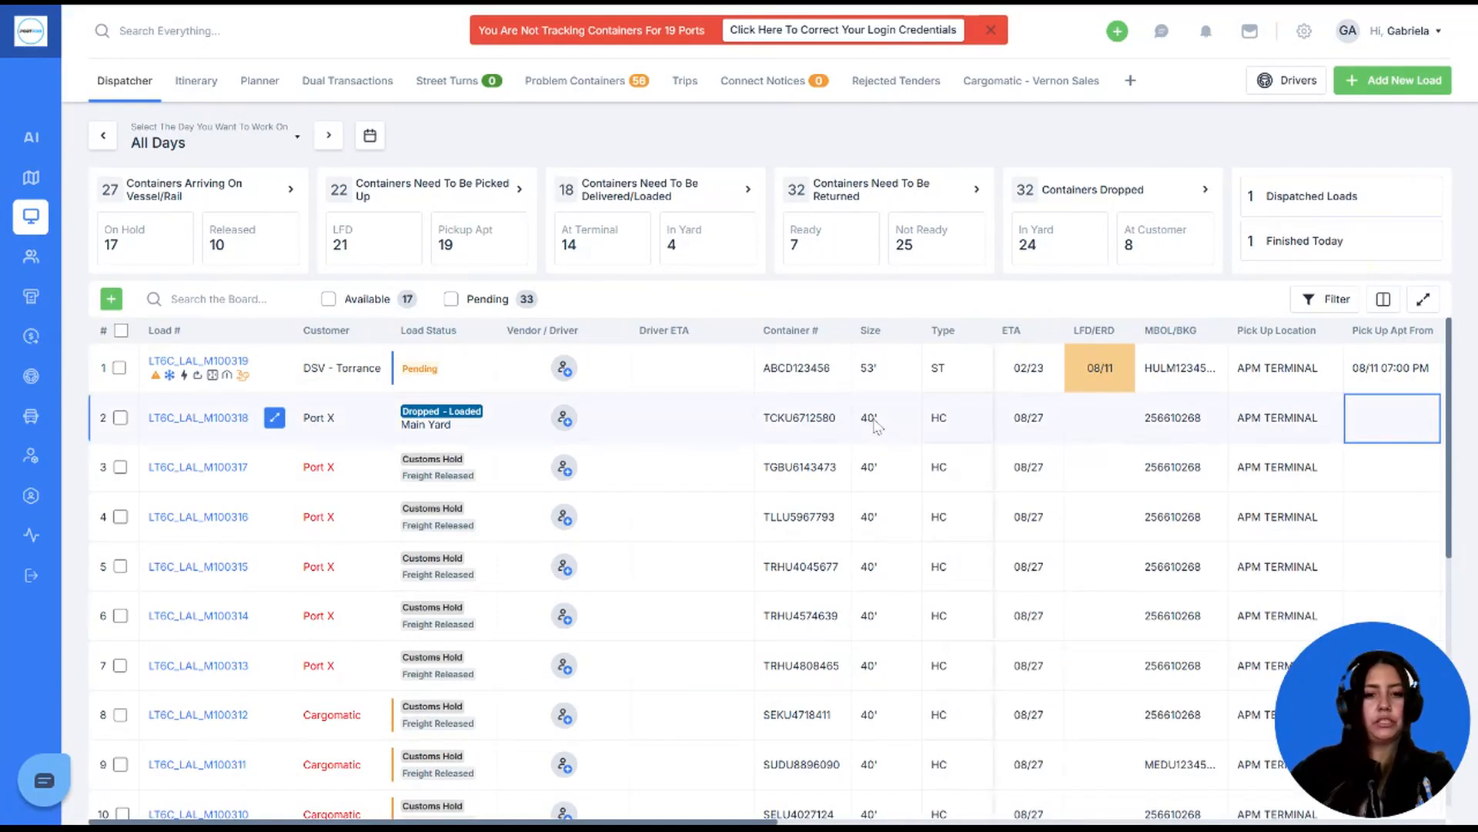
pyautogui.click(876, 425)
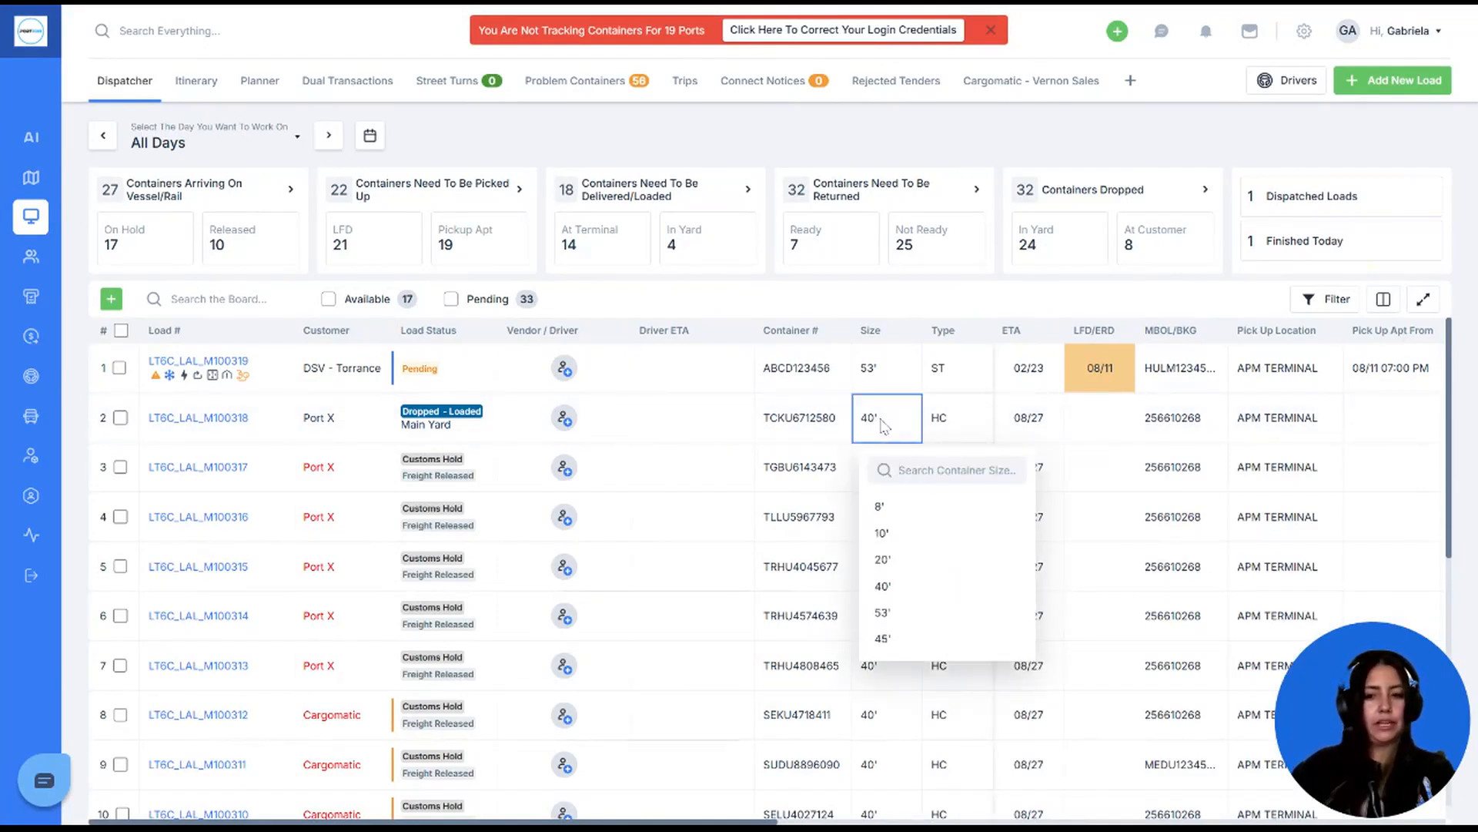
pyautogui.click(885, 429)
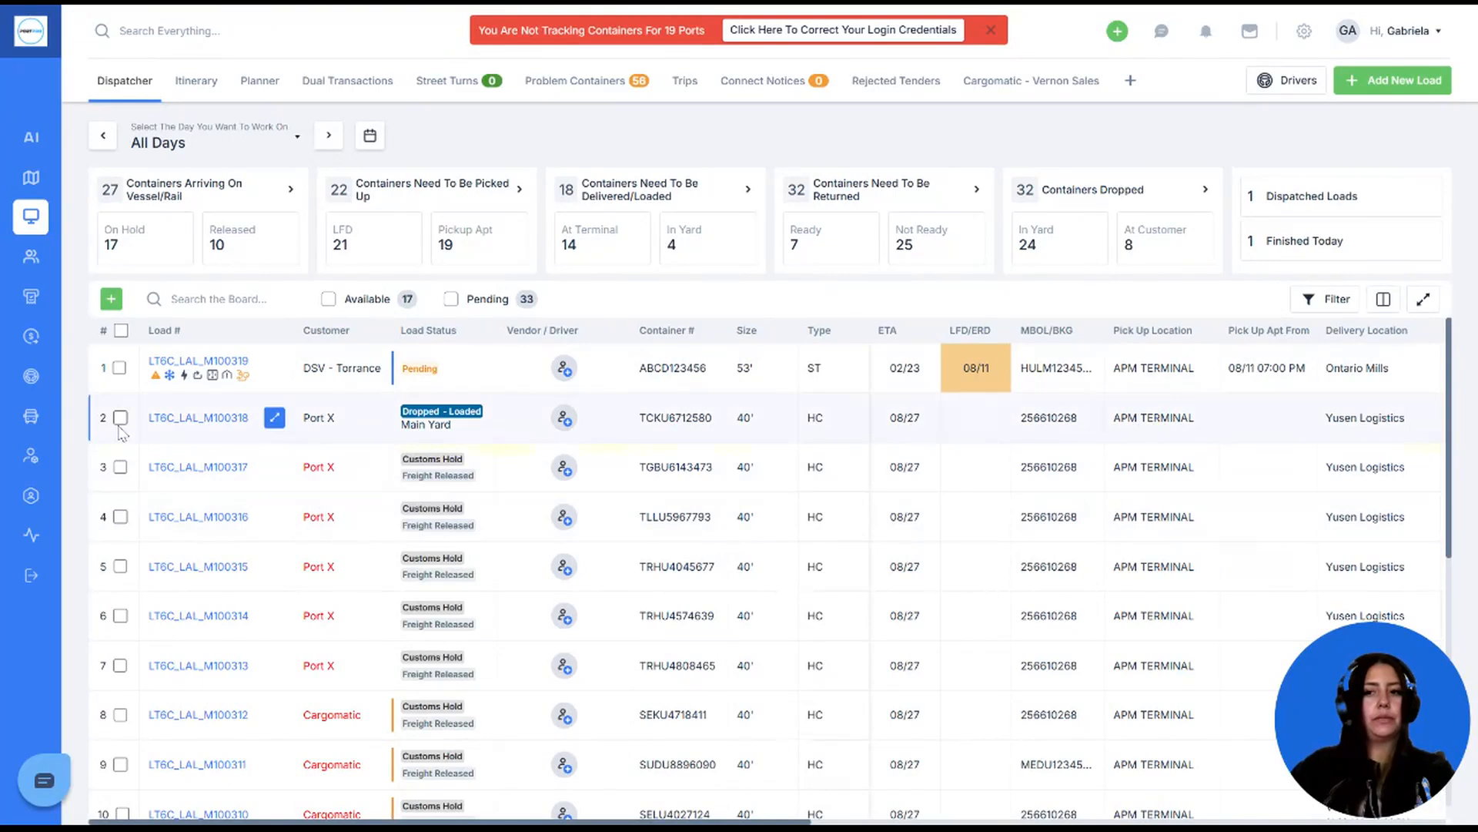
# - Select only the third load on the board and try to mark it Ready For Return
pyautogui.click(120, 467)
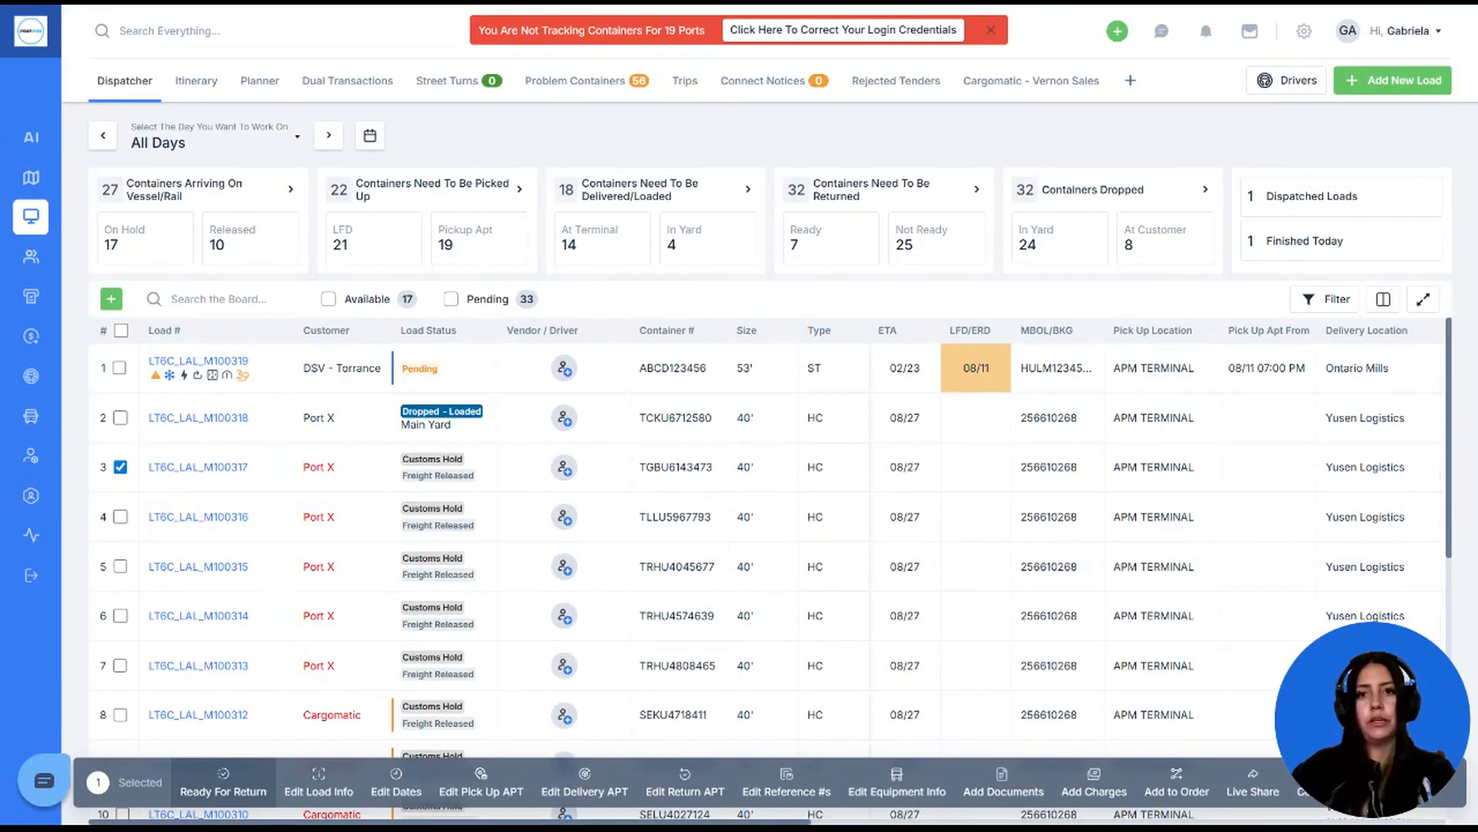
pyautogui.click(247, 792)
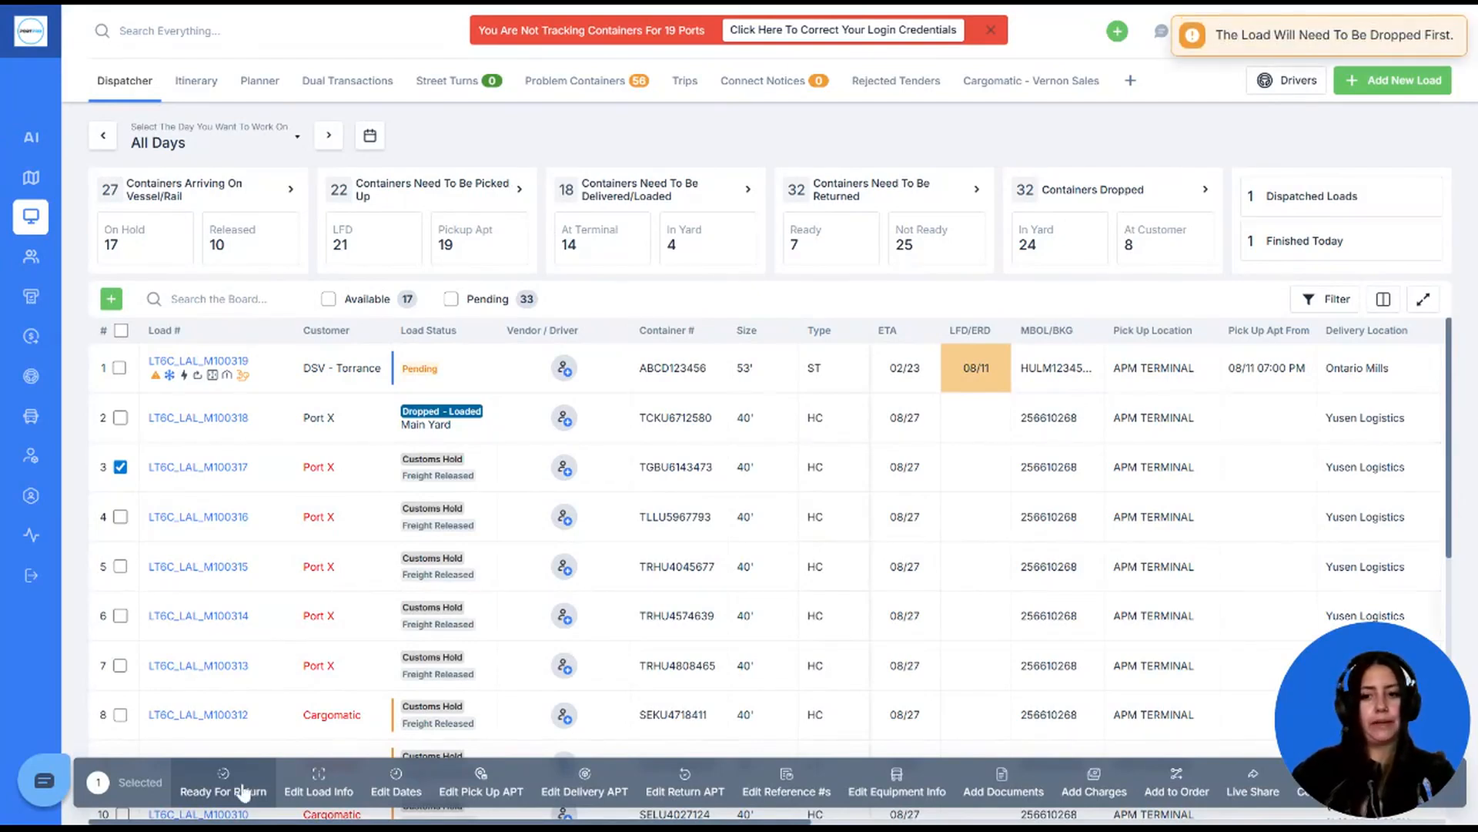
# - Review the selected load's bulk edit forms, from load info, dates and appointments through reference numbers, equipment info and document upload
pyautogui.click(343, 793)
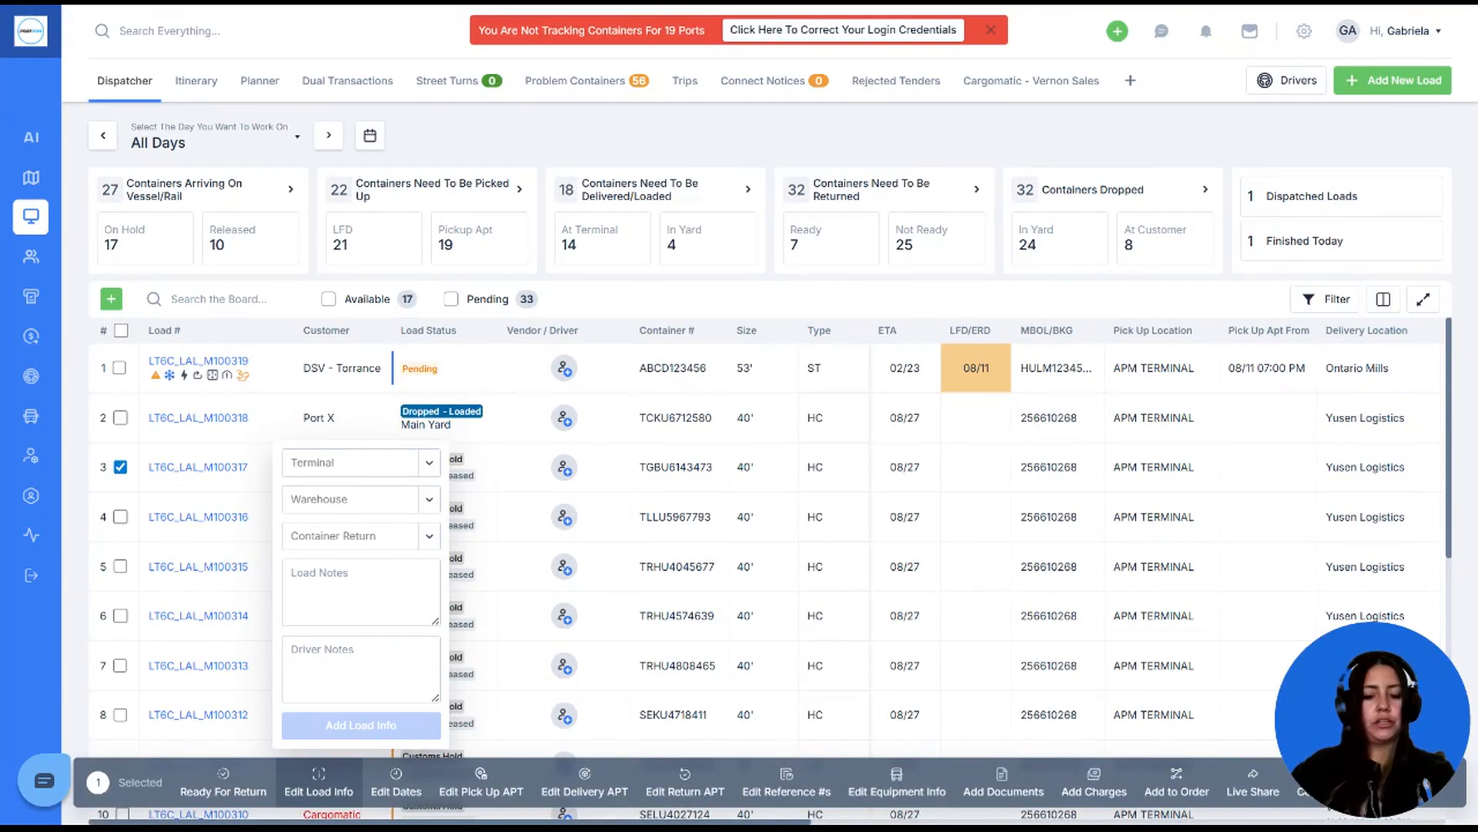
pyautogui.click(396, 793)
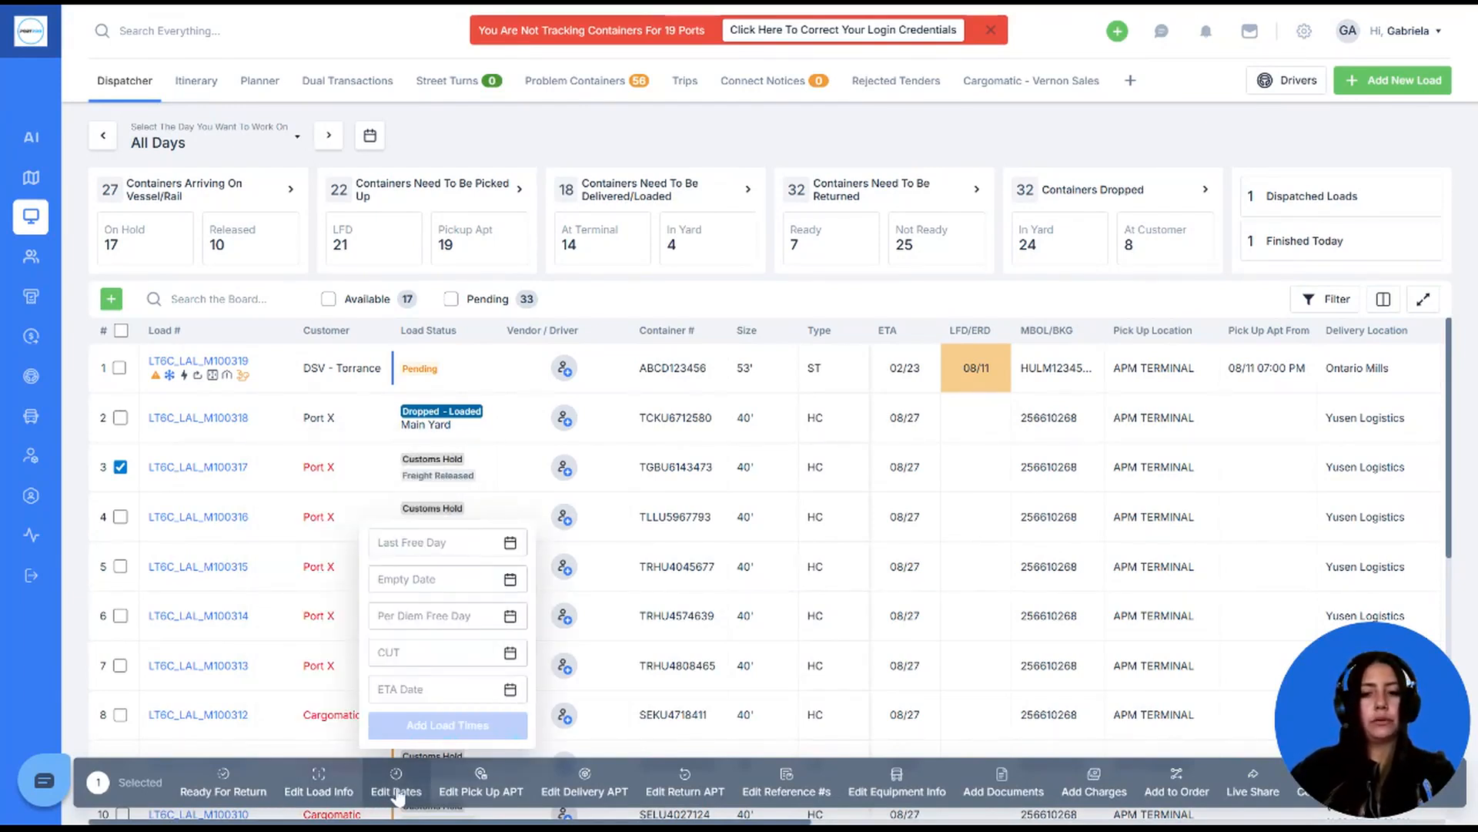
pyautogui.click(490, 800)
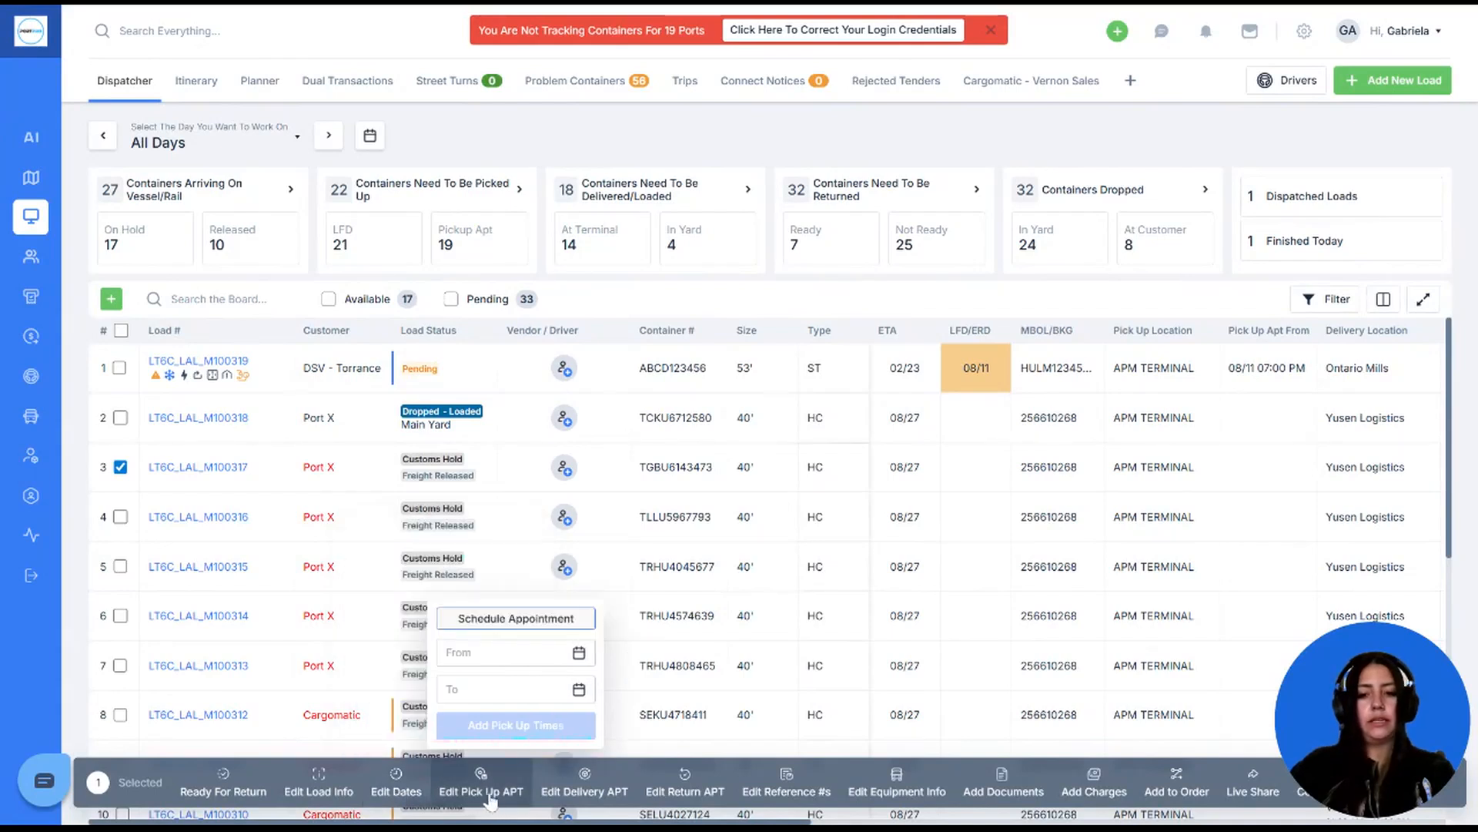
pyautogui.click(608, 797)
pyautogui.click(684, 793)
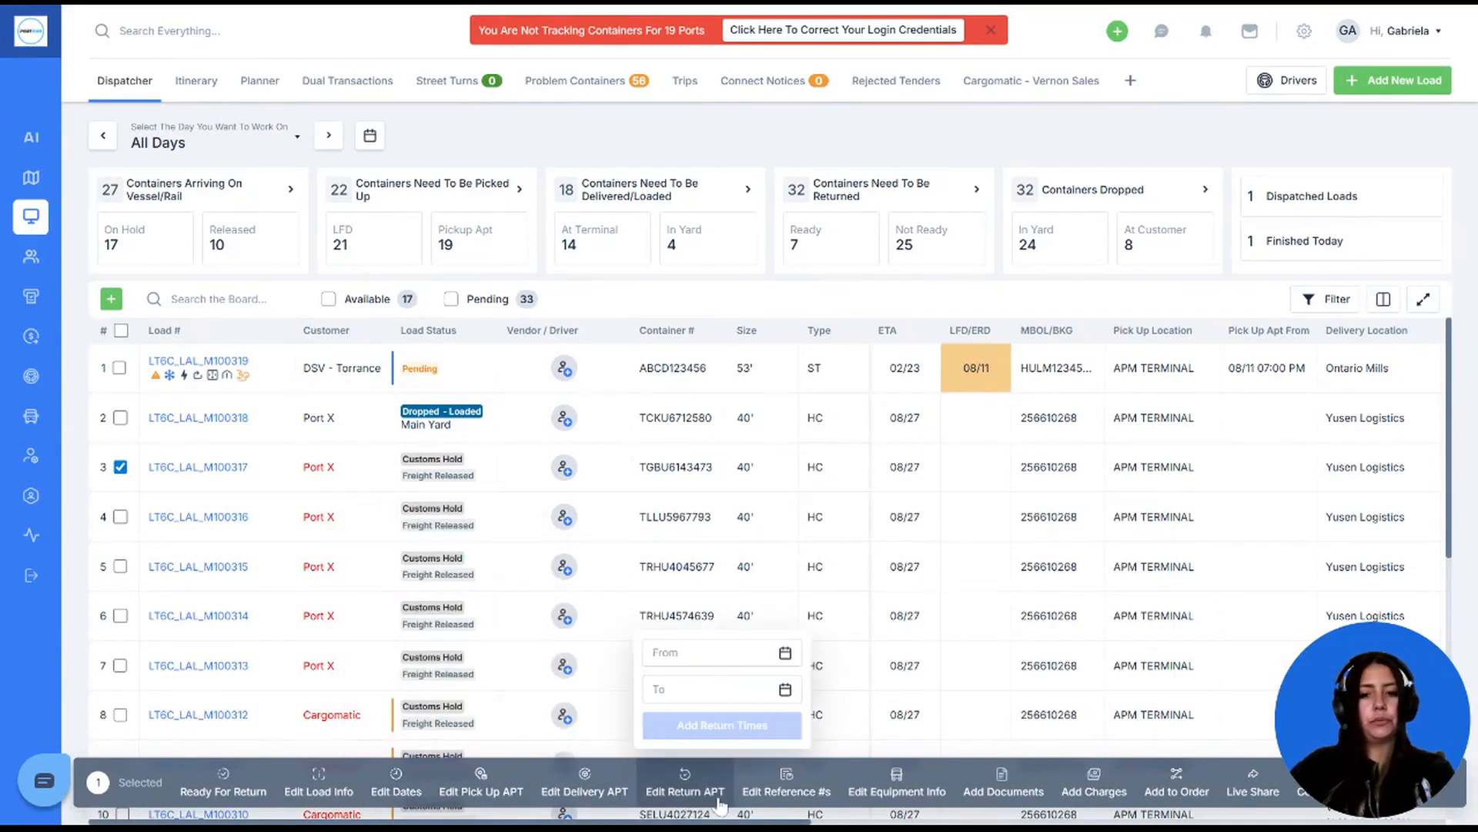
pyautogui.click(780, 797)
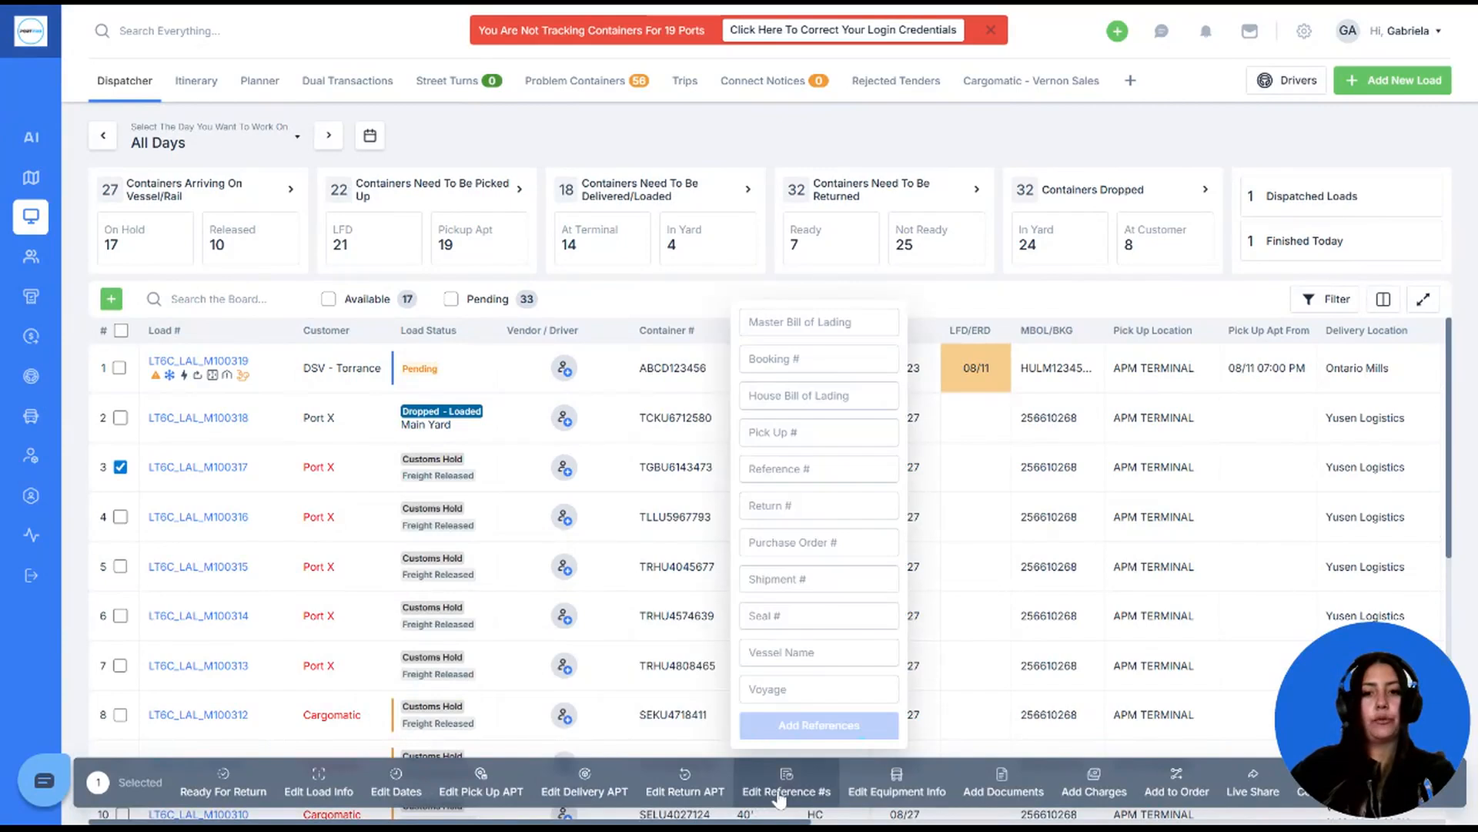
pyautogui.click(888, 788)
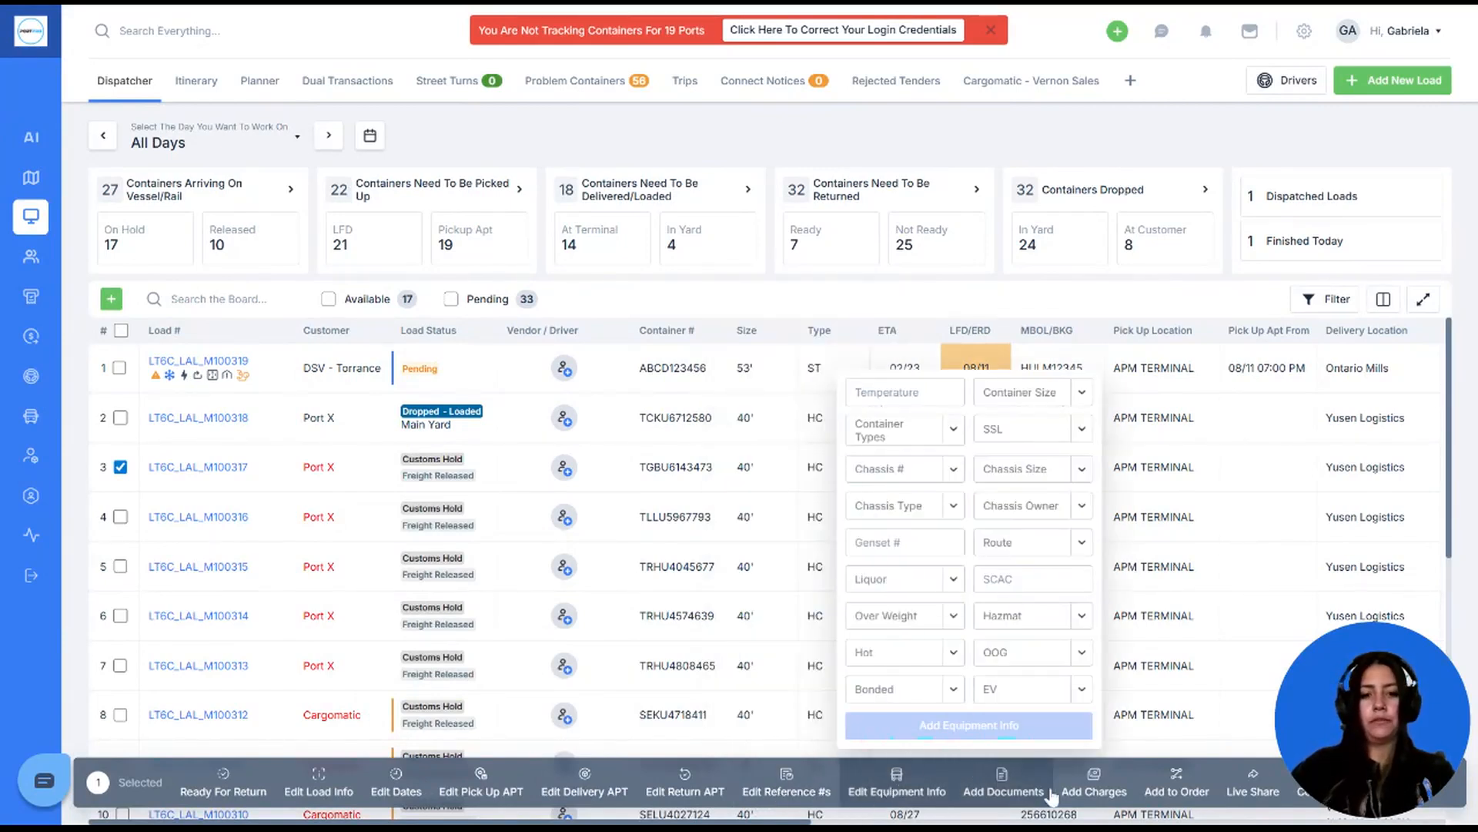
pyautogui.click(1011, 785)
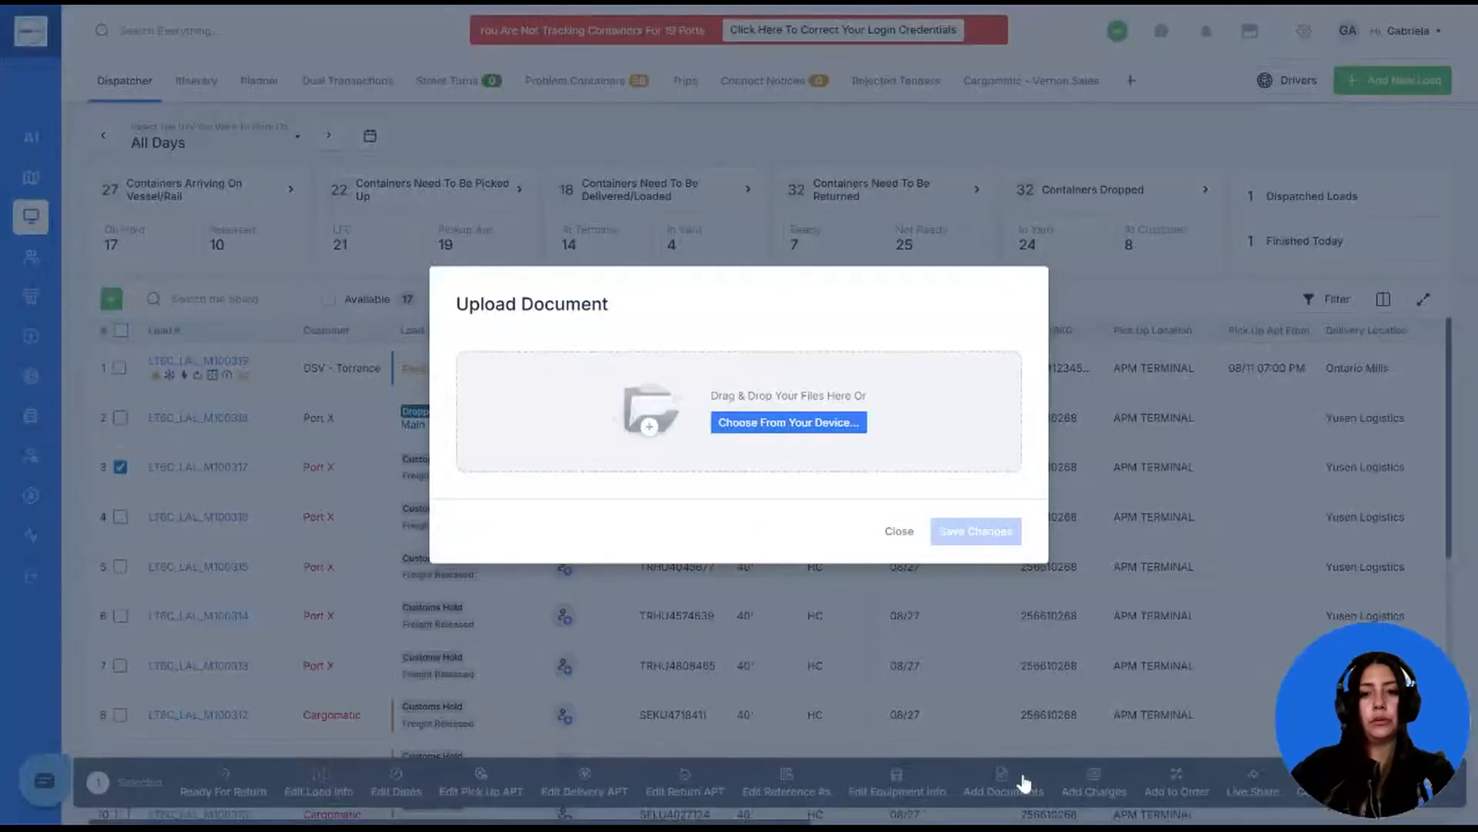
pyautogui.click(897, 531)
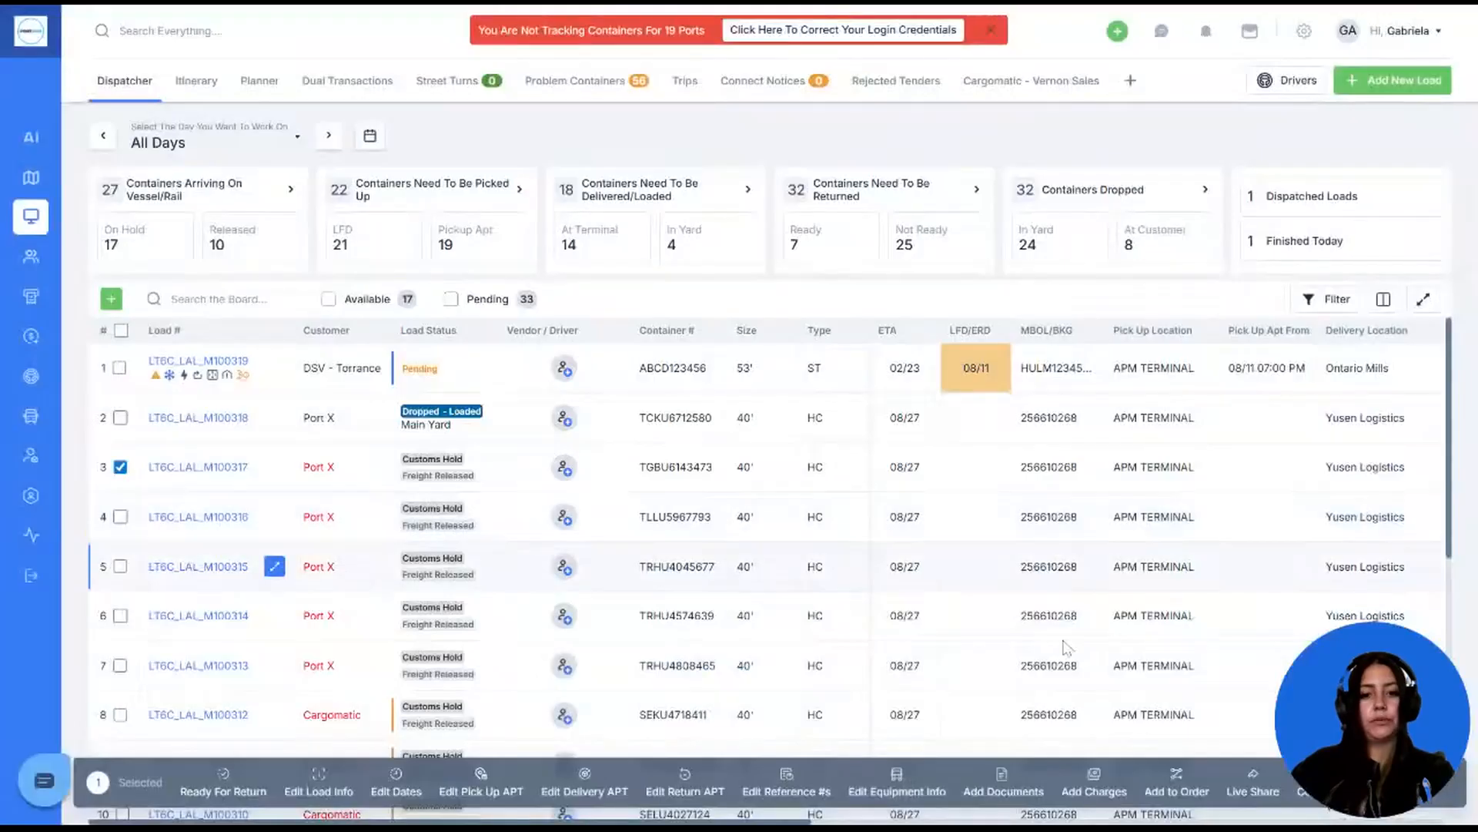
# - Add a DRY RUN charge of 50.00 to the selected load
pyautogui.click(1097, 793)
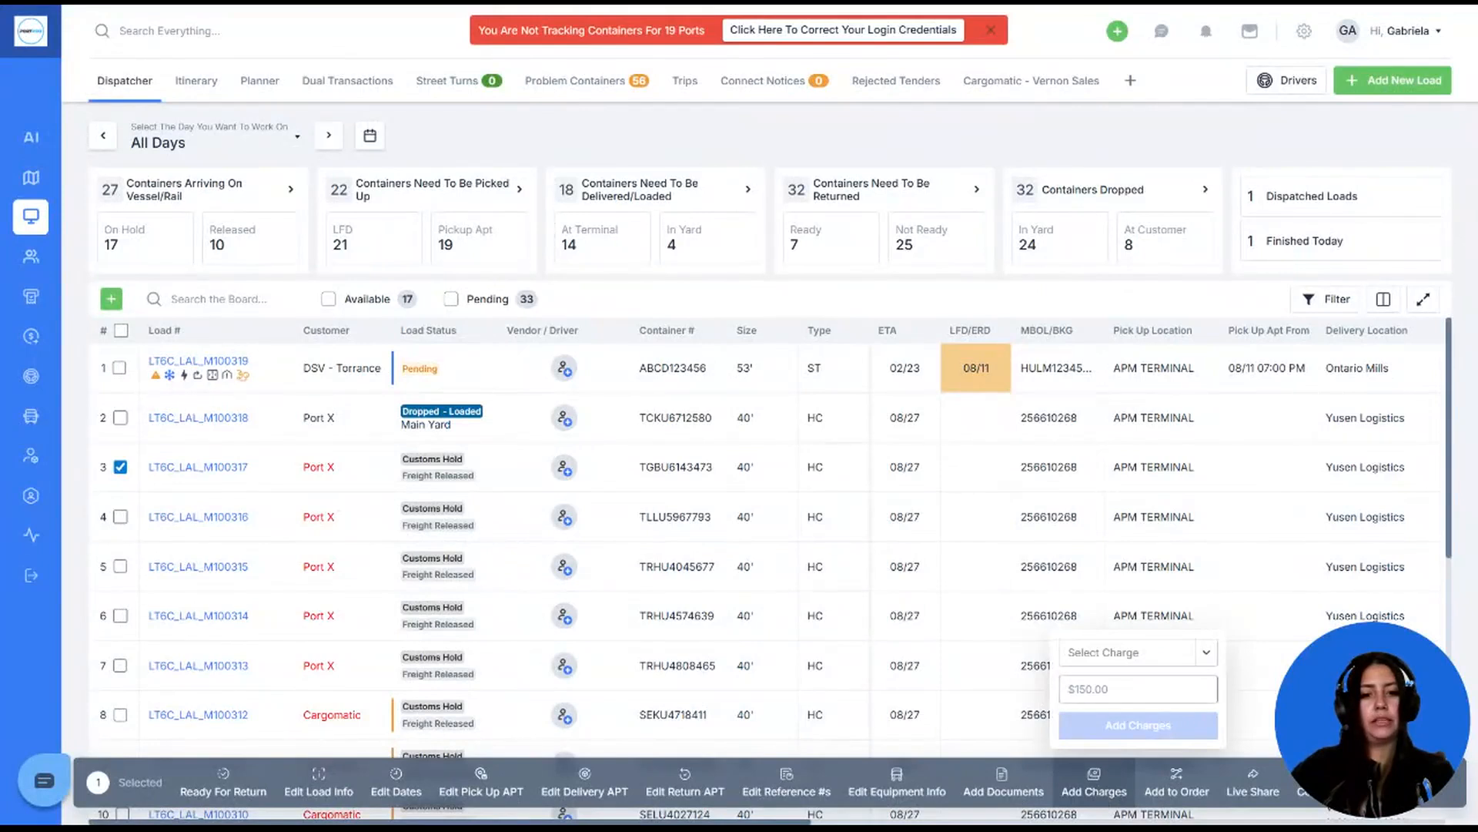
pyautogui.click(1138, 661)
pyautogui.write('dry')
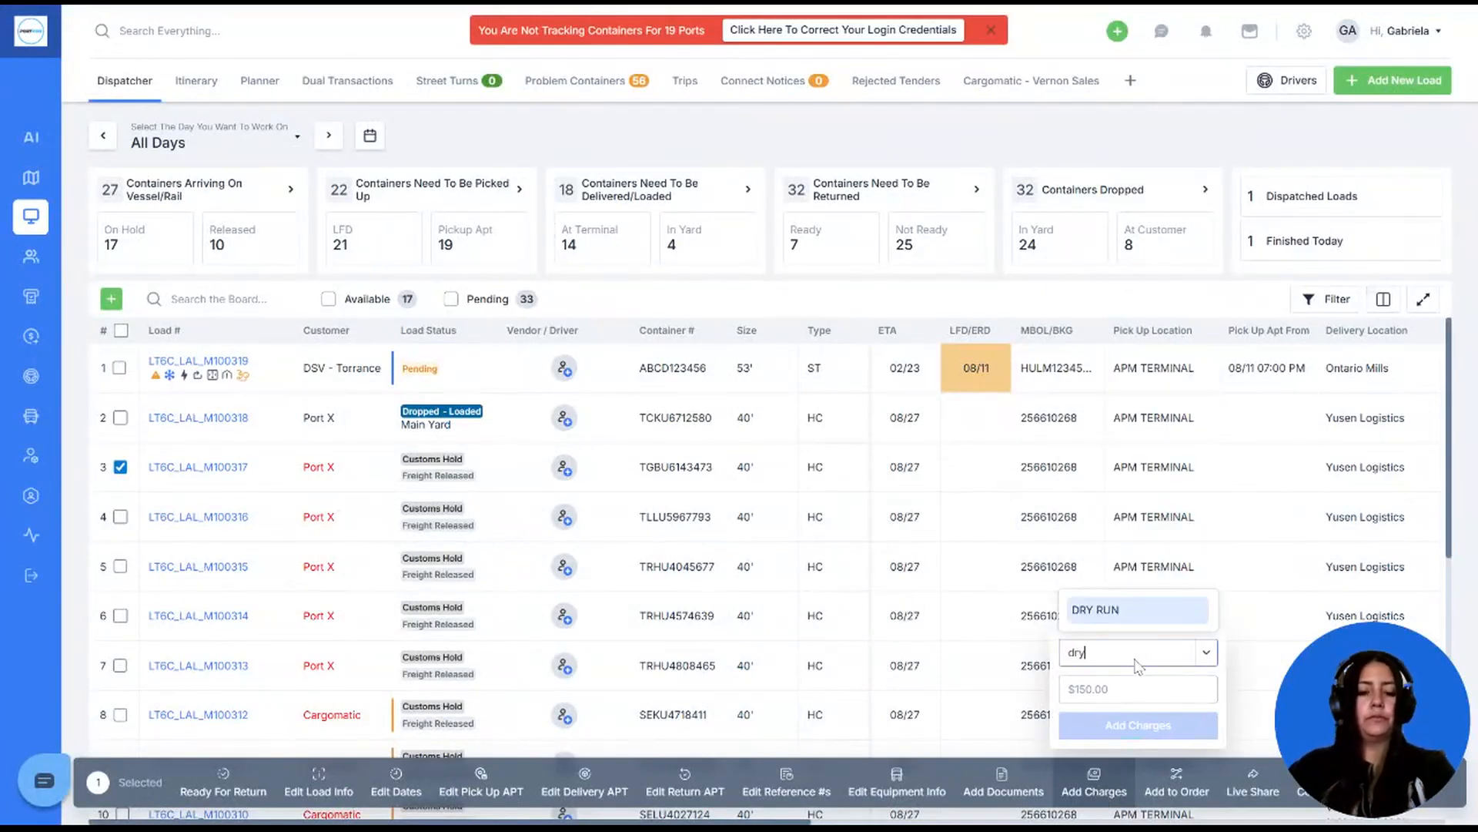
pyautogui.press('Return')
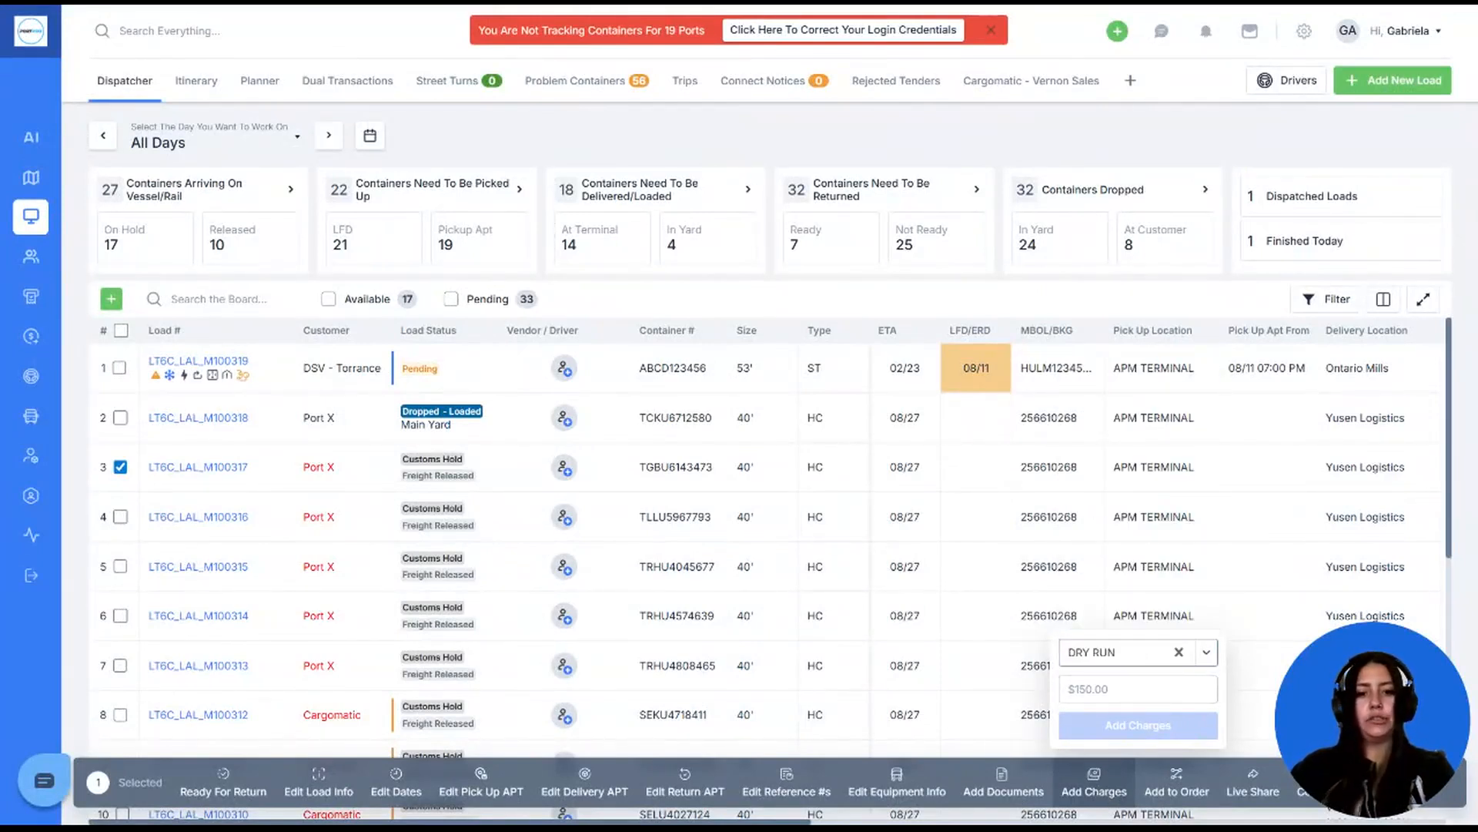
pyautogui.click(1118, 687)
pyautogui.write('50')
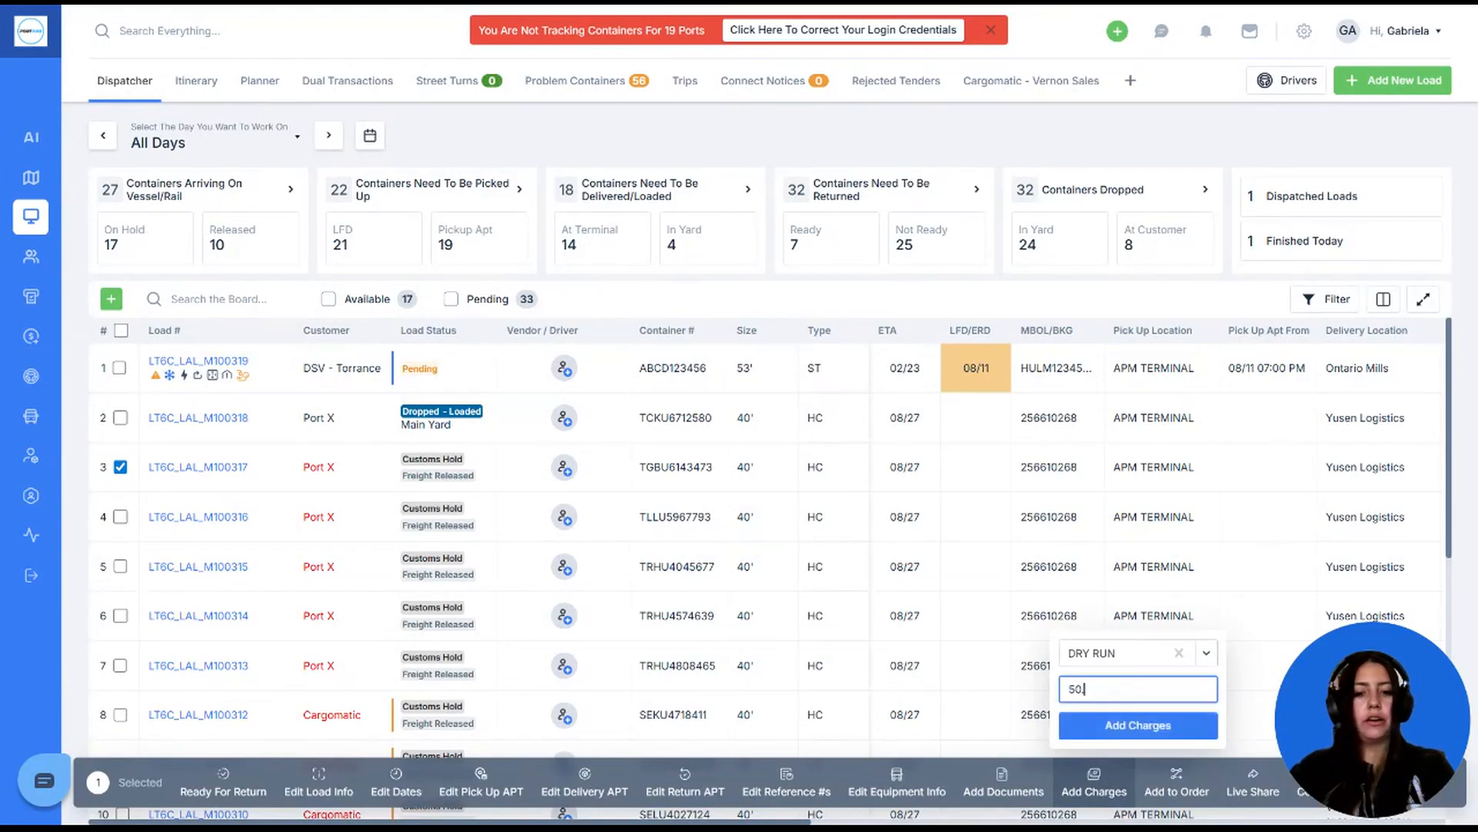
pyautogui.write('.00')
pyautogui.click(1138, 725)
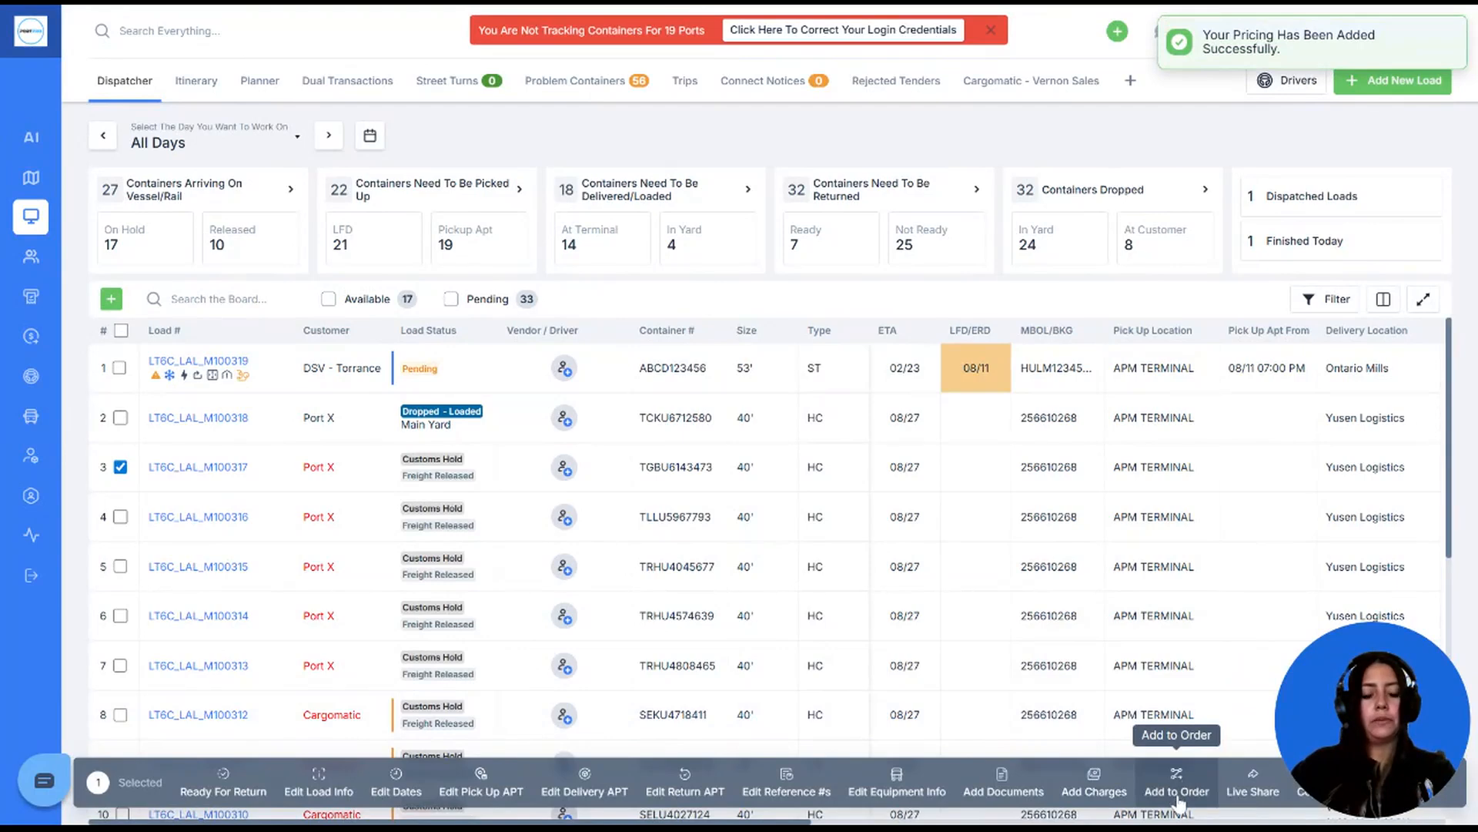
# - Review the selected load's Add to Order options and its live tracking link sharing options, closing both without changes
pyautogui.click(1178, 803)
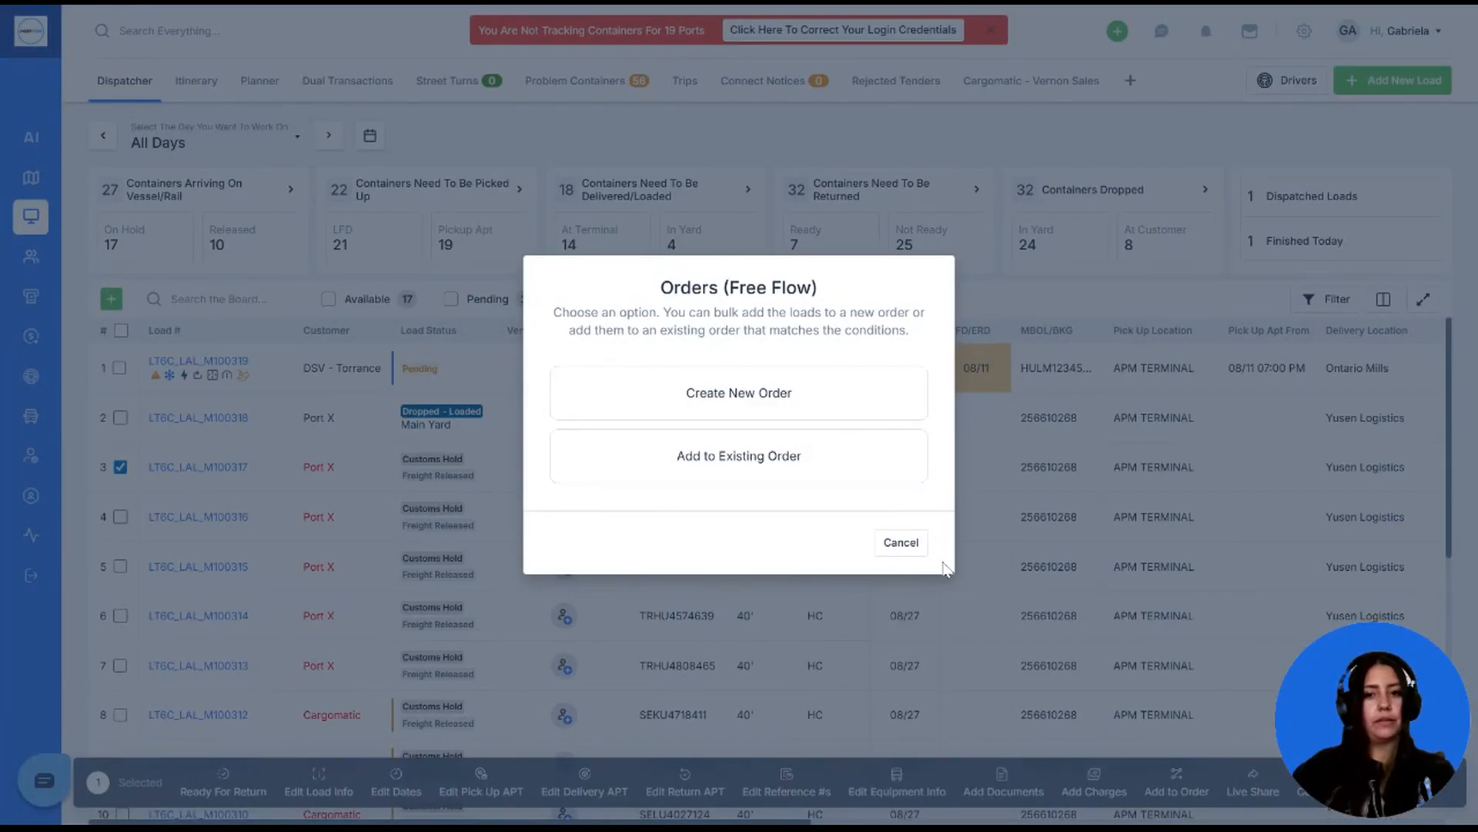
pyautogui.click(905, 548)
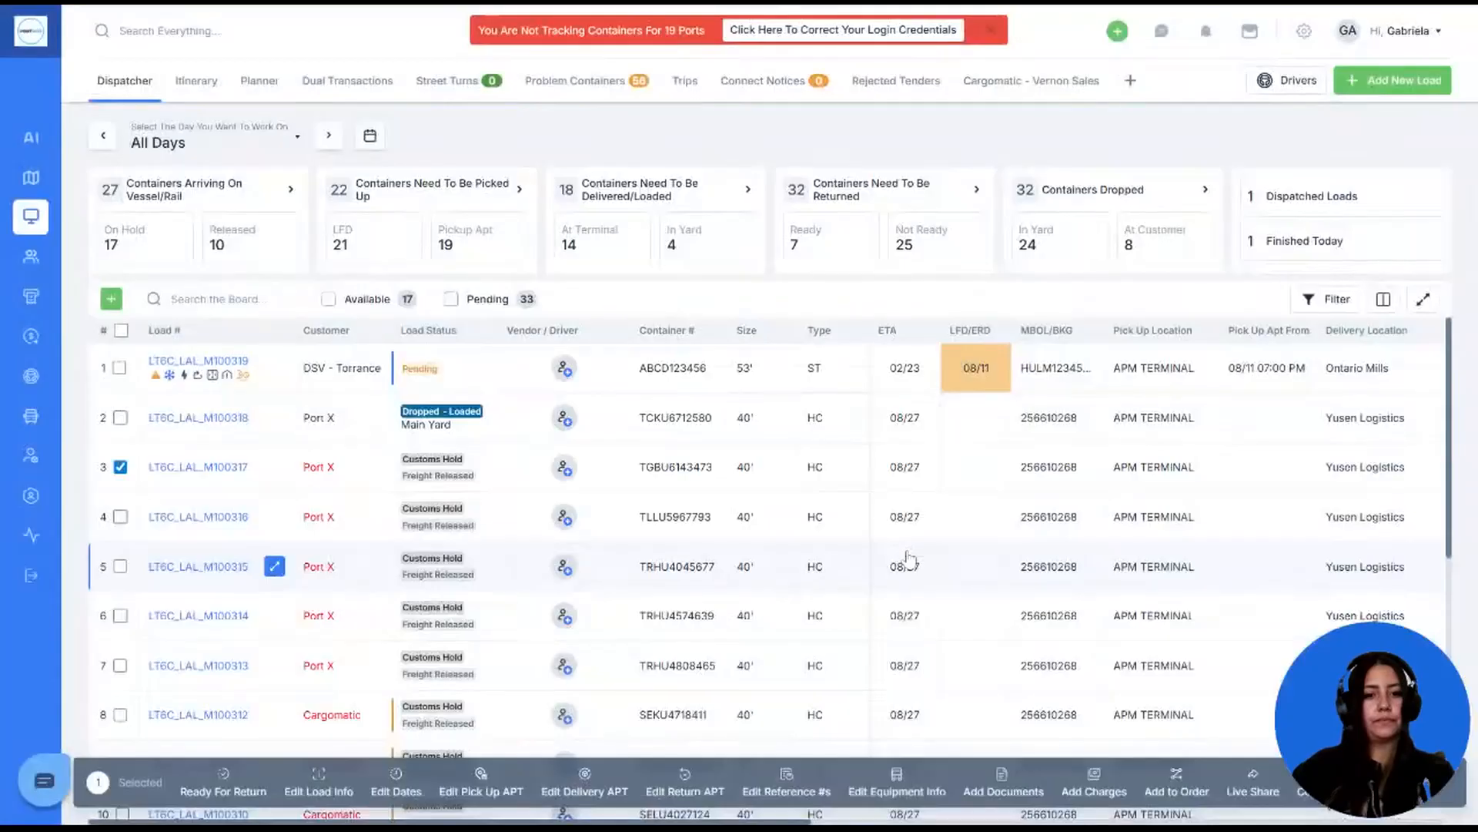
pyautogui.click(1253, 791)
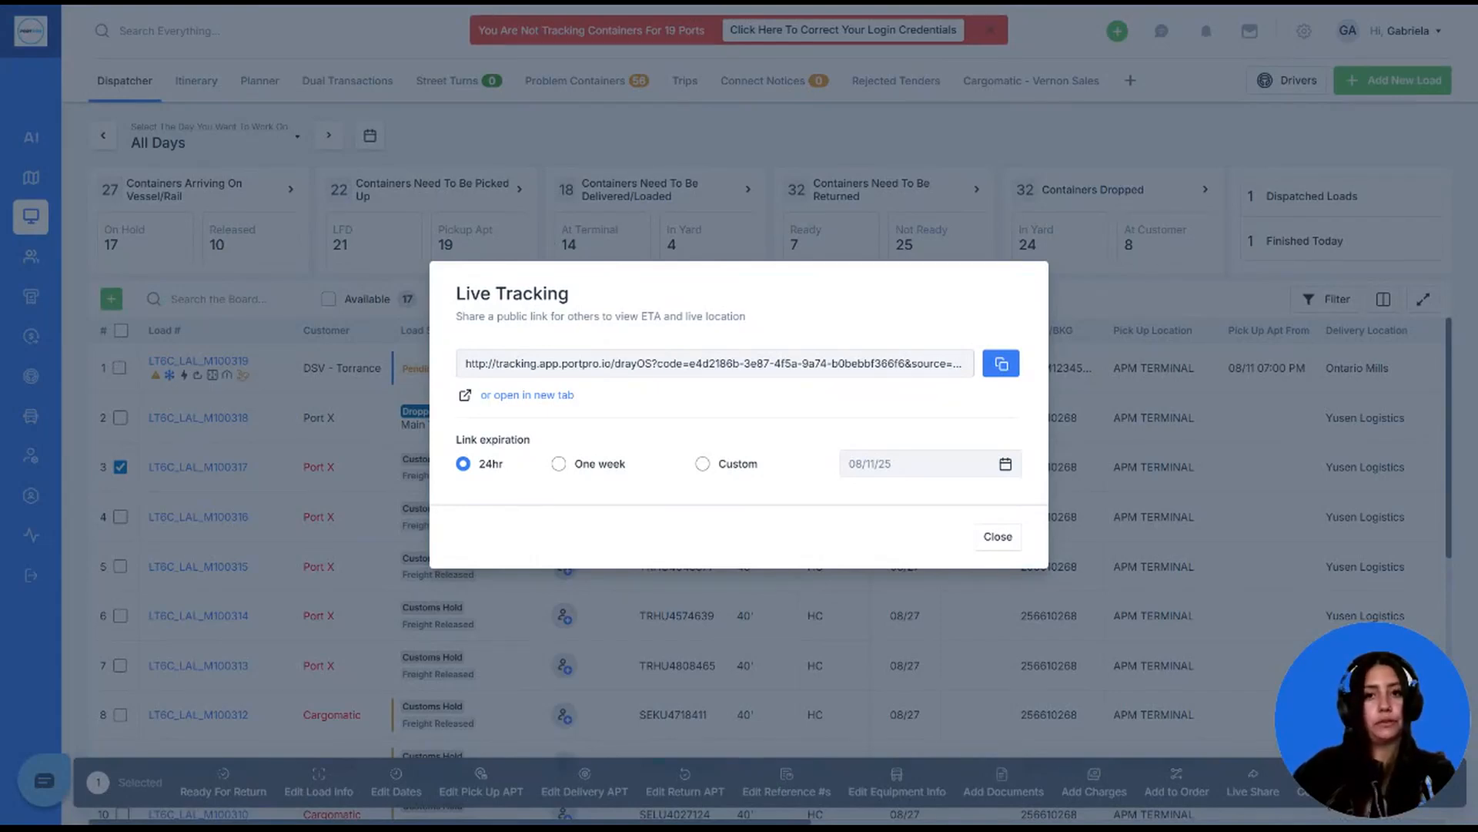
pyautogui.click(998, 537)
# - Copy the selected load's container number to the clipboard and check its delivery order print options
pyautogui.click(1334, 793)
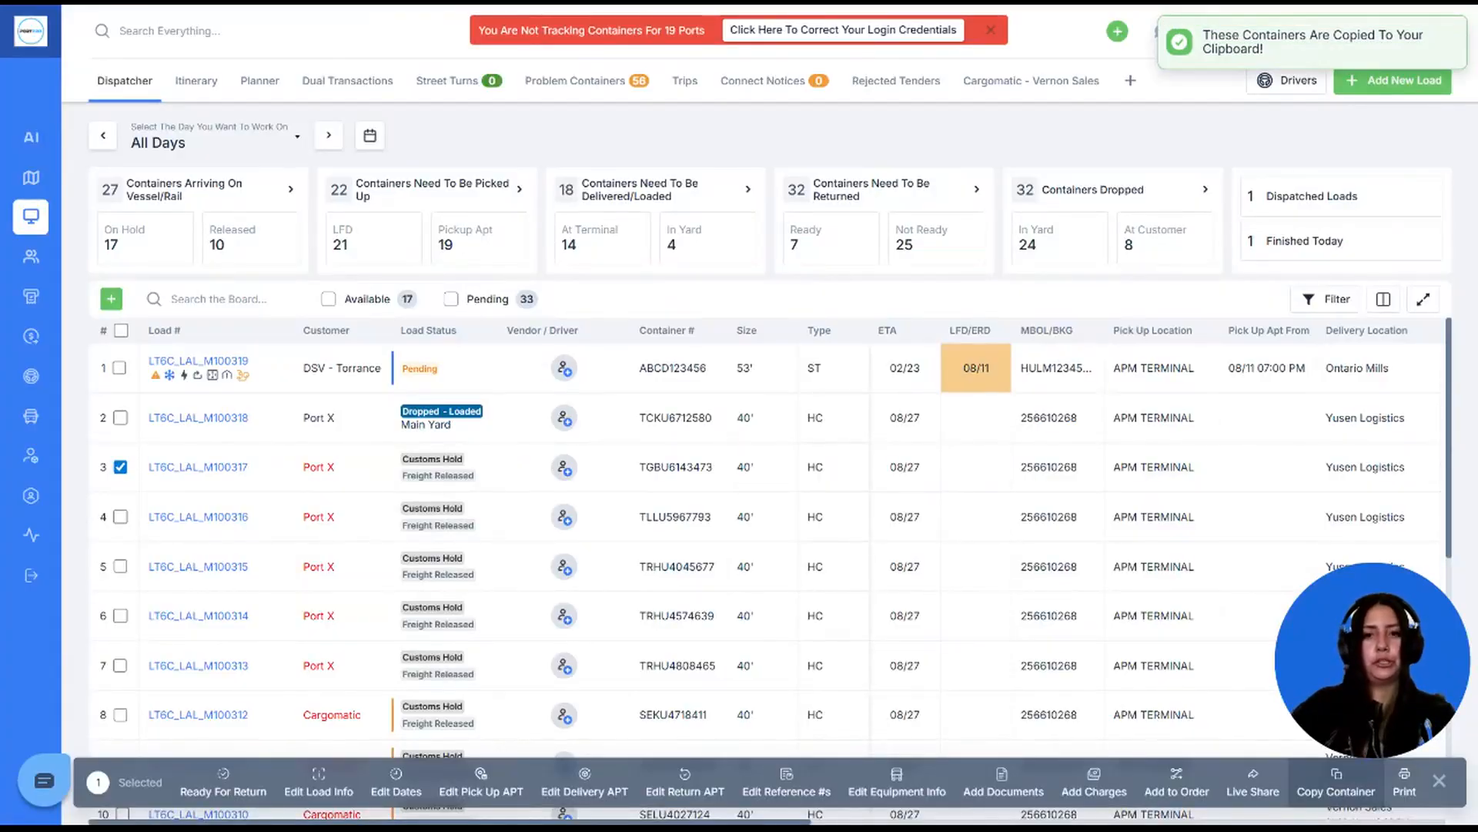
pyautogui.click(1403, 787)
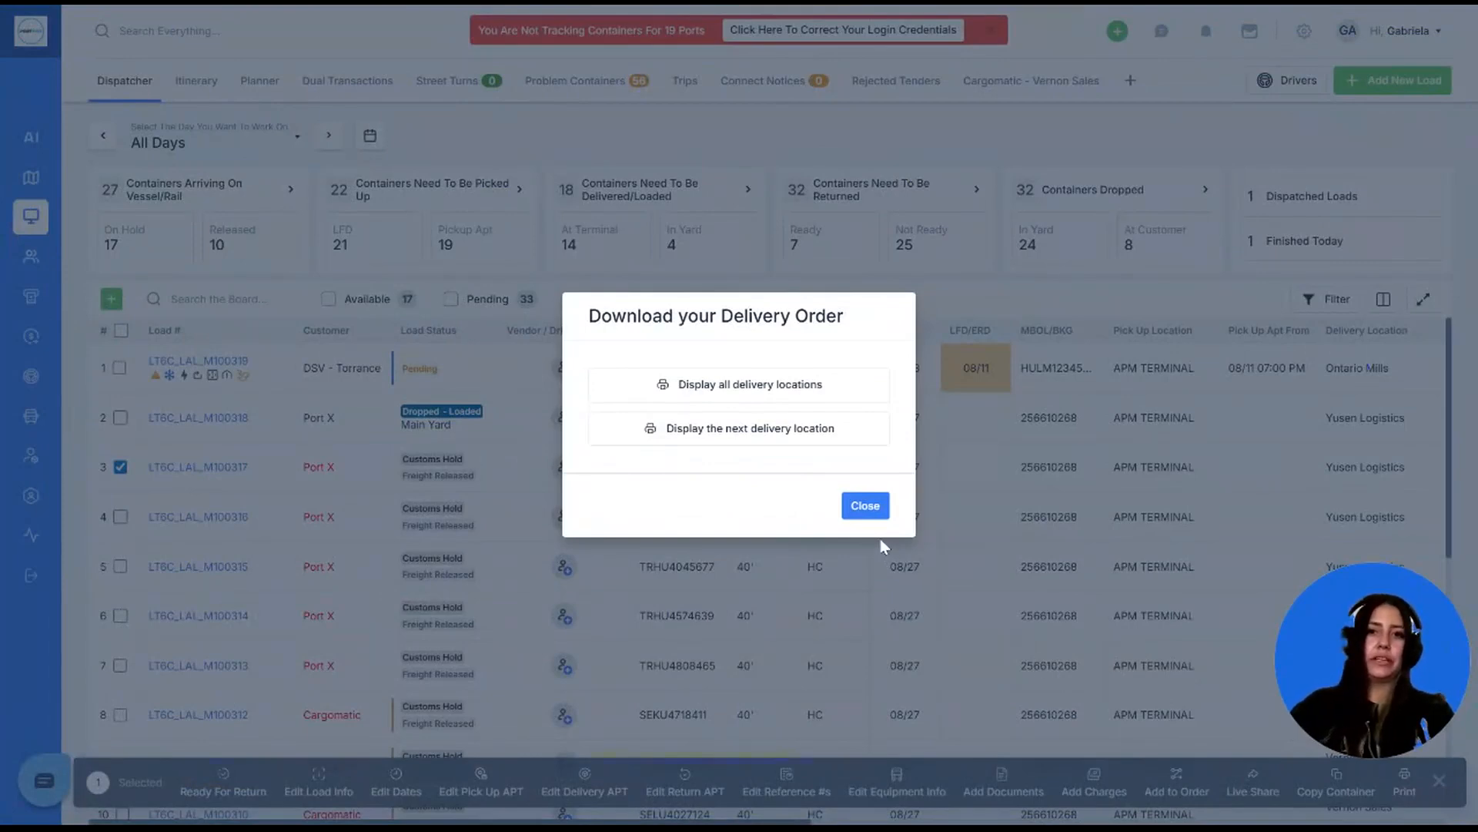
pyautogui.click(860, 509)
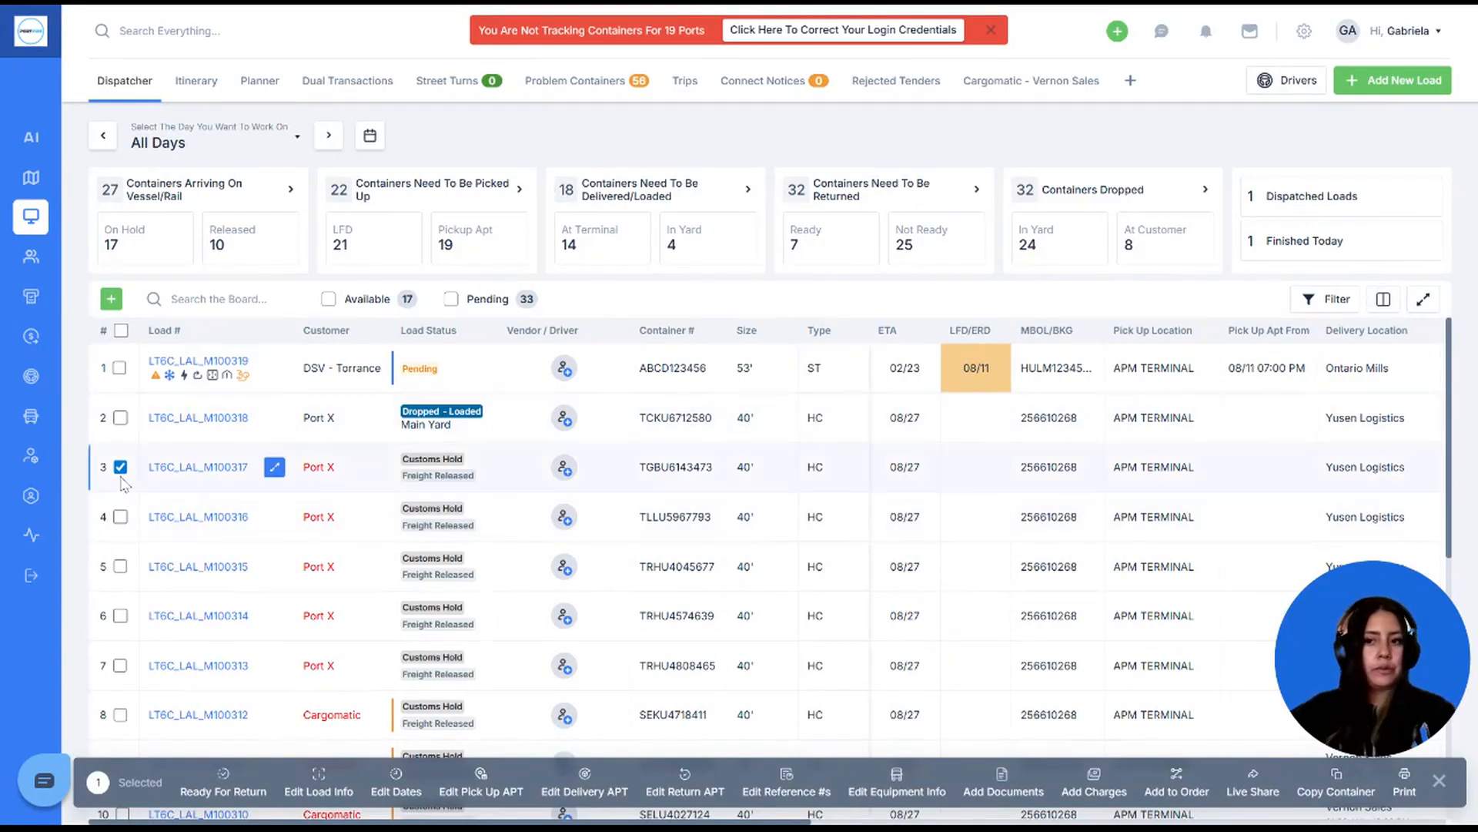
# - Add the loads in rows 4, 5 and 6 to the bulk selection
pyautogui.click(120, 516)
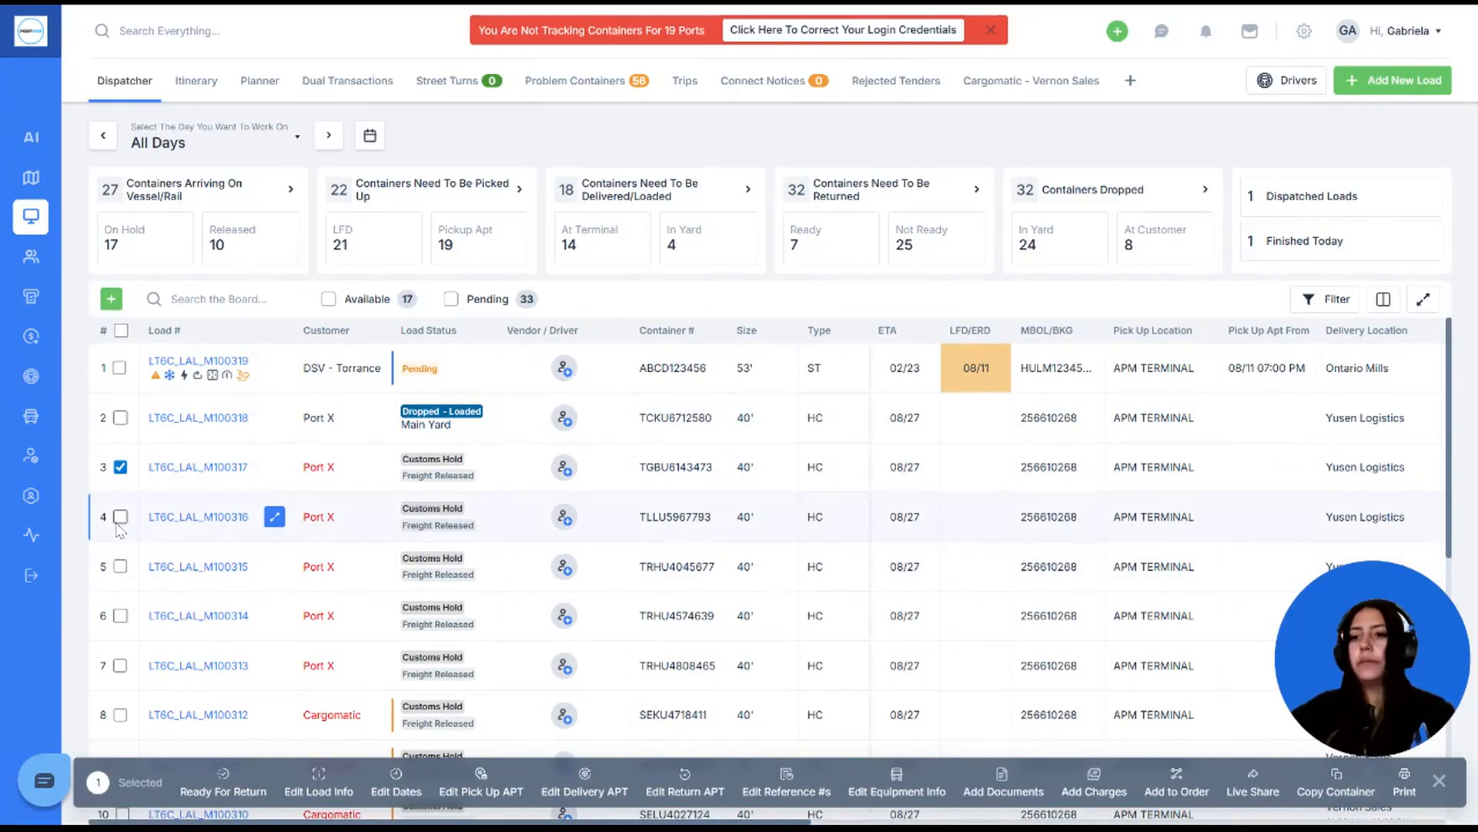
pyautogui.click(121, 567)
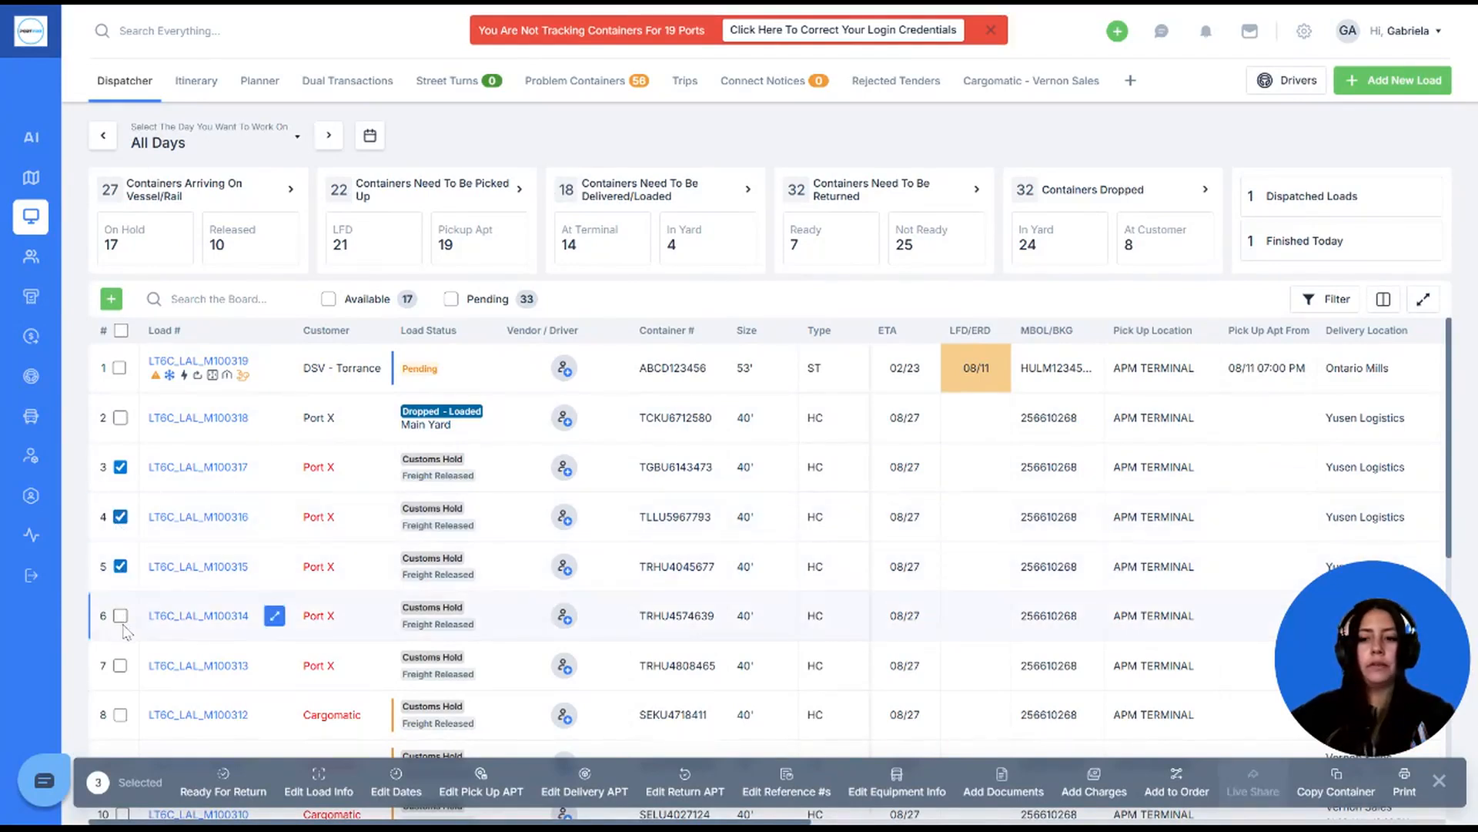
pyautogui.click(121, 615)
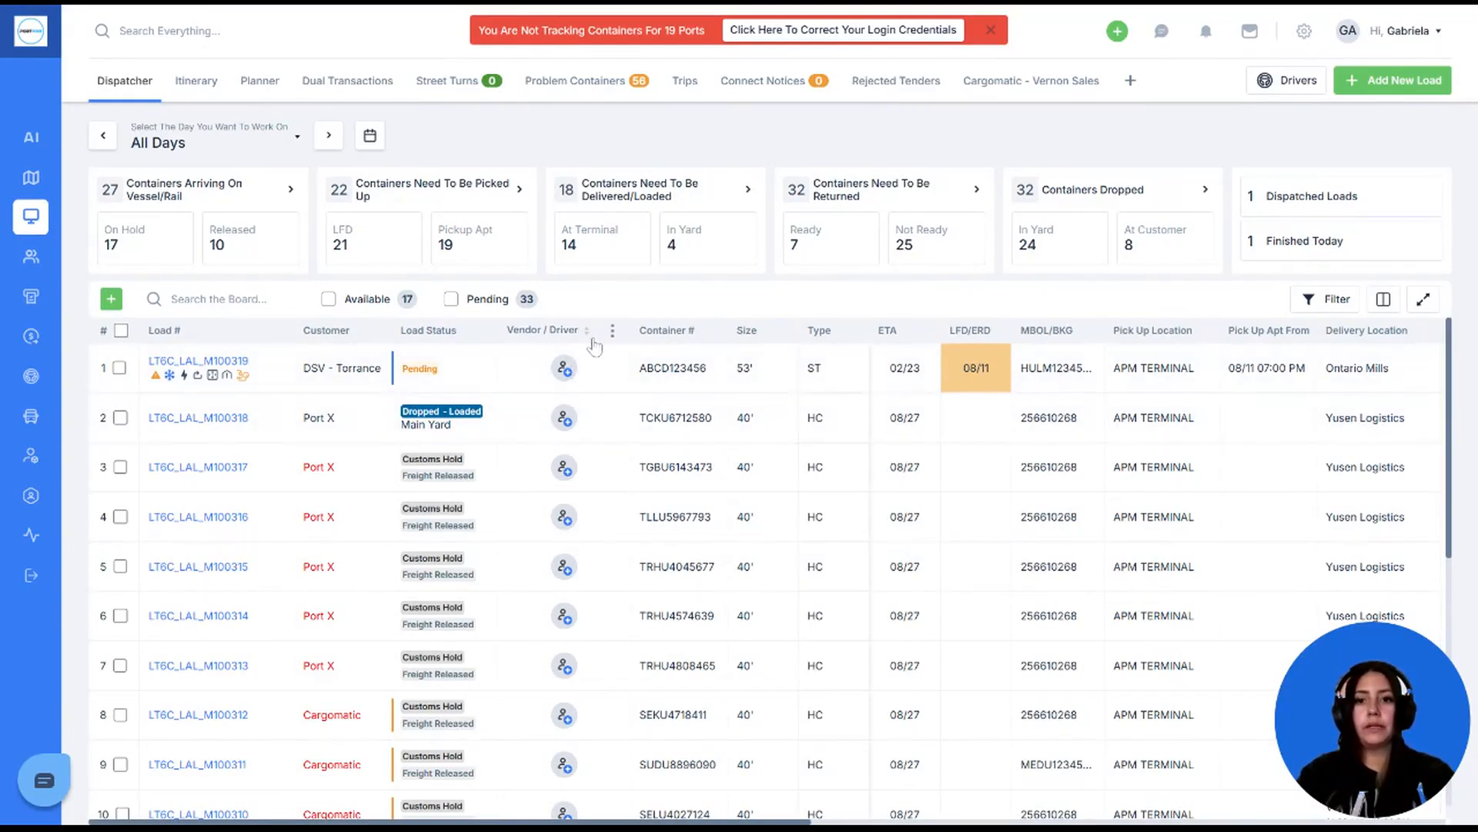
# - Compare the detailed and compact driver lists for the Dropped - Loaded load in row 2, and assign an available driver to it
pyautogui.click(564, 422)
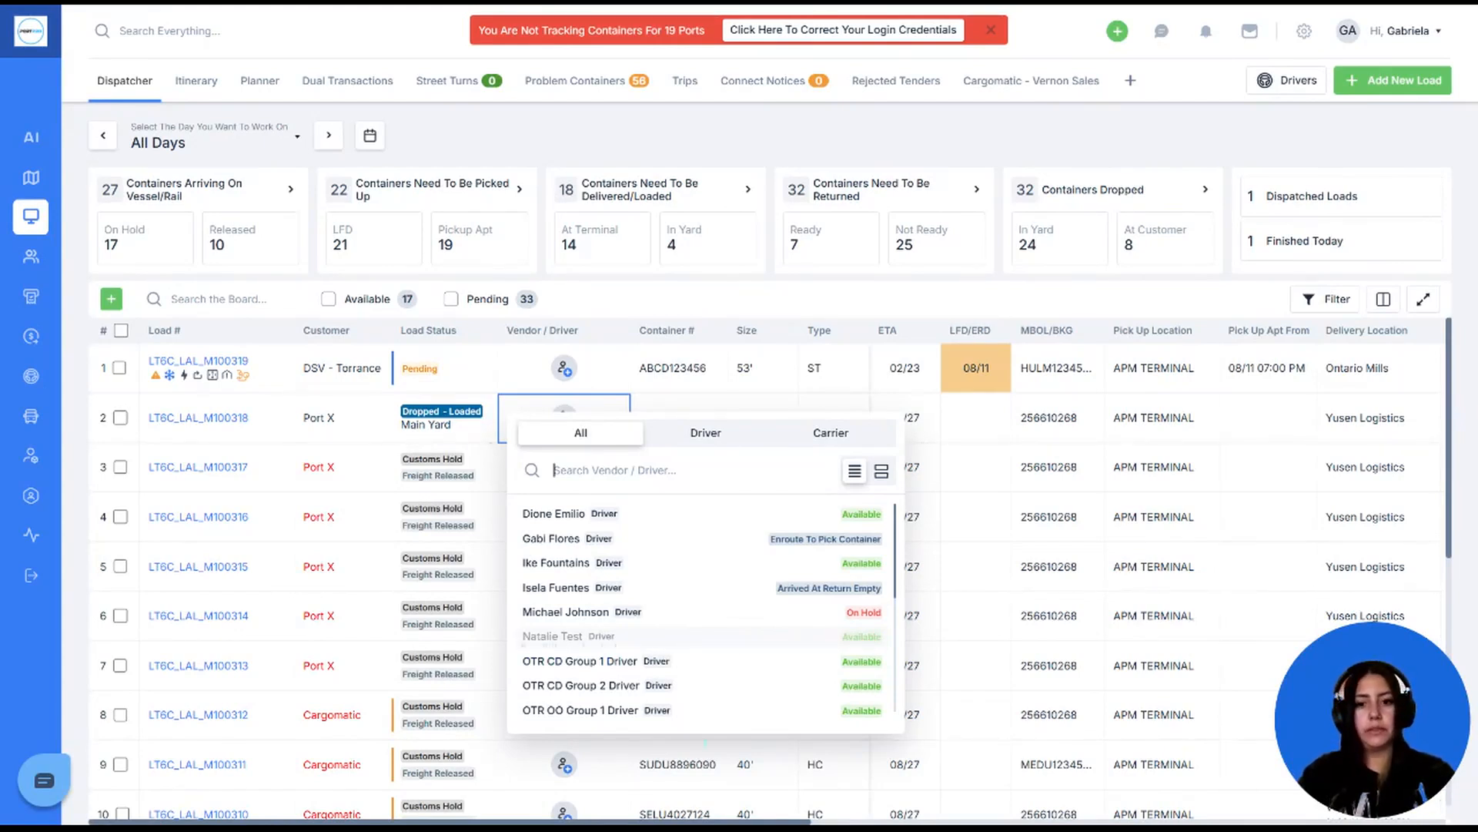
pyautogui.click(882, 472)
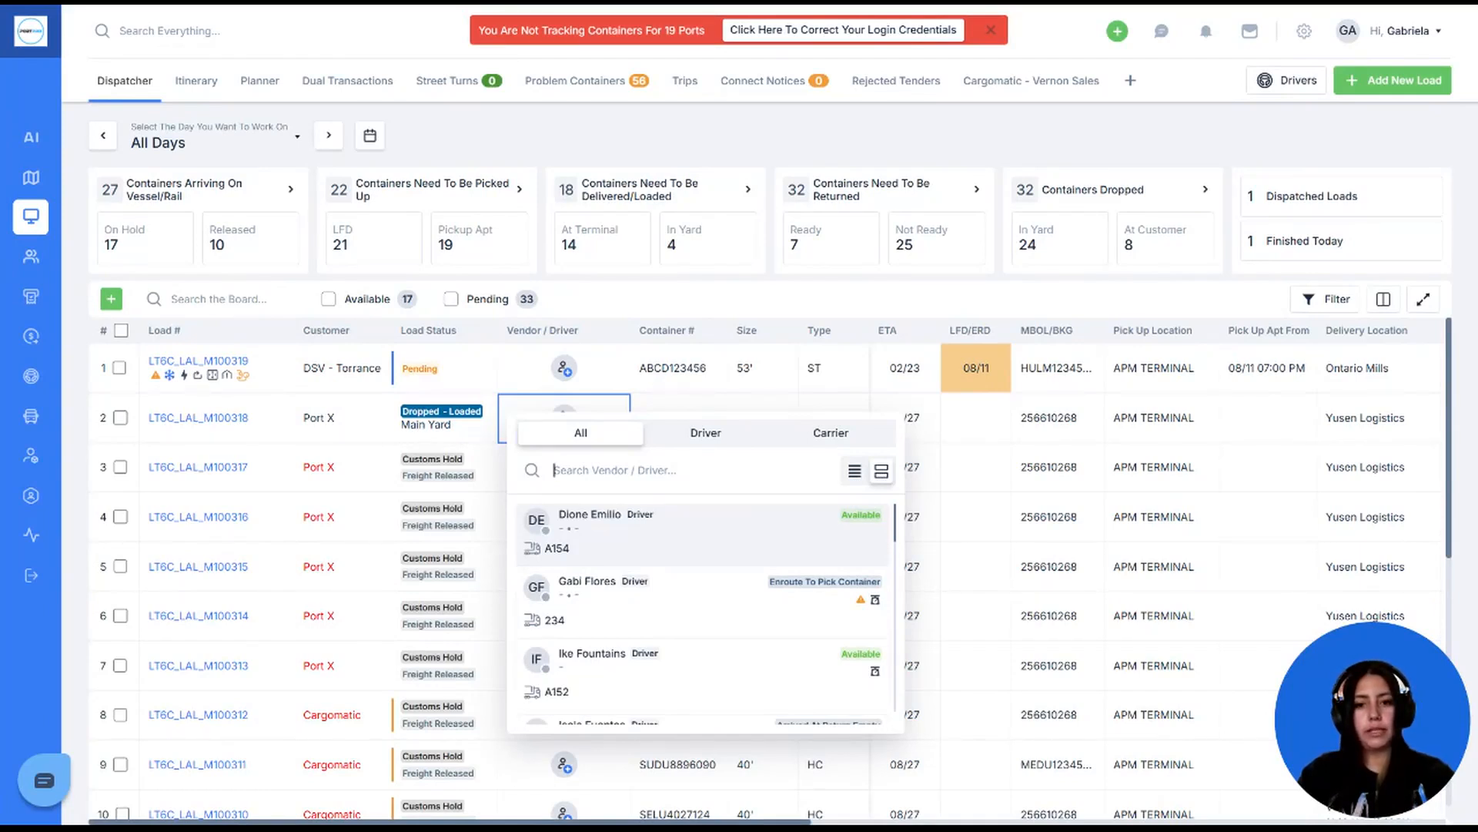
pyautogui.scroll(-1, 858, 529)
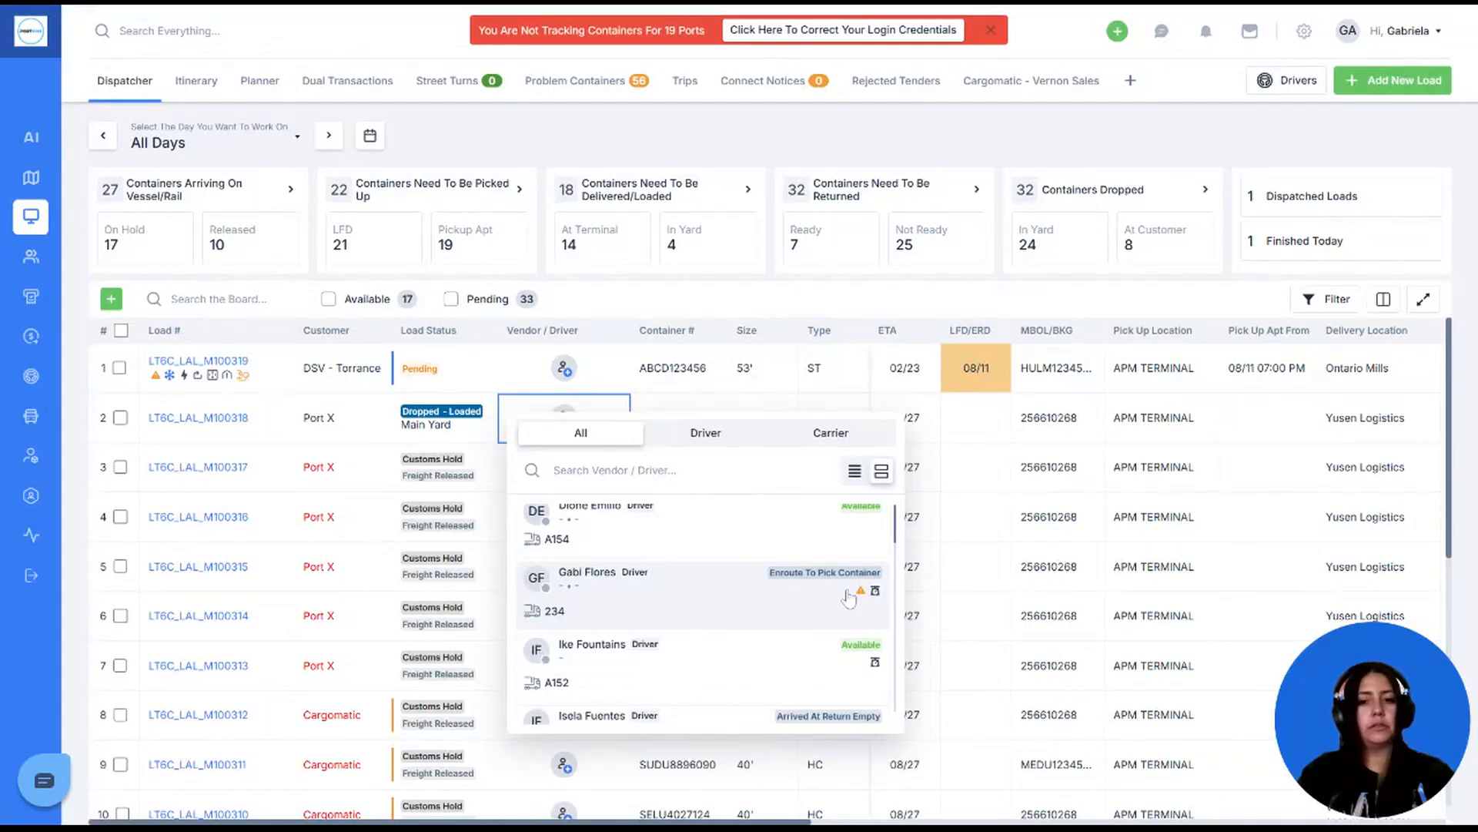
pyautogui.click(853, 473)
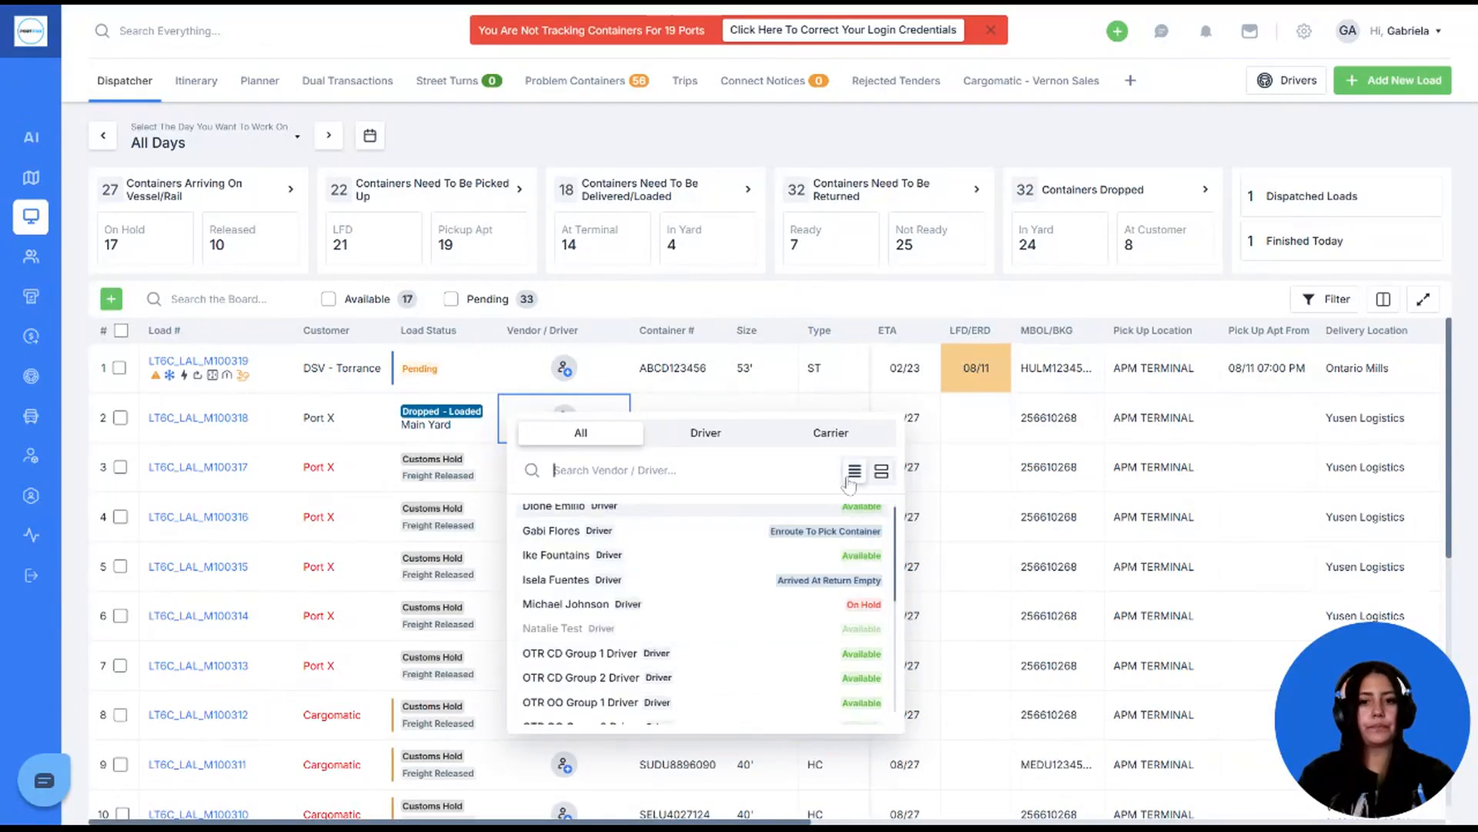
pyautogui.scroll(1, 726, 549)
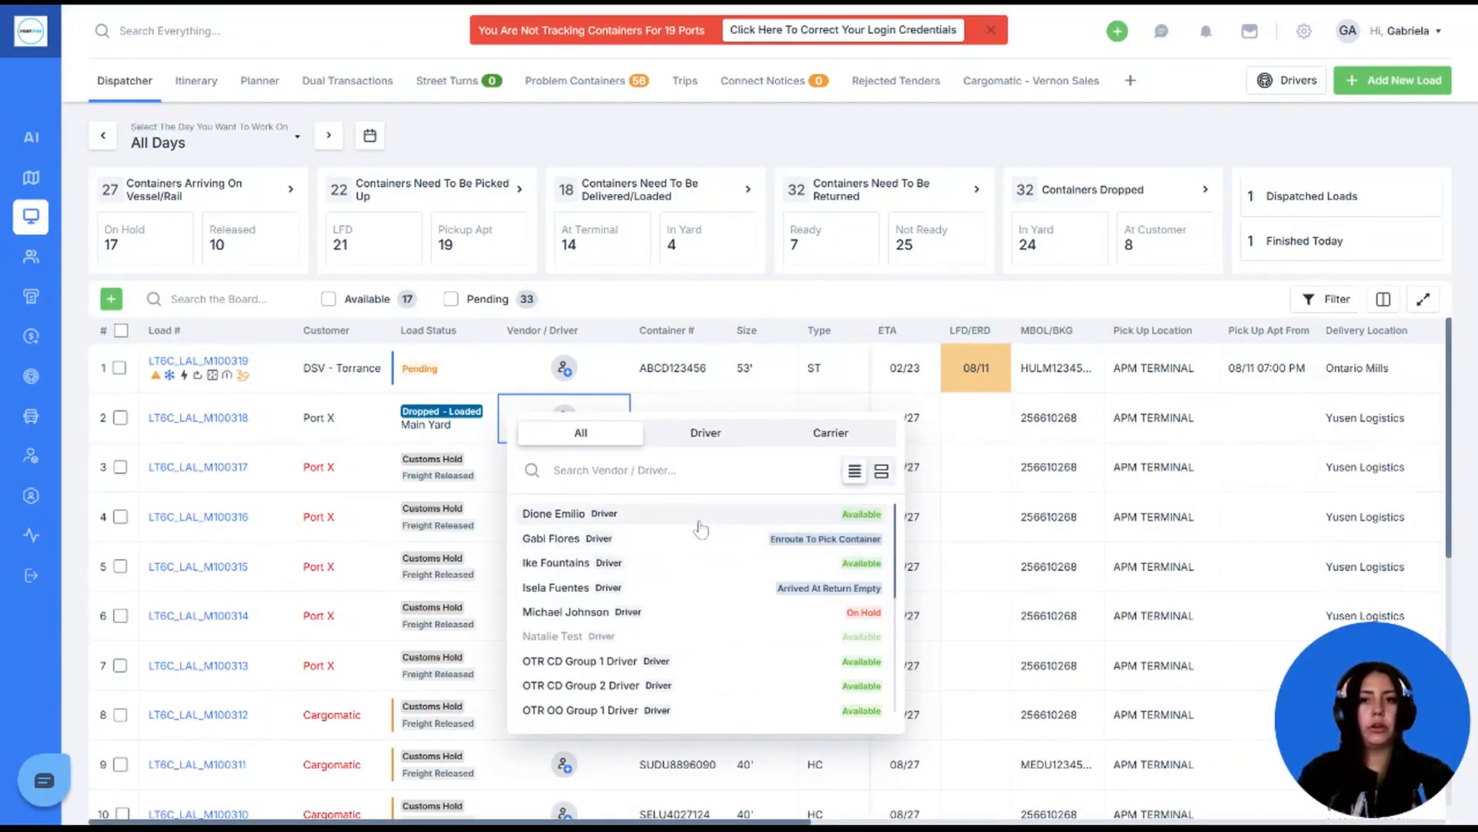
pyautogui.click(572, 563)
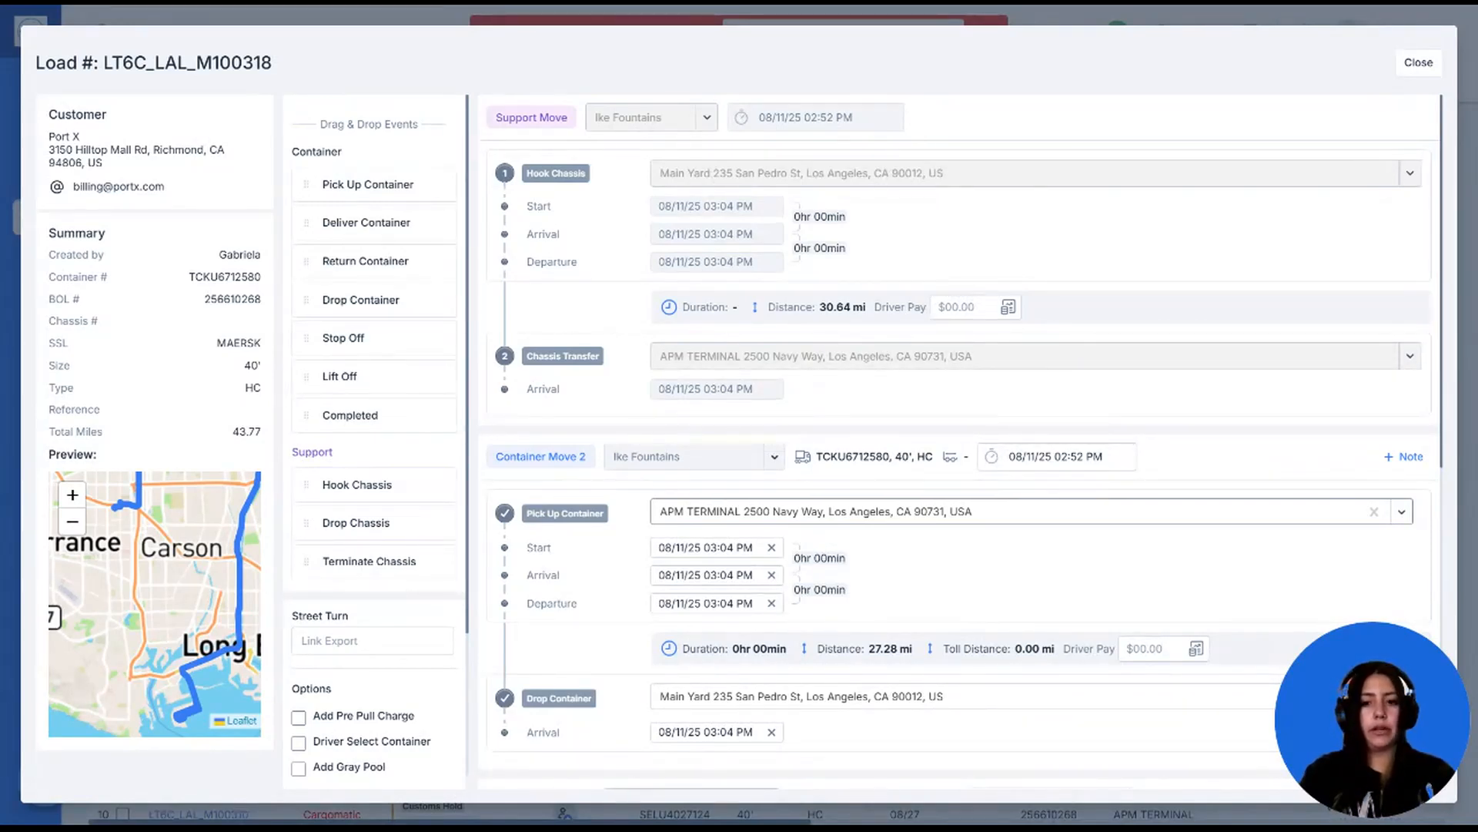
# - Add a Drop Container event between the delivery and return events of Container Move 3, review the resulting moves and close the routing
pyautogui.scroll(-8, 963, 443)
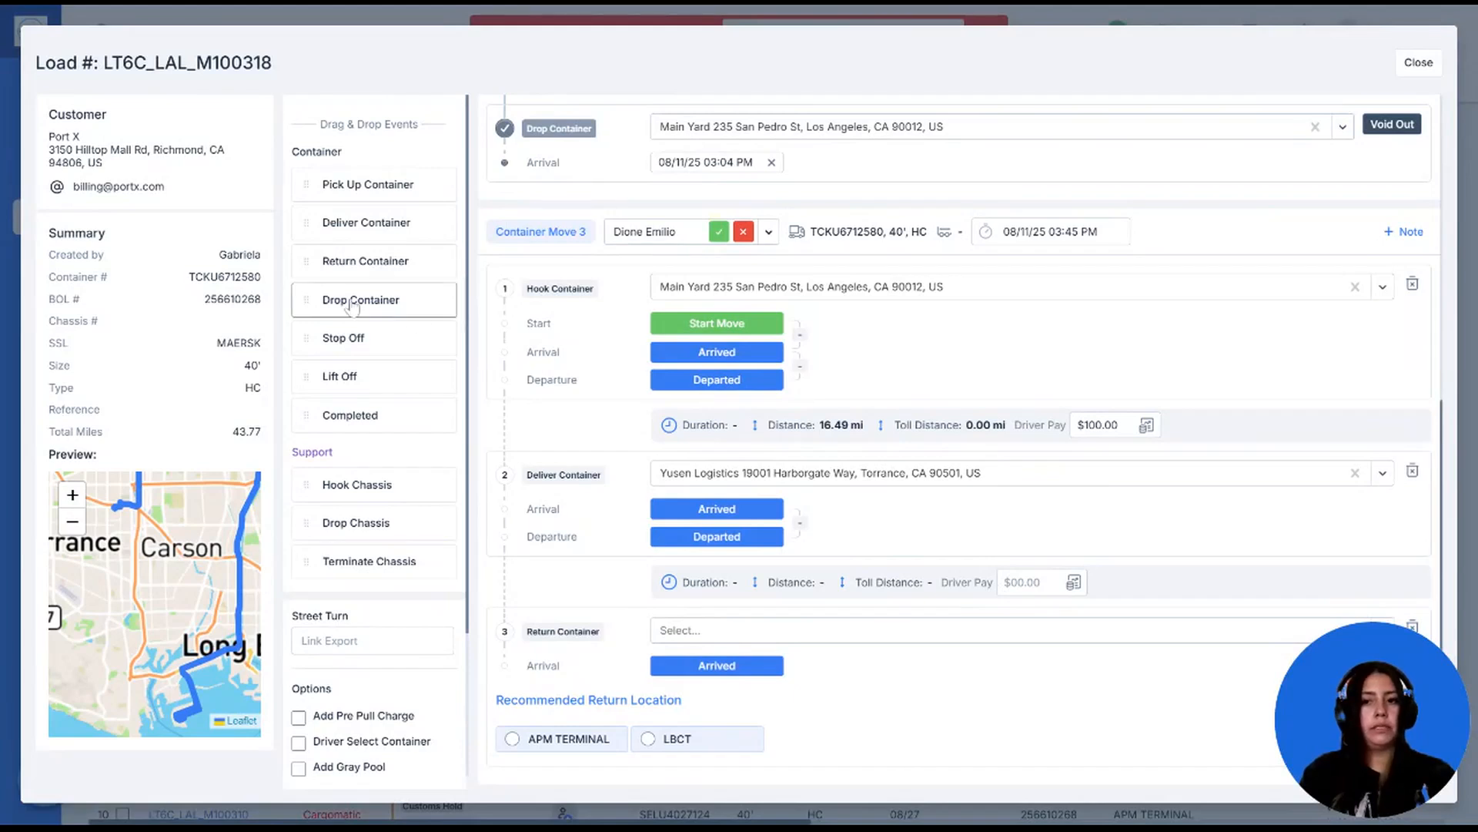
pyautogui.moveTo(330, 308); pyautogui.dragTo(958, 609)
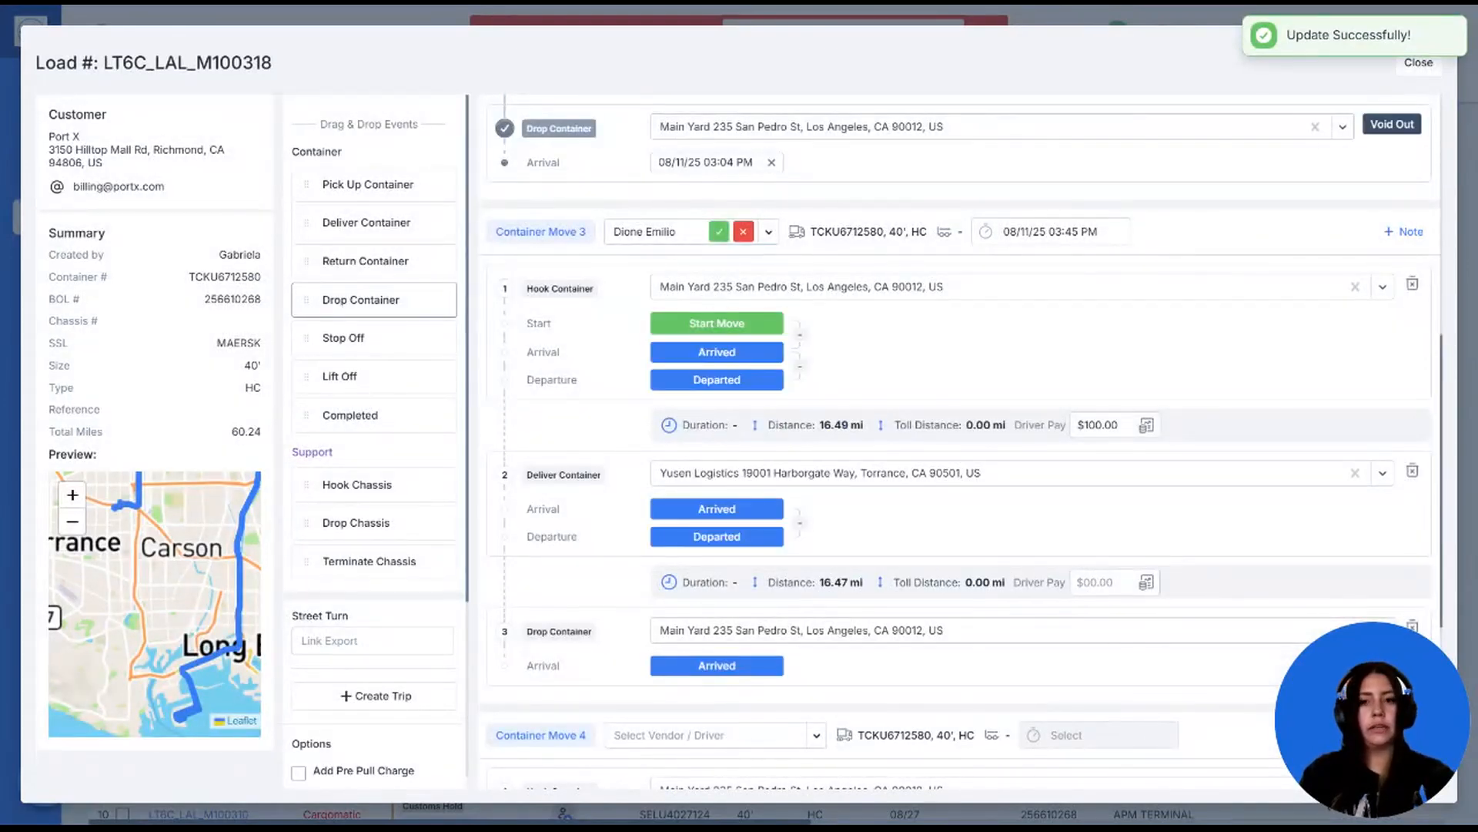
pyautogui.scroll(-1, 603, 420)
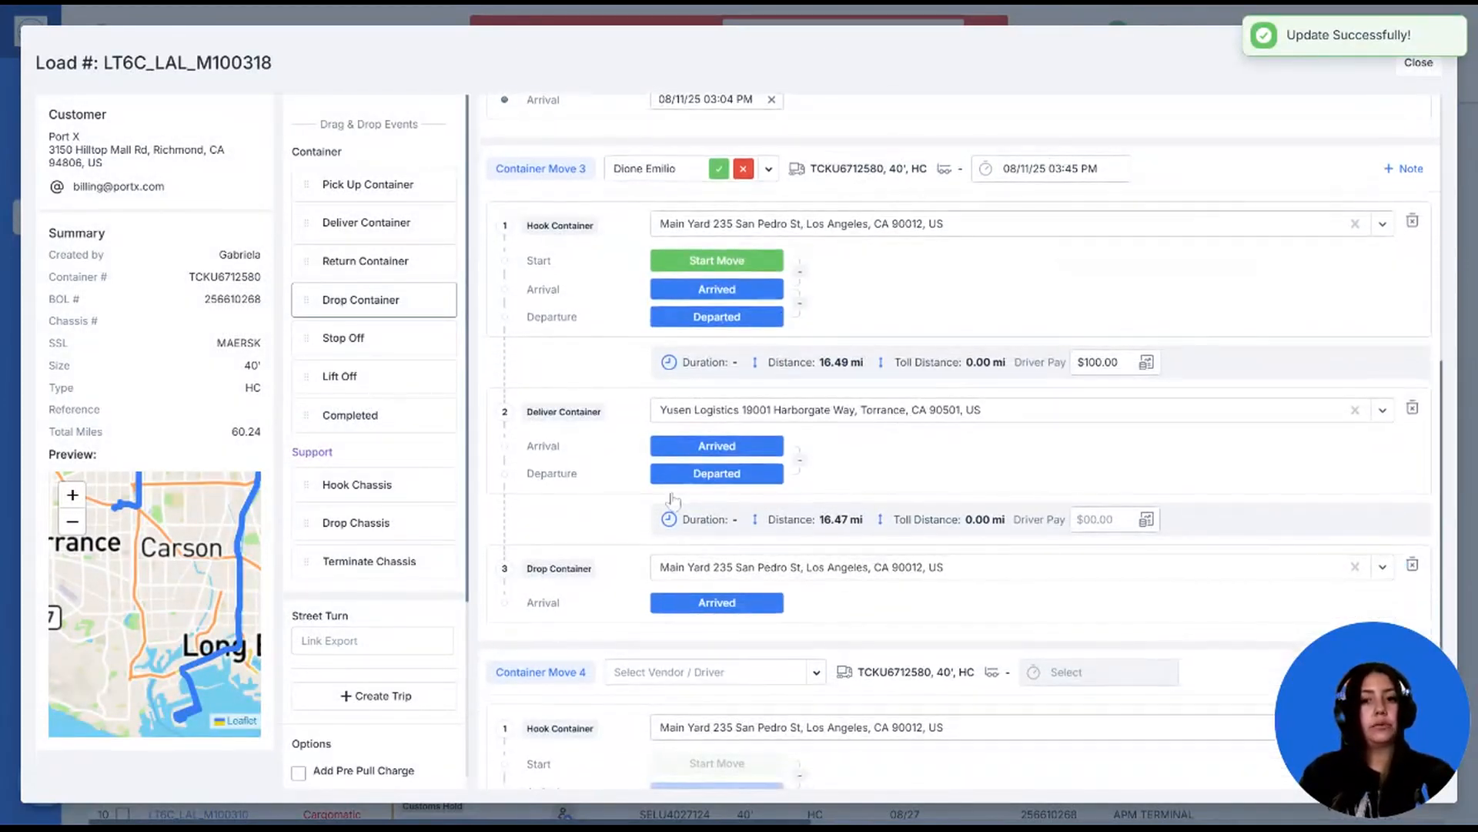
pyautogui.scroll(-4, 800, 501)
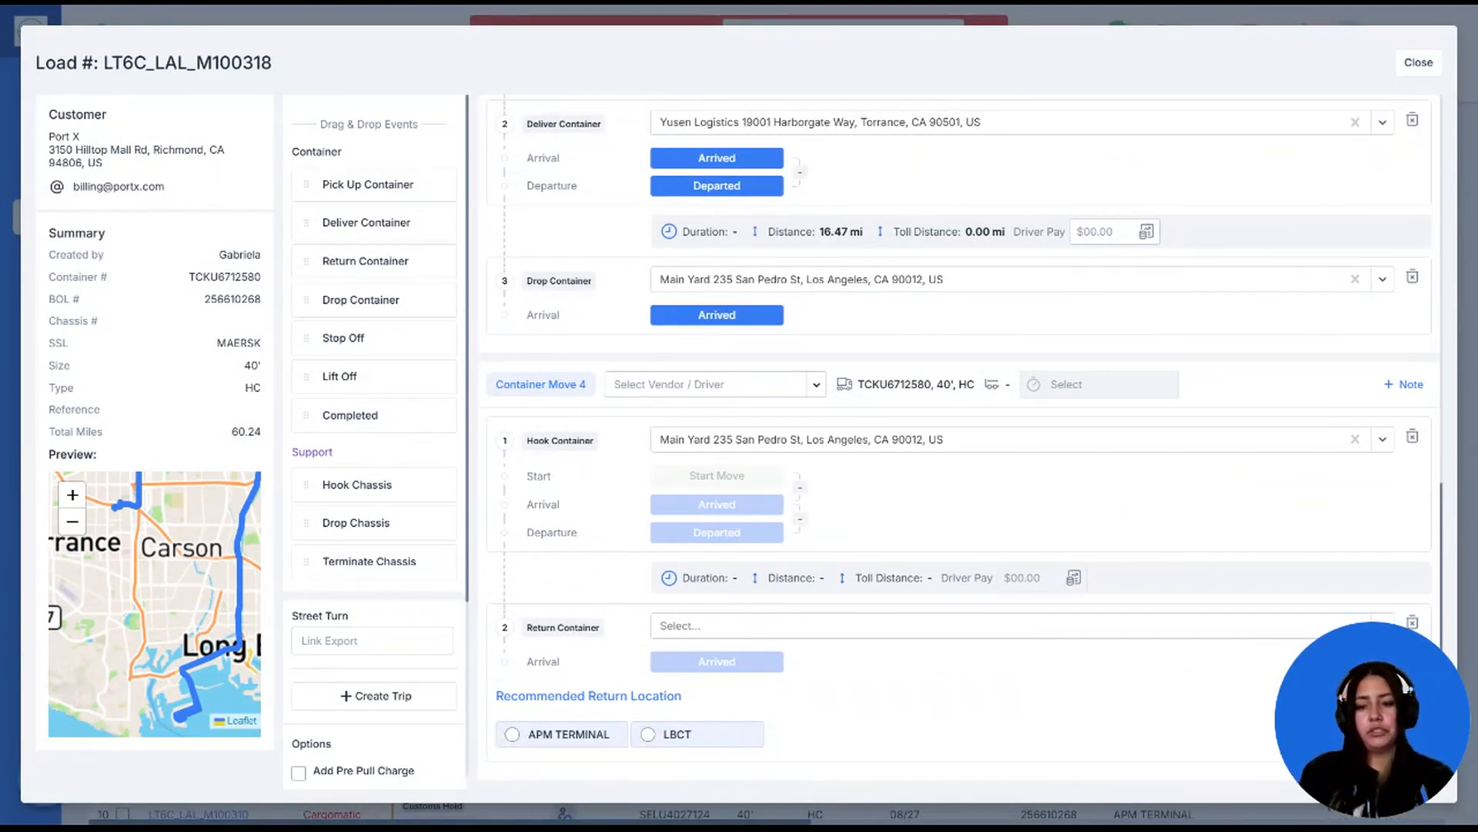
pyautogui.scroll(5, 501, 308)
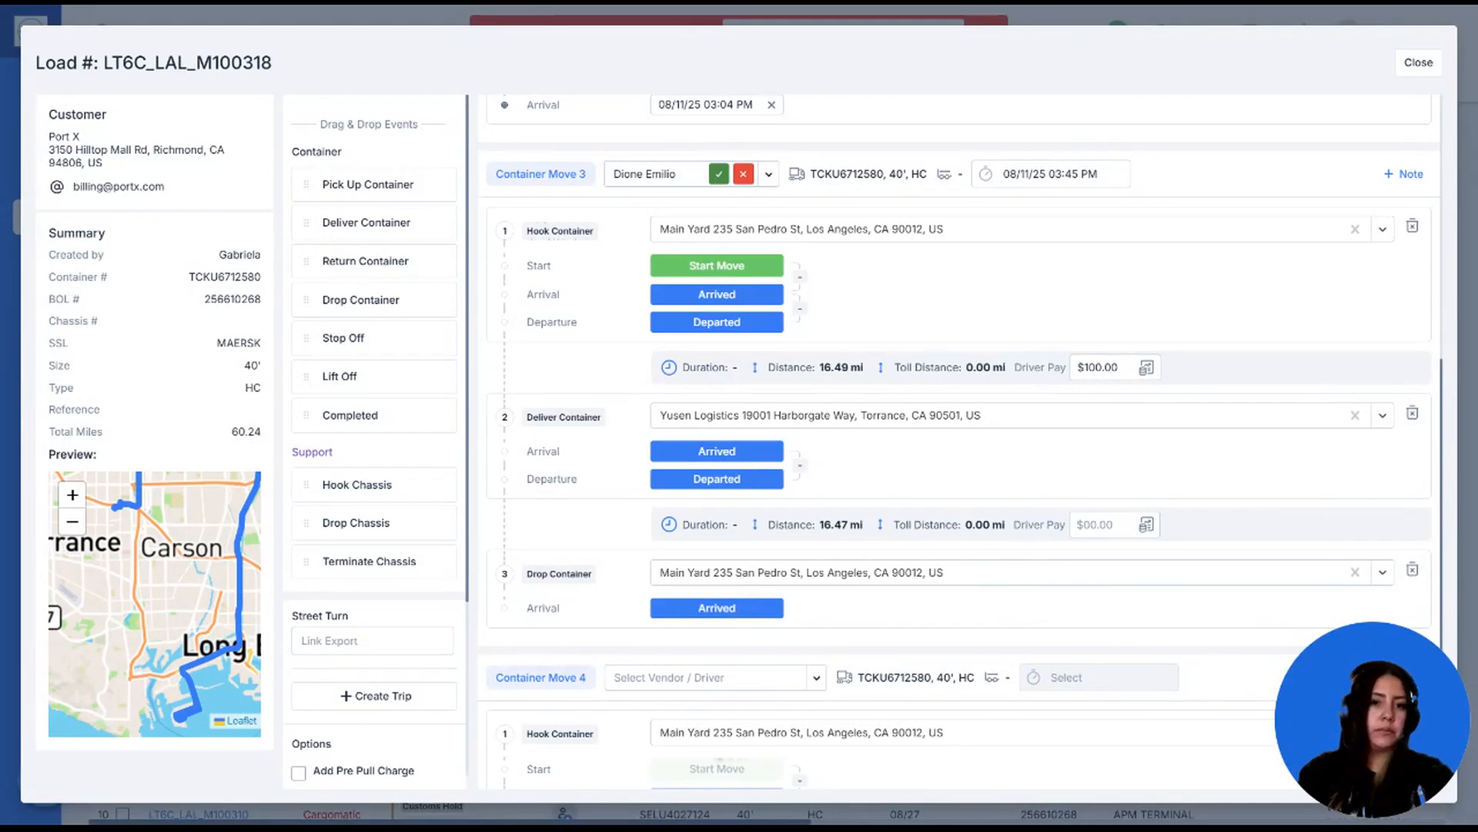
pyautogui.click(1416, 63)
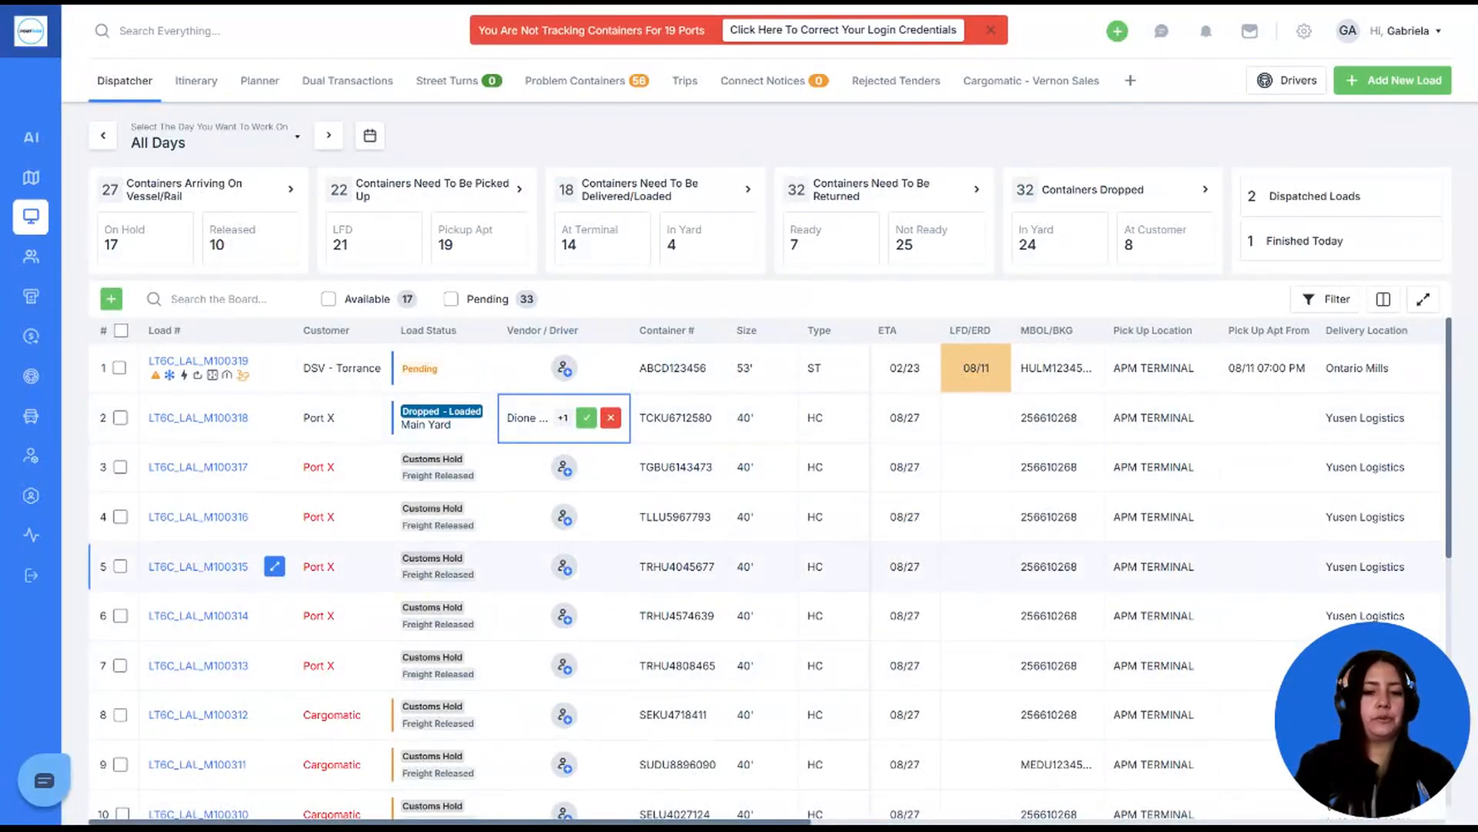
# - Accept the row 2 load on the driver's behalf and remove the driver assignment, confirming the removal
pyautogui.click(586, 418)
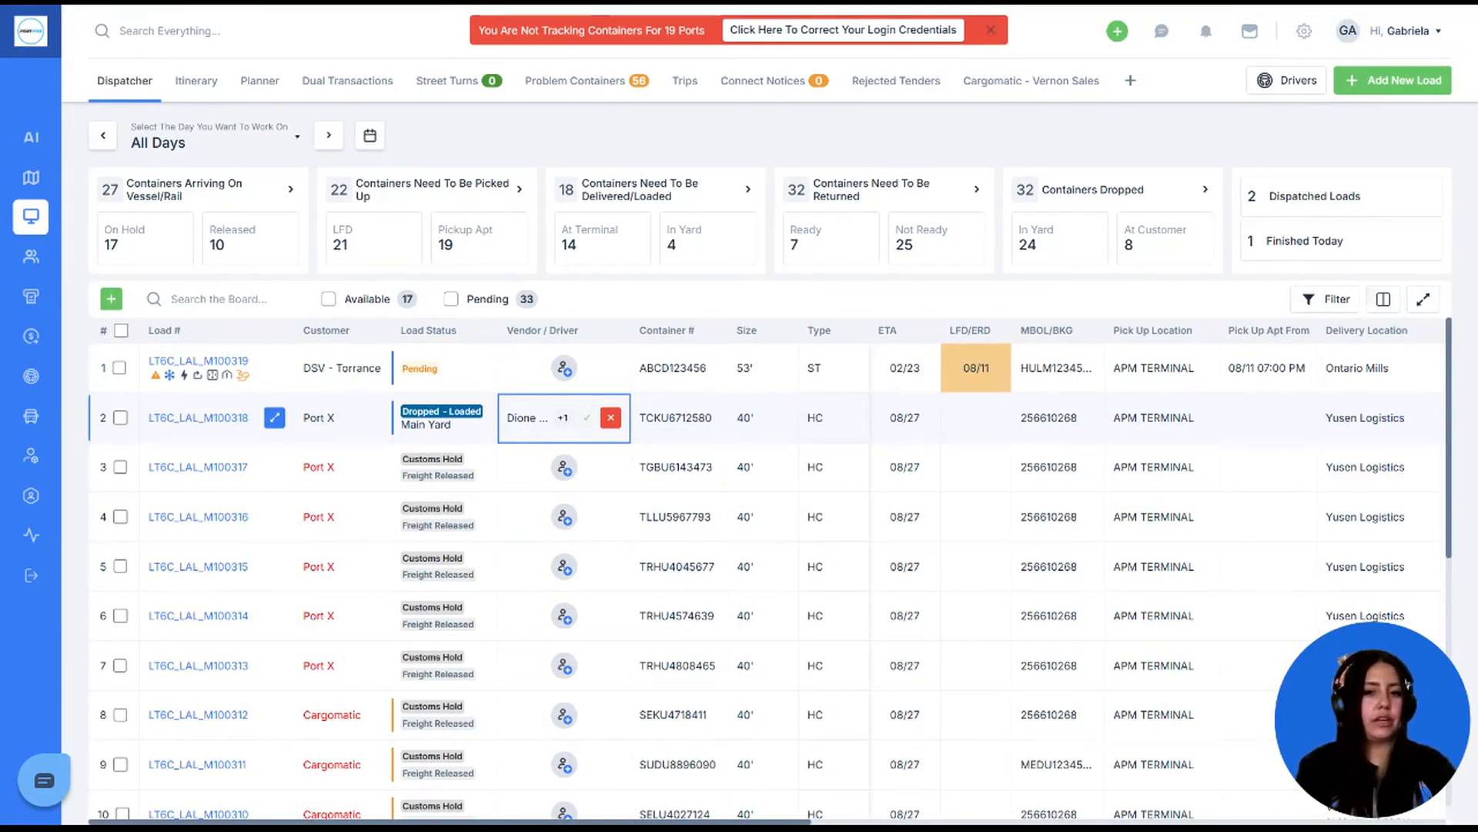
pyautogui.click(611, 418)
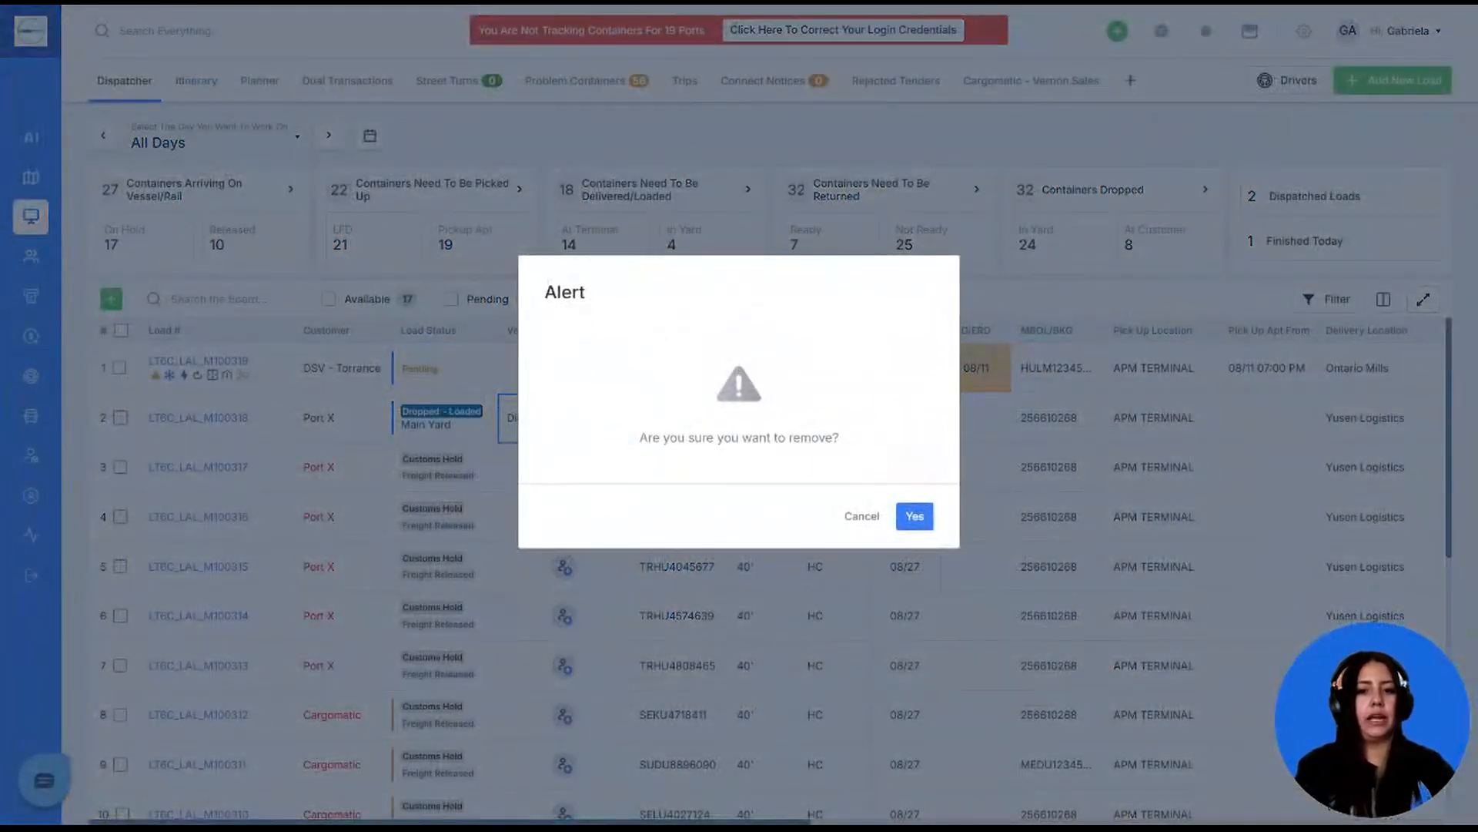
pyautogui.click(915, 517)
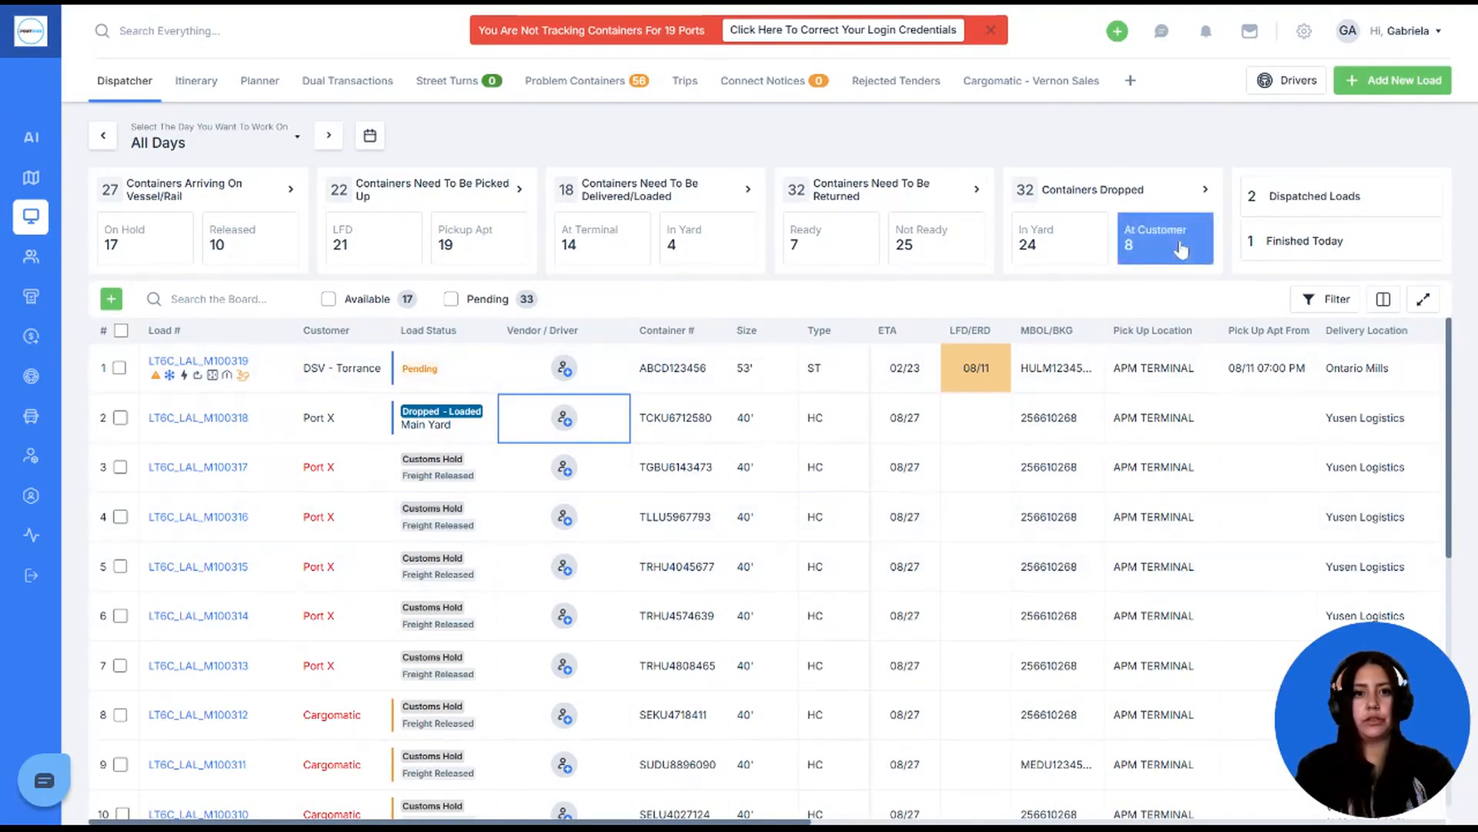
# - Assign the first driver in the driver list to the load in row 3 and apply the Prepull + Live routing template
pyautogui.click(1298, 82)
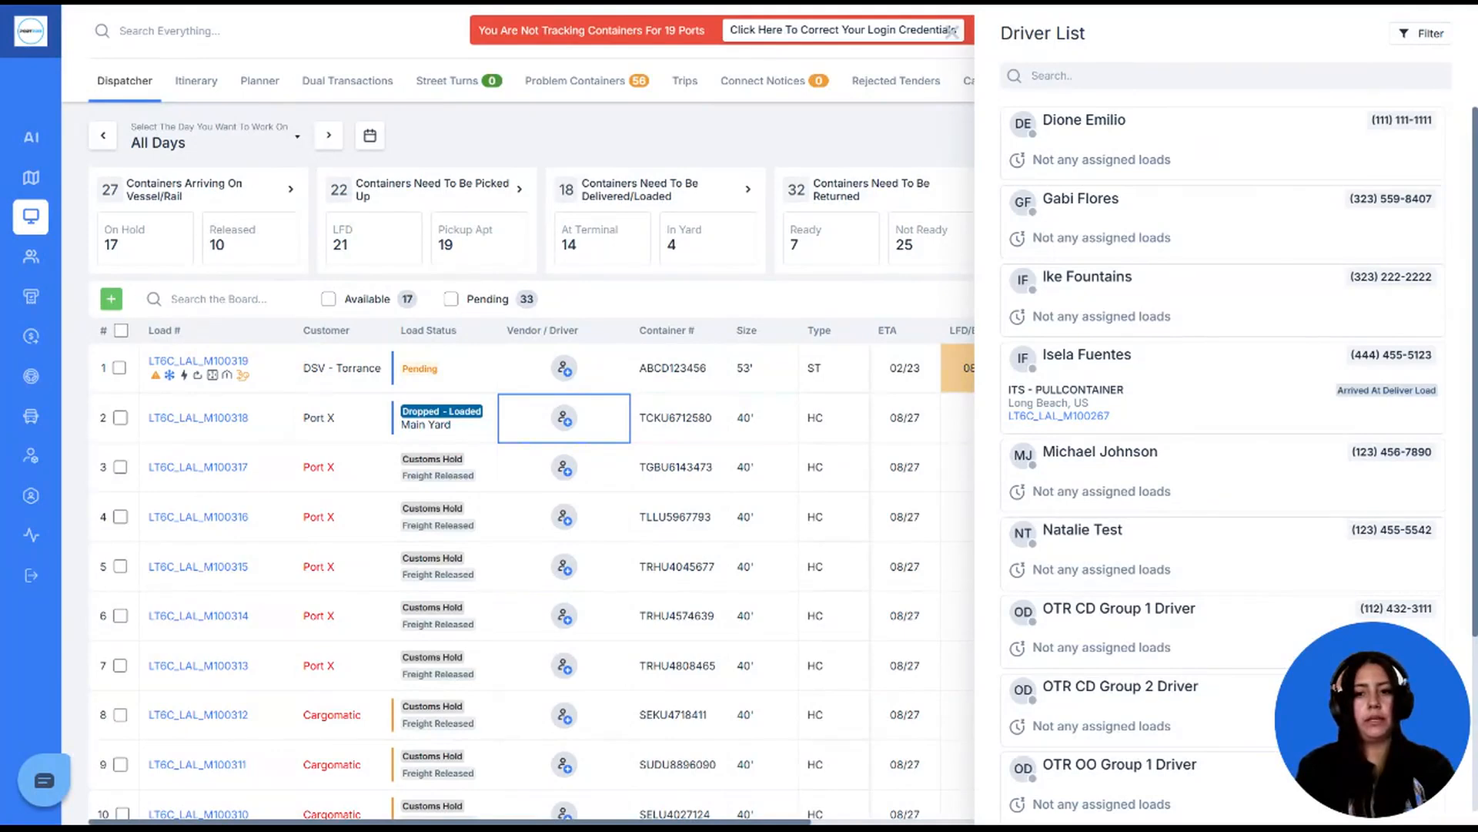
pyautogui.moveTo(1084, 132); pyautogui.dragTo(565, 467)
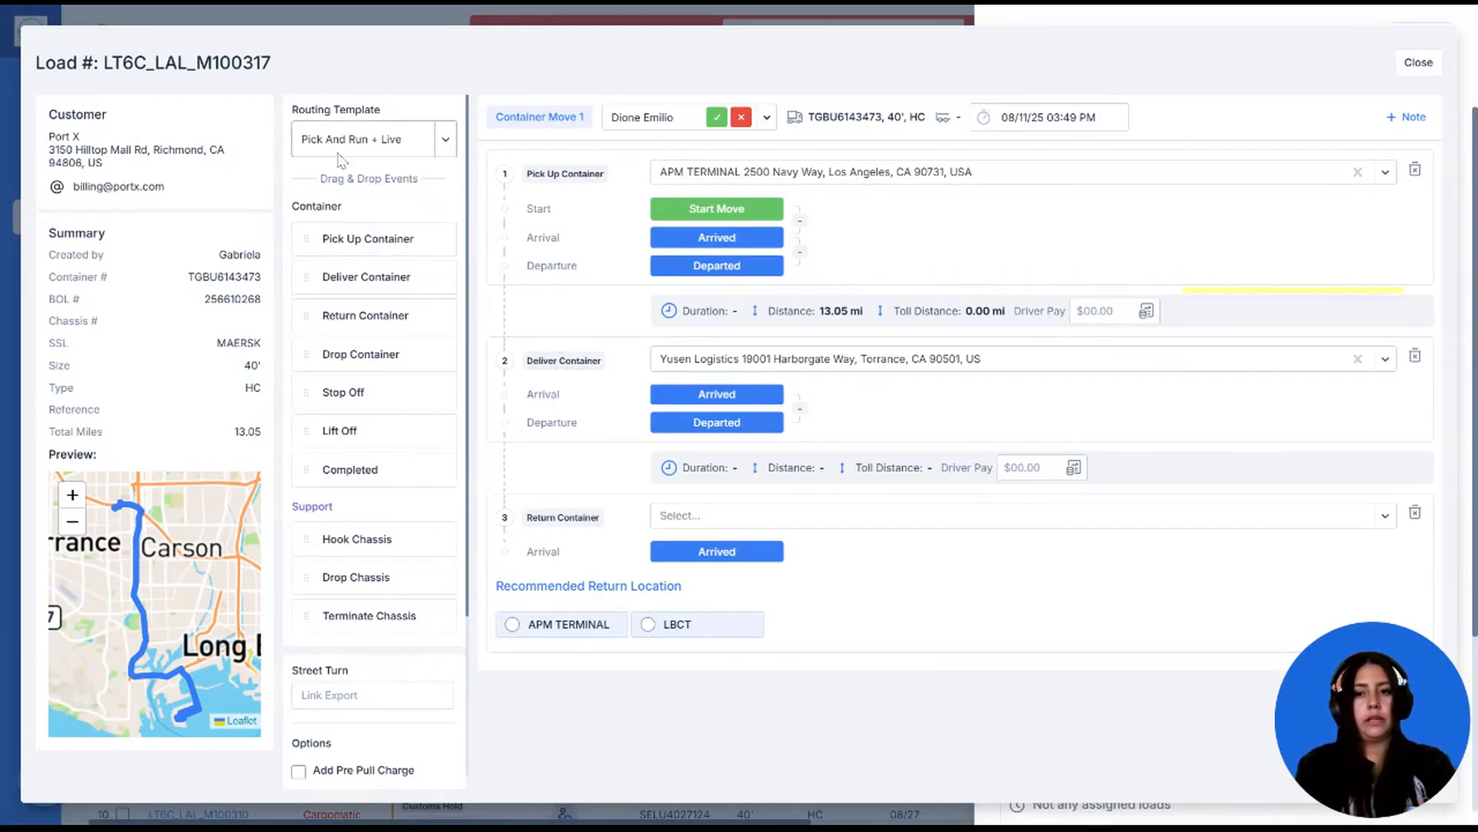
pyautogui.click(447, 139)
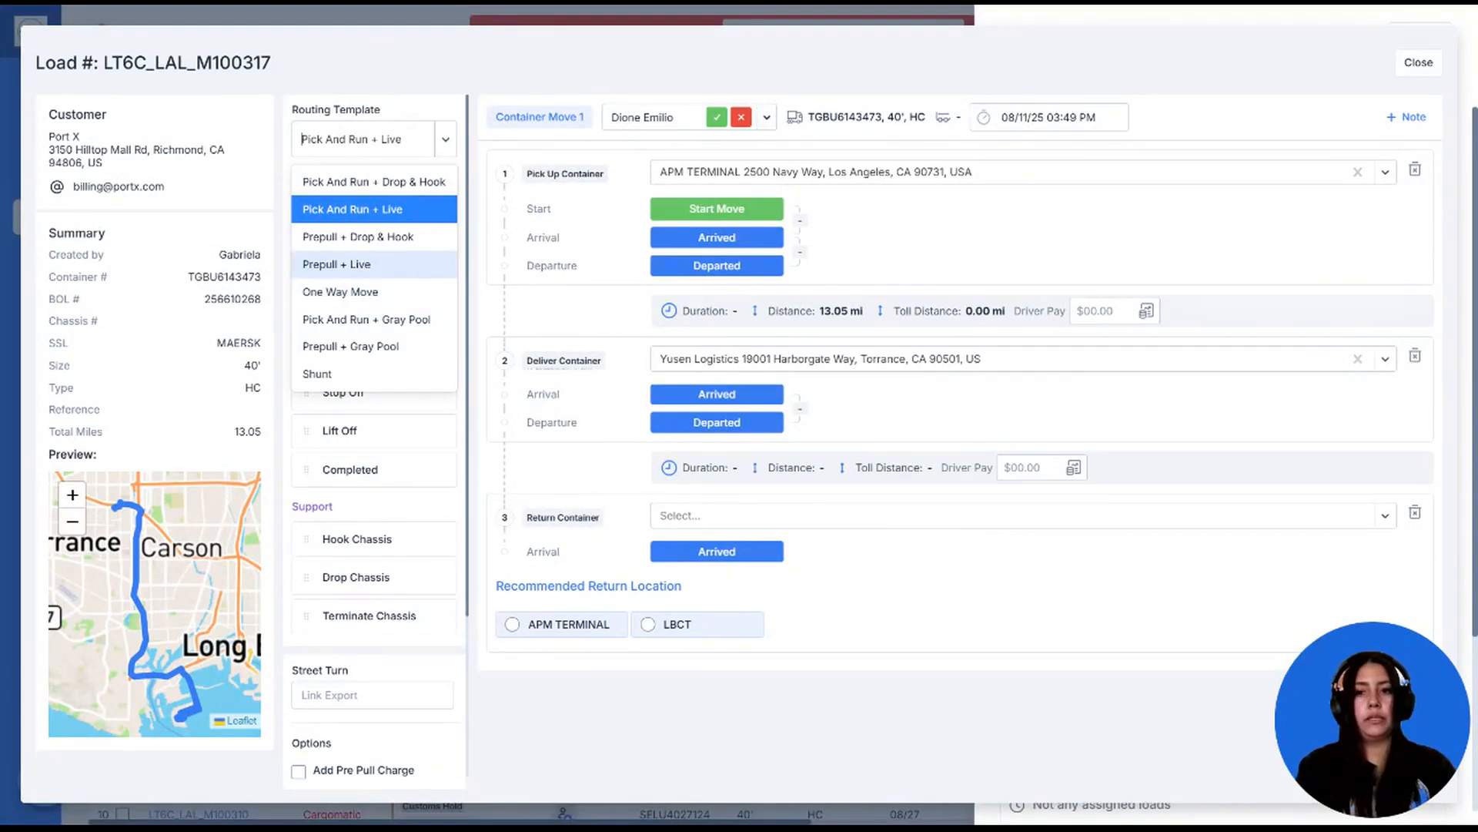
pyautogui.click(426, 273)
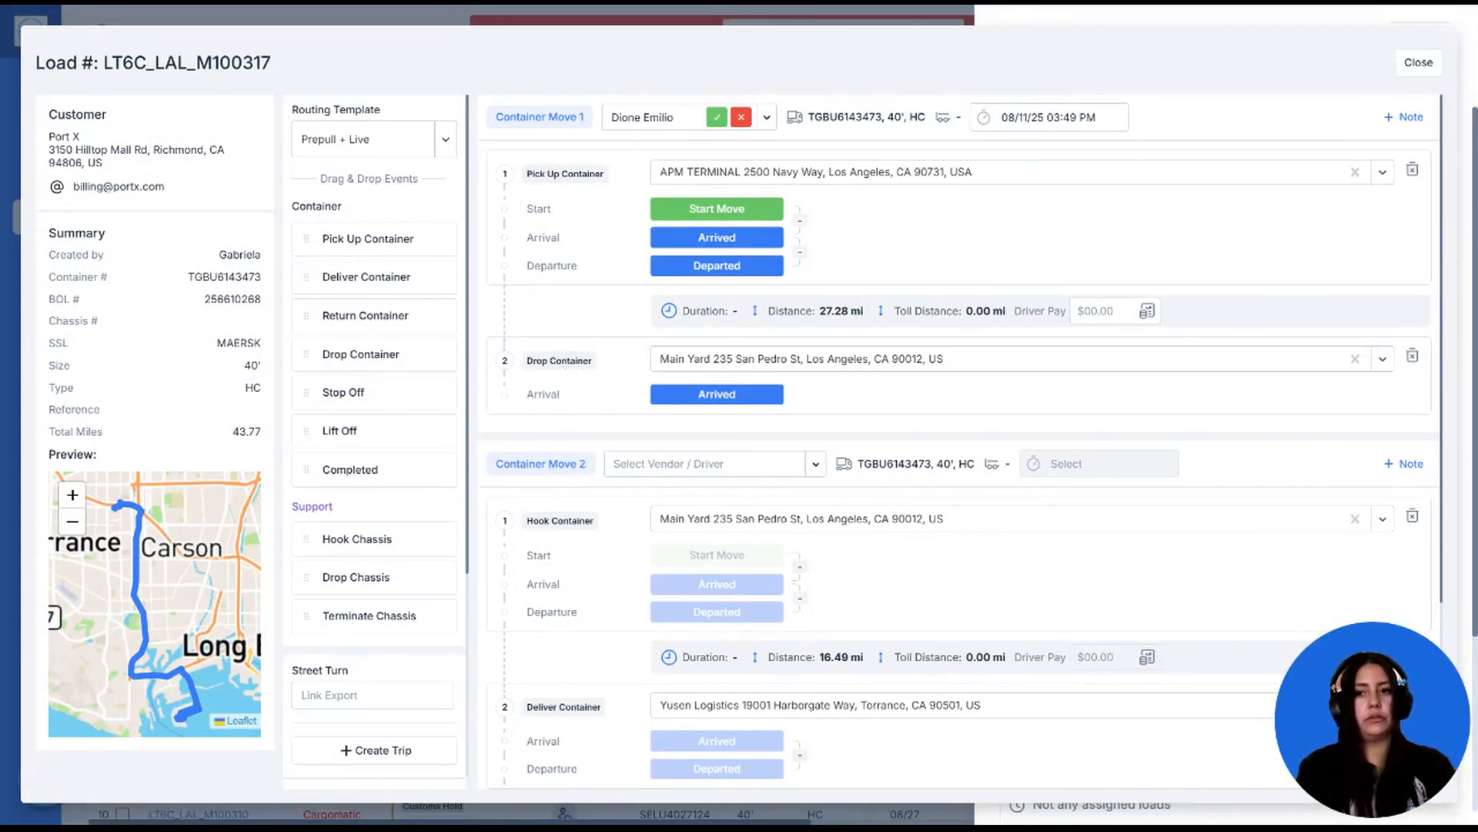
# - Add a Hook Chassis event before the container pickup and set its location to Main Yard
pyautogui.moveTo(342, 544); pyautogui.dragTo(609, 228)
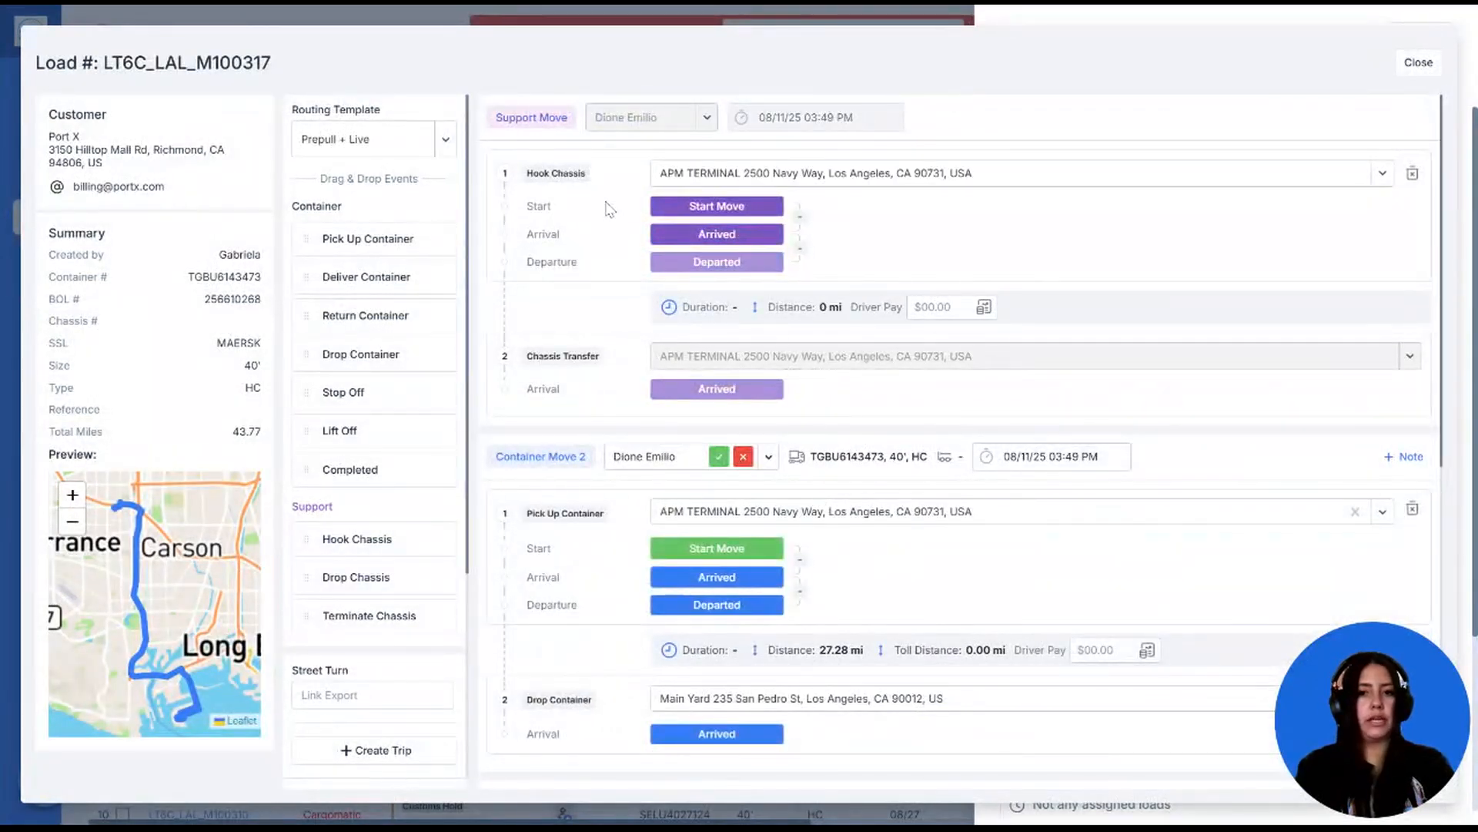
pyautogui.click(714, 177)
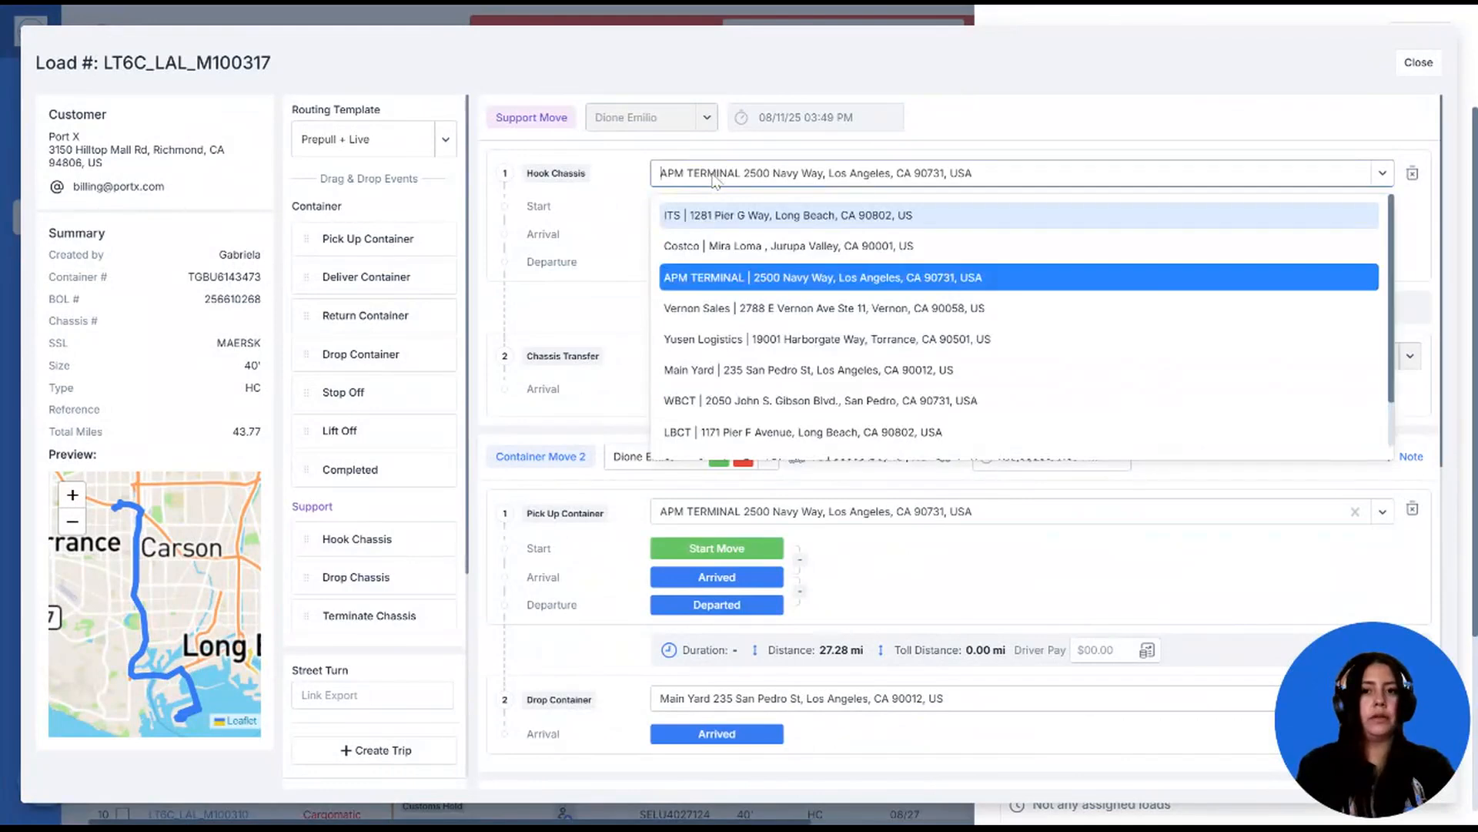
pyautogui.click(732, 370)
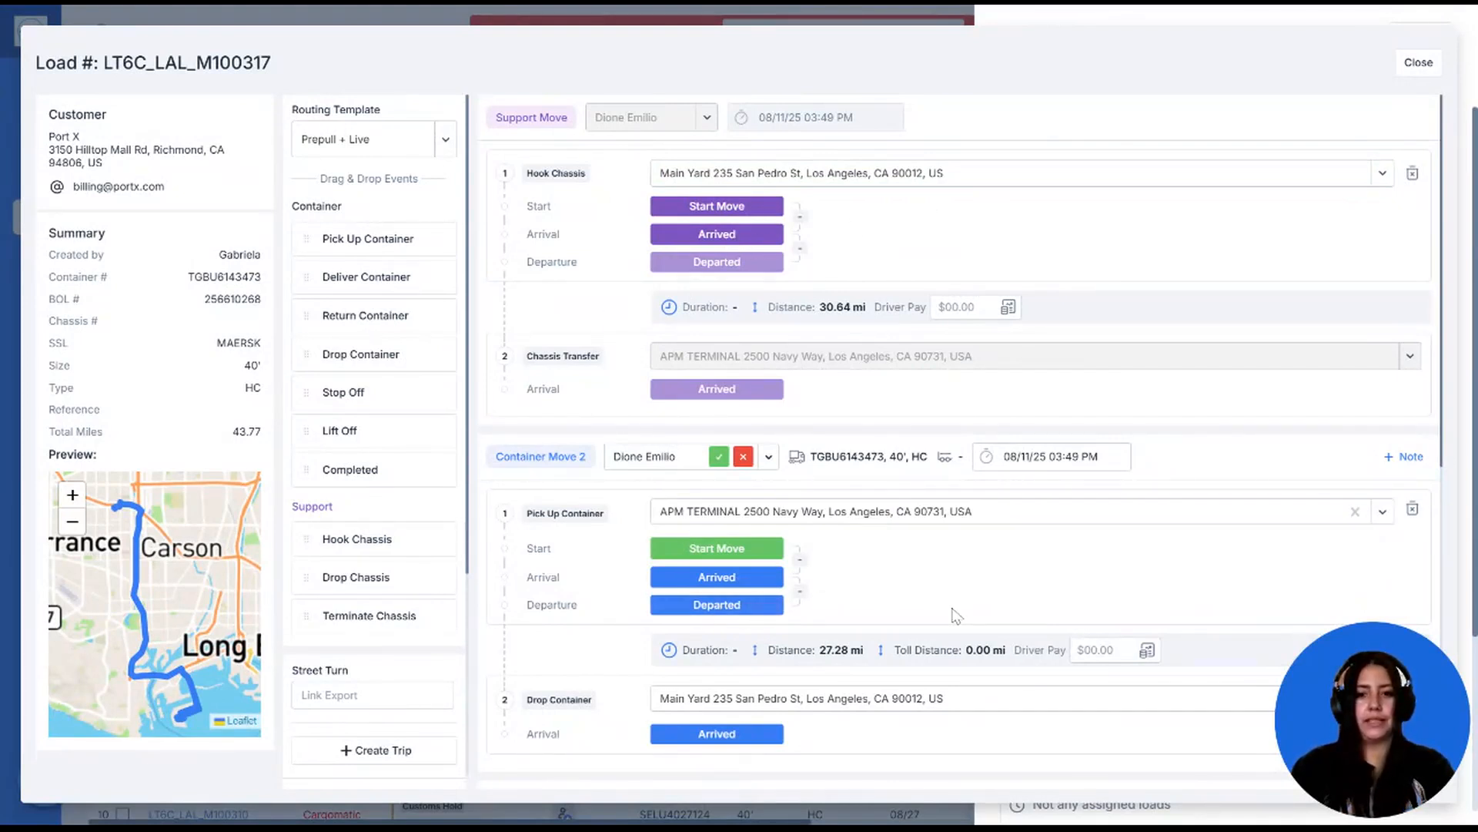
# - Accept Container Move 2 on the assigned driver's behalf and close the load routing and the driver list
pyautogui.click(718, 464)
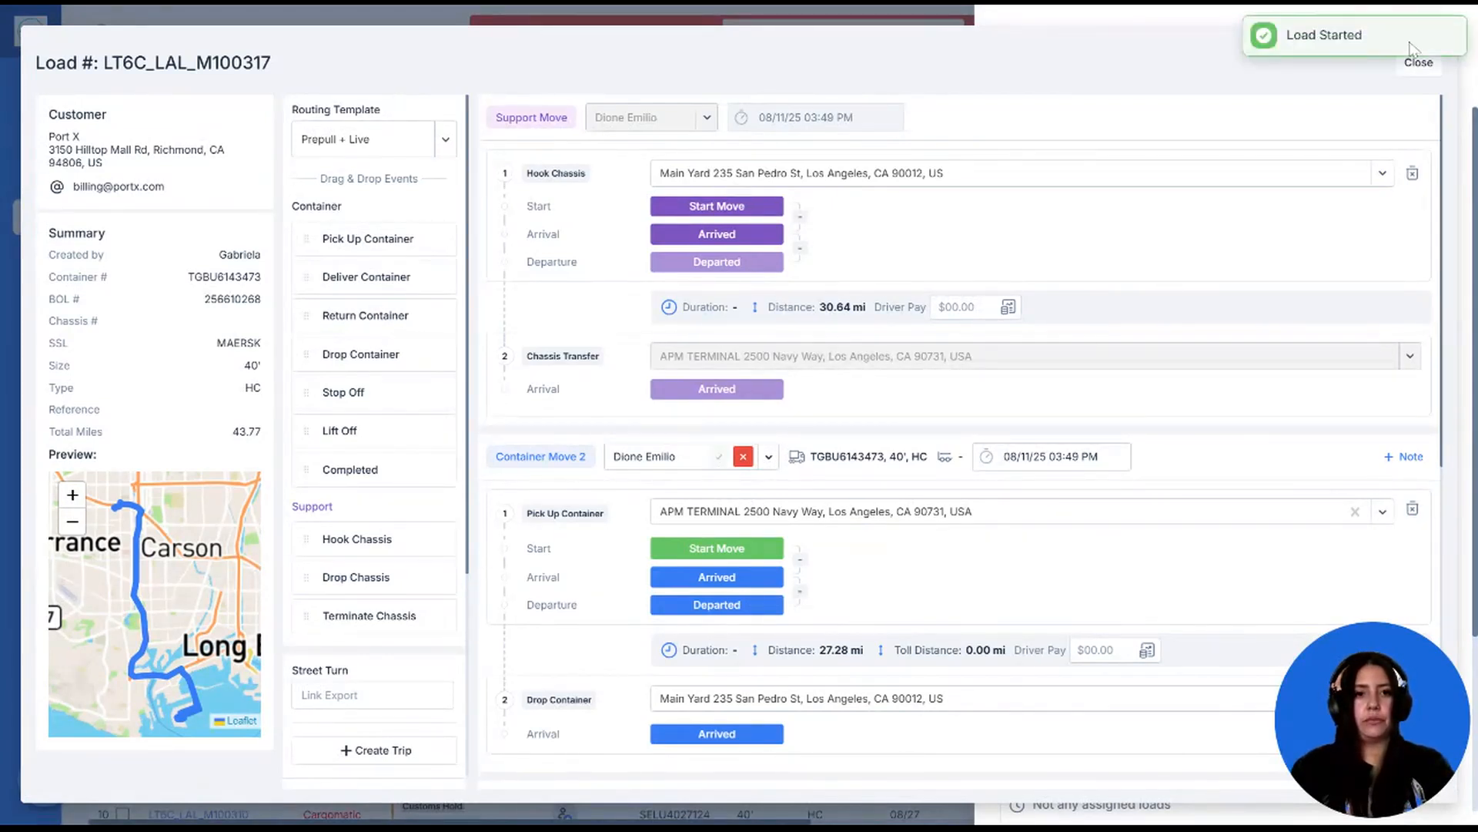
pyautogui.click(1424, 66)
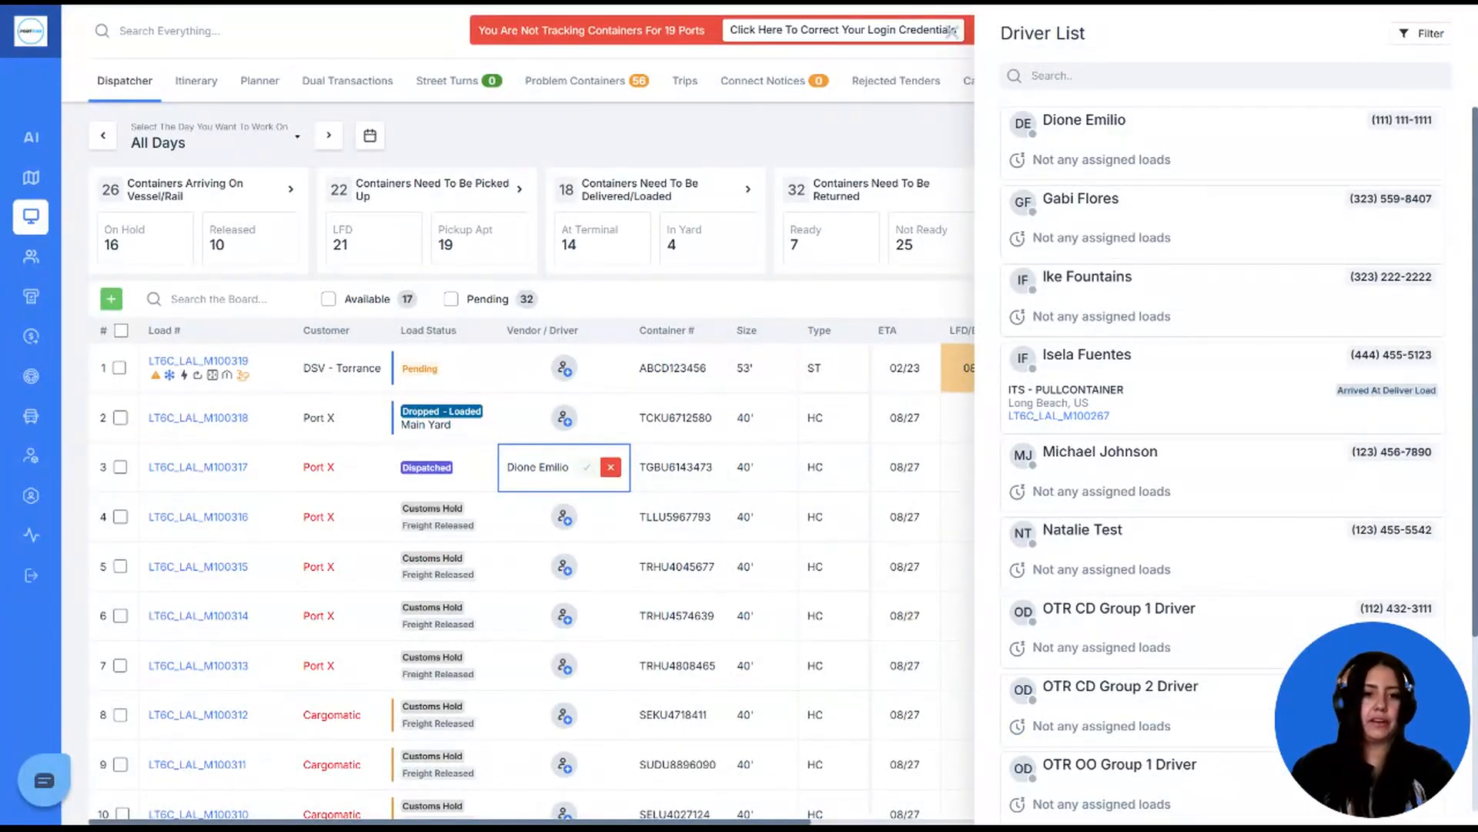
pyautogui.click(955, 39)
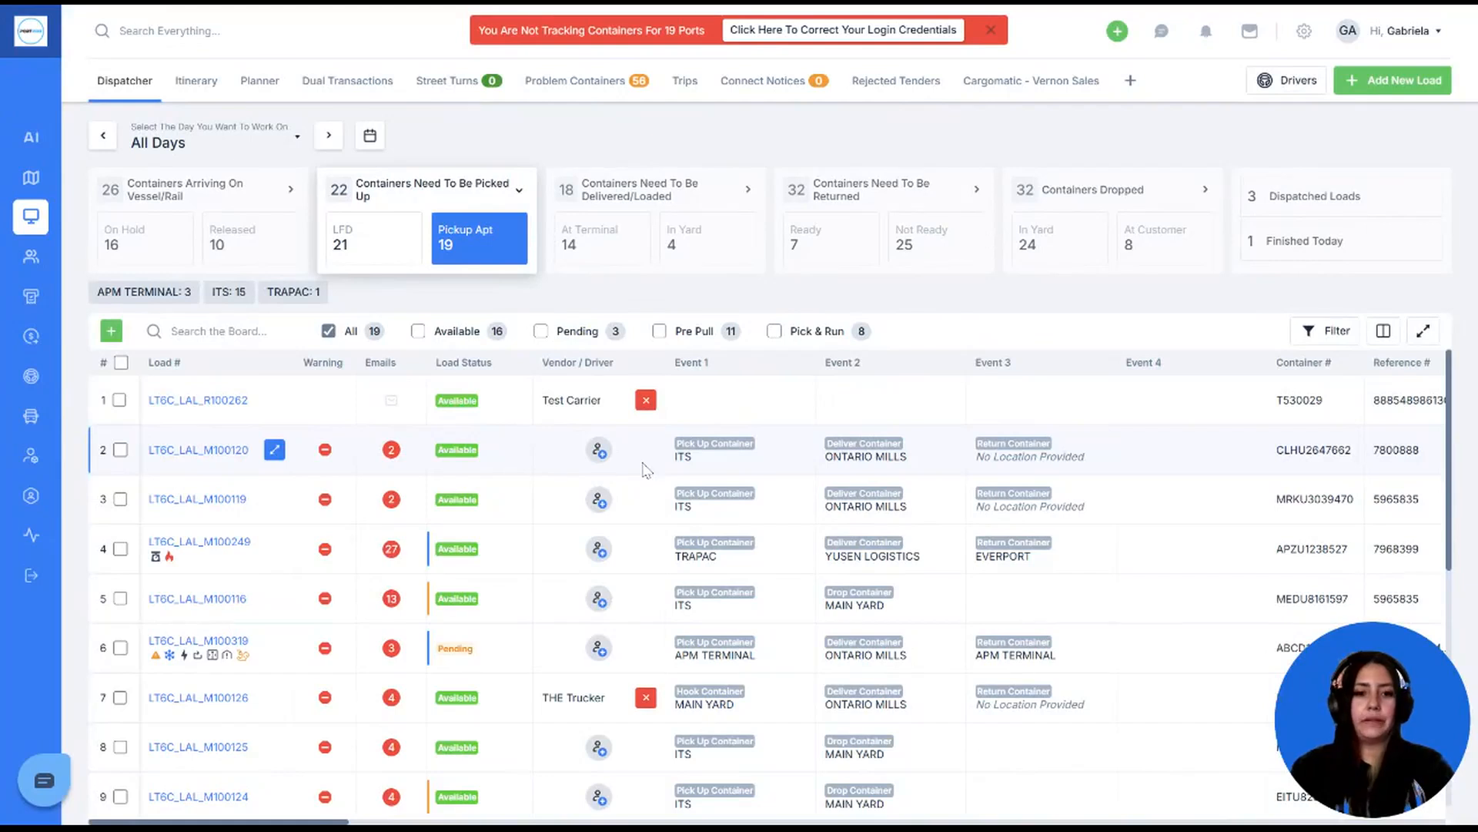
# - Assign an available driver to Container Move 1 in the routing of the row 2 pickup appointment load, and check its routing template options
pyautogui.click(274, 451)
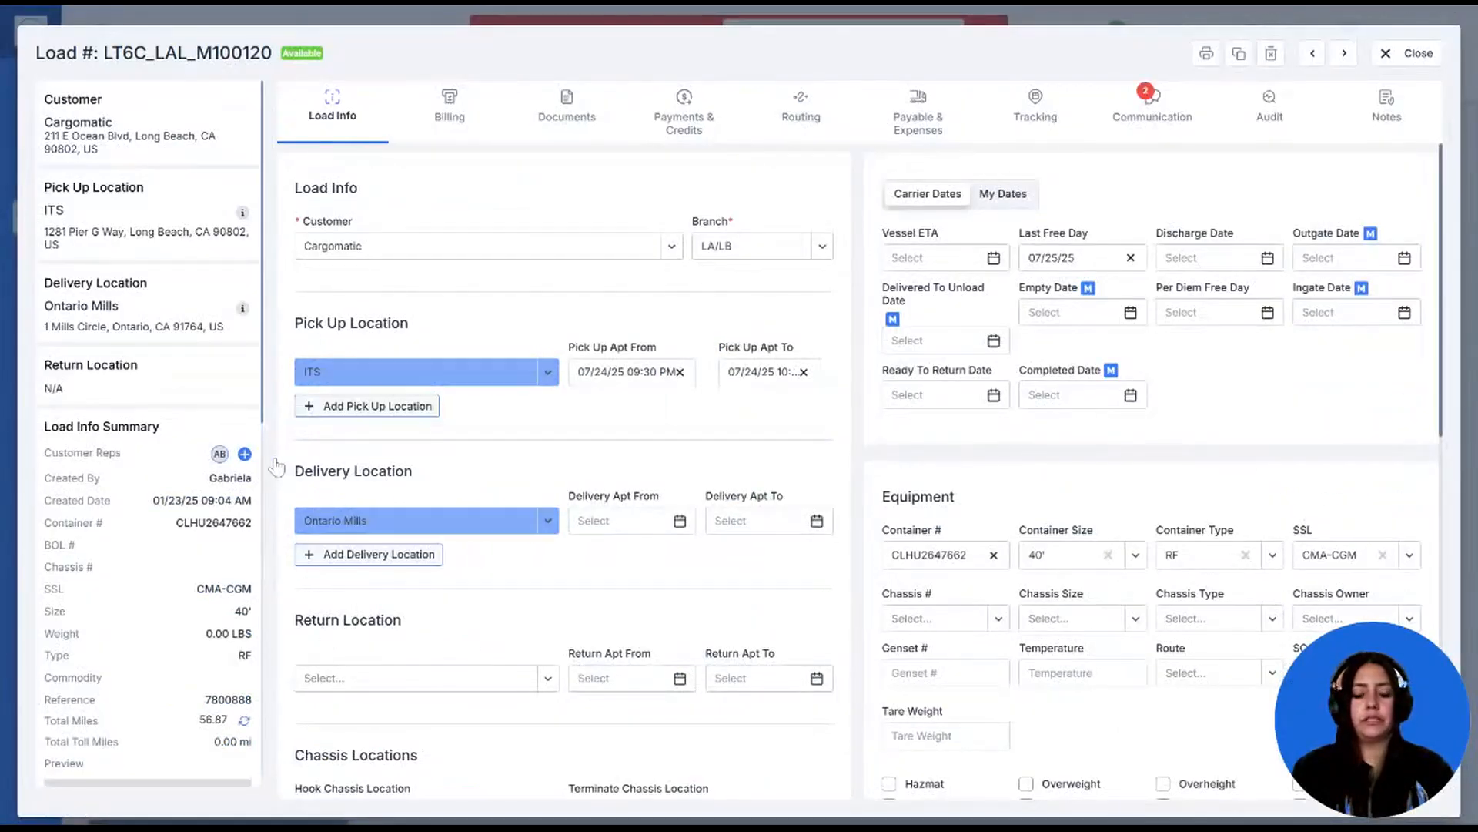
pyautogui.click(797, 120)
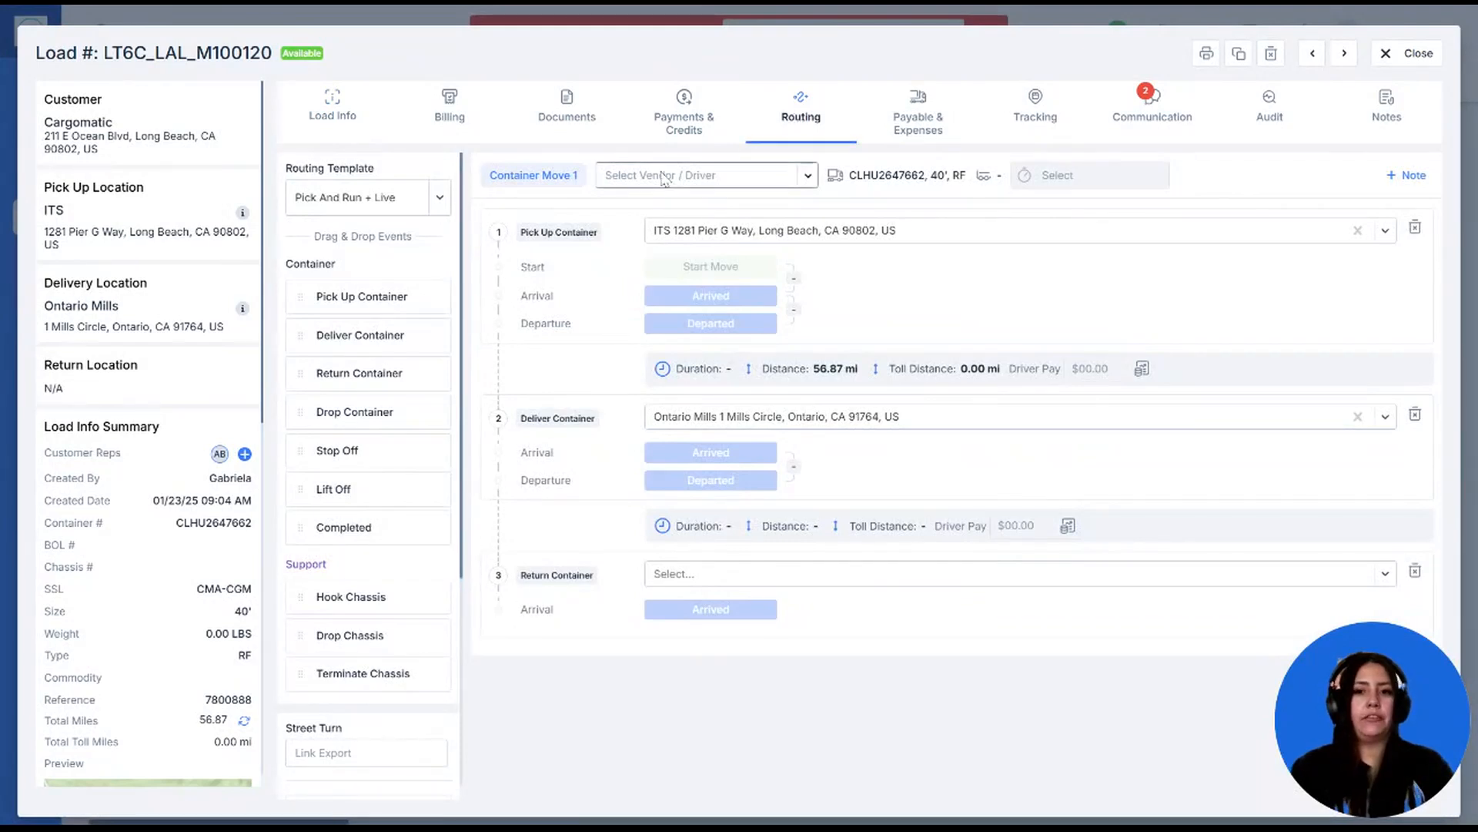
pyautogui.click(808, 176)
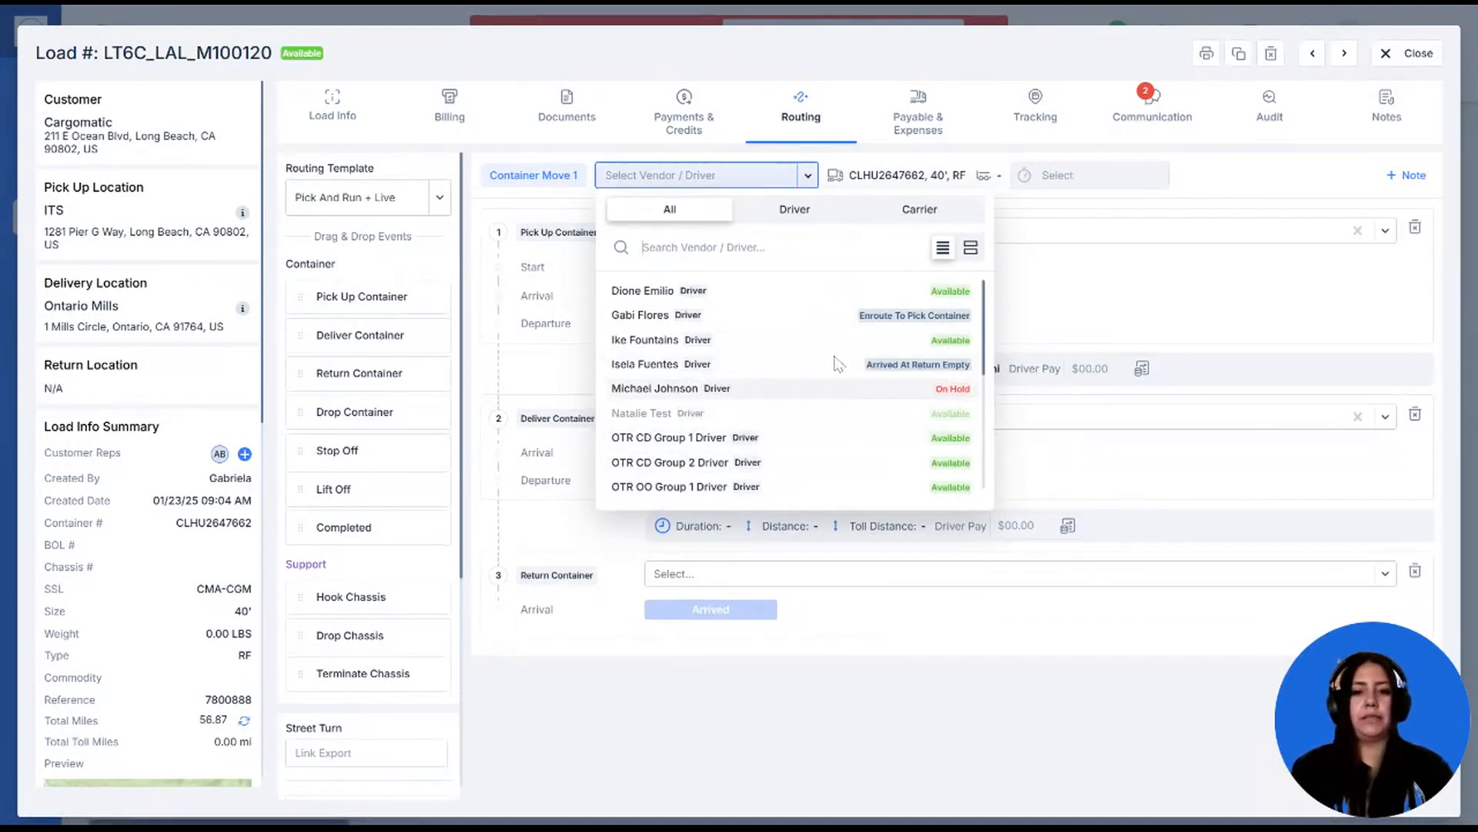
pyautogui.click(971, 249)
pyautogui.click(942, 247)
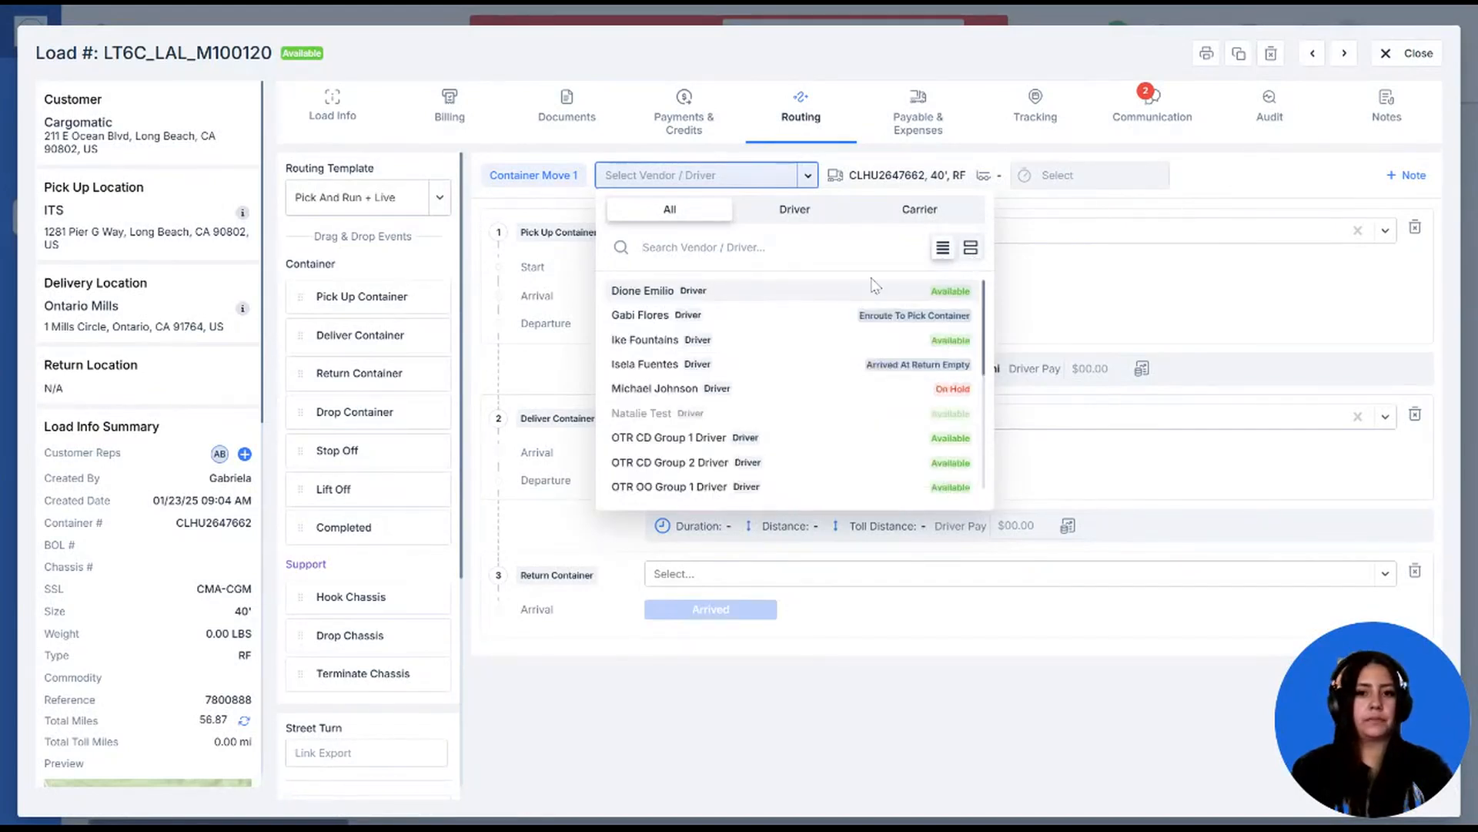
pyautogui.click(861, 346)
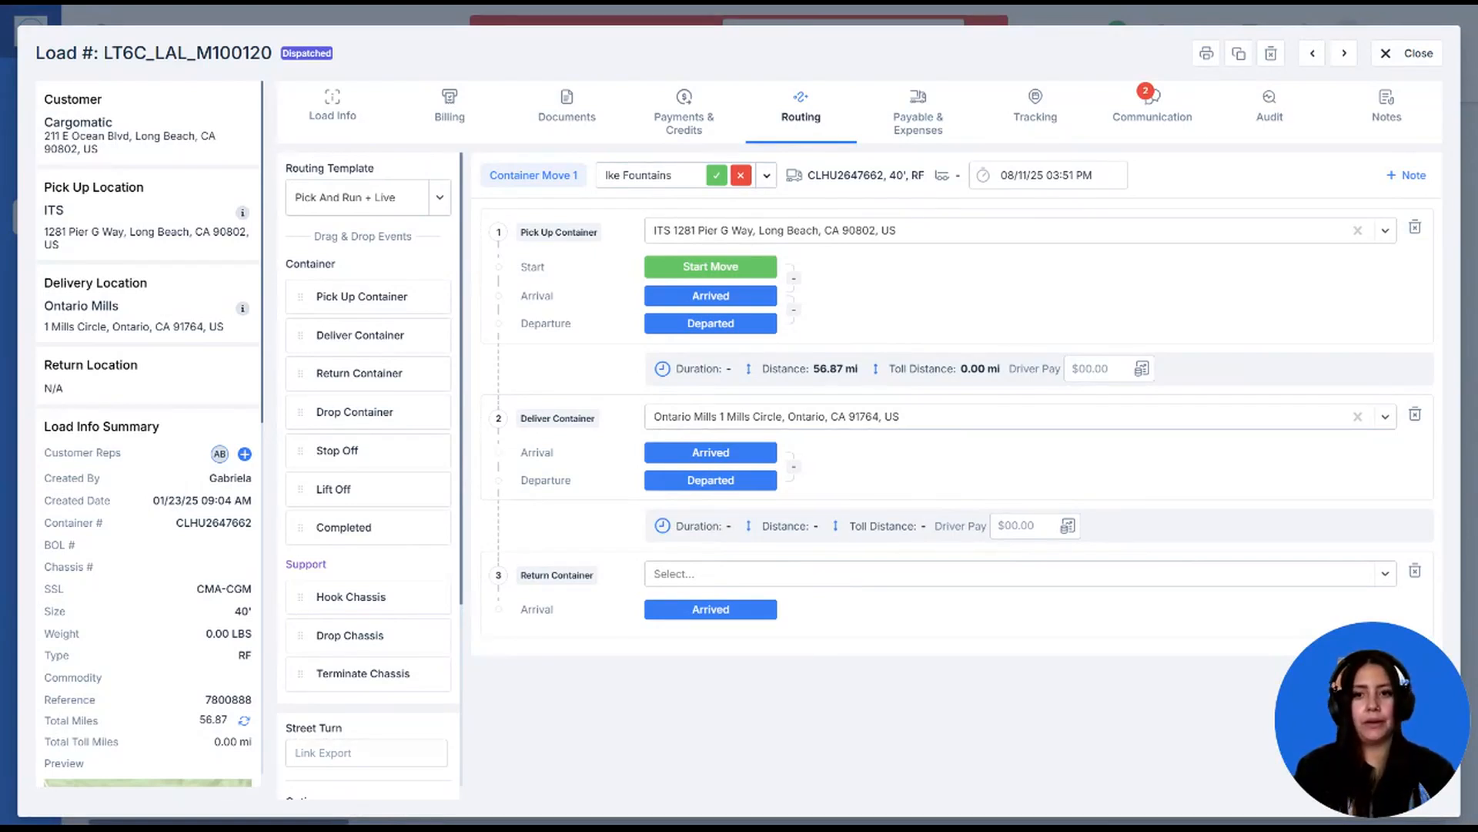
pyautogui.click(397, 201)
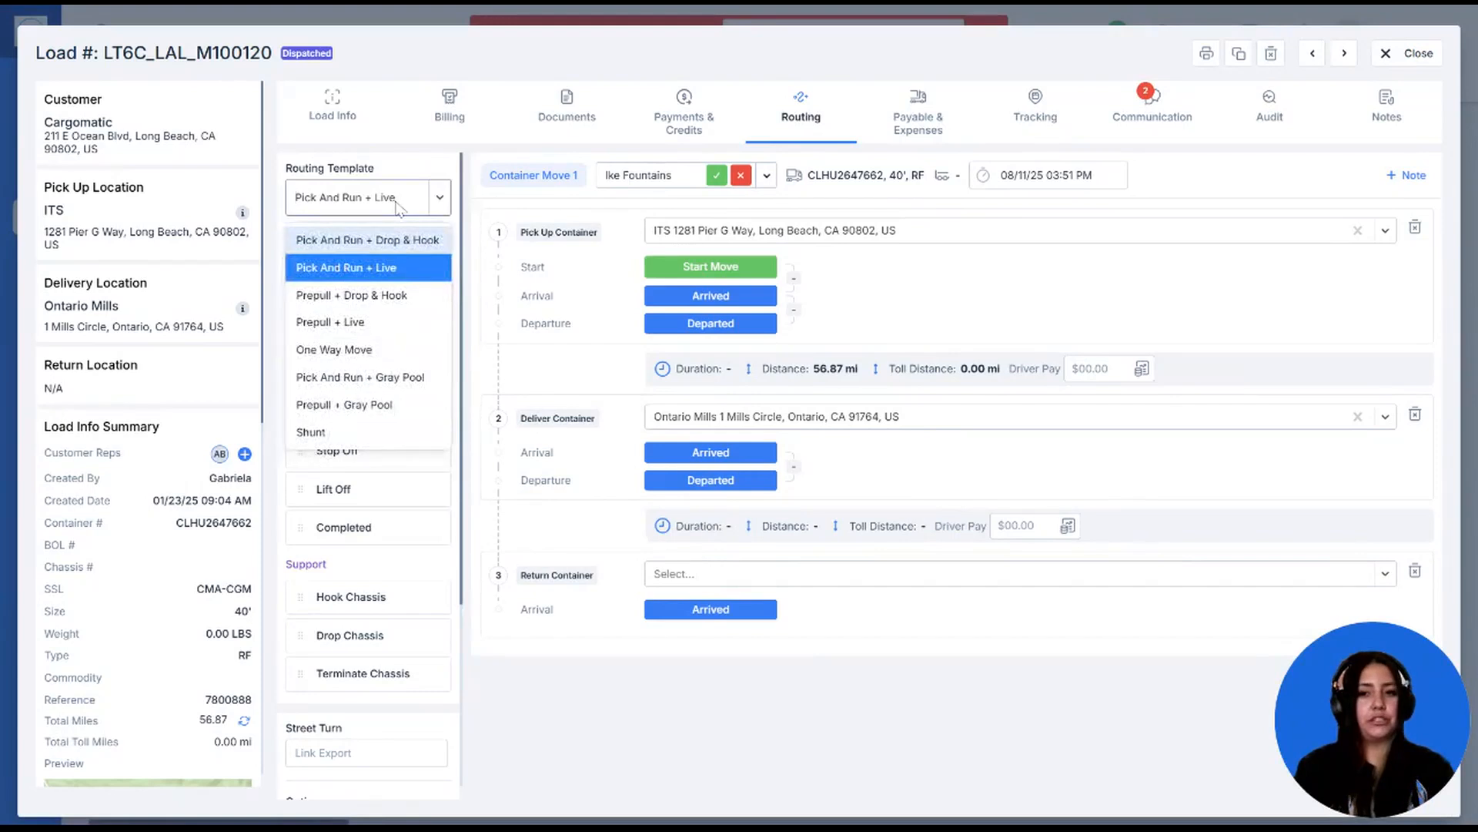
pyautogui.click(398, 204)
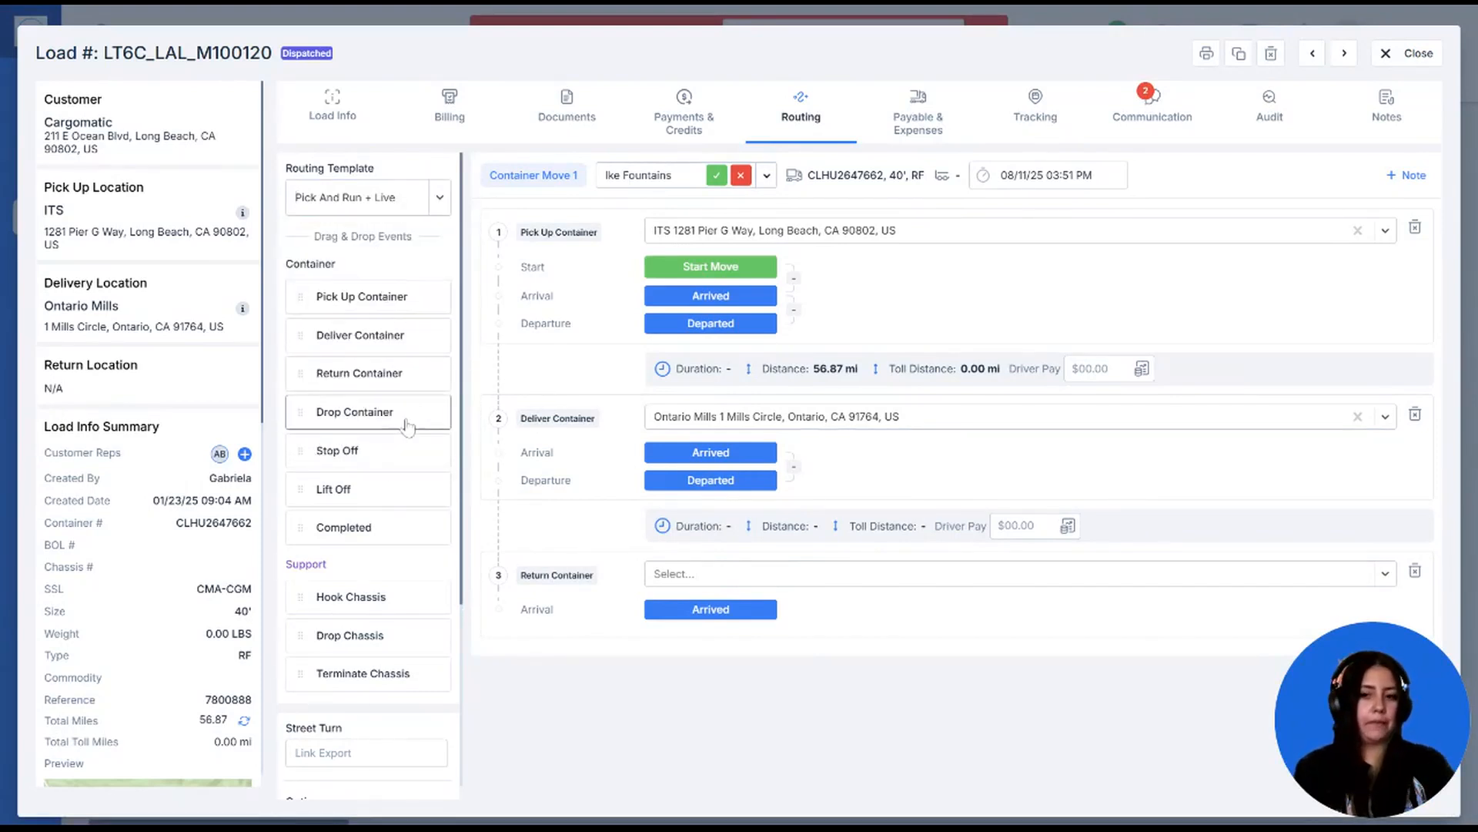
# - Add a Hook Chassis event before the container pickup and set its location to ITS, 1281 Pier G Way, Long Beach
pyautogui.moveTo(354, 609); pyautogui.dragTo(751, 252)
pyautogui.click(750, 233)
pyautogui.click(751, 270)
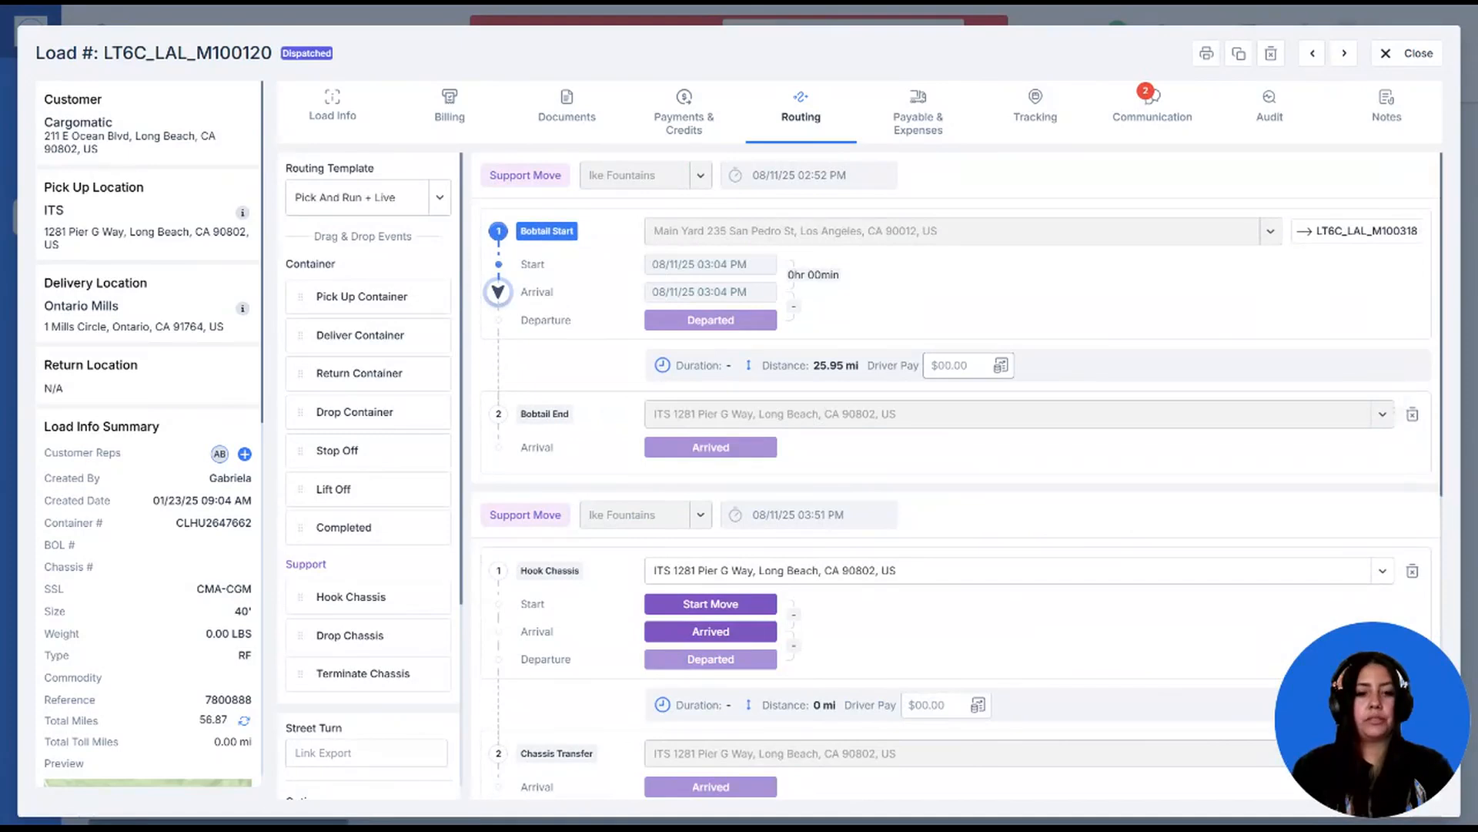
# - Accept Container Move 3 on the assigned driver's behalf and close the load
pyautogui.scroll(-6, 719, 348)
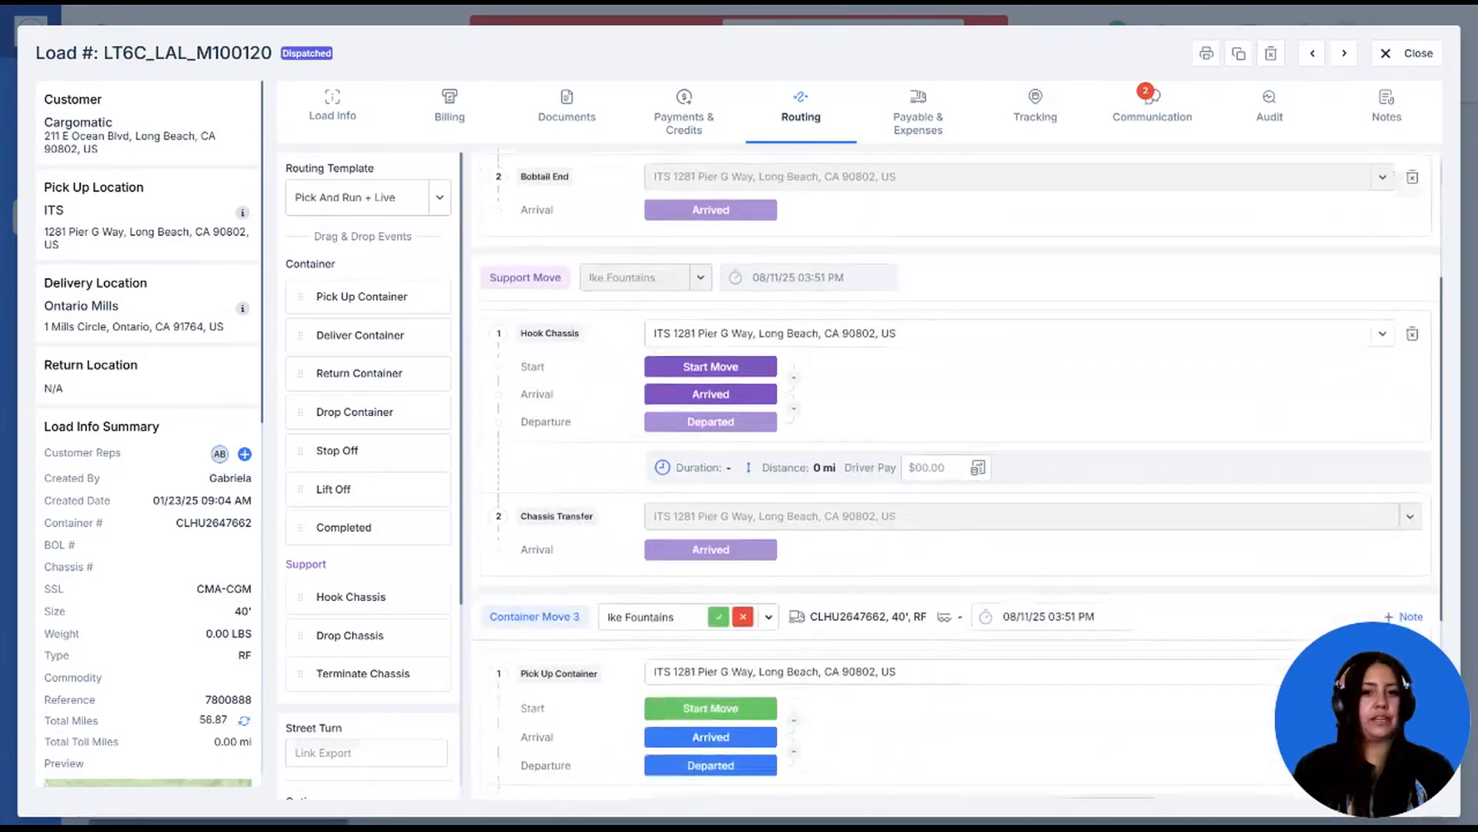
pyautogui.click(717, 342)
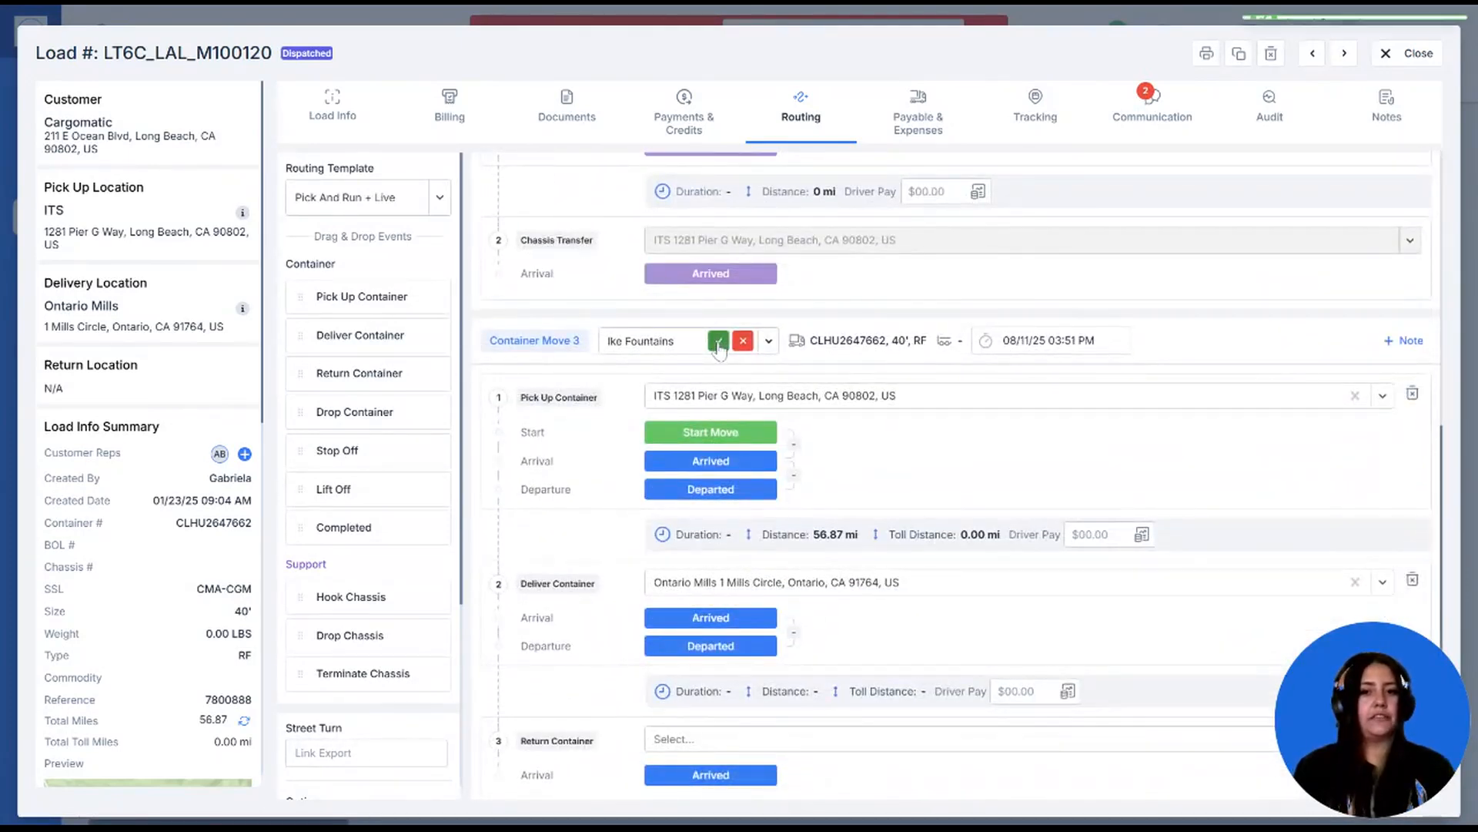
pyautogui.click(1423, 60)
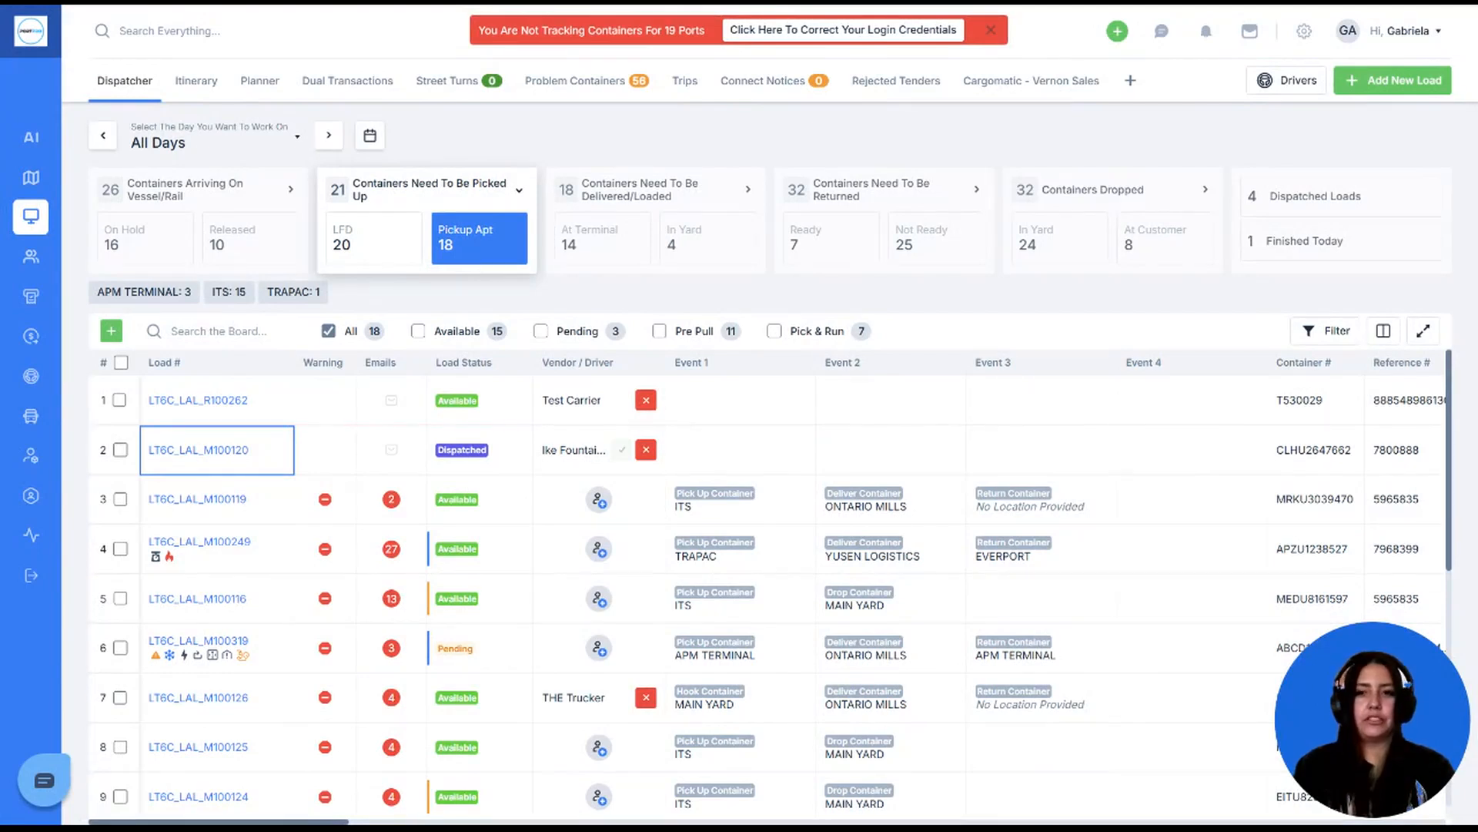
# - Open the Planner and show the drivers' Past Due moves
pyautogui.click(273, 92)
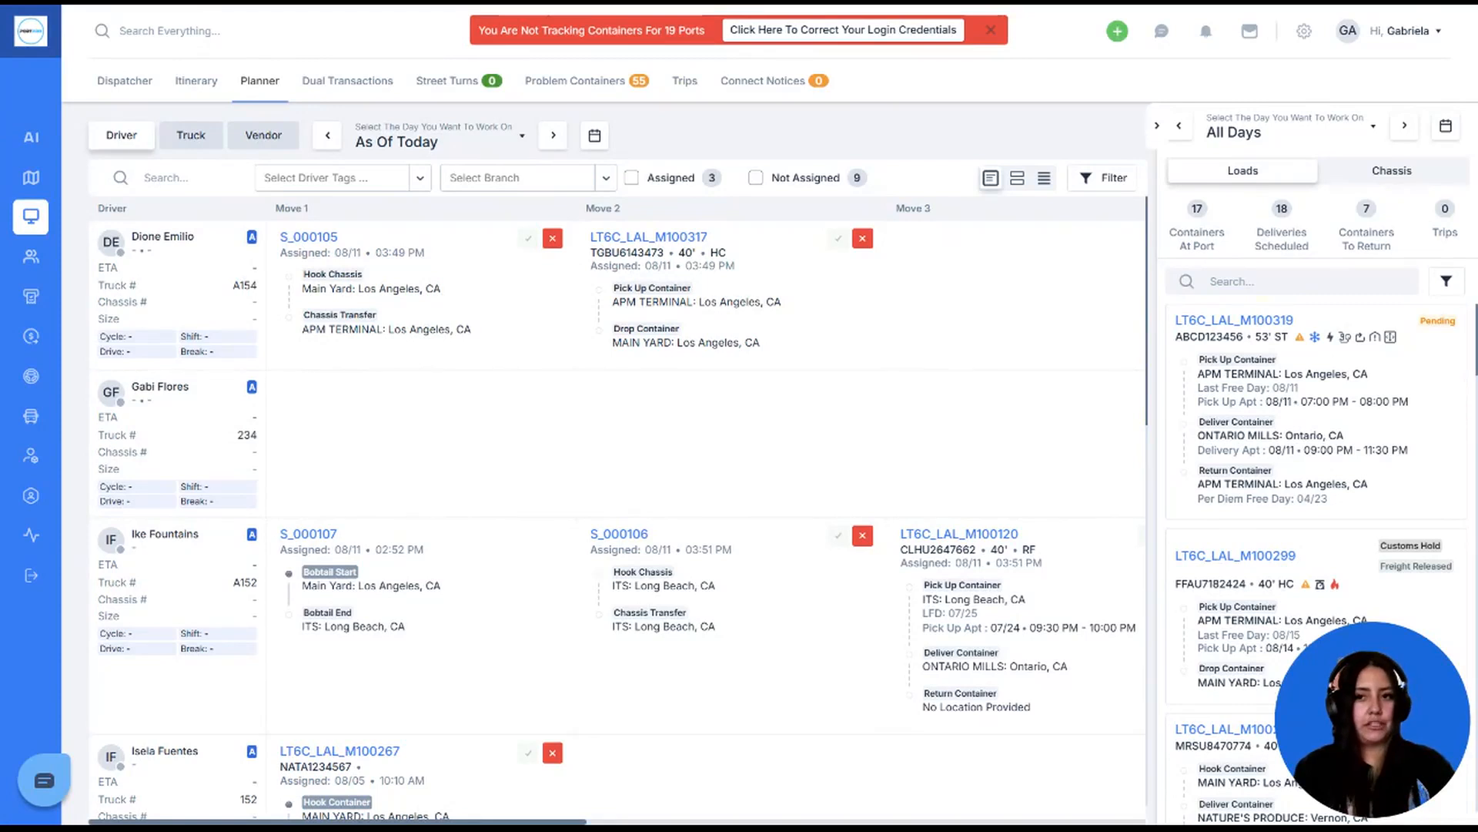
pyautogui.click(395, 151)
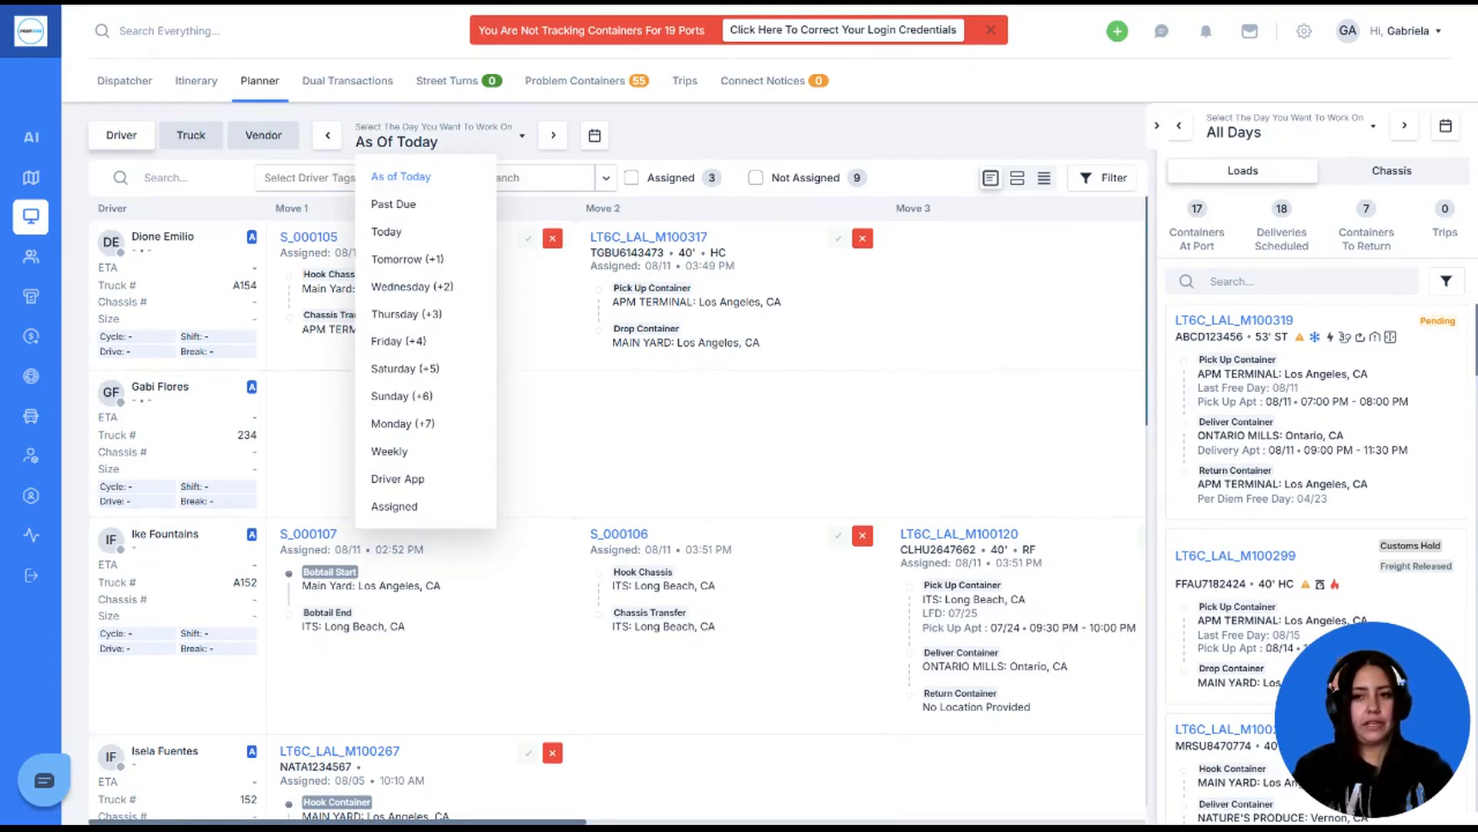
pyautogui.click(406, 205)
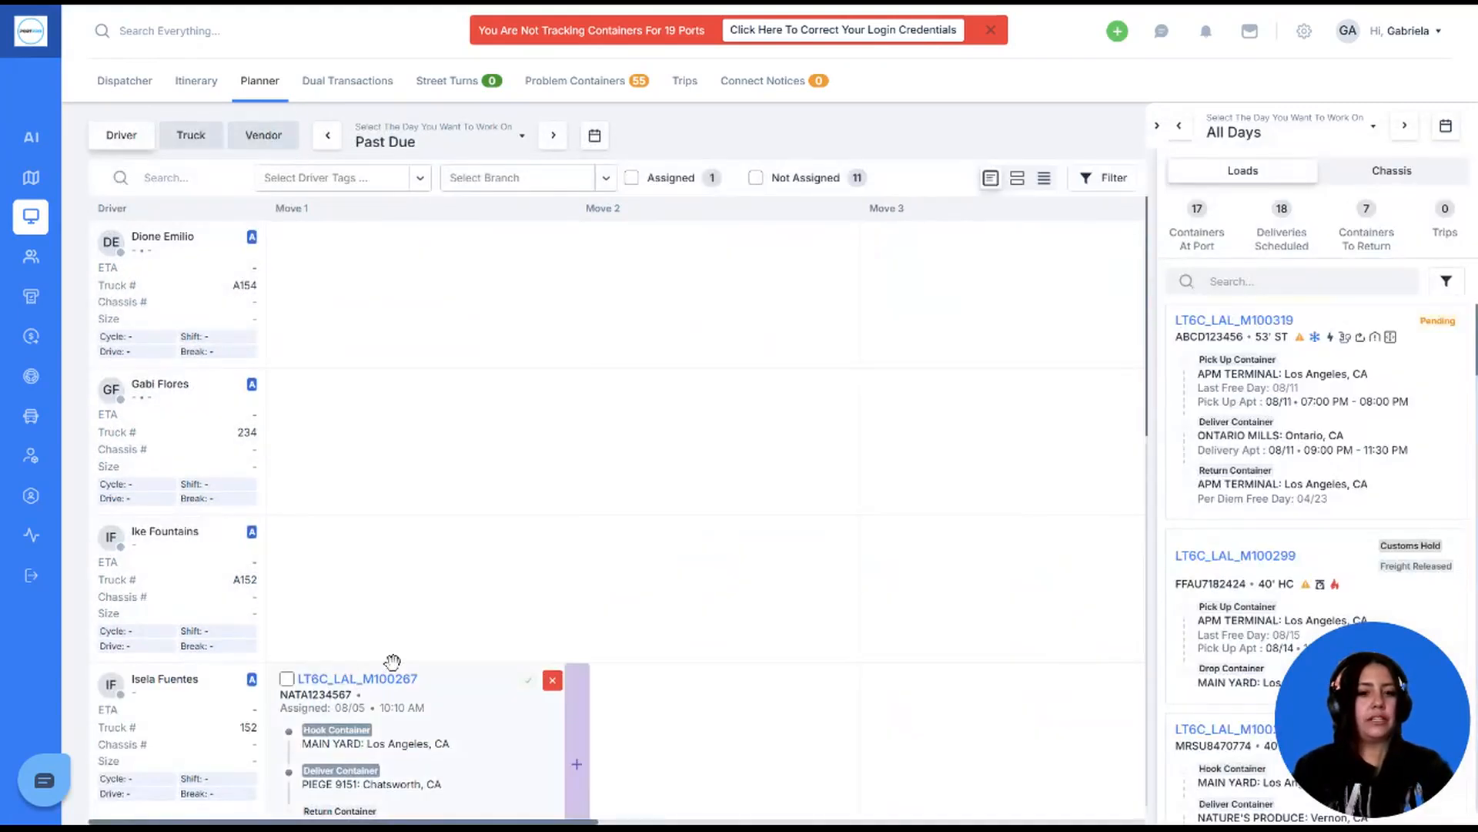
pyautogui.scroll(-1, 393, 662)
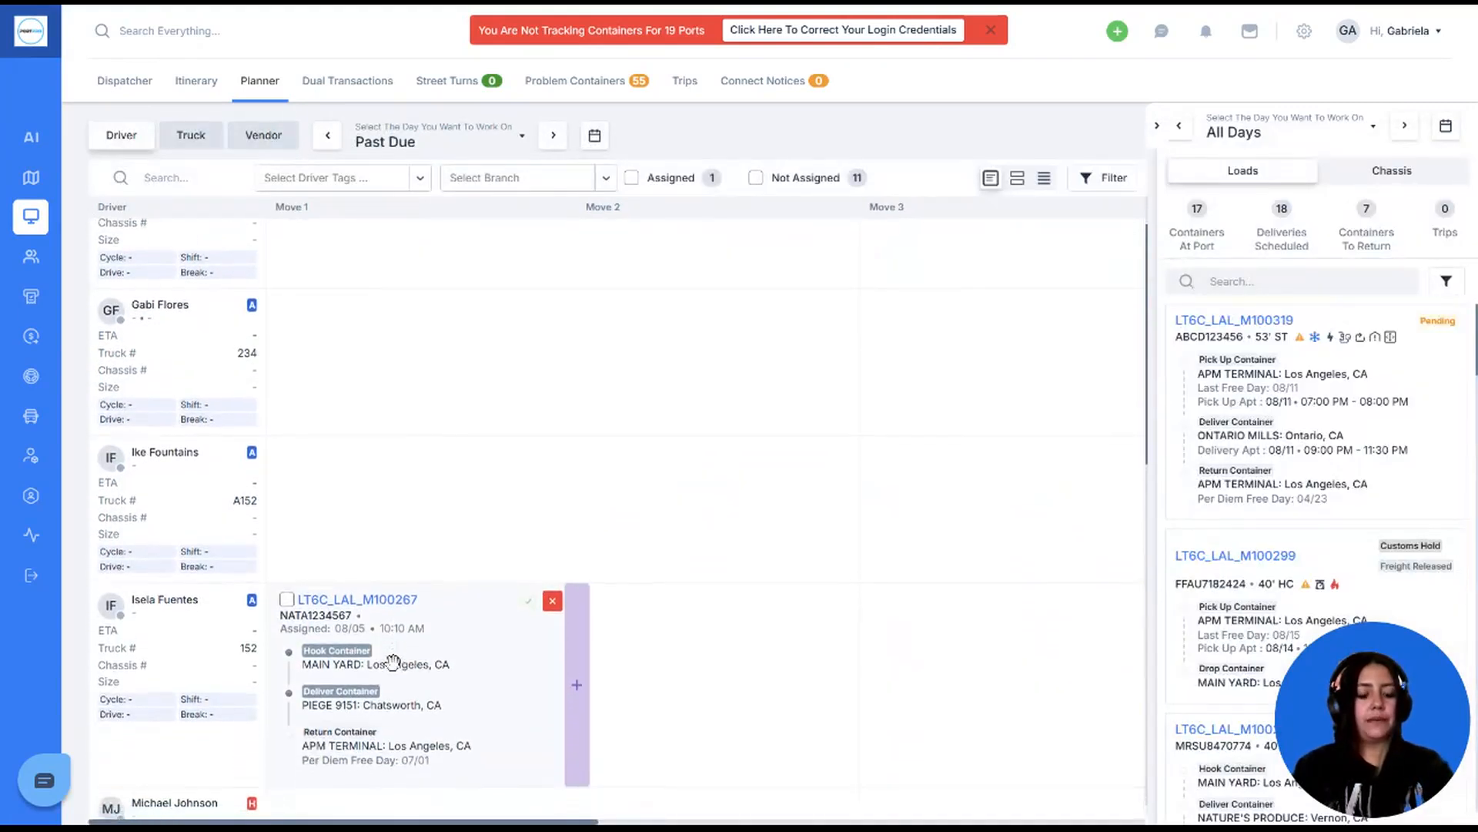
pyautogui.scroll(1, 462, 343)
# - Show the drivers' moves for Today, and switch the schedule to the Weekly view
pyautogui.click(441, 152)
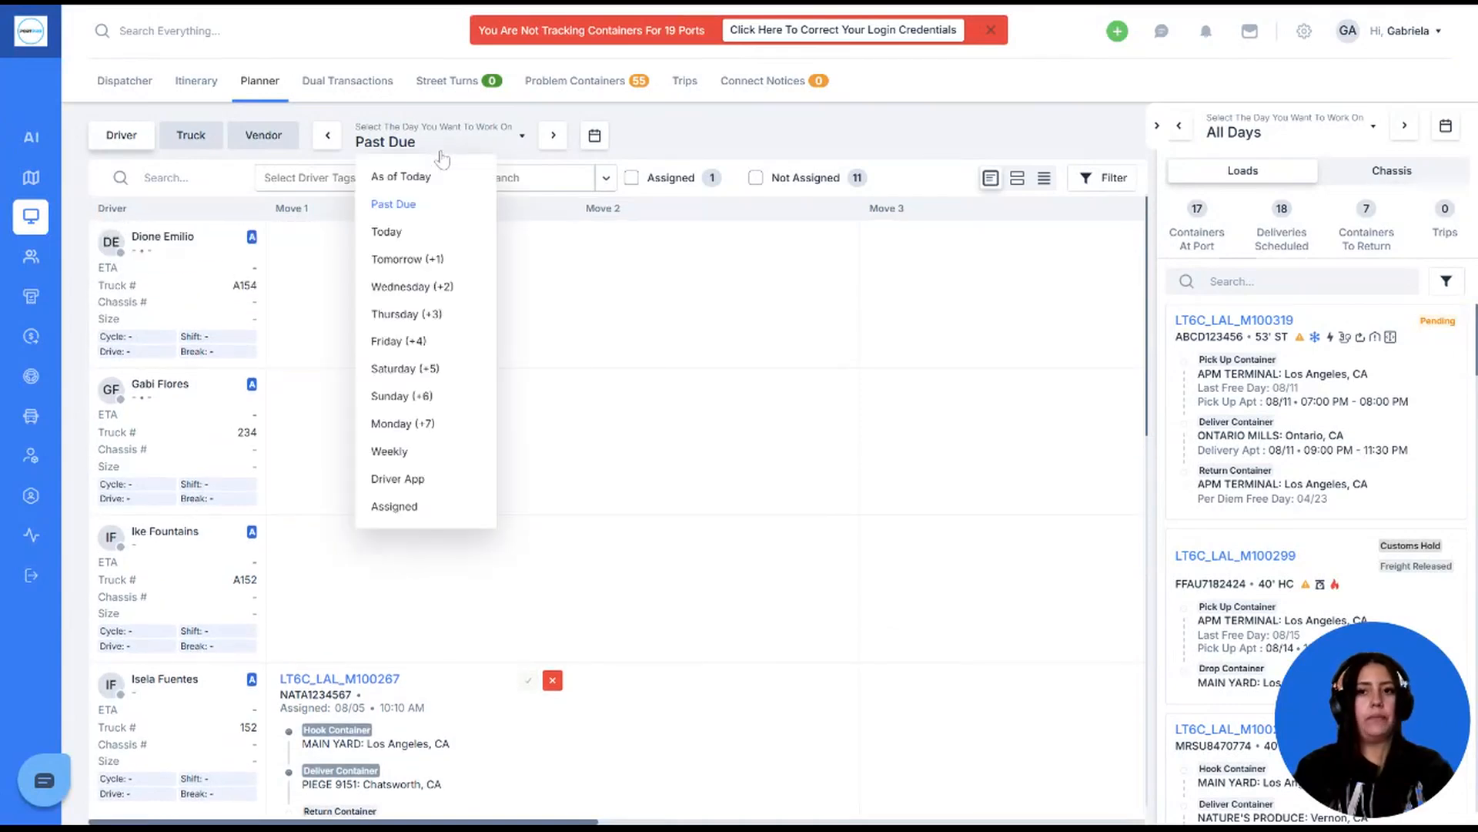
pyautogui.click(421, 234)
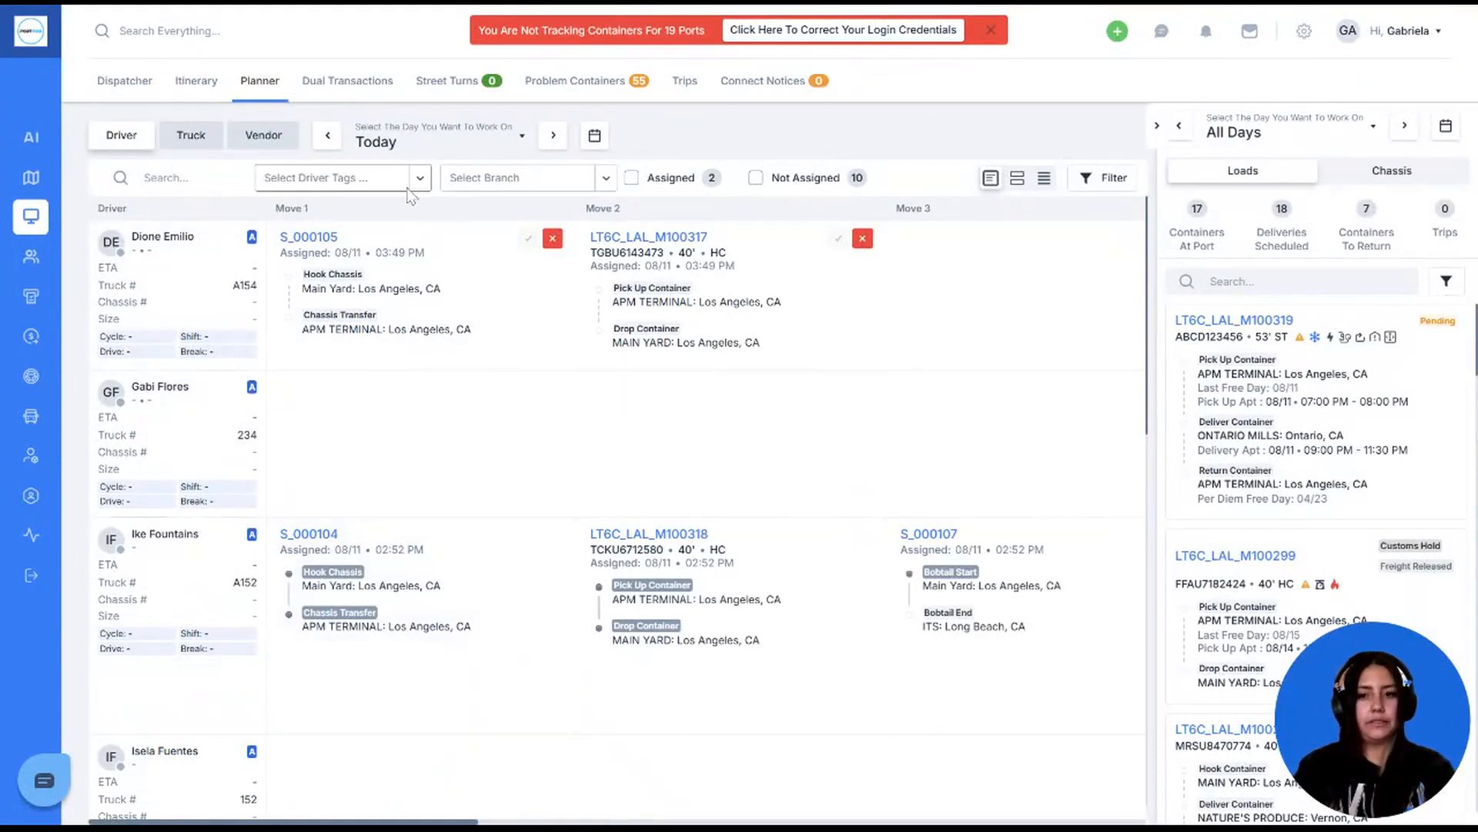
pyautogui.click(403, 145)
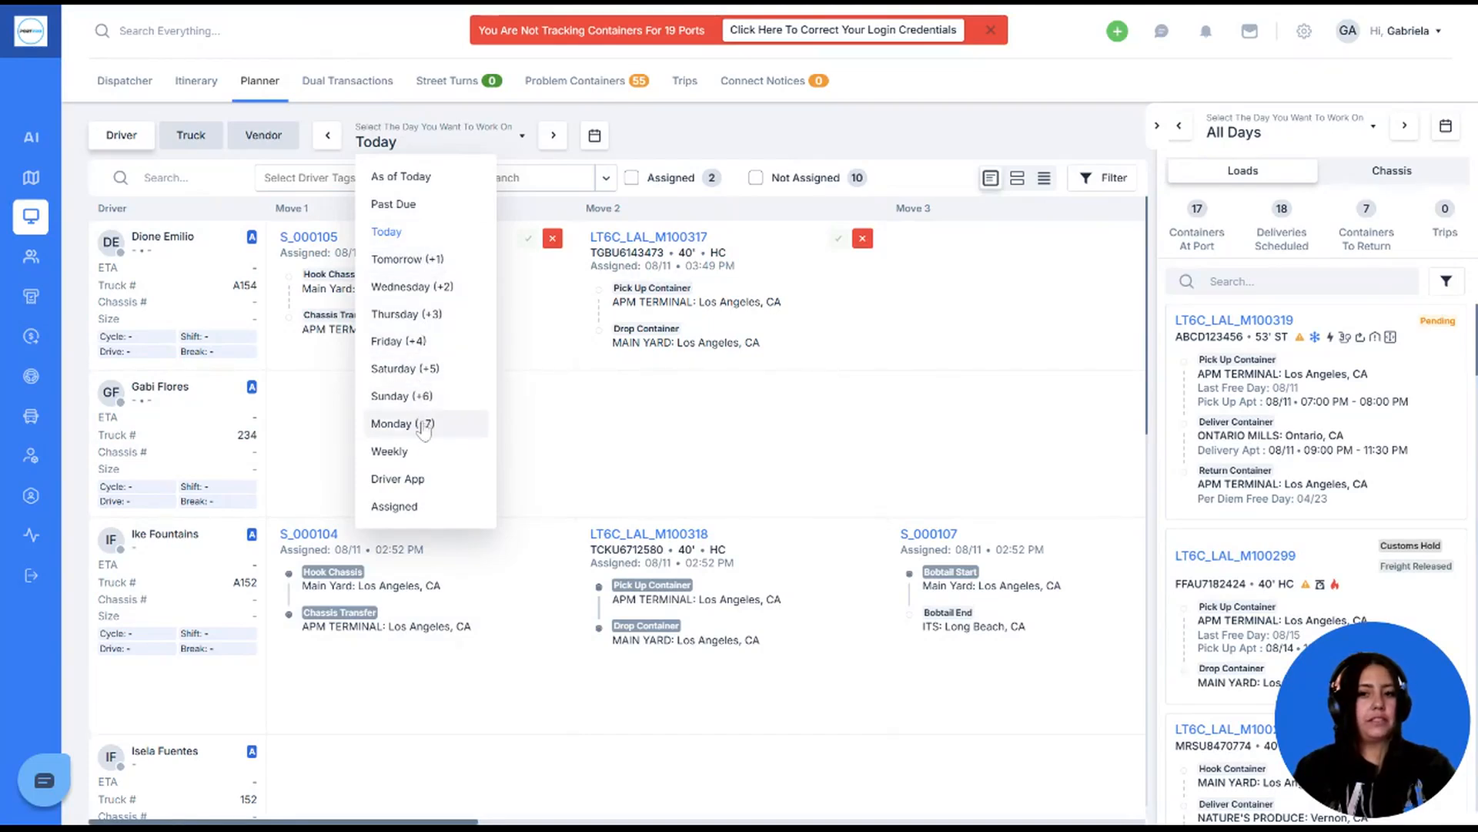
pyautogui.click(411, 450)
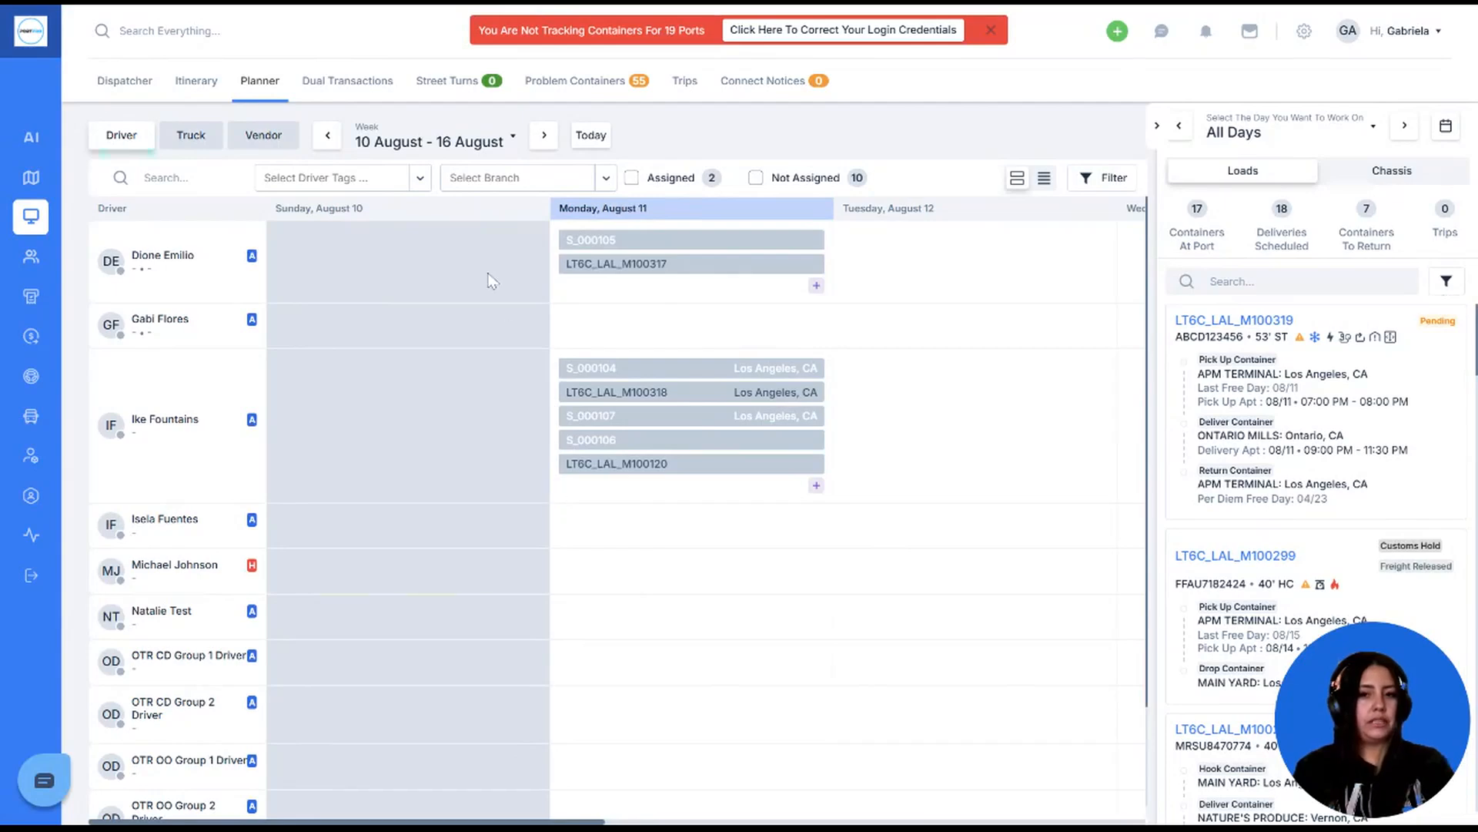
# - View the driver schedule in the Driver App view and in the Assigned view
pyautogui.click(428, 143)
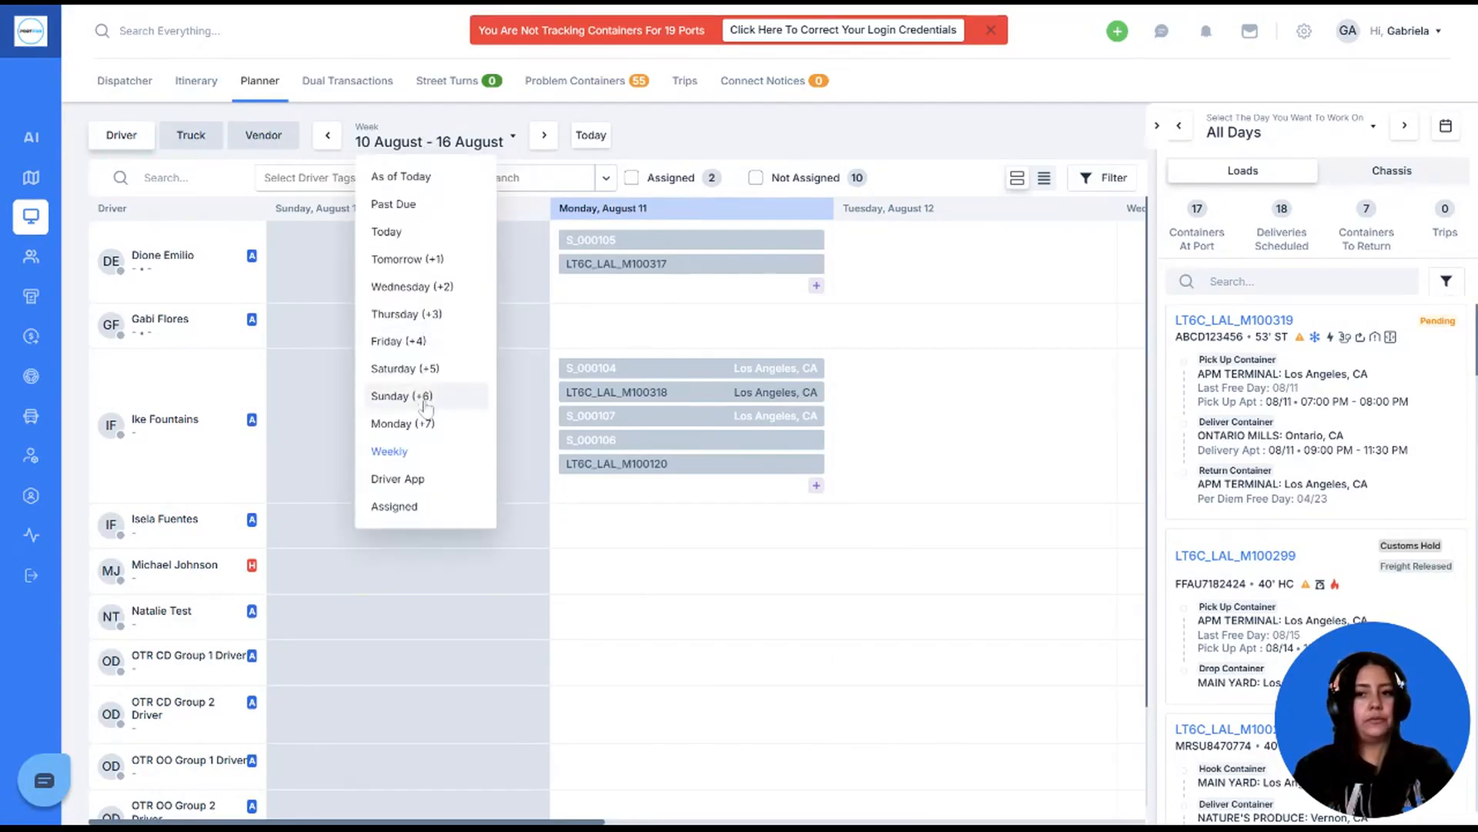
pyautogui.click(399, 478)
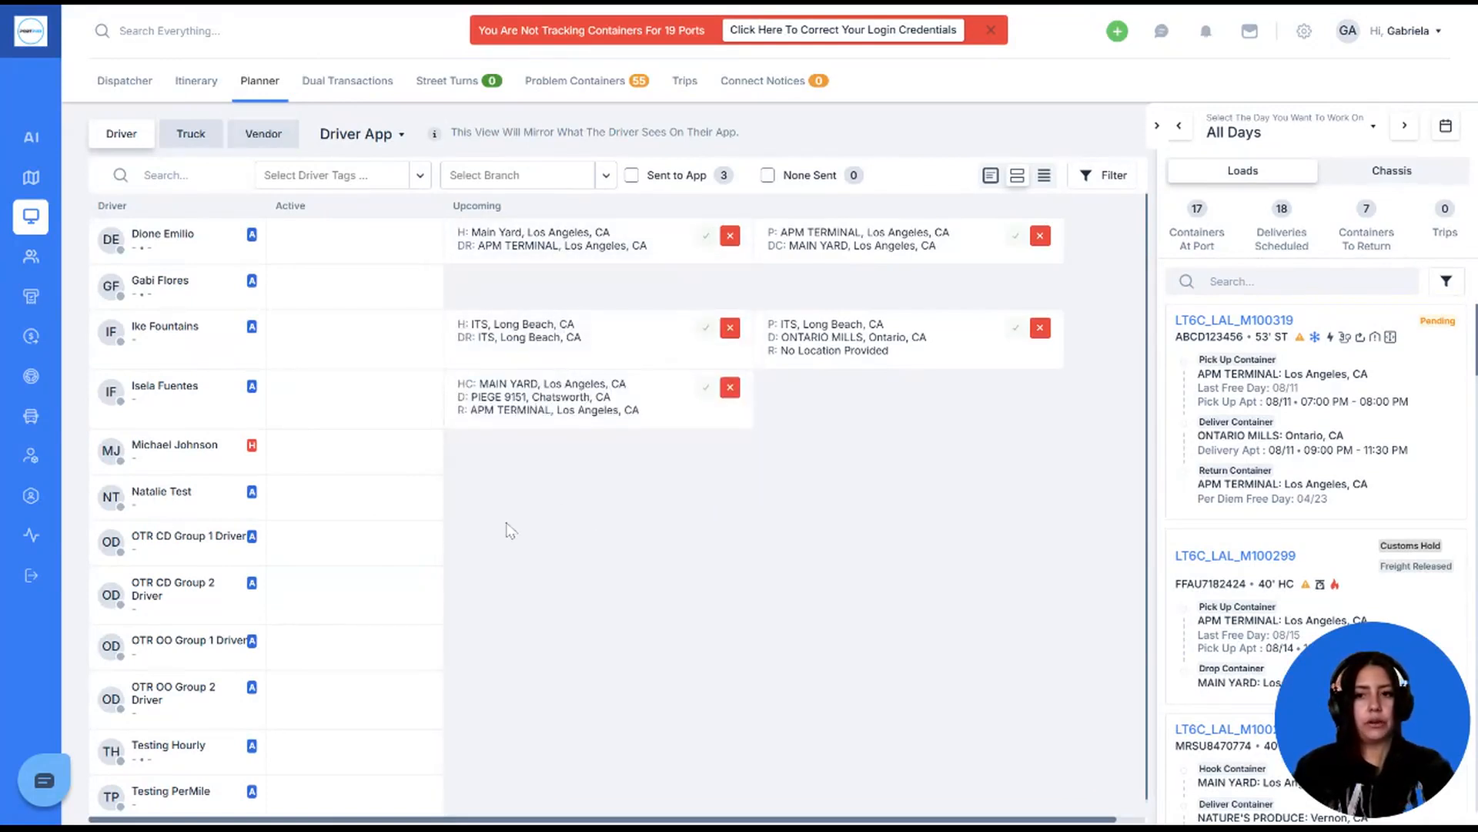
pyautogui.click(386, 136)
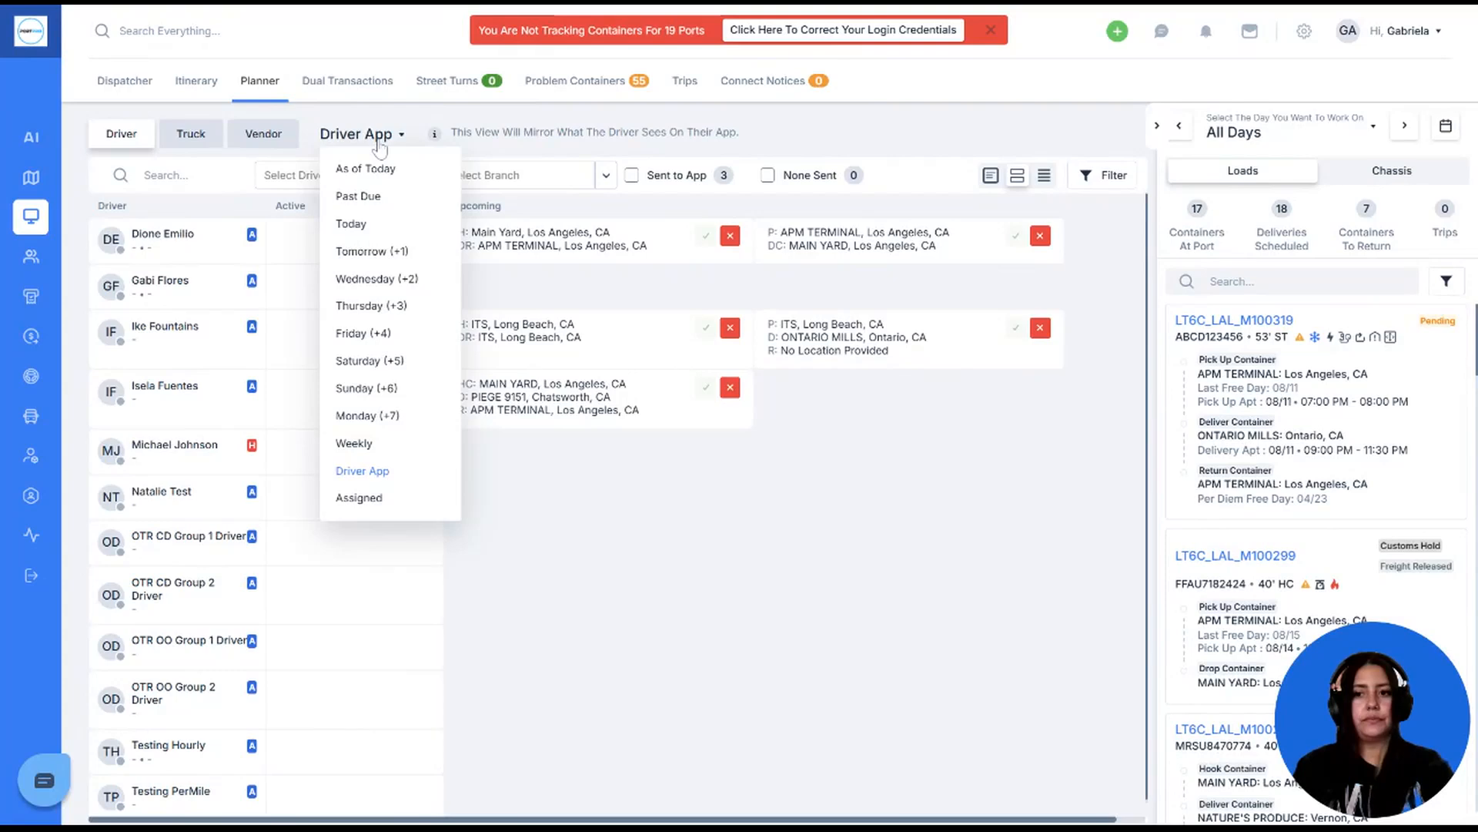
pyautogui.click(392, 507)
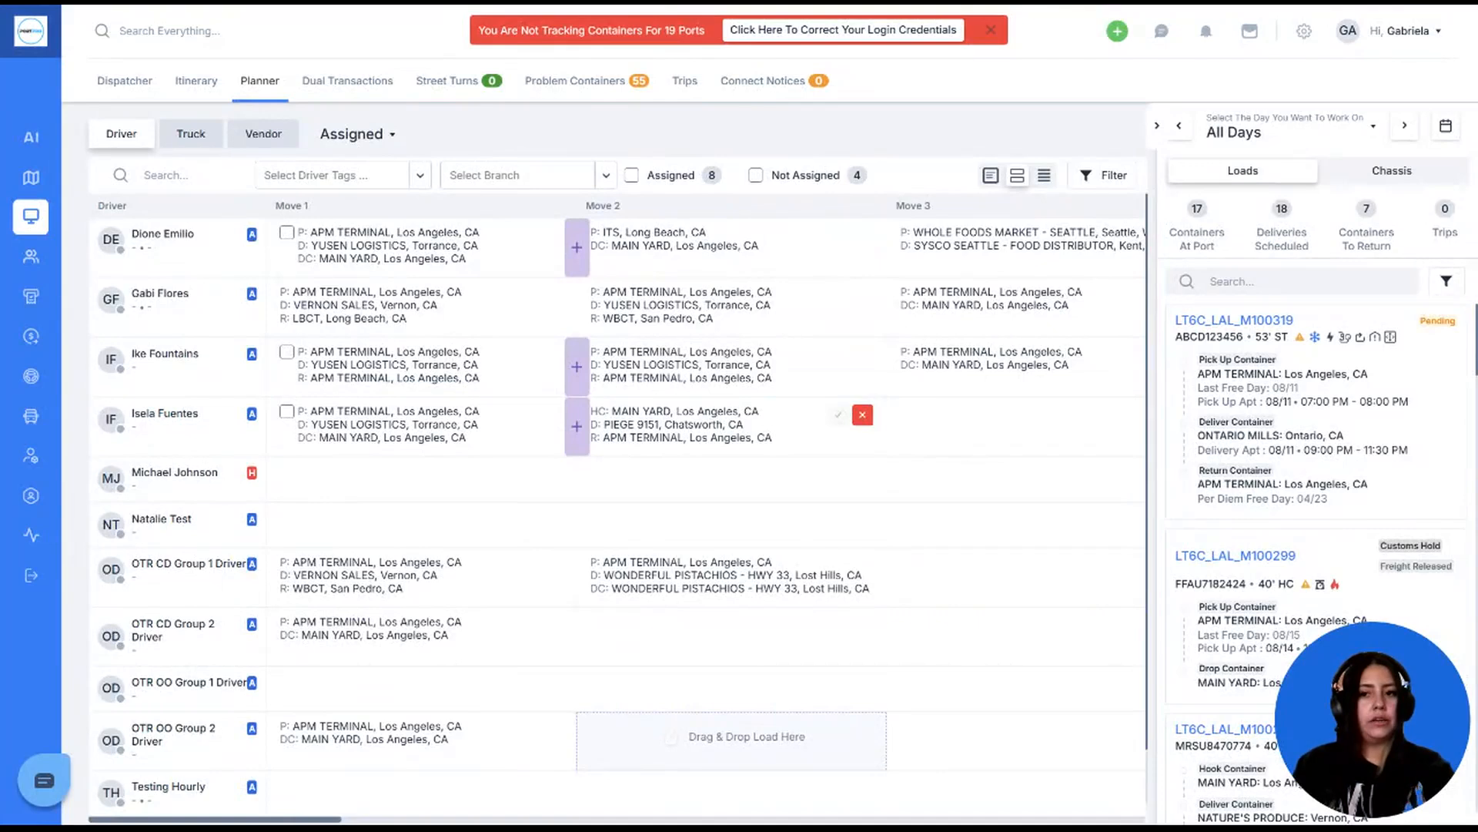
# - Return the driver schedule to As of Today and change its day to Tomorrow (+1)
pyautogui.click(371, 137)
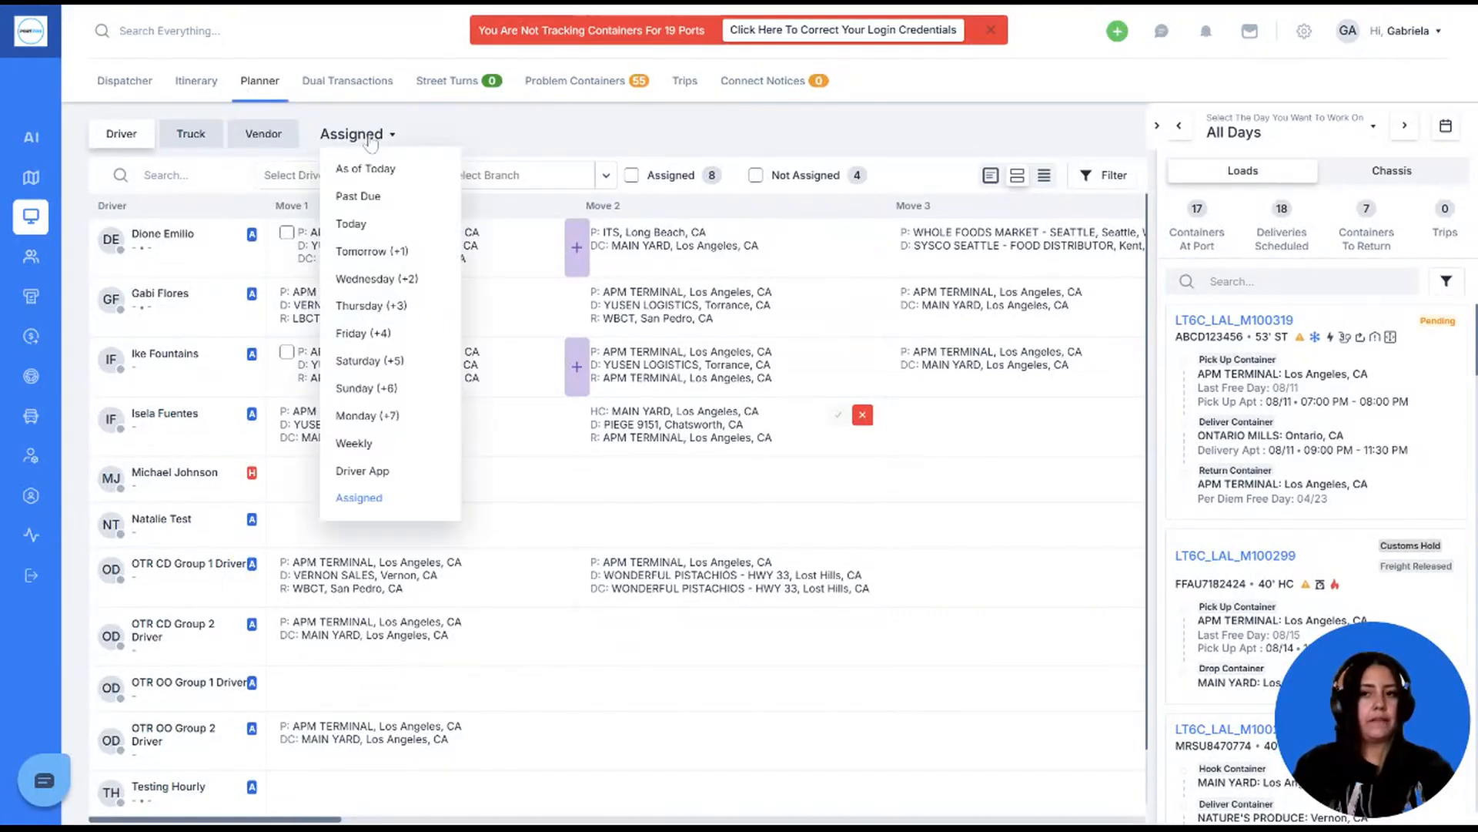
pyautogui.click(370, 168)
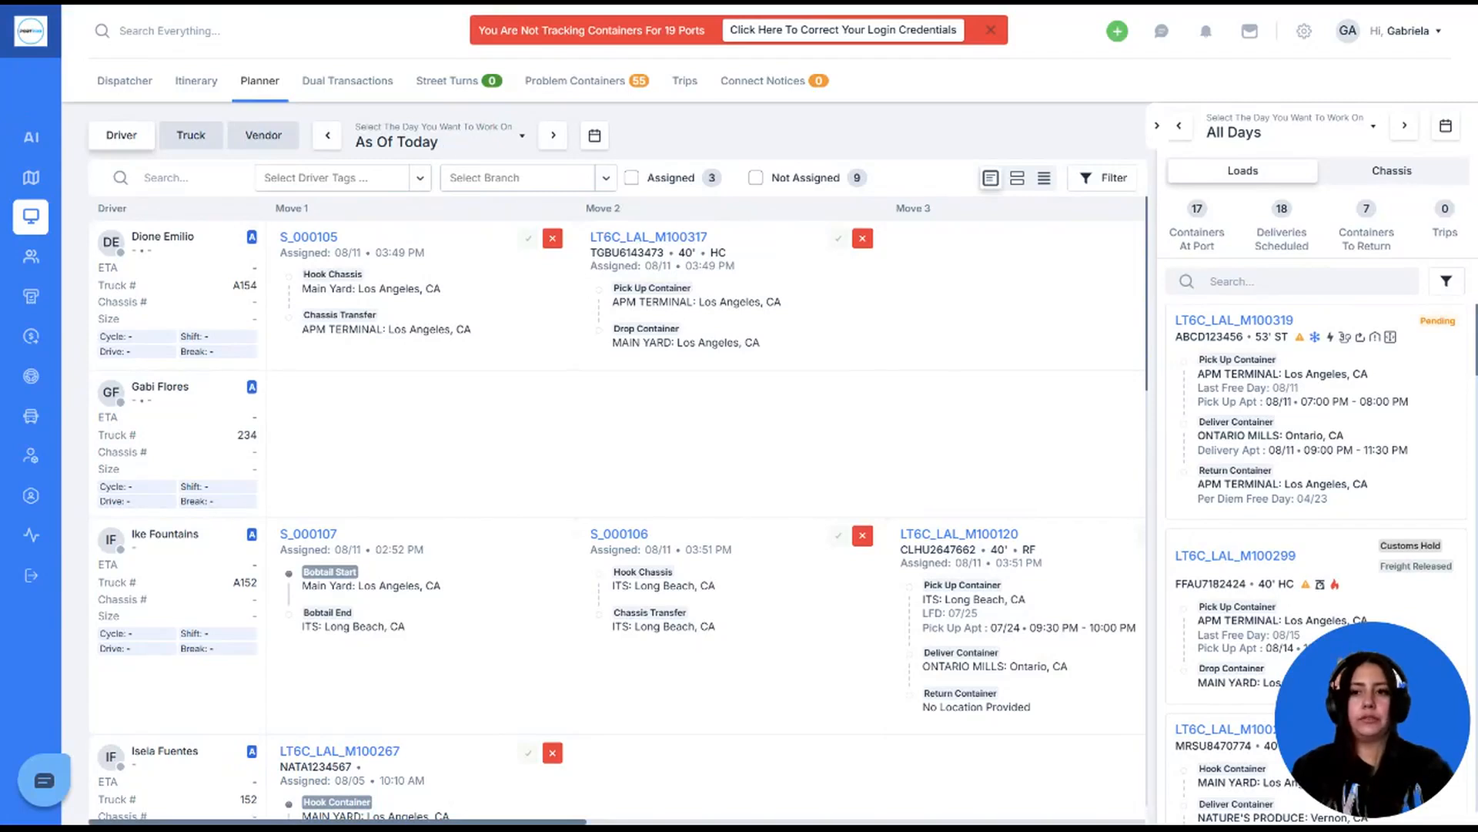
pyautogui.click(451, 143)
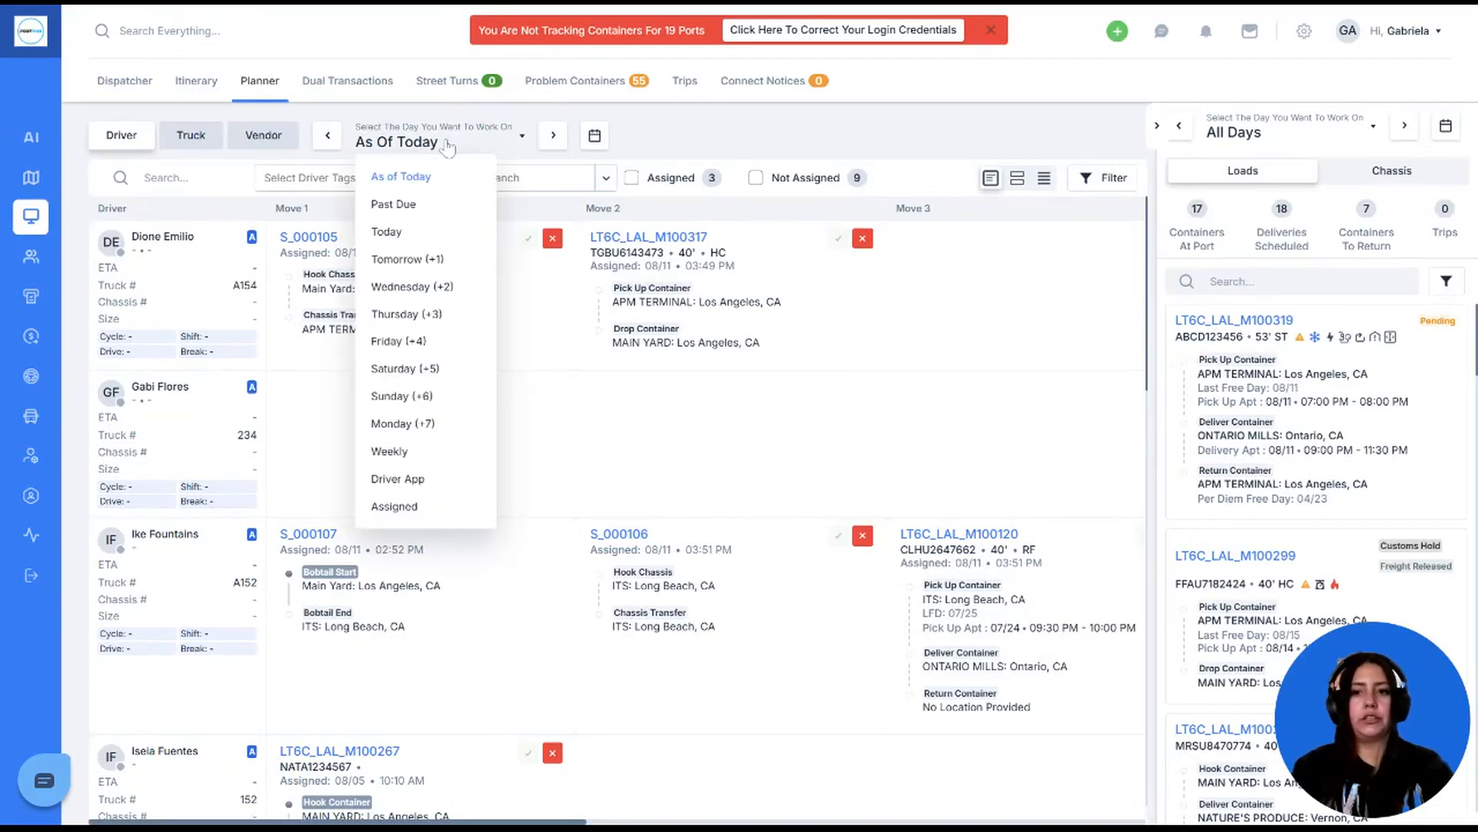
pyautogui.click(415, 262)
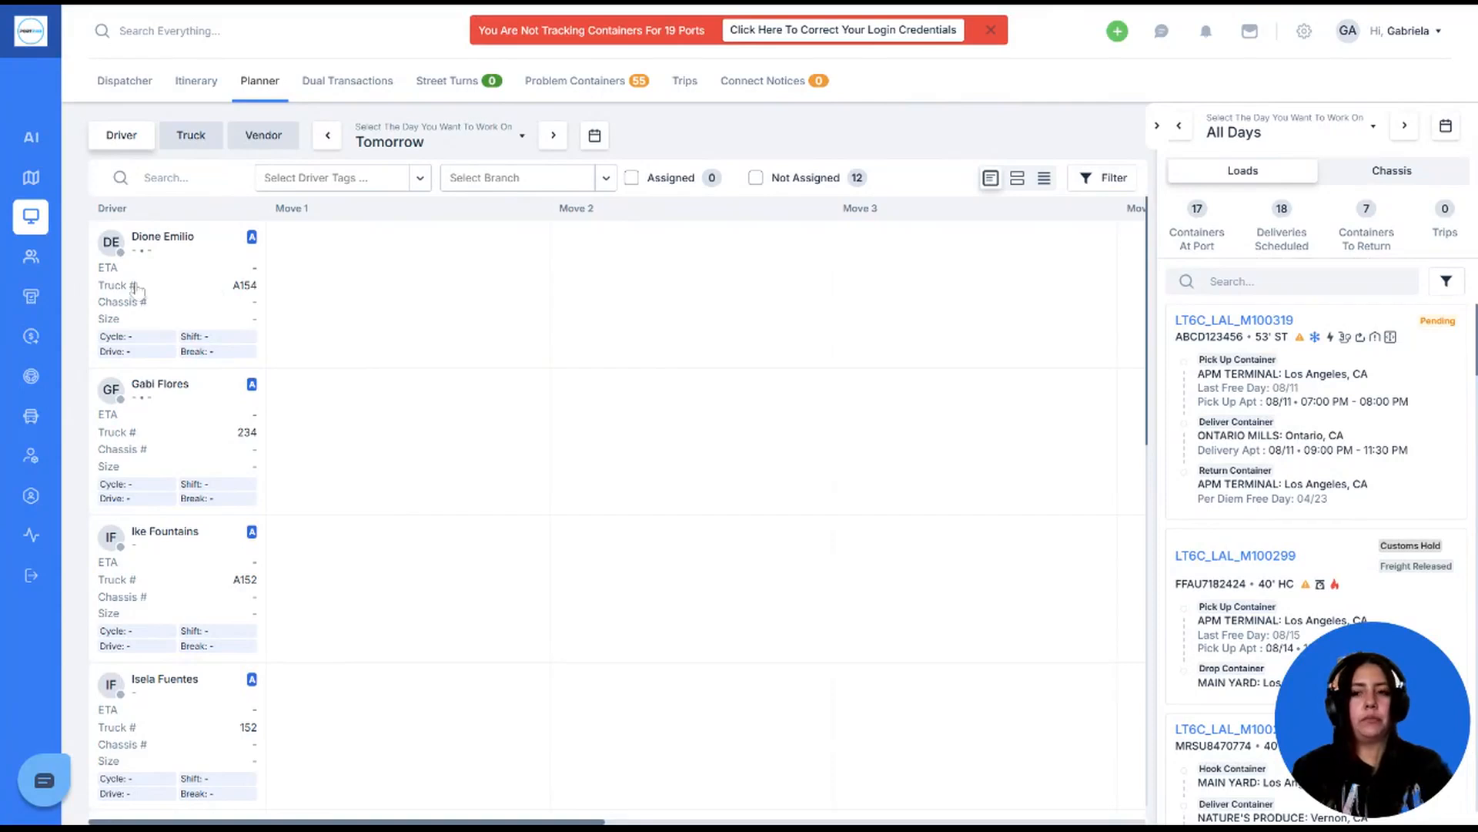
# - Review the driver cards, look through the planner by truck, and return to the driver view
pyautogui.moveTo(274, 306)
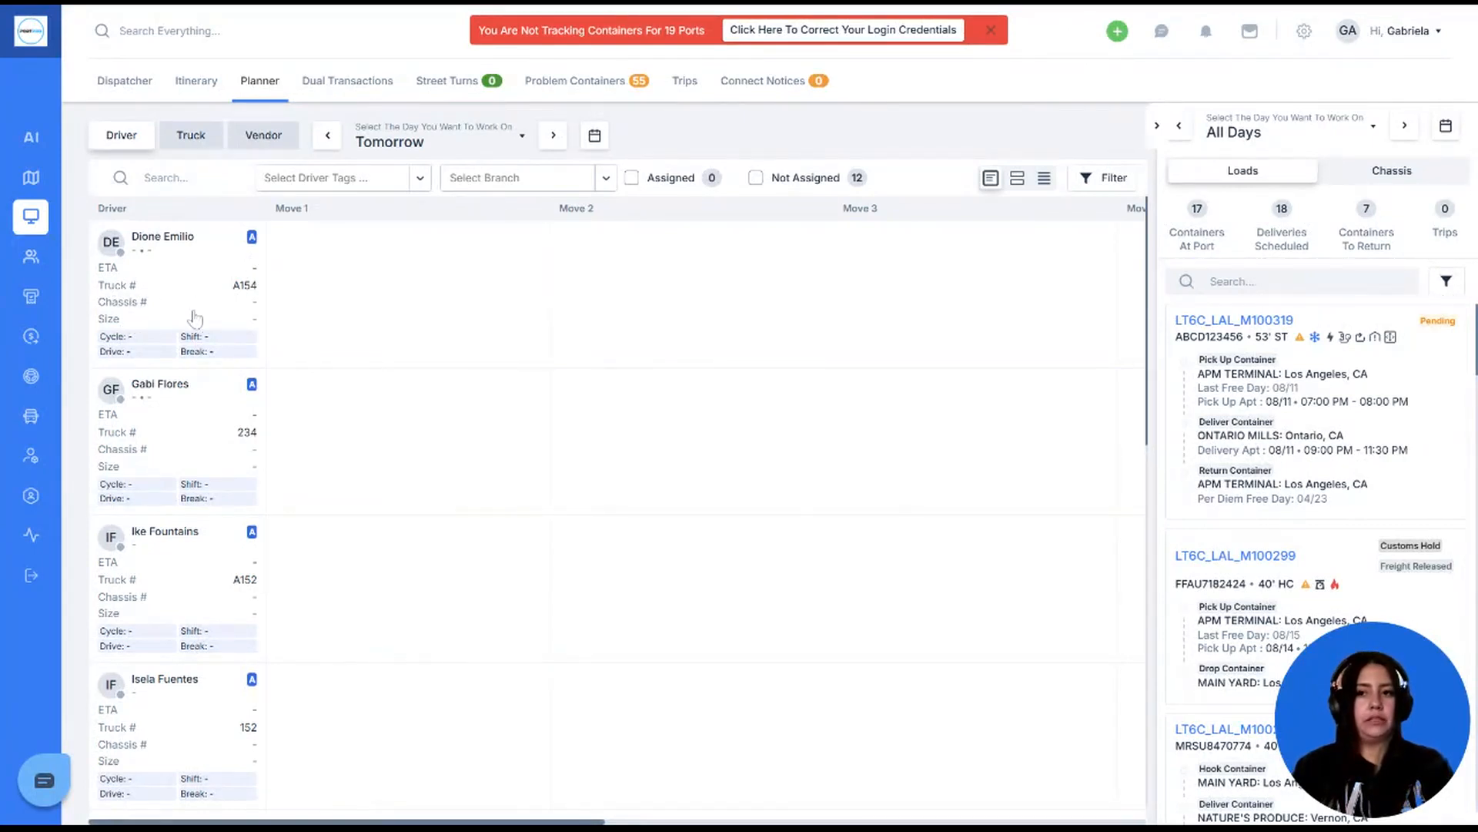
pyautogui.moveTo(269, 241)
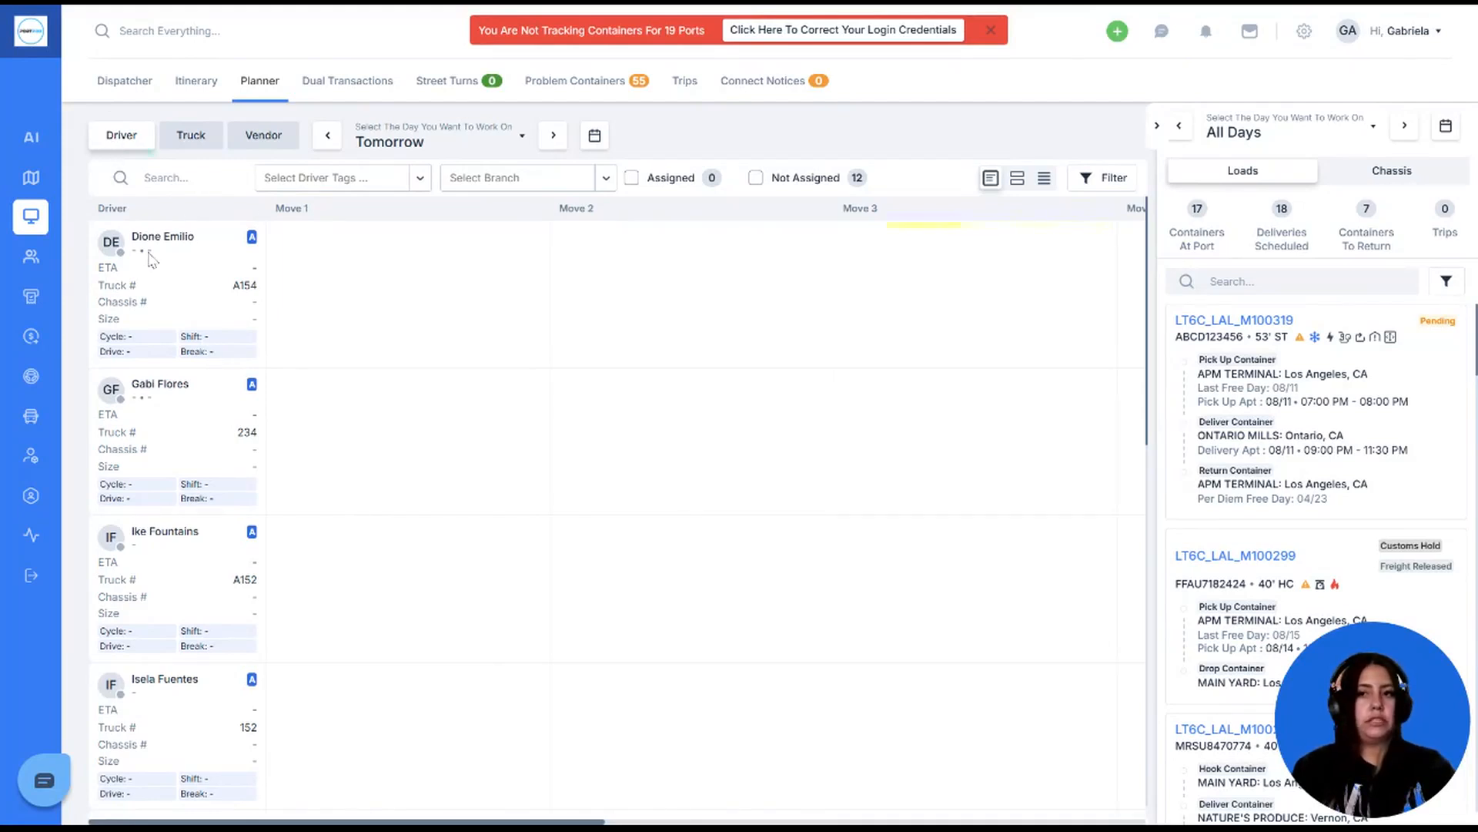
pyautogui.scroll(-6, 152, 395)
pyautogui.scroll(6, 152, 395)
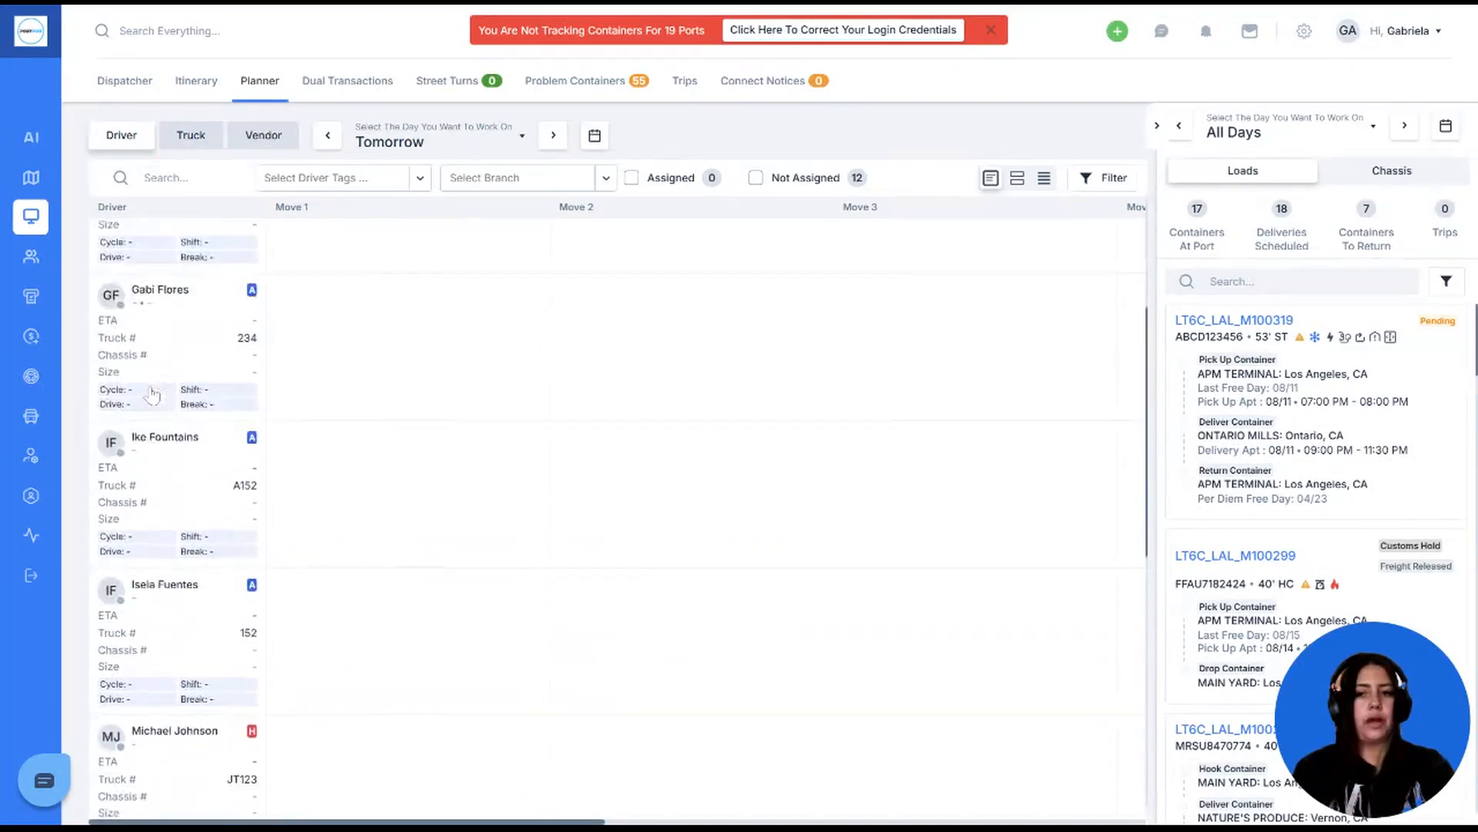
pyautogui.click(193, 137)
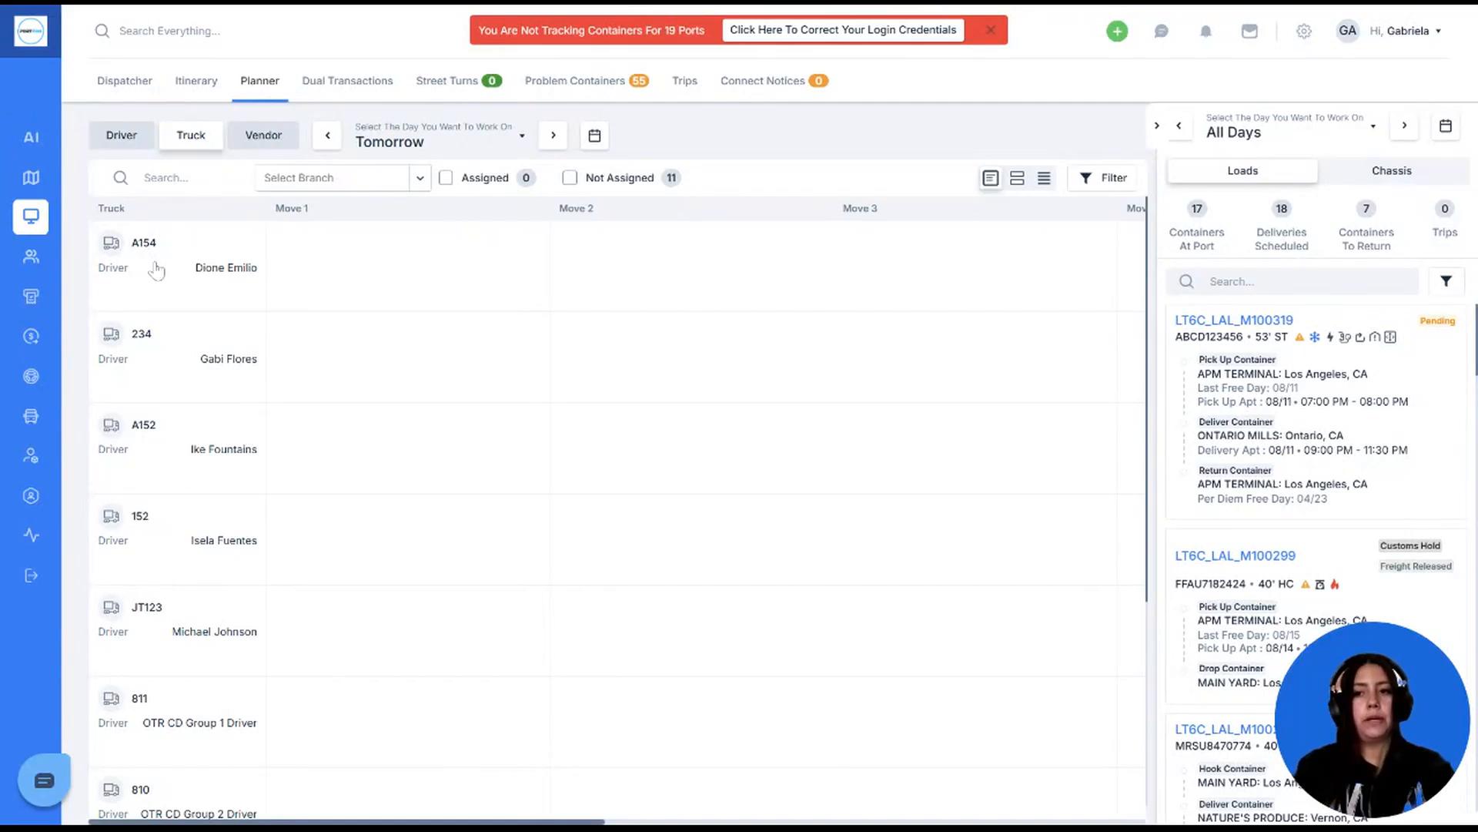
pyautogui.scroll(-3, 213, 436)
pyautogui.scroll(3, 215, 435)
pyautogui.click(127, 139)
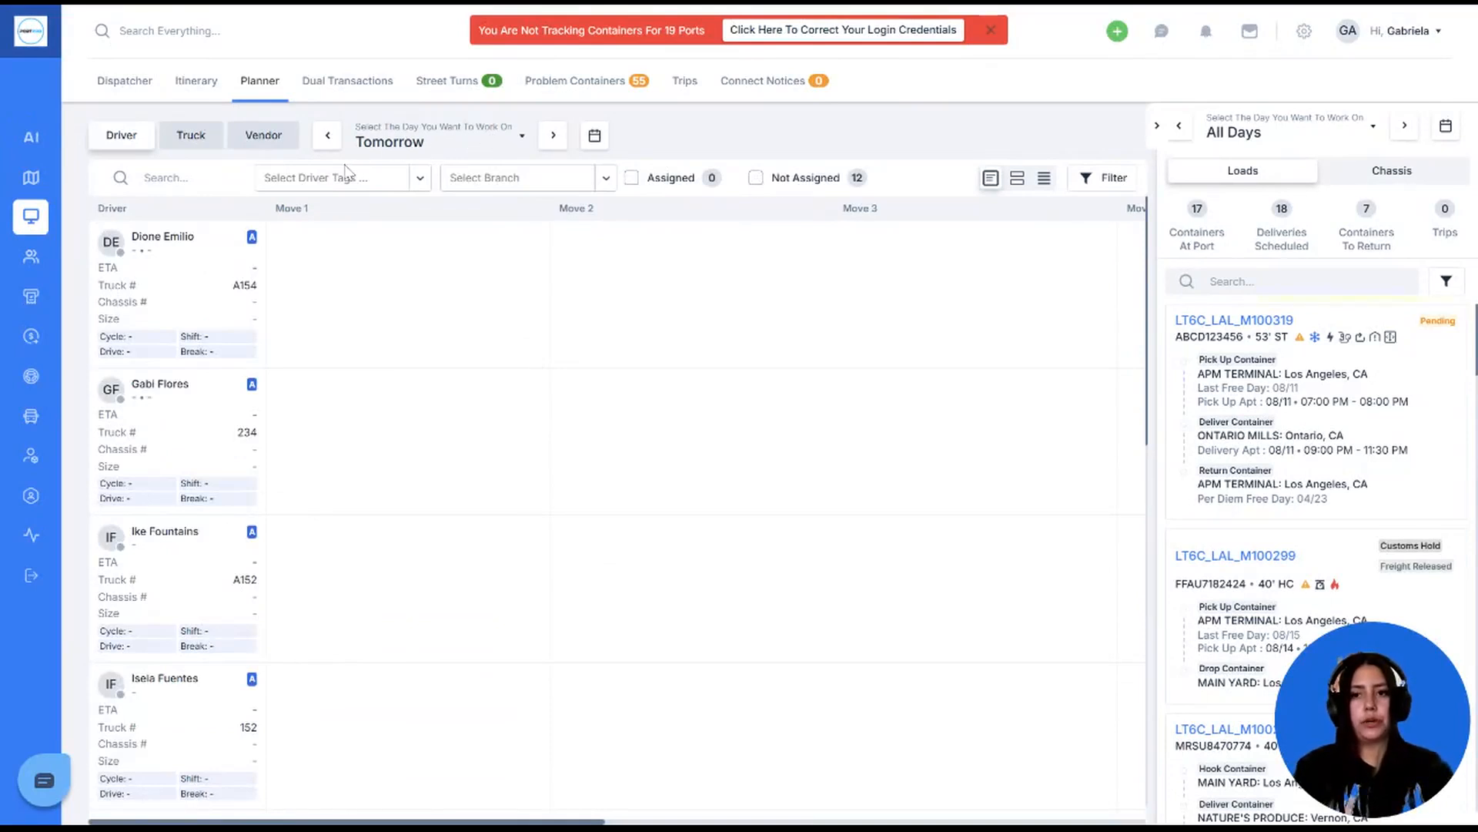
# - Filter the planner's drivers by the Port Only tag and by the Hazmat tag, and clear the tag filter
pyautogui.click(302, 185)
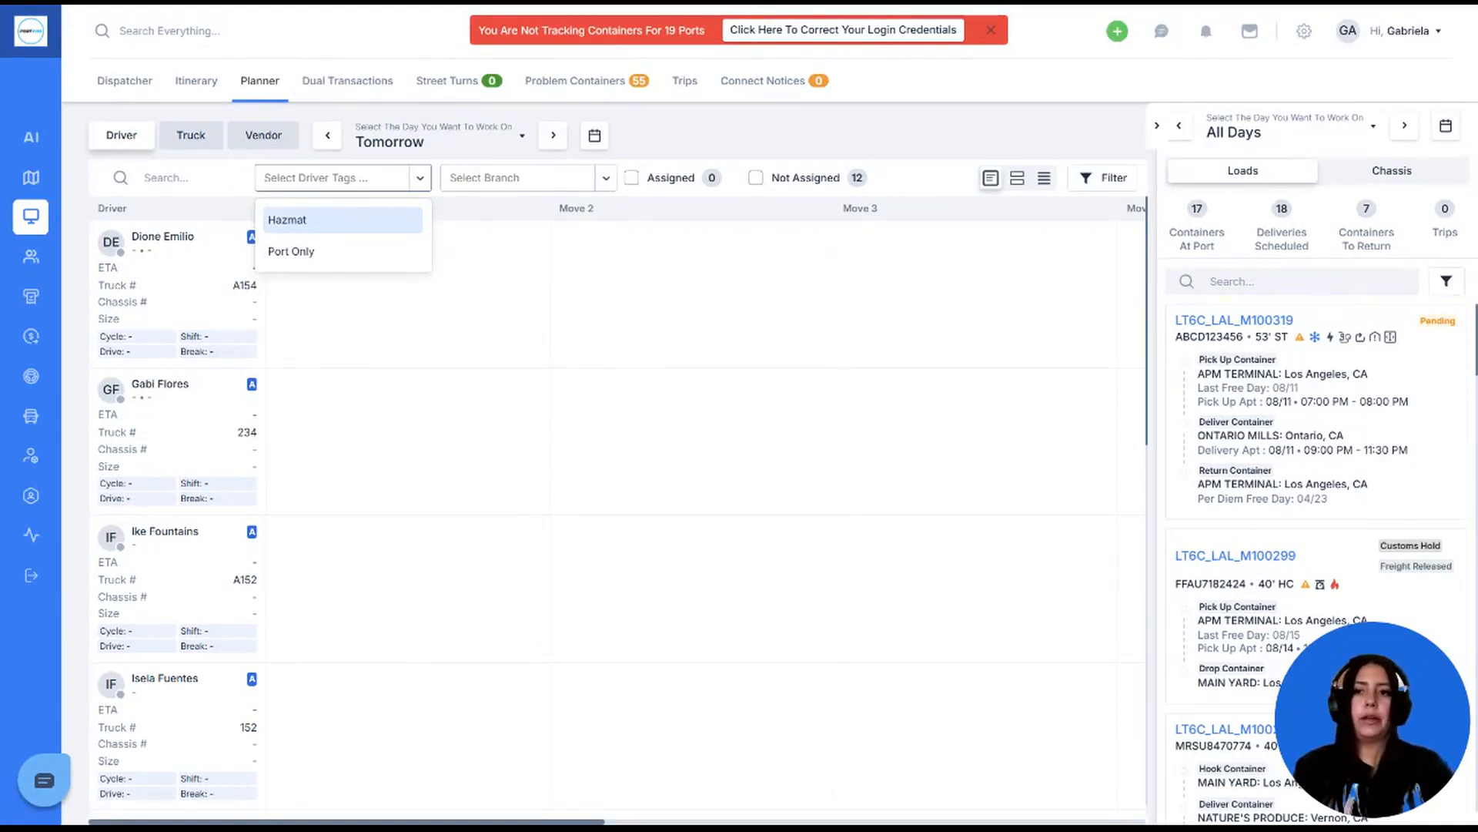
pyautogui.click(328, 251)
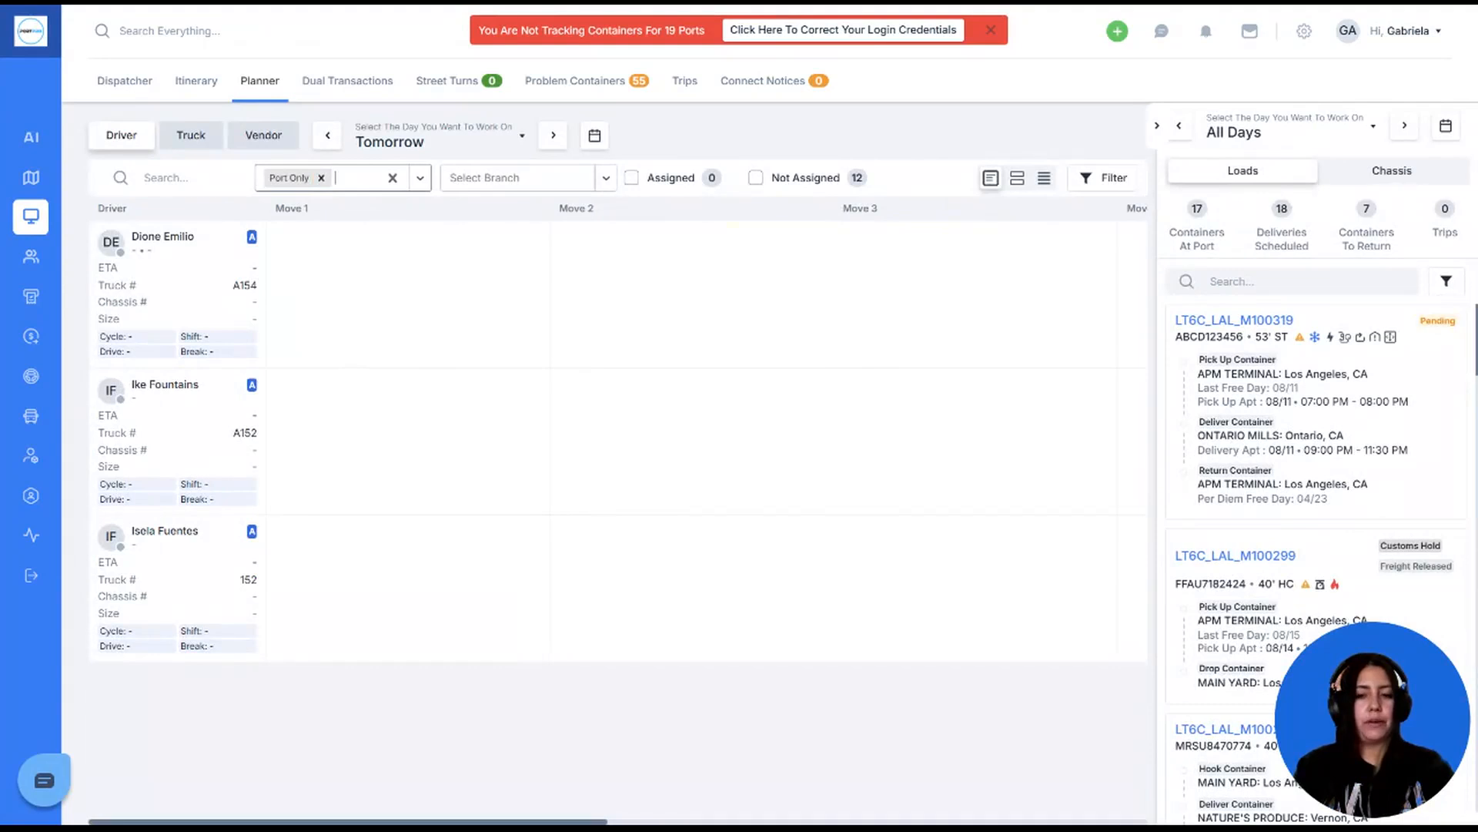
pyautogui.moveTo(295, 342)
pyautogui.click(321, 177)
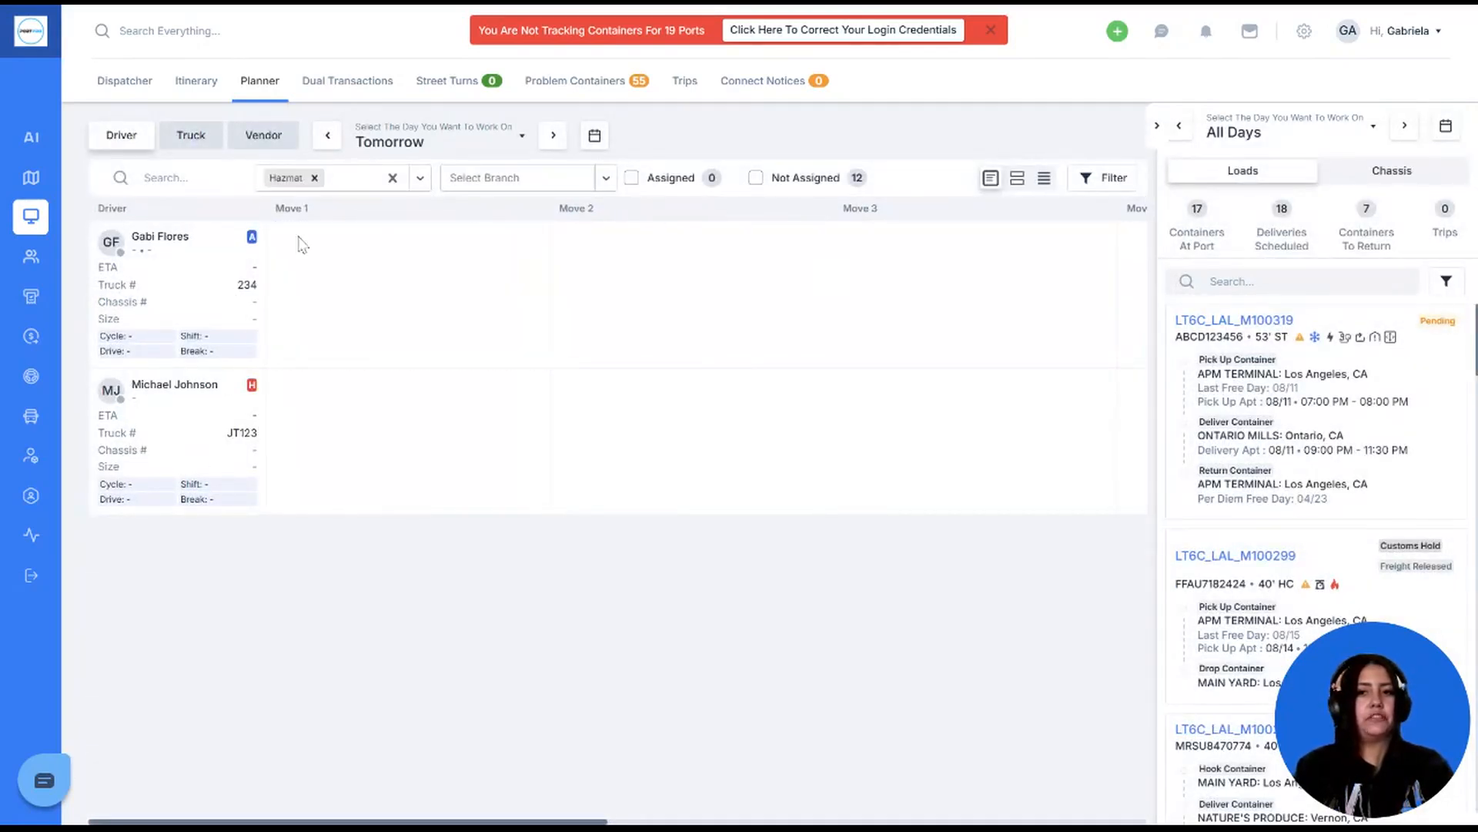
pyautogui.click(393, 179)
# - Filter the drivers by the LA/LB branch, clear that filter, and check the planner's additional filter options
pyautogui.click(514, 185)
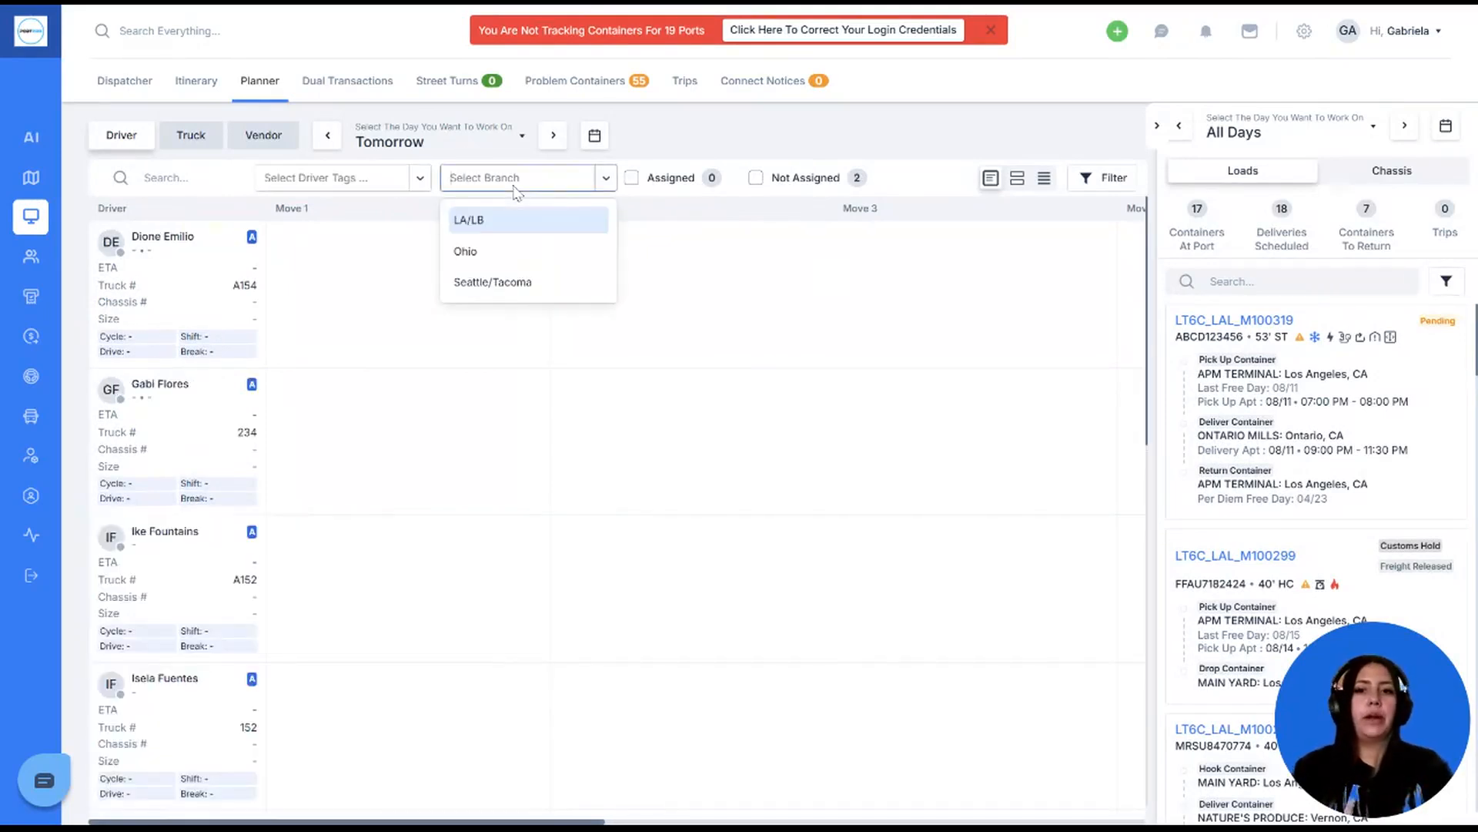
pyautogui.click(501, 221)
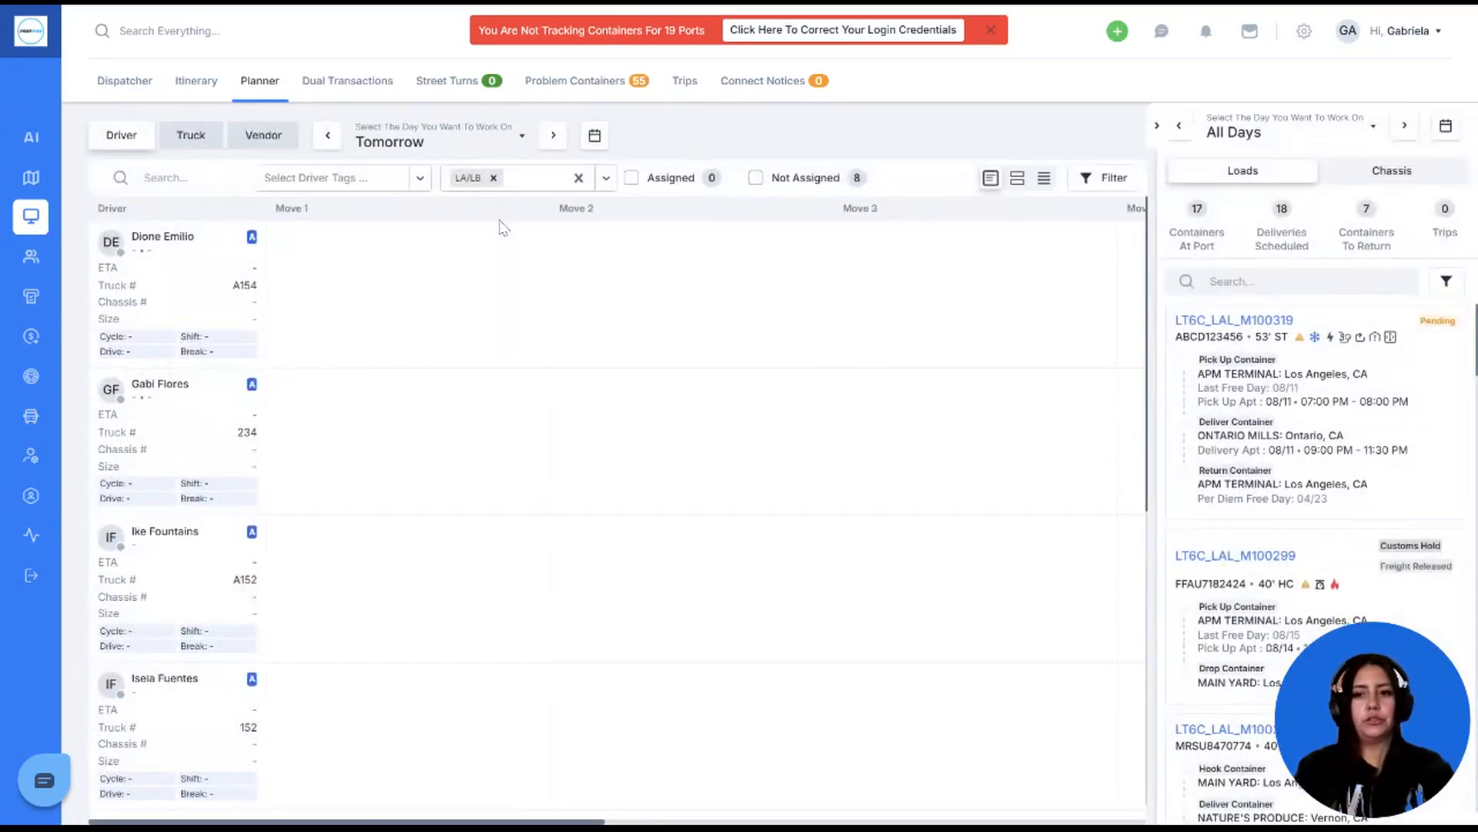
pyautogui.click(578, 178)
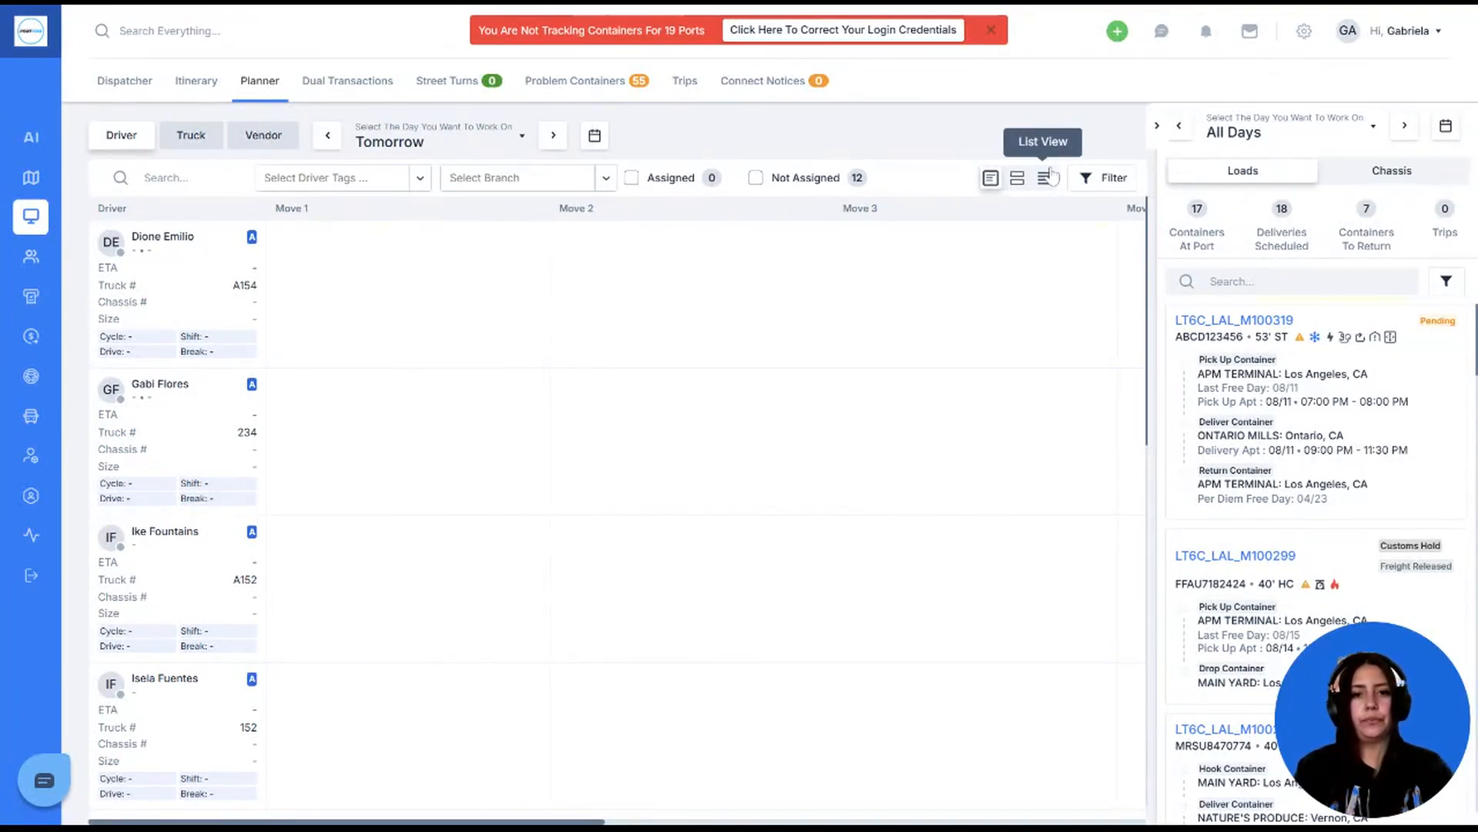
pyautogui.click(1102, 178)
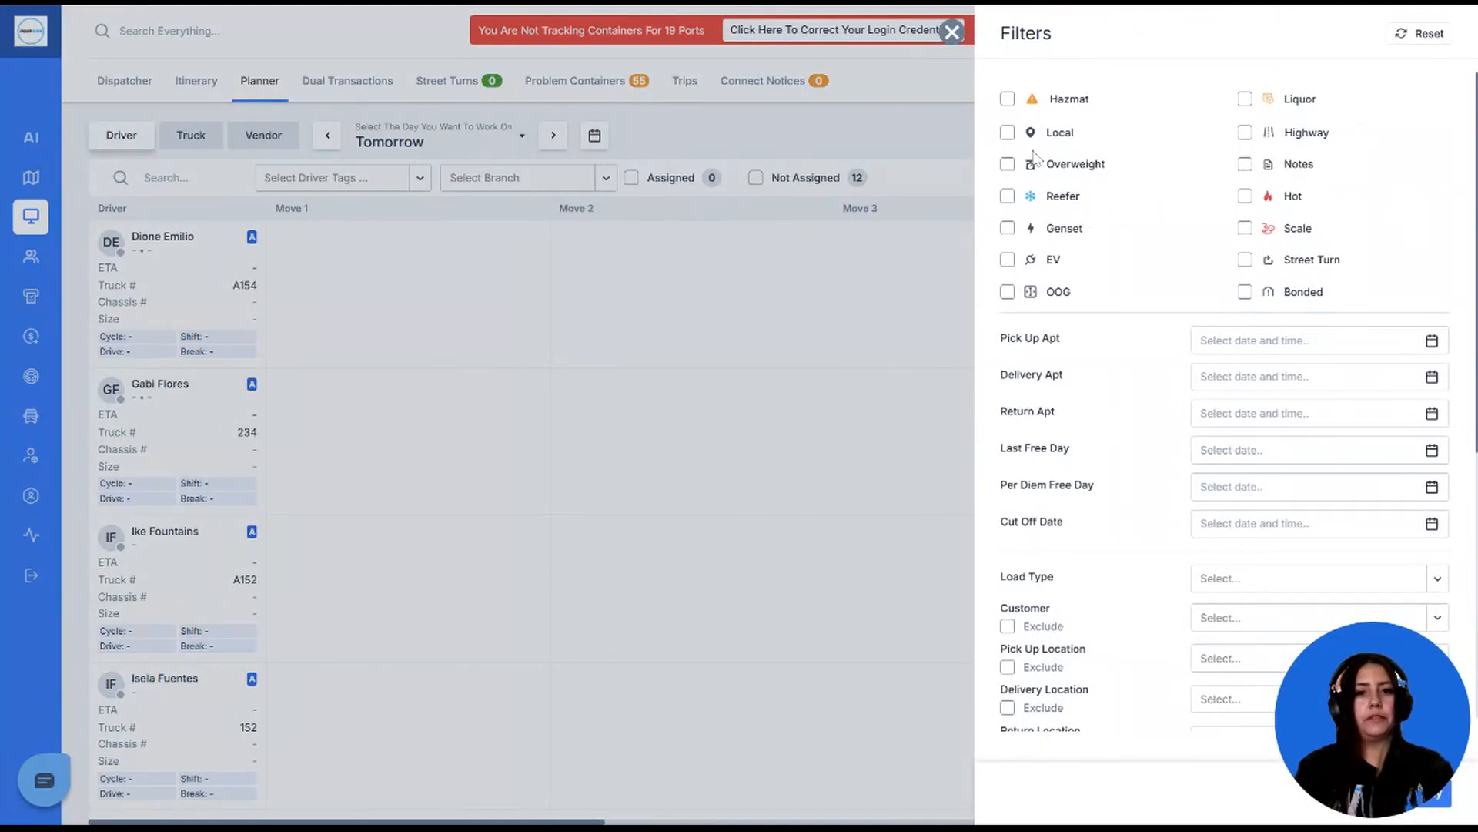
pyautogui.click(955, 39)
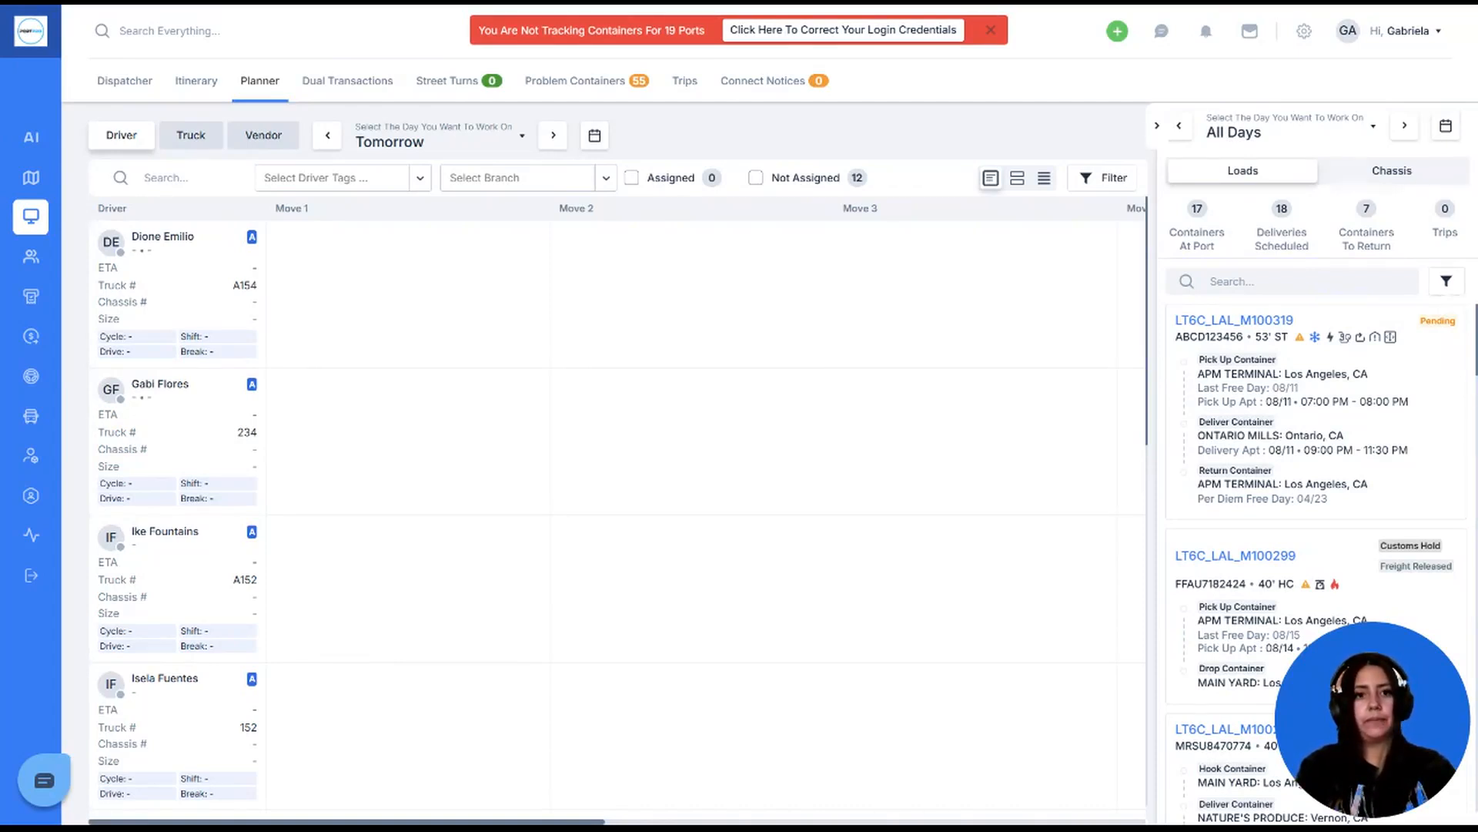
# - Set the day of the planner's loads list to Tomorrow (+1)
pyautogui.click(1233, 146)
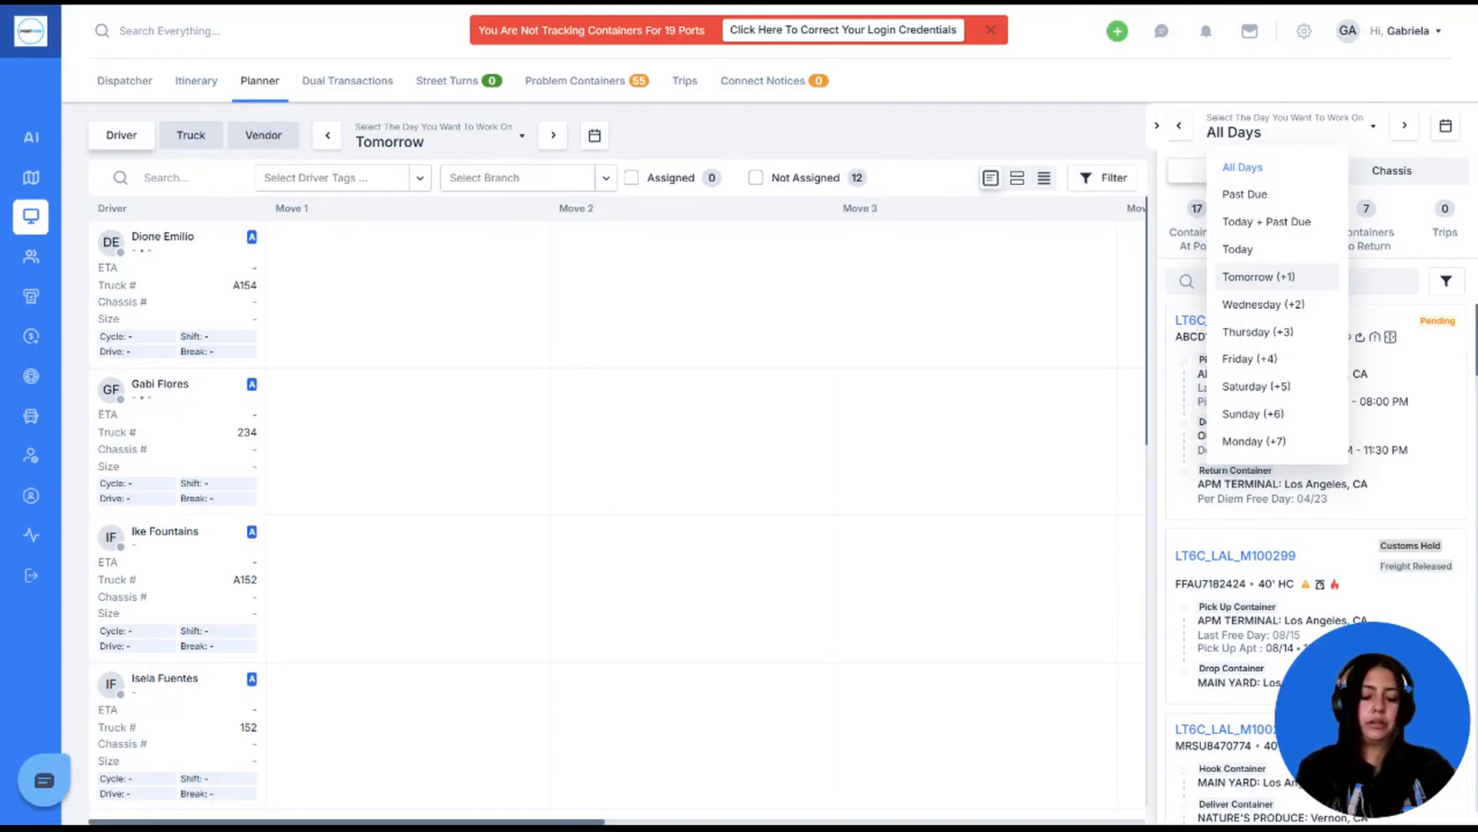
pyautogui.click(1294, 277)
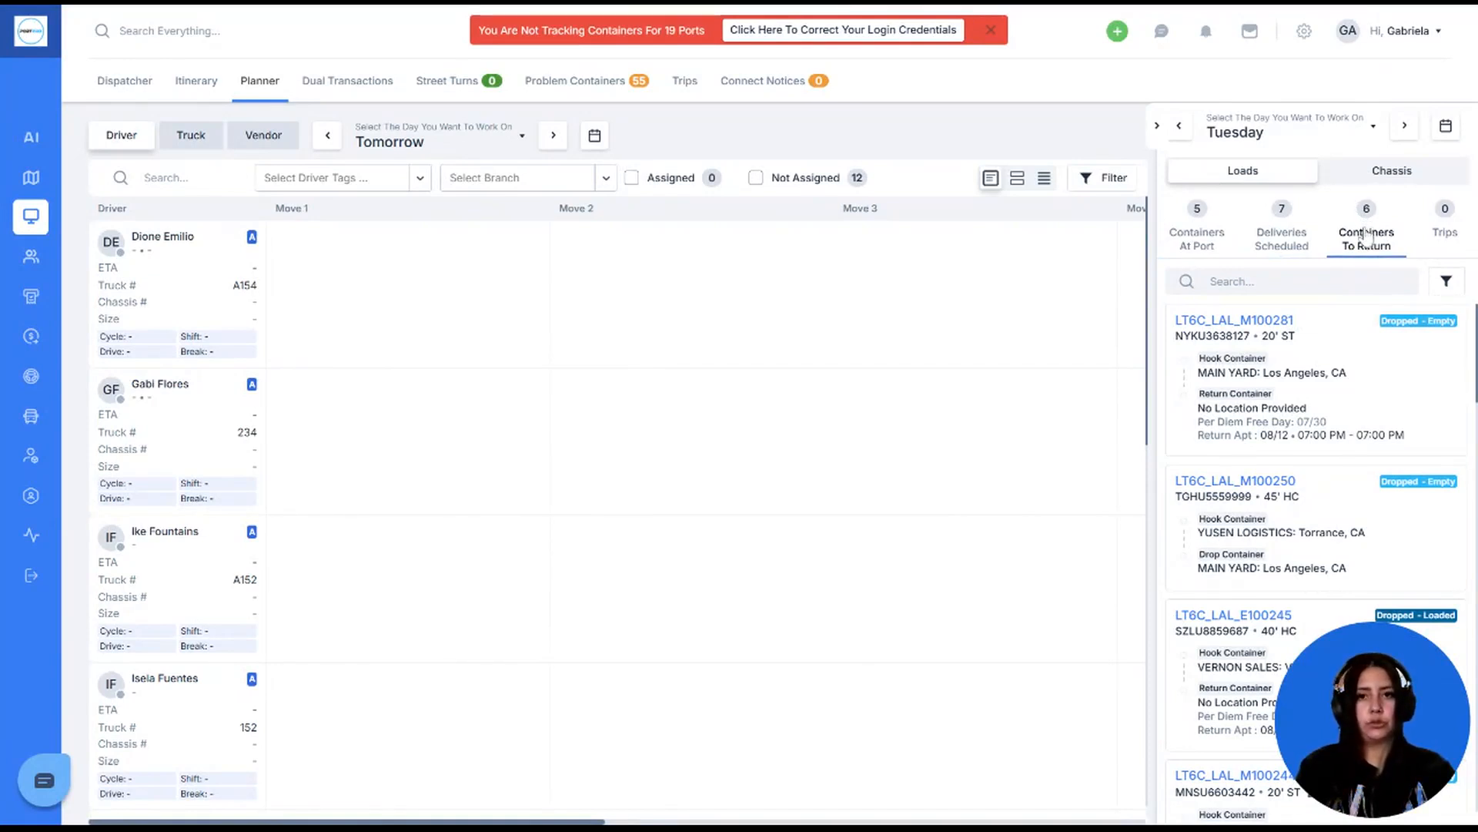
# - Examine the Containers At Port loads in Tuesday's list, including their pickup appointments, last free days and routing
pyautogui.click(1218, 234)
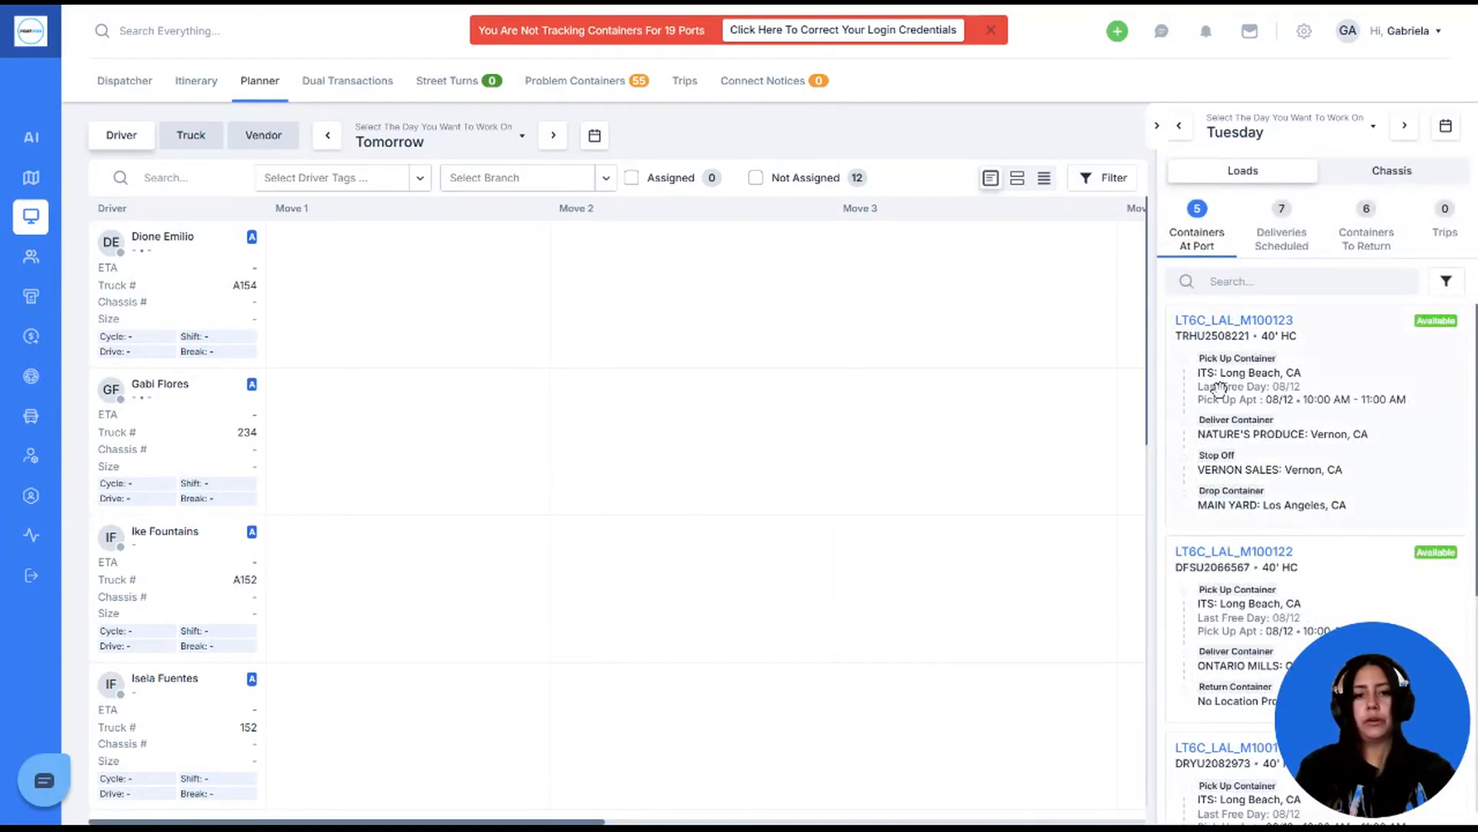
pyautogui.scroll(-5, 1218, 595)
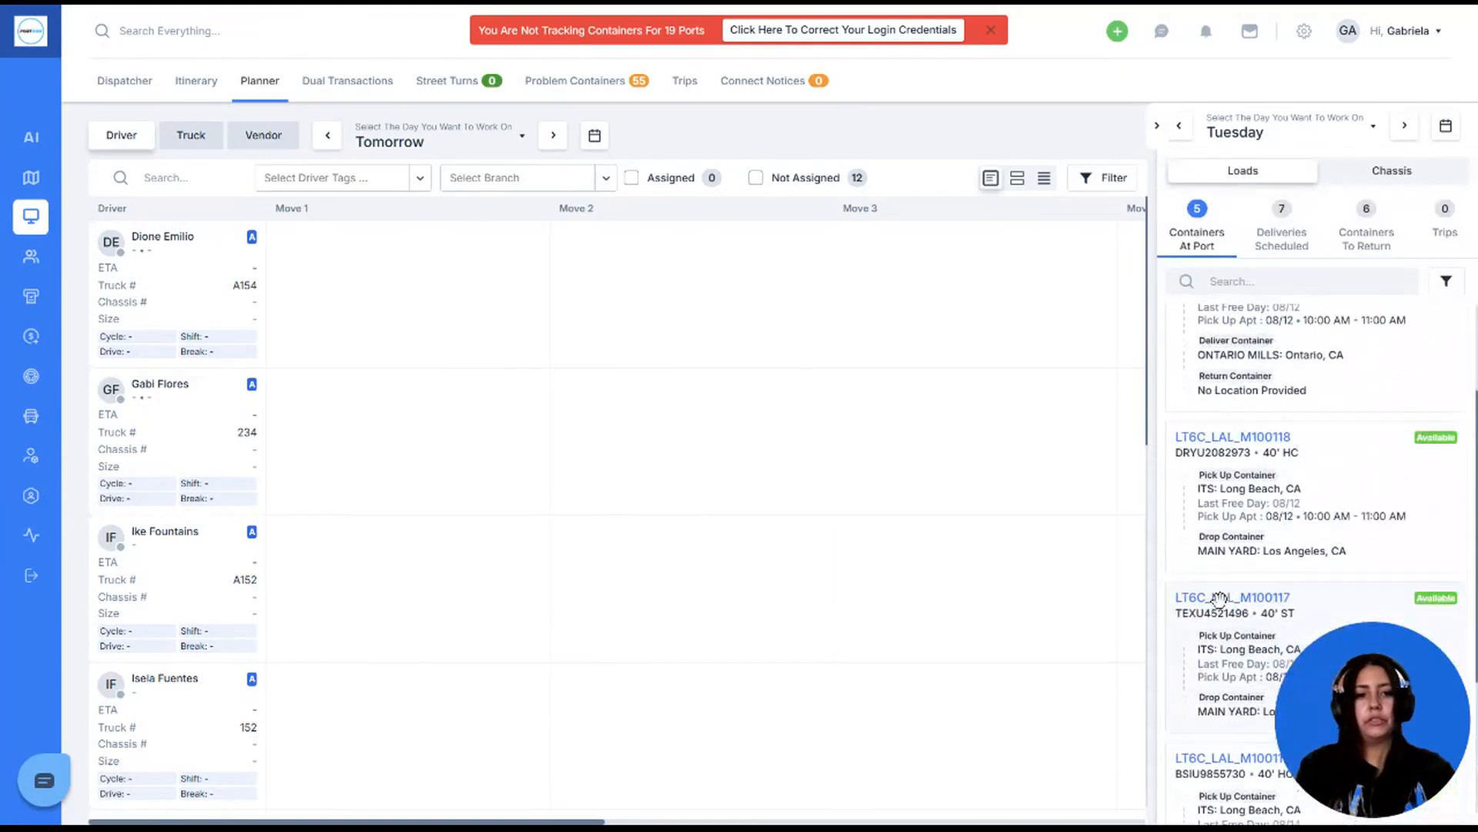
pyautogui.scroll(5, 1309, 554)
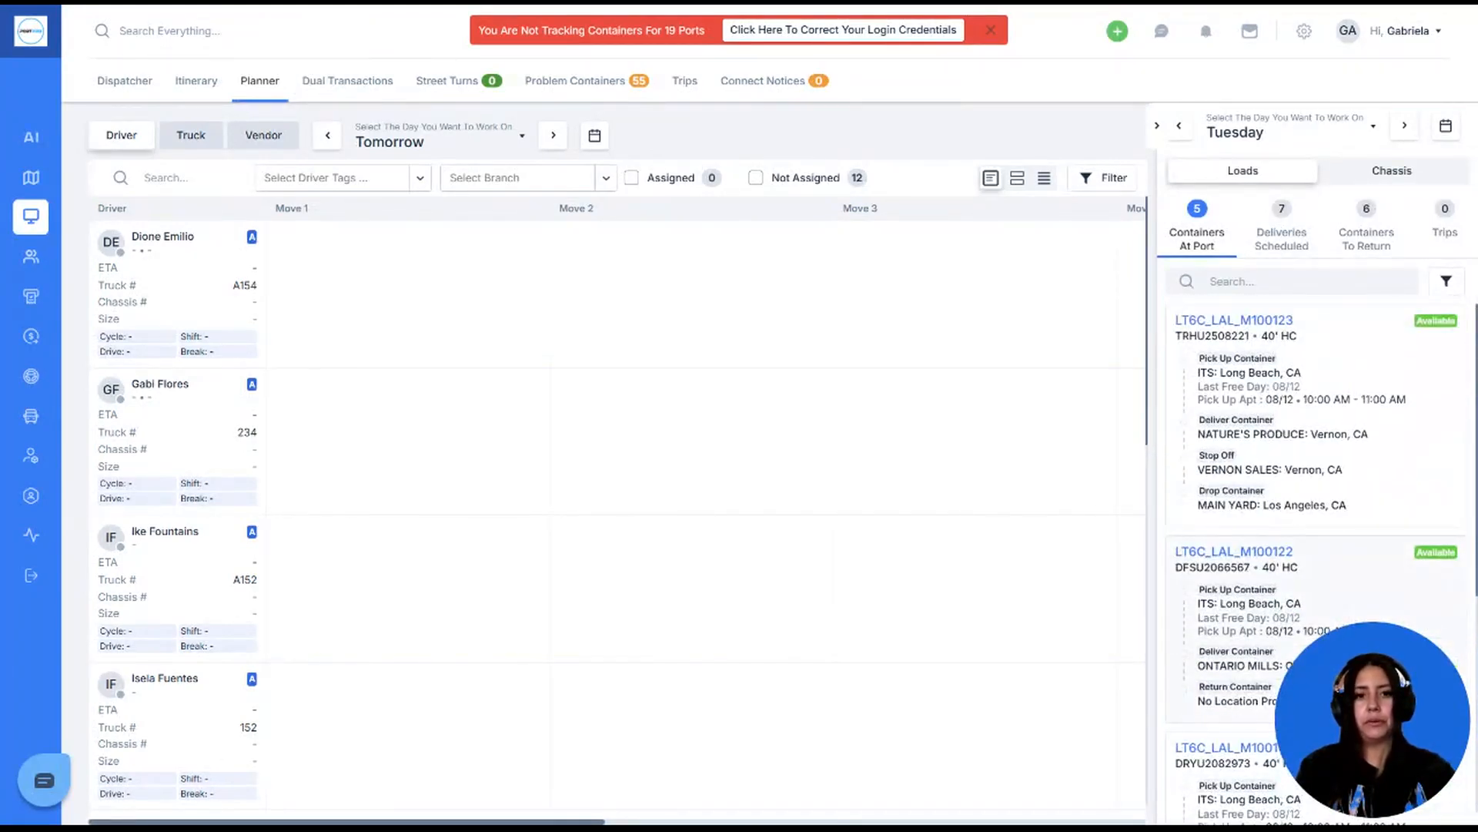
pyautogui.scroll(-1, 1263, 416)
pyautogui.scroll(1, 1263, 416)
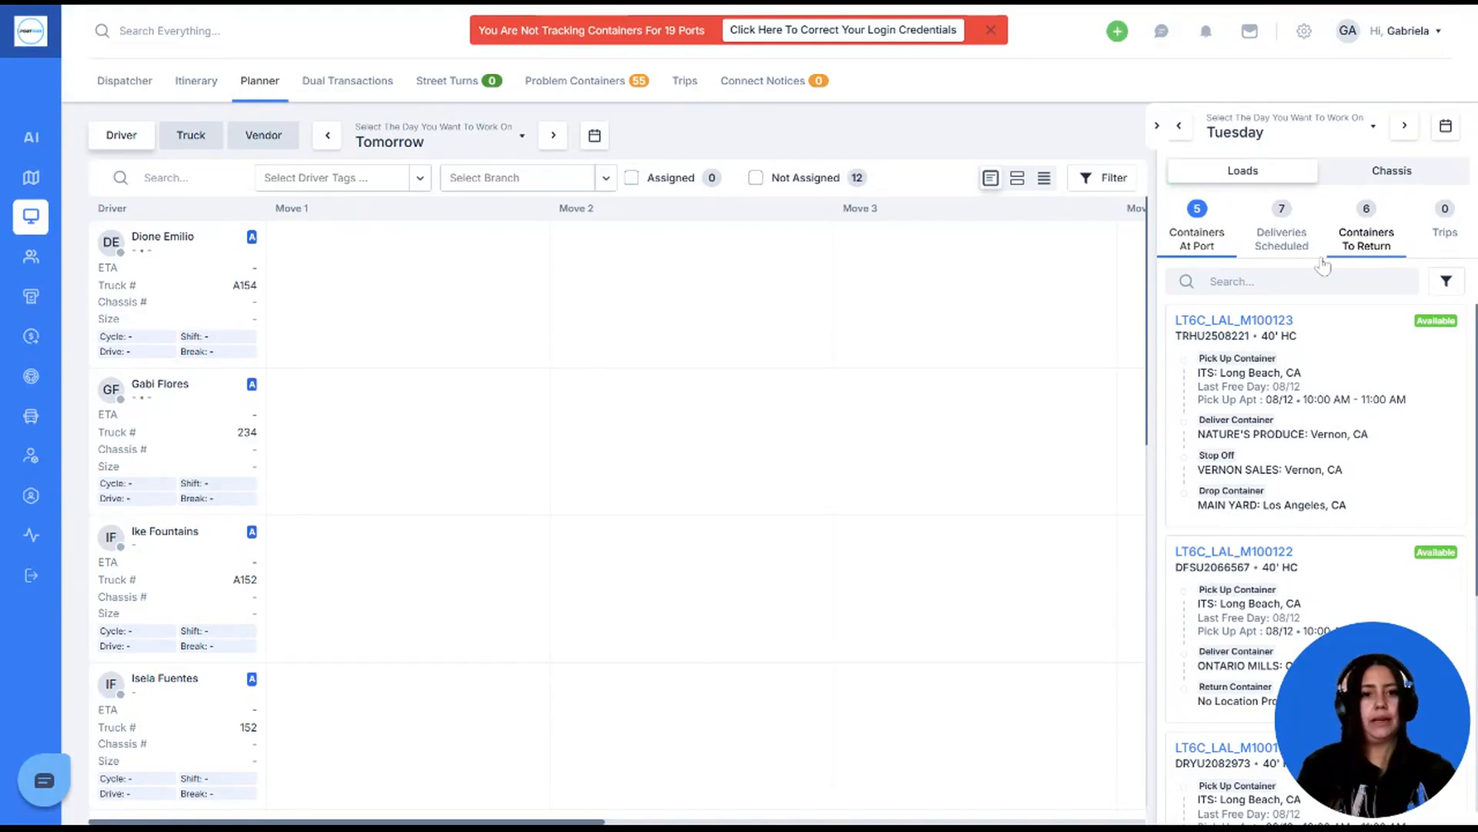
pyautogui.scroll(-1, 1259, 412)
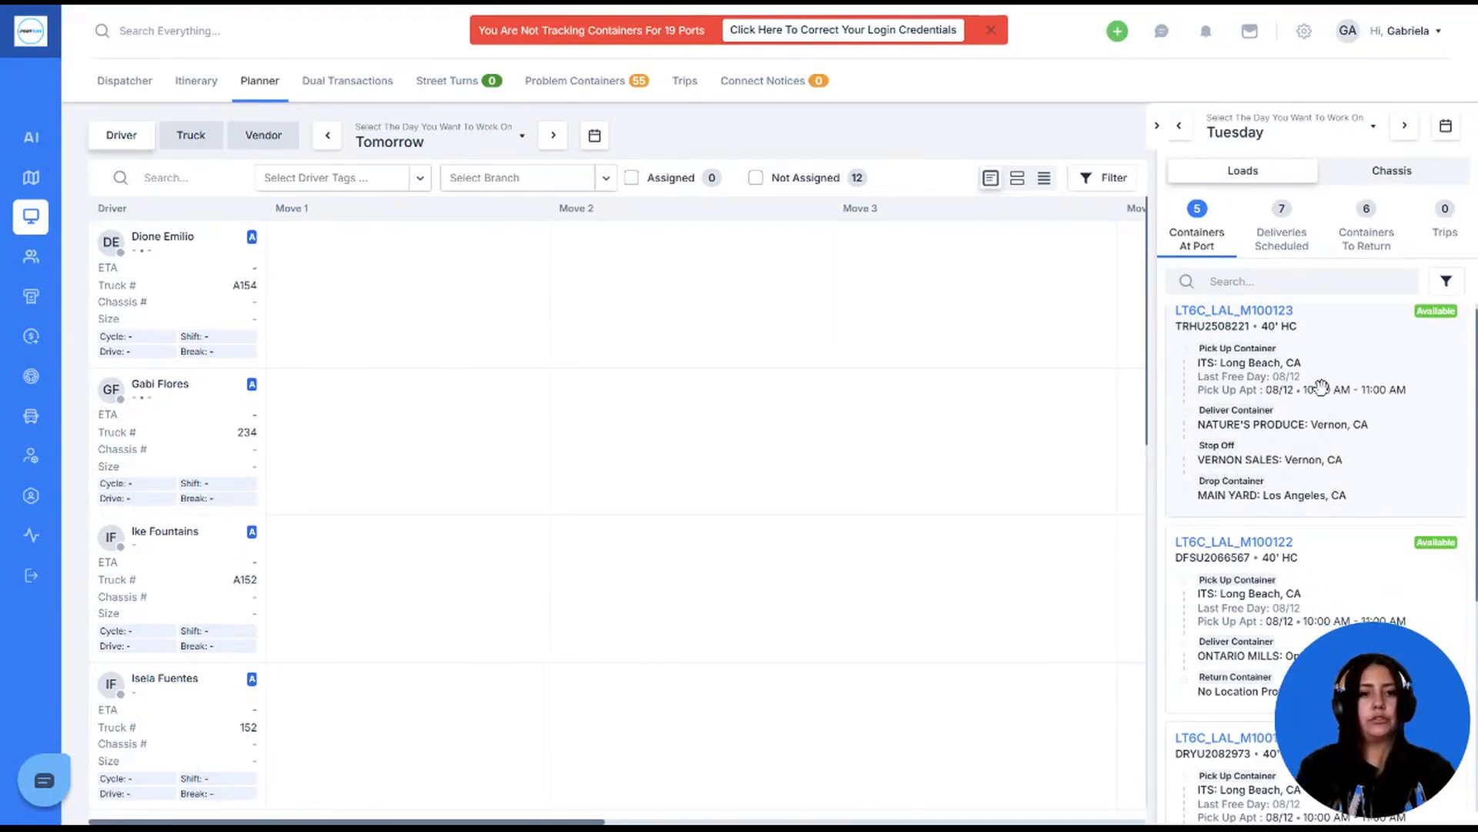
pyautogui.moveTo(432, 334)
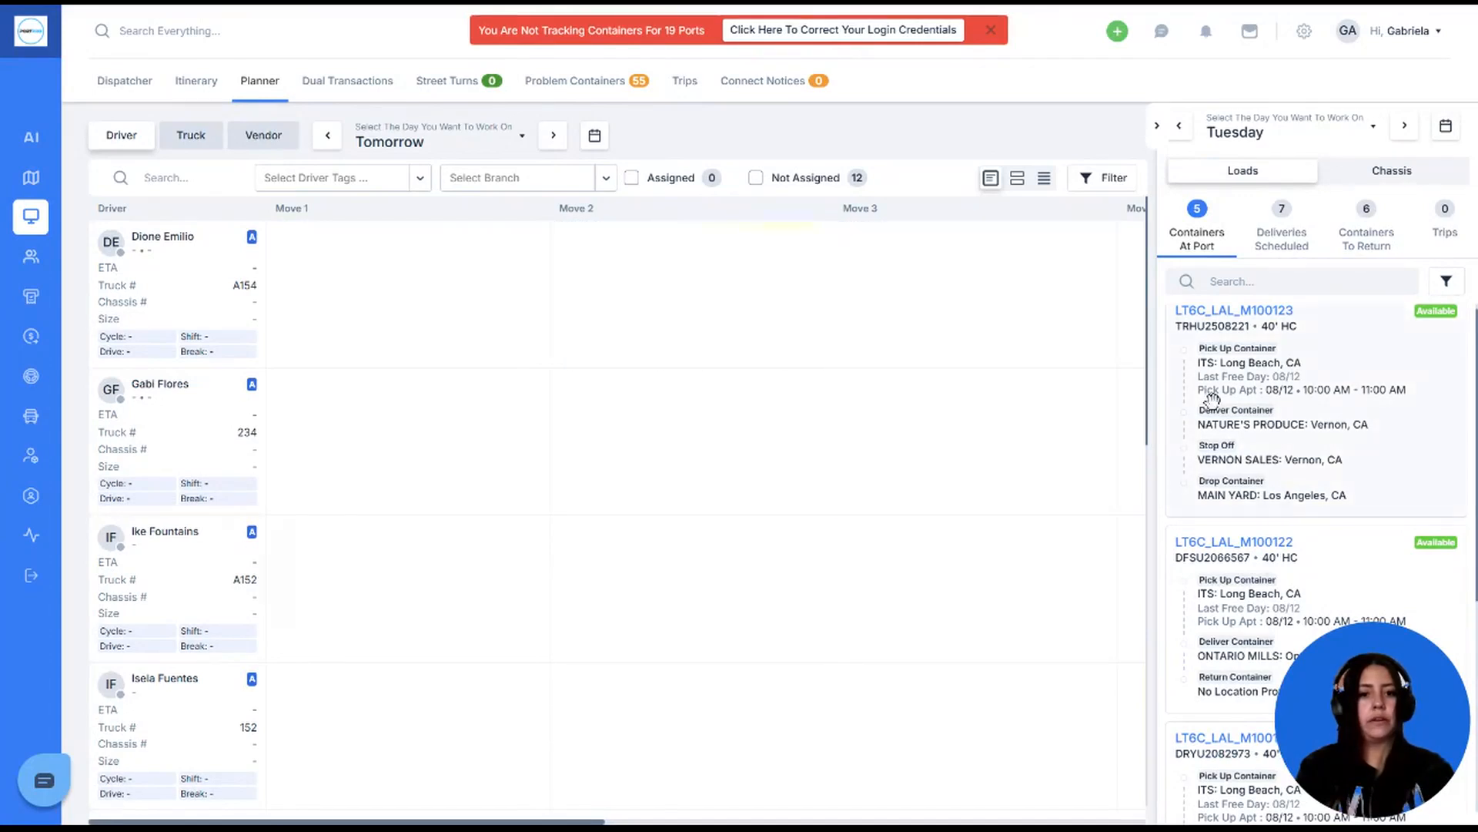
pyautogui.scroll(-5, 1211, 400)
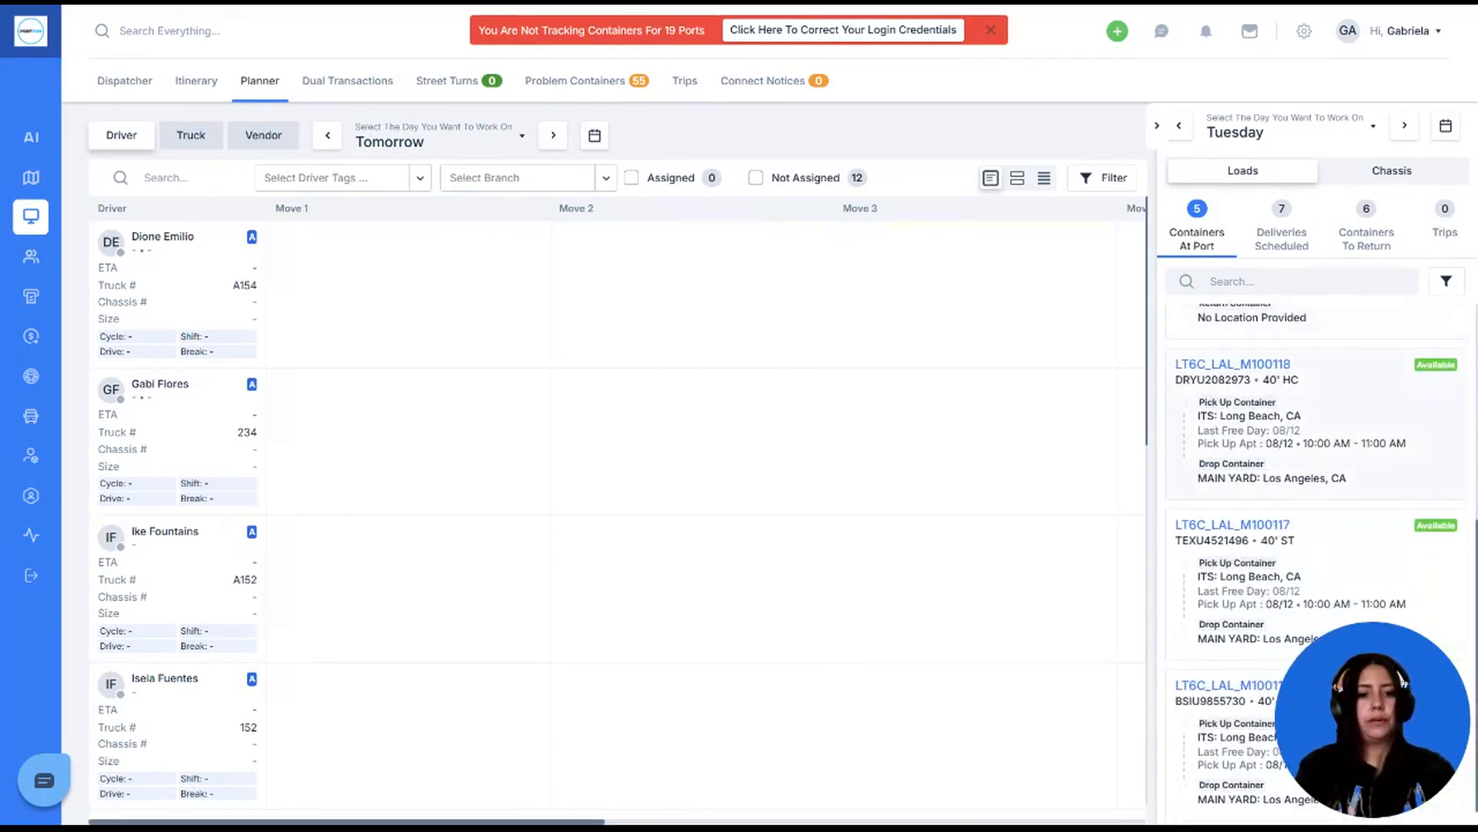
pyautogui.scroll(1, 1212, 400)
pyautogui.scroll(-1, 1317, 562)
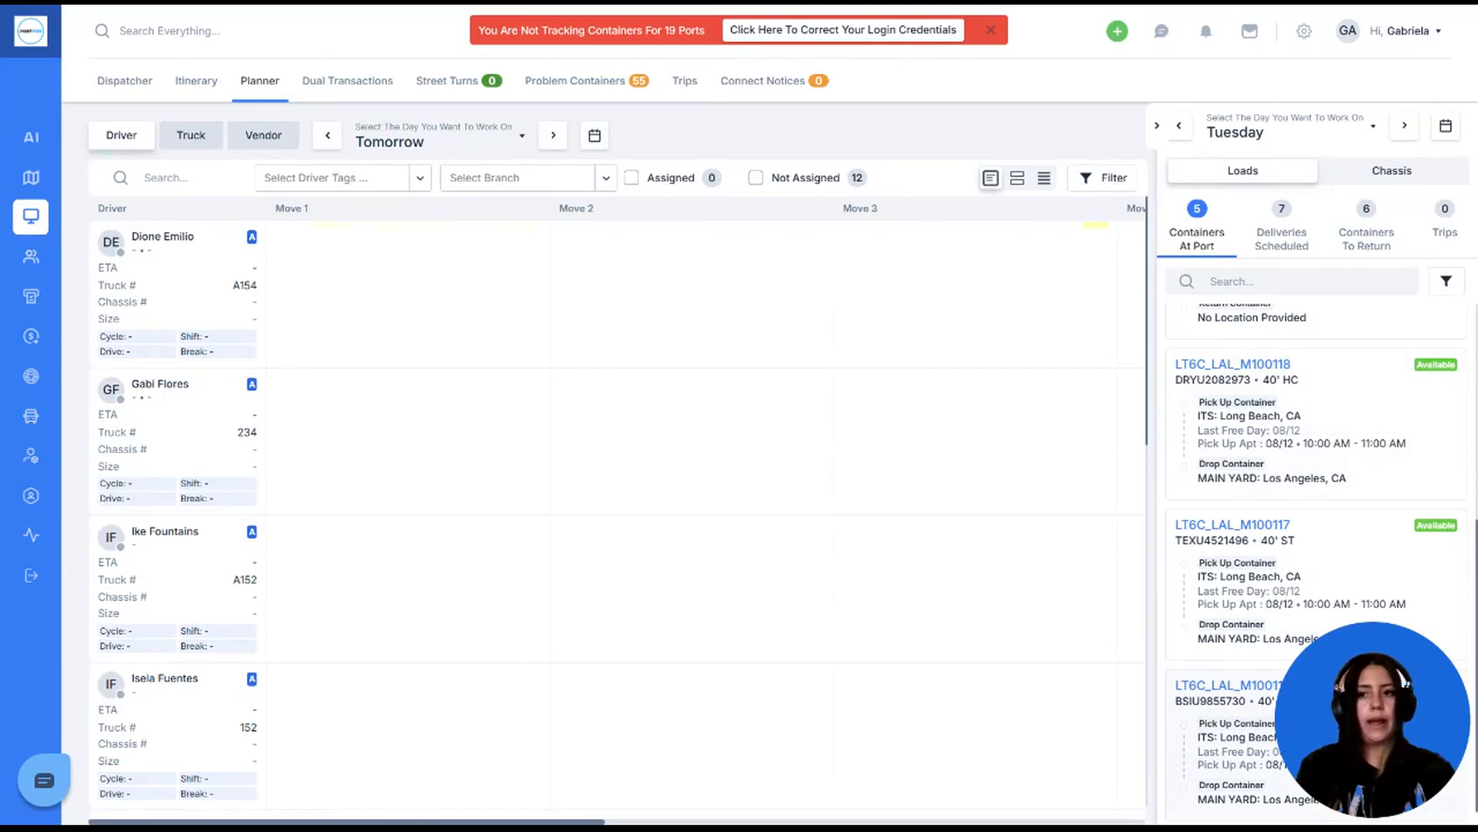
# - Assign load LT6C_LAL_M100113 to the driver of truck 234 and add a preceding Hook Chassis event at Main Yard, Los Angeles
pyautogui.moveTo(1233, 765); pyautogui.dragTo(388, 479)
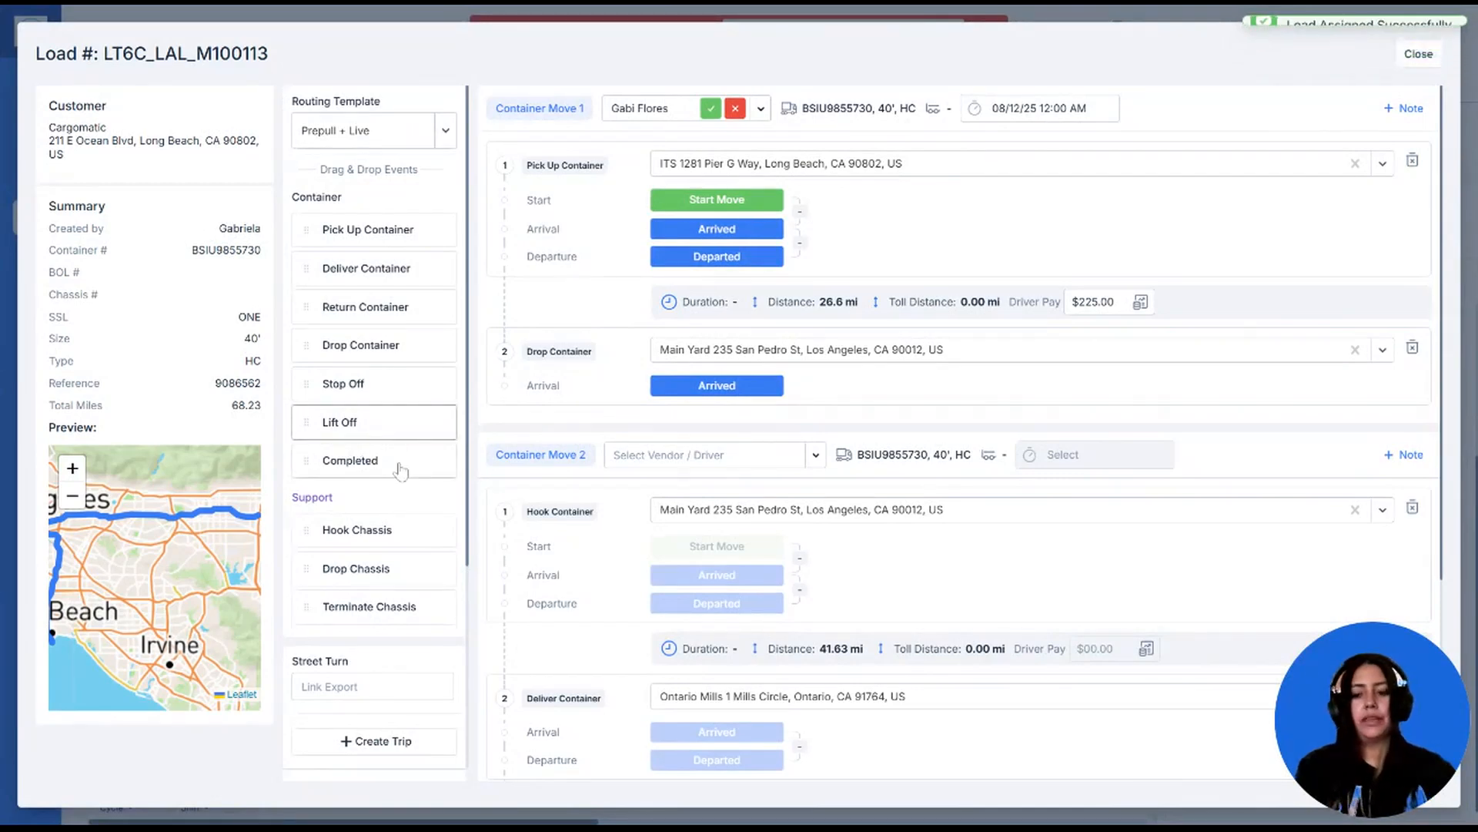
pyautogui.moveTo(354, 533); pyautogui.dragTo(595, 183)
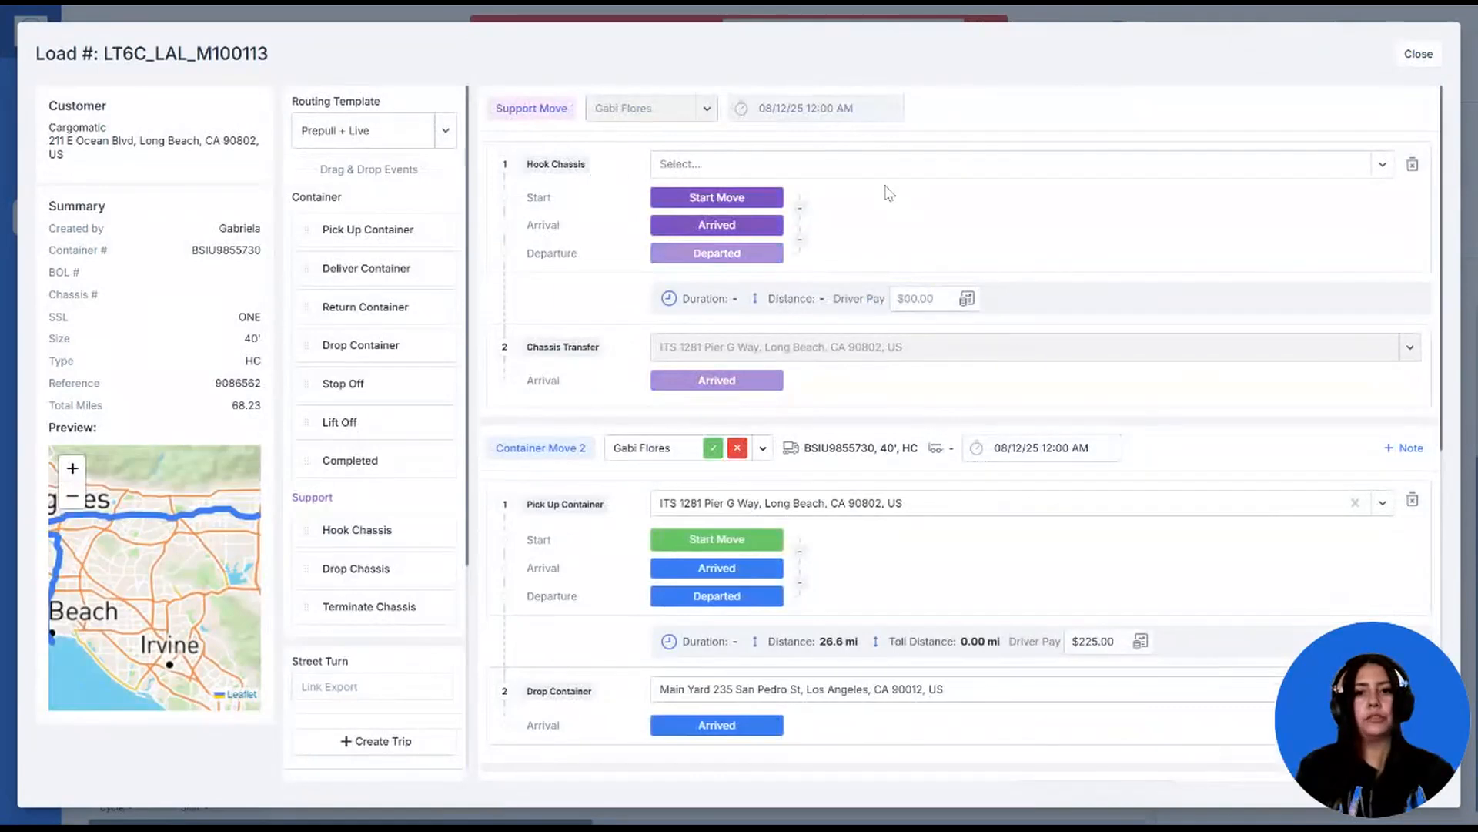
pyautogui.click(856, 168)
pyautogui.write('main')
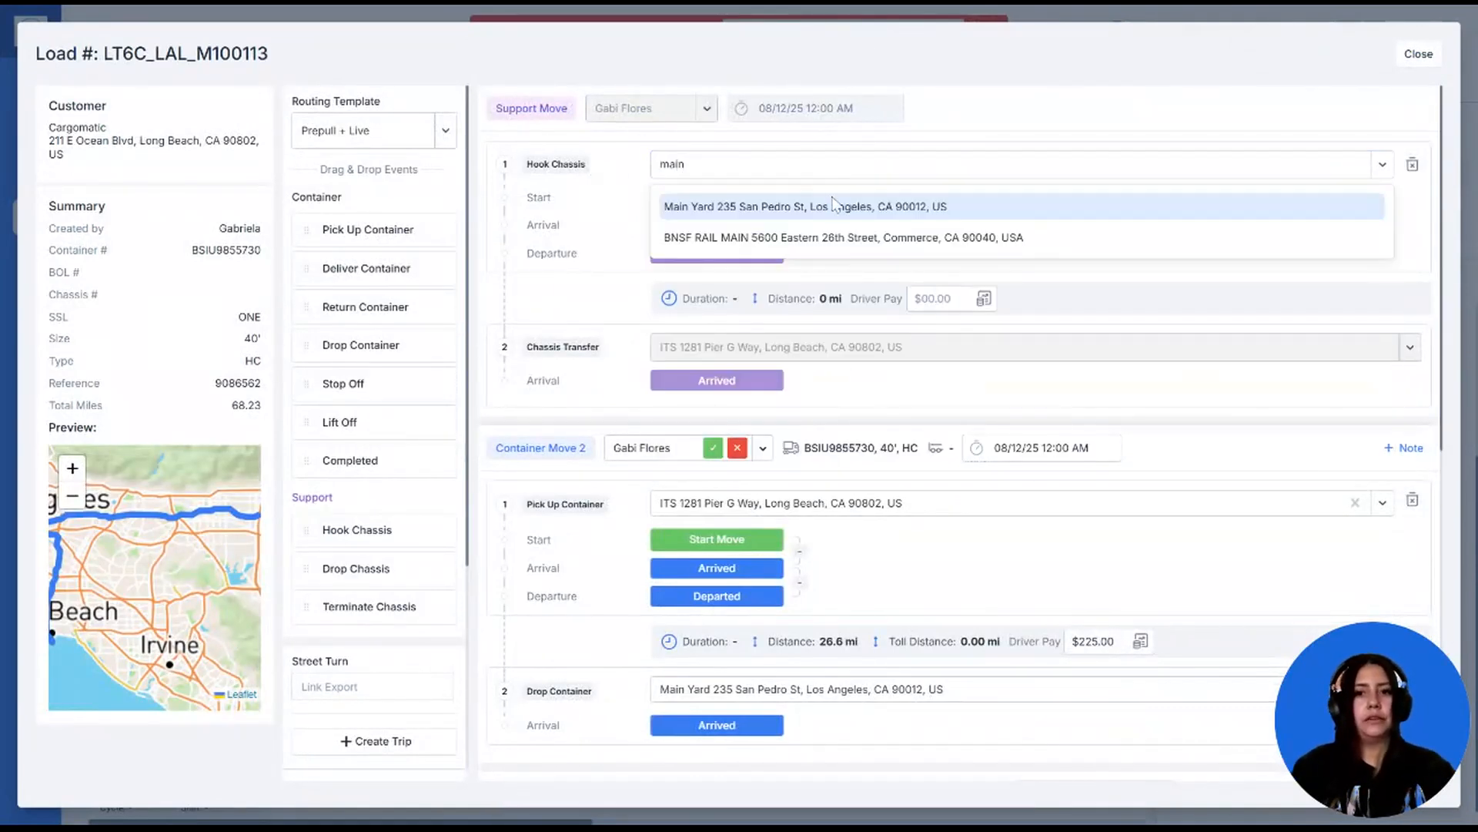
pyautogui.click(833, 205)
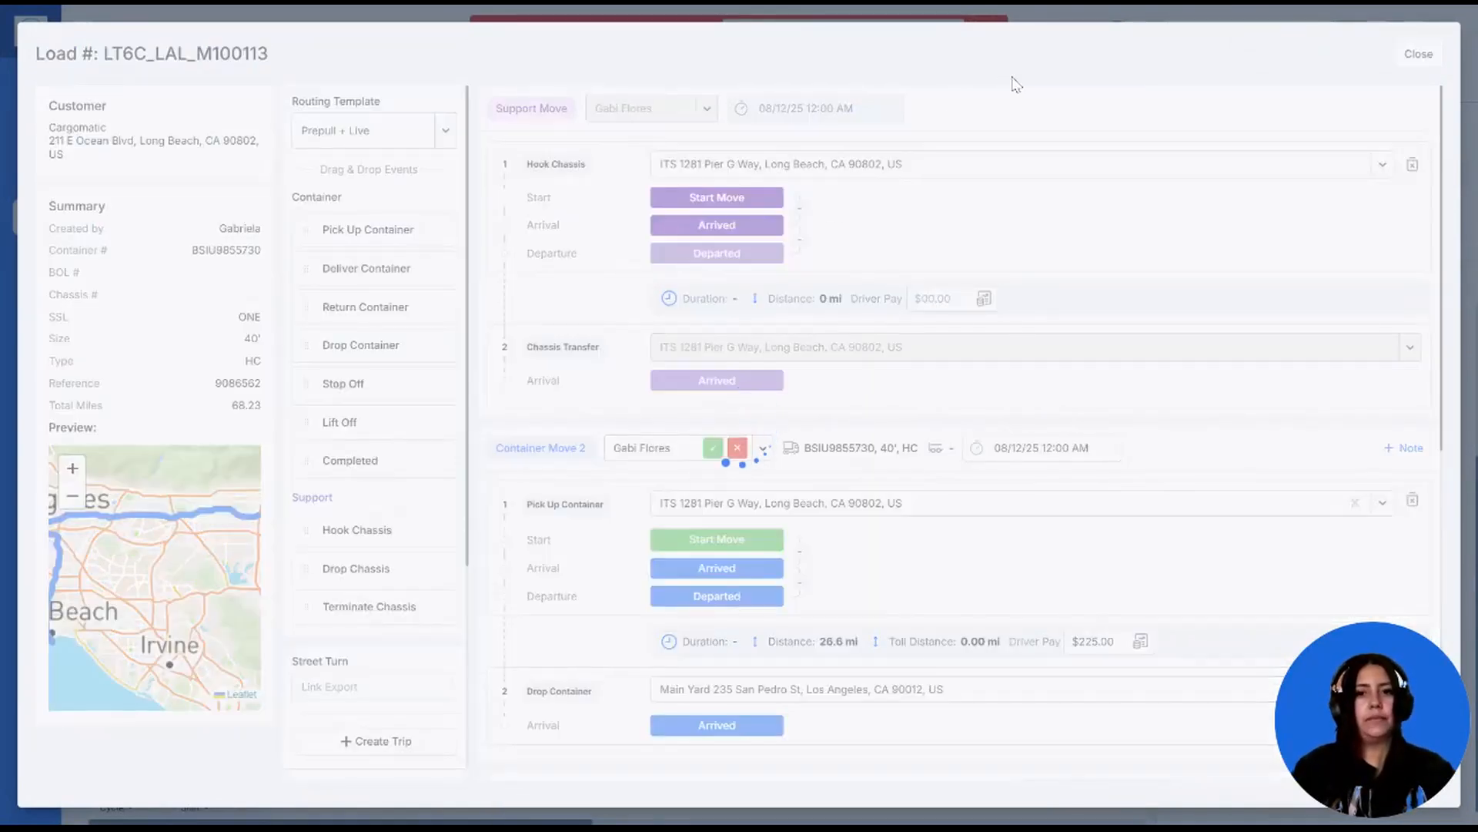
pyautogui.click(1417, 54)
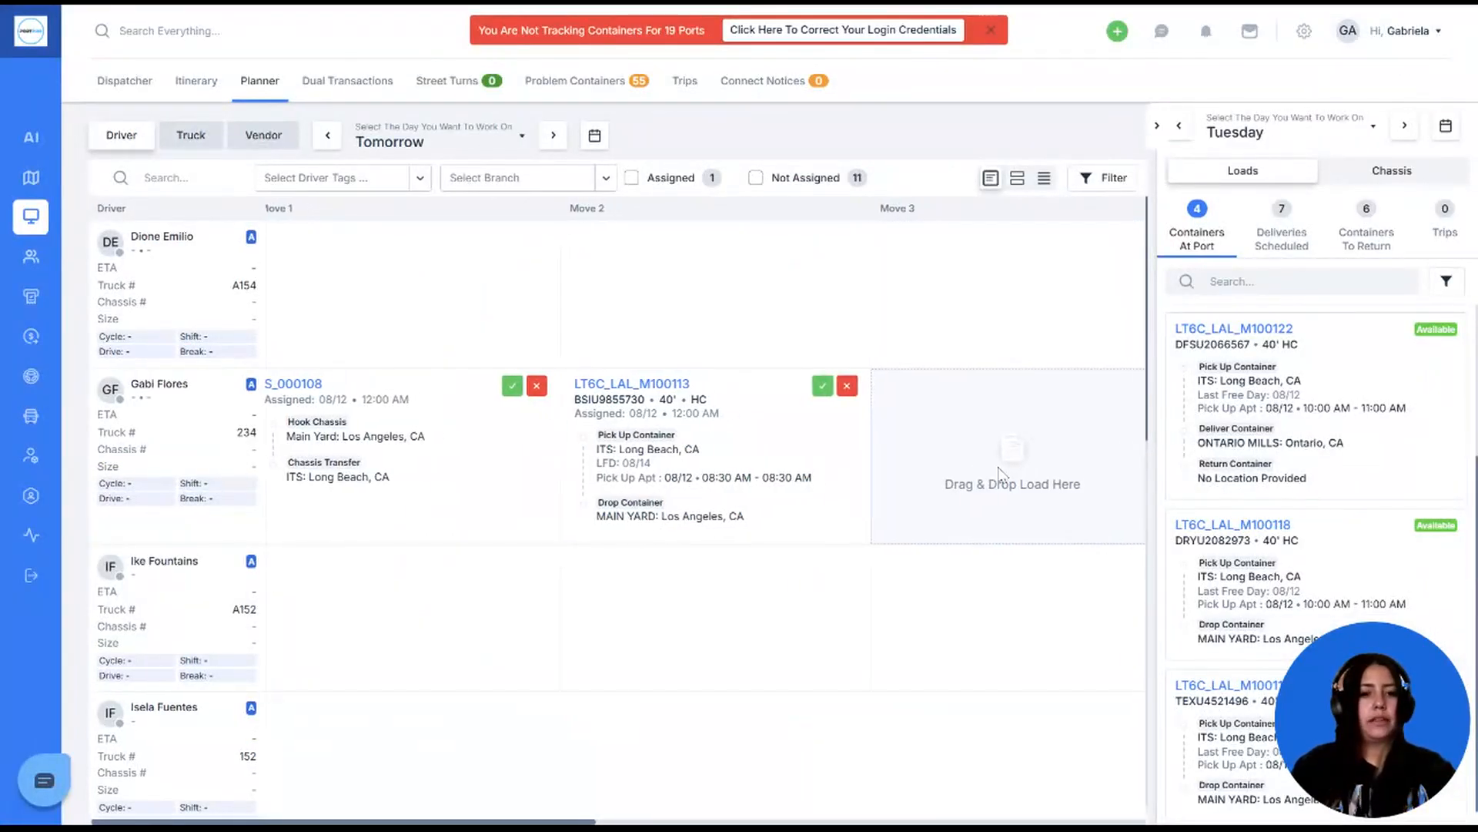
# - Assign load LT6C_LAL_M100118 to the driver of truck 234 as Move 3
pyautogui.hscroll(2, 999, 471)
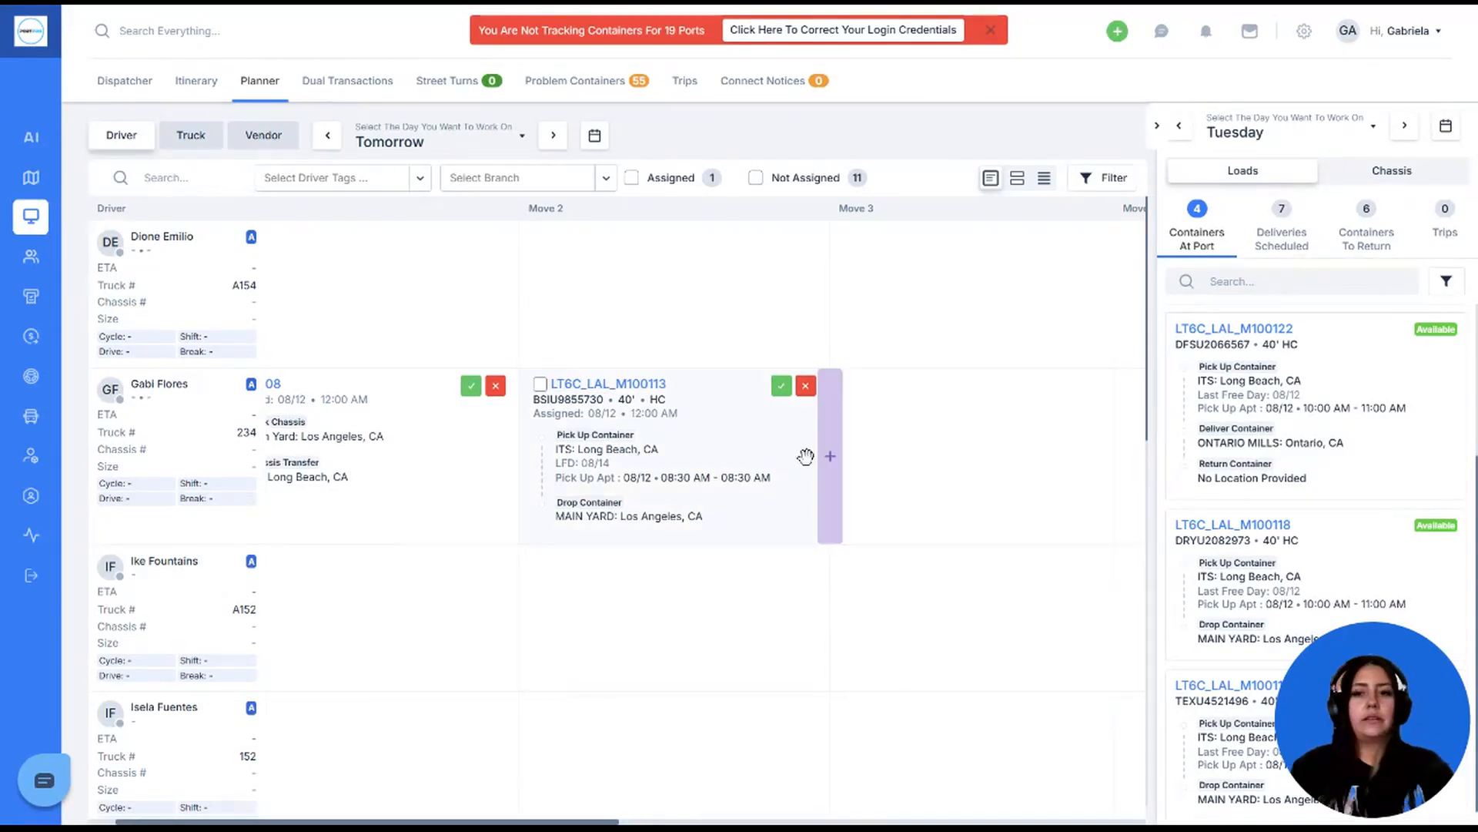
pyautogui.hscroll(-2, 806, 457)
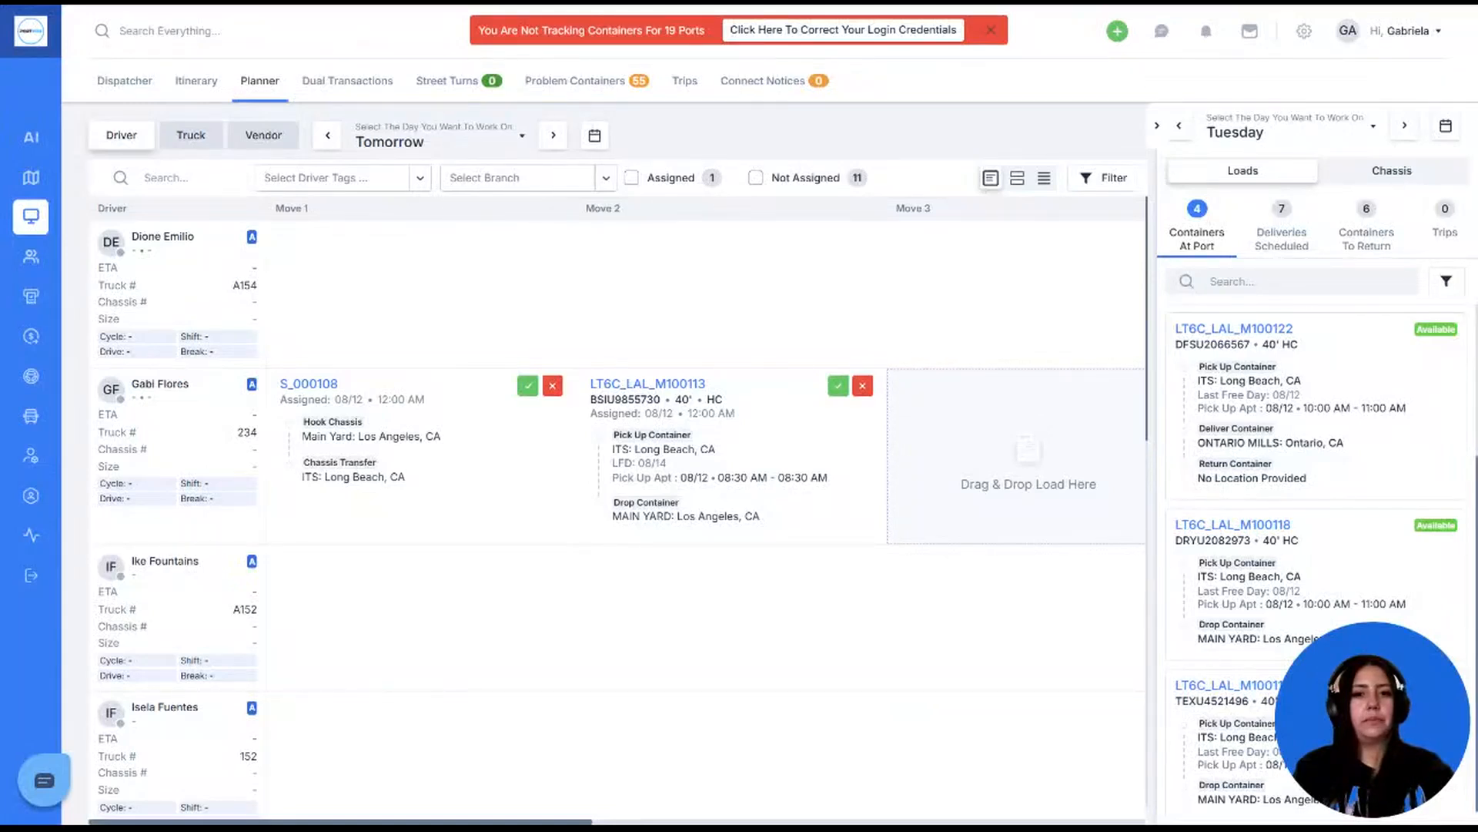
pyautogui.hscroll(15, 705, 455)
pyautogui.hscroll(10, 706, 454)
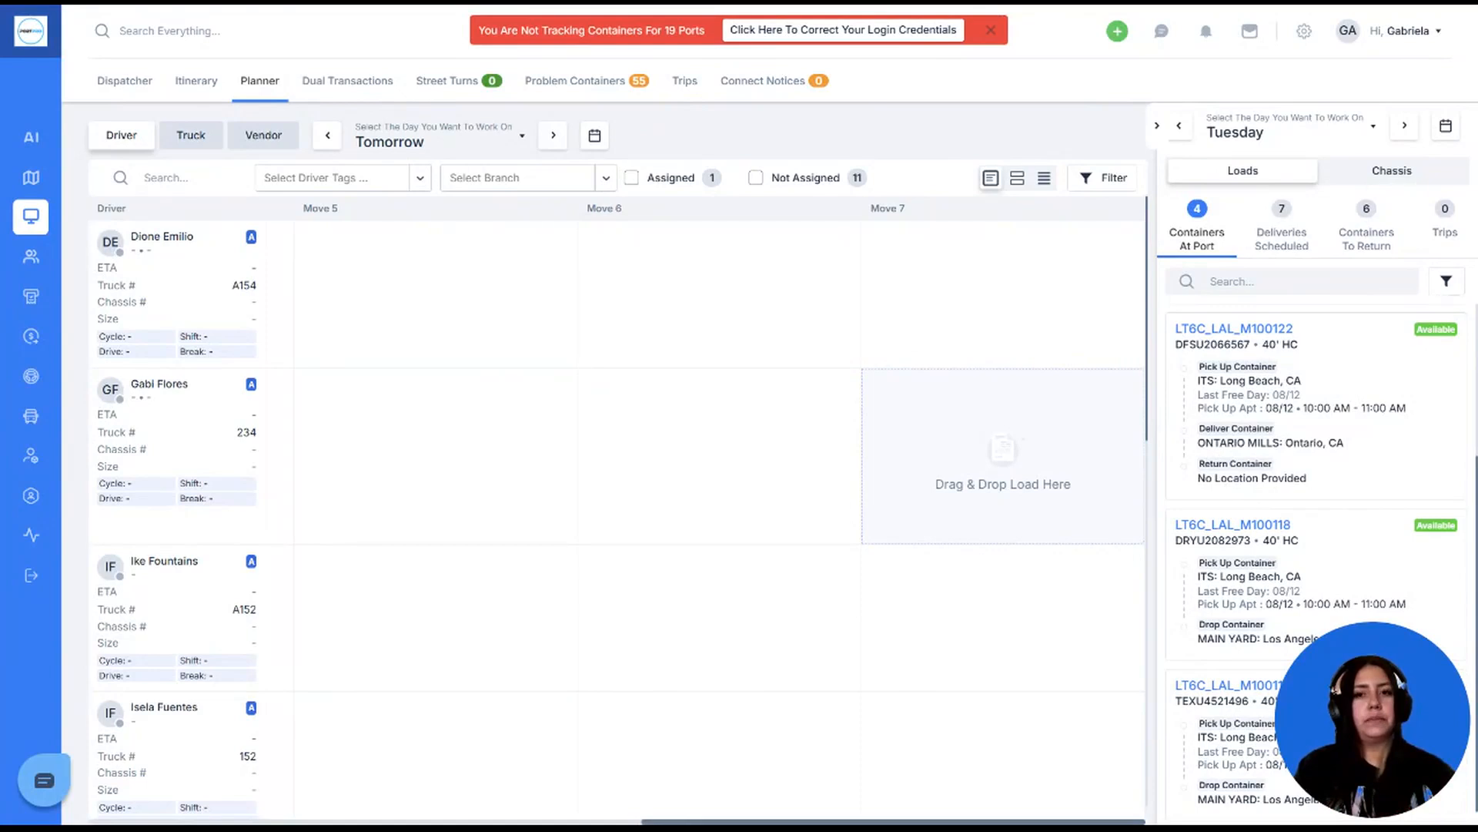
pyautogui.hscroll(-10, 1155, 514)
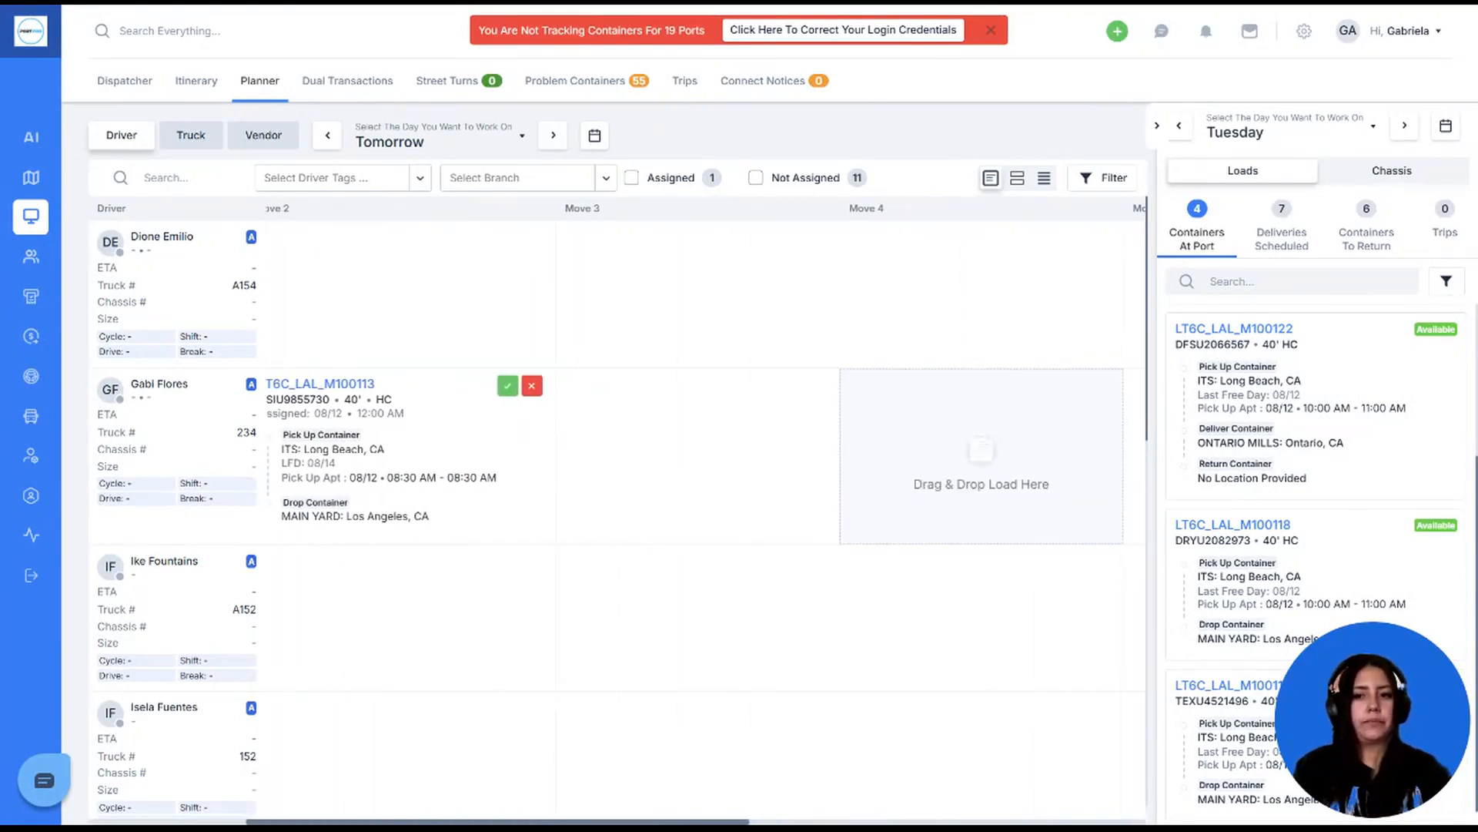
pyautogui.moveTo(1282, 595); pyautogui.dragTo(944, 484)
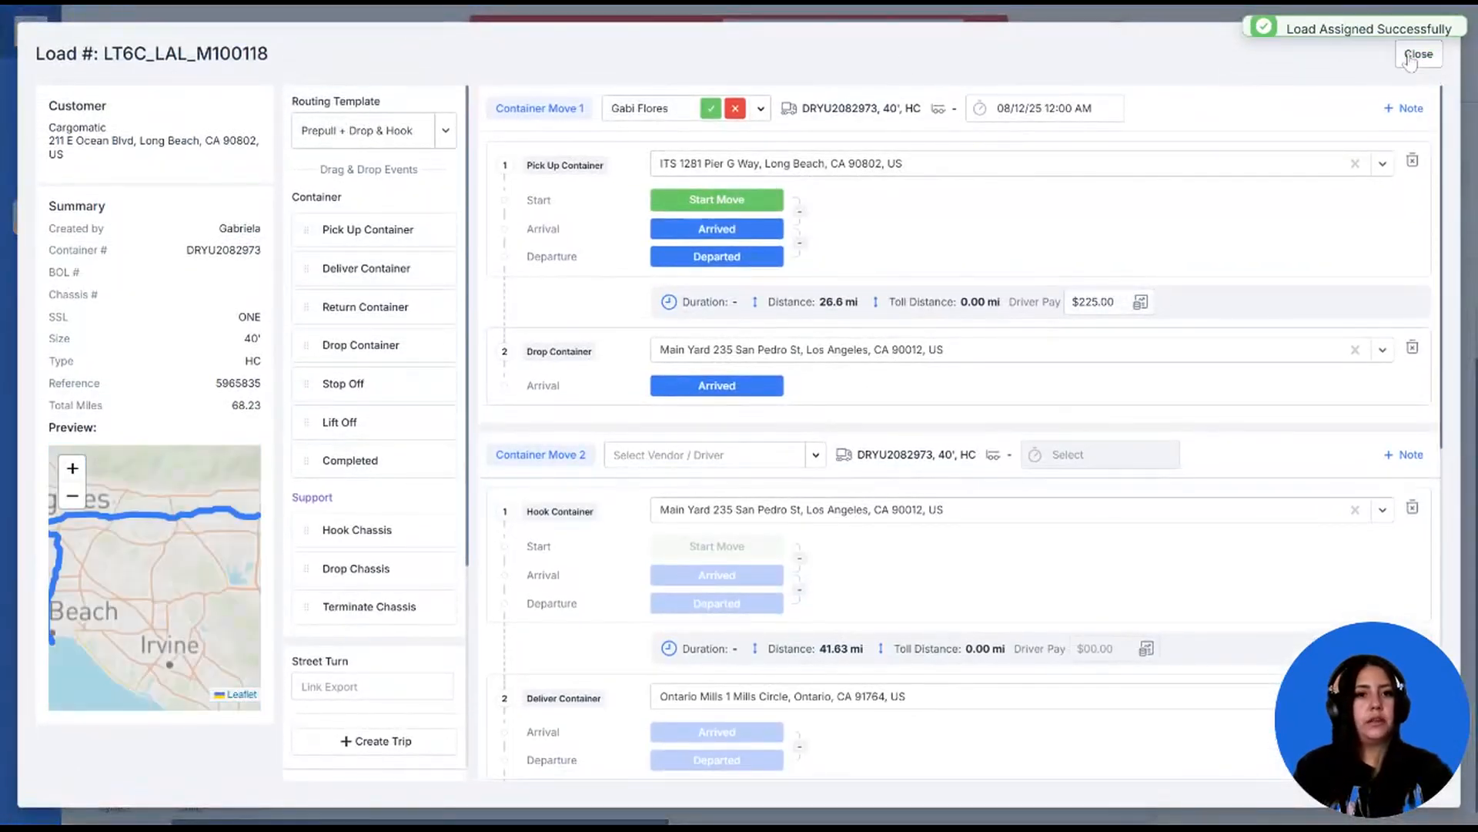
pyautogui.click(1419, 55)
# - Assign load LT6C_LAL_M100122 to the driver of truck 234 as Move 4
pyautogui.hscroll(2, 1038, 429)
pyautogui.hscroll(2, 1036, 426)
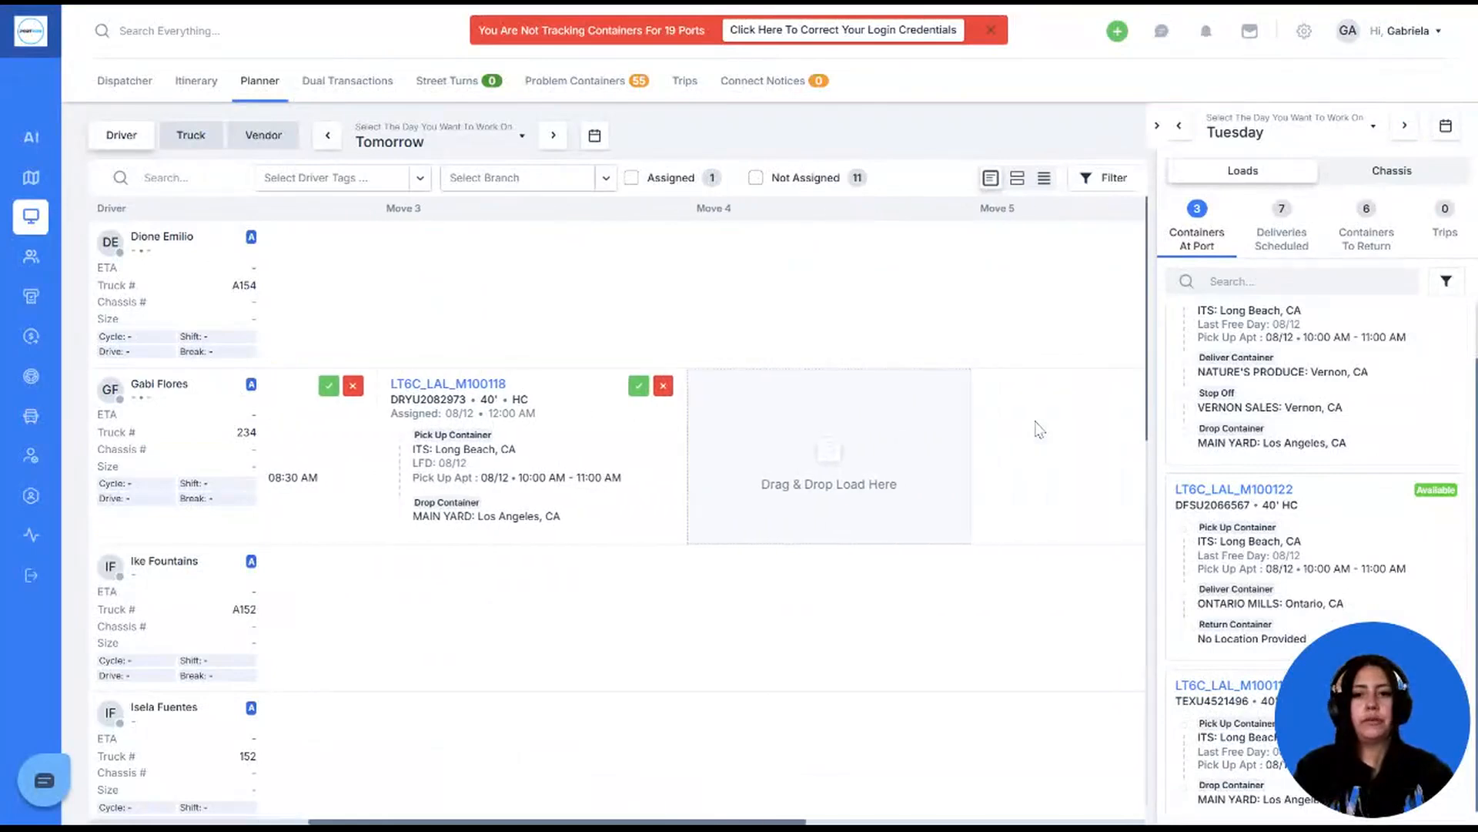
pyautogui.moveTo(1370, 544); pyautogui.dragTo(911, 429)
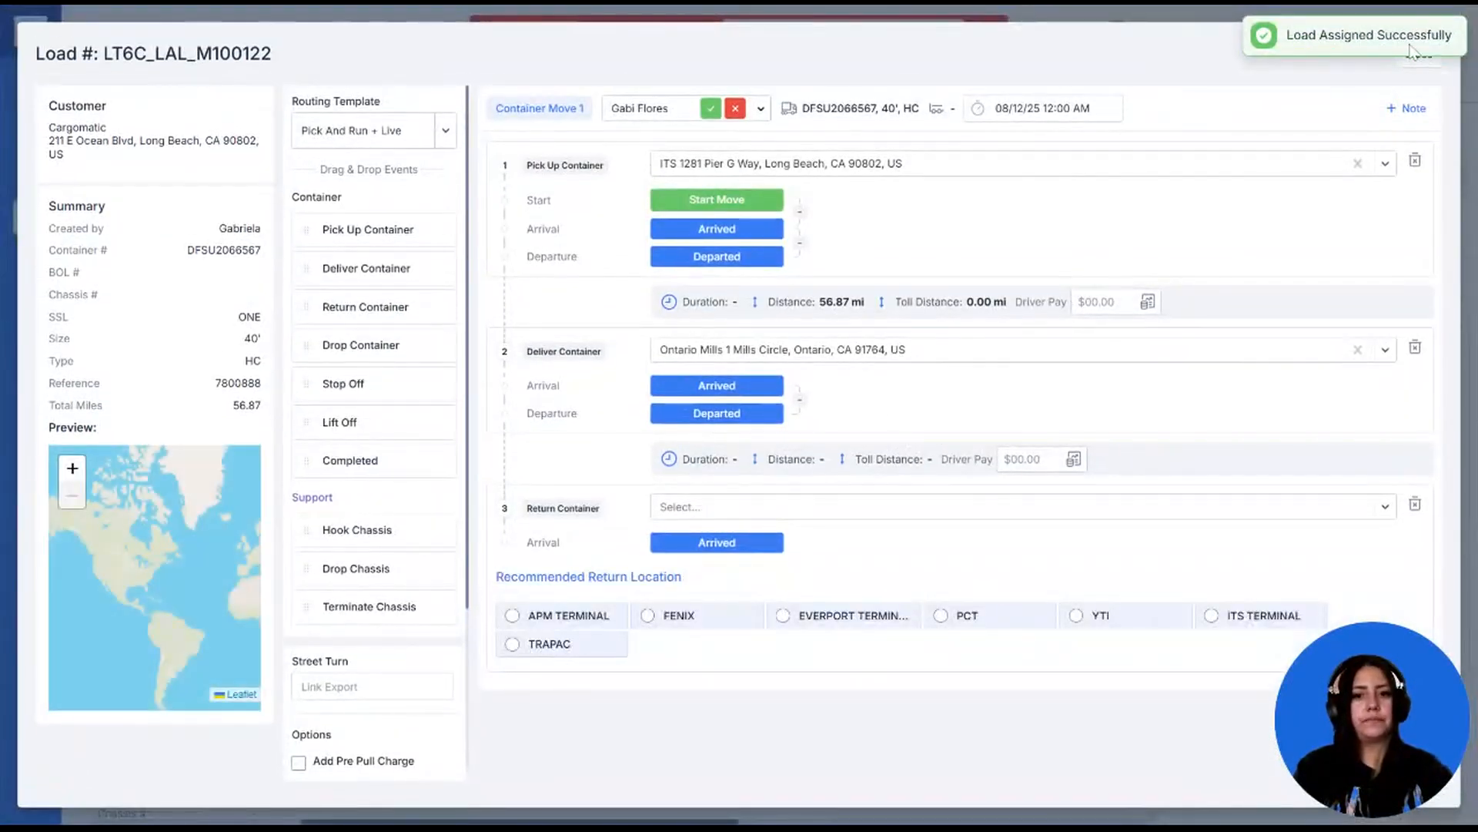
pyautogui.click(1419, 55)
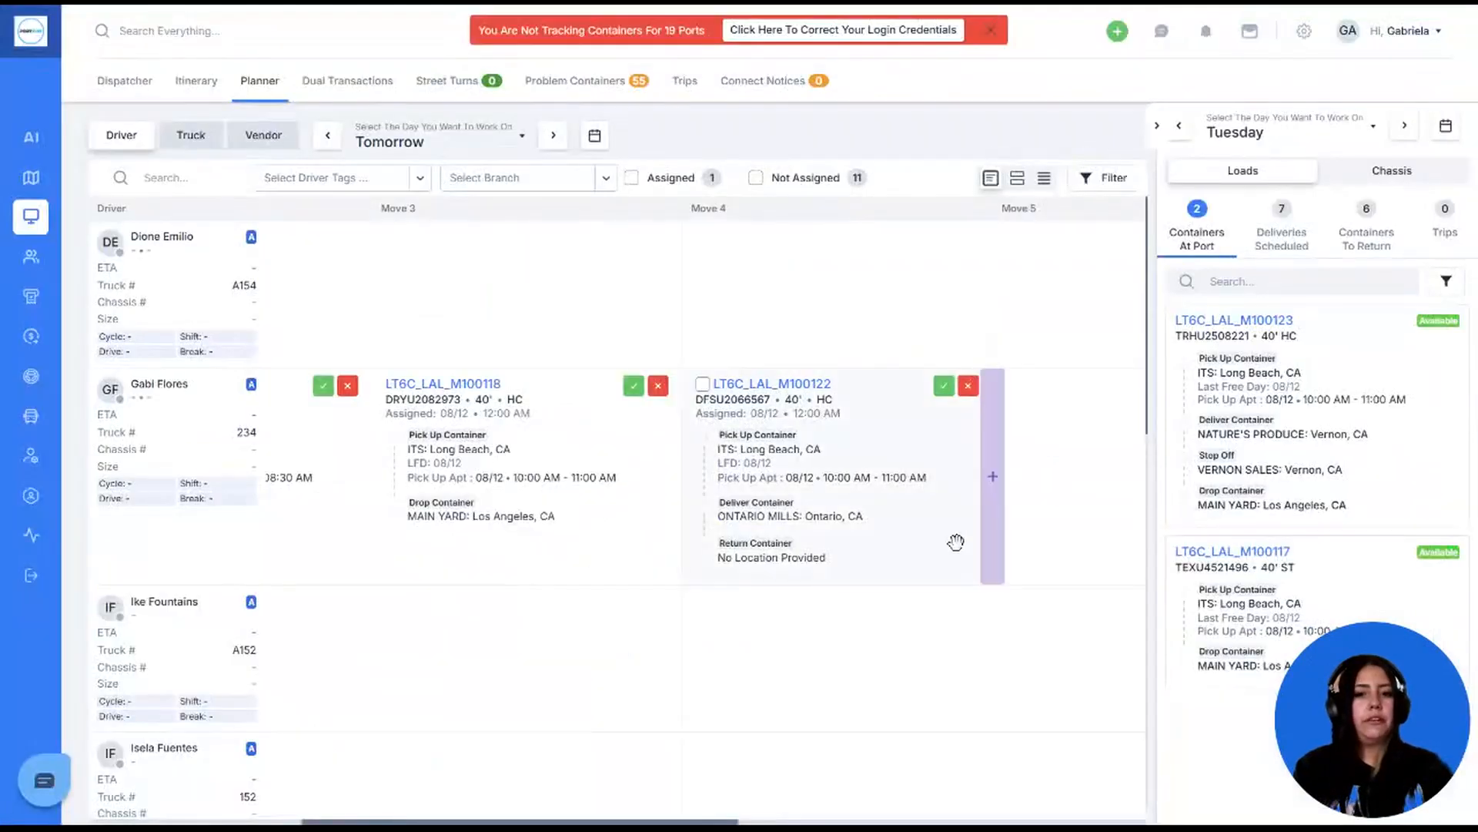
# - Reassign load LT6C_LAL_M100122 from the driver of truck 234 to the driver of truck A152
pyautogui.hscroll(-3, 737, 506)
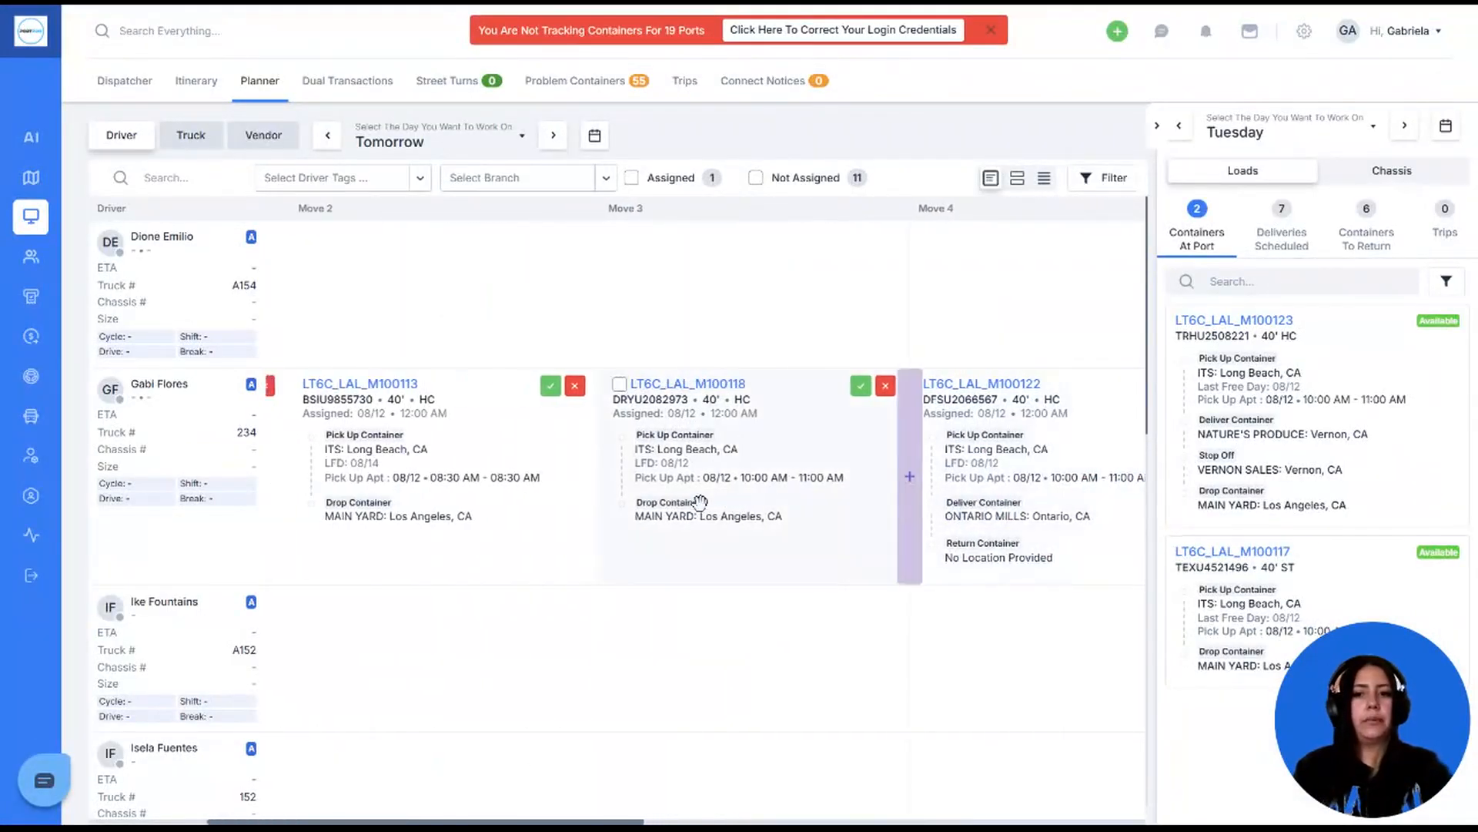
pyautogui.hscroll(-1, 871, 488)
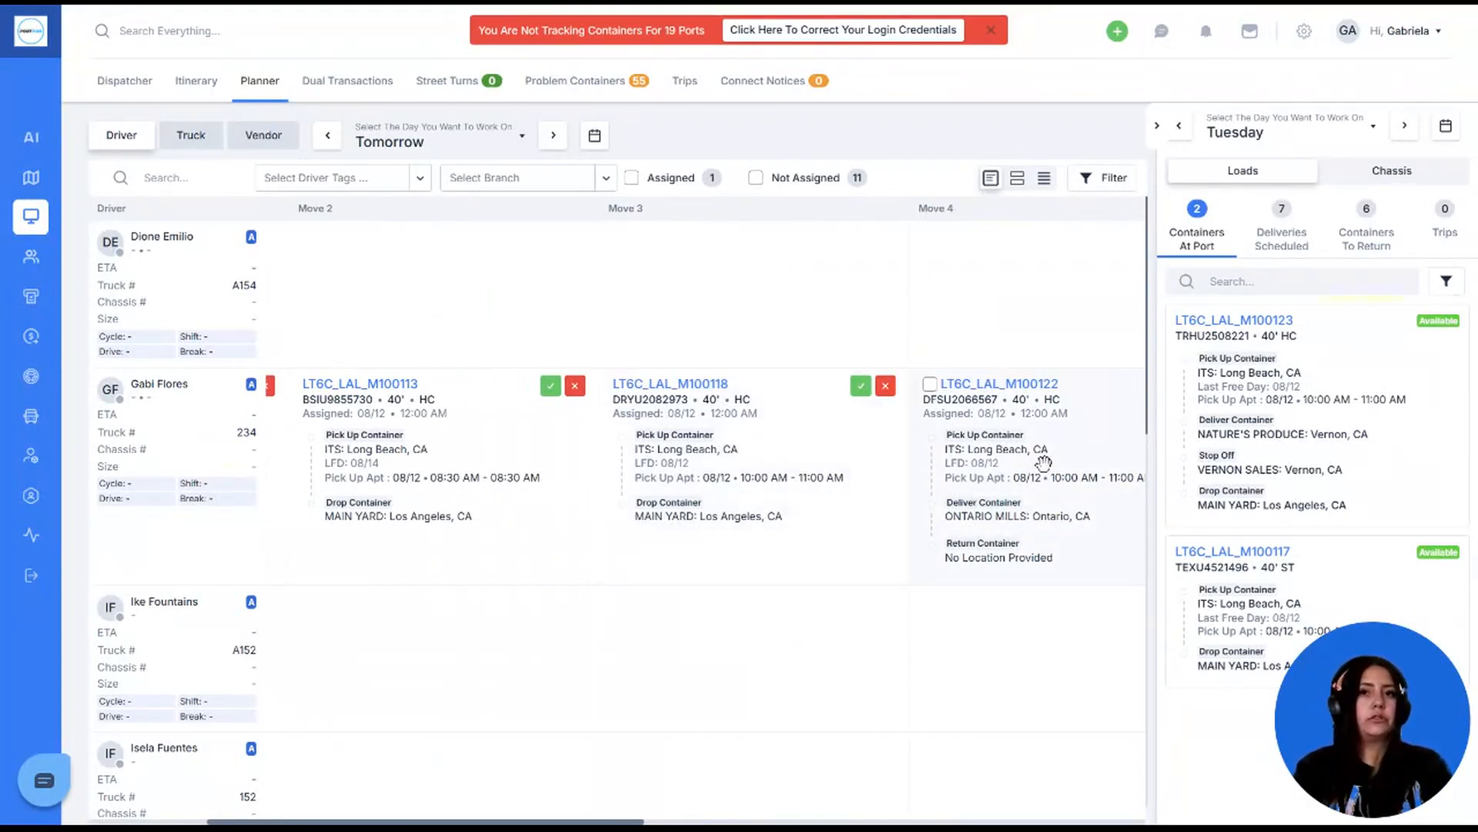
pyautogui.hscroll(3, 1043, 463)
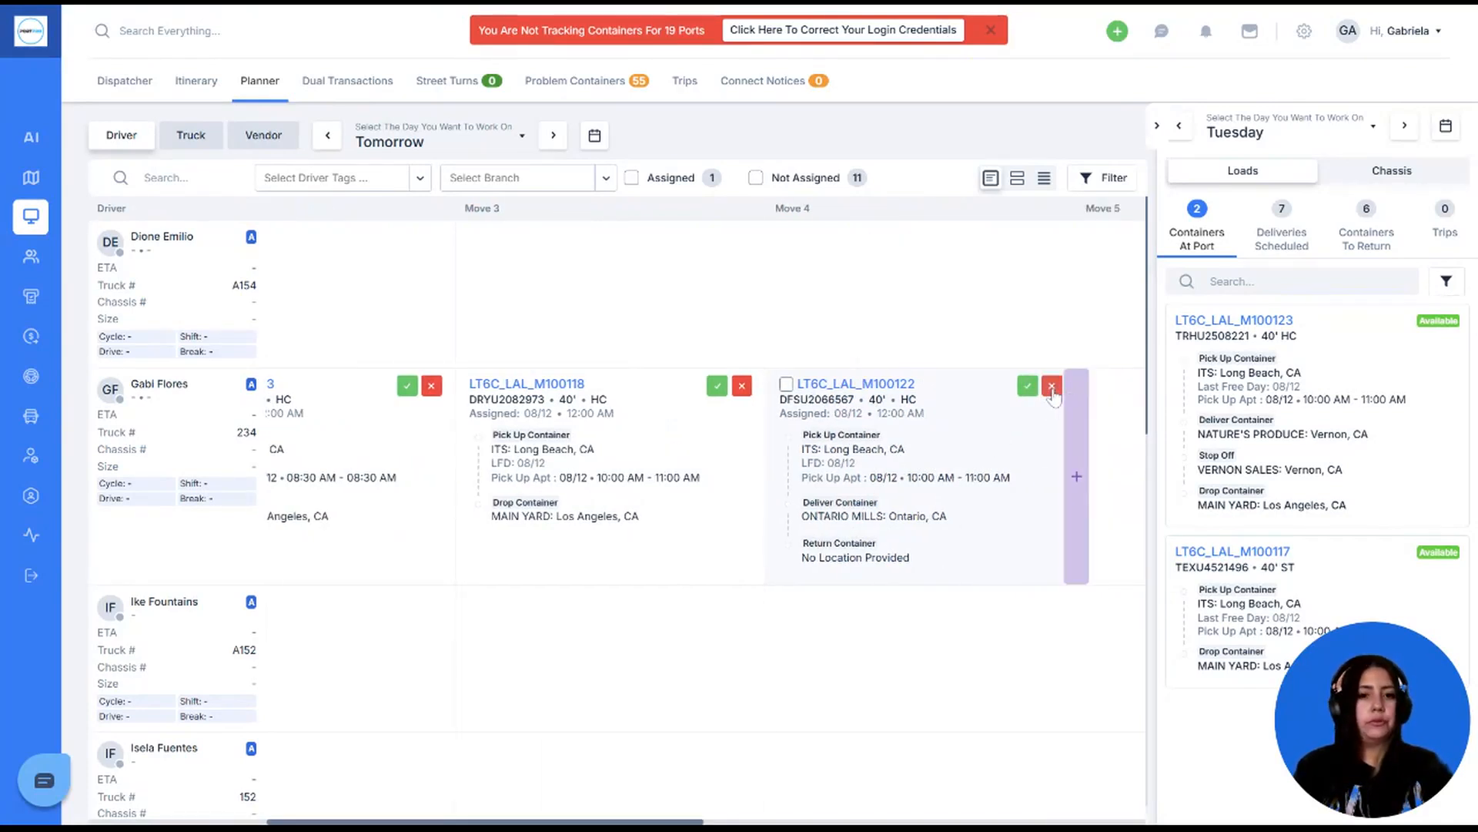
pyautogui.moveTo(940, 471); pyautogui.dragTo(937, 475)
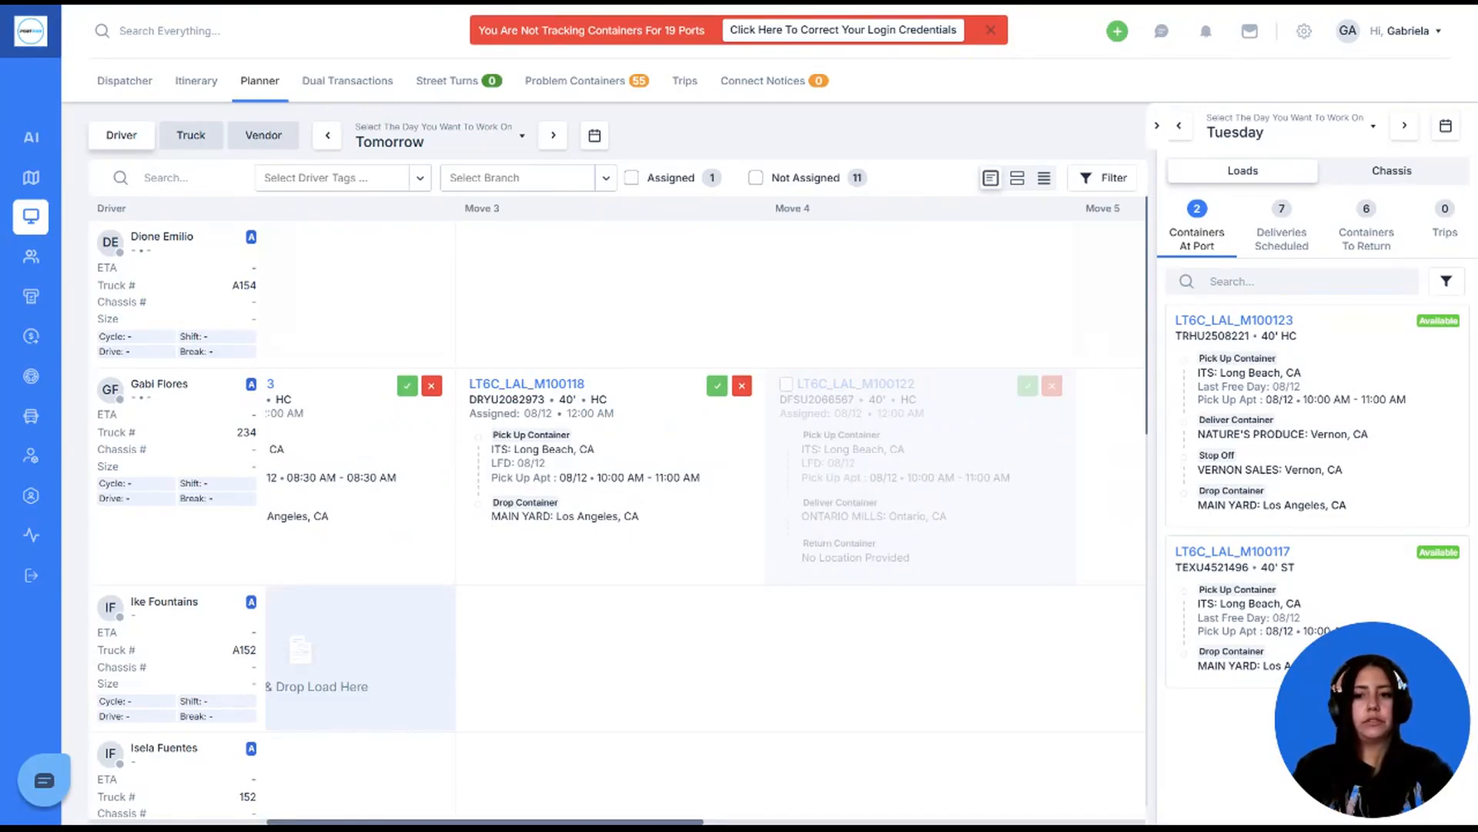
pyautogui.moveTo(937, 475); pyautogui.dragTo(360, 659)
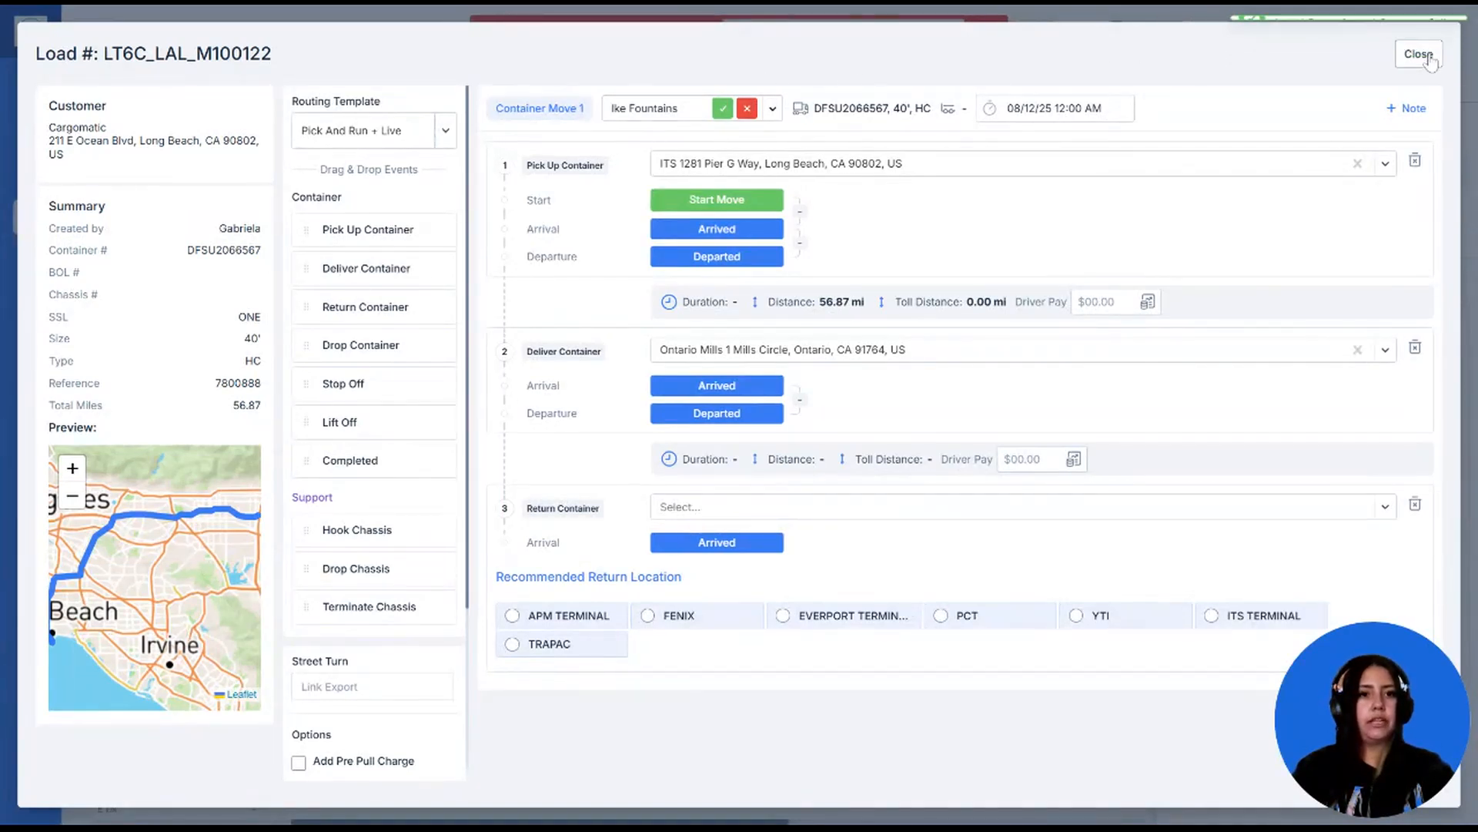
pyautogui.click(1429, 60)
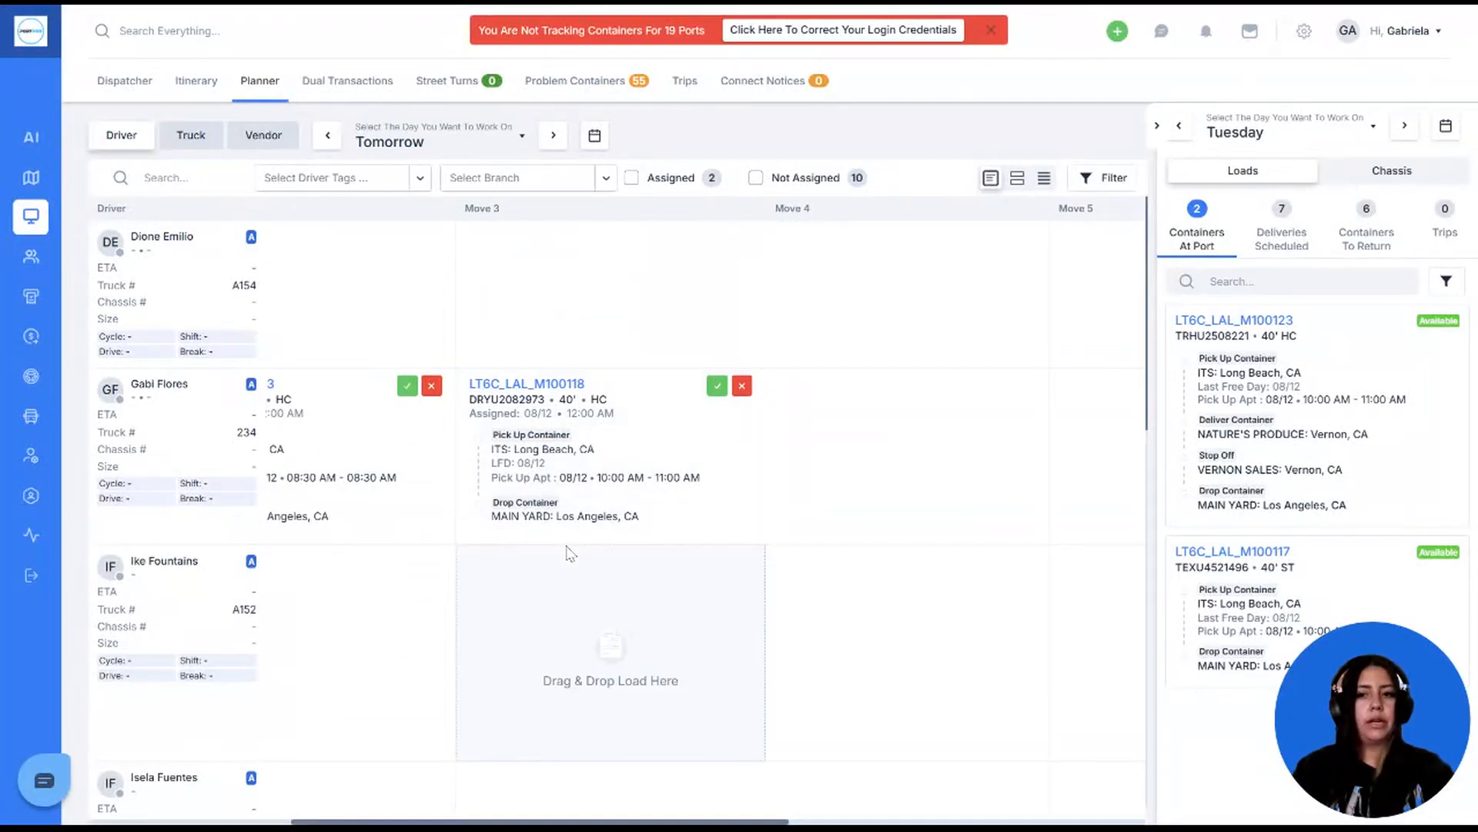
pyautogui.hscroll(-4, 568, 554)
pyautogui.hscroll(-3, 569, 553)
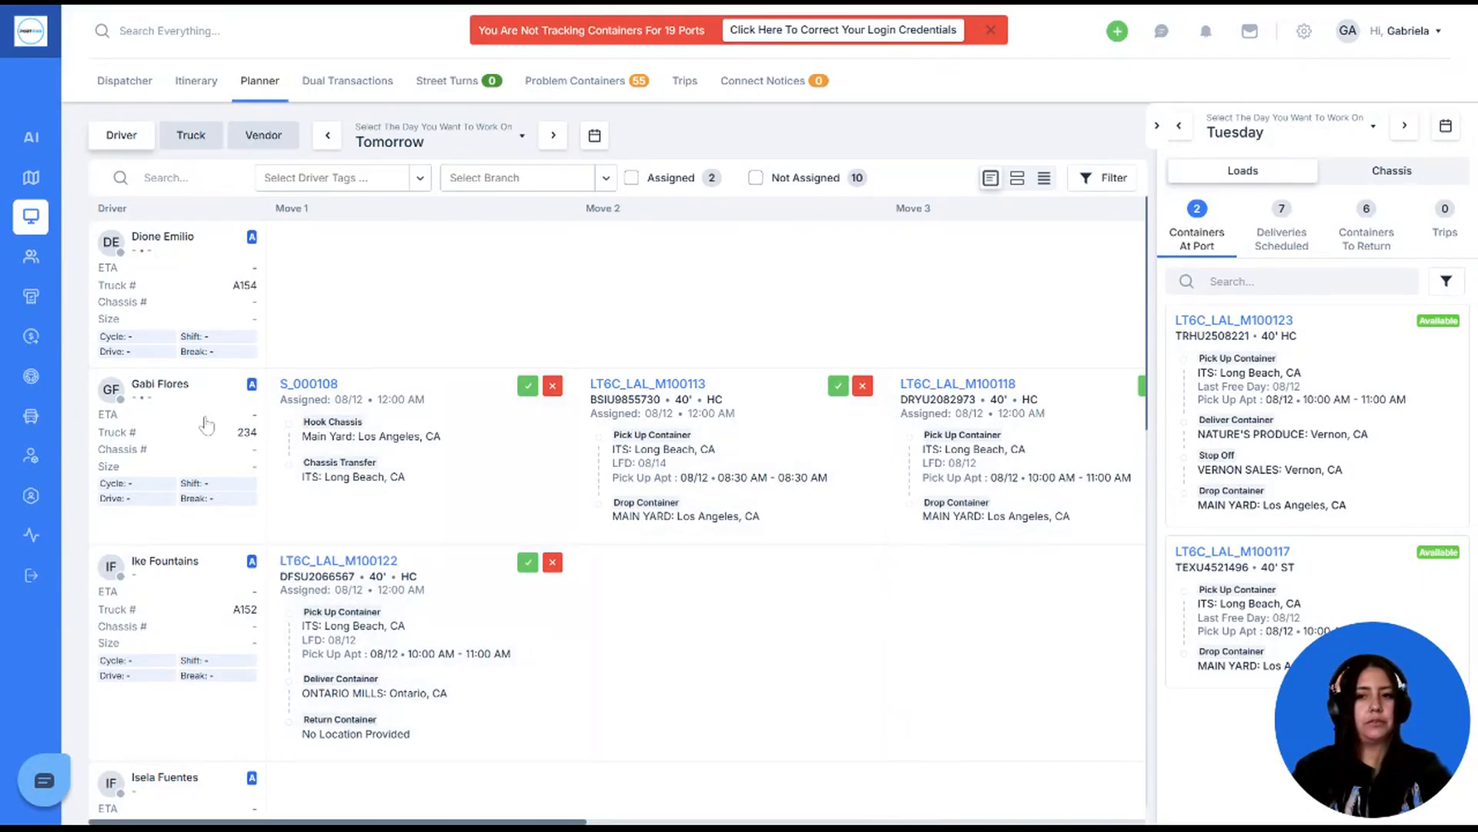
# - Assign load LT6C_LAL_M100123 to the driver of truck A152 and reorder it ahead of load LT6C_LAL_M100122
pyautogui.moveTo(1321, 419); pyautogui.dragTo(832, 616)
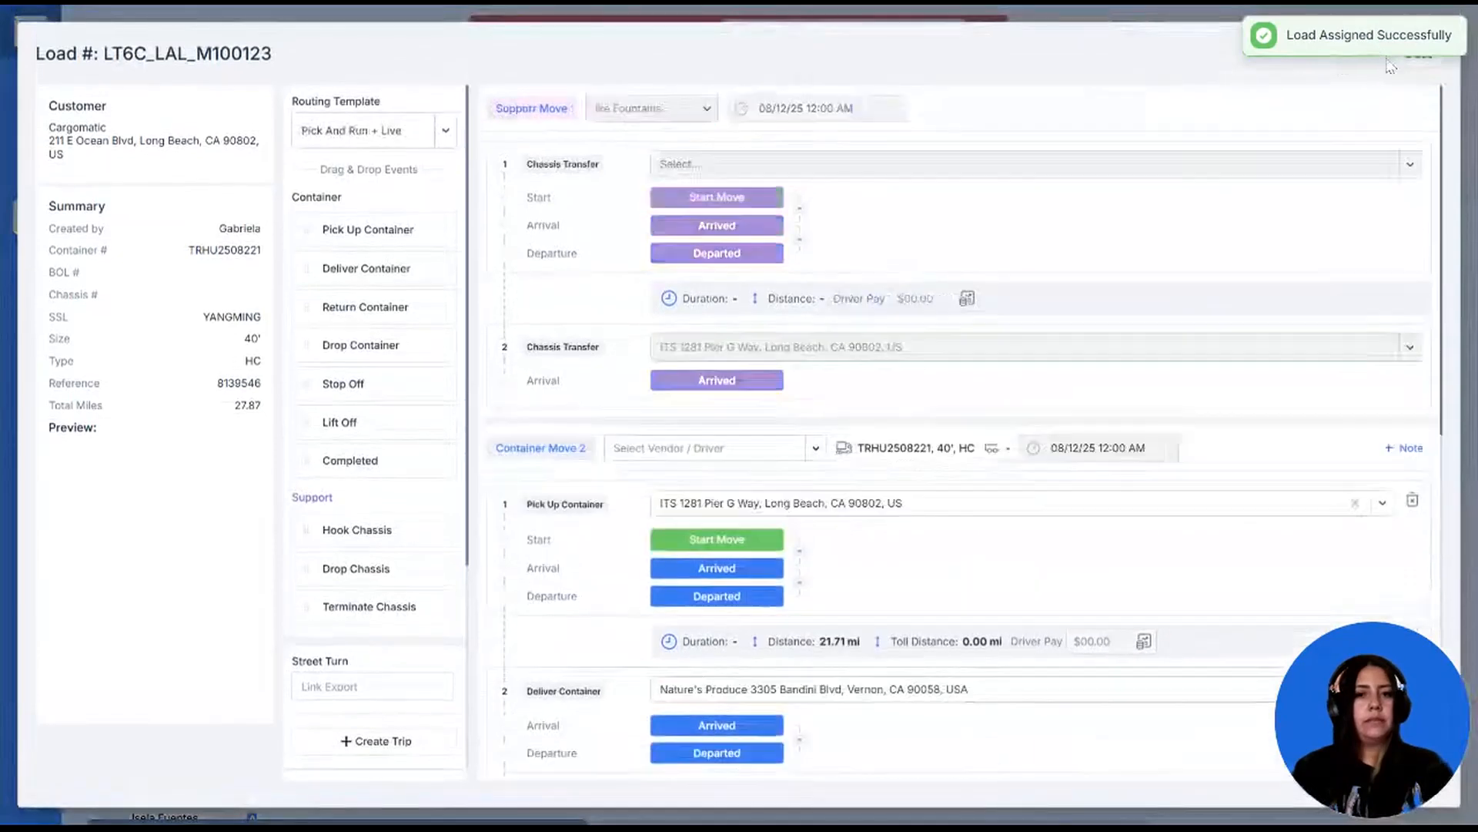
pyautogui.click(1418, 52)
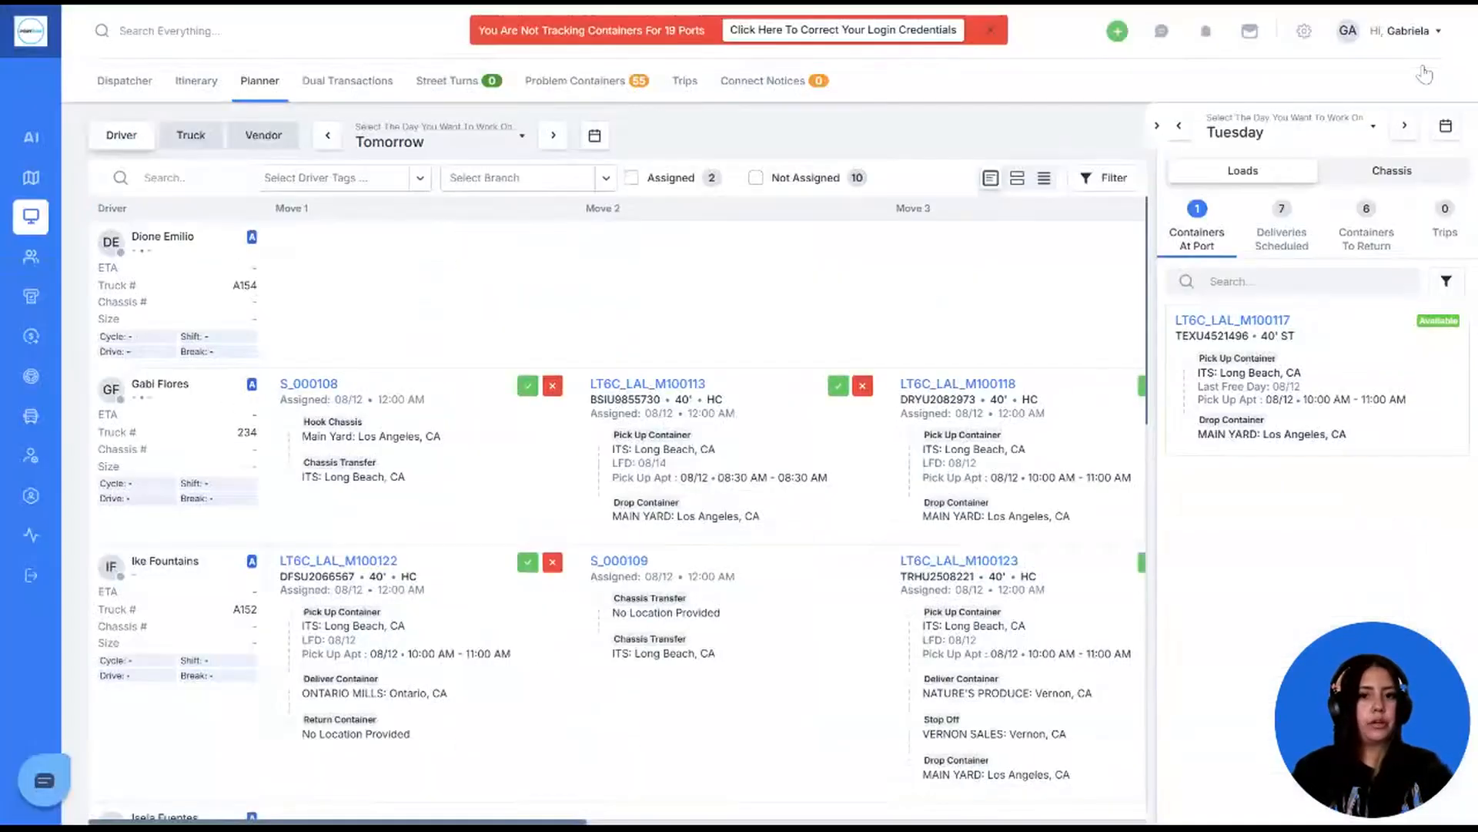
pyautogui.scroll(-2, 743, 445)
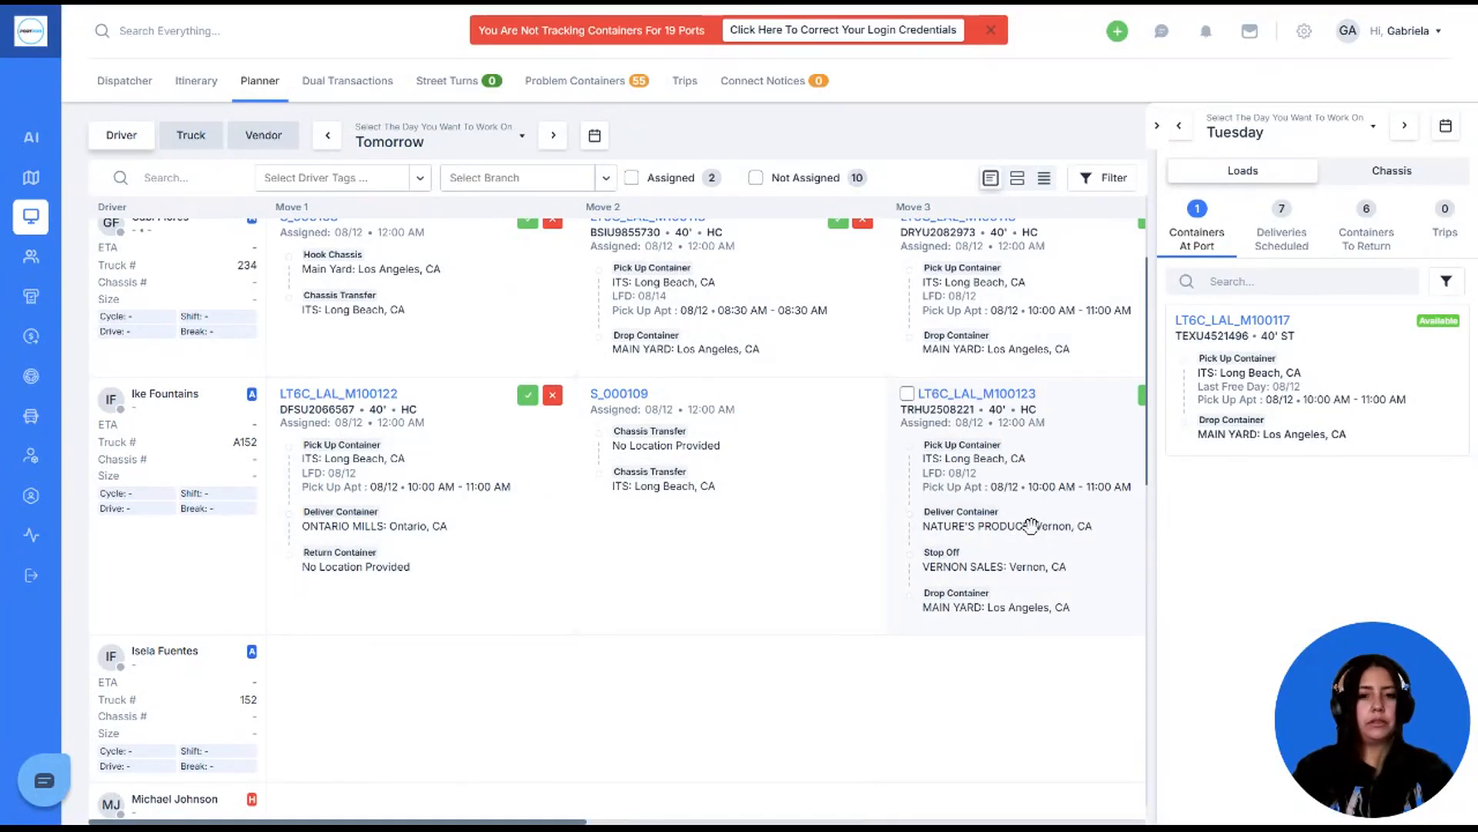
pyautogui.moveTo(1031, 526); pyautogui.dragTo(464, 498)
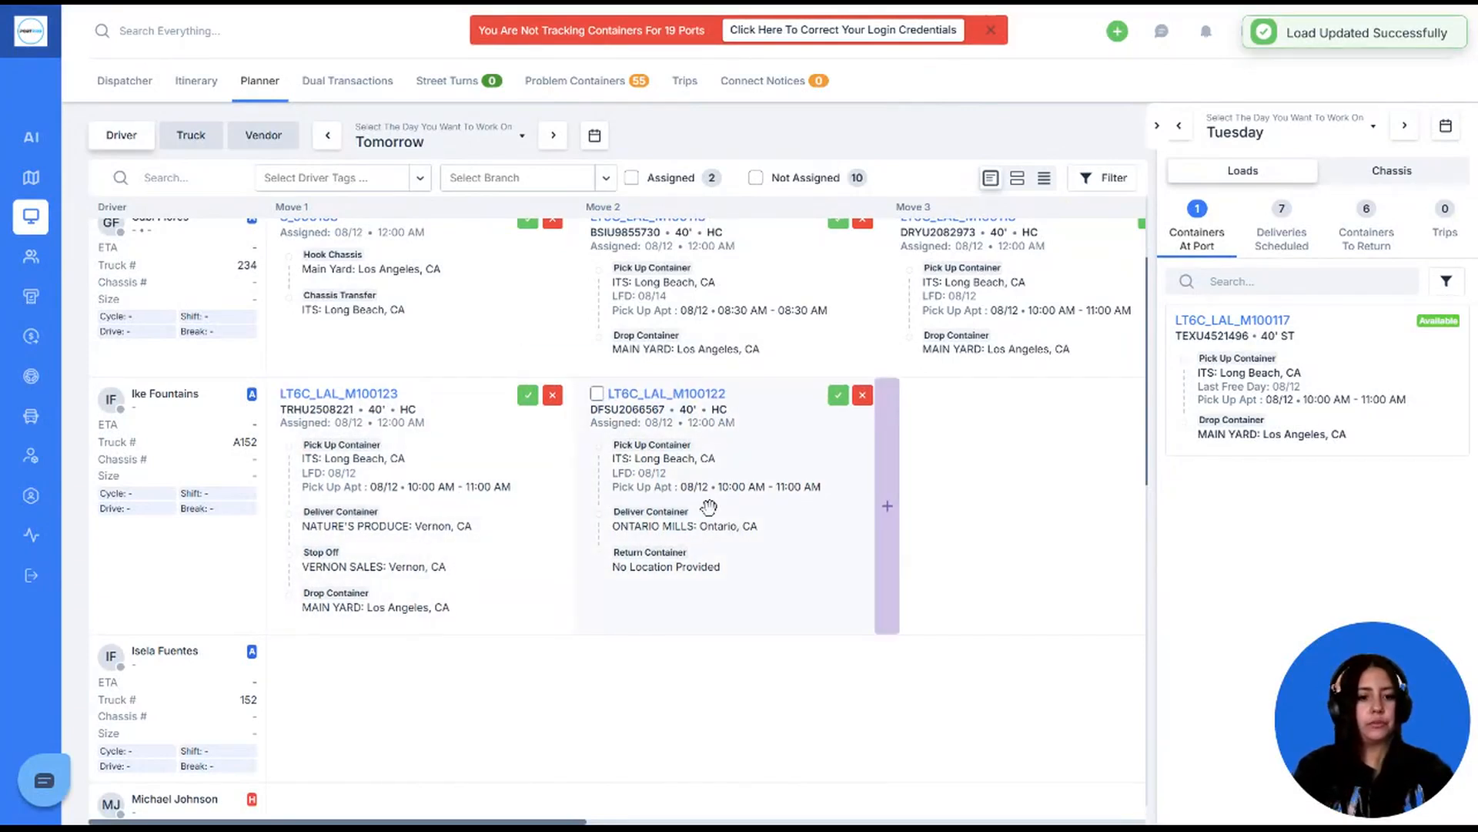
# - Start both loads assigned to the driver of truck A152 and collapse the loads list beside the planner
pyautogui.scroll(1, 431, 508)
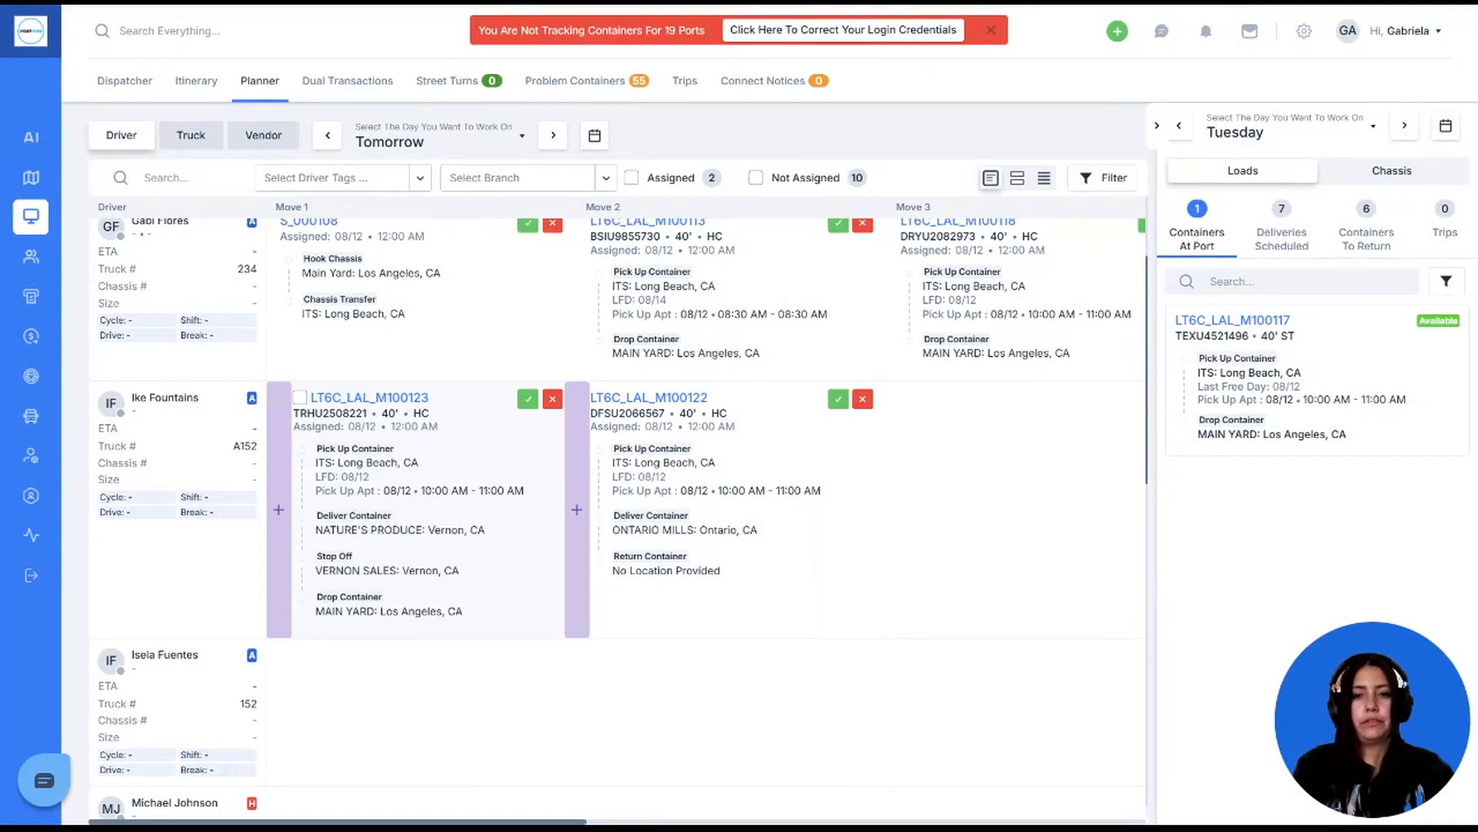
pyautogui.click(526, 399)
pyautogui.click(838, 398)
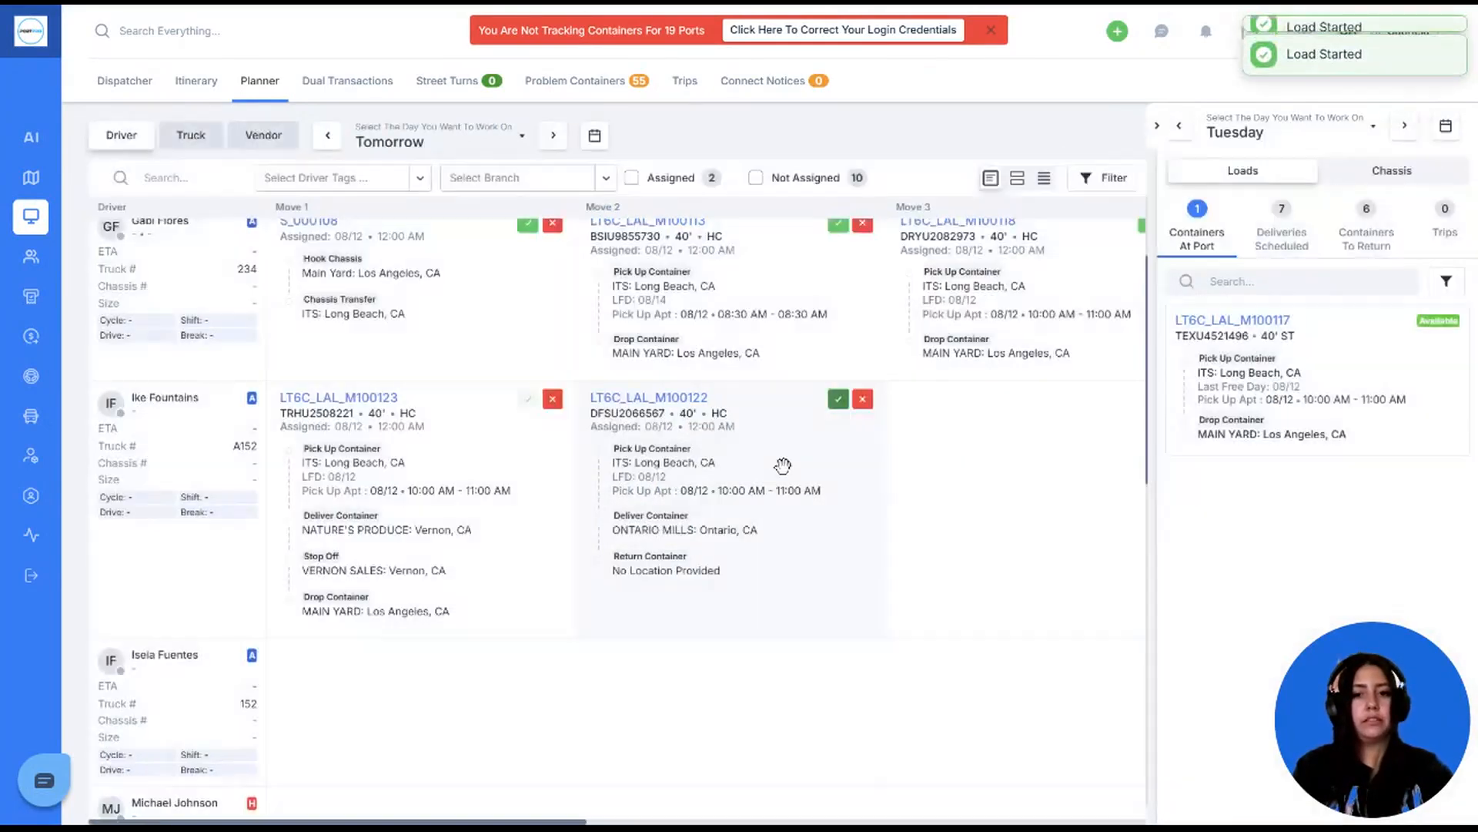
pyautogui.scroll(2, 764, 549)
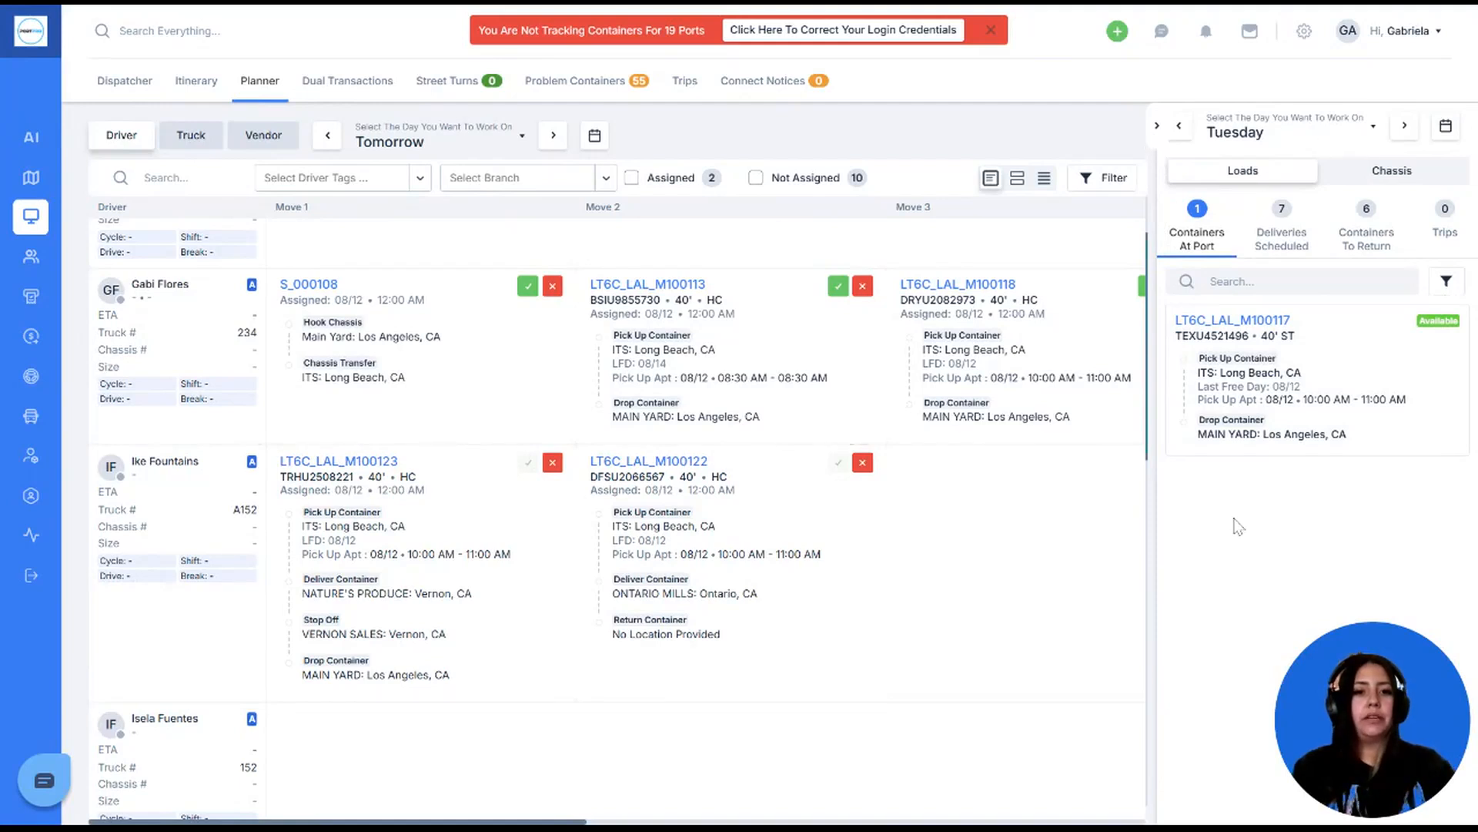
pyautogui.click(1157, 126)
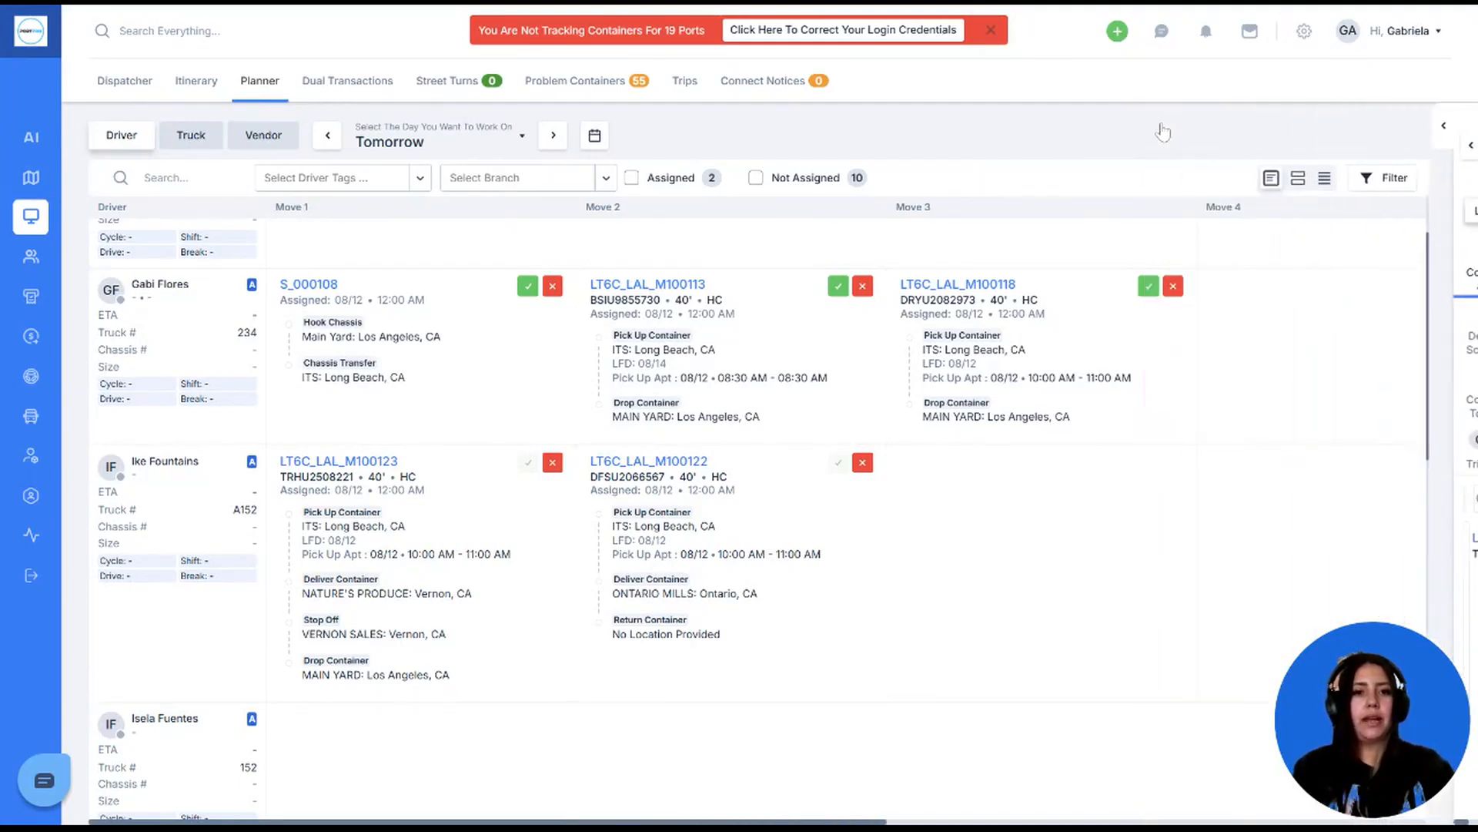